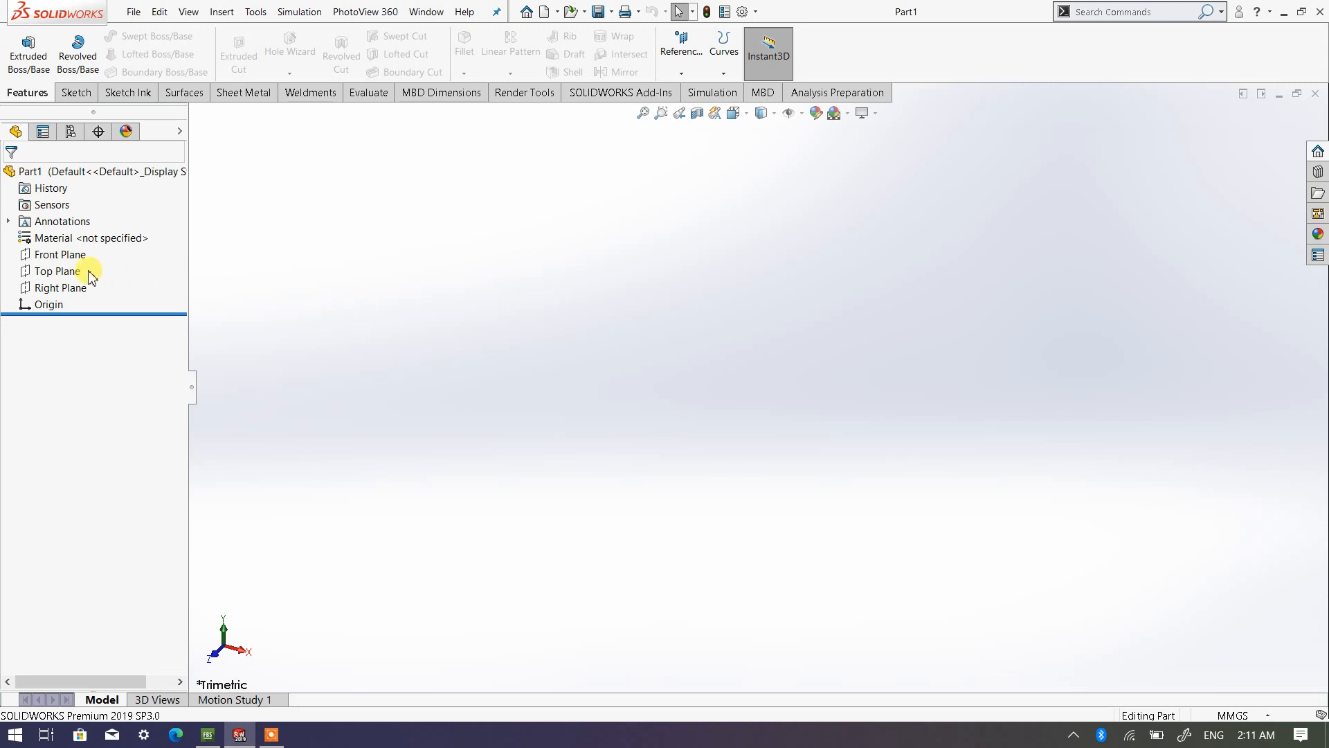
Step: Start a sketch on the Top Plane and draw a center rectangle about 100 by 90 mm, centred on the origin
click(67, 275)
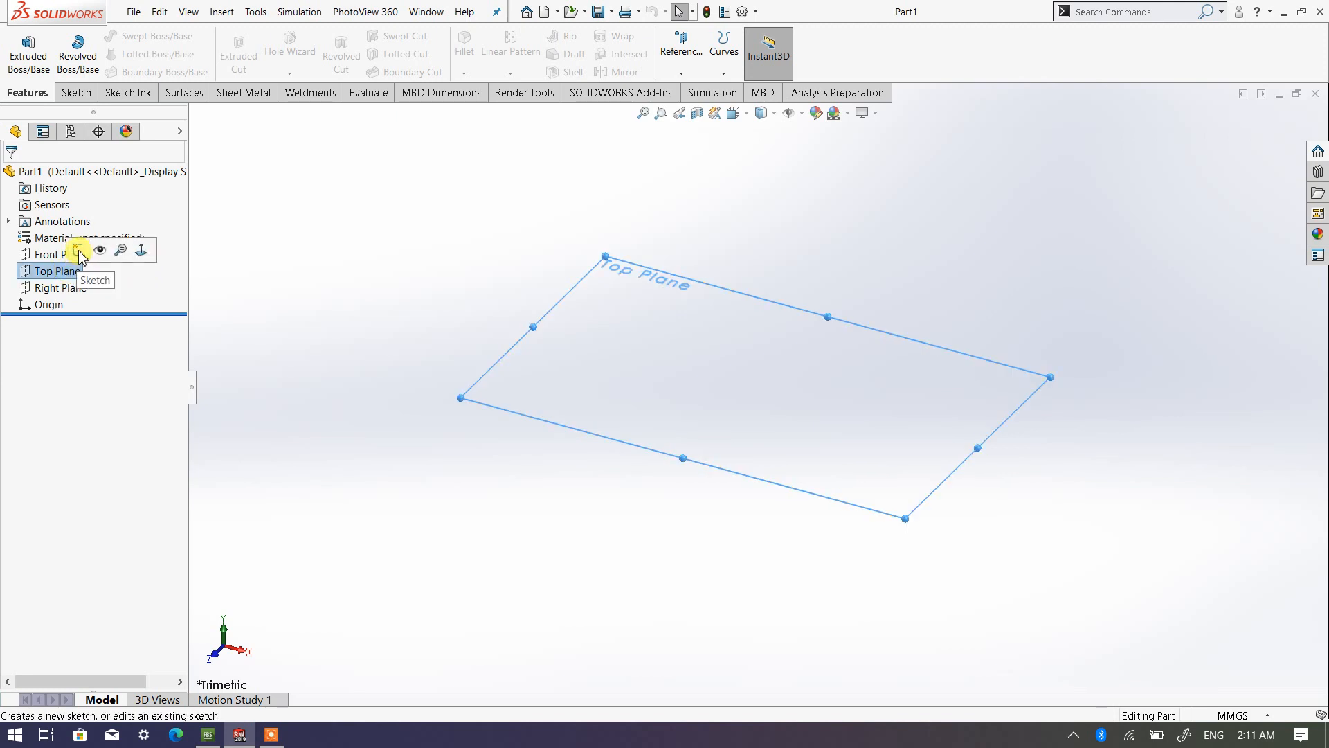
click(80, 257)
click(399, 261)
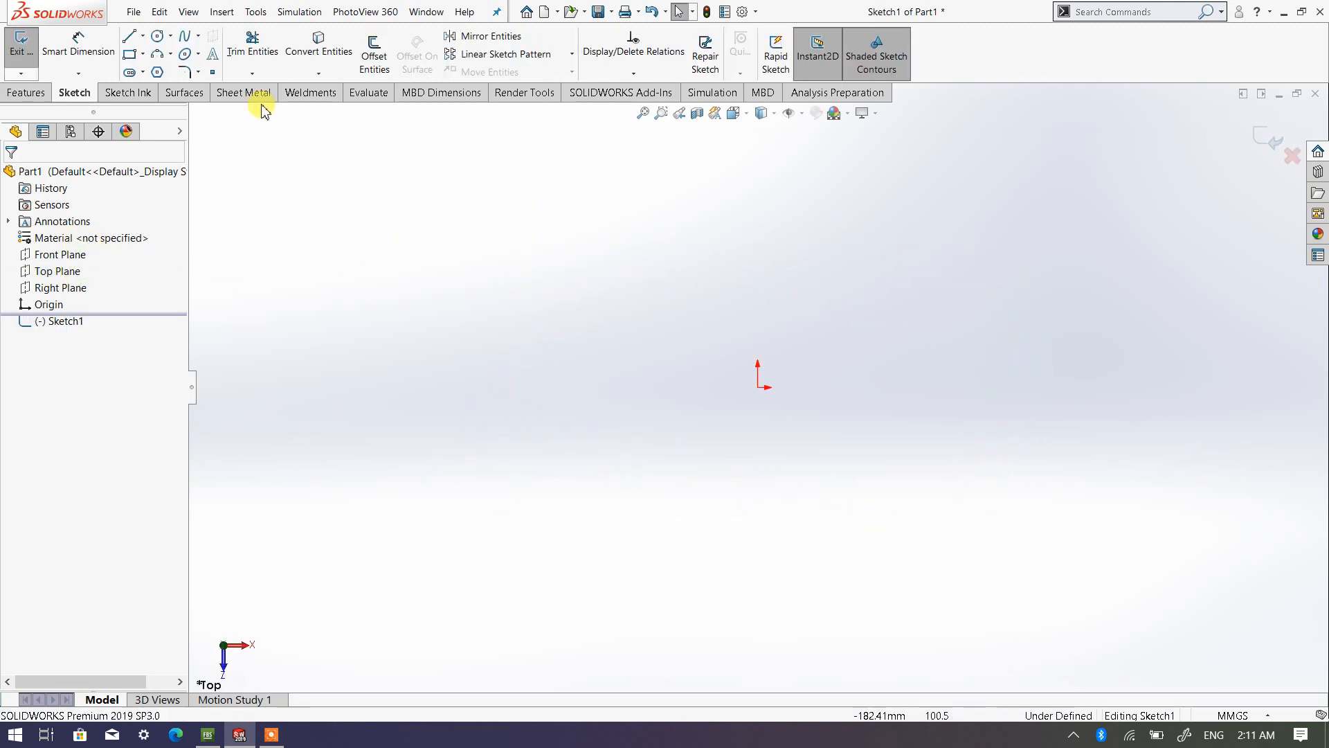
click(143, 54)
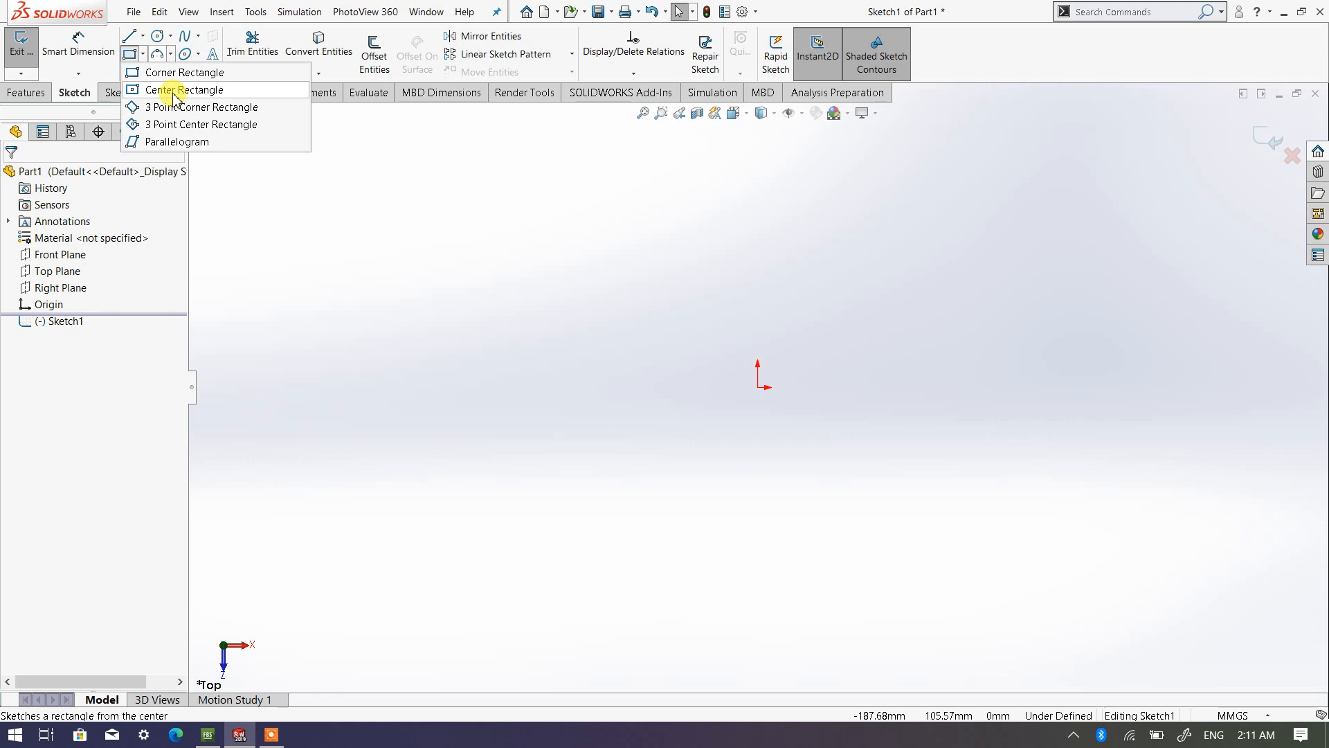
click(174, 92)
click(704, 420)
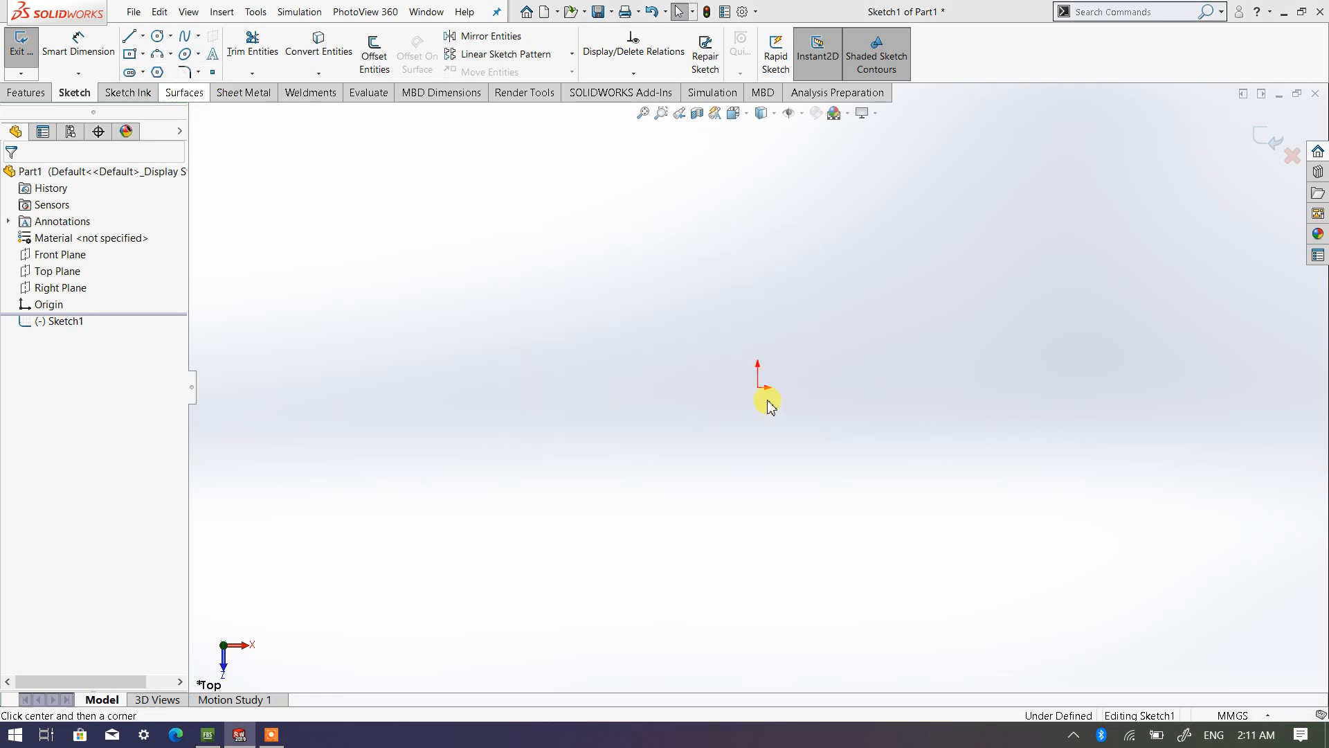
click(758, 387)
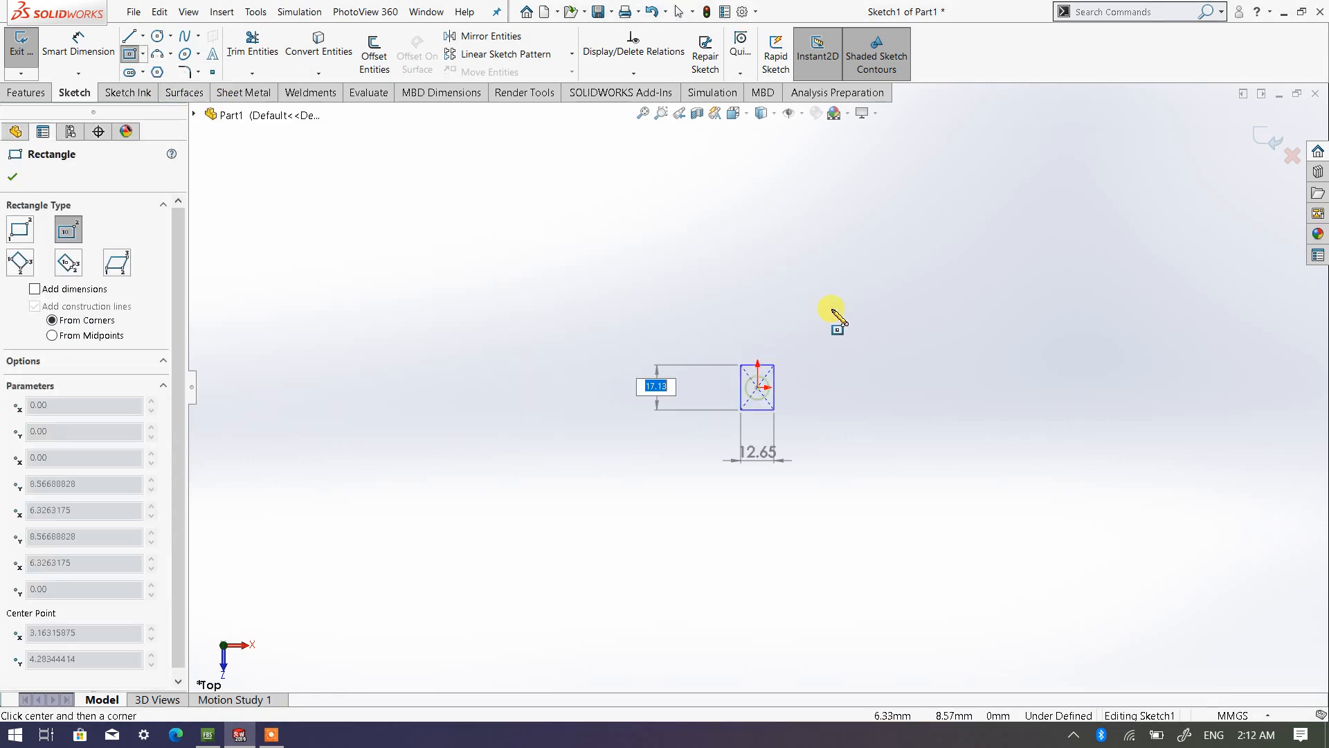
click(889, 269)
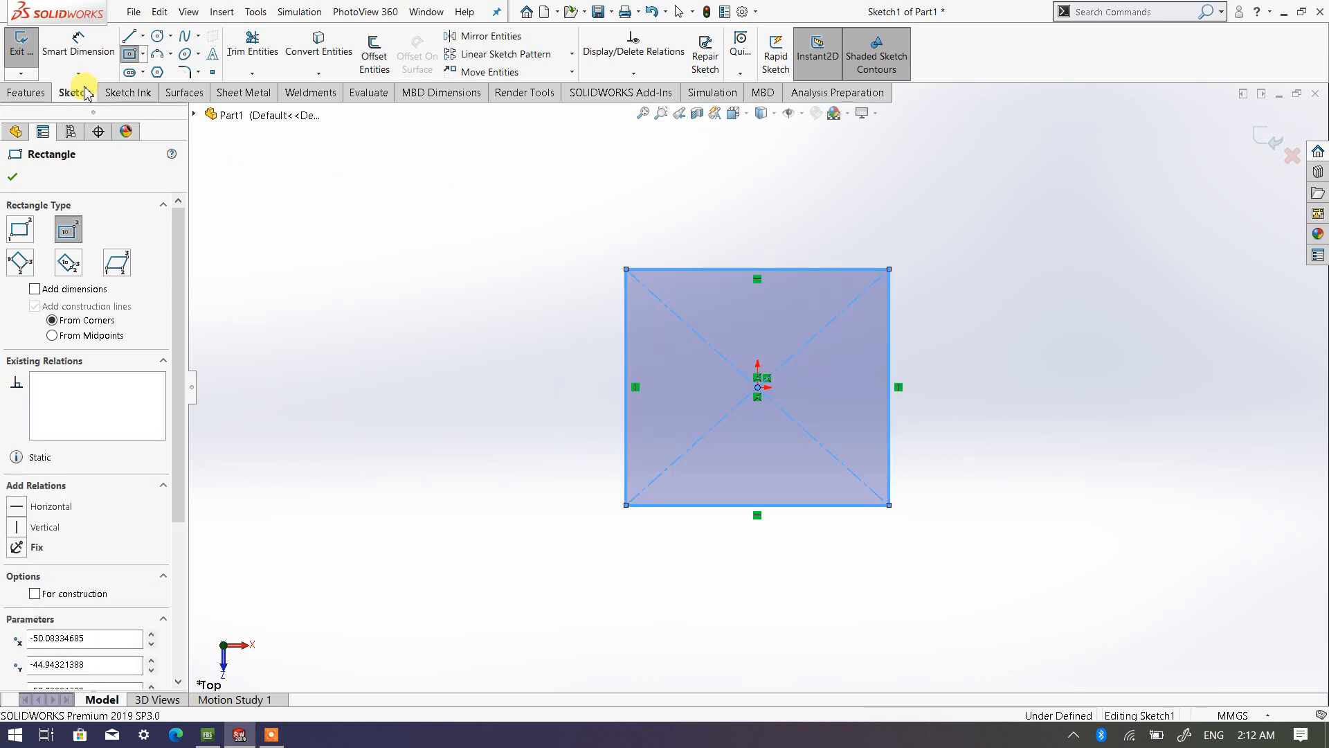
Step: Dimension the rectangle's width and height to 200 mm each
click(78, 45)
click(786, 271)
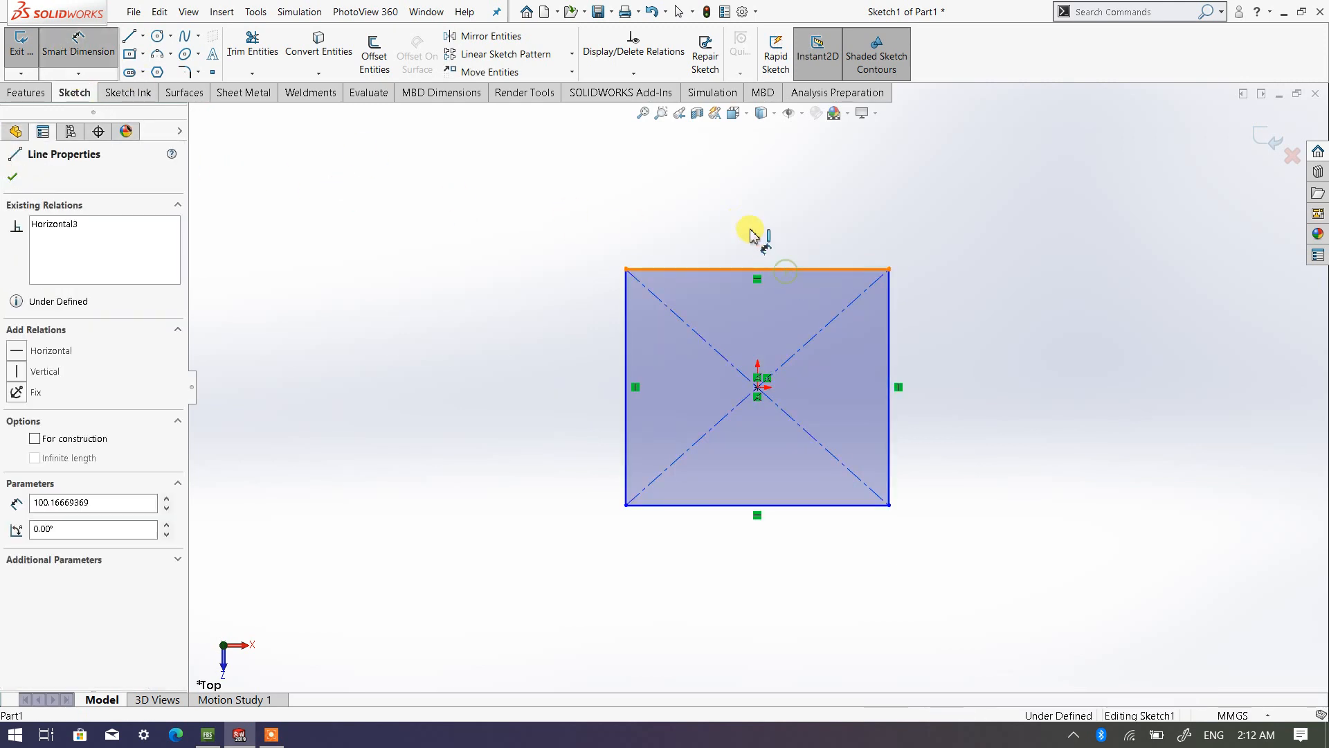
click(766, 213)
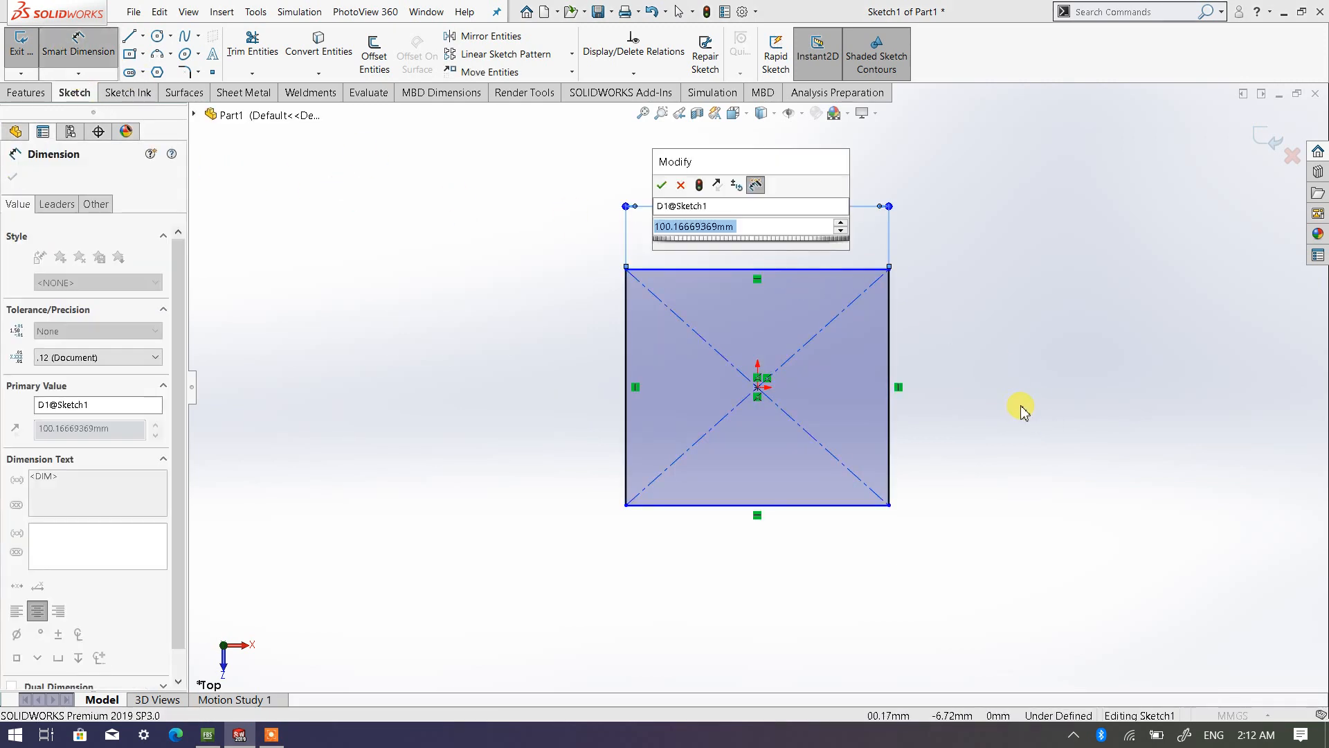
text(200)
key(Return)
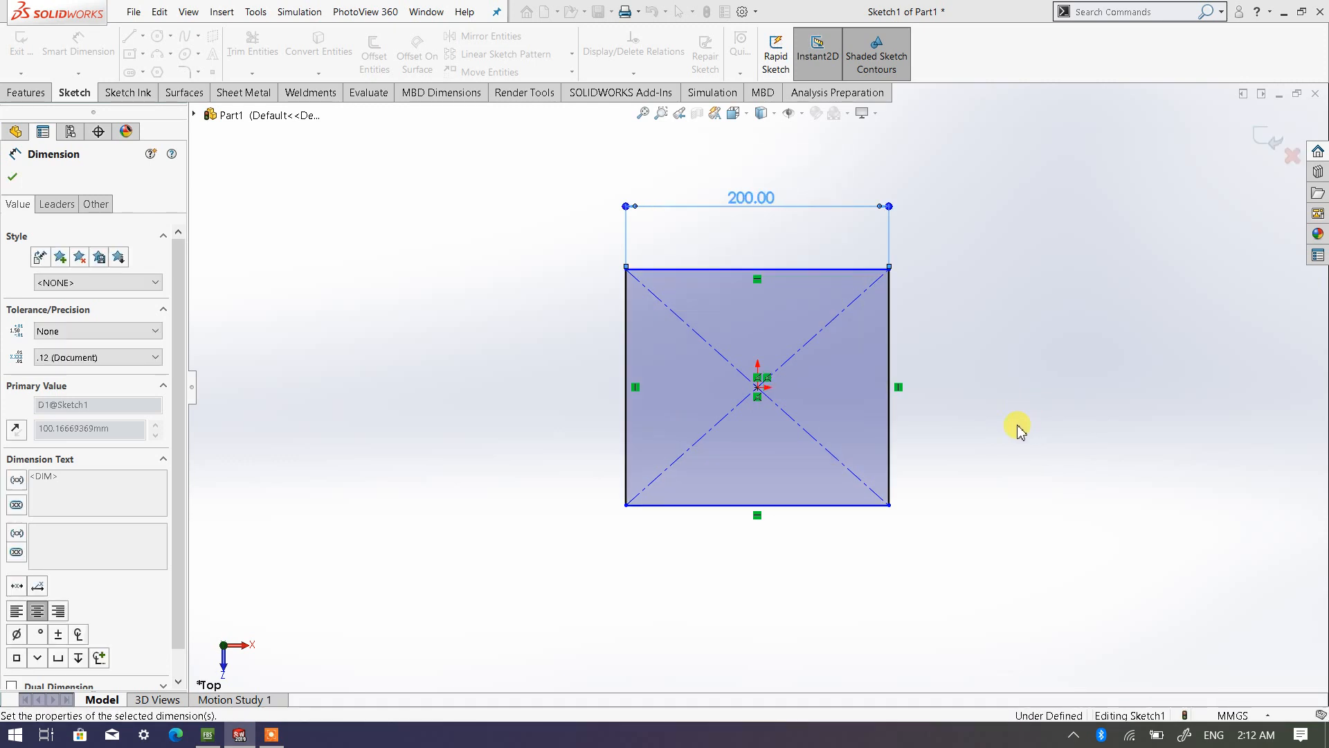
click(890, 417)
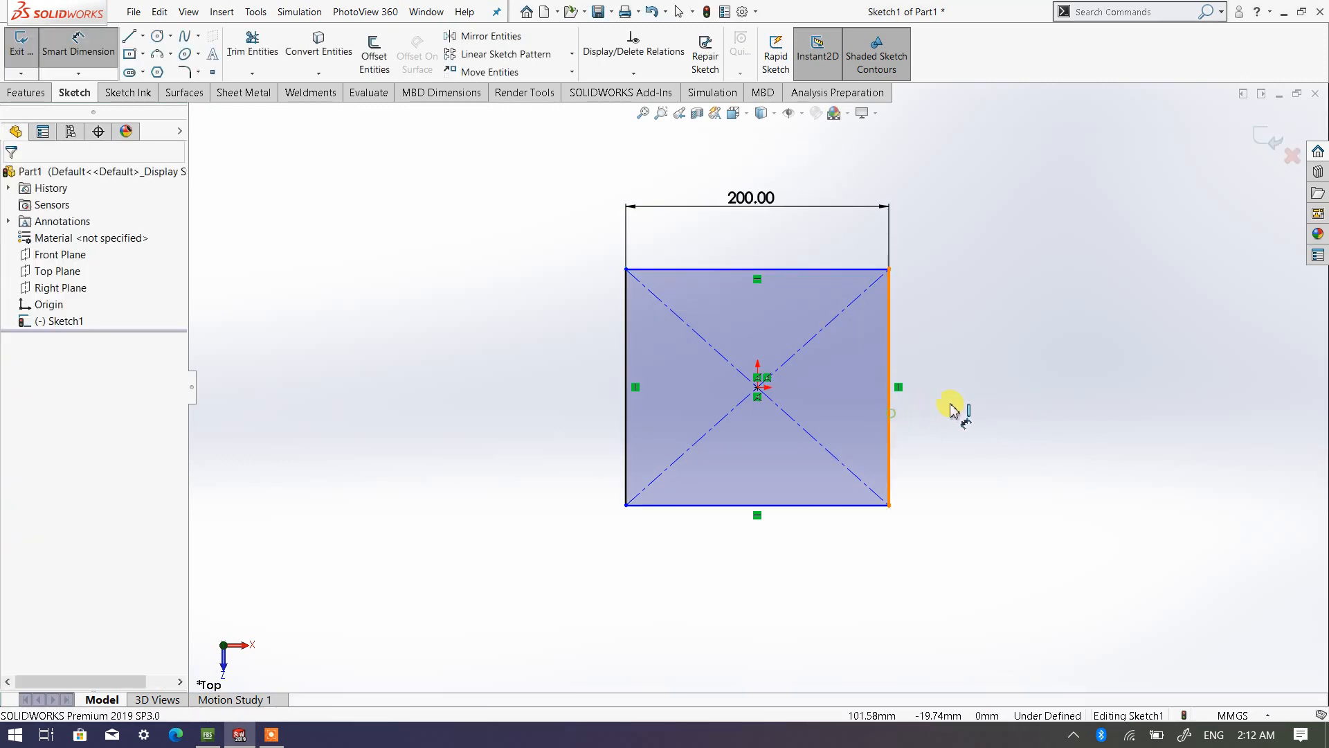
click(987, 387)
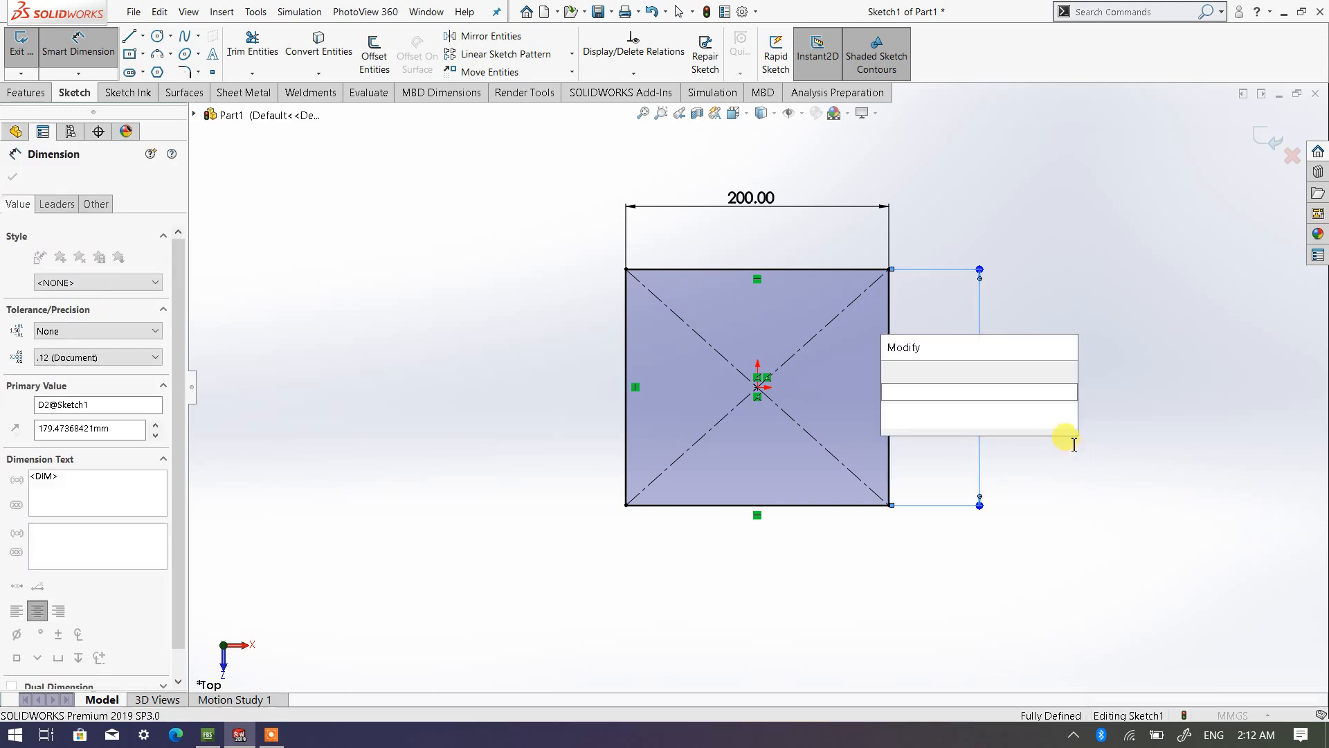
text(200)
key(Return)
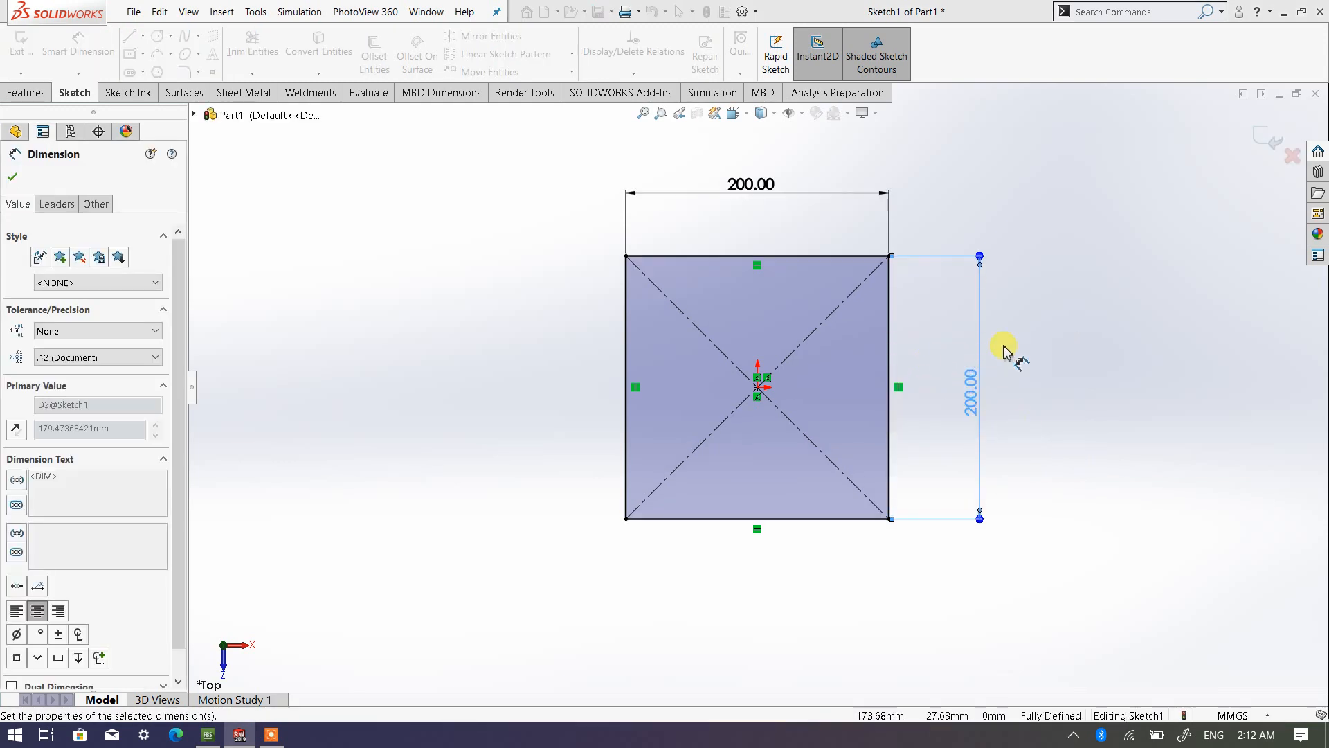
right_click(1032, 336)
click(1066, 378)
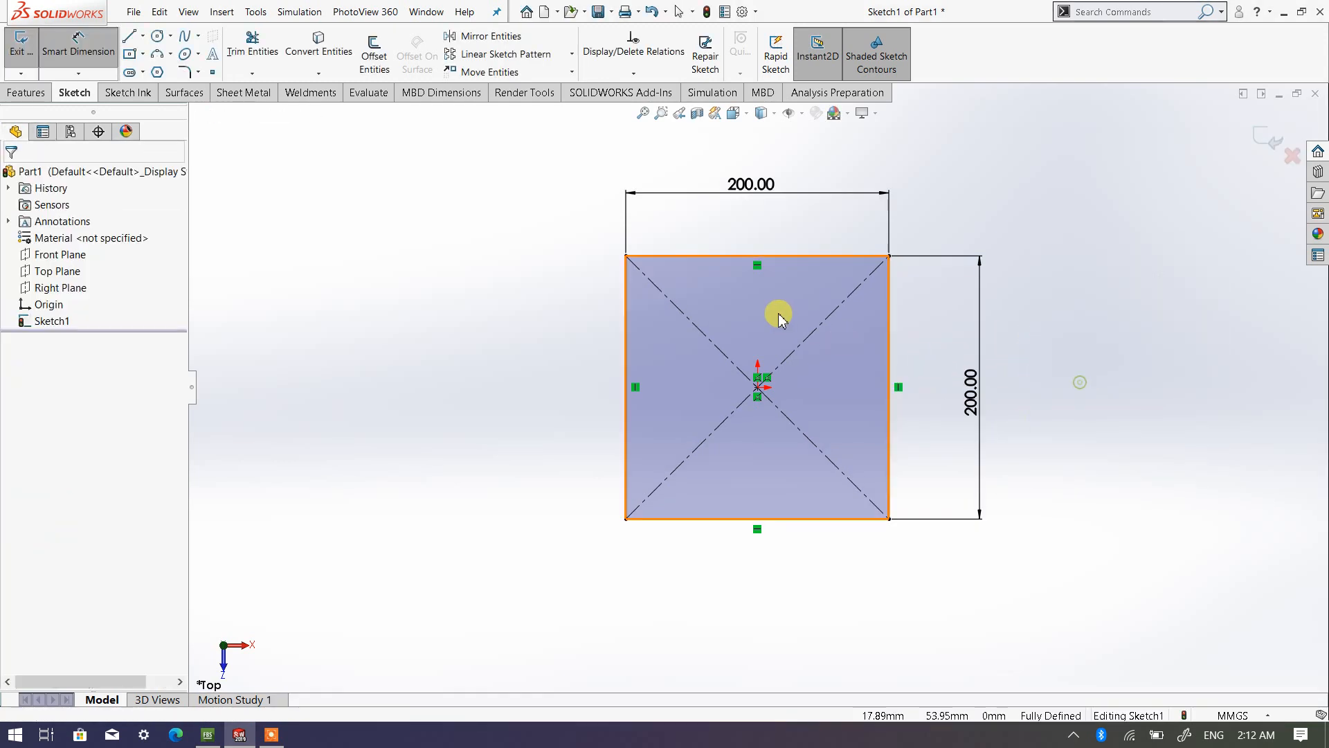
Step: Draw two circles centred on the square's upper edge, about 33 mm in diameter near its left end and about 40 mm near its right end
scroll(778, 315, down, 2)
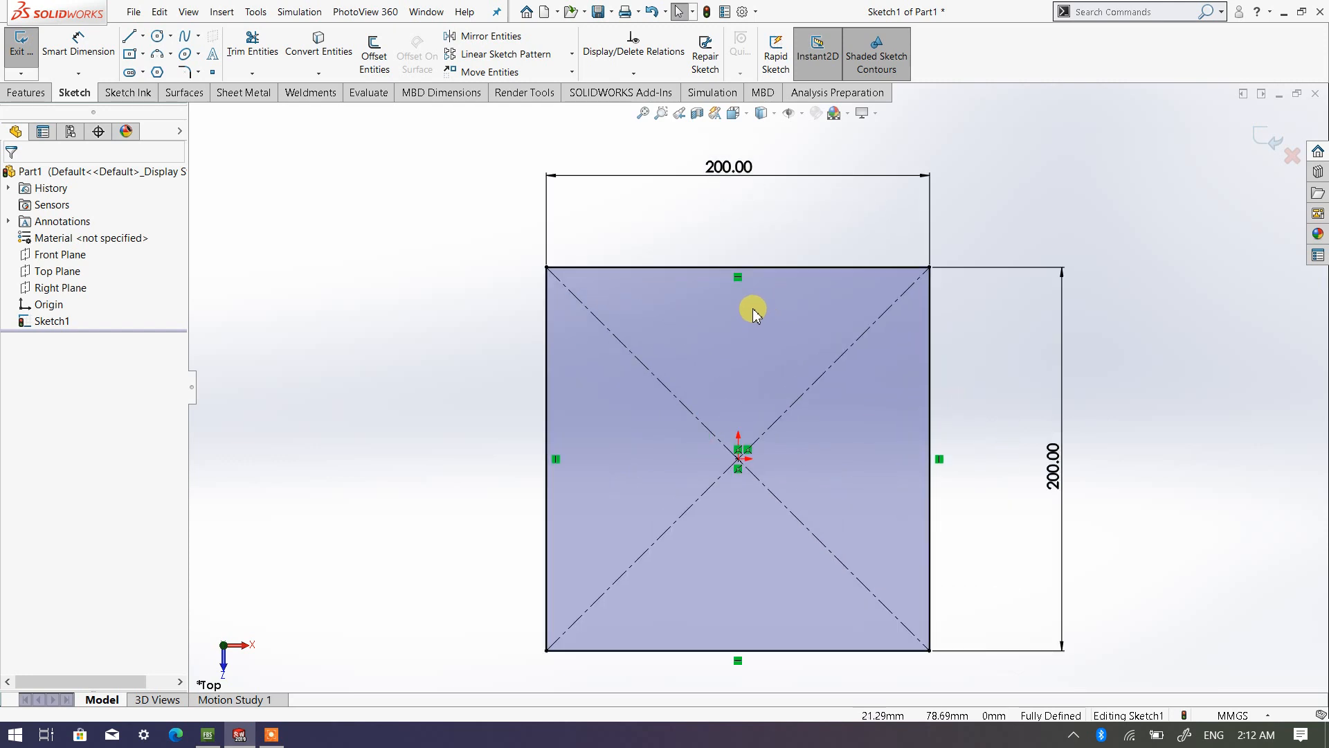
click(159, 36)
click(640, 267)
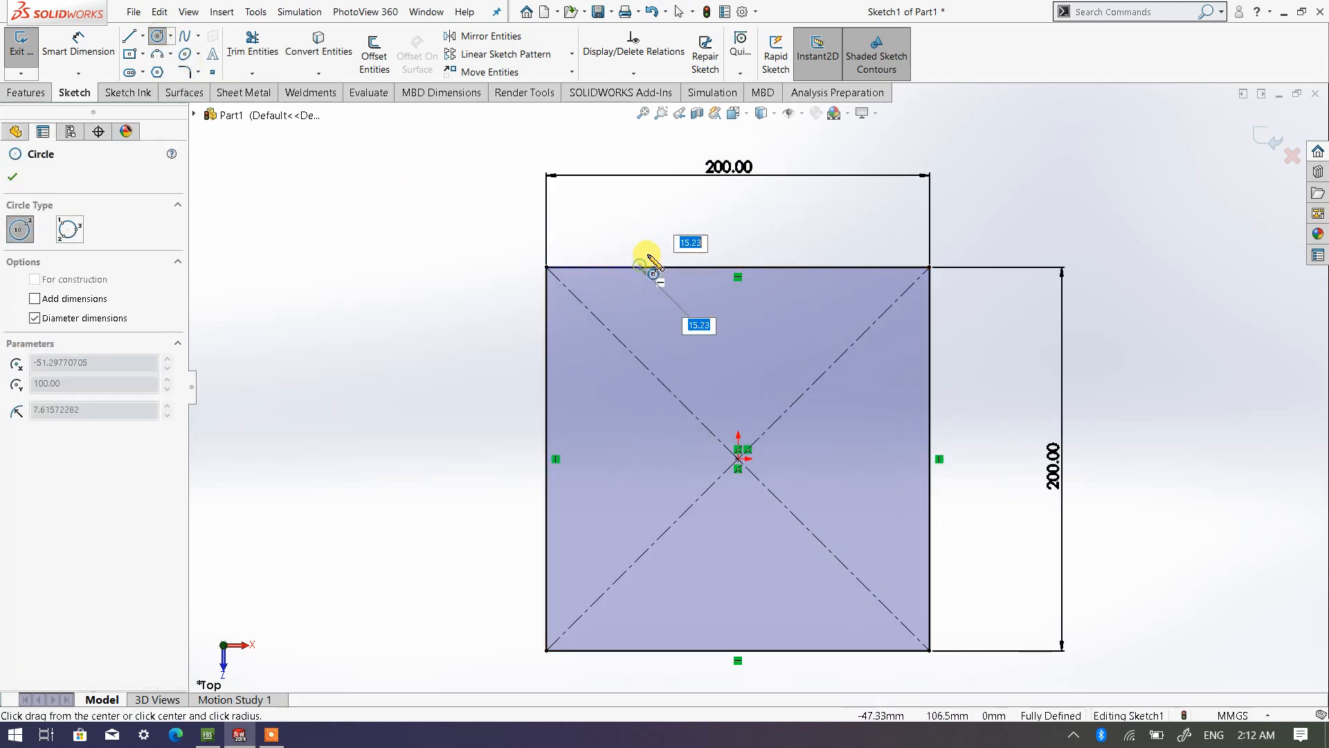
click(659, 247)
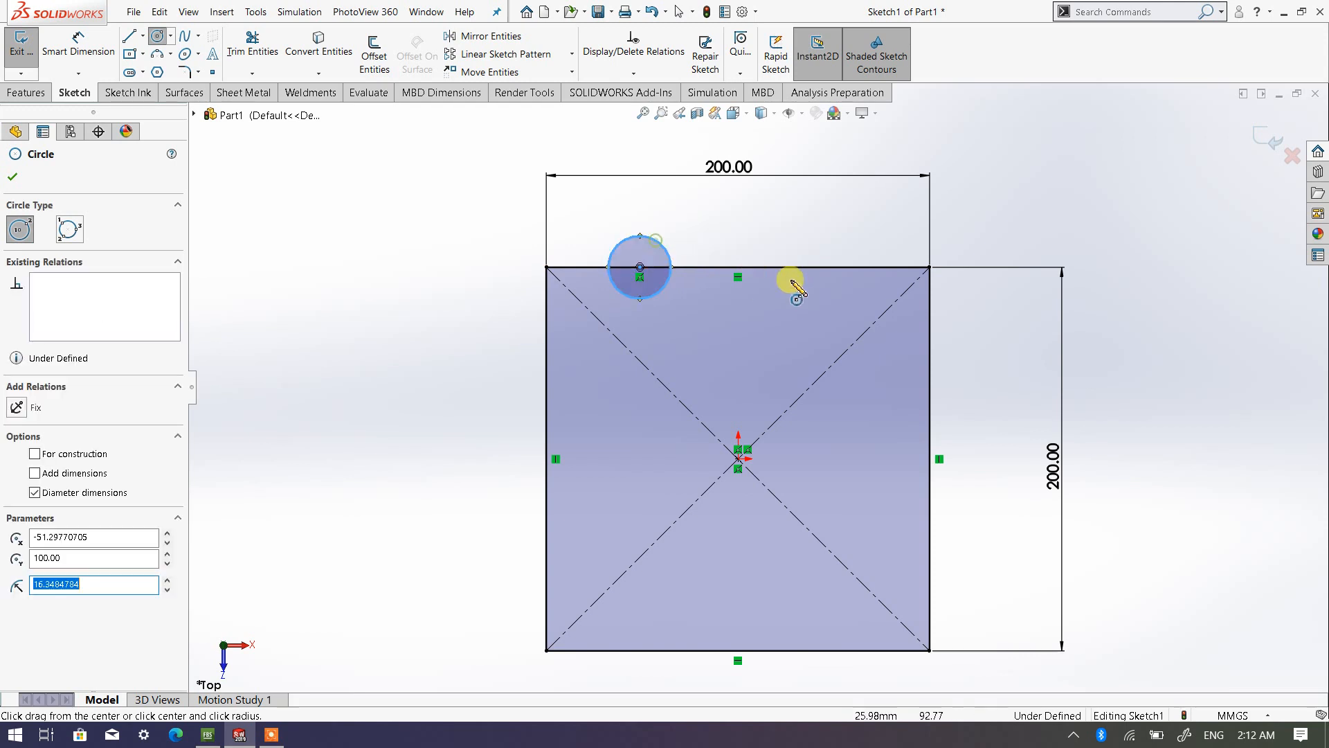
click(843, 267)
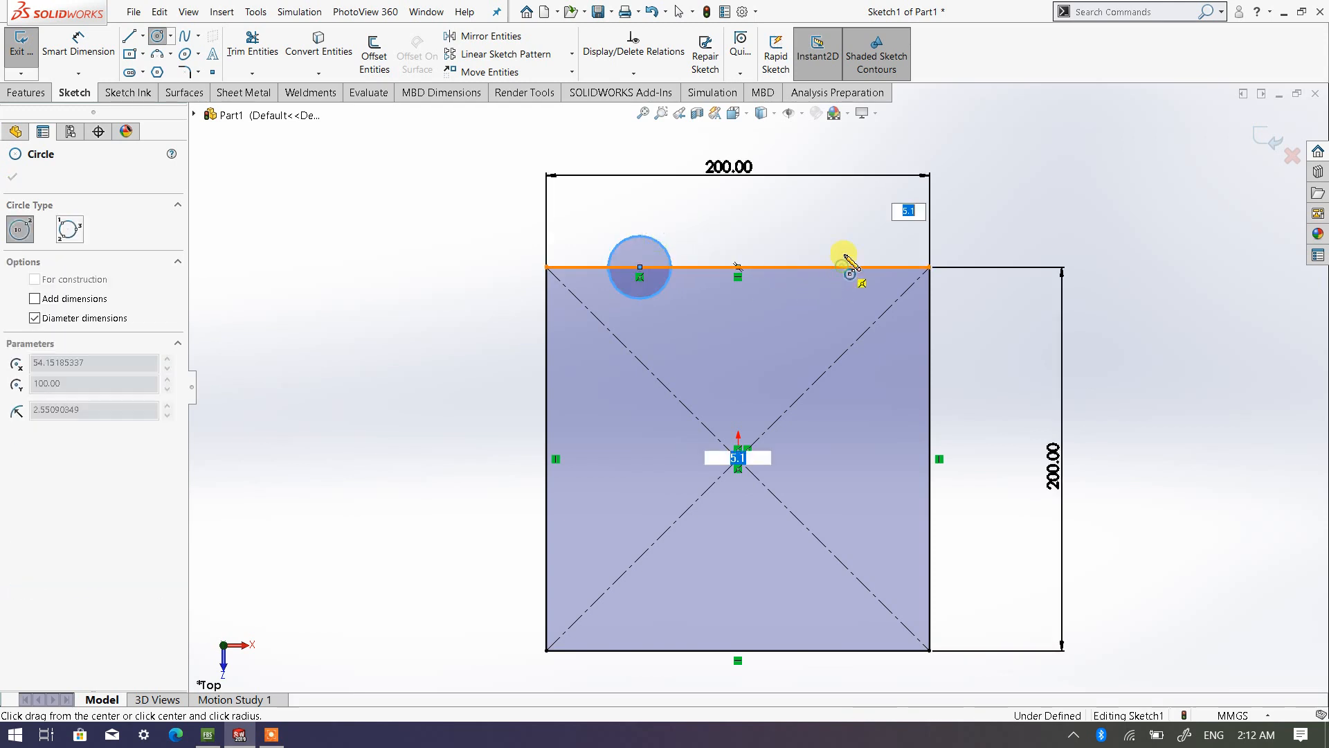
click(855, 232)
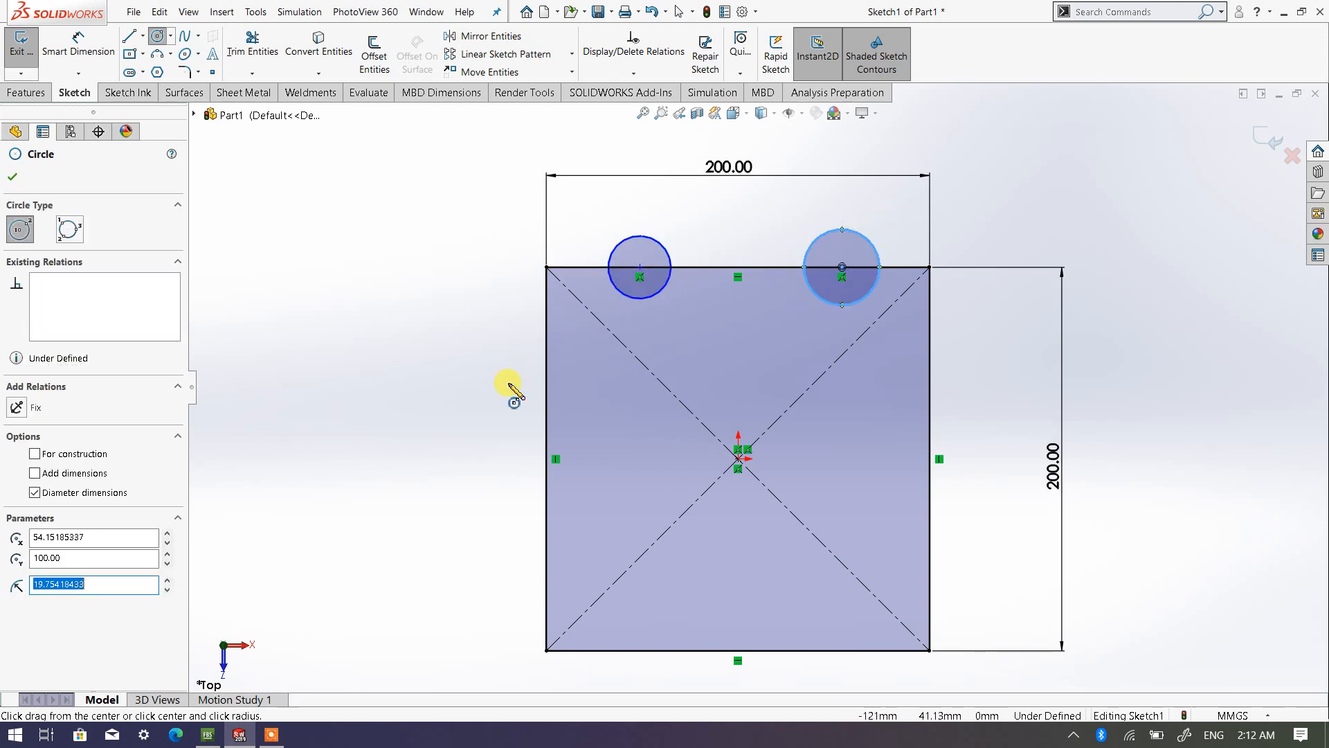
Step: Draw two circles centred on the square's left edge, the upper about 34 mm and the lower about 33 mm in diameter
click(546, 393)
click(562, 366)
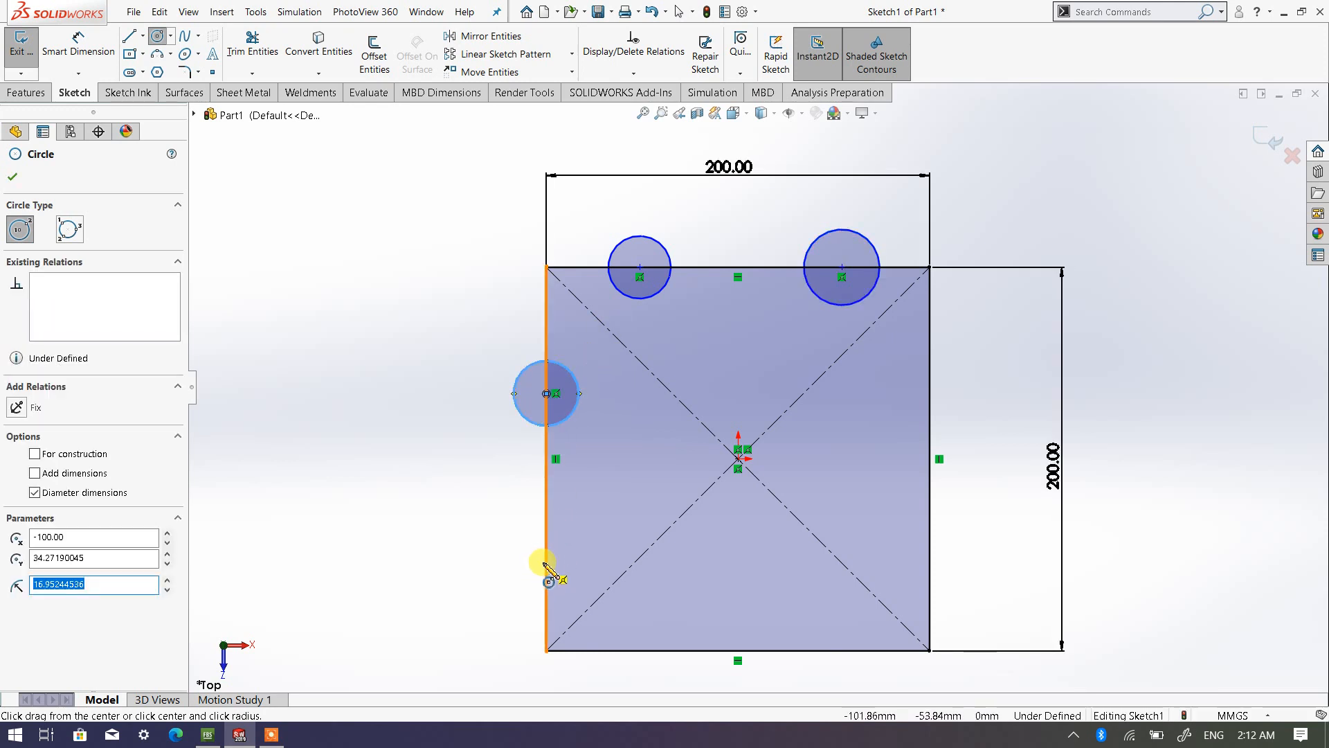
click(547, 558)
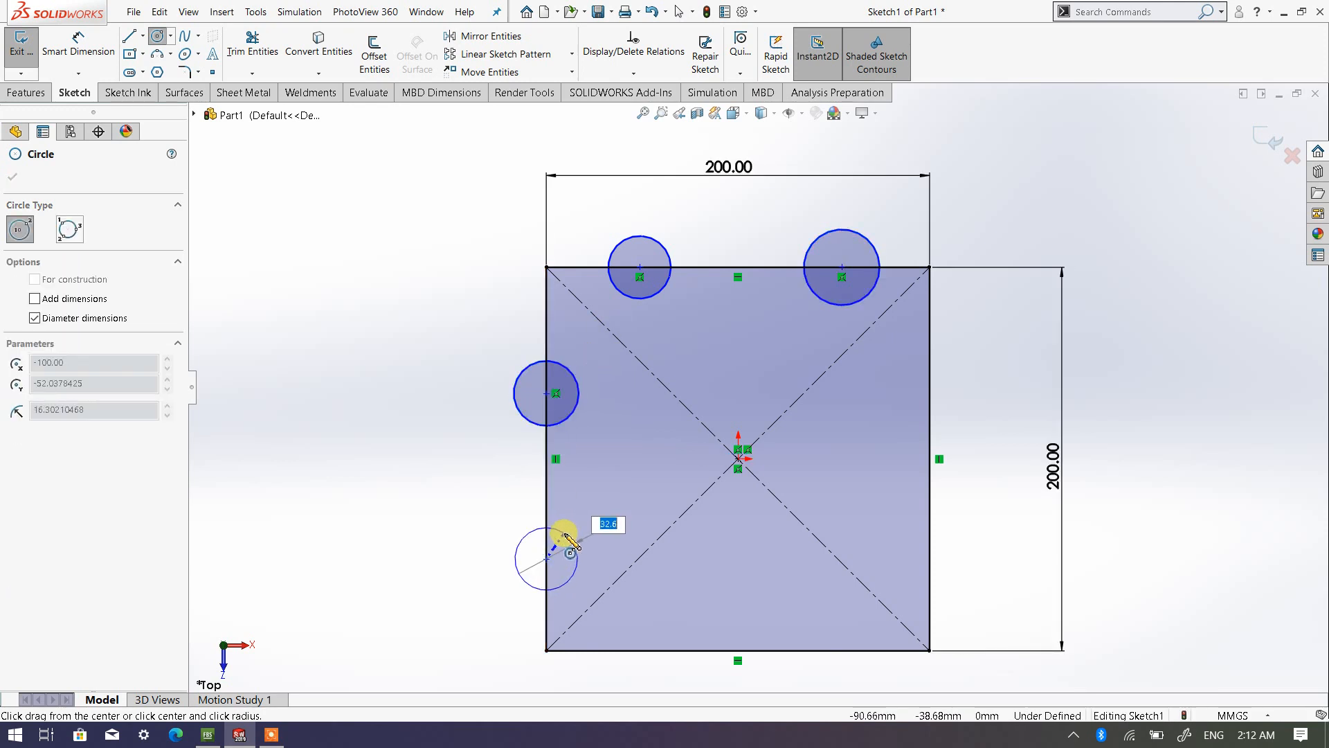
click(536, 530)
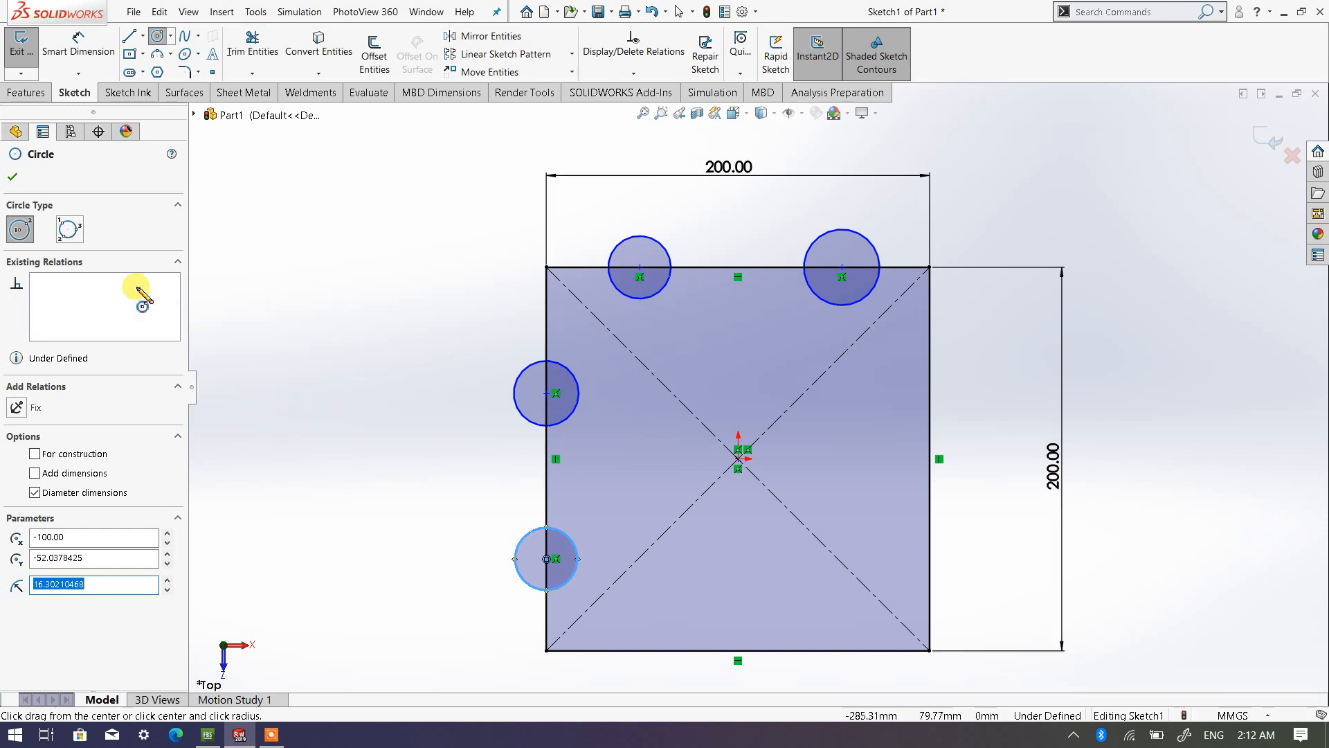
click(12, 176)
Step: Dimension the diameter of the lower circle on the square's left edge to 35 mm
click(103, 51)
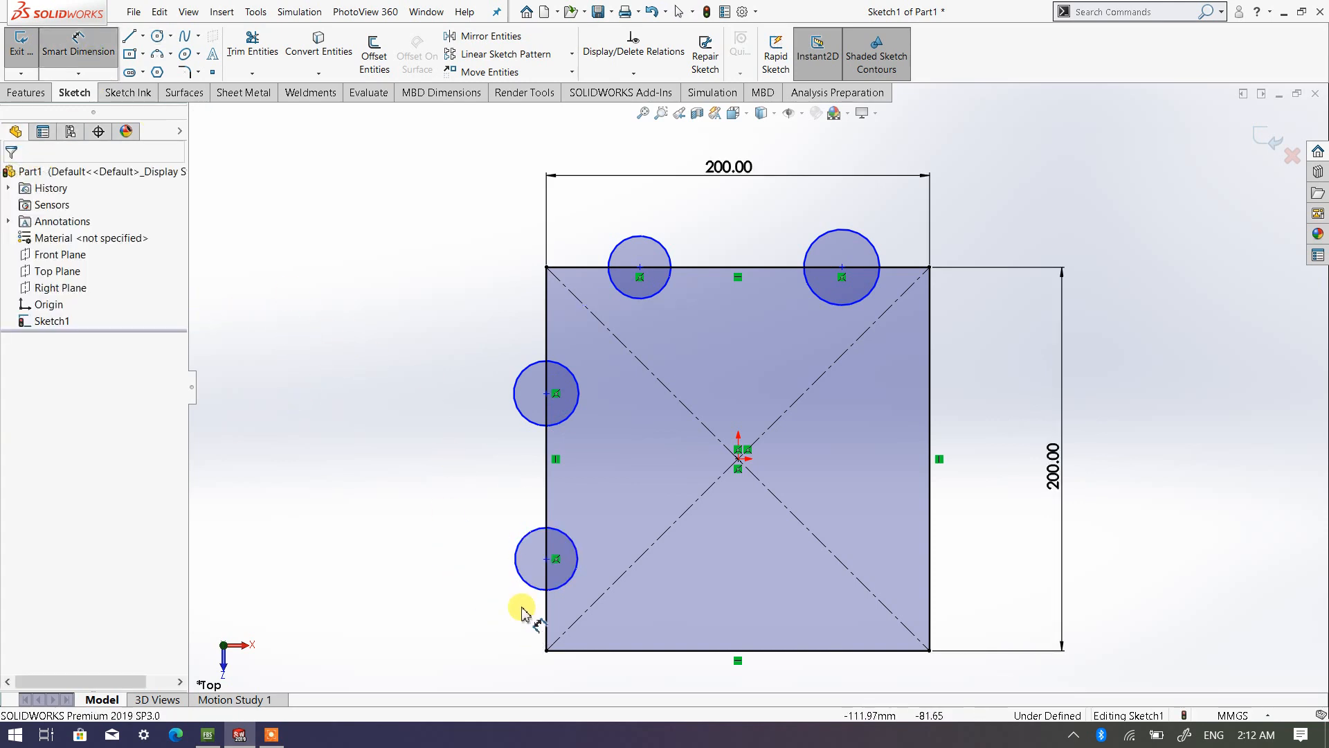
click(445, 603)
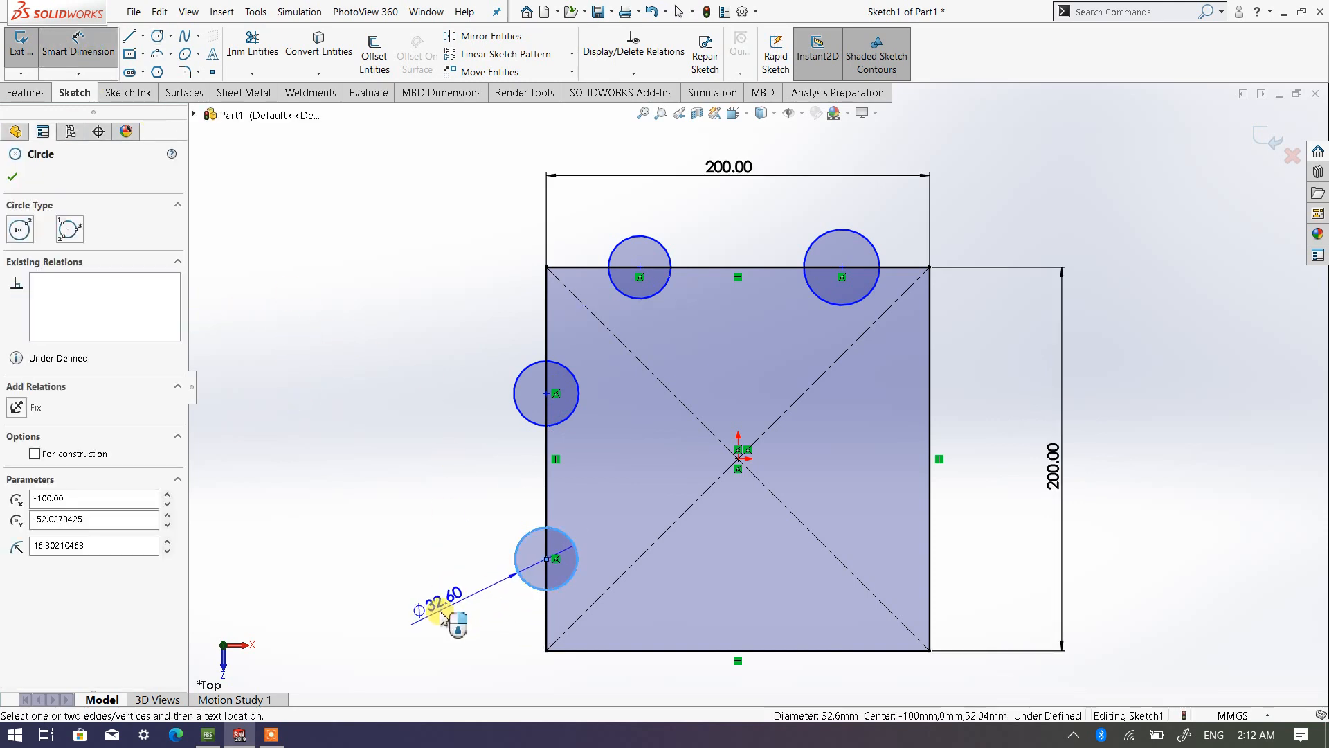
click(498, 637)
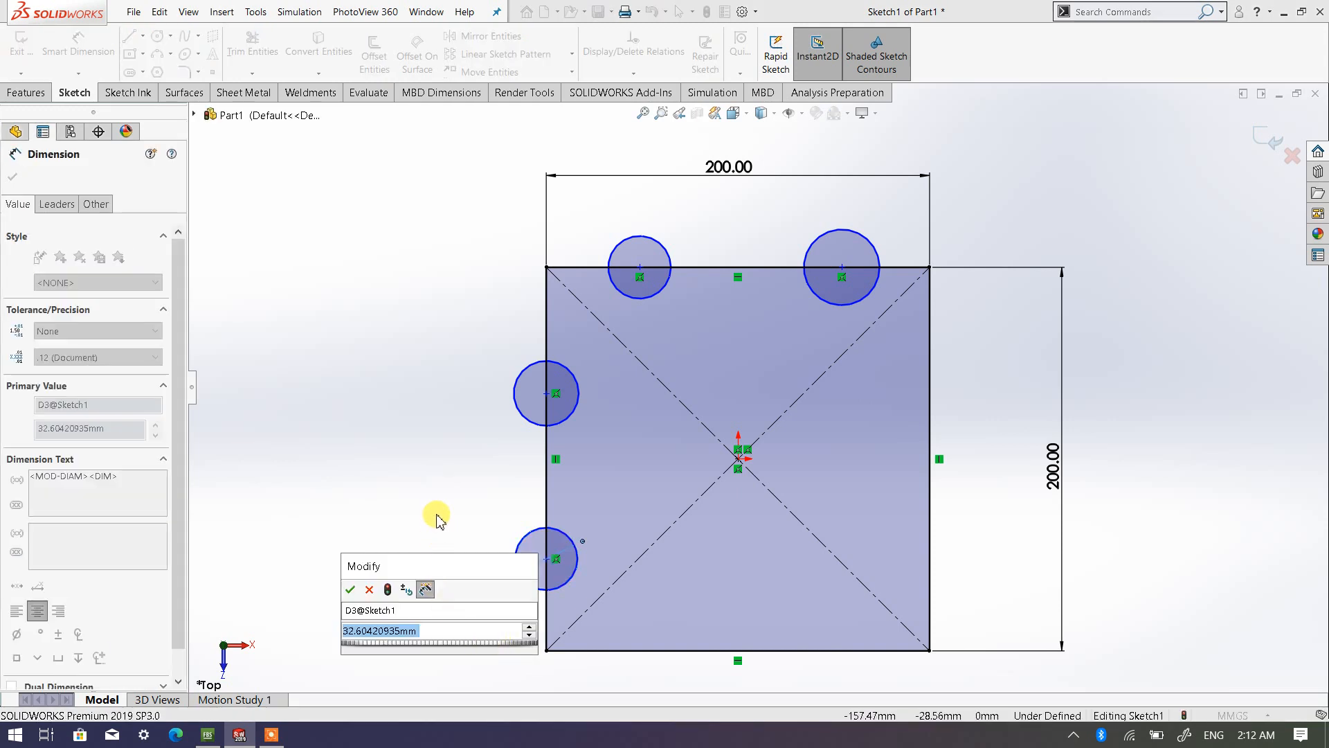
text(35)
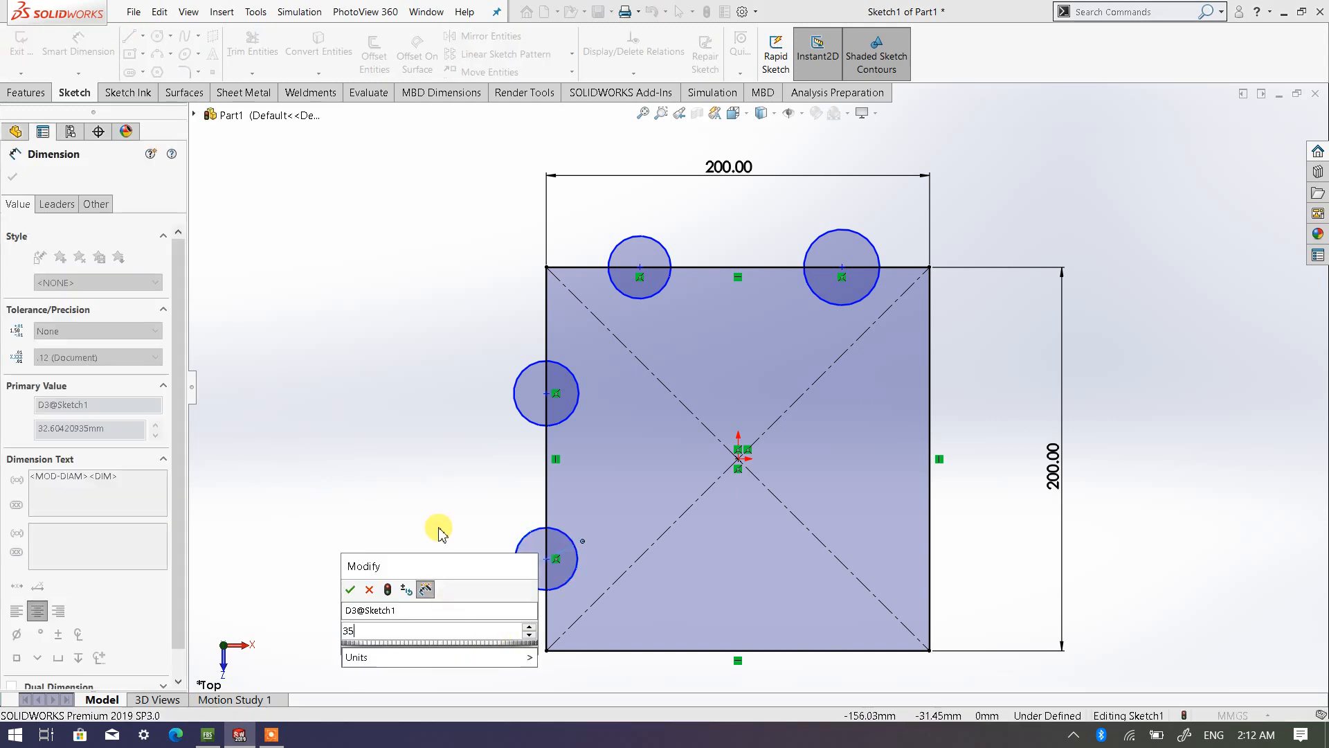
click(350, 589)
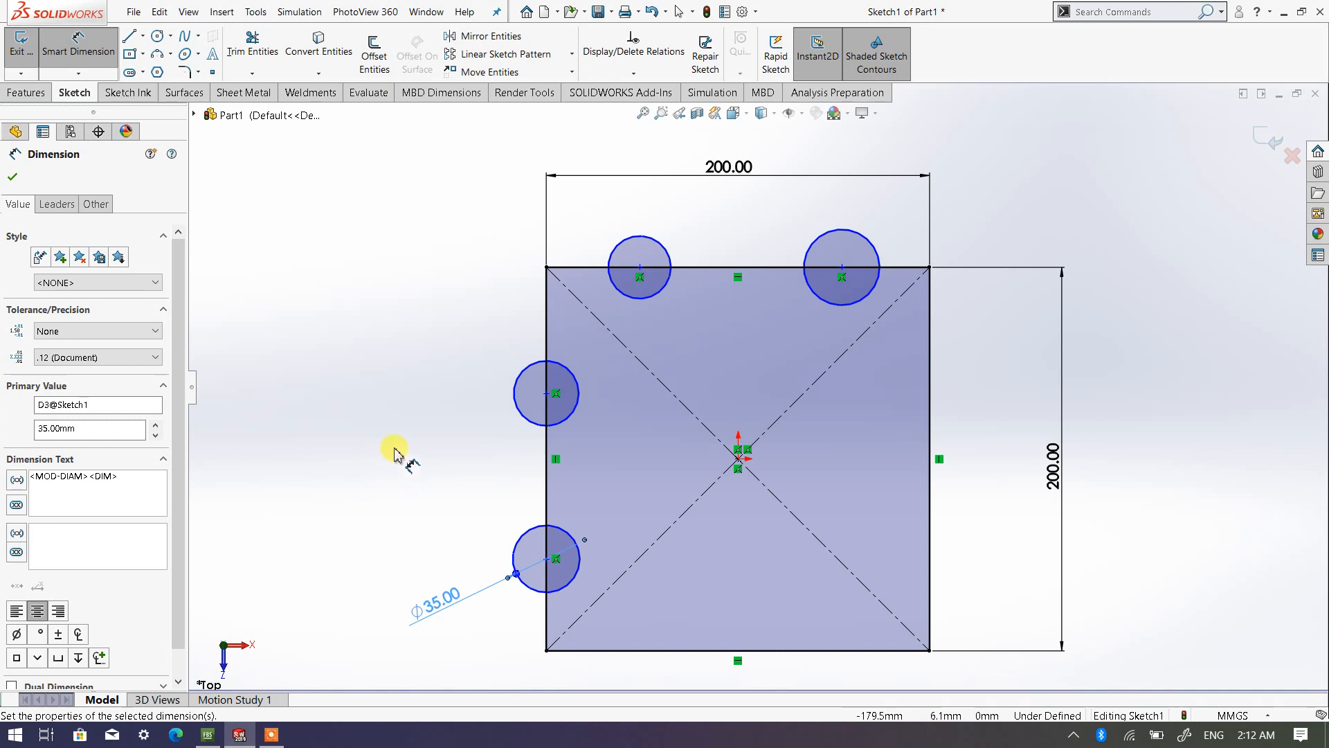
click(12, 177)
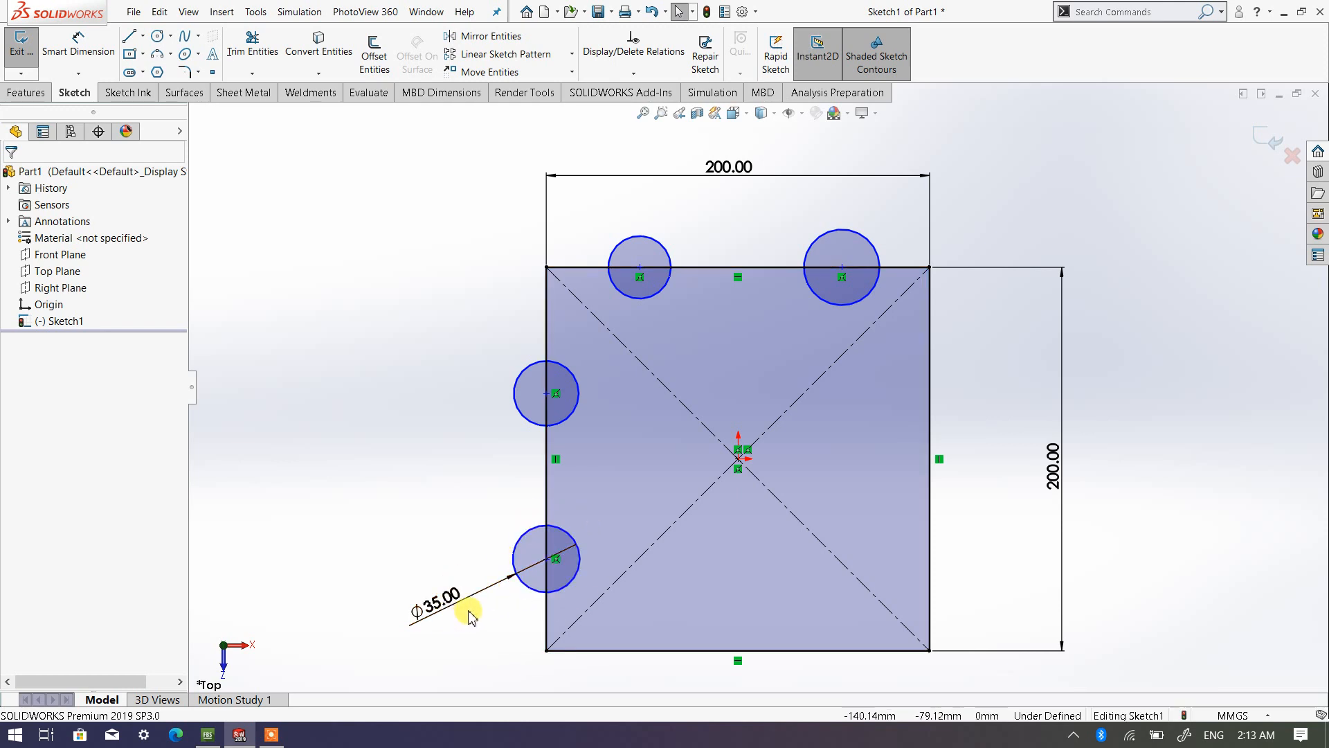
click(522, 540)
key(XF86AudioRaiseVolume)
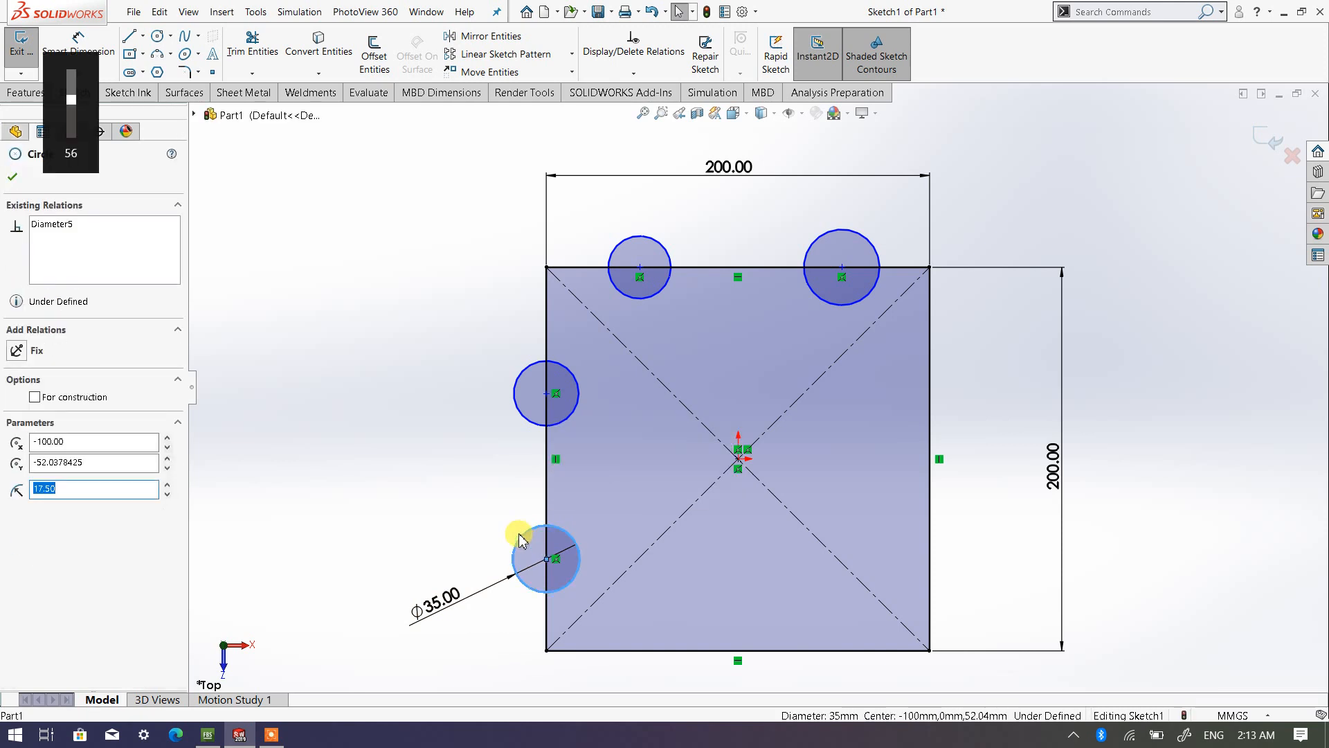
click(425, 462)
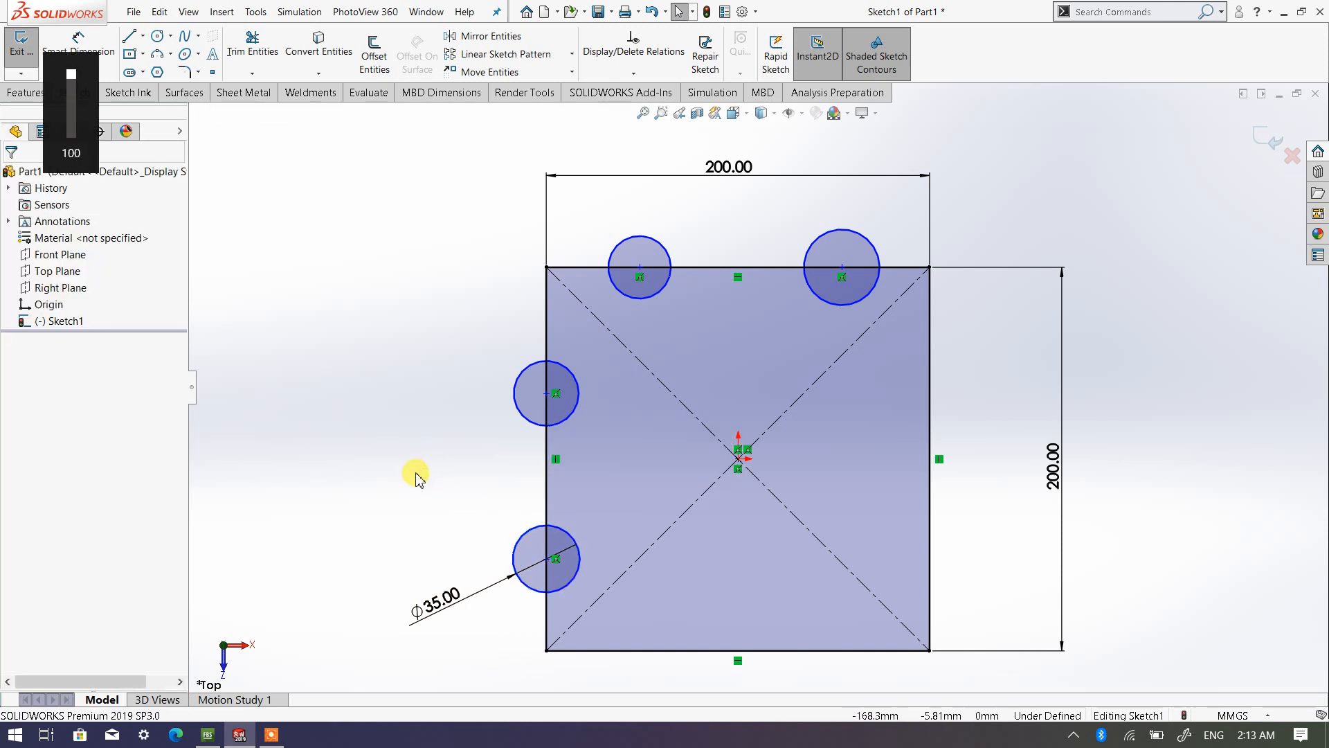
Step: Apply an Equal relation to all four circles on the square's left and upper edges
click(537, 547)
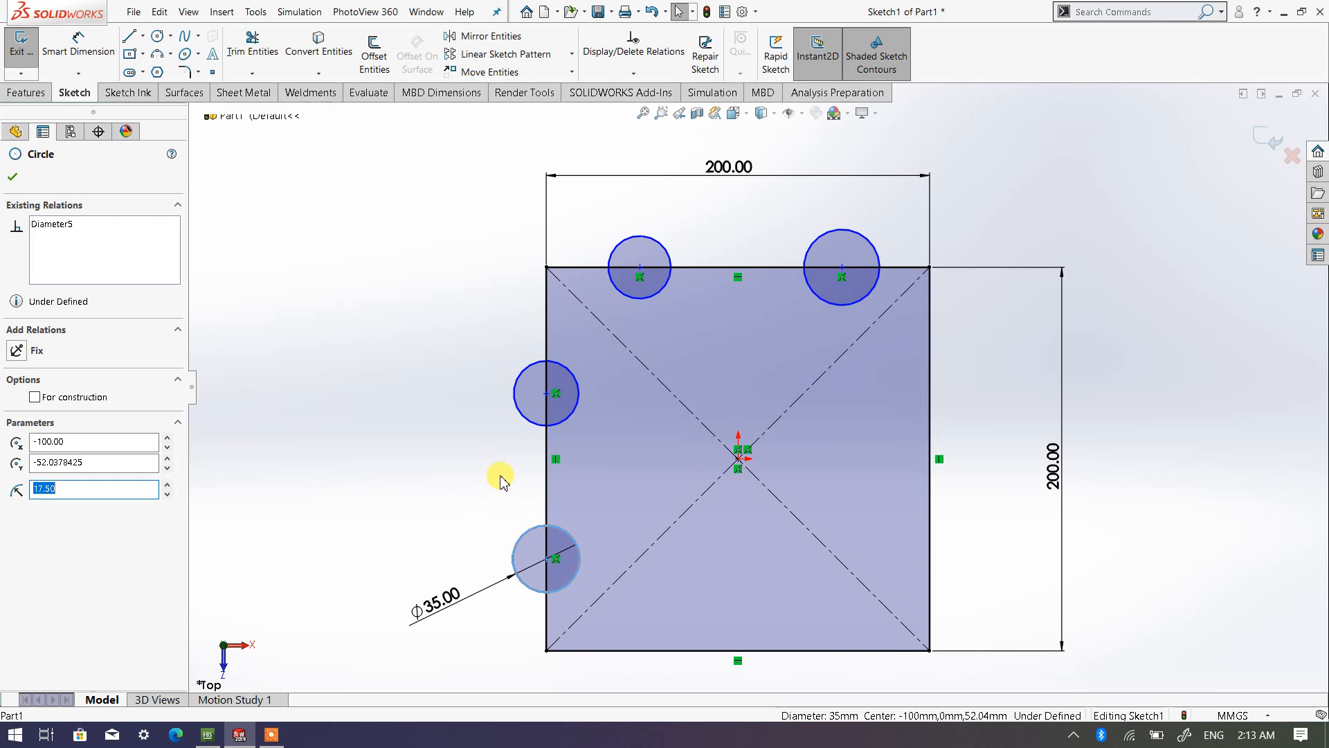
ctrl+click(548, 383)
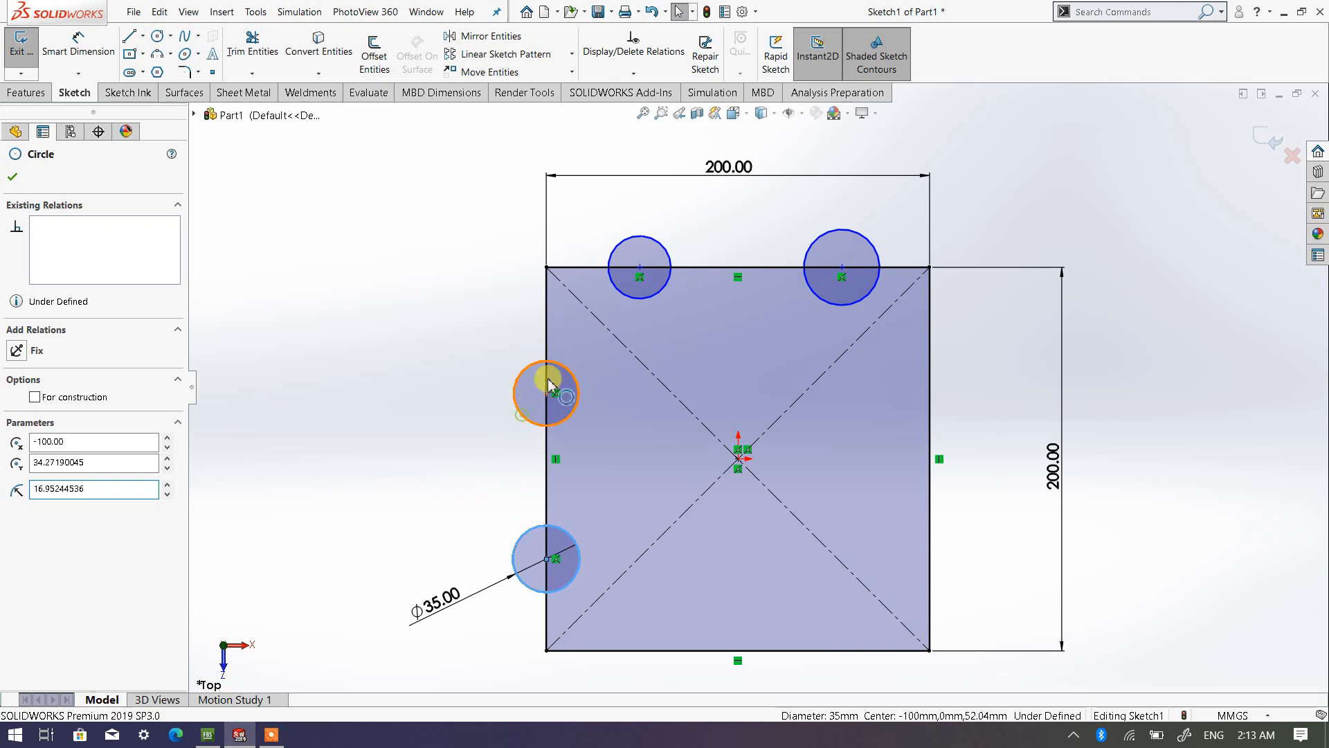
ctrl+click(640, 303)
ctrl+click(822, 297)
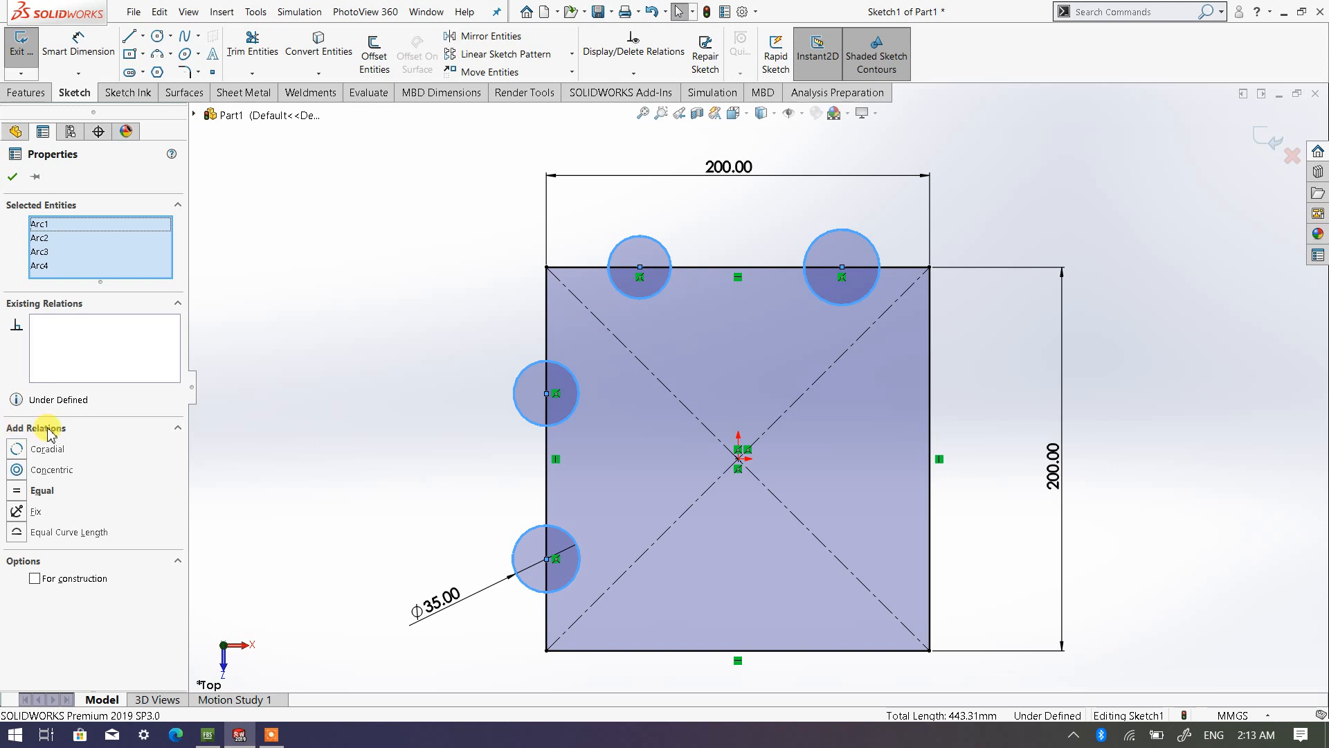
click(16, 491)
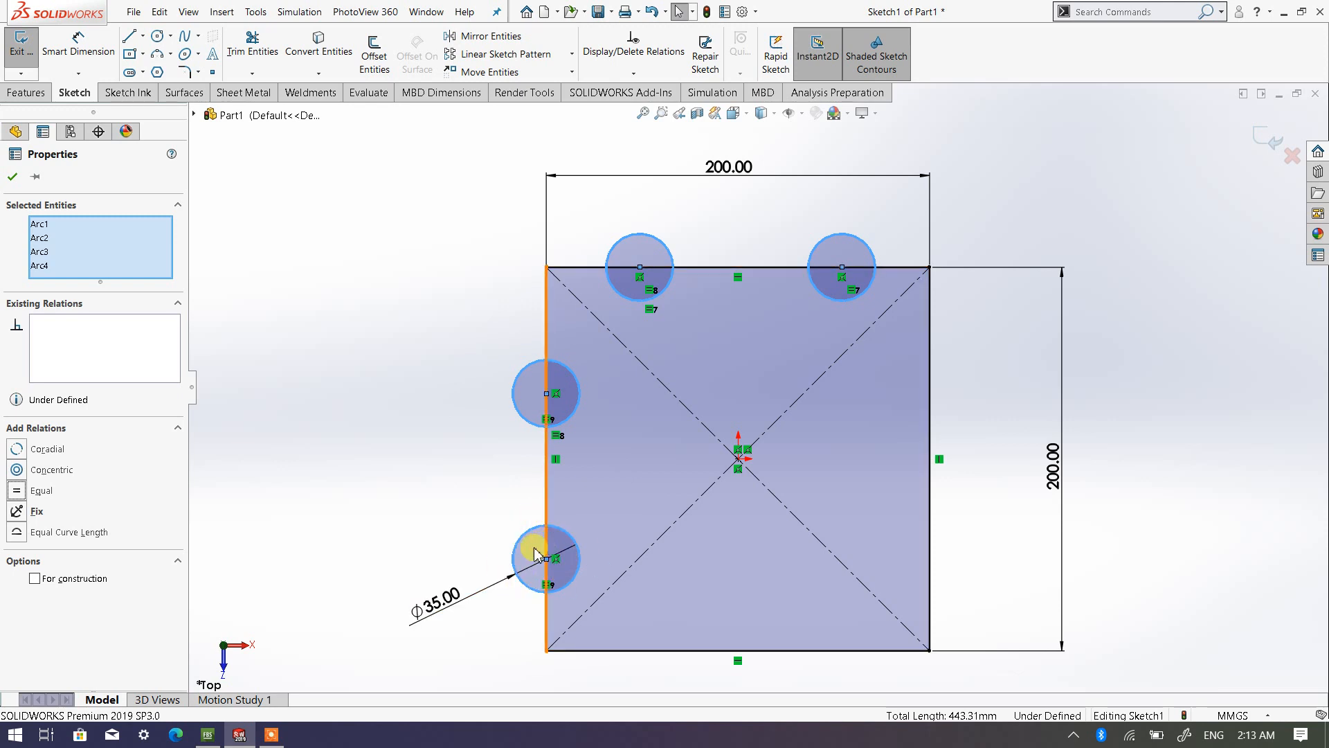
click(14, 176)
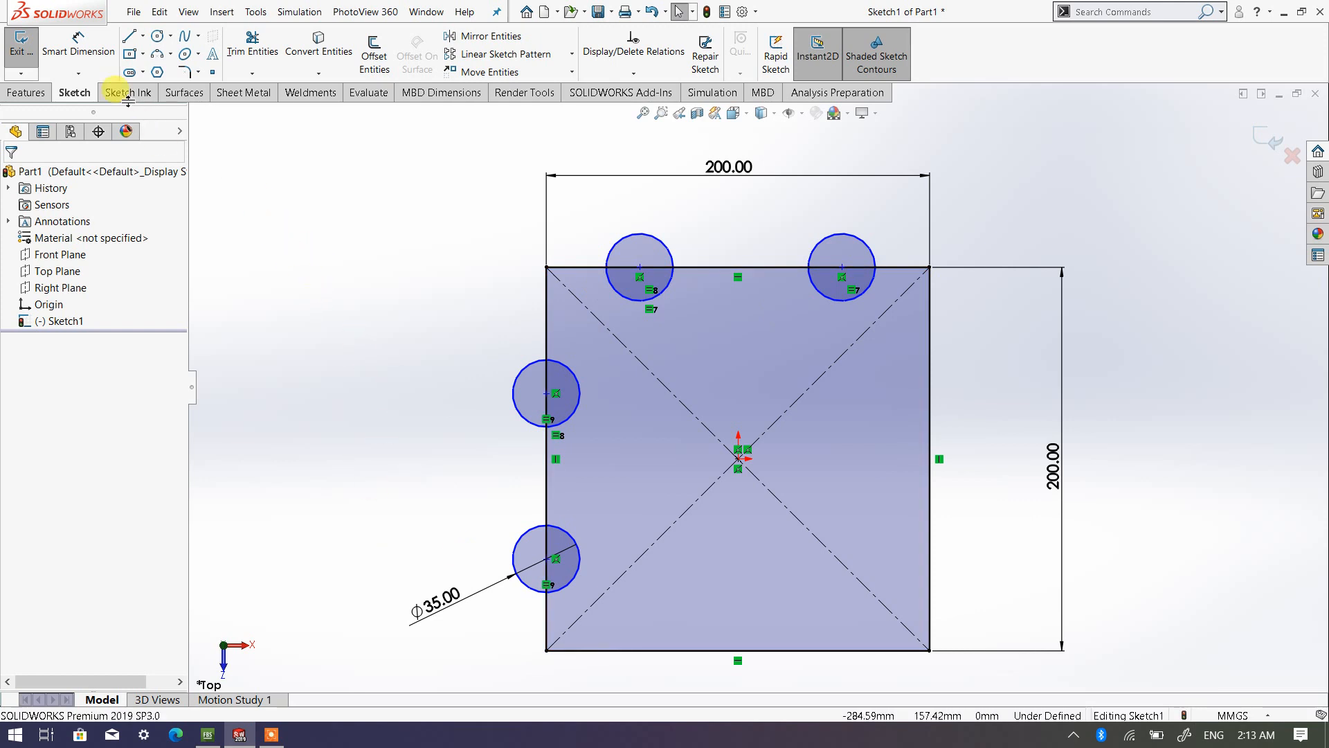
Step: Dimension the centre of the upper circle on the square's left edge 40 mm from the upper edge
click(81, 57)
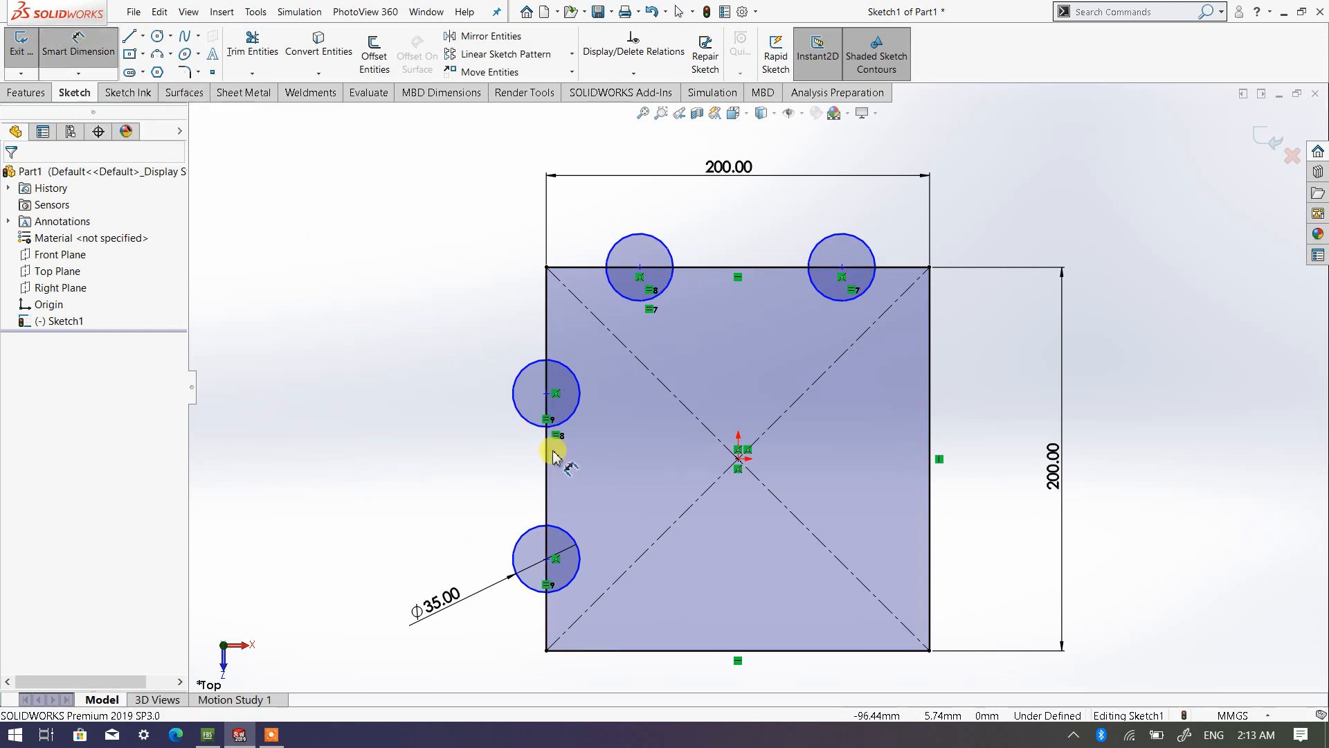
click(547, 394)
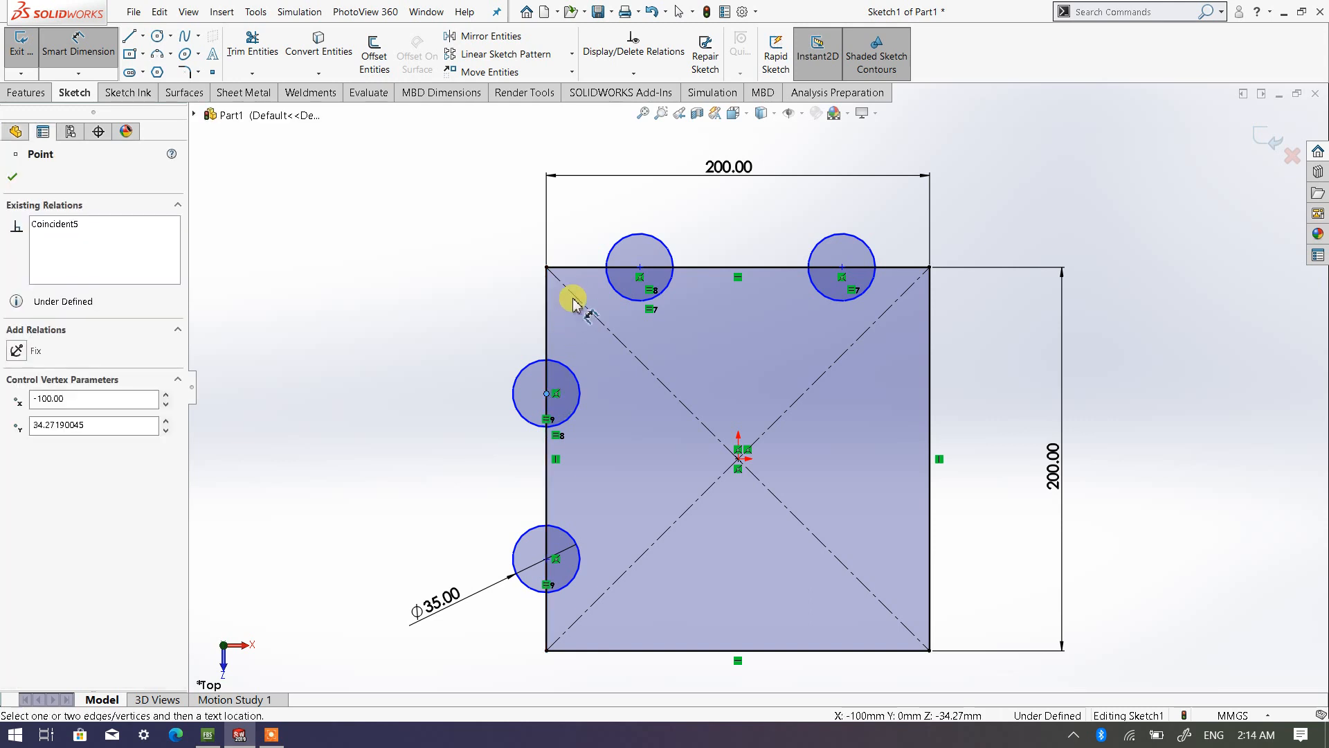
click(594, 267)
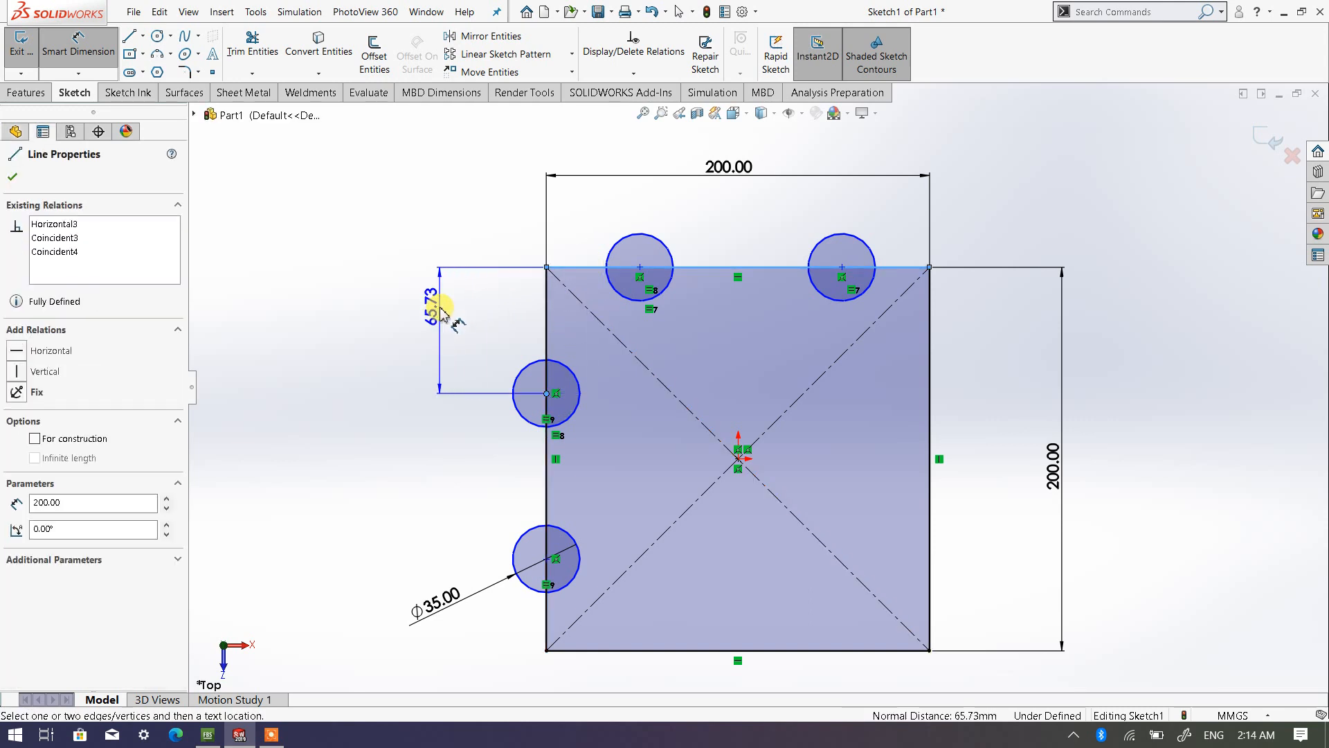
click(436, 298)
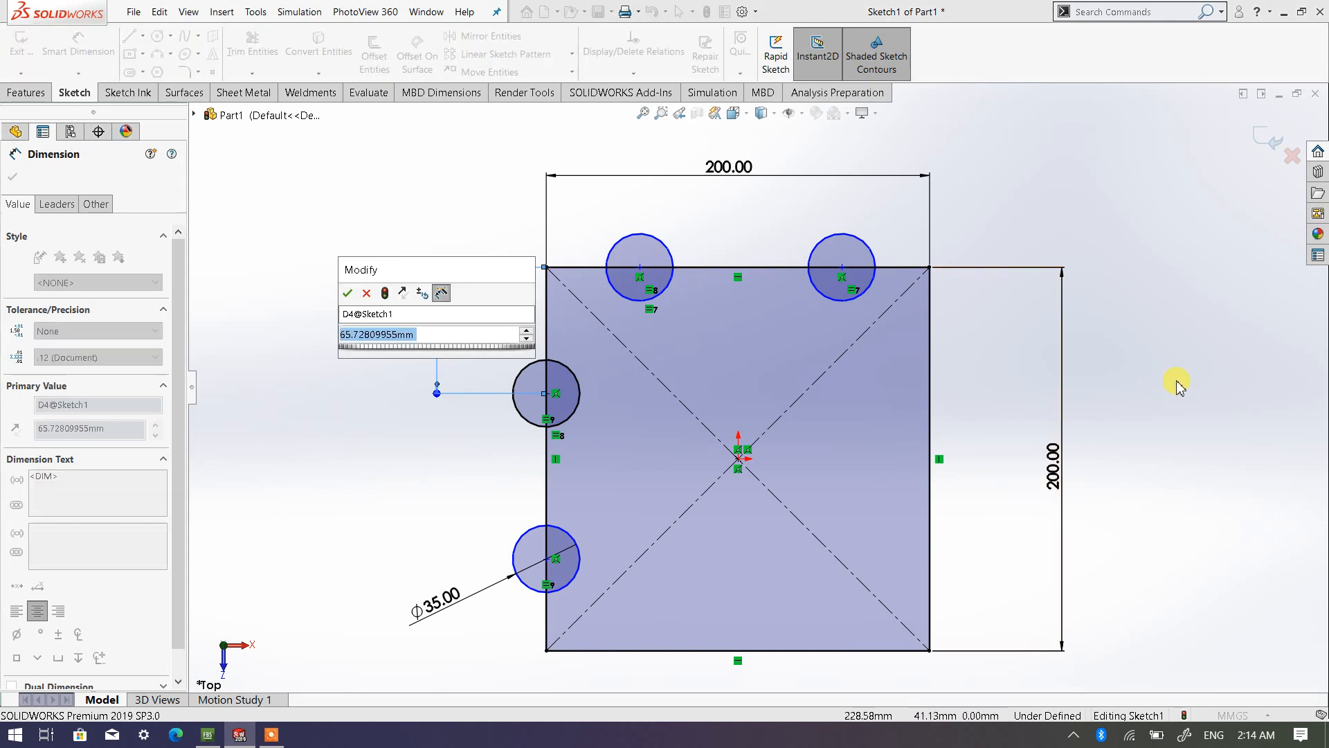
text(40)
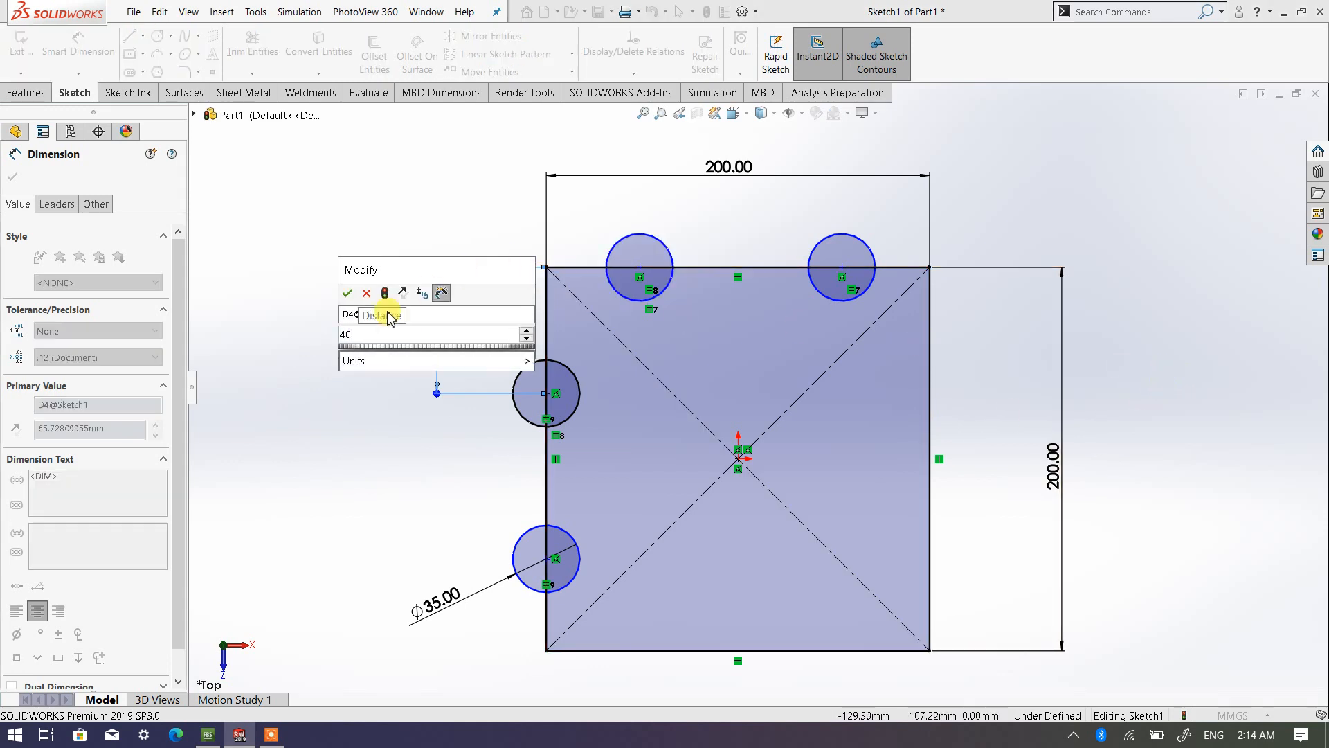
click(348, 294)
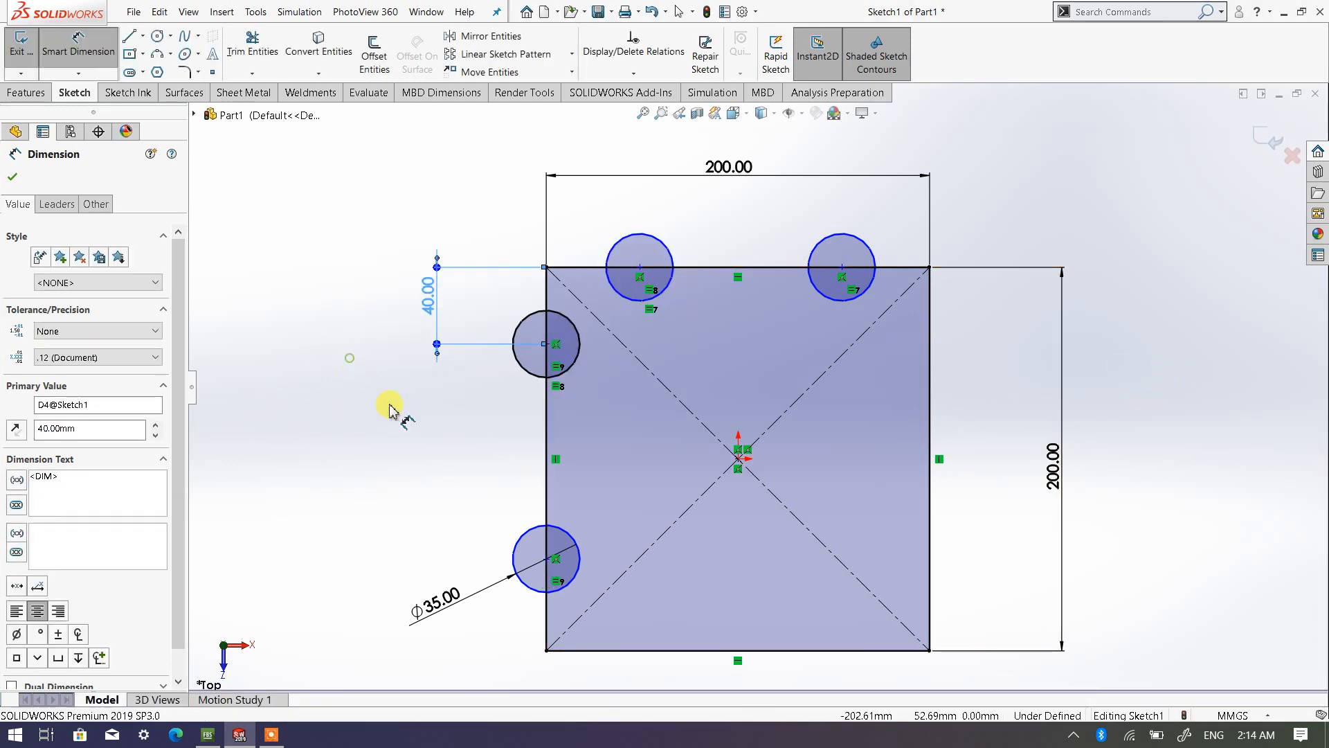
Step: Dimension the centre of the lower circle on the square's left edge 40 mm from the bottom edge
click(547, 559)
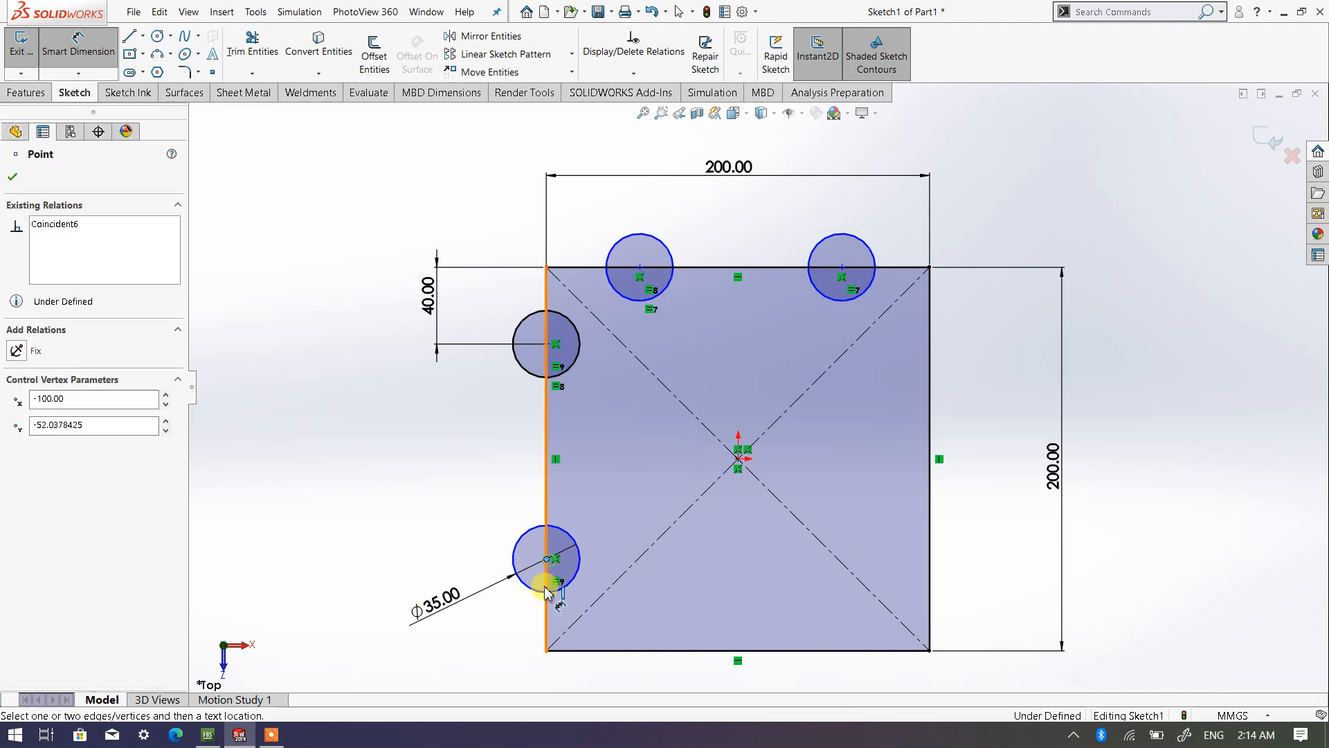
click(594, 655)
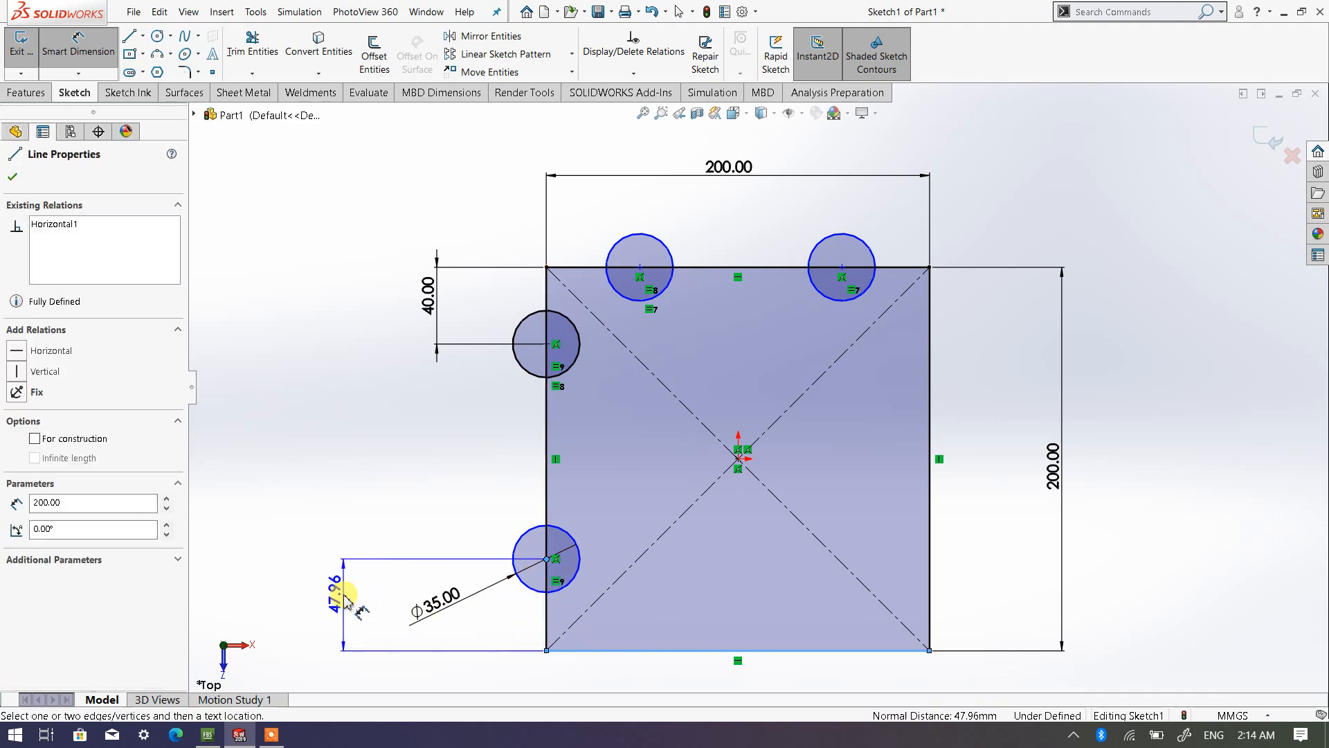
click(350, 610)
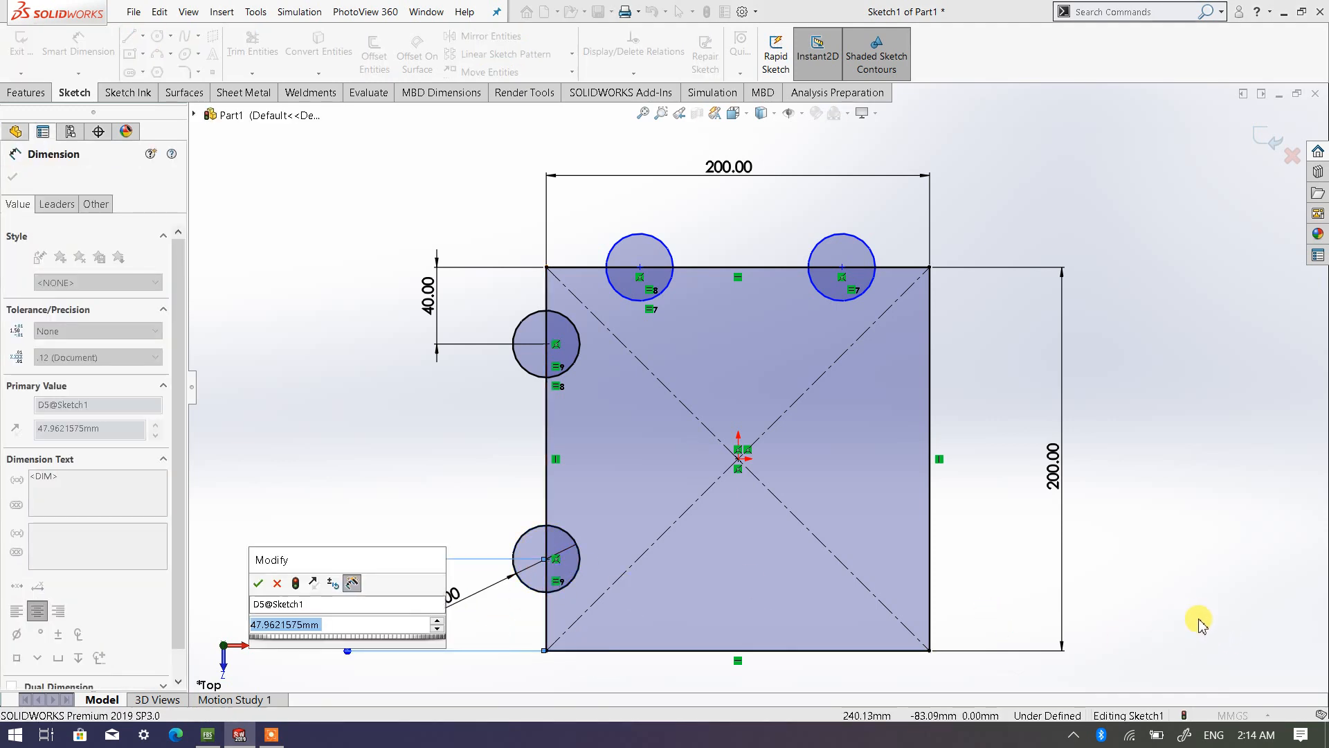
text(40)
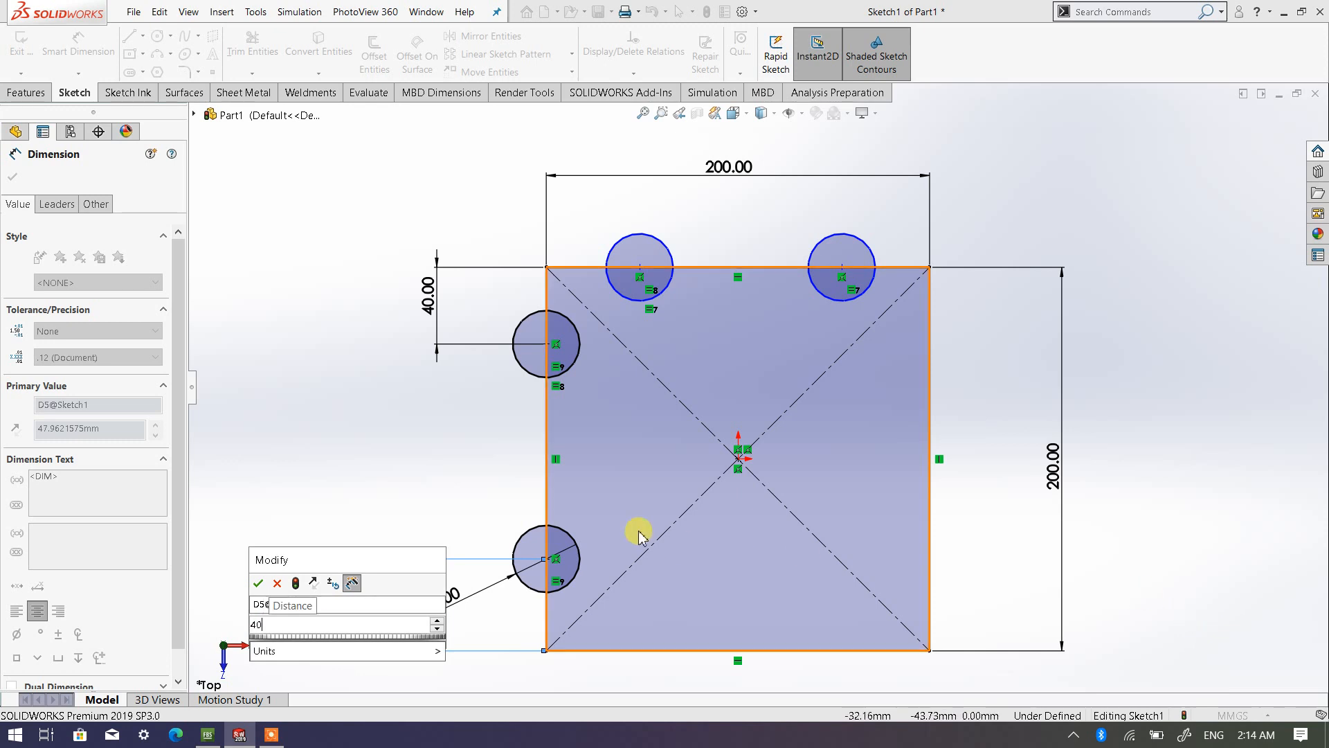
click(257, 585)
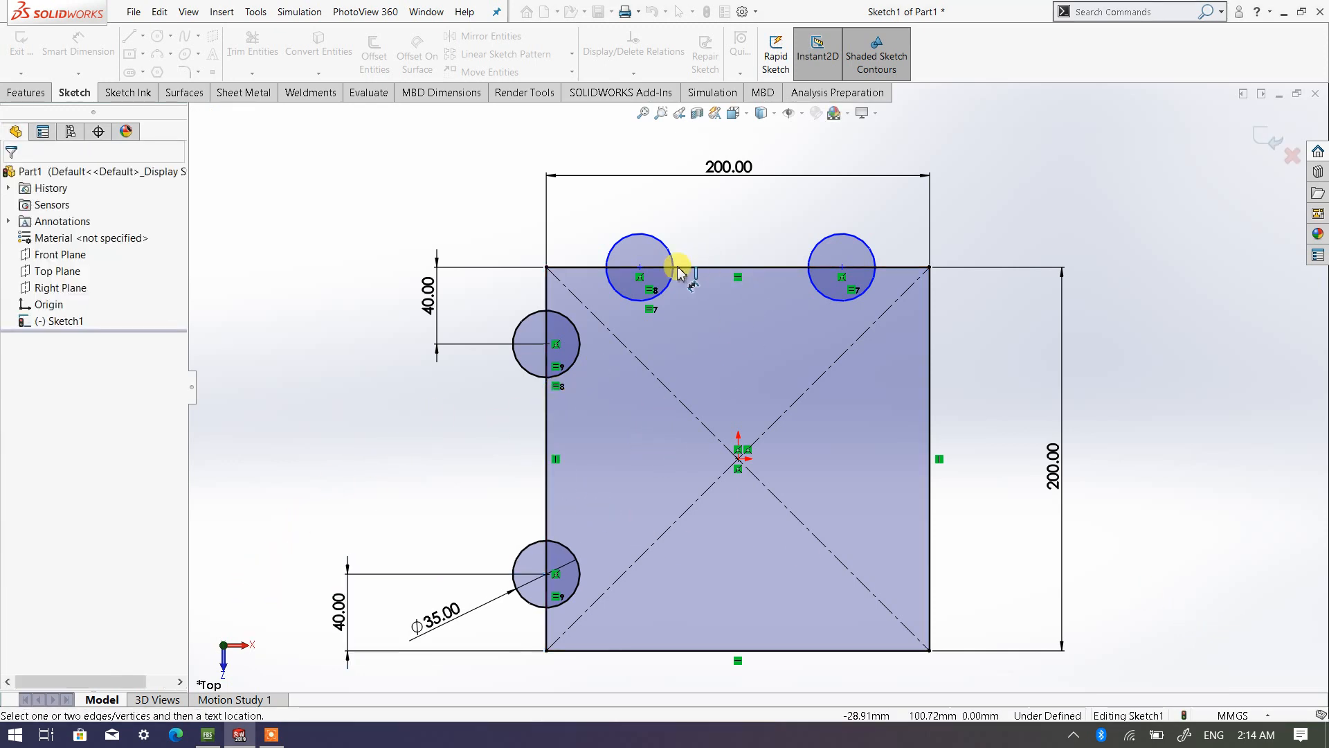
Step: Dimension the centre of the left circle on the square's upper edge 40 mm from the left edge
click(640, 267)
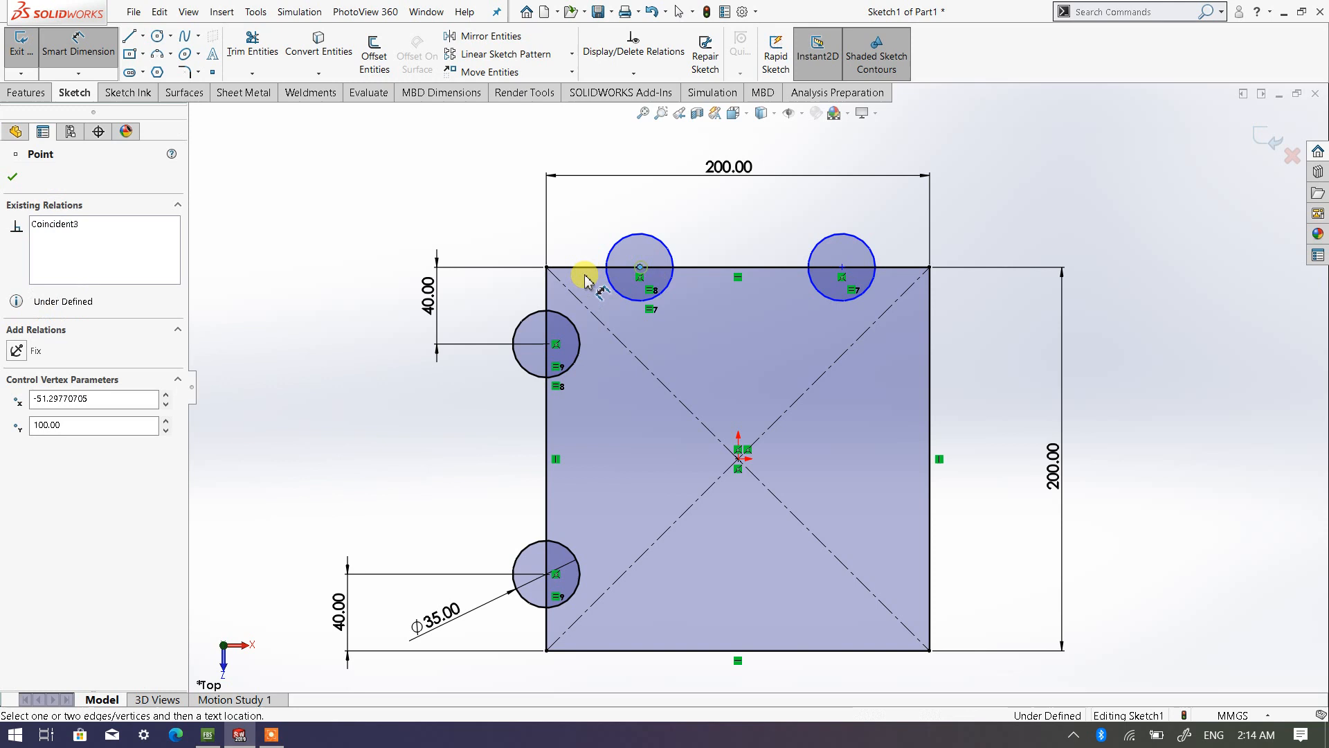
click(547, 291)
click(590, 198)
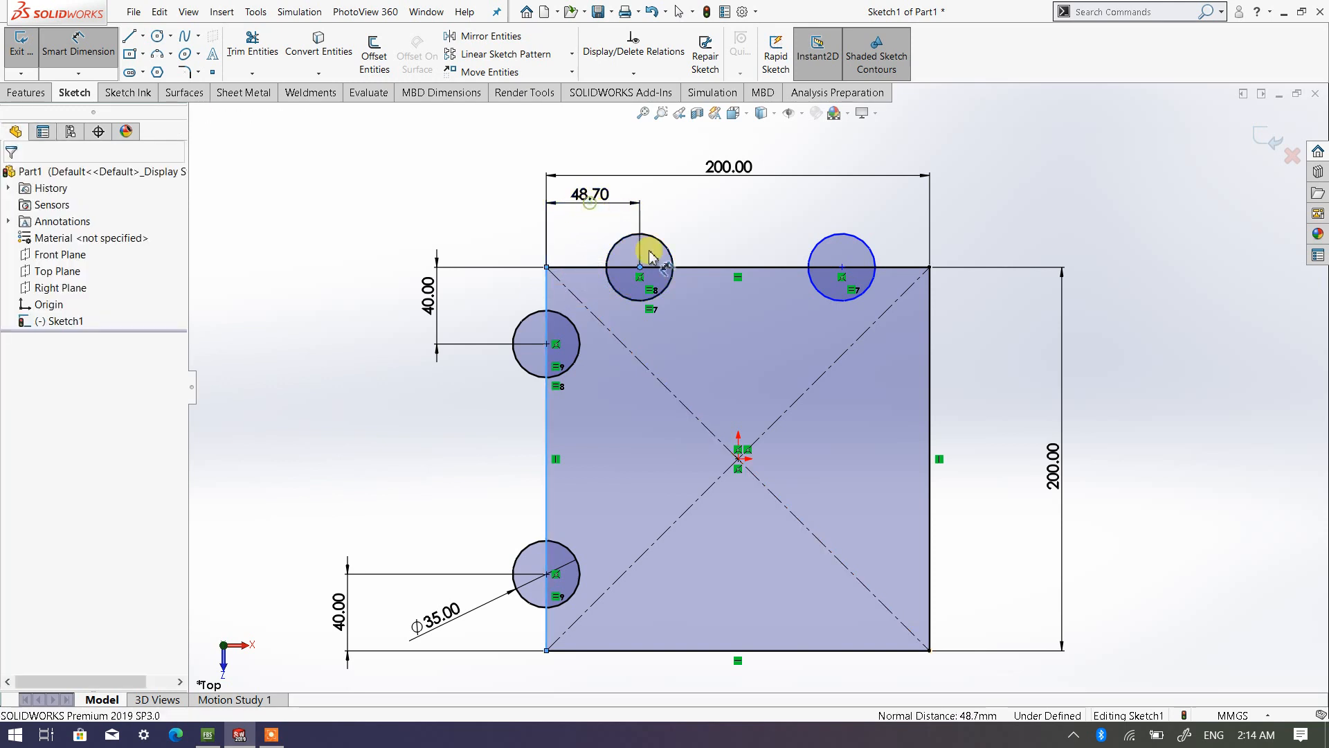
text(40)
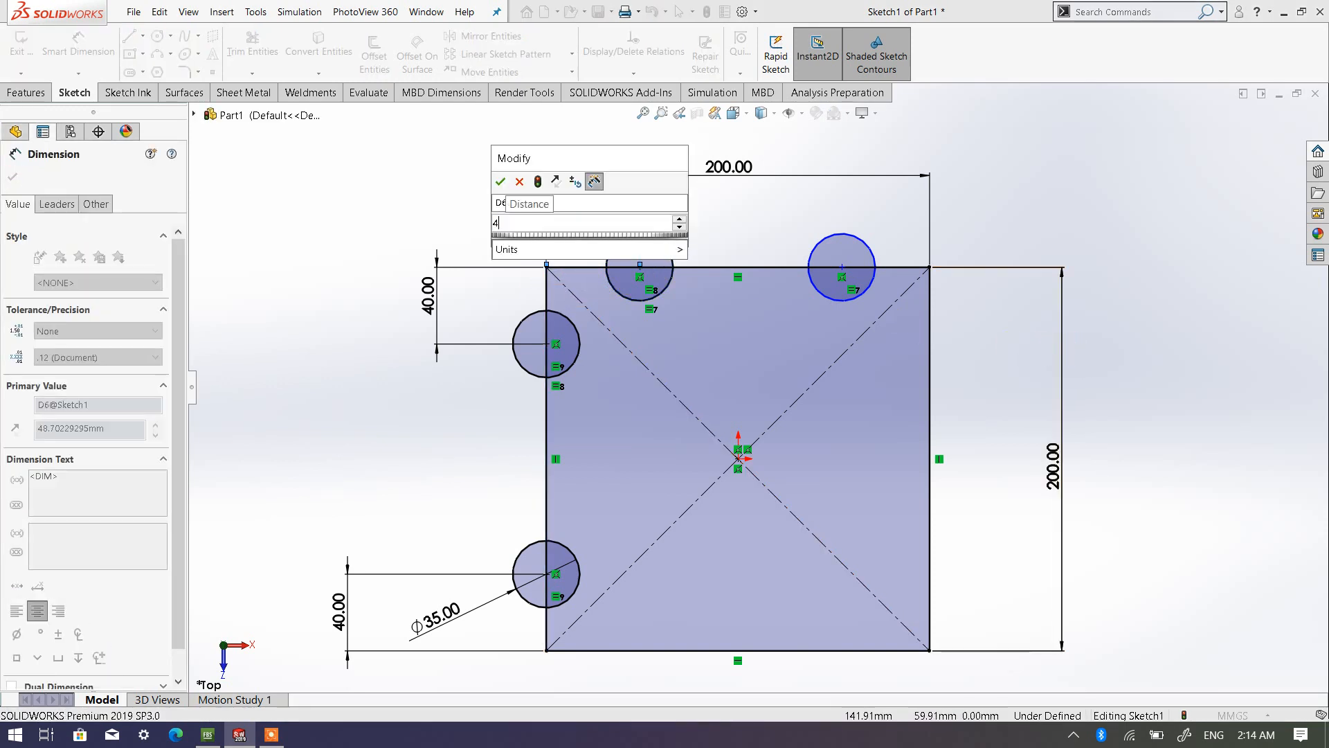
click(501, 182)
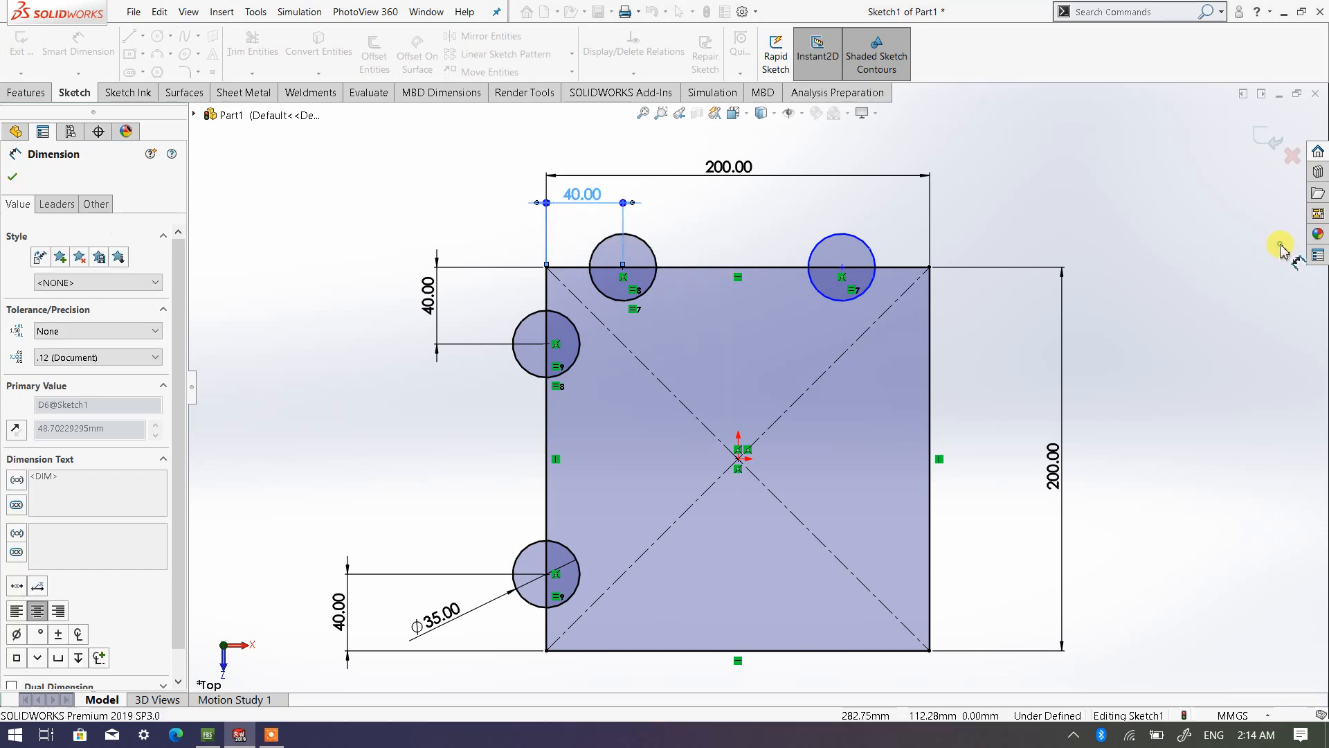
Step: Dimension the centre of the right circle on the square's upper edge 40 mm from the right edge
click(843, 270)
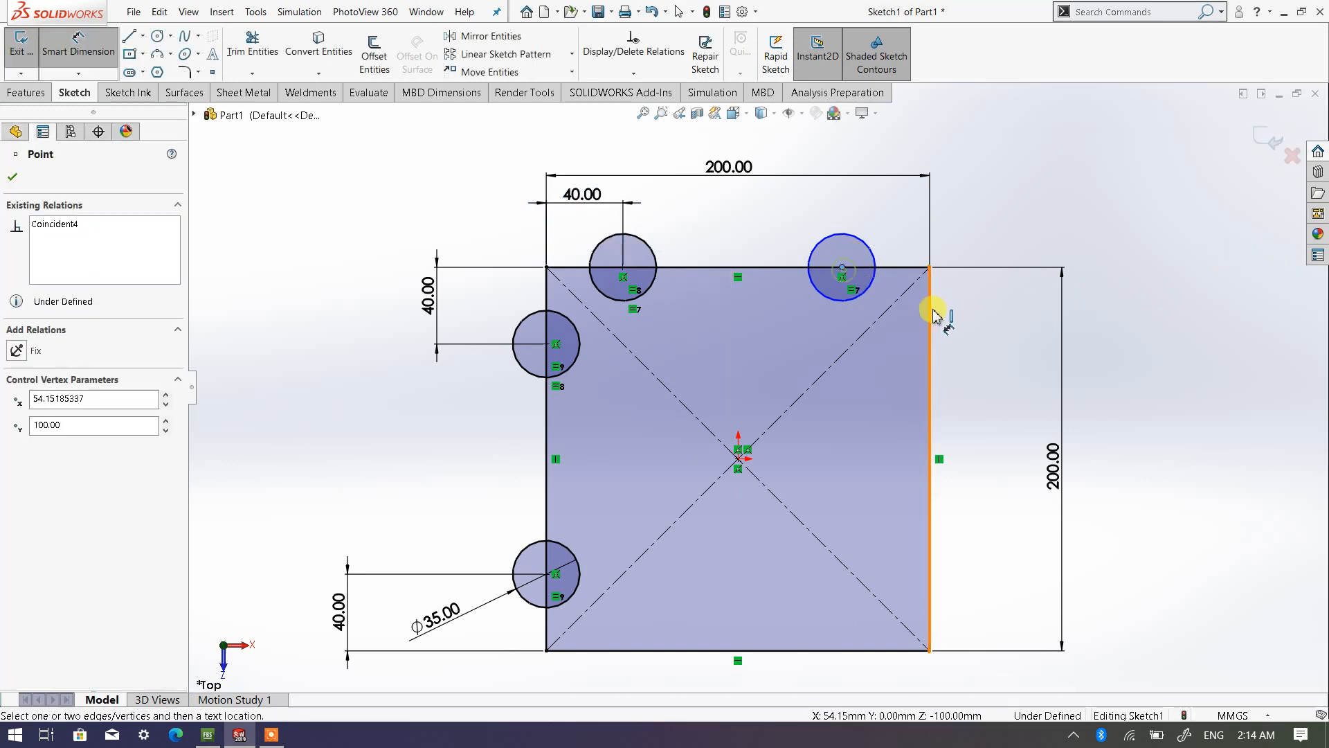
click(930, 317)
click(1059, 207)
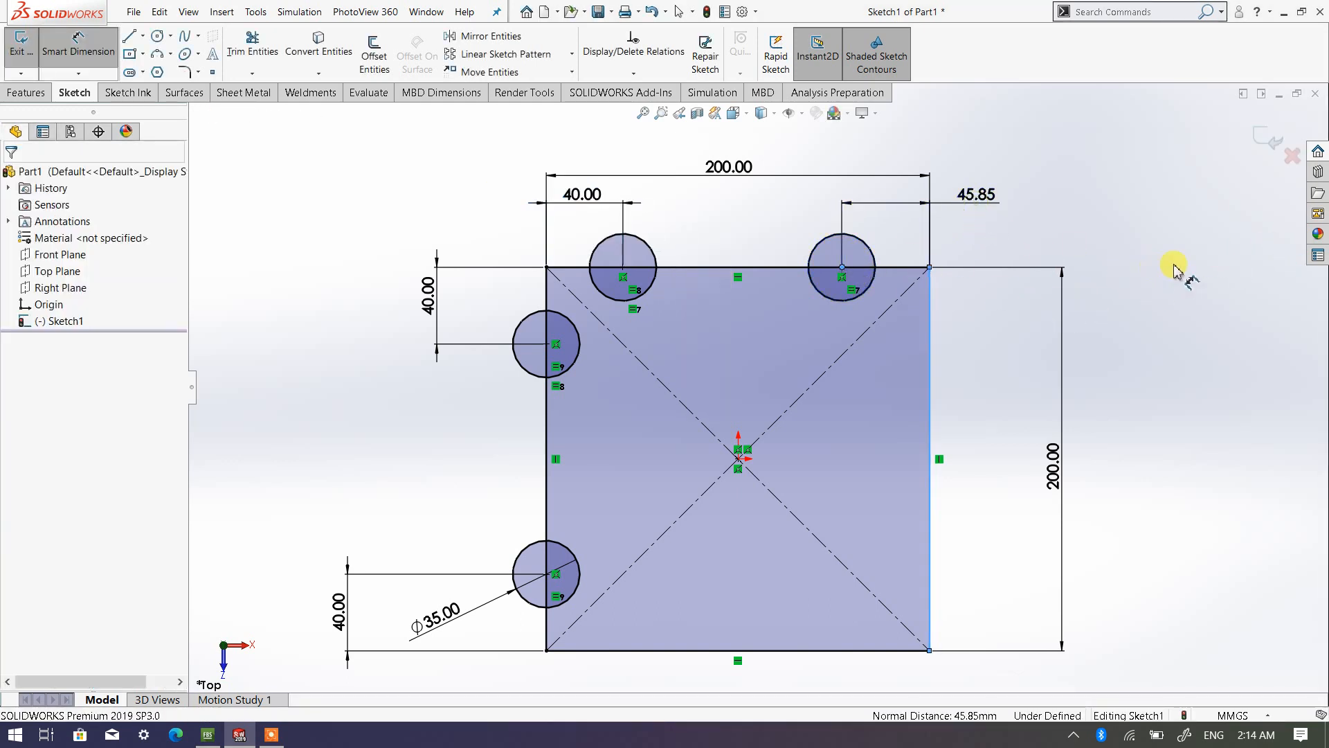
text(40)
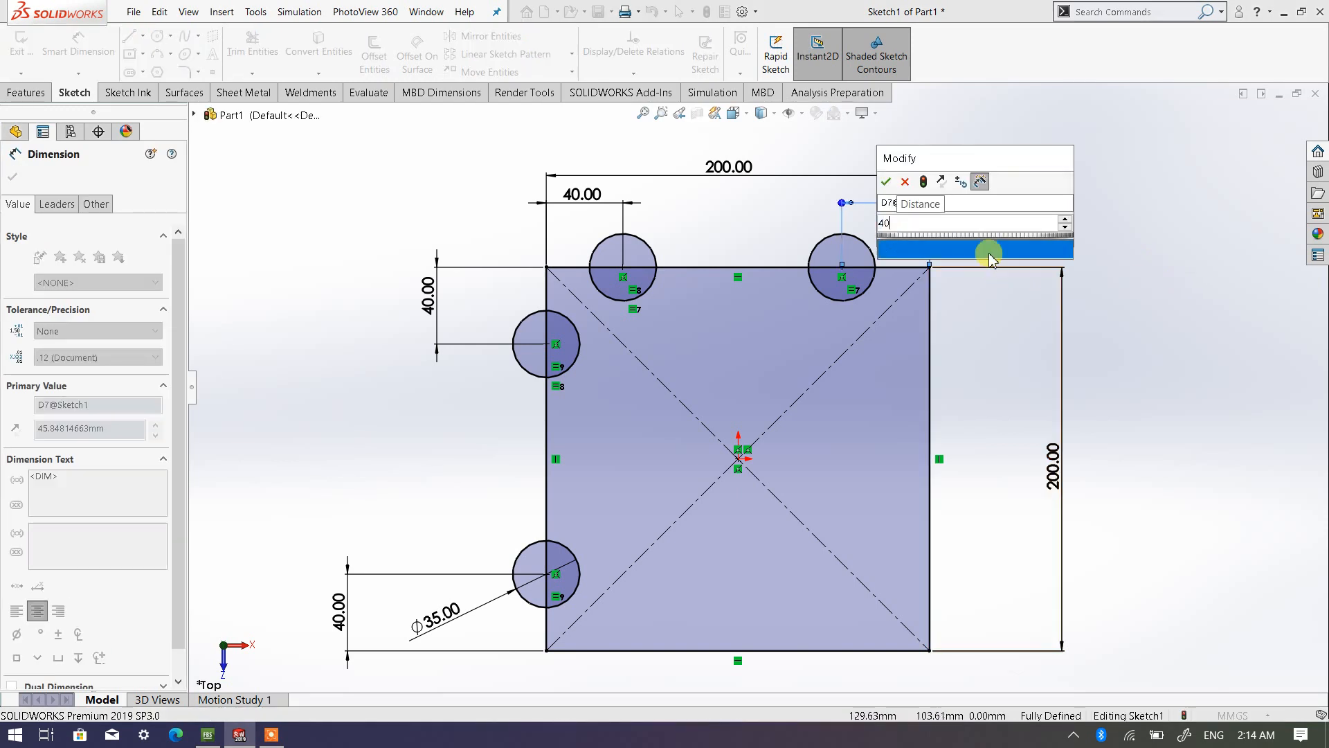
click(887, 181)
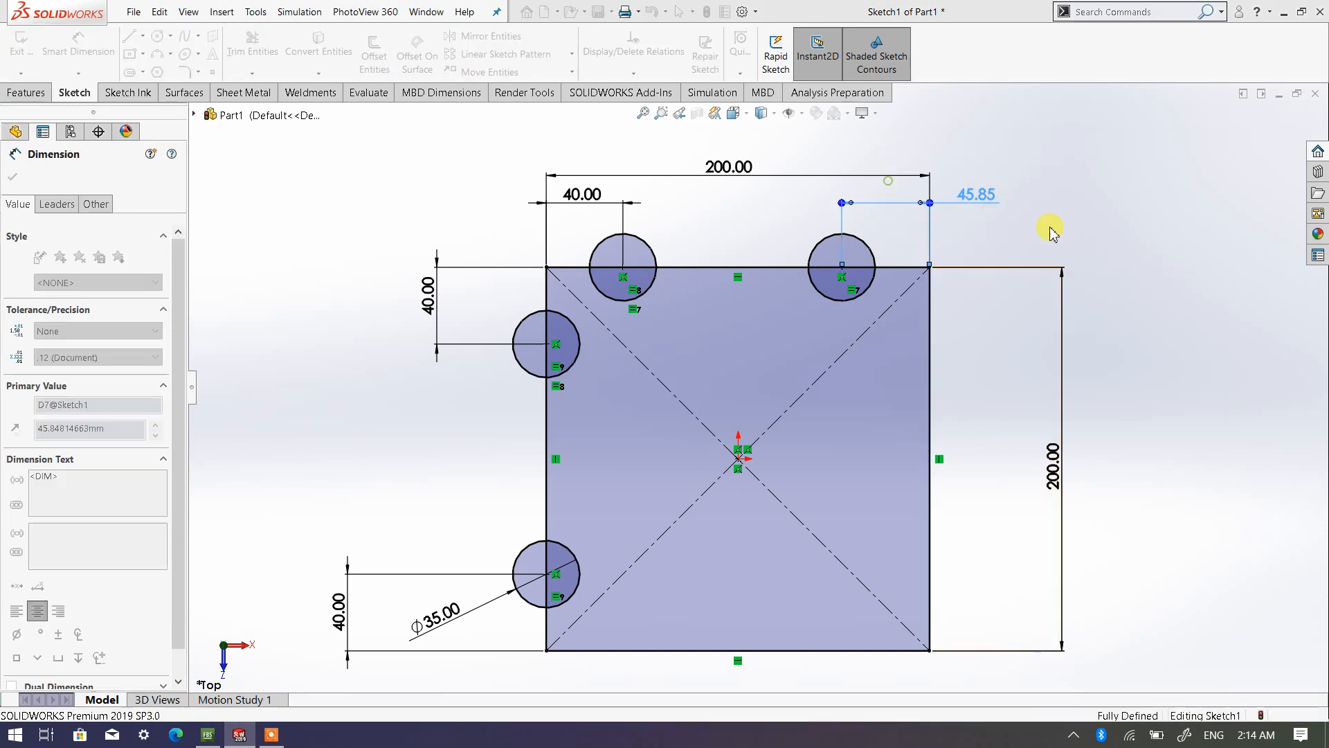
right_click(1152, 252)
click(1177, 292)
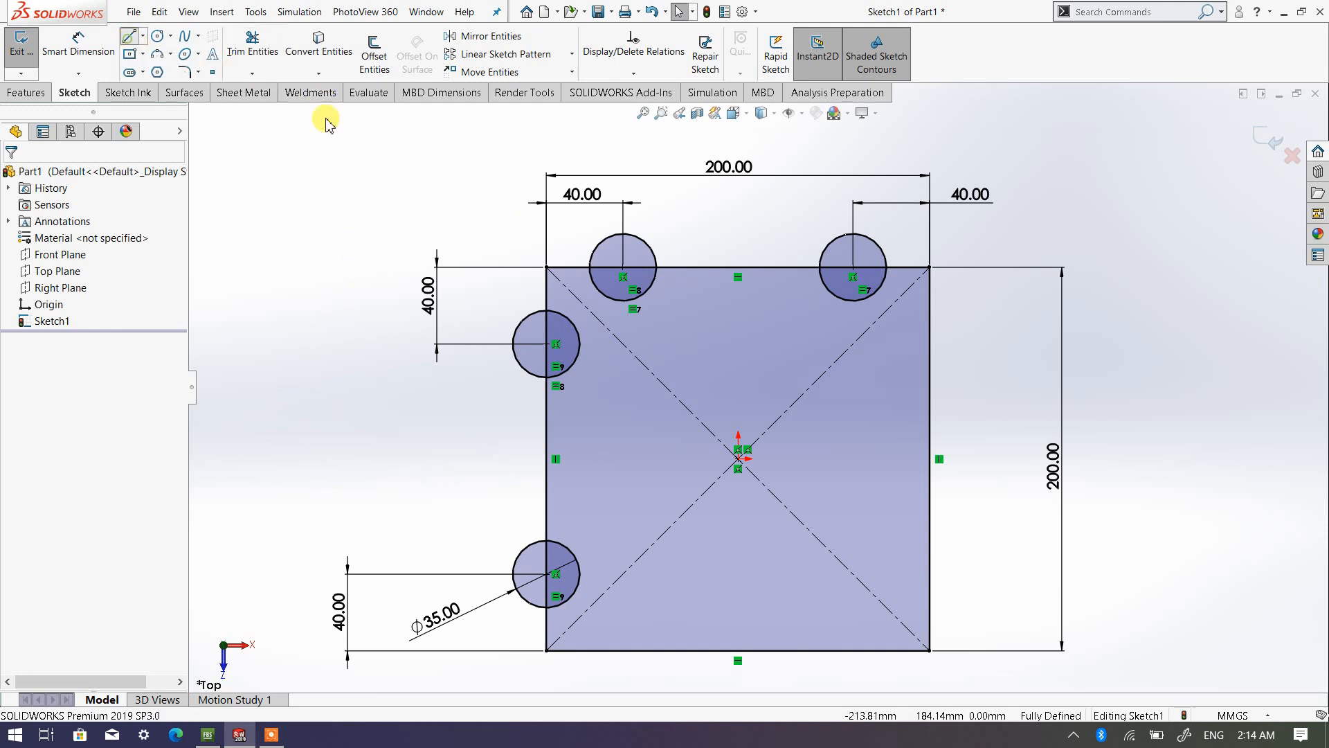
Step: Draw a horizontal line about 140 mm long from the origin past the square's right edge and make it construction geometry
click(129, 39)
click(740, 458)
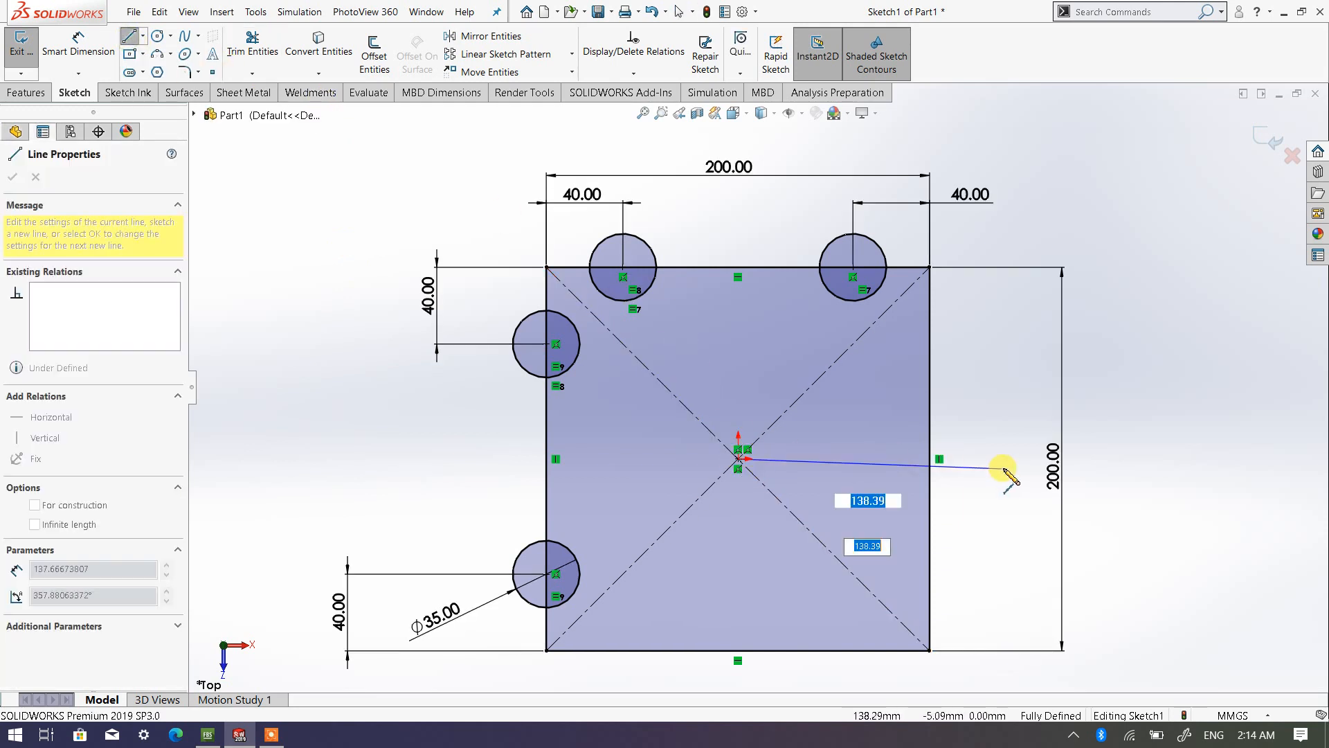
click(1007, 459)
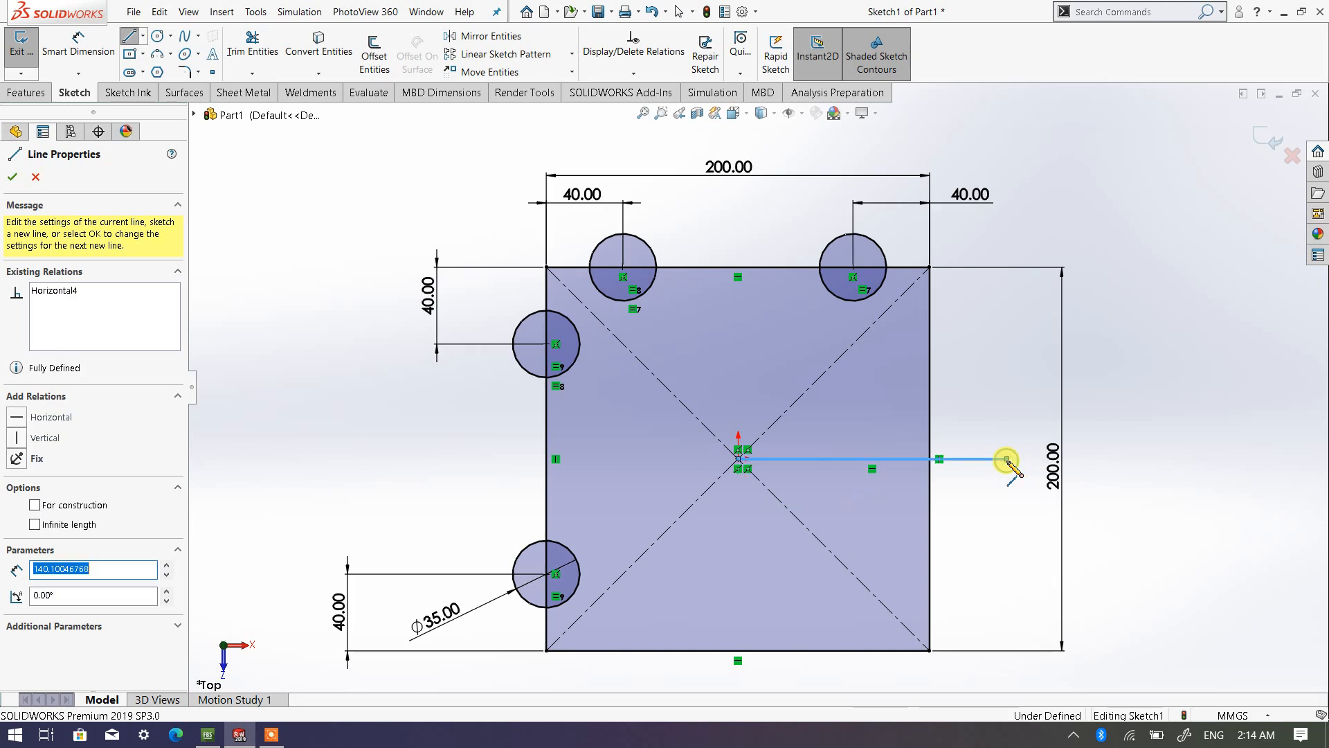
right_click(1007, 459)
click(1041, 401)
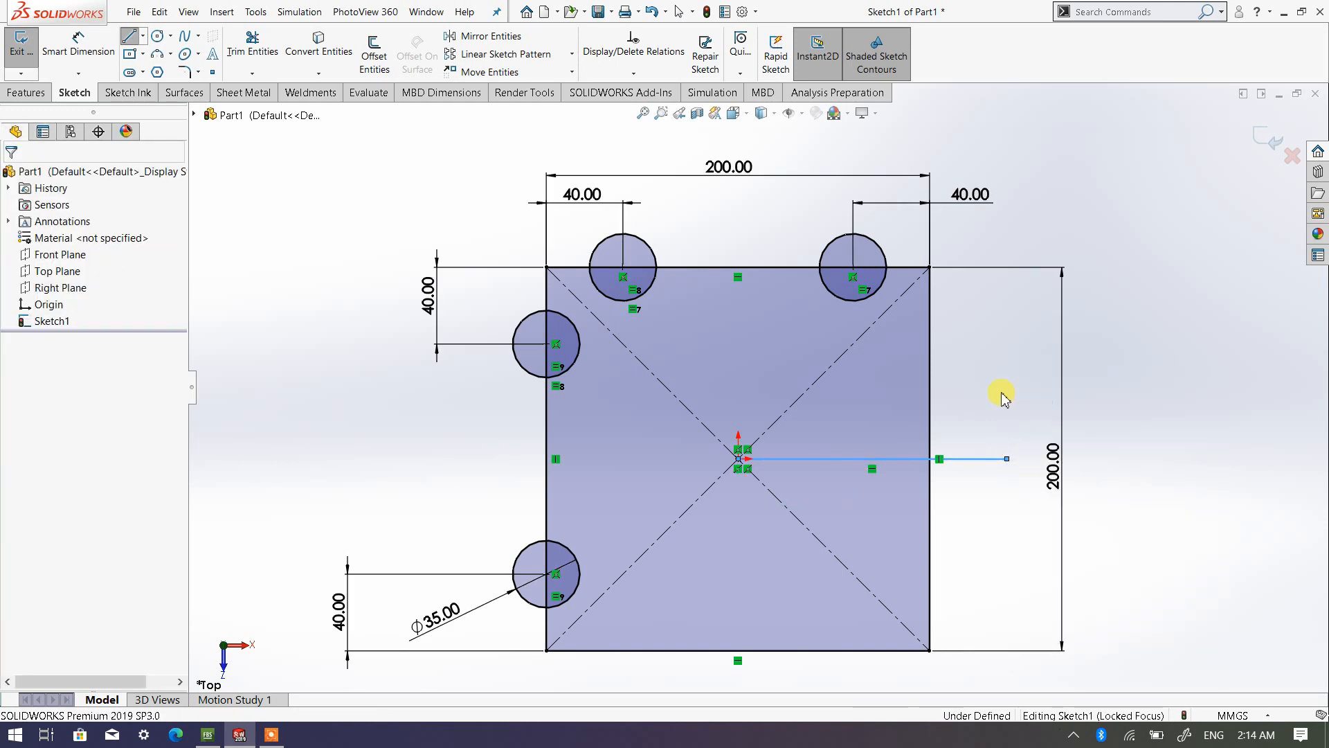
Step: Draw a vertical line about 76 mm long upward from the origin and make it construction geometry
click(129, 36)
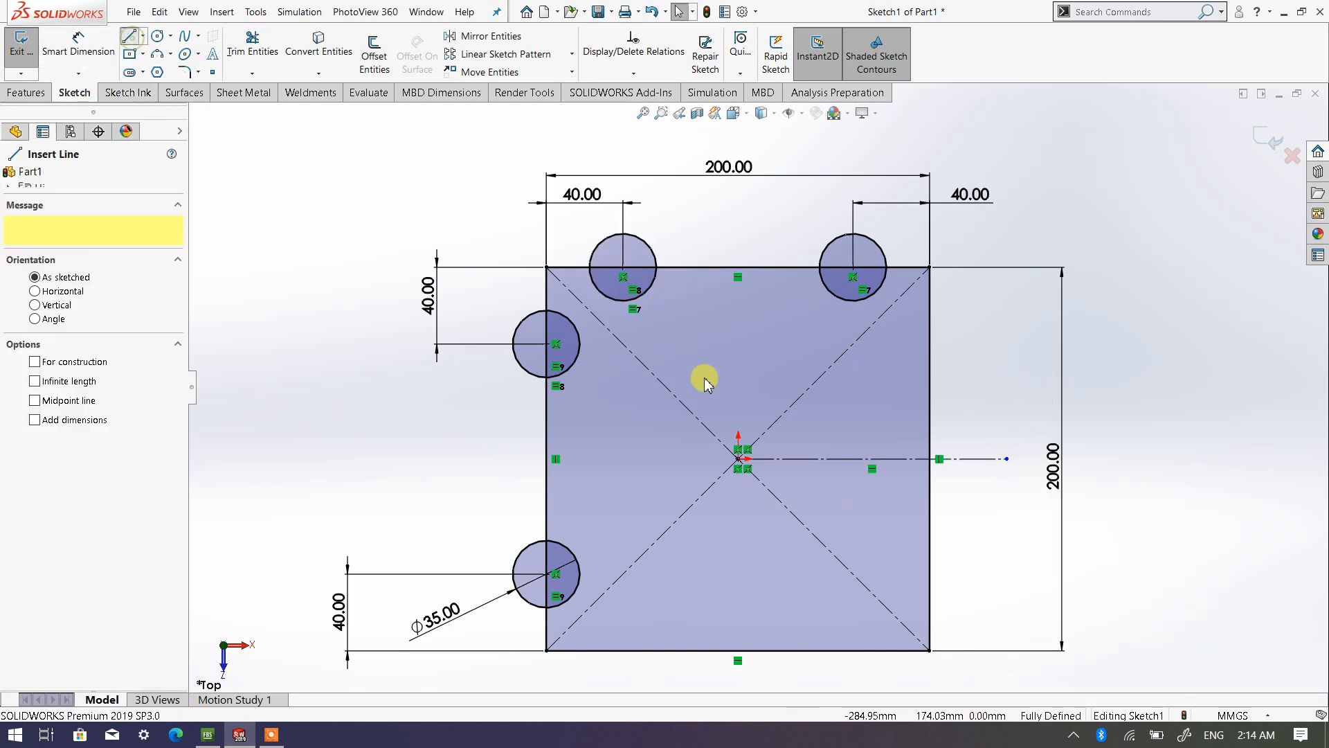
click(738, 459)
click(738, 314)
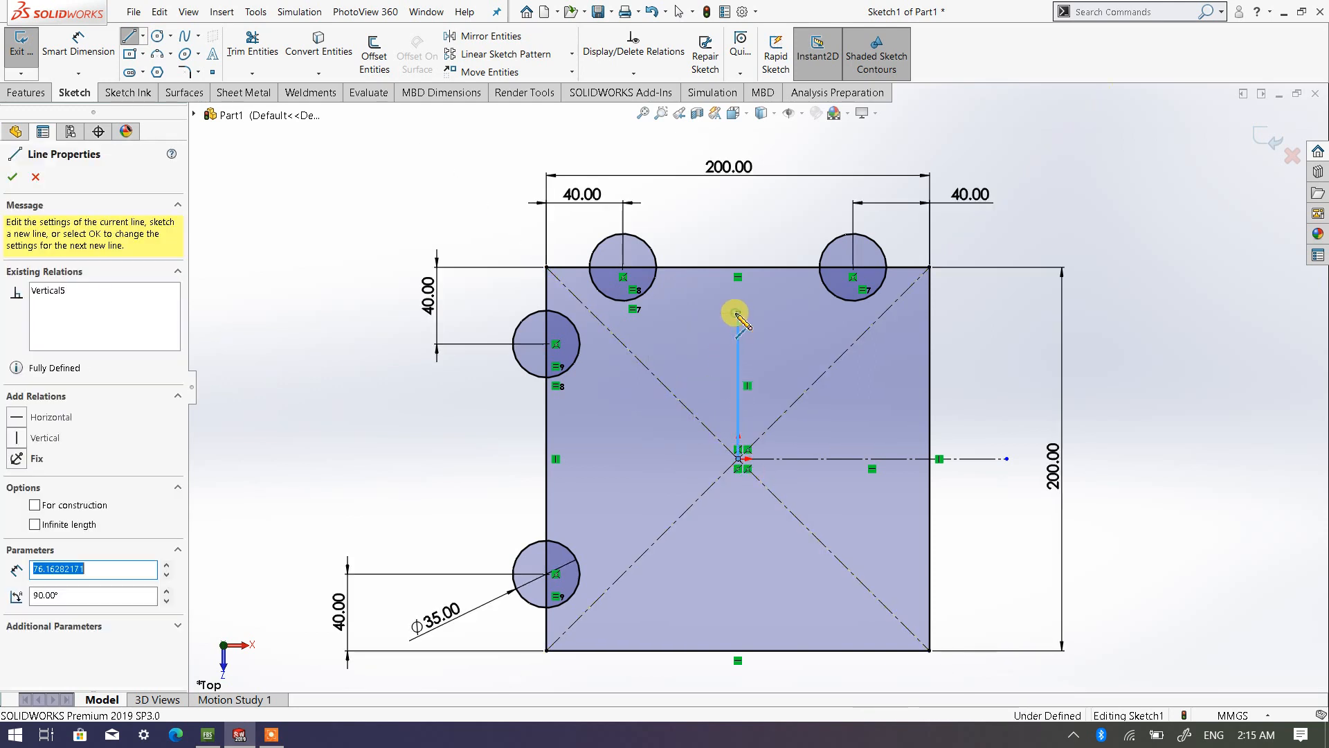
right_click(738, 315)
click(770, 254)
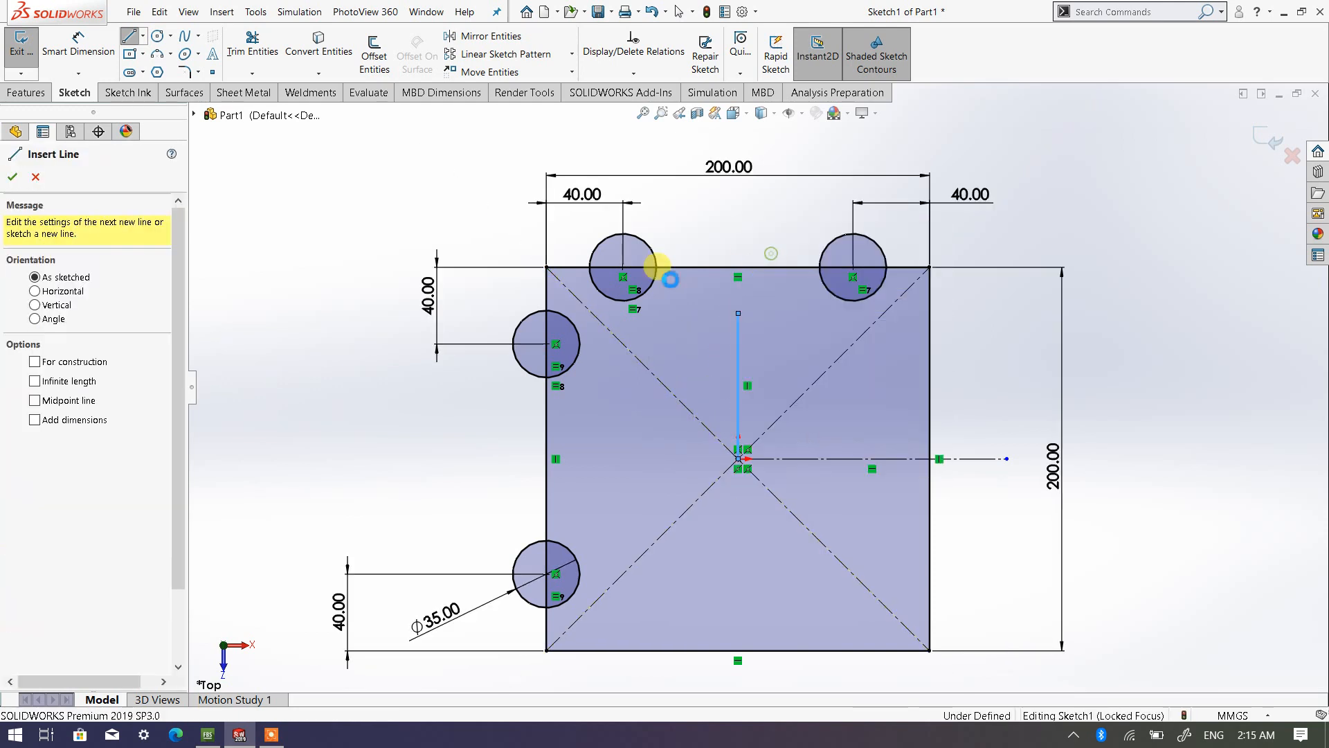
key(Escape)
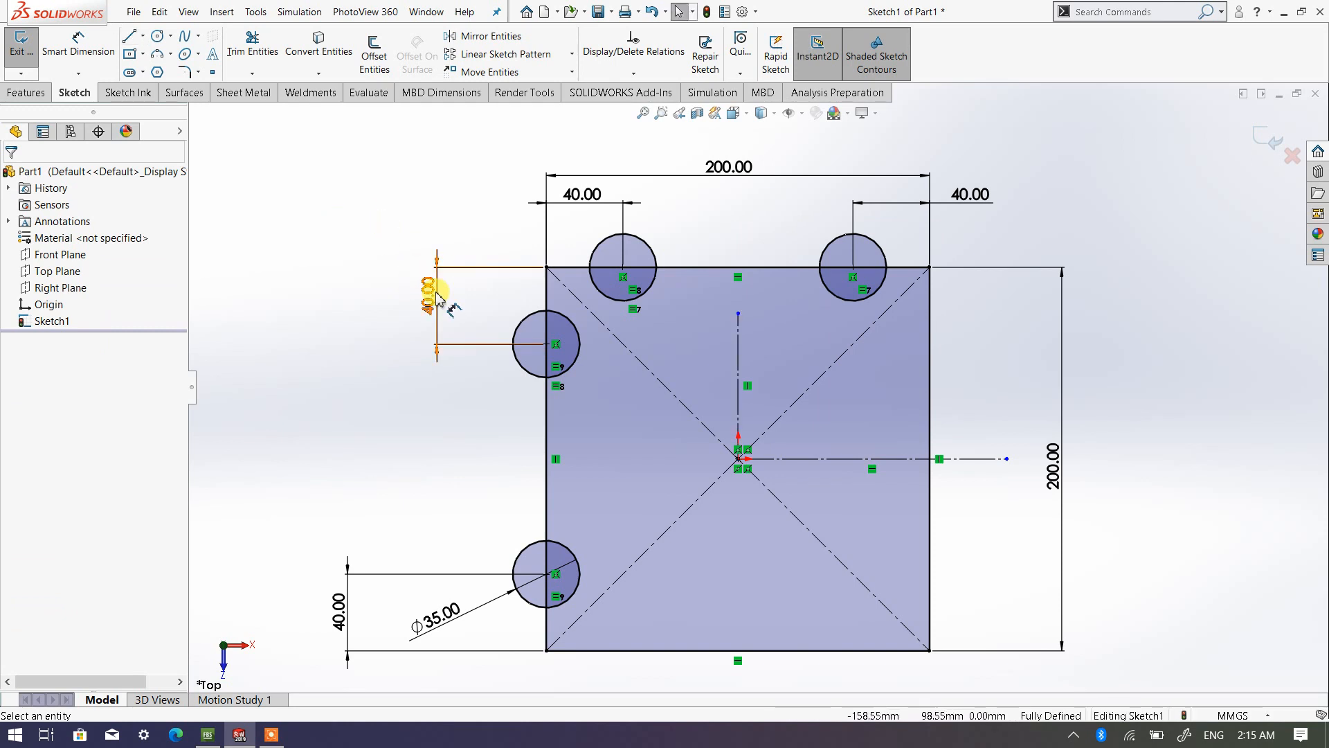
Step: Mirror the two circles on the square's left edge about the vertical construction line, keeping the originals
click(489, 36)
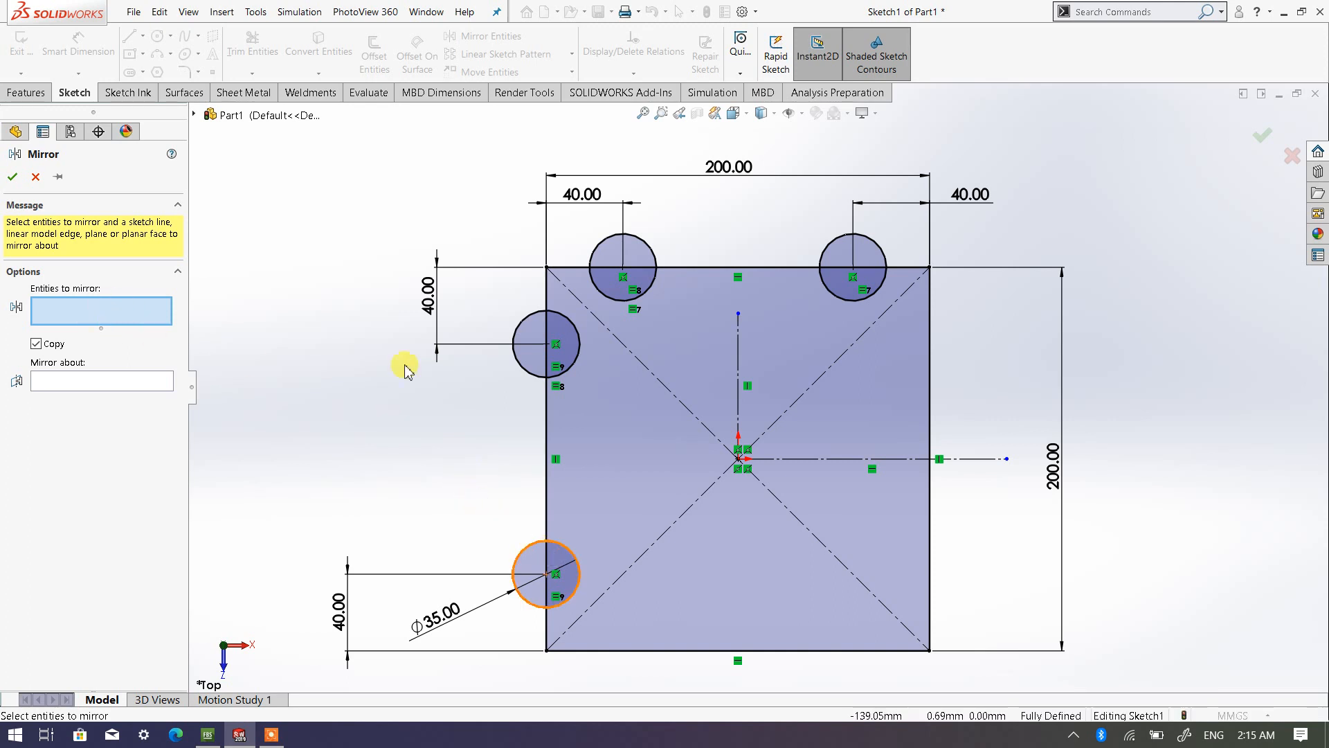
click(526, 557)
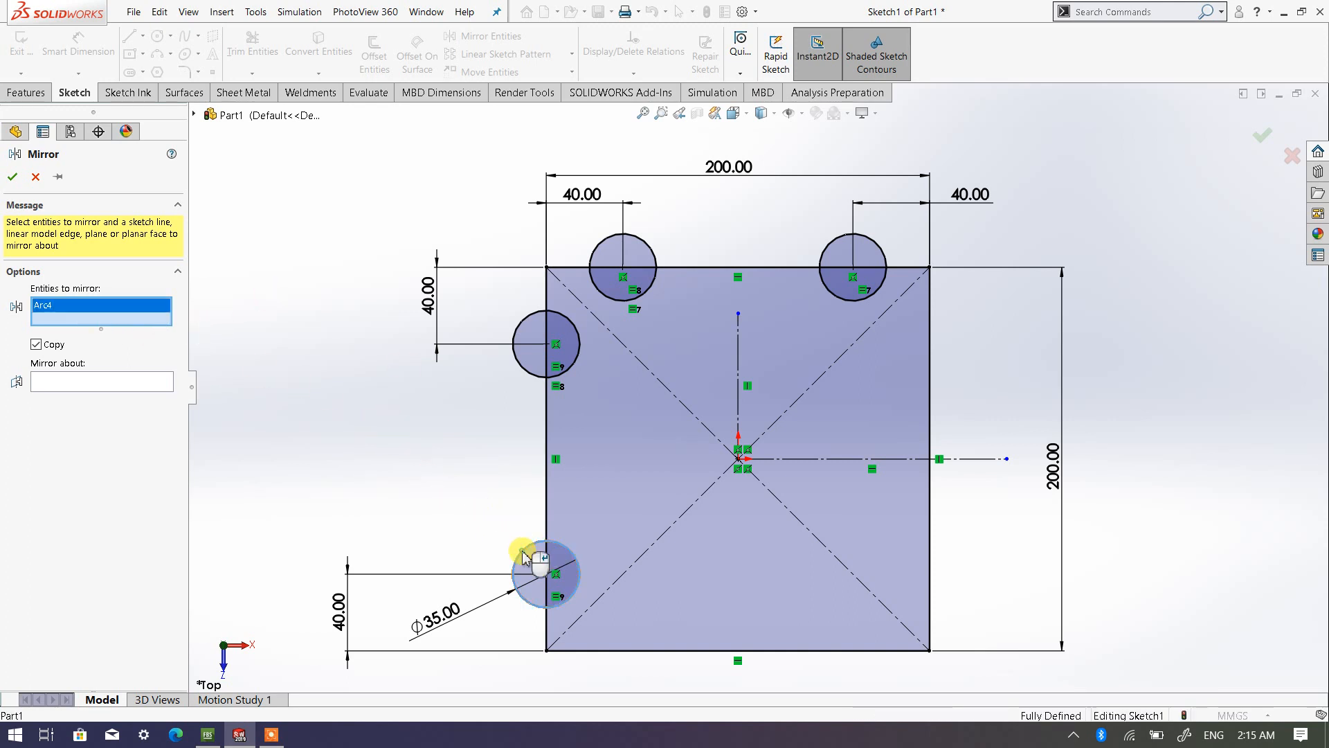
click(523, 378)
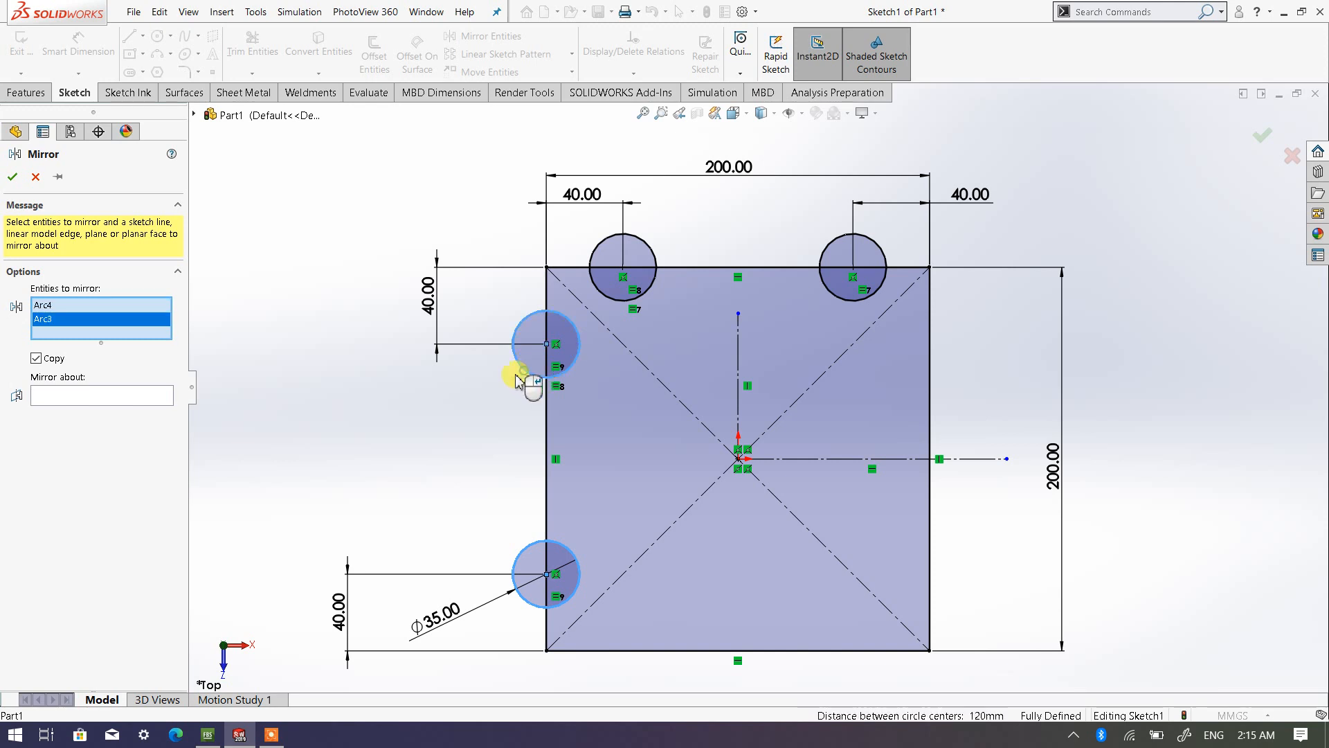
click(89, 396)
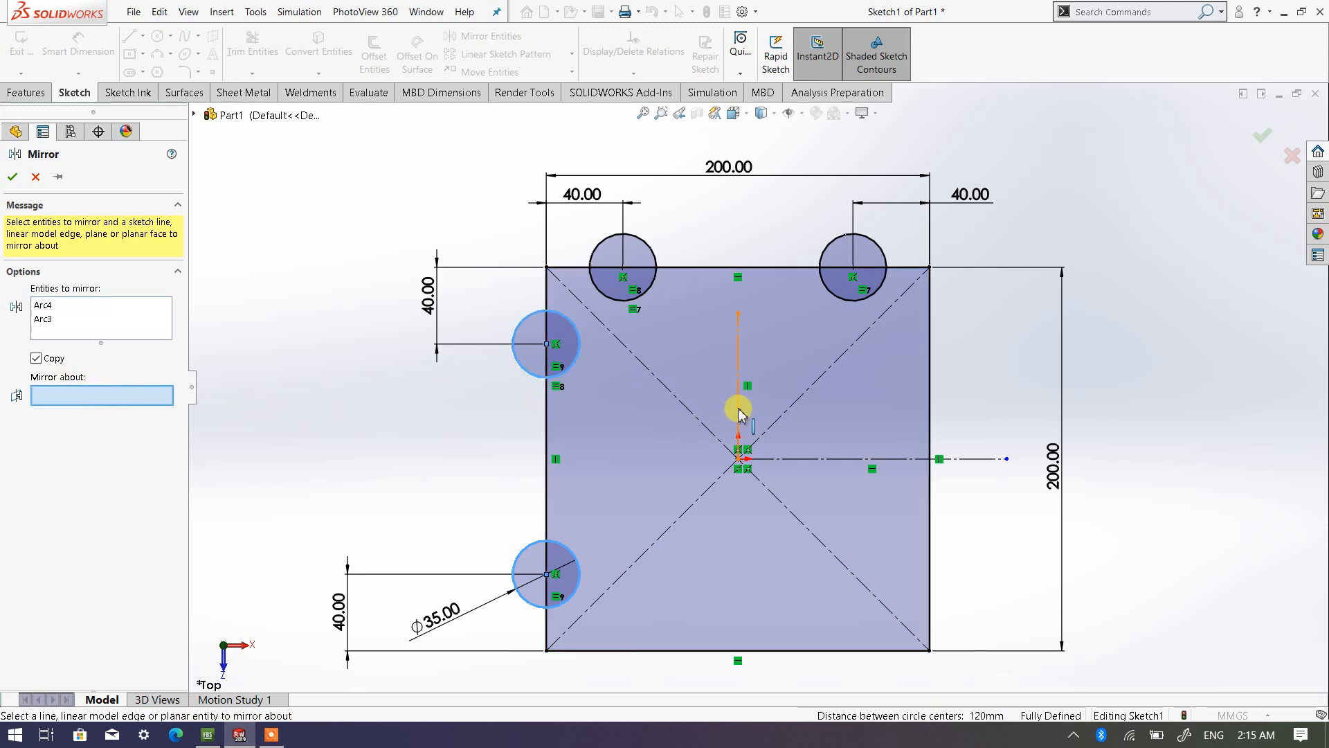
click(739, 413)
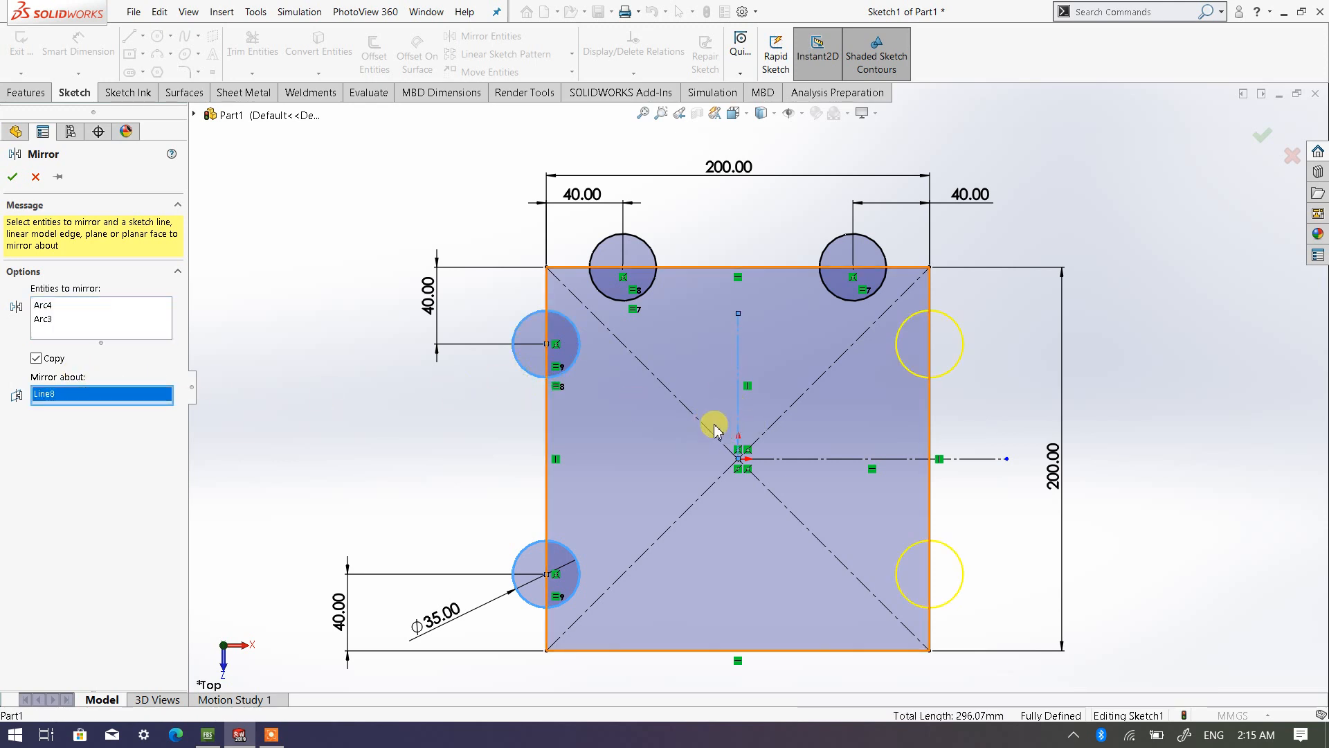
click(13, 179)
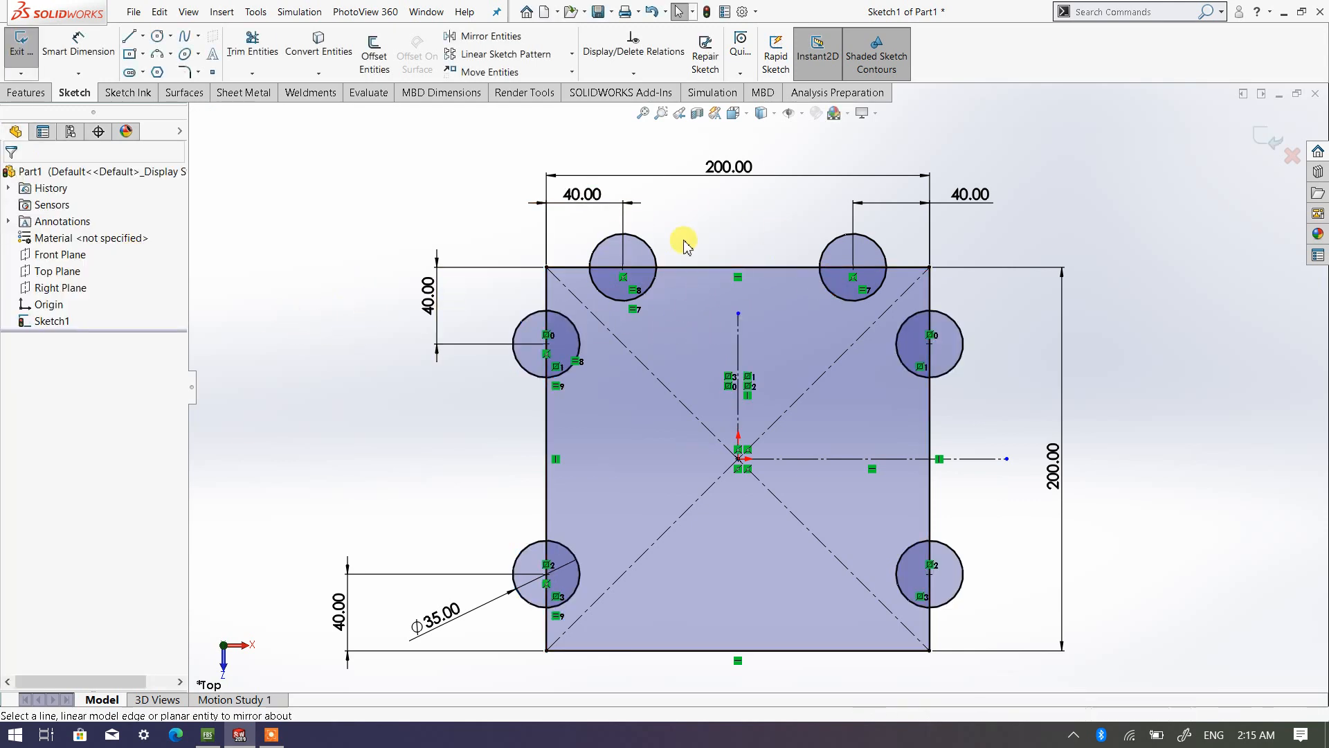
Step: Mirror the two circles on the square's upper edge about the horizontal construction line, keeping the originals
click(478, 39)
click(651, 255)
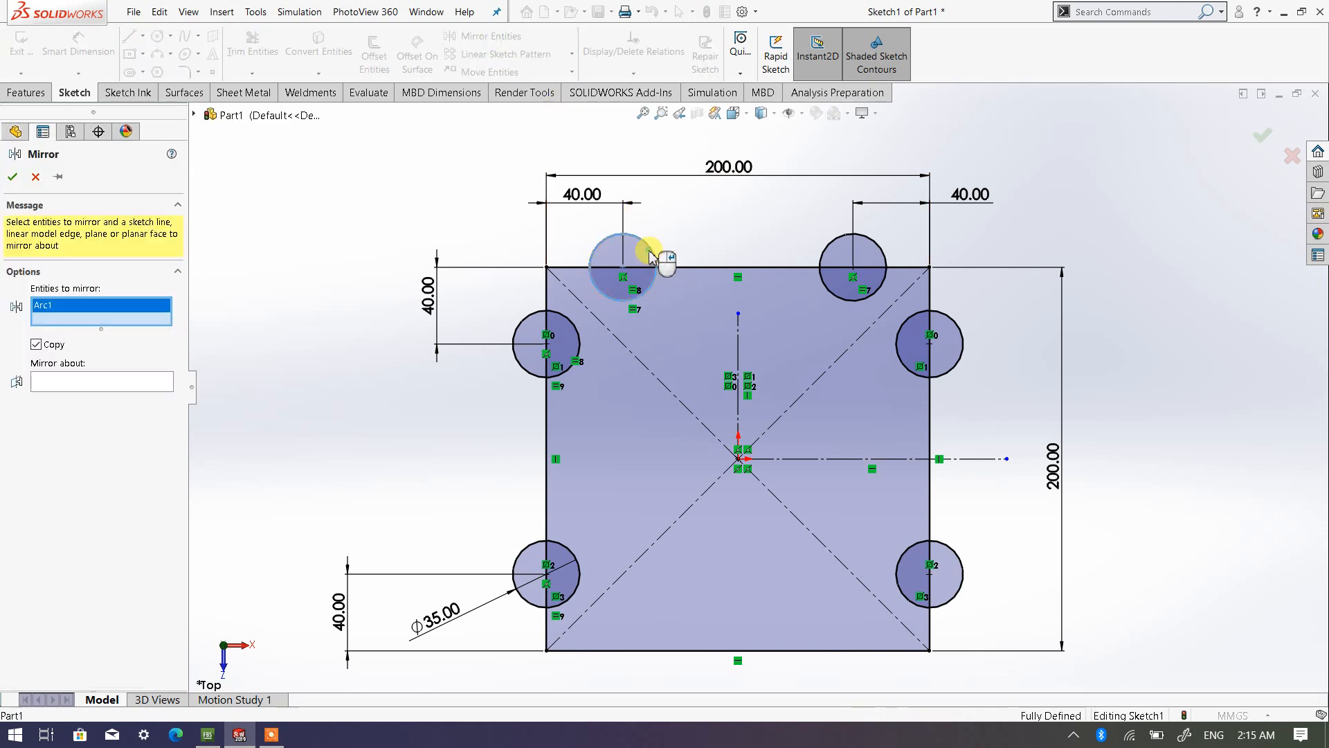
click(831, 256)
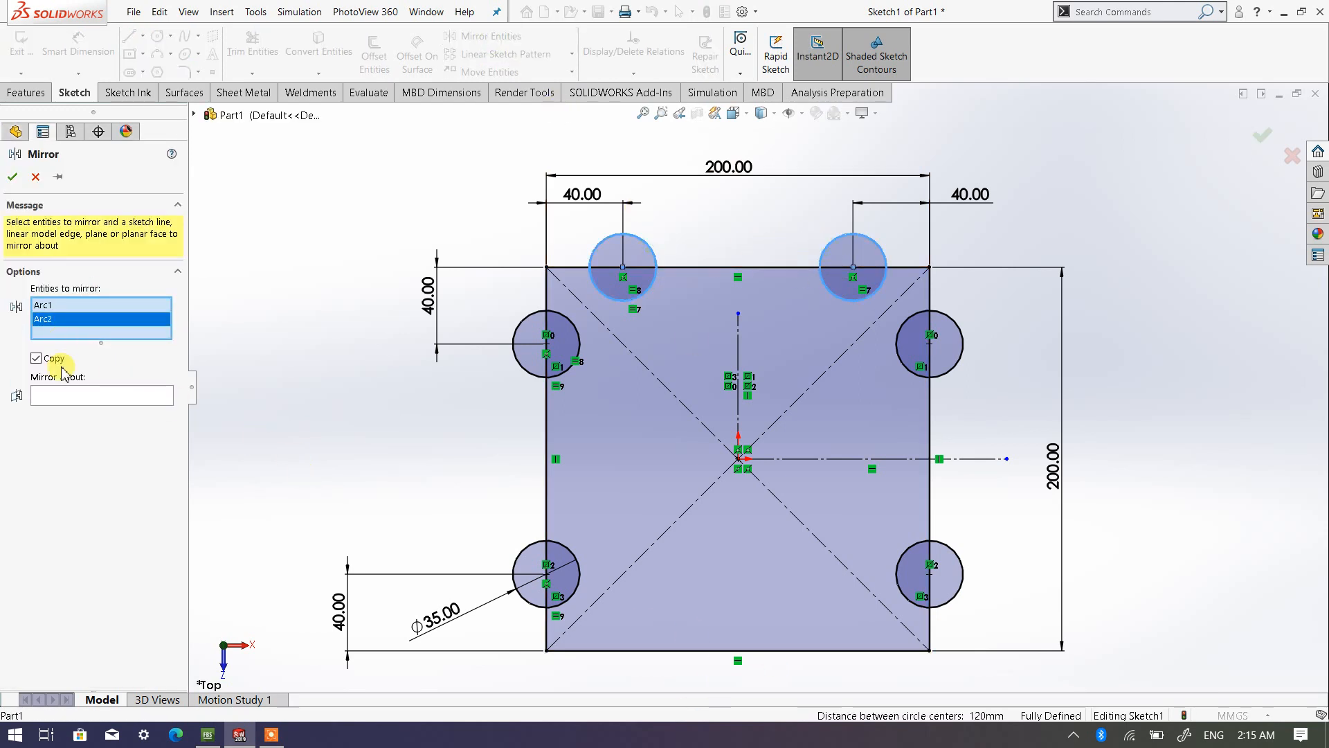
click(88, 398)
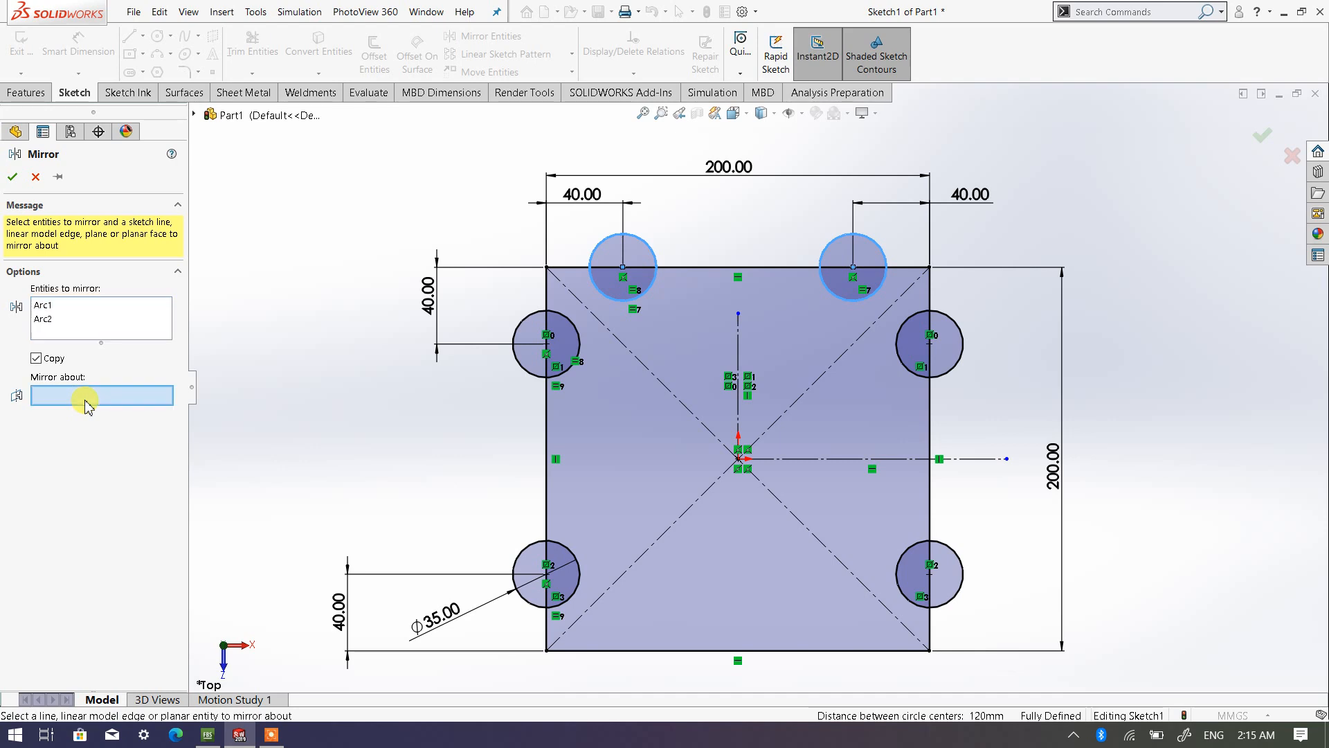
click(844, 459)
click(13, 177)
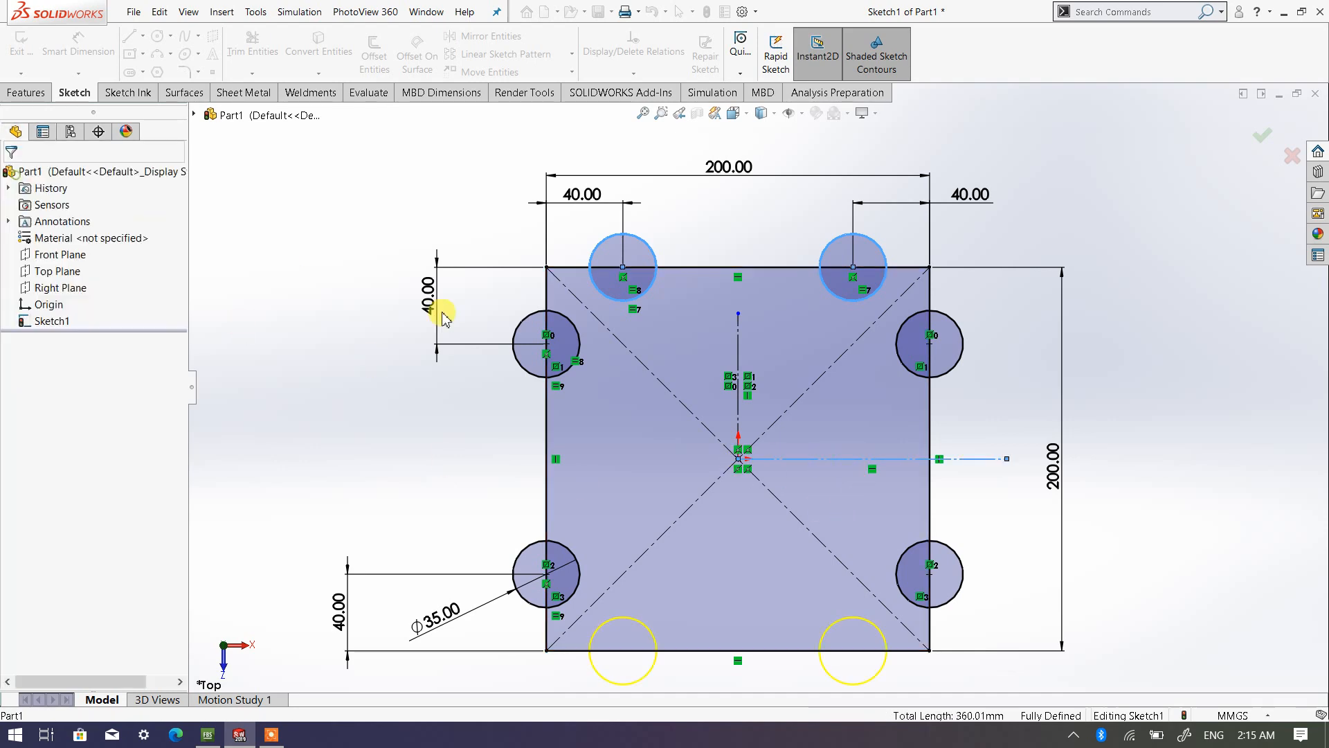
double_click(435, 305)
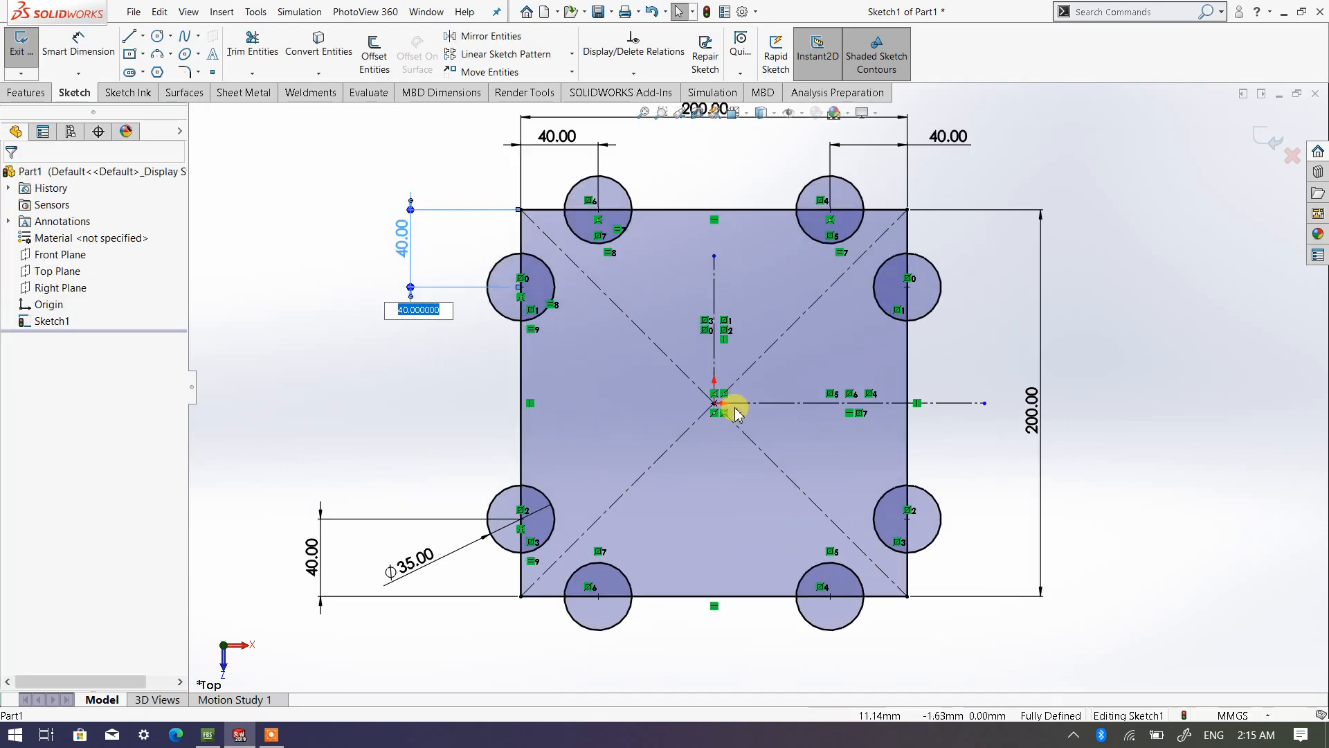
Step: Power-trim the outer halves of all eight circles and the square's edge segments inside them, leaving semicircular notches
click(252, 43)
mouse_move(621, 184)
mouse_down()
mouse_move(623, 202)
mouse_move(637, 193)
mouse_up()
drag(853, 203, 839, 208)
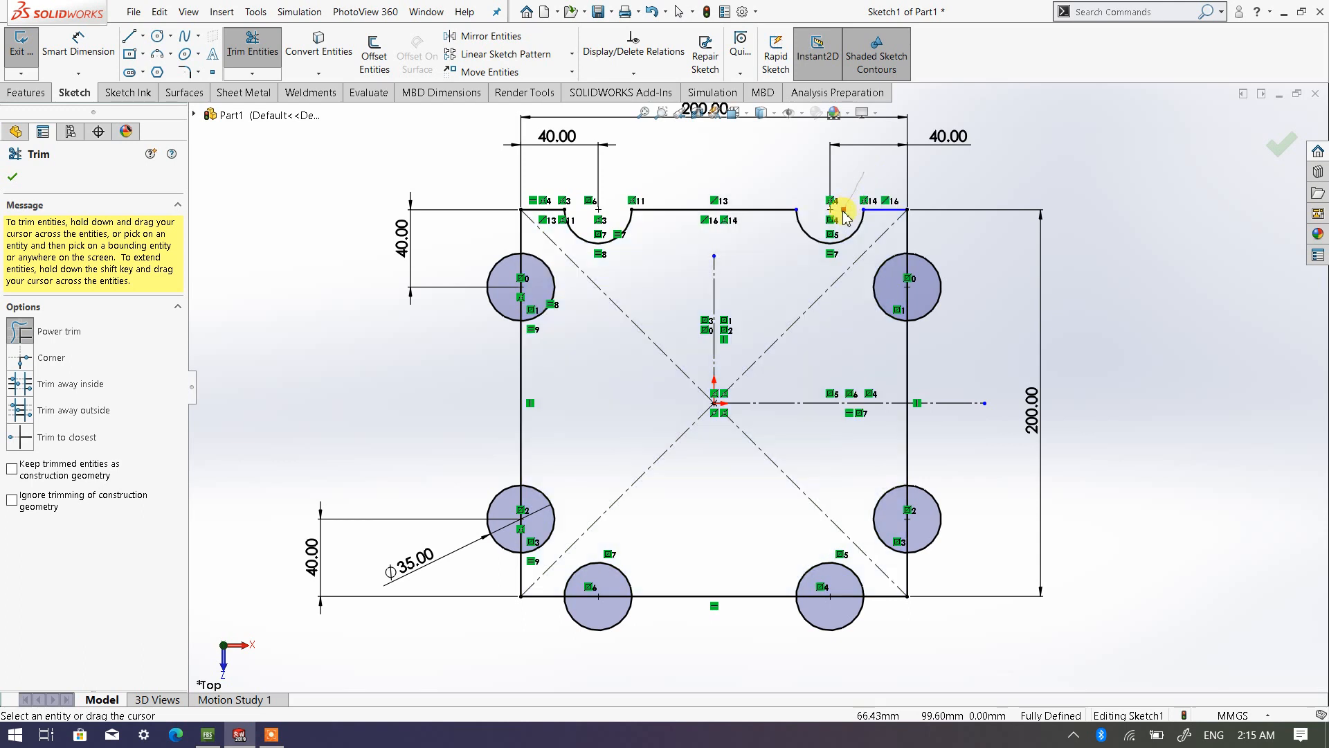
mouse_move(489, 324)
mouse_down()
mouse_move(529, 291)
mouse_move(470, 471)
mouse_move(519, 510)
mouse_up()
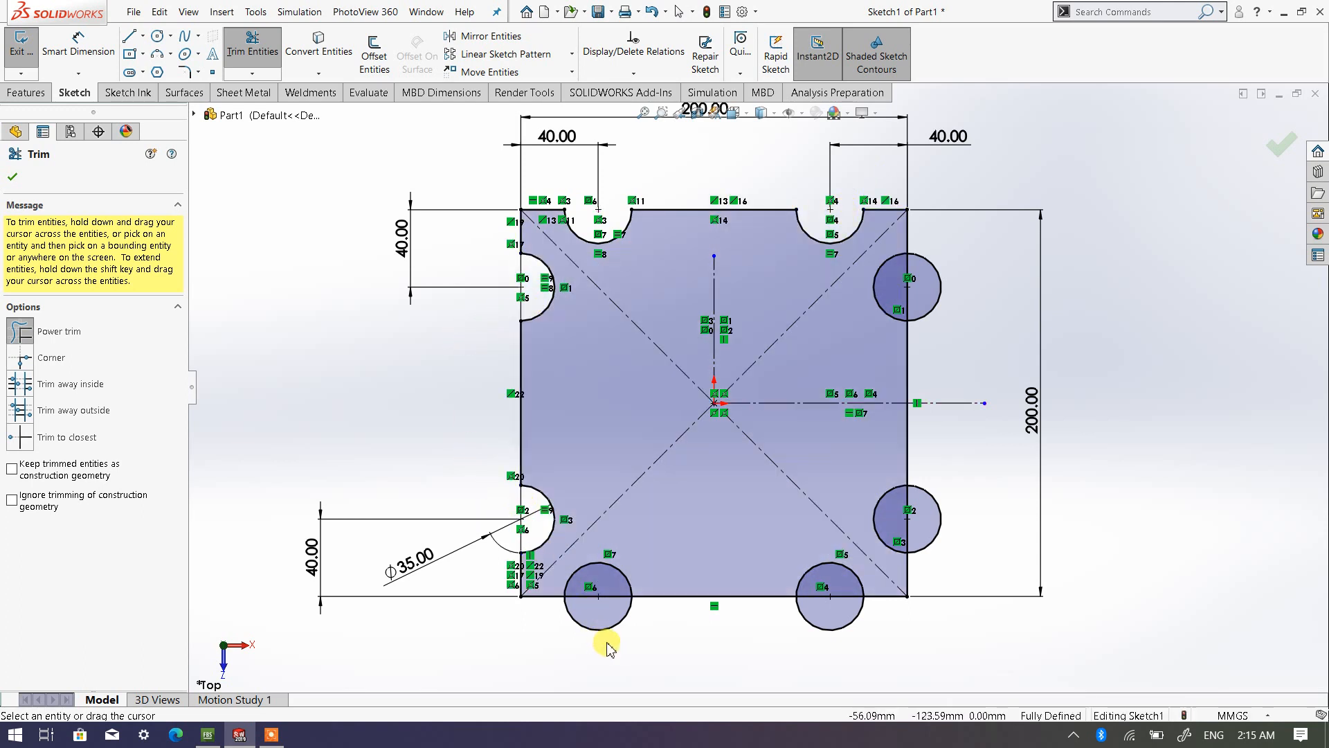
mouse_move(603, 638)
mouse_down()
mouse_move(612, 607)
mouse_move(675, 637)
mouse_up()
drag(819, 670, 837, 593)
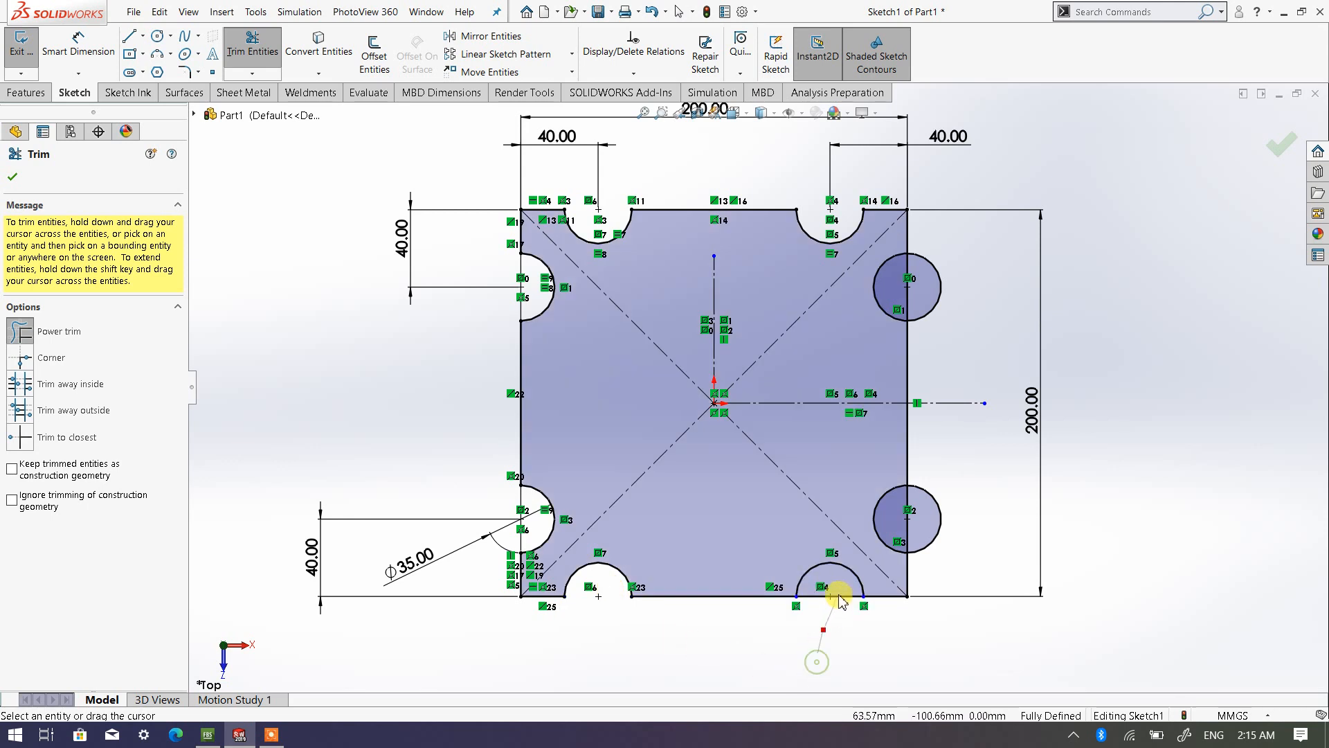
drag(994, 528, 905, 528)
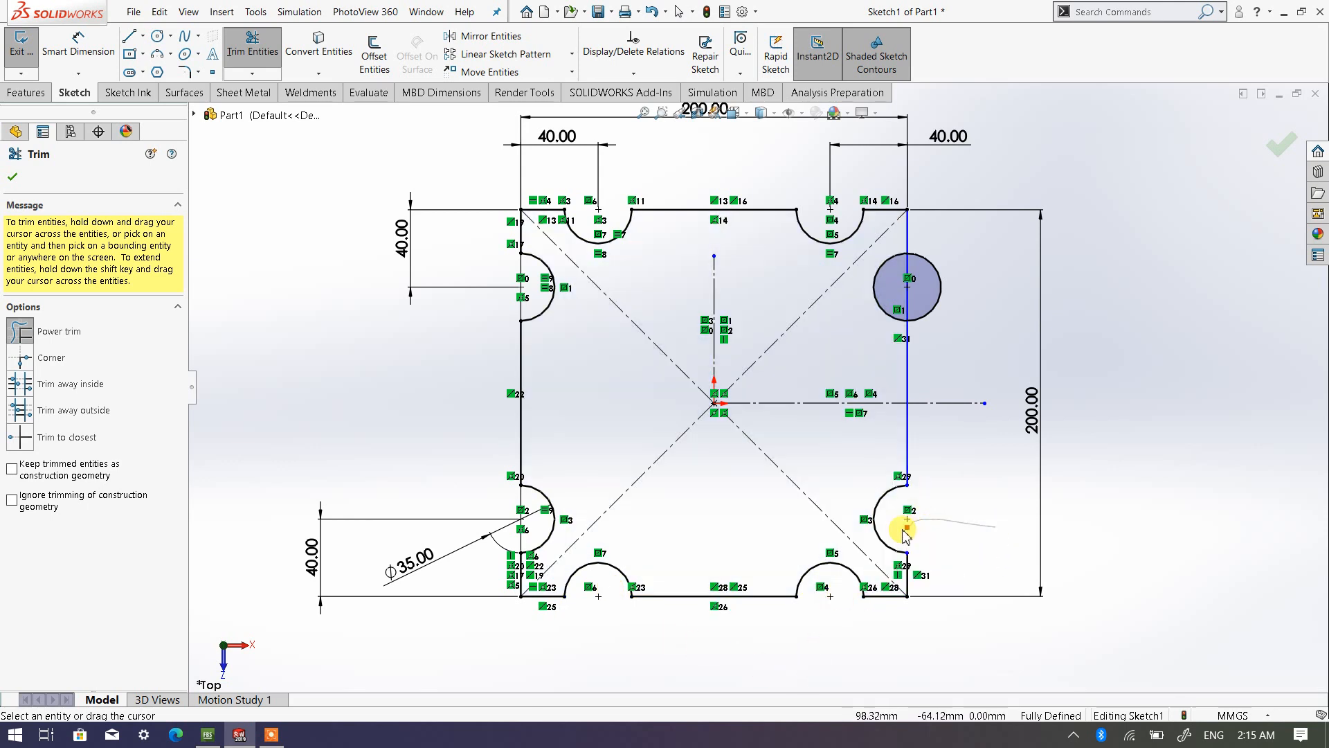
drag(959, 302, 928, 294)
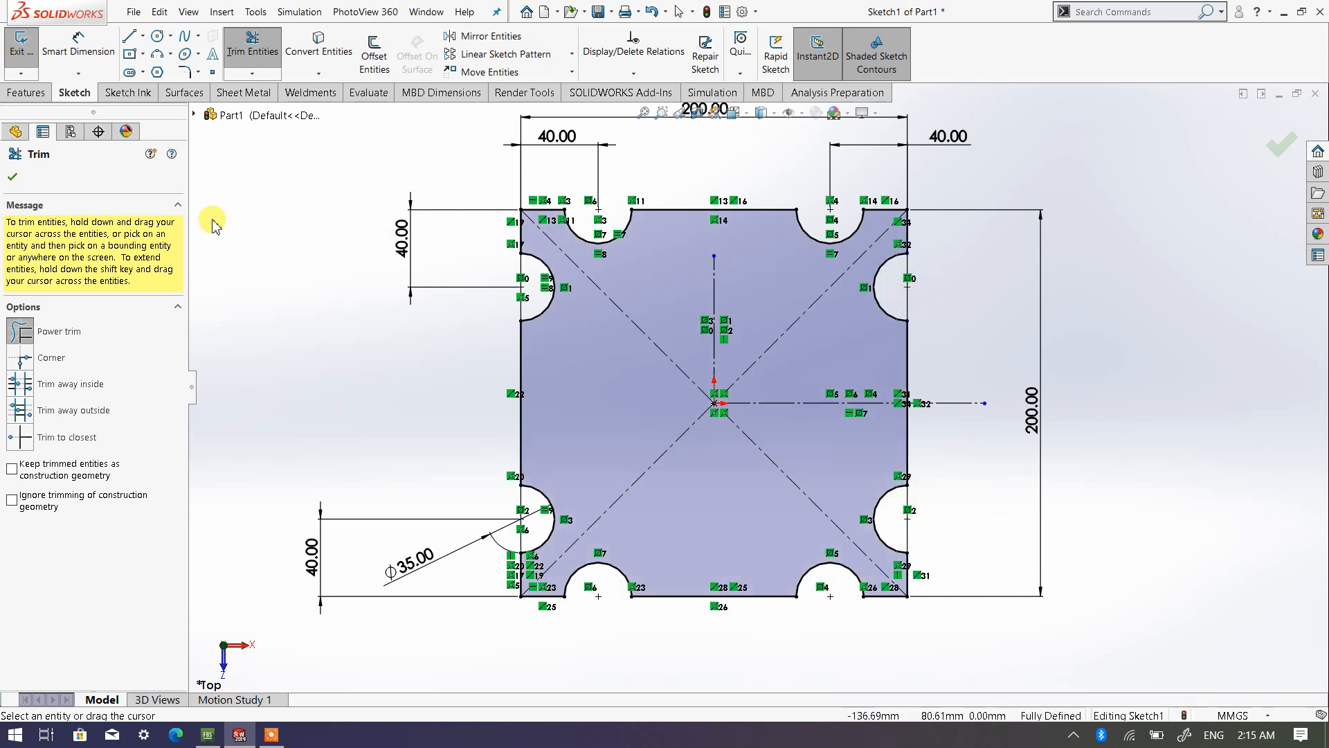
click(9, 176)
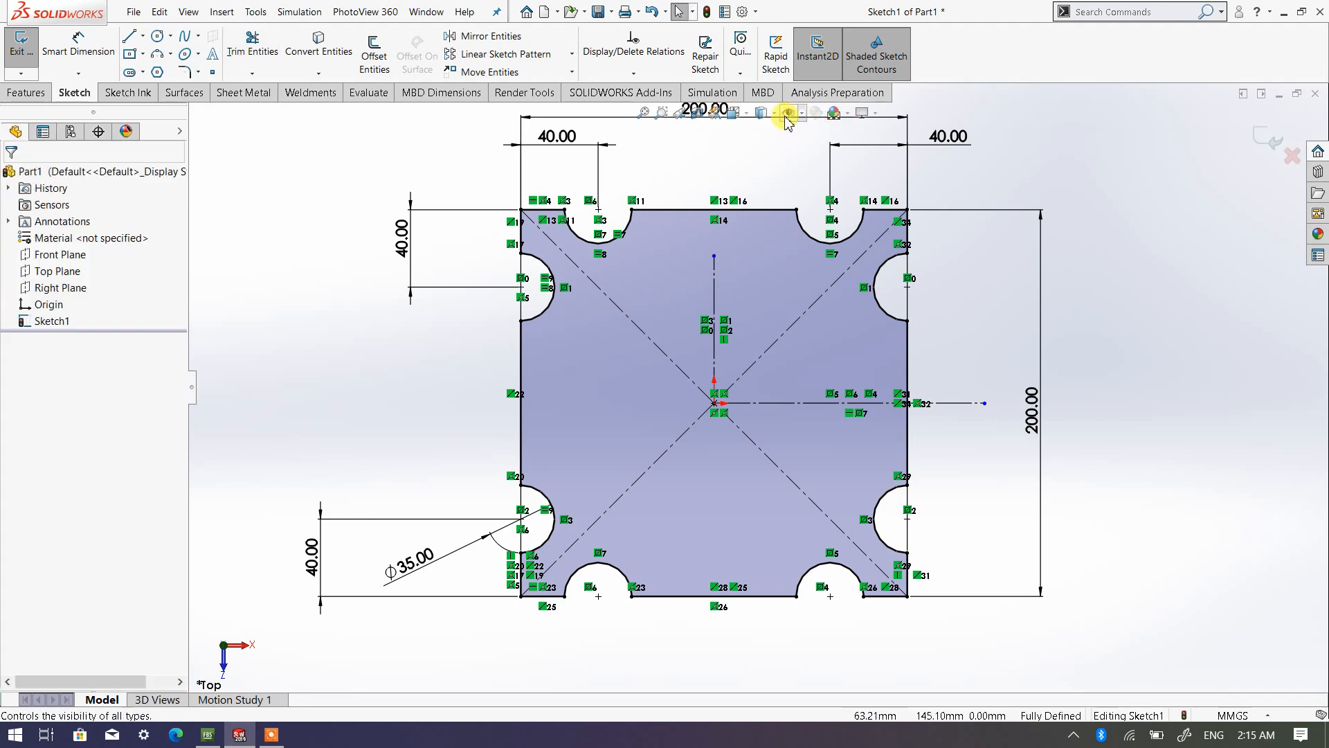
Step: Switch to the isometric view and extrude the notched square profile upward as a blind boss with a depth of 130 mm
click(747, 115)
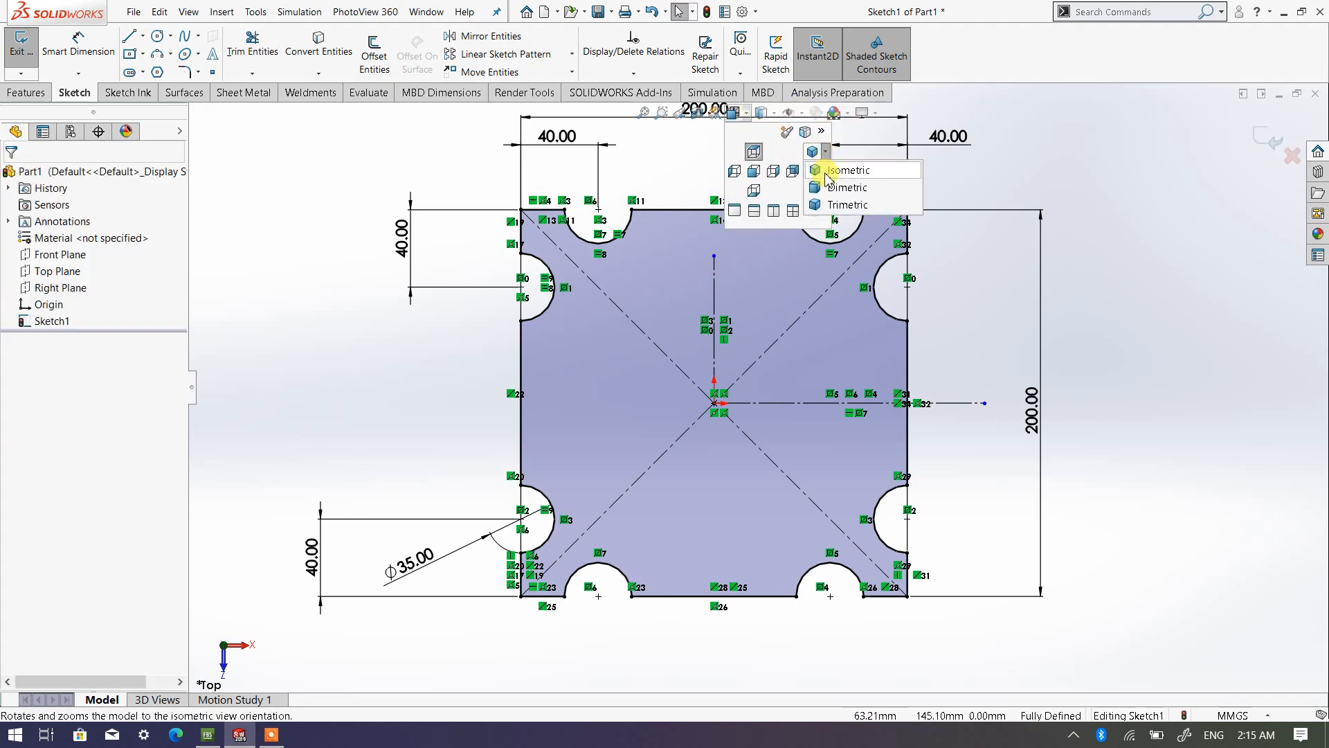
click(825, 169)
click(26, 92)
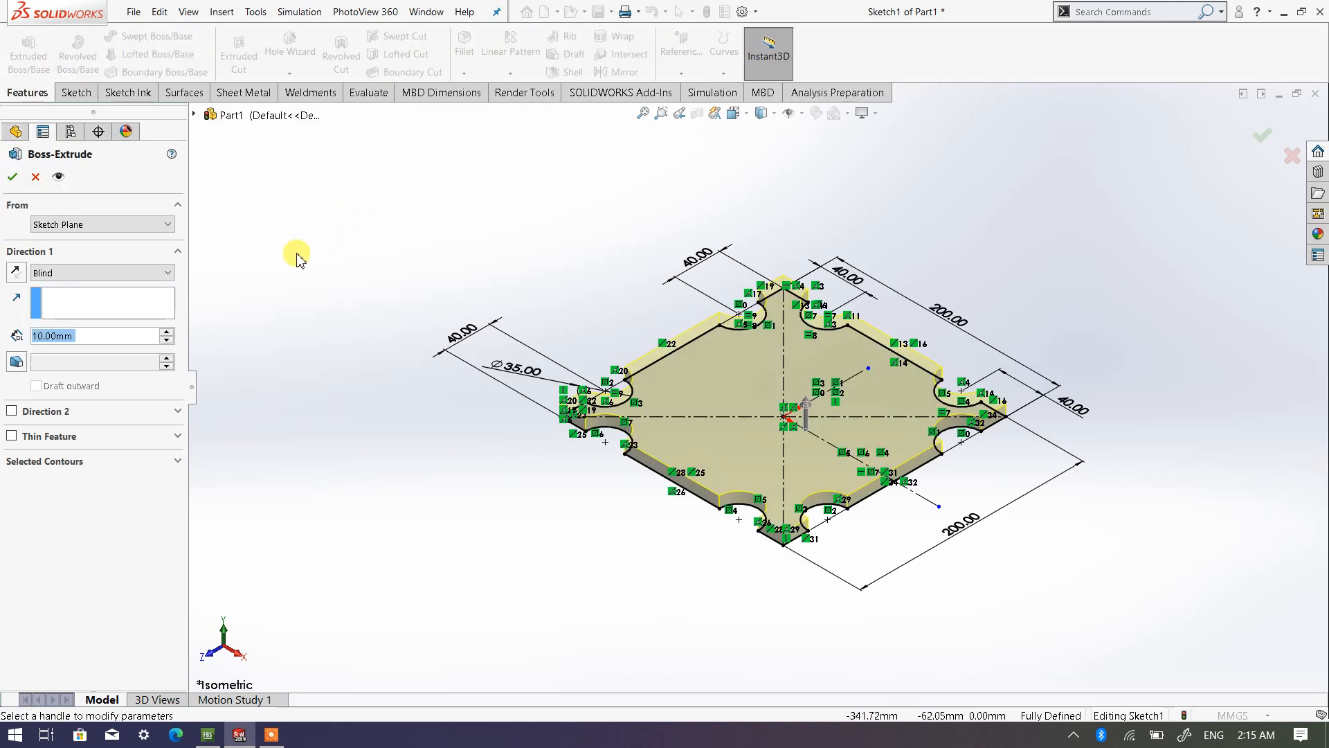
click(167, 332)
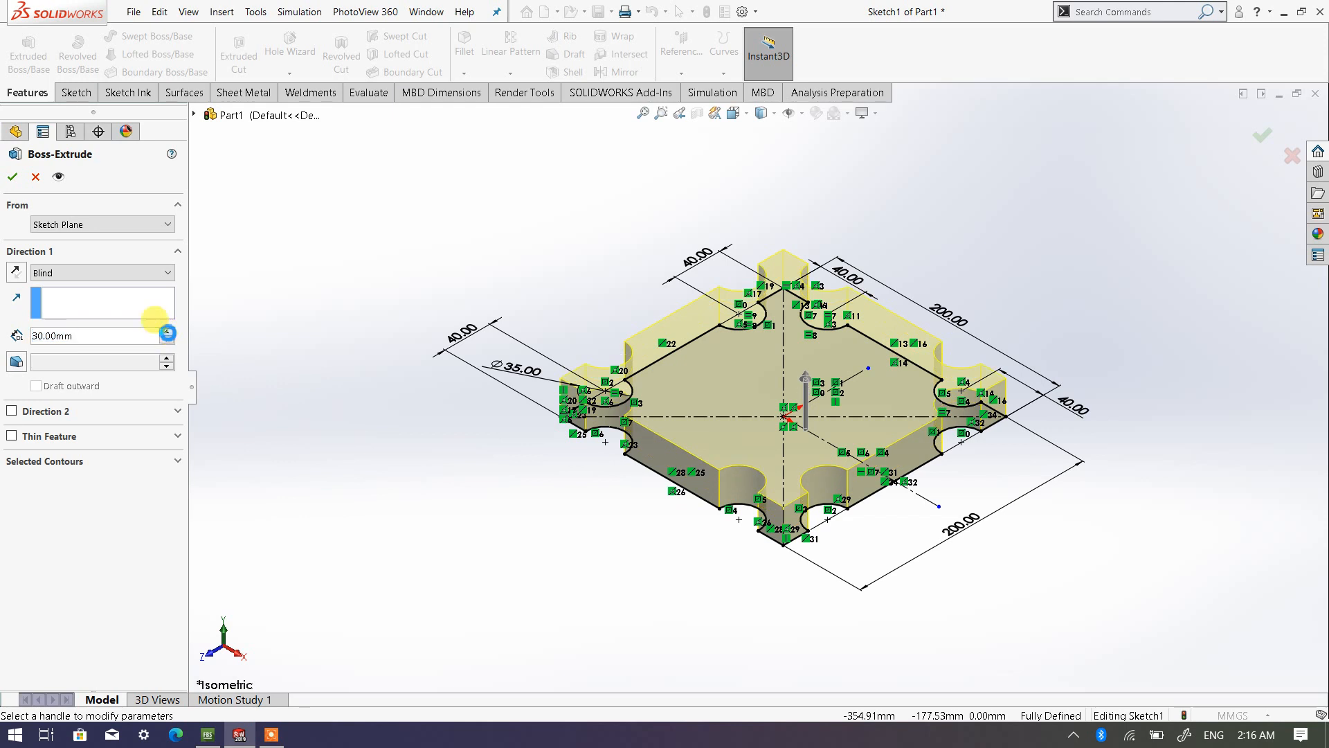
click(167, 332)
click(167, 332)
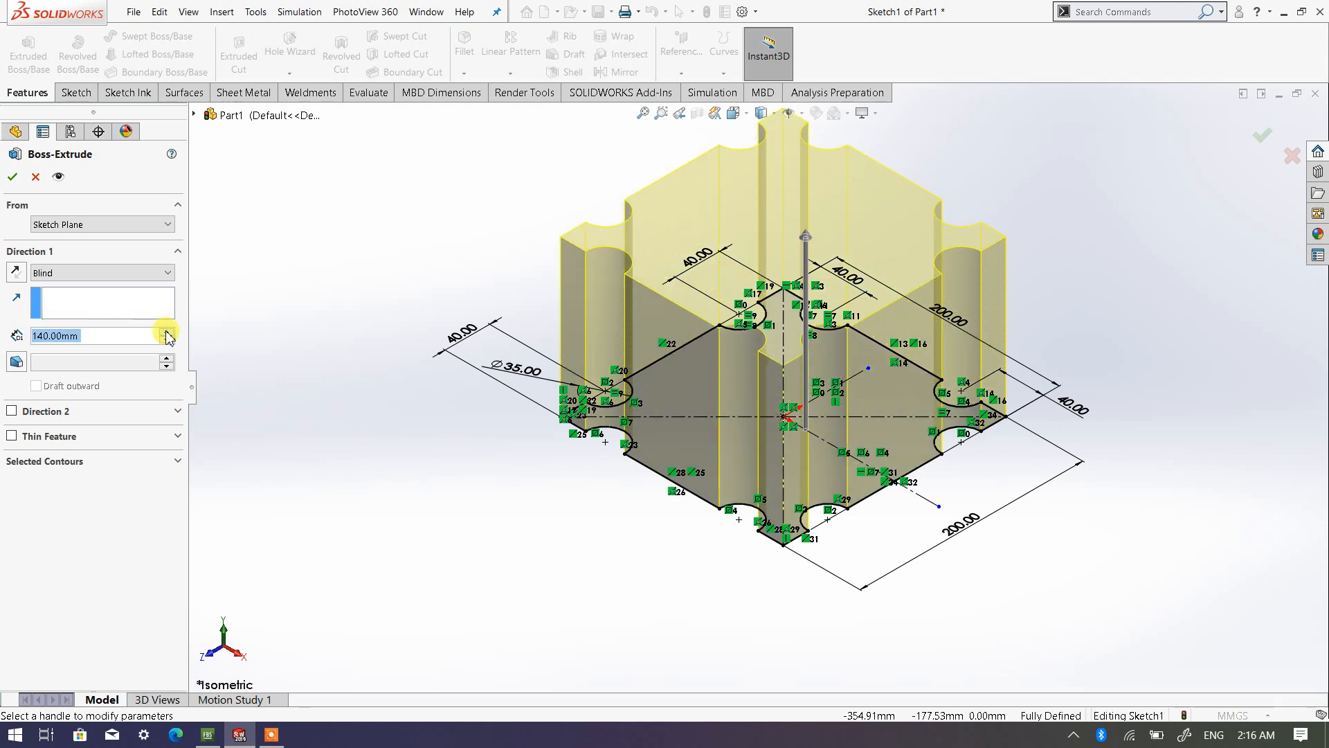
click(167, 333)
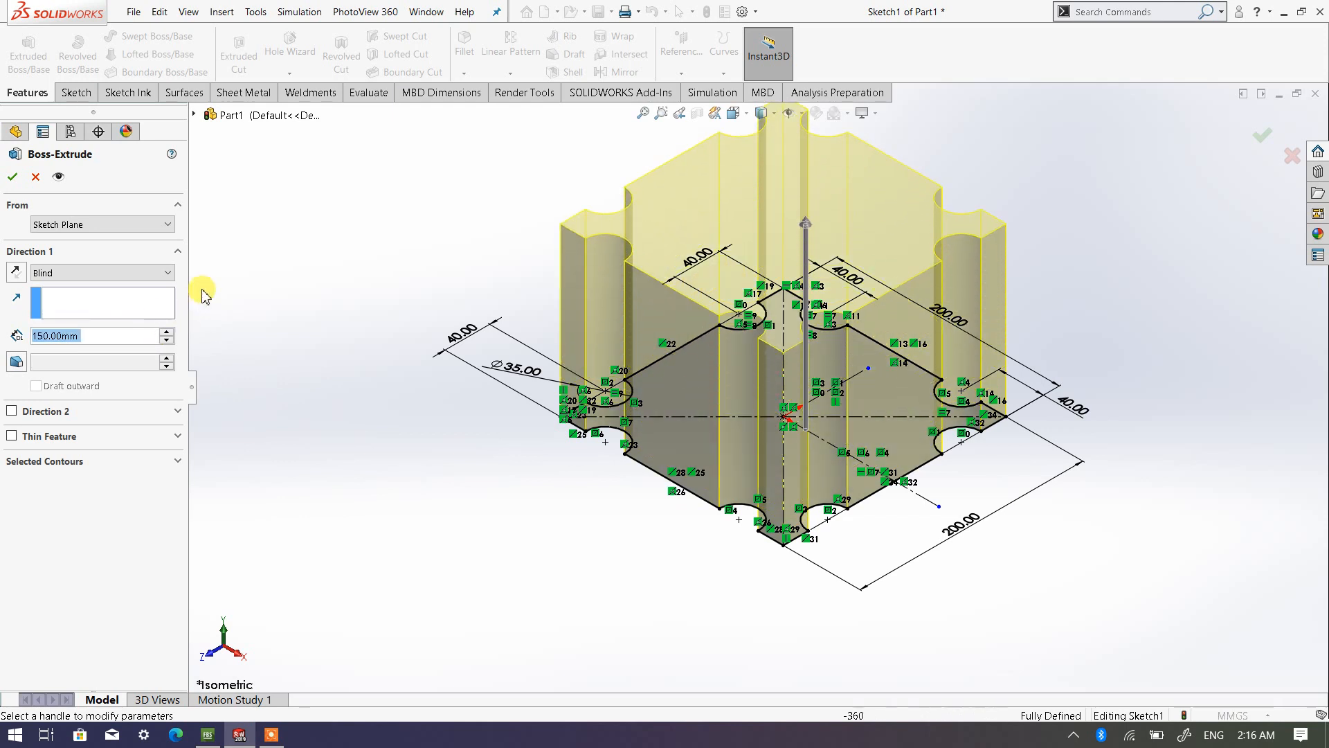
click(167, 339)
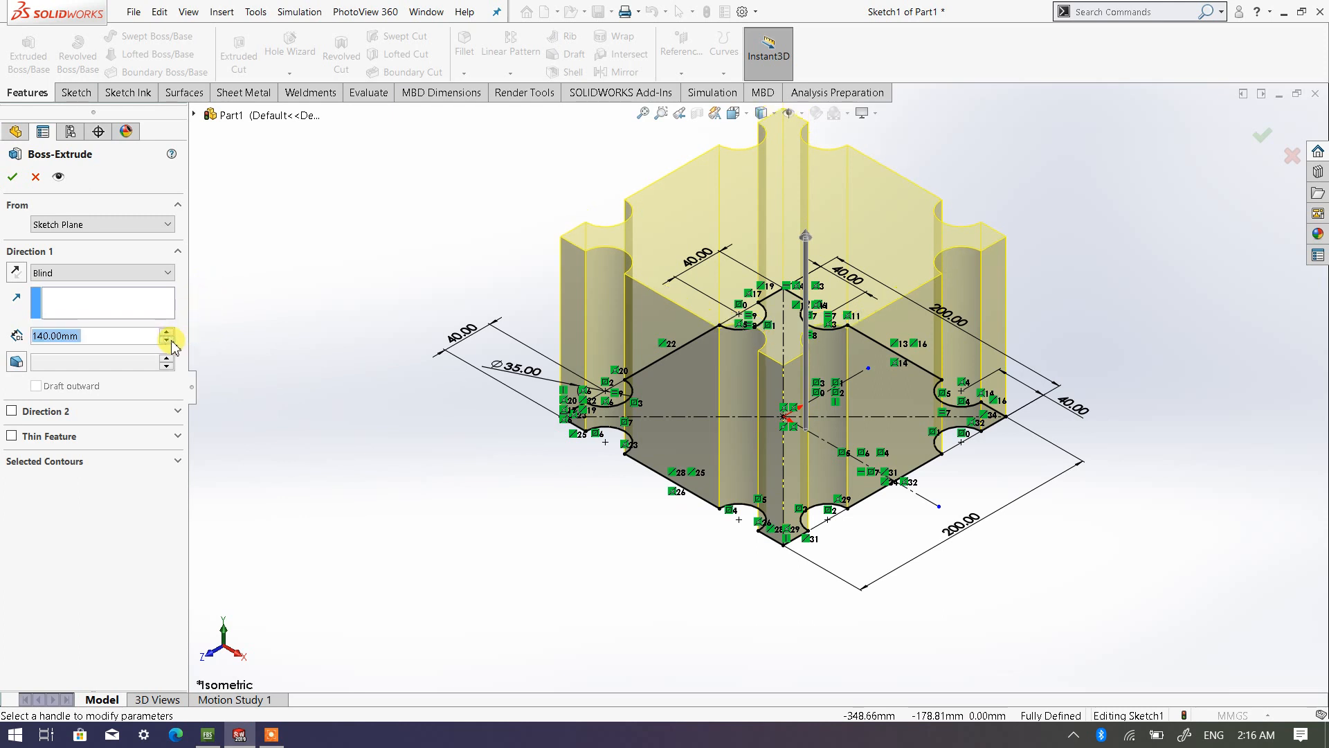
click(167, 339)
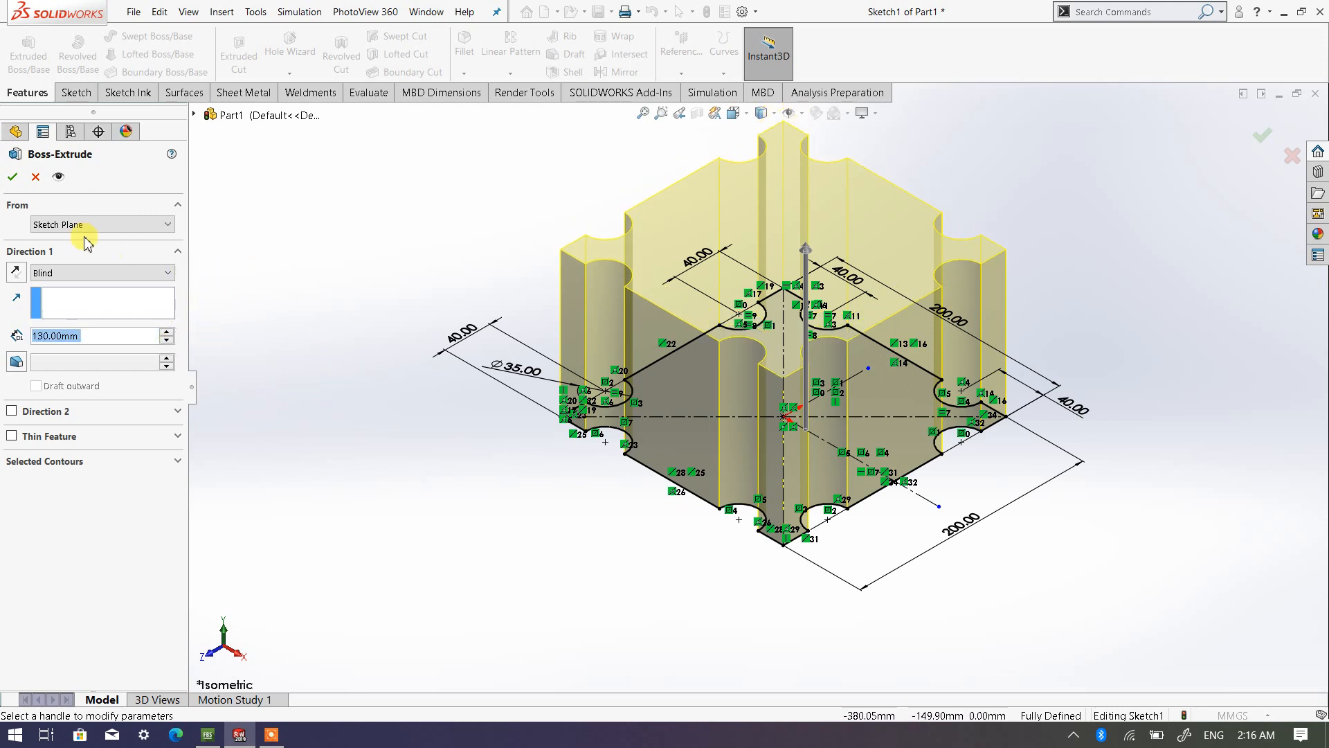
click(14, 179)
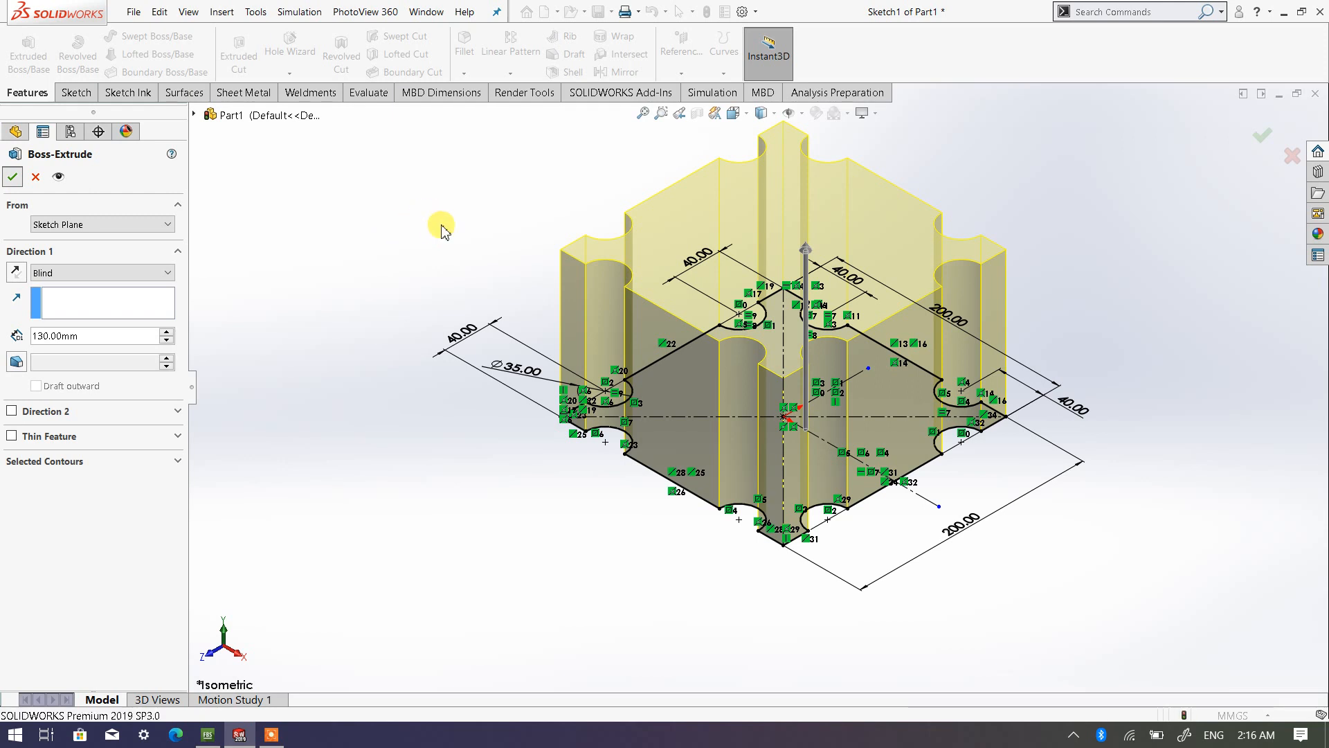
scroll(776, 309, down, 3)
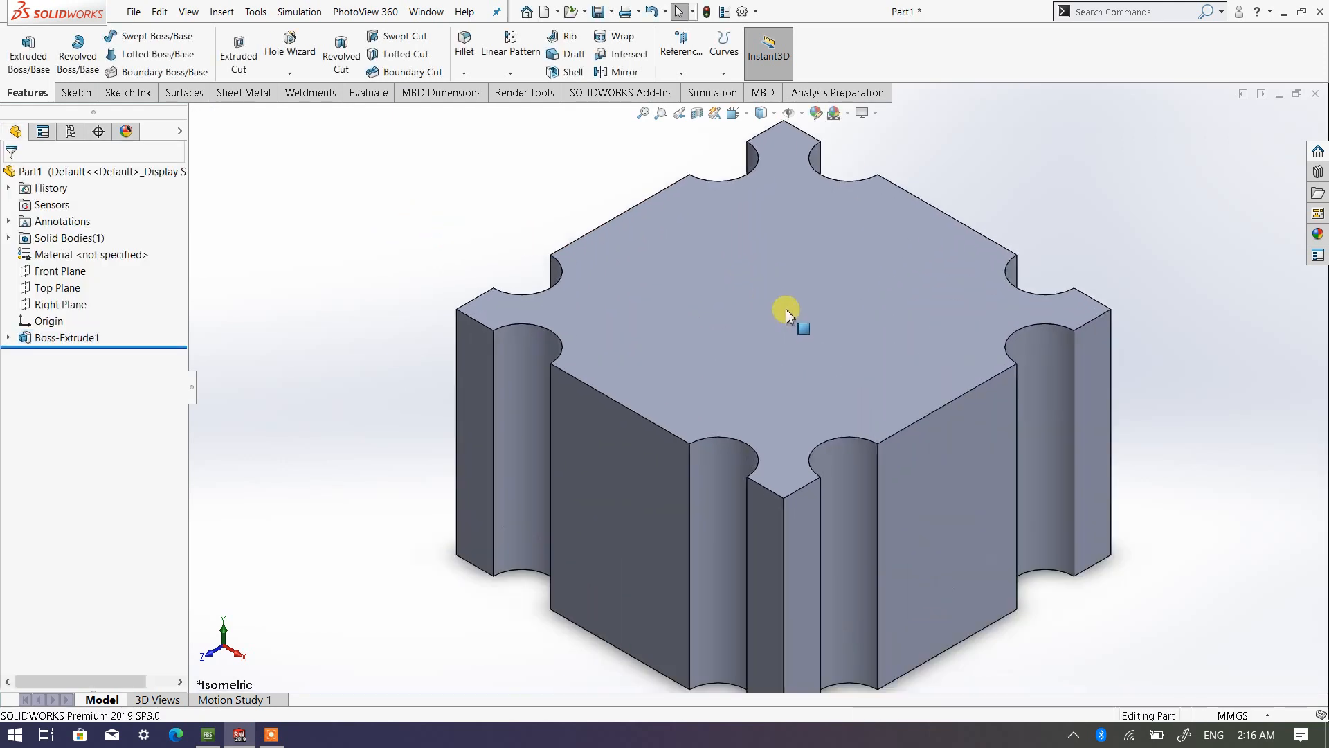
scroll(712, 329, up, 2)
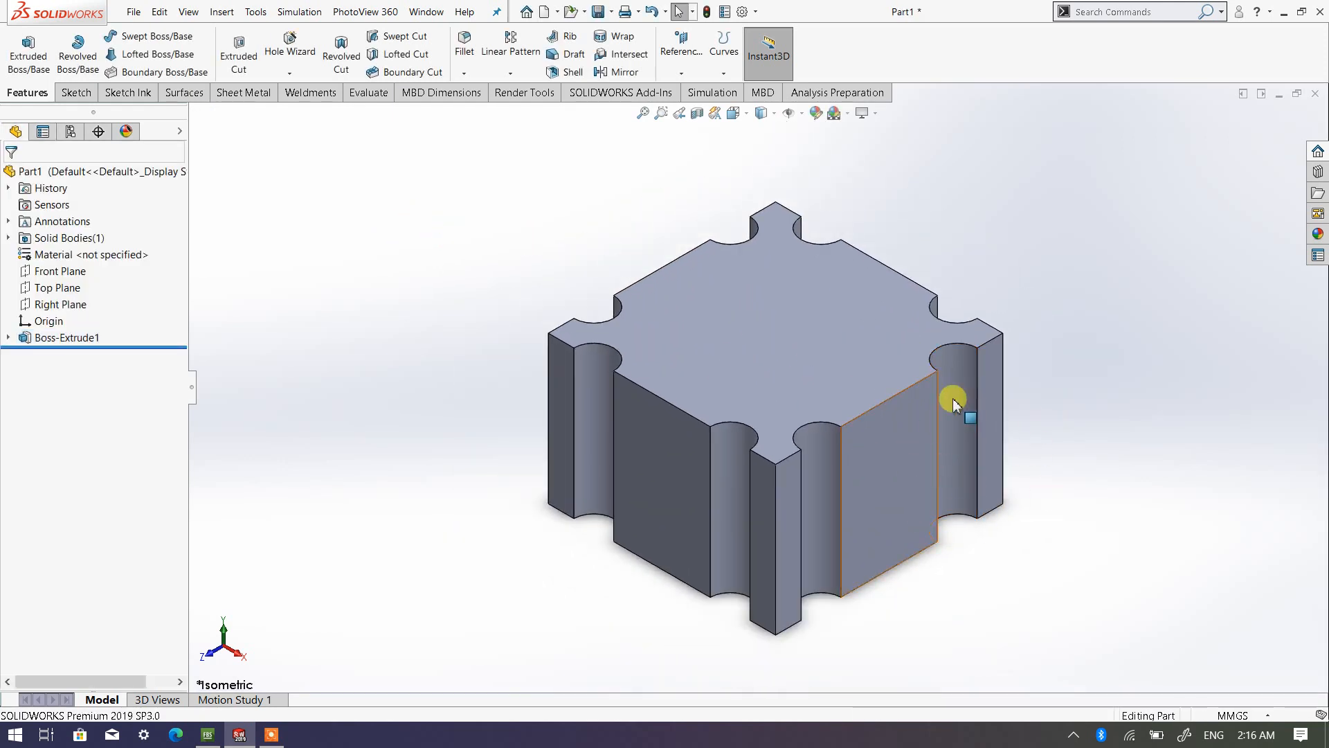
Step: Start a sketch on the block's top face, viewed from the top, and draw a circle about 101 mm in diameter centred on the origin
click(798, 355)
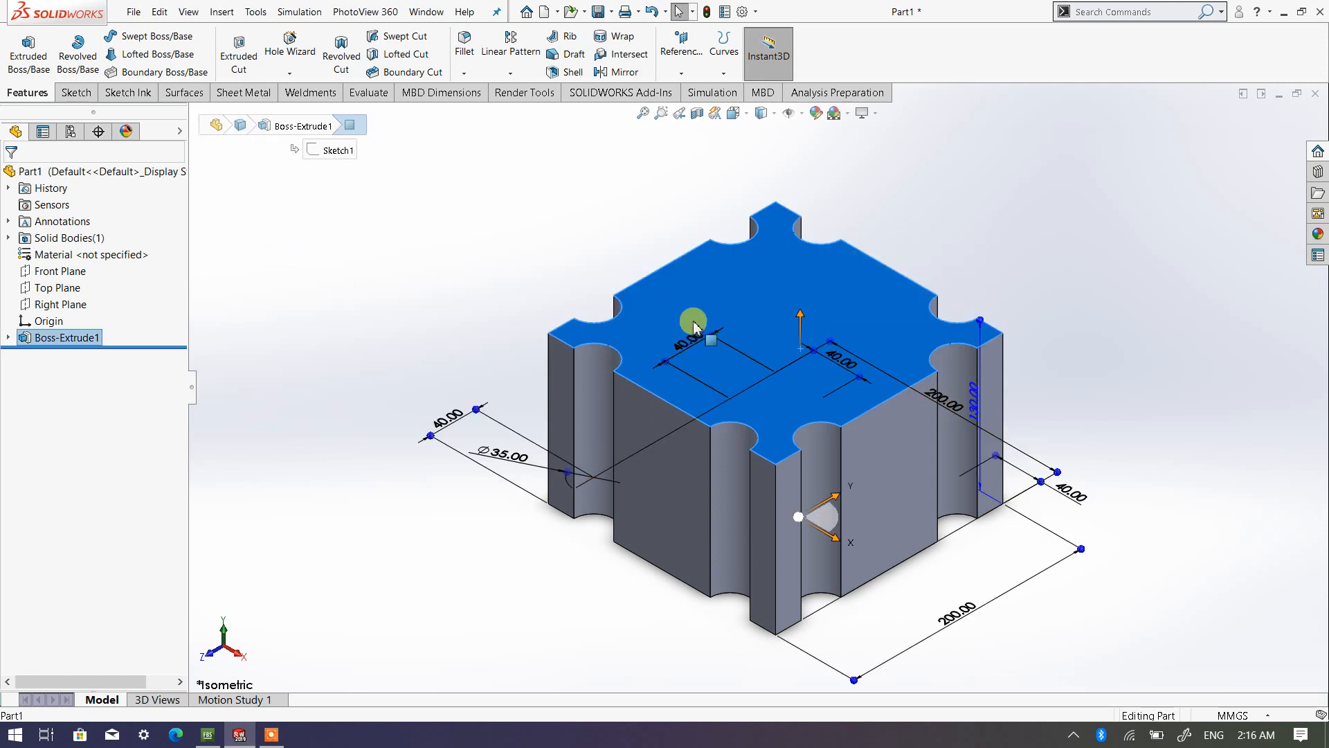
click(76, 92)
click(21, 47)
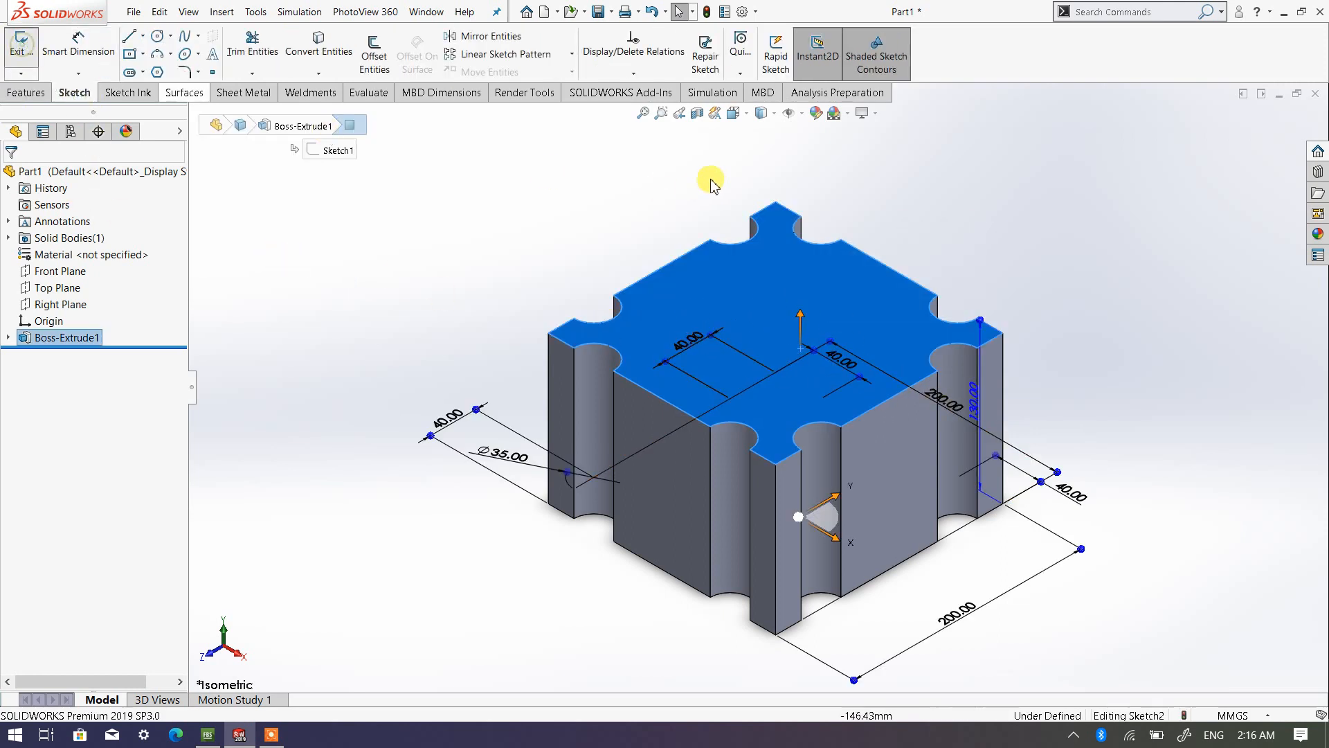
click(734, 113)
click(812, 189)
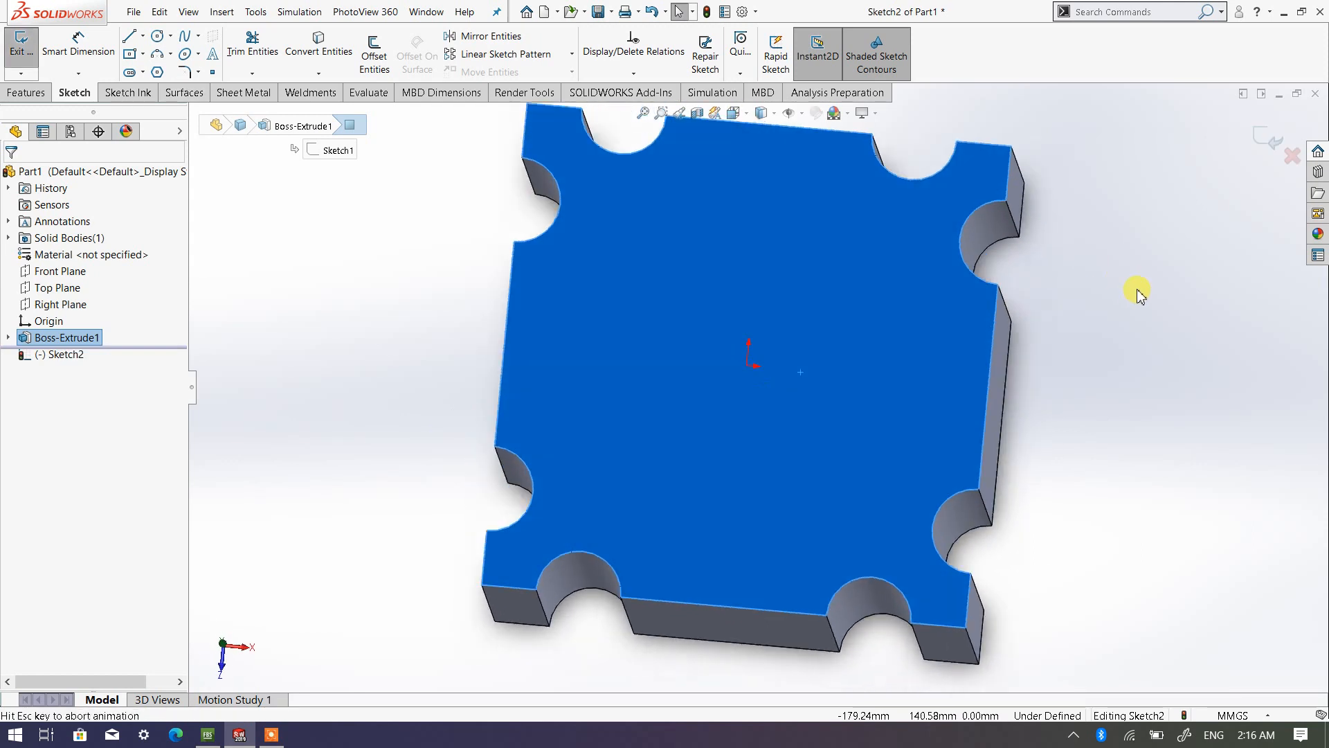
click(158, 37)
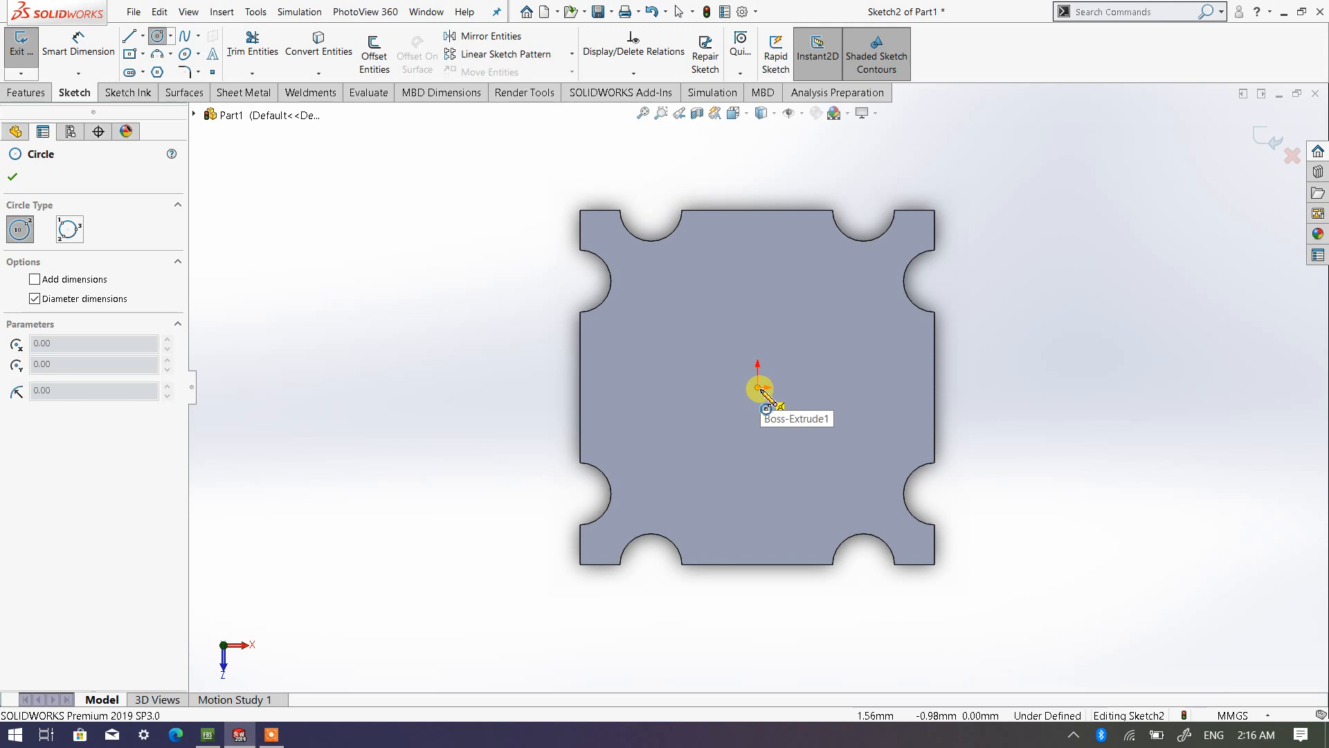
click(759, 388)
click(795, 300)
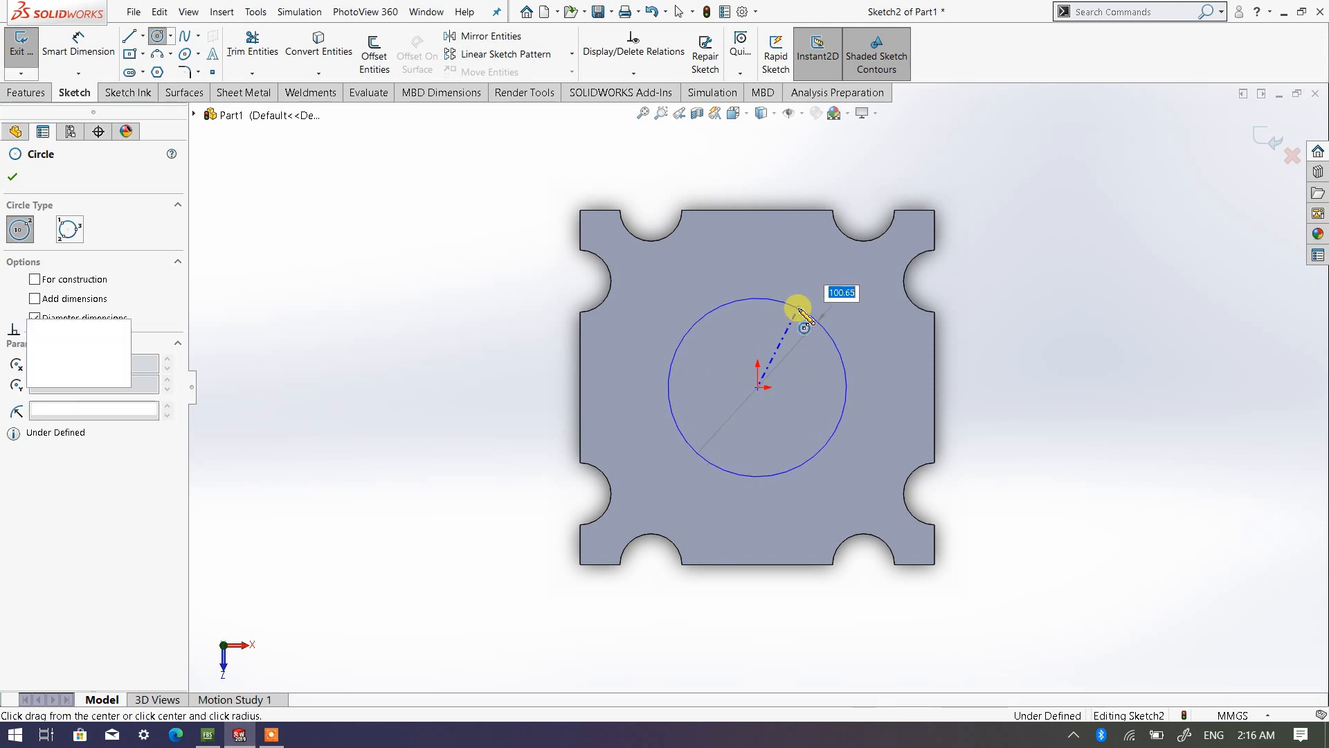
Step: Dimension the central circle's diameter as 80 mm
right_click(798, 308)
click(978, 227)
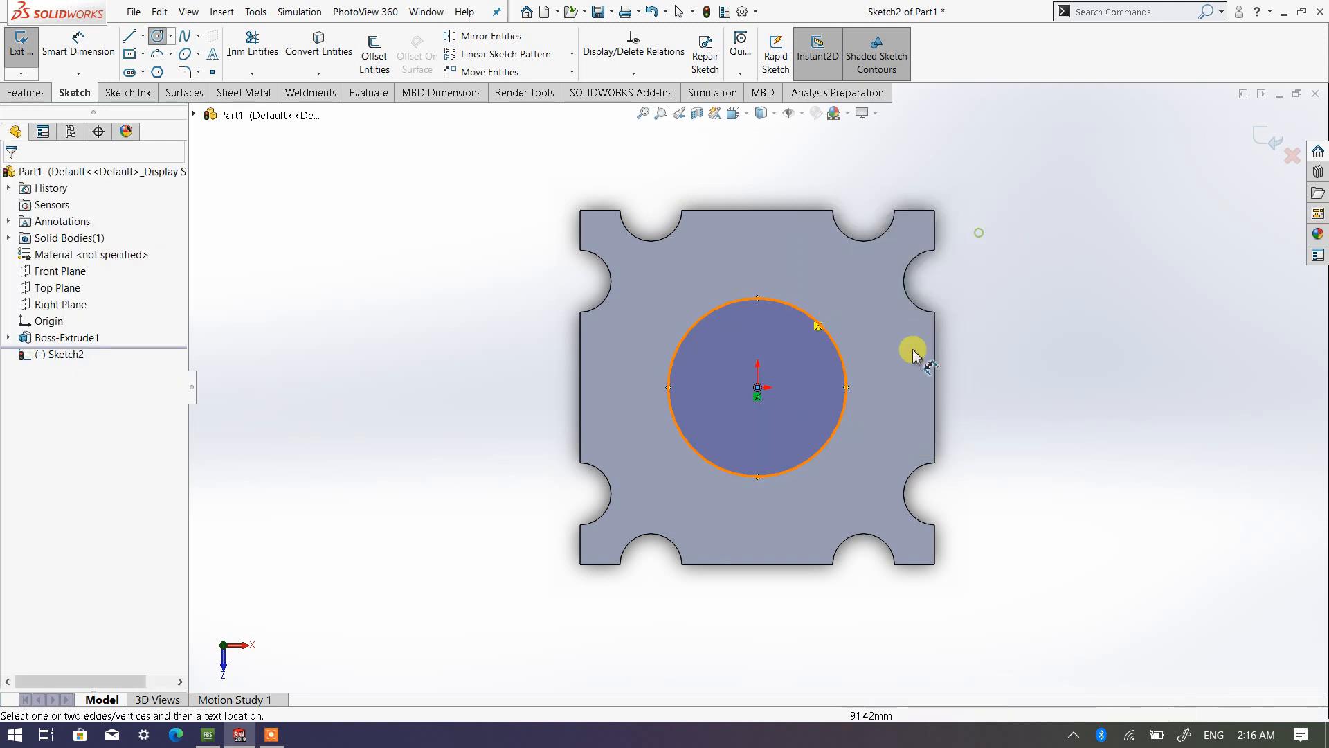
click(846, 401)
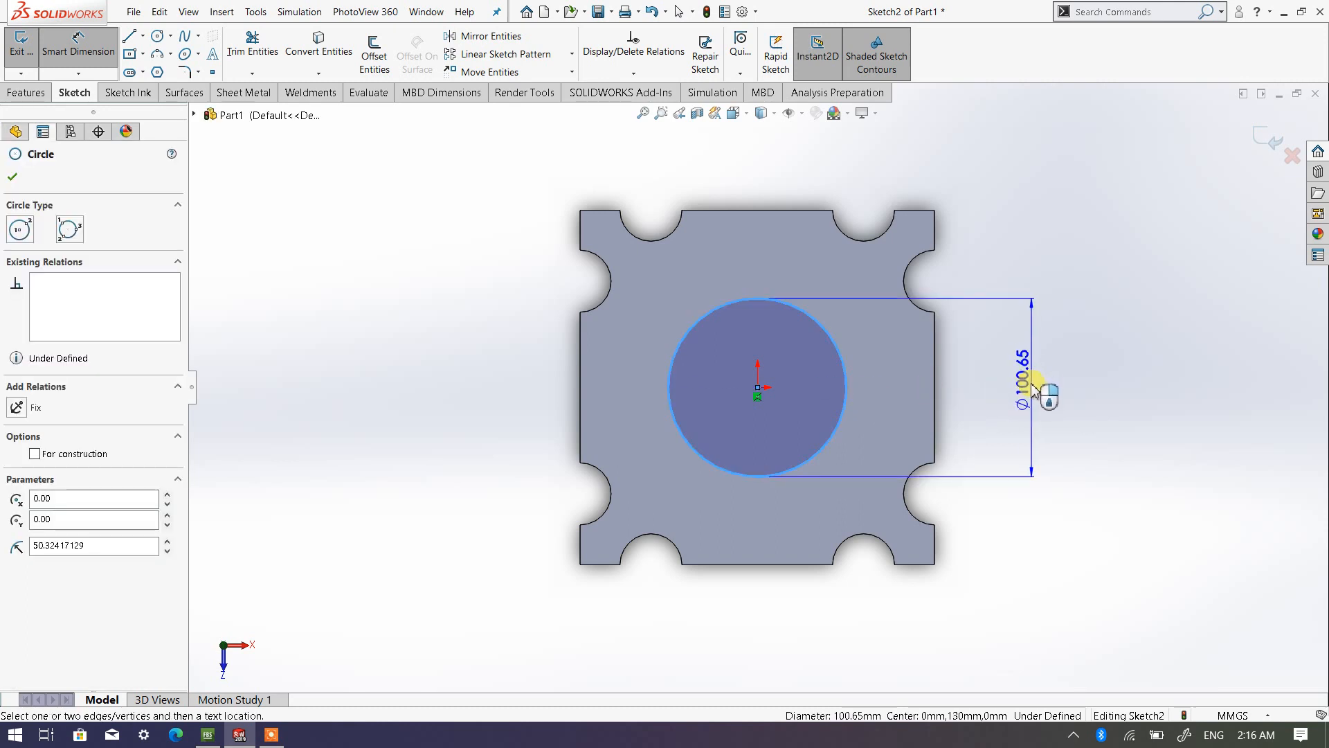
click(1030, 386)
text(1)
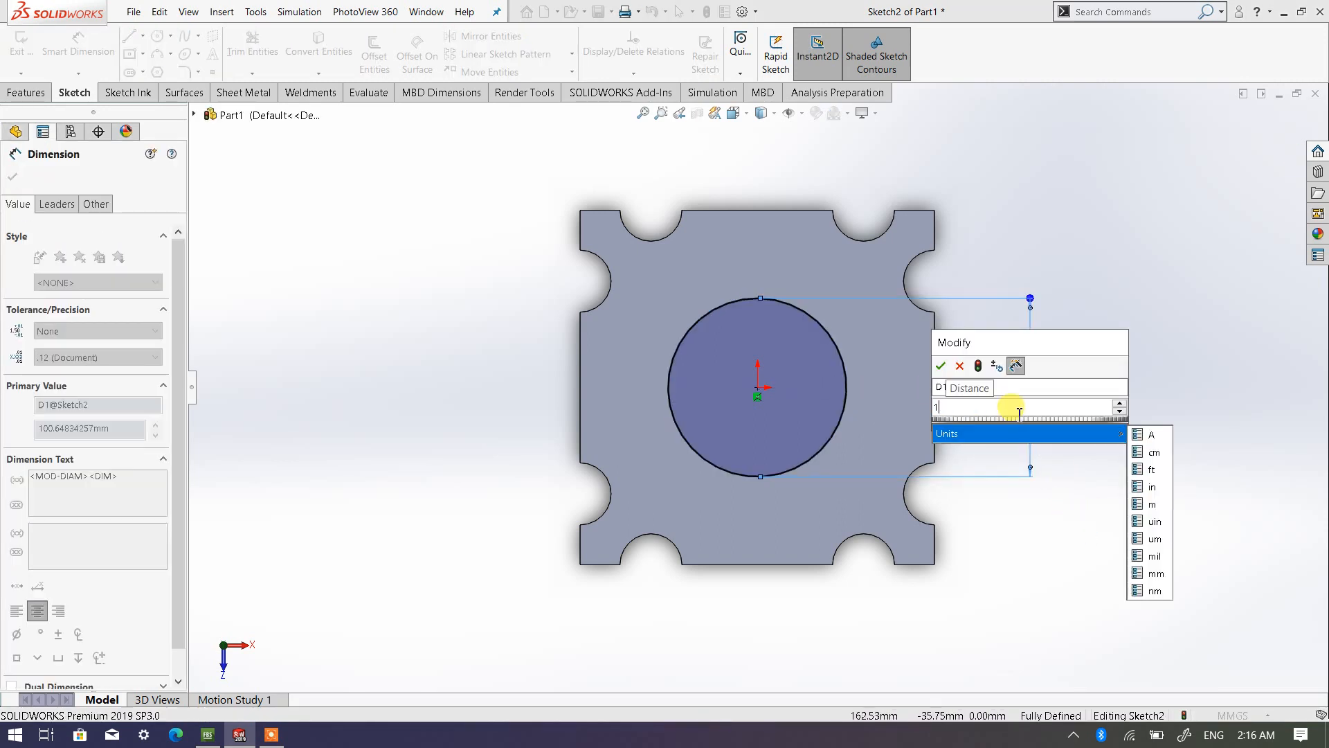
key(BackSpace)
text(80)
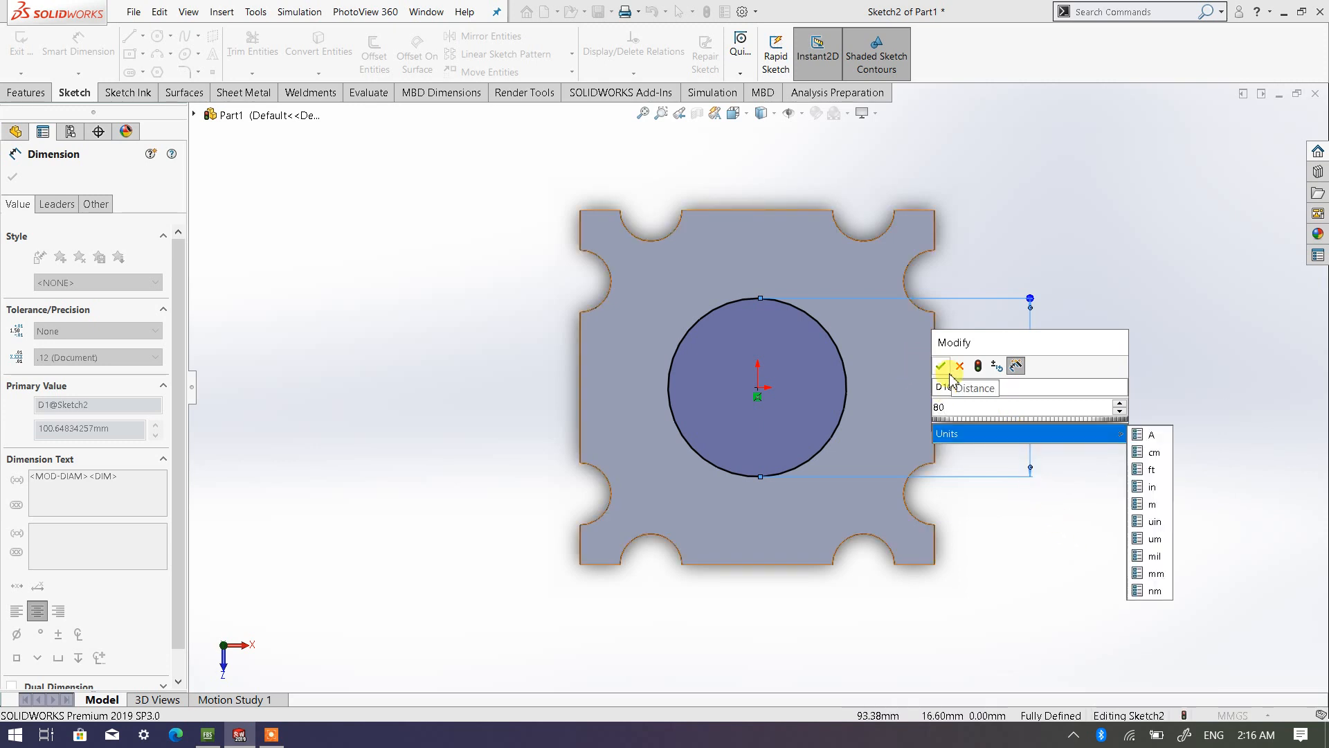
click(942, 366)
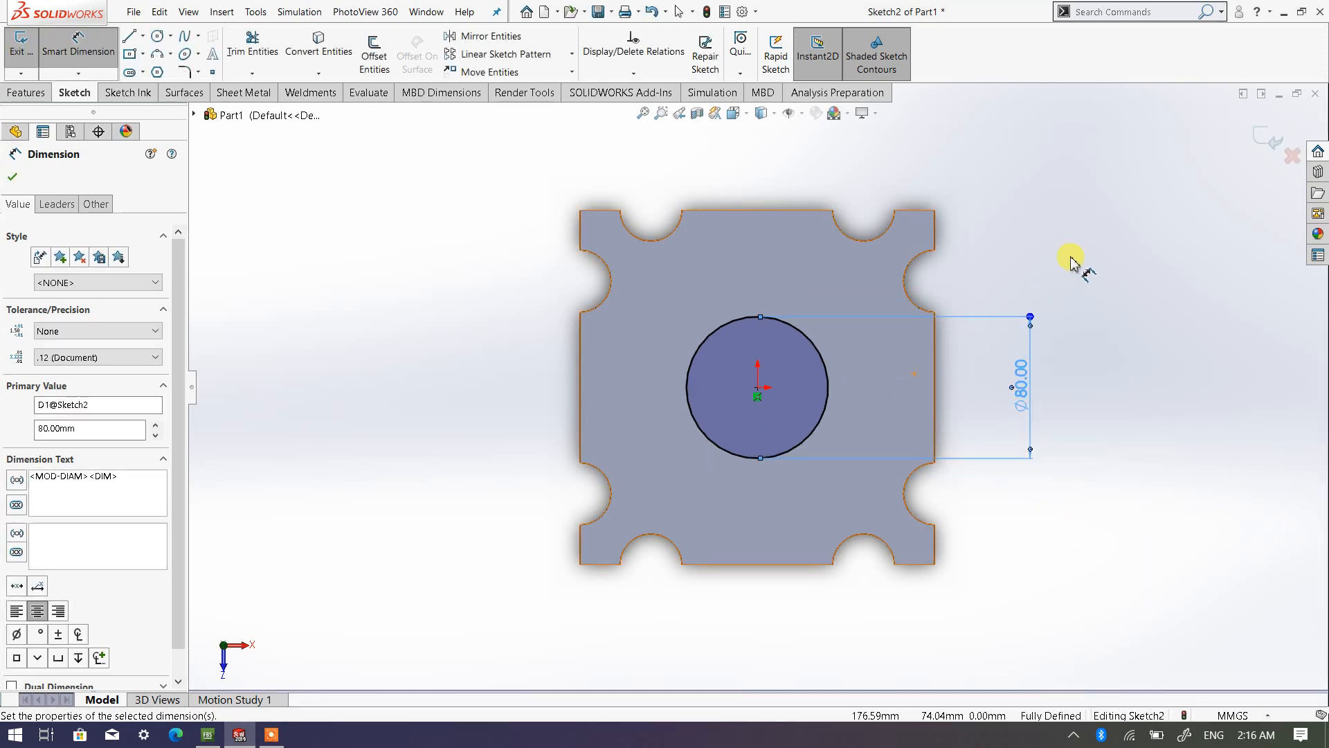
right_click(1086, 273)
click(1112, 301)
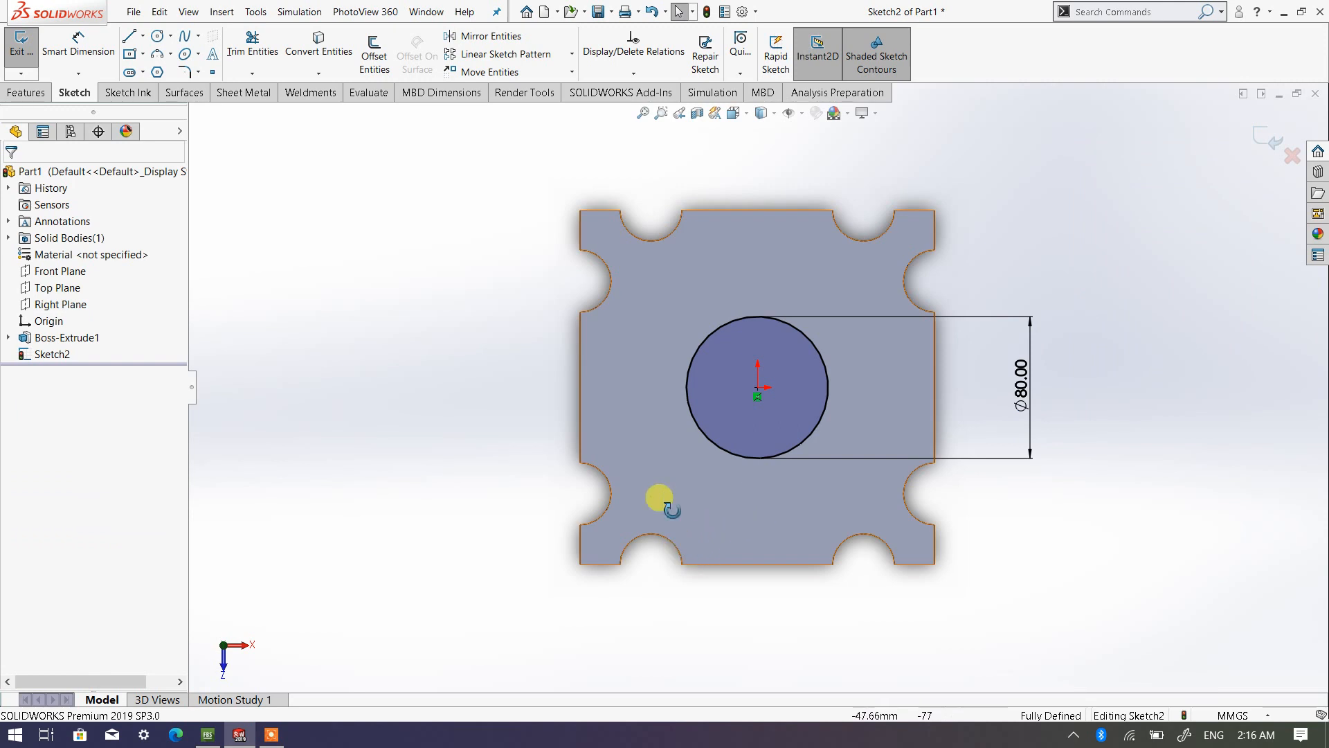
Step: Cut-extrude the central 80 mm circle through the block, with Through All in both directions
middle_drag(659, 498, 638, 372)
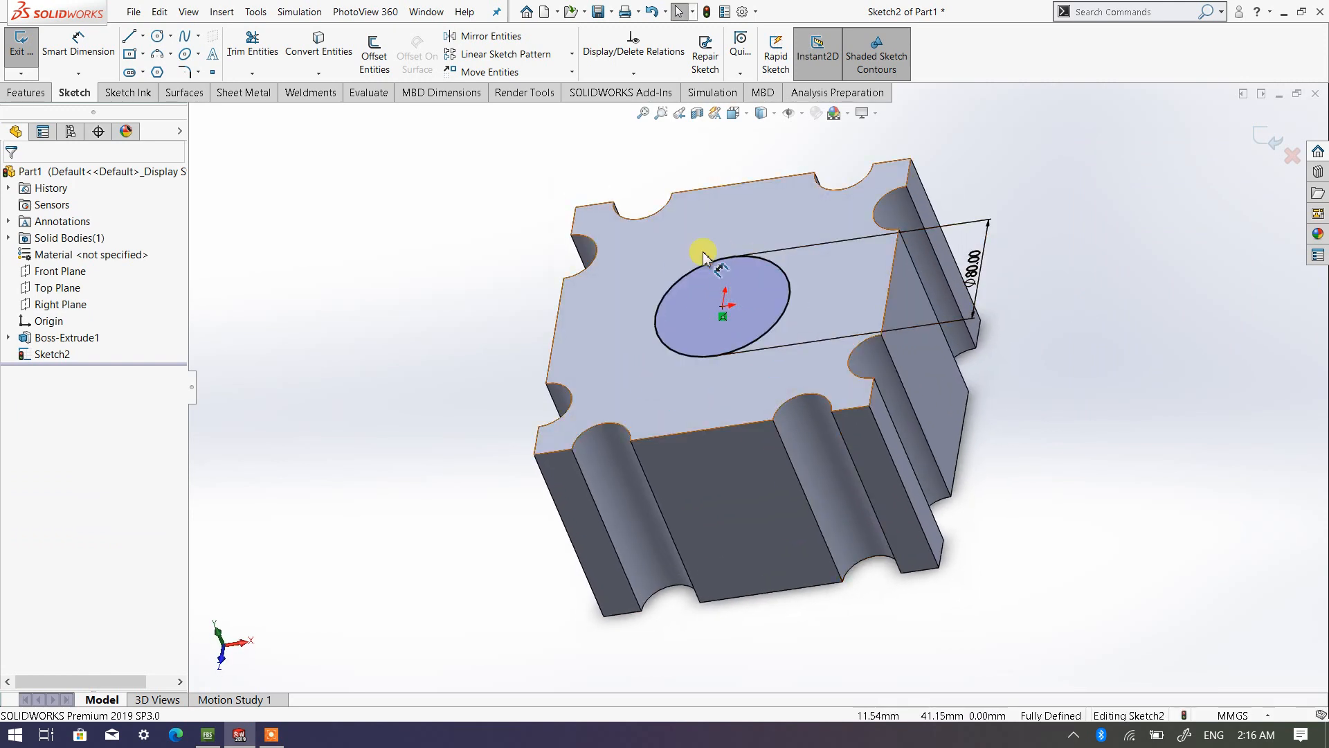
click(26, 92)
click(238, 55)
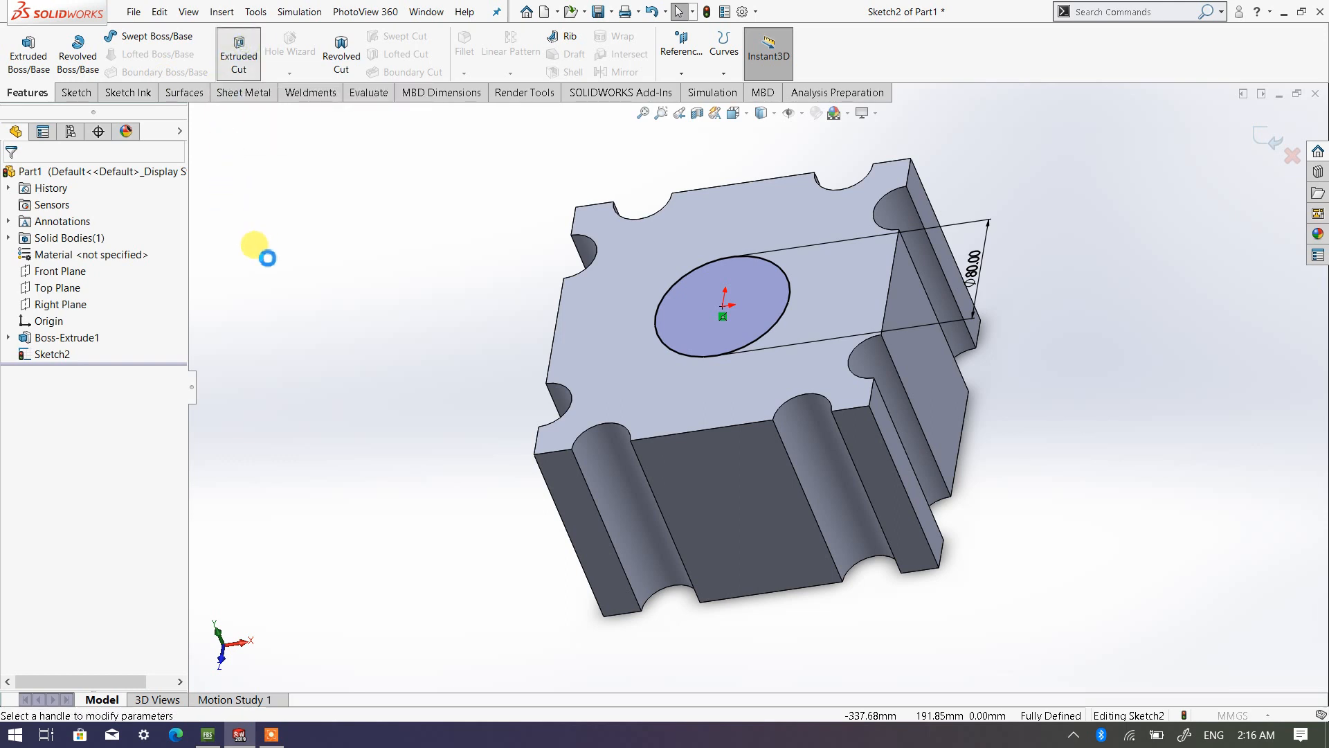
click(123, 272)
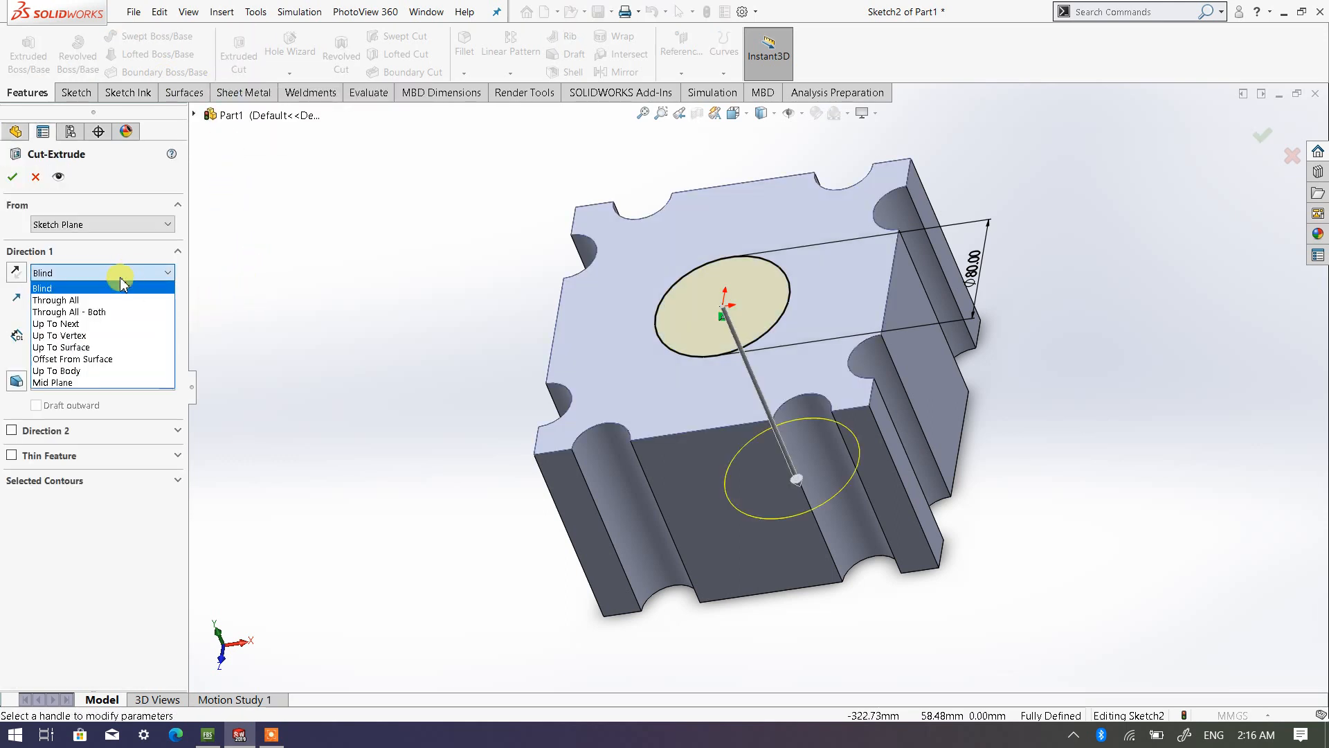
click(80, 312)
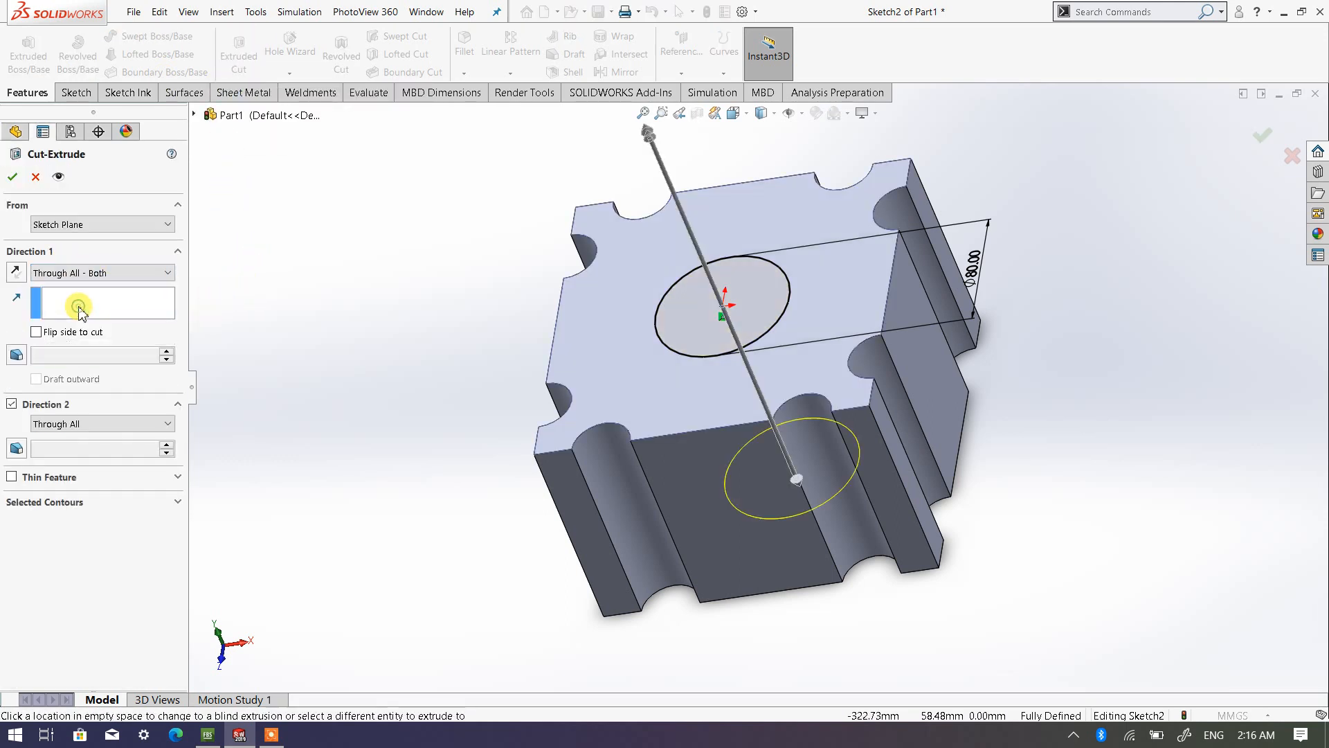
click(110, 274)
click(69, 298)
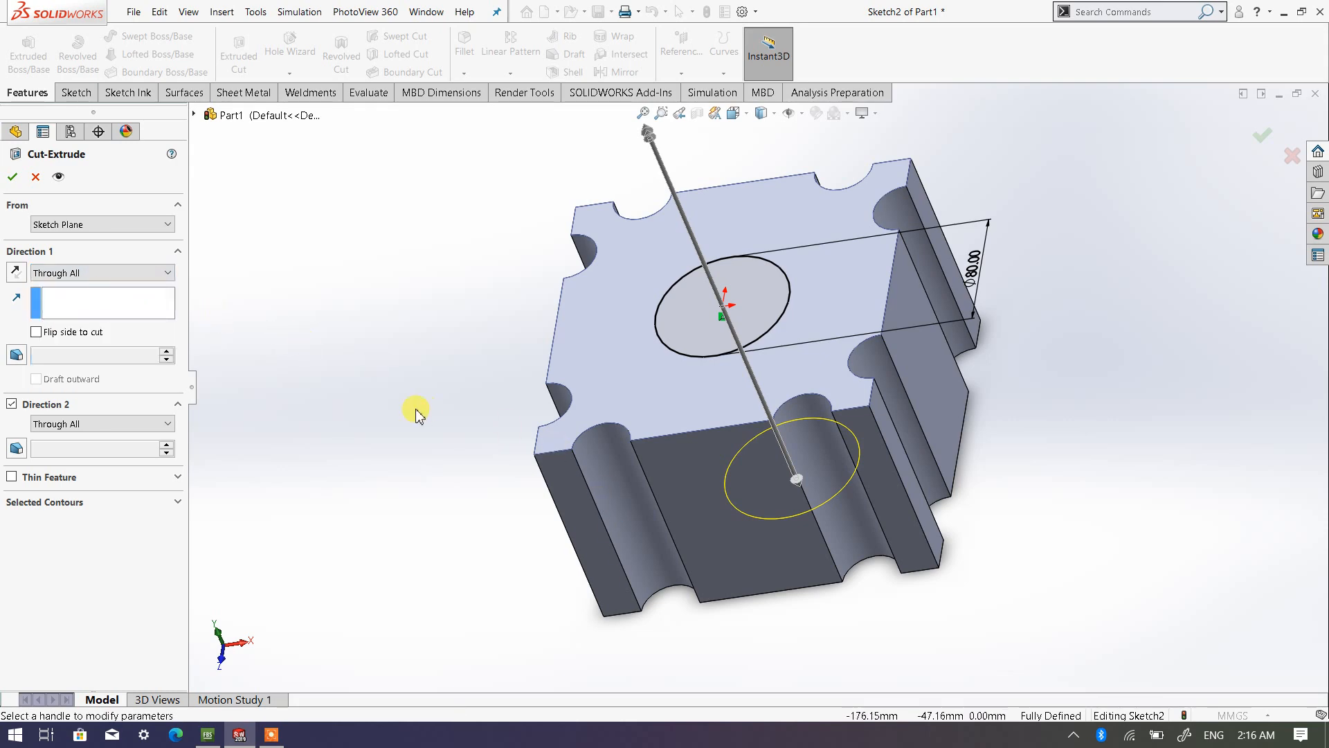
middle_drag(593, 424, 578, 357)
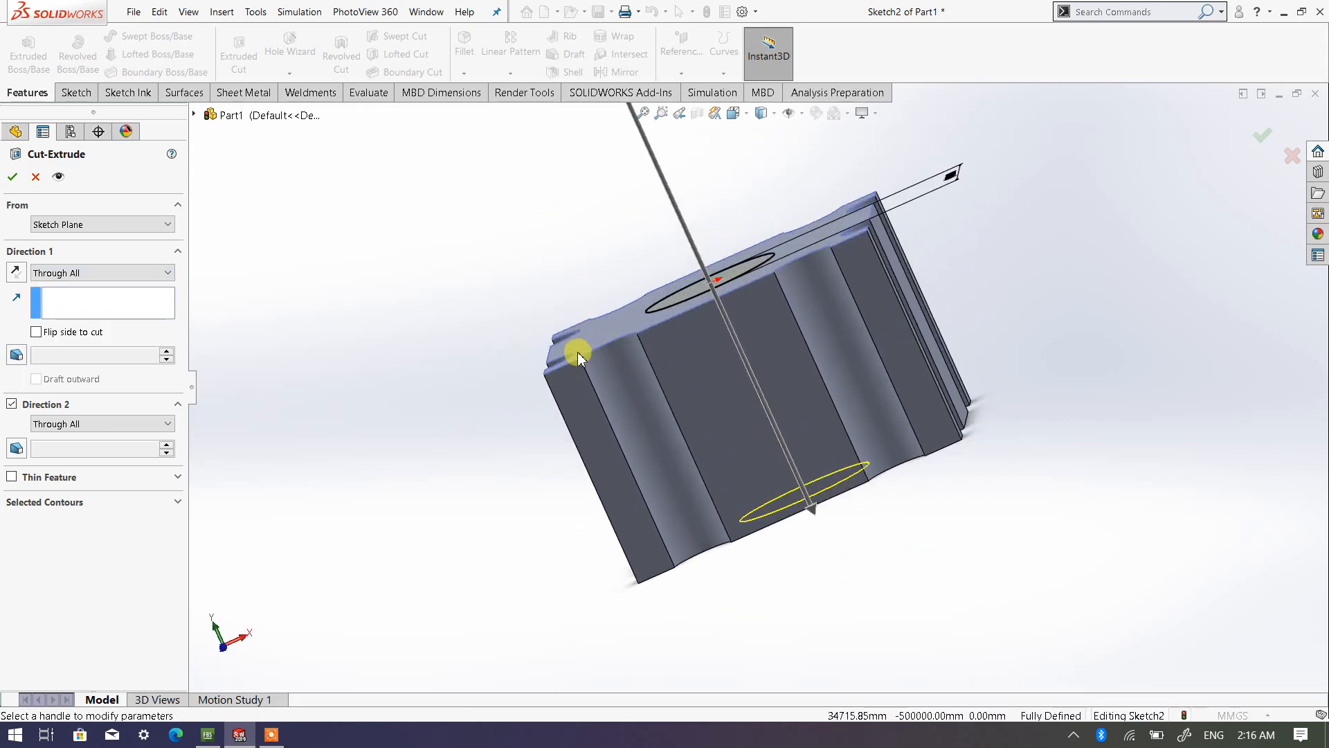
click(12, 177)
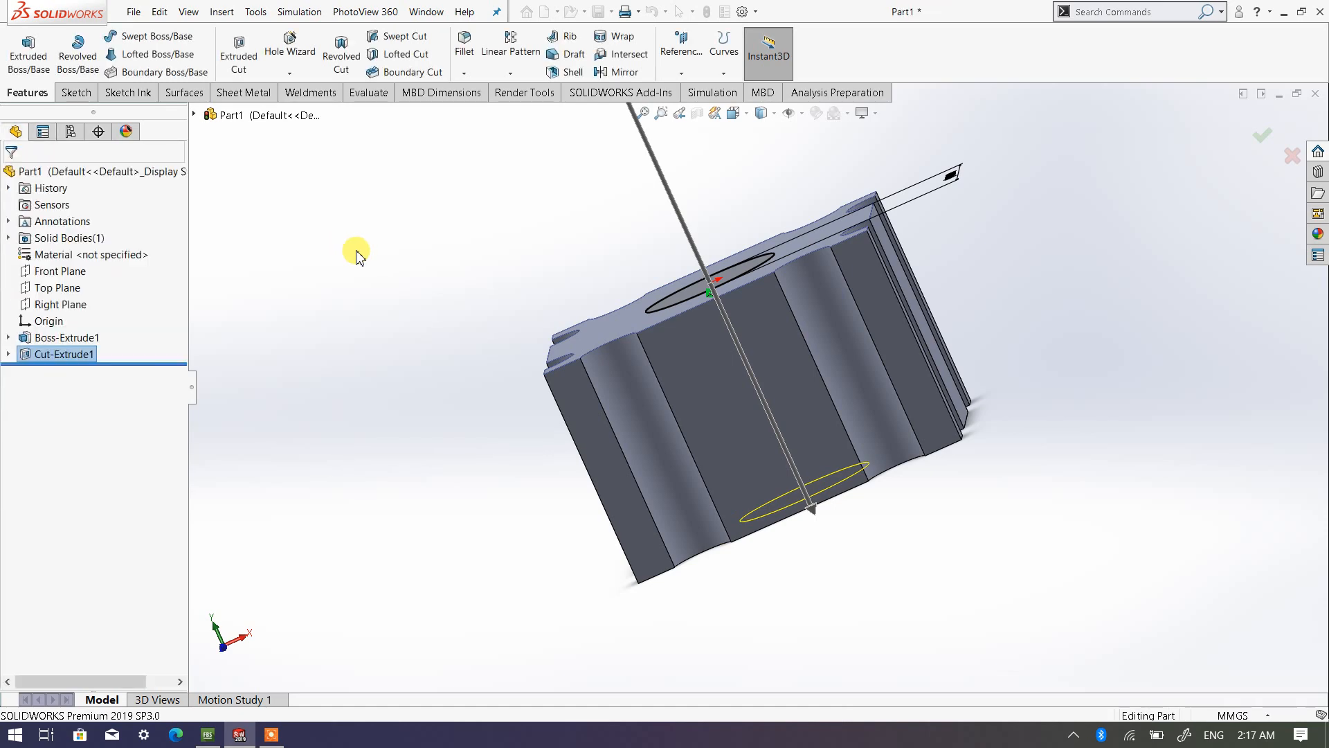
Step: Set up a Hole Wizard hole using ANSI Metric drill sizes, size Ø16.0, with a Through All end condition
middle_drag(355, 249, 644, 321)
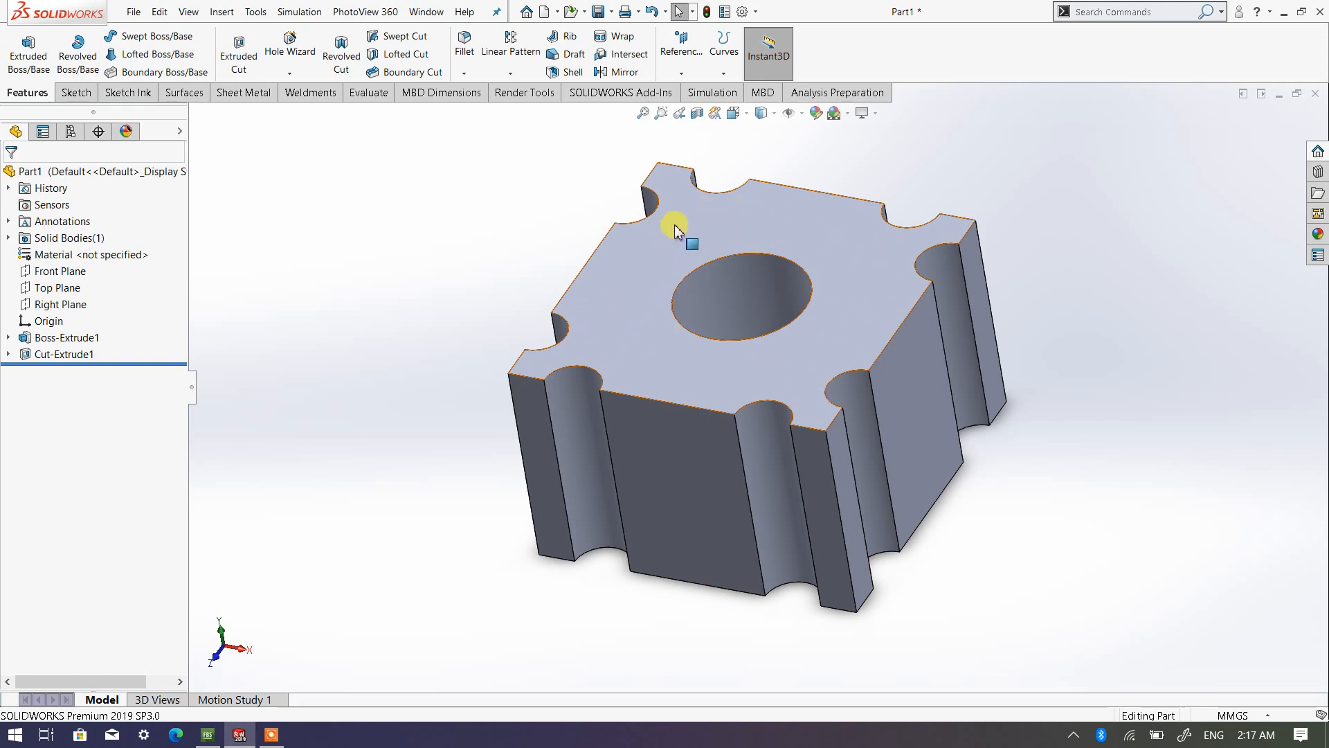
scroll(829, 298, down, 1)
scroll(828, 297, up, 2)
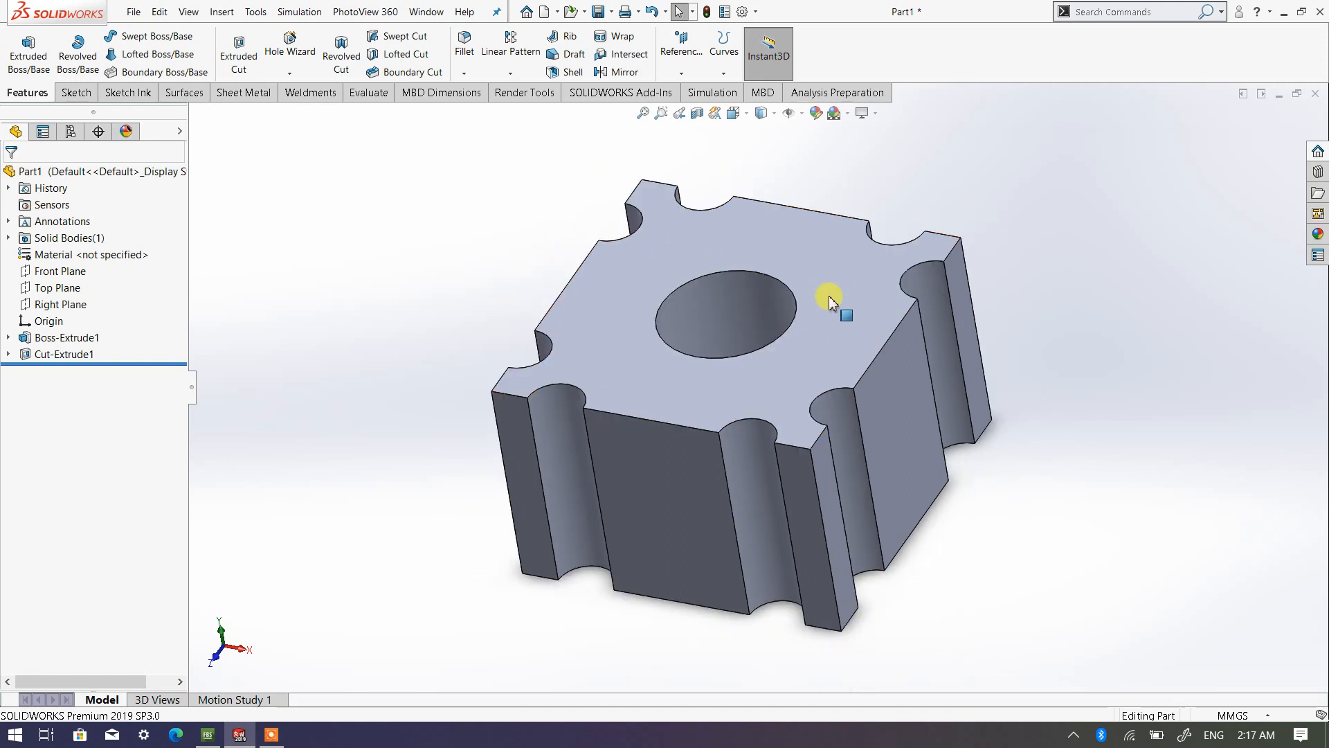
scroll(829, 297, down, 1)
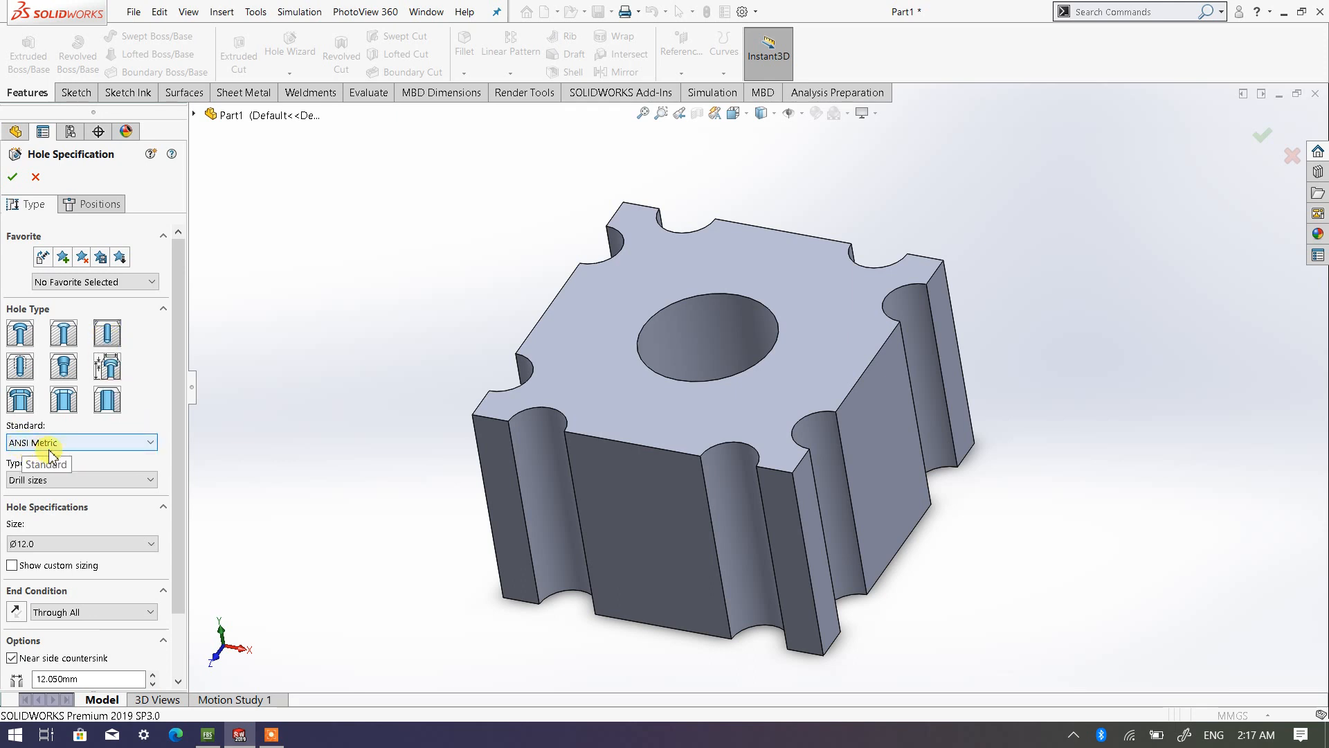
click(65, 480)
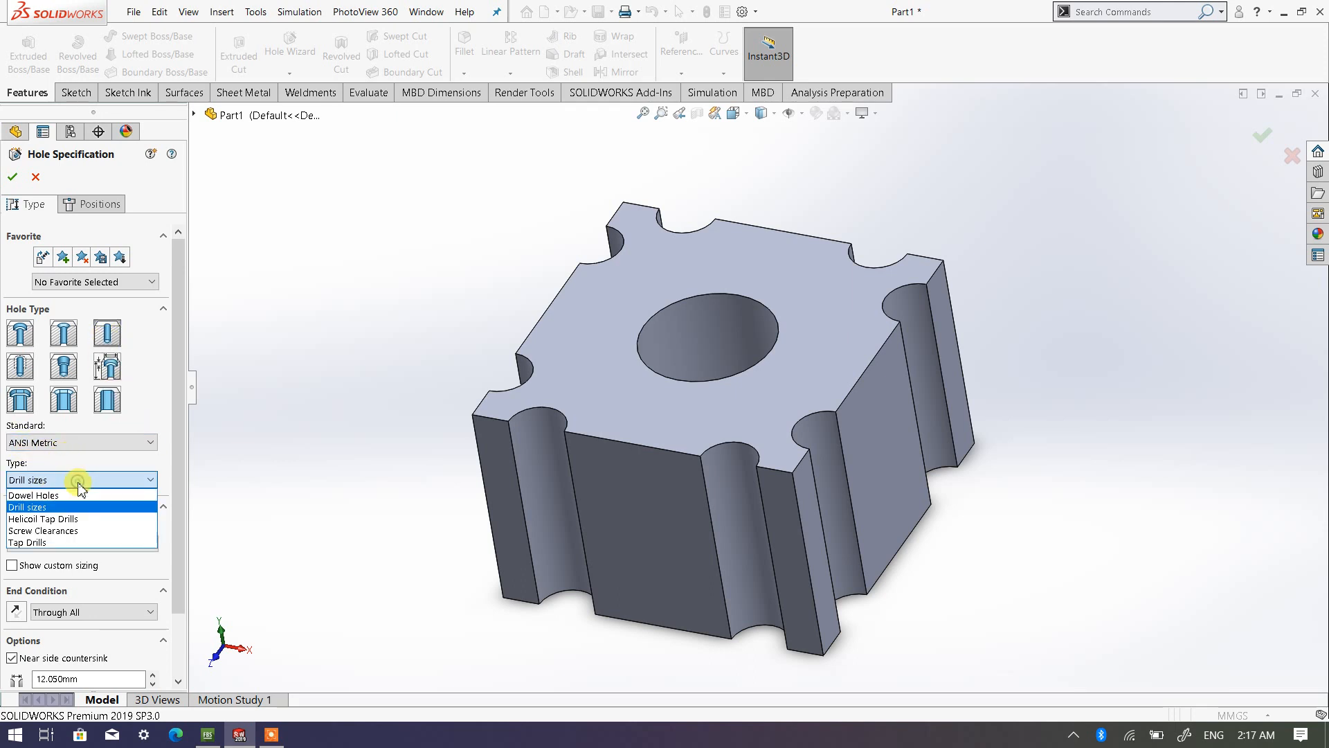
click(99, 509)
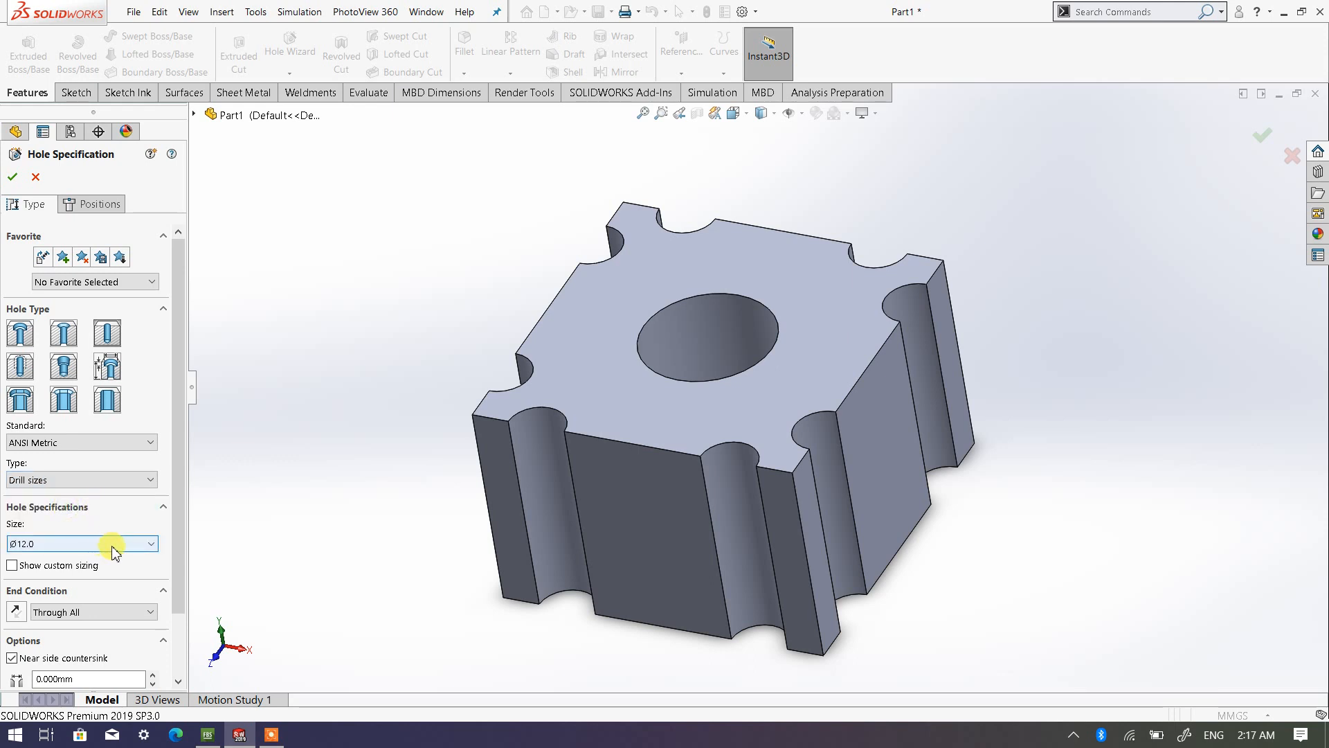
click(147, 544)
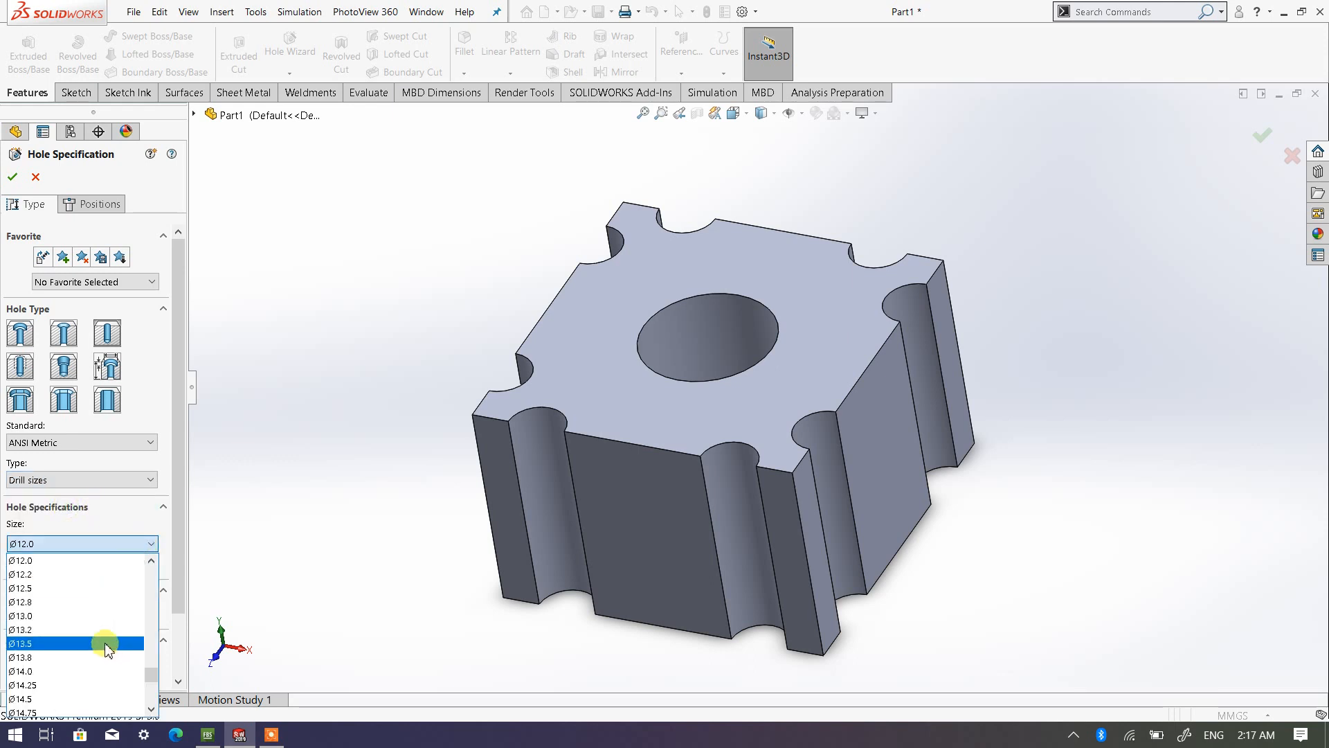
scroll(107, 654, down, 2)
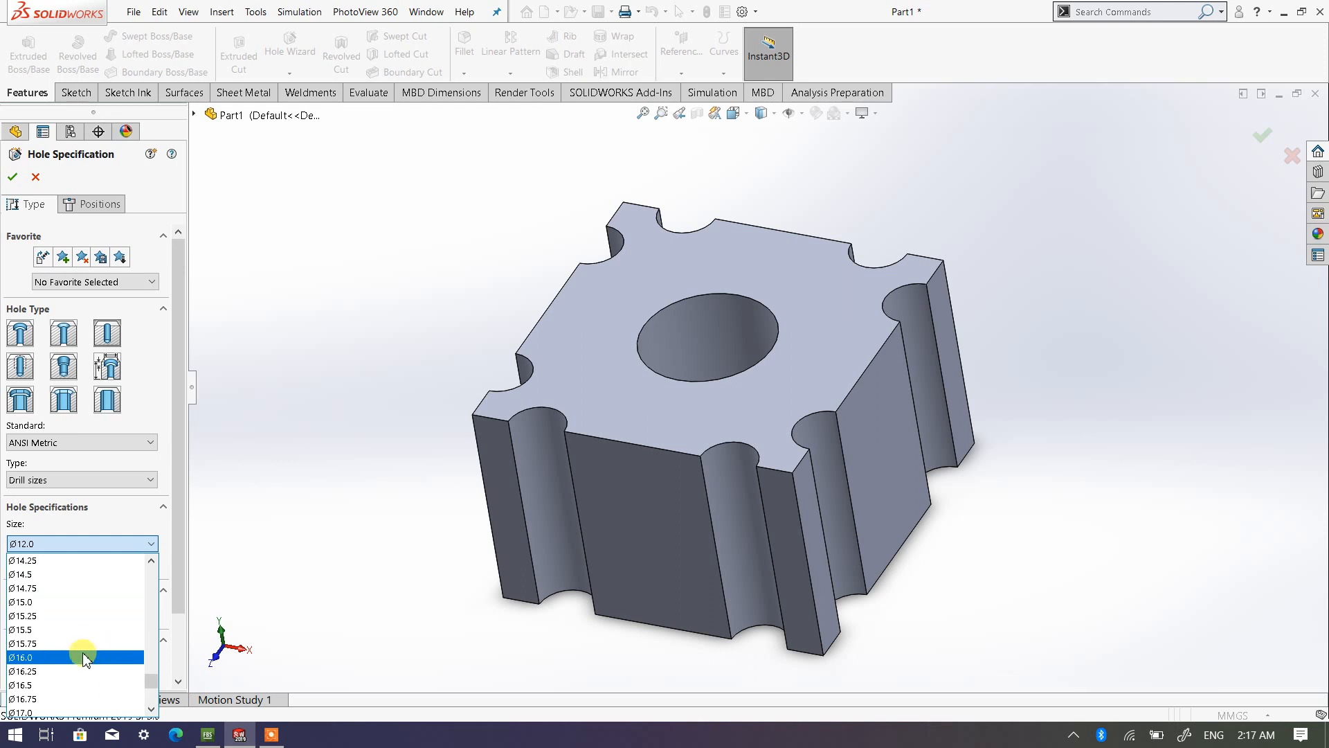
click(104, 658)
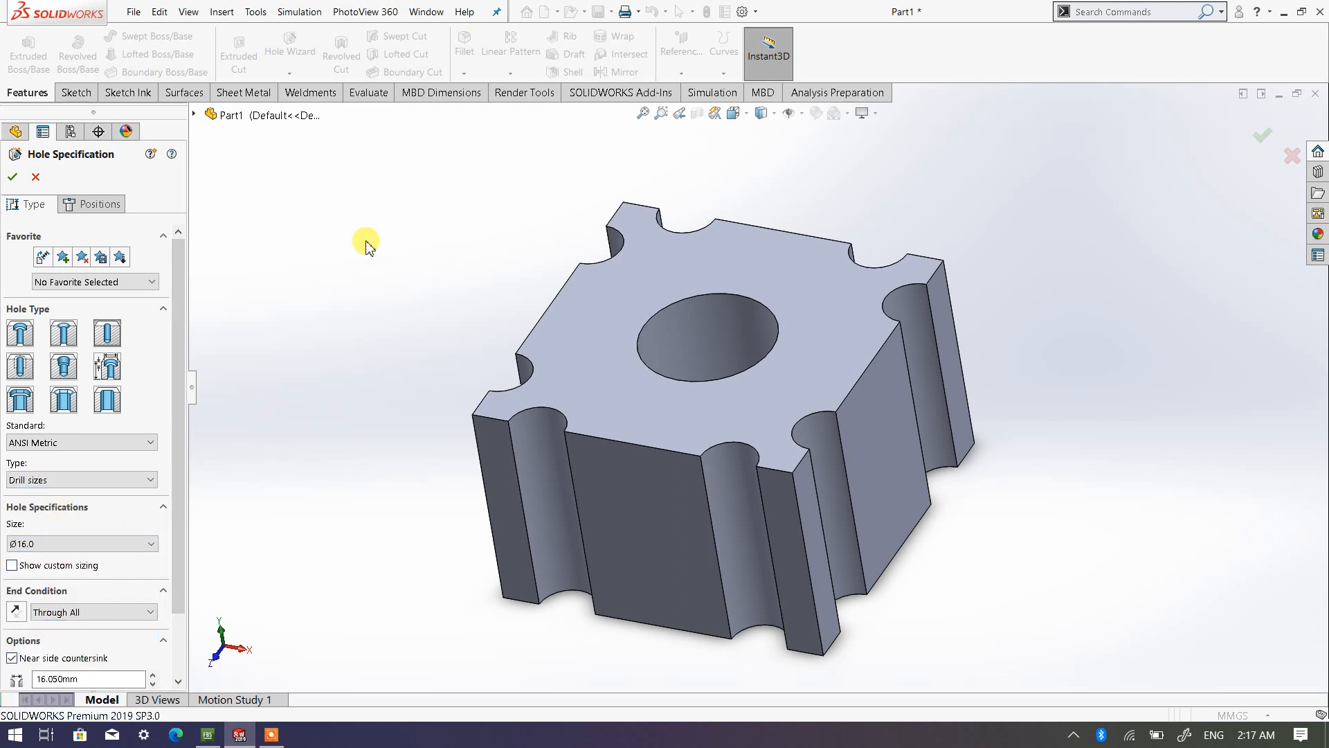
Step: Place four hole positions on the block's top face, one near each corner around the central bore
click(101, 204)
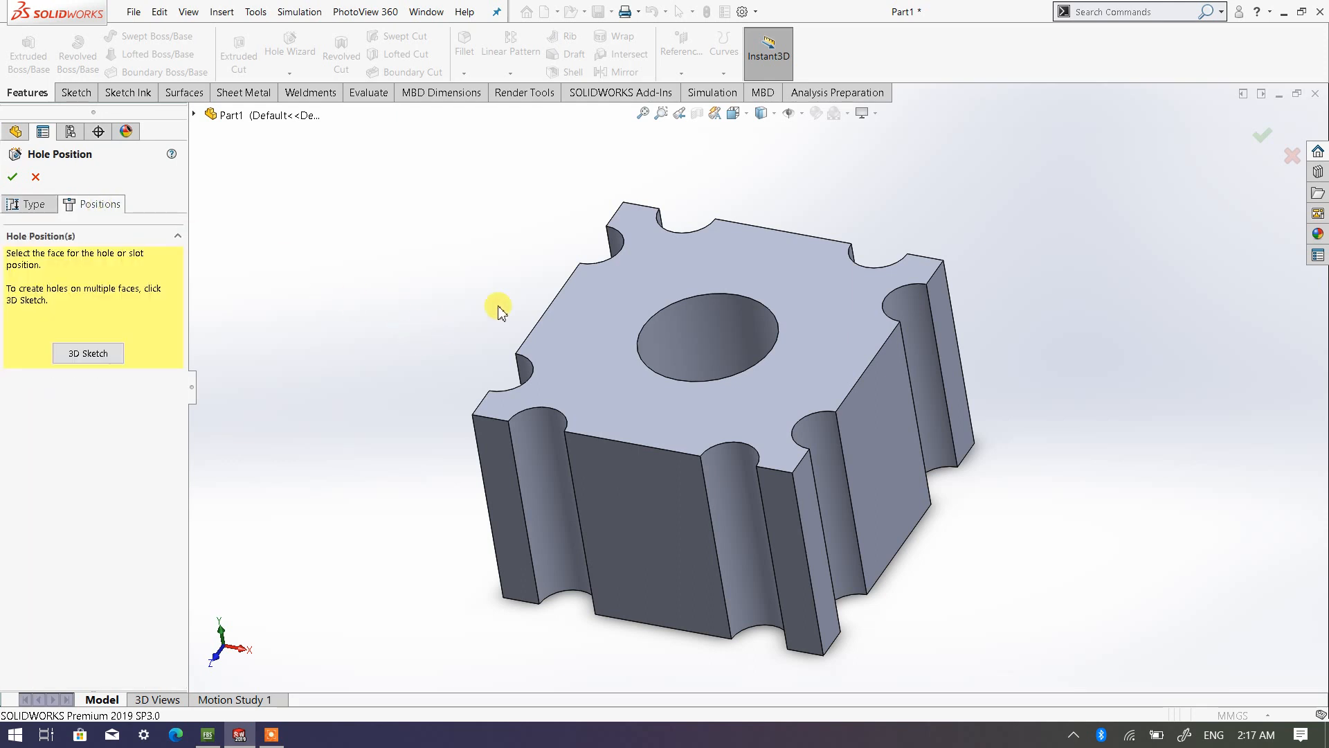
click(607, 307)
click(604, 305)
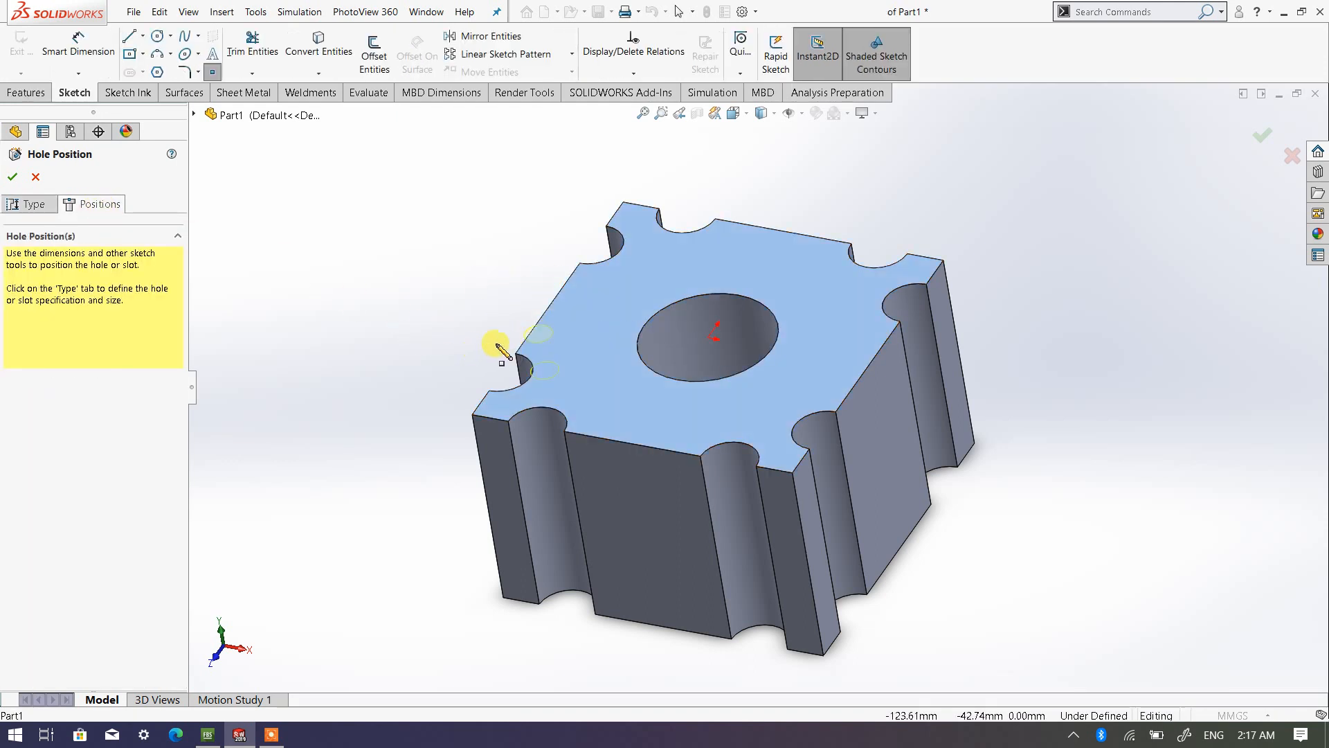
click(651, 265)
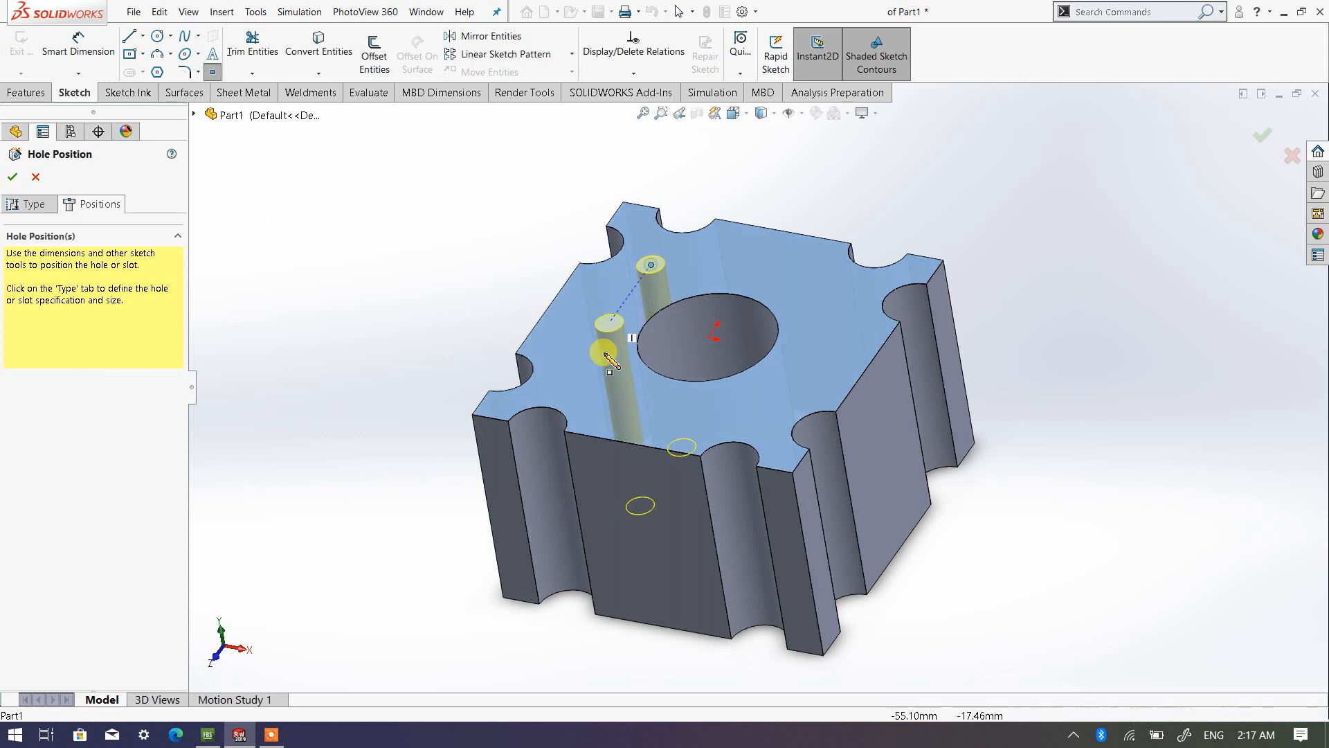
click(577, 368)
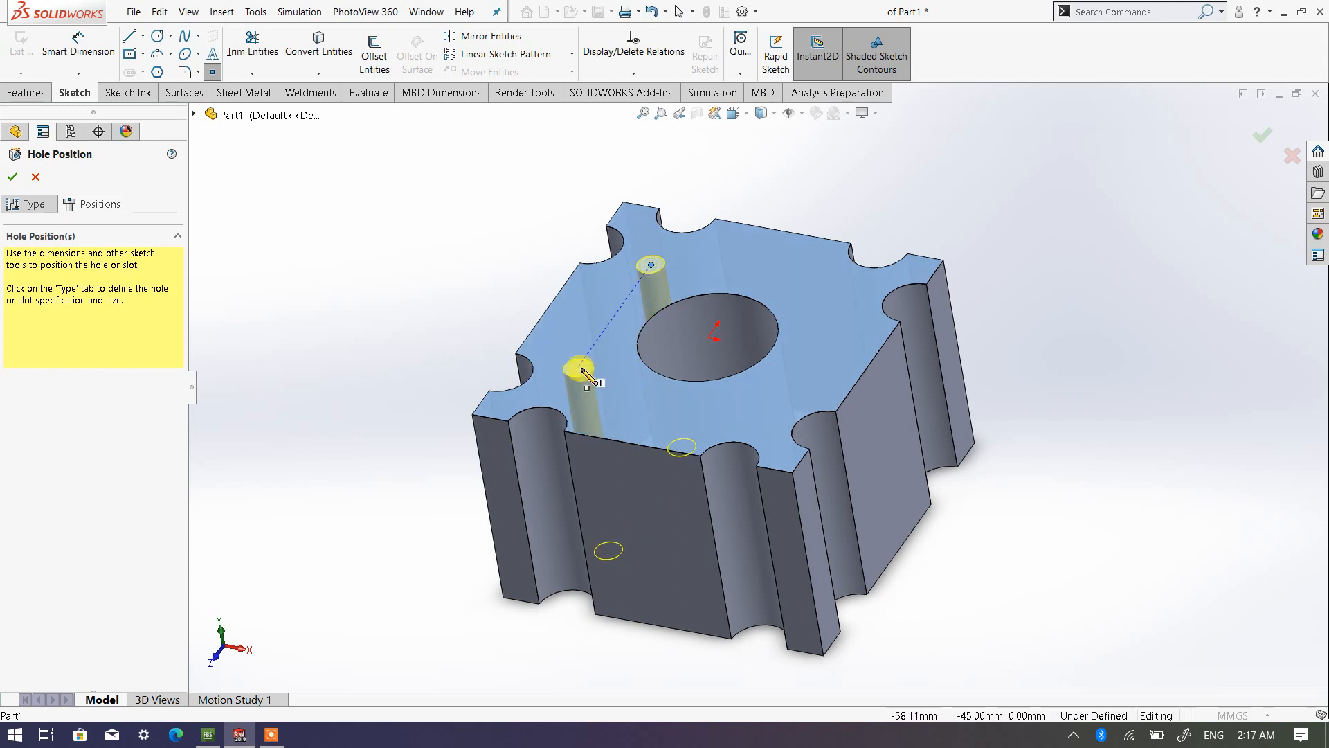
click(756, 408)
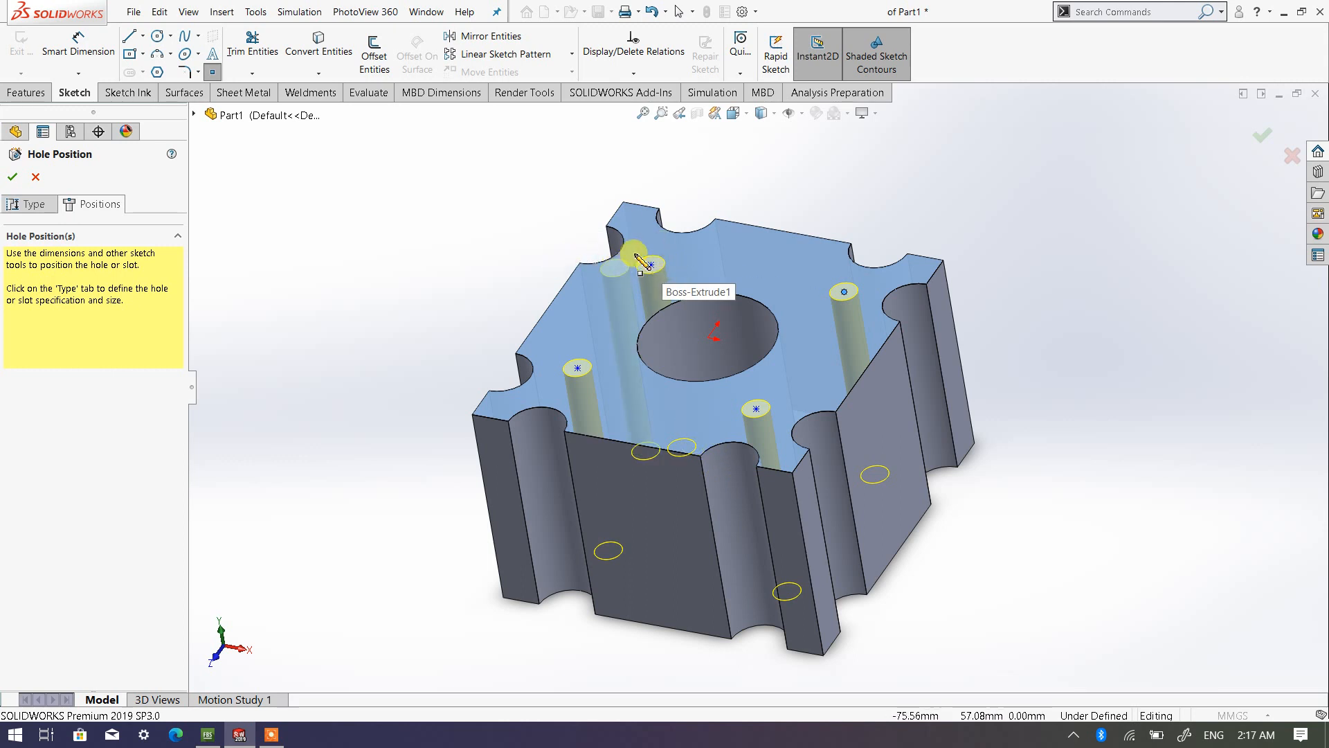
right_click(392, 218)
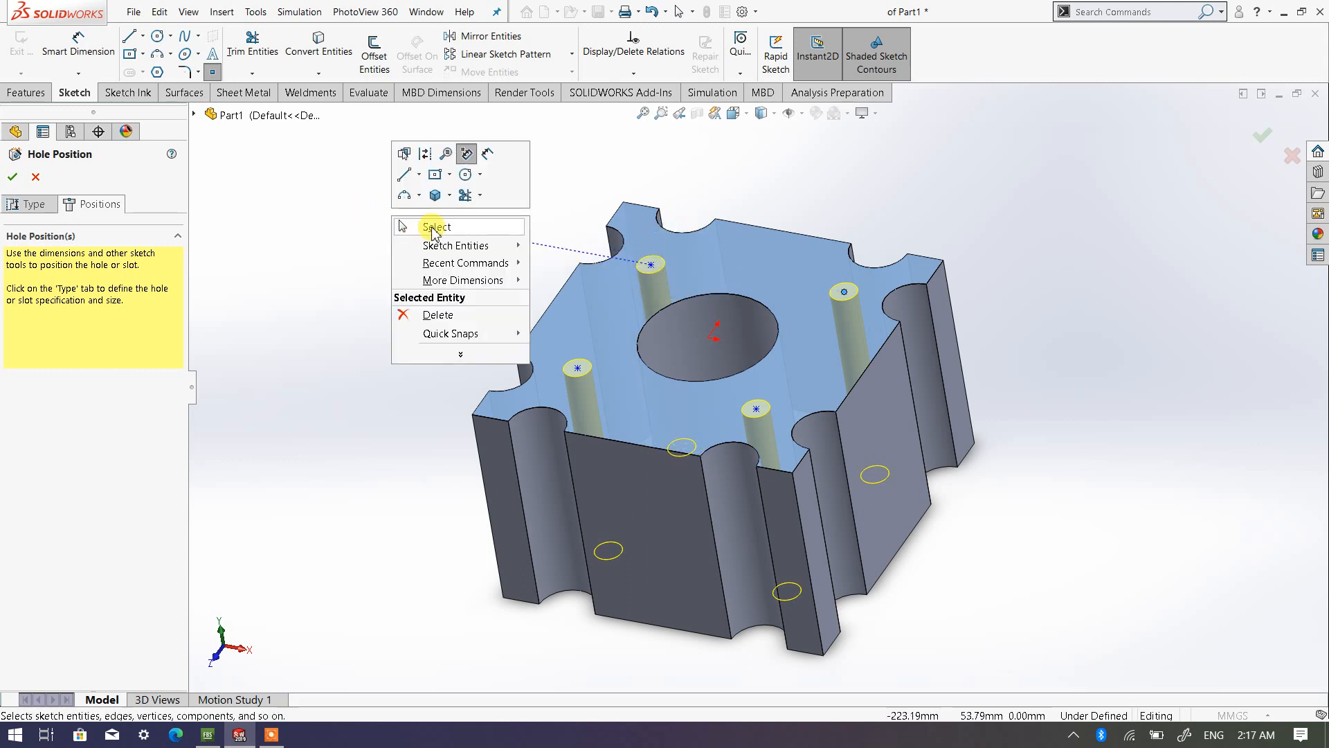
click(435, 227)
Step: In top view, dimension the upper-left hole centre 45 mm from the block's upper edge
click(78, 52)
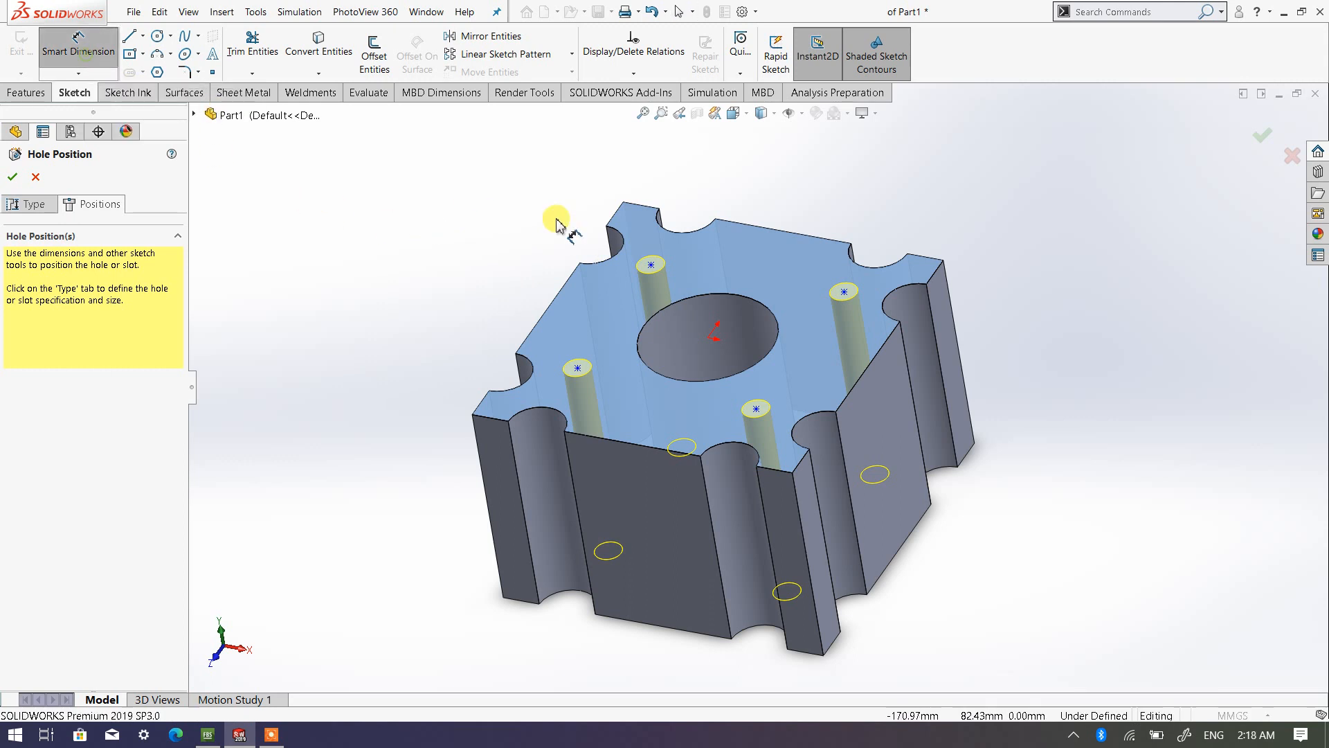
scroll(612, 217, down, 3)
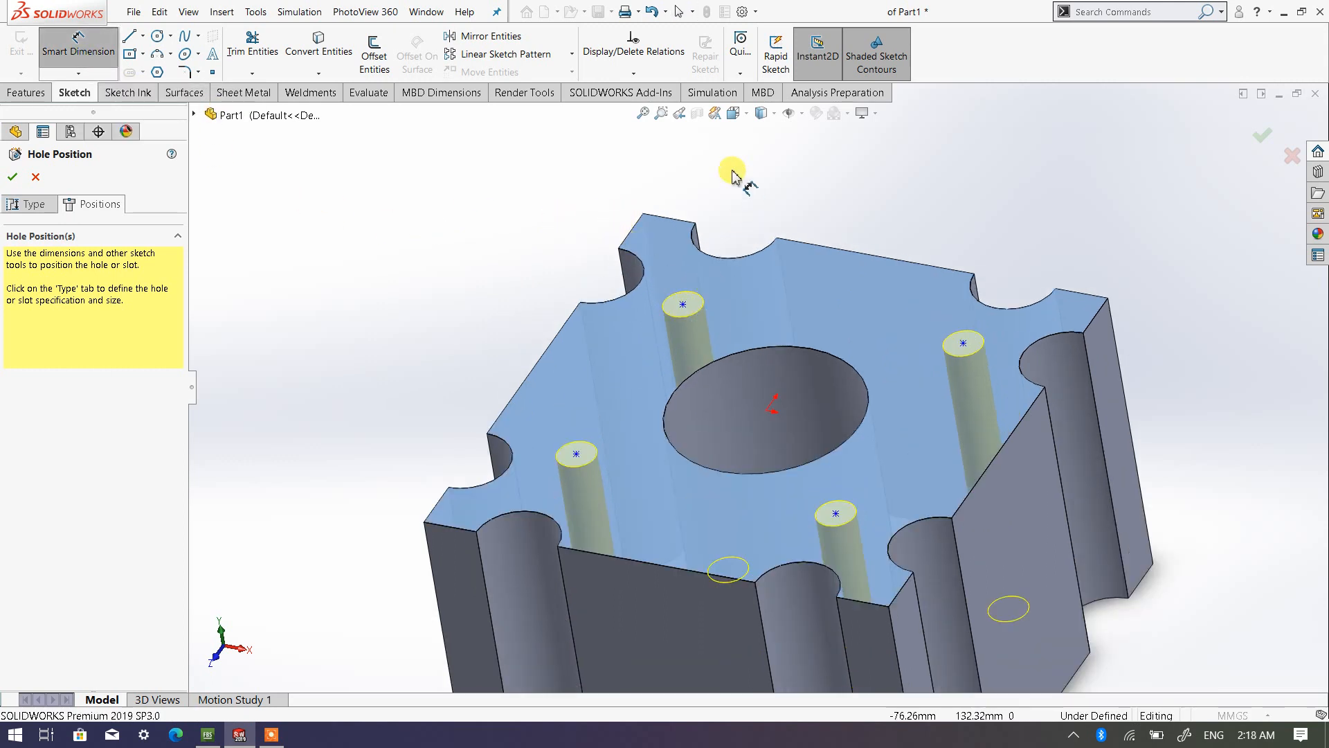
click(733, 113)
click(812, 198)
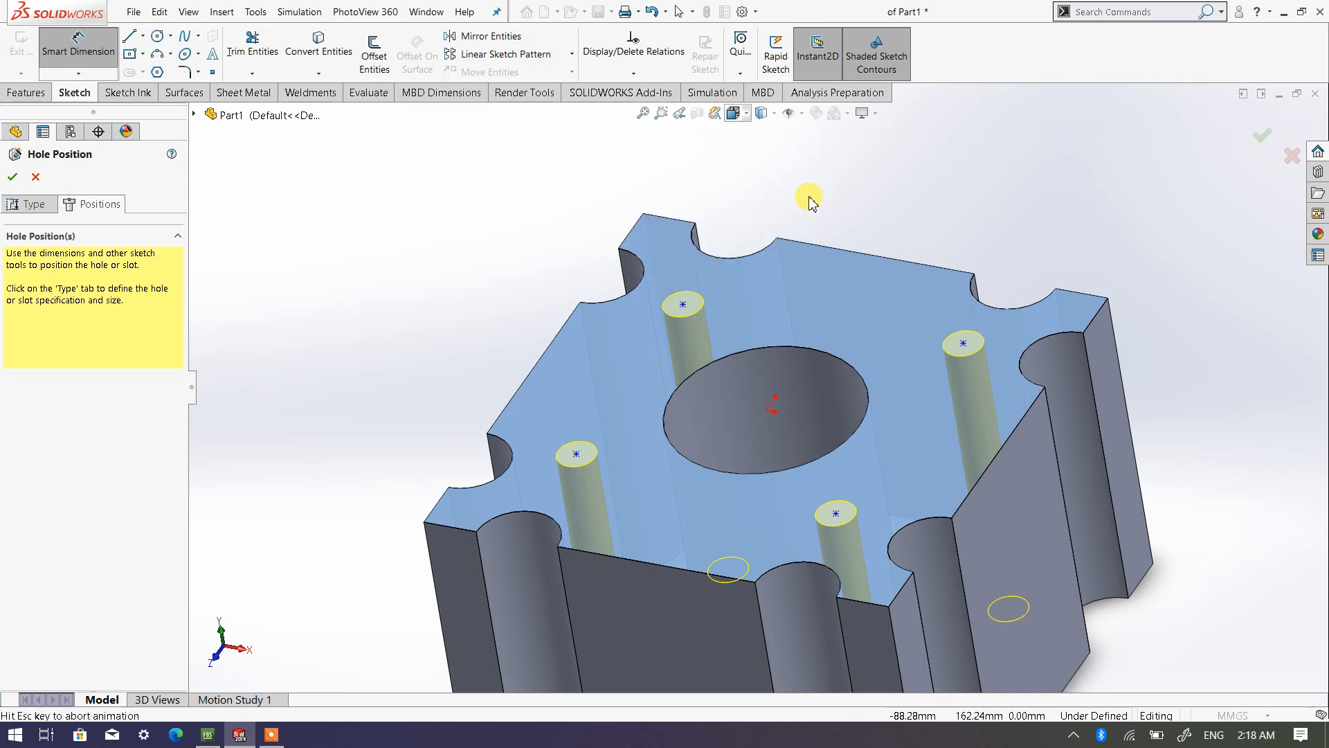
scroll(599, 286, up, 1)
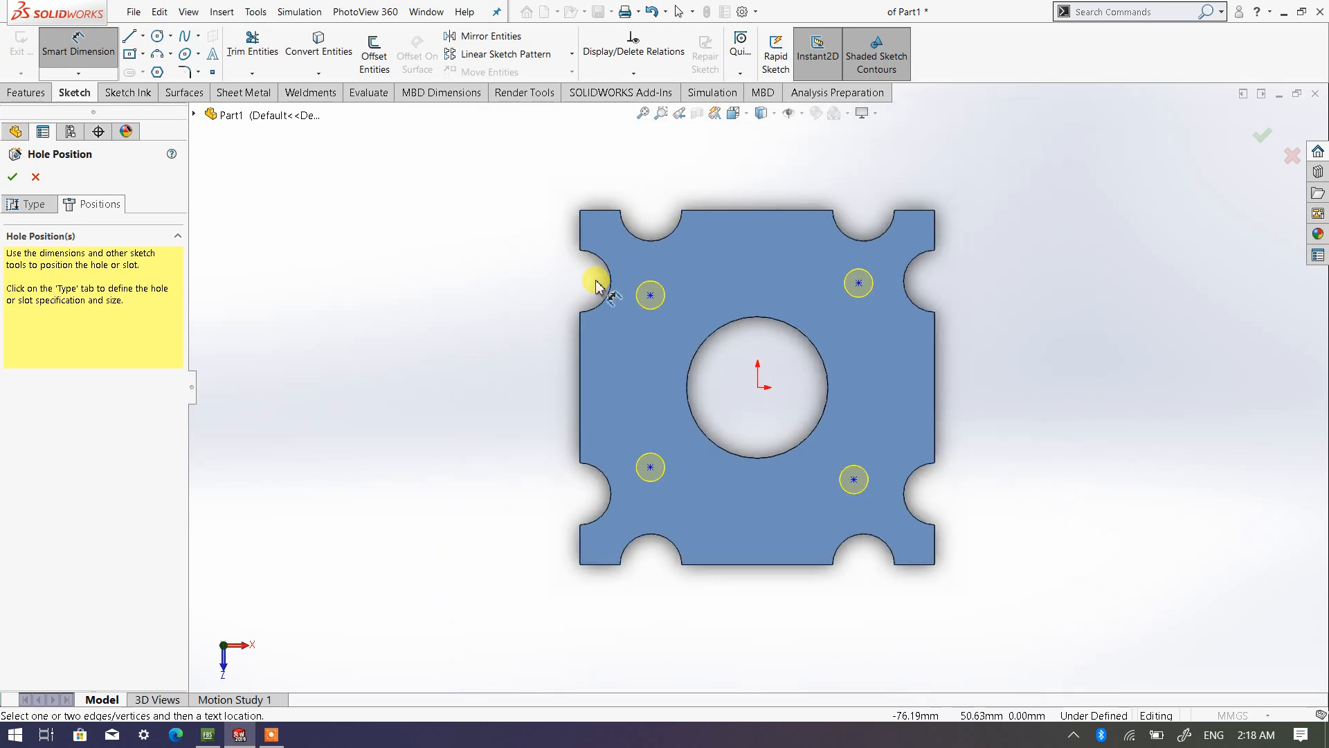
scroll(646, 286, down, 1)
click(653, 304)
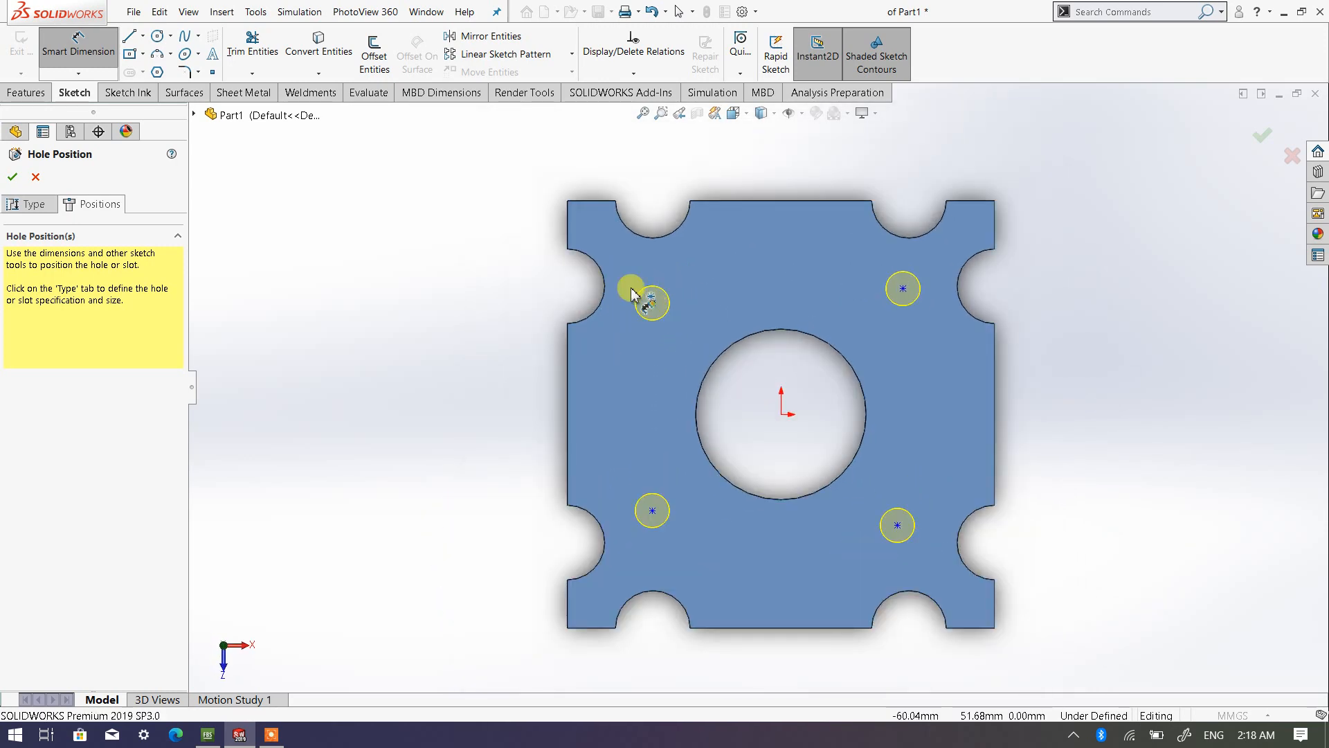
click(602, 201)
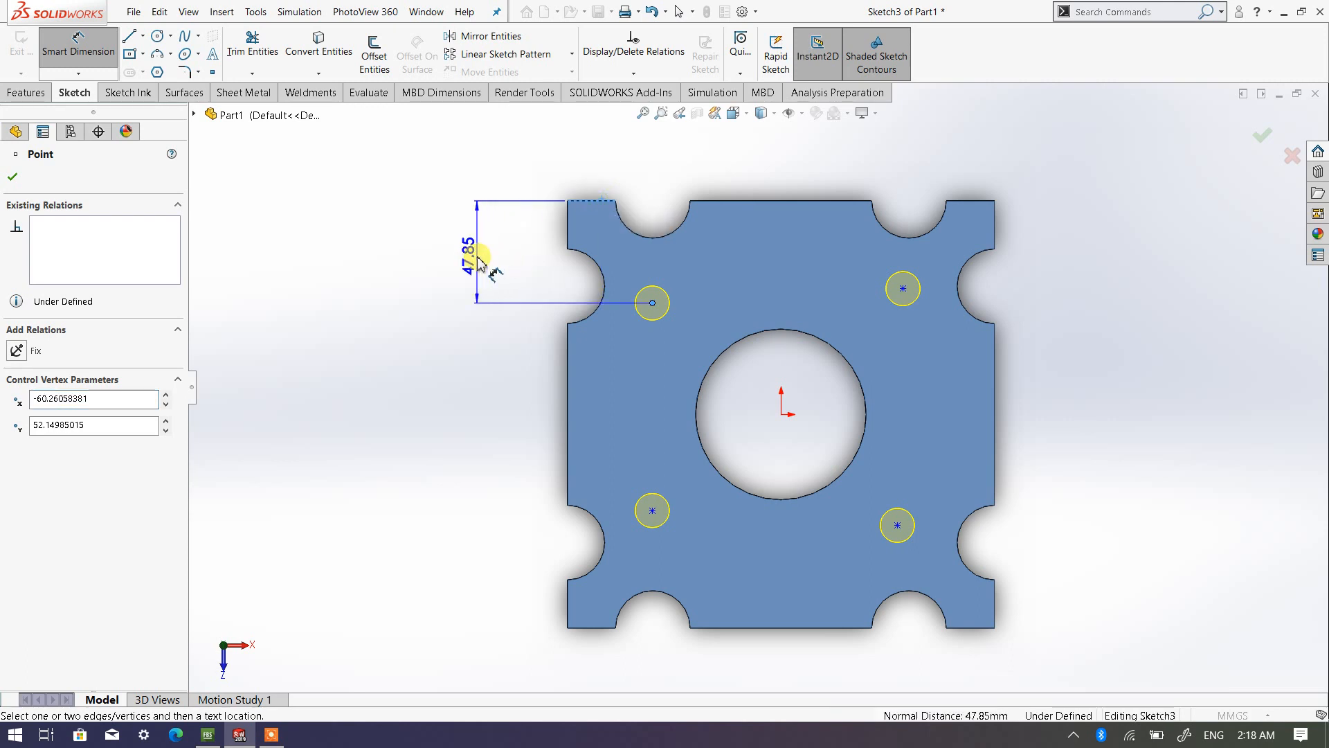
click(479, 267)
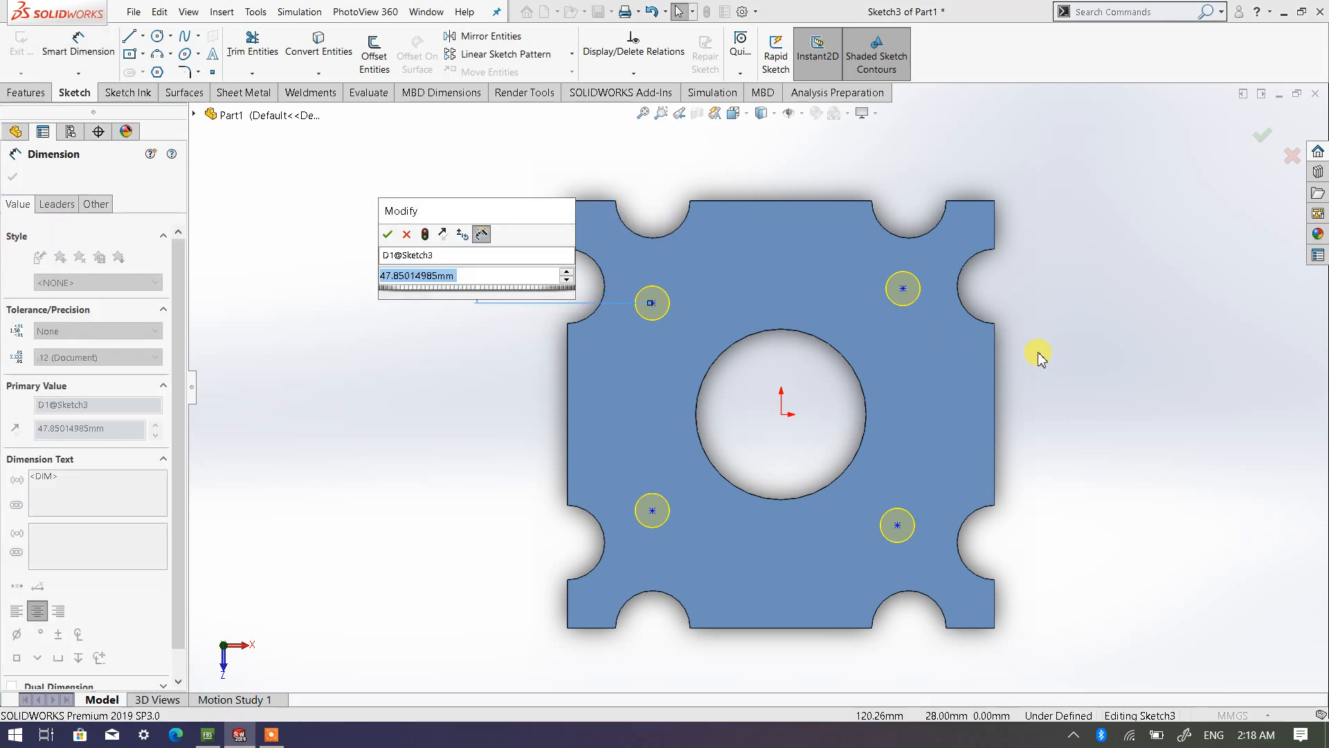
text(45)
click(388, 234)
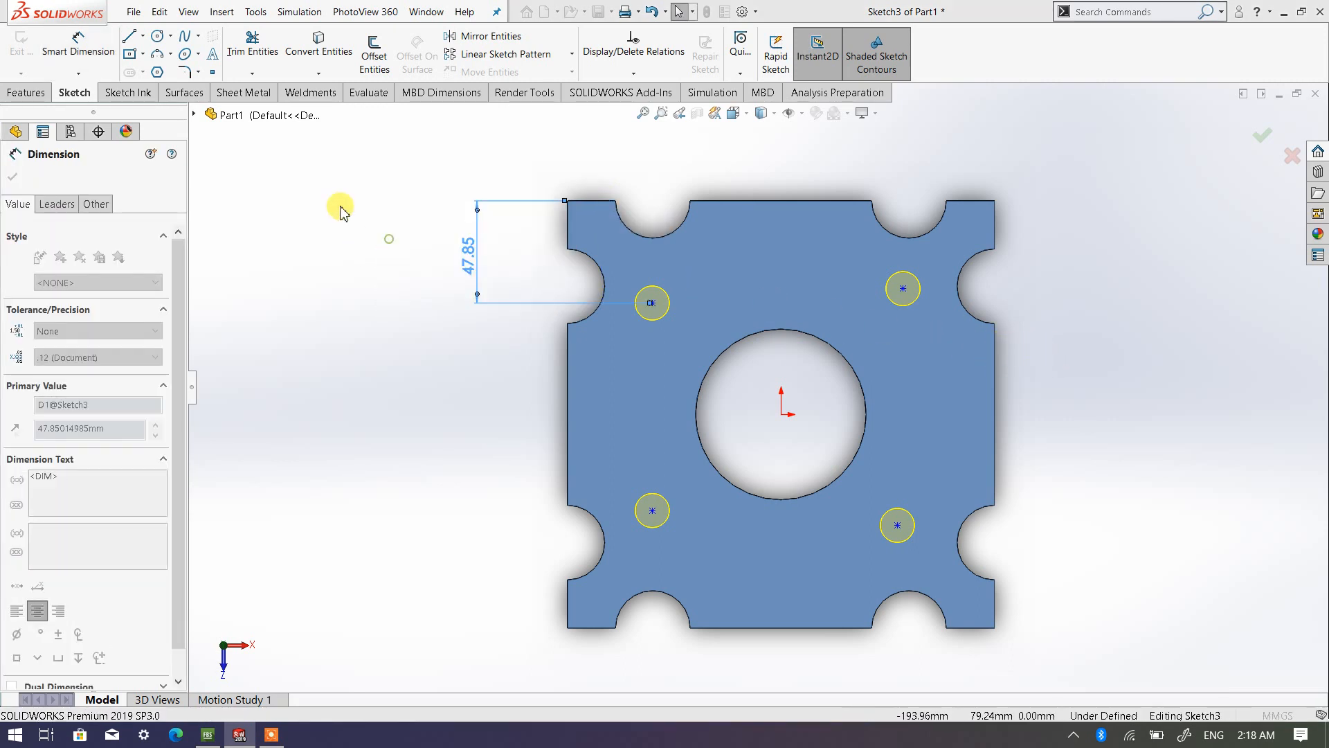
Step: Dimension the upper-left hole centre 45 mm from the block's left edge
click(652, 297)
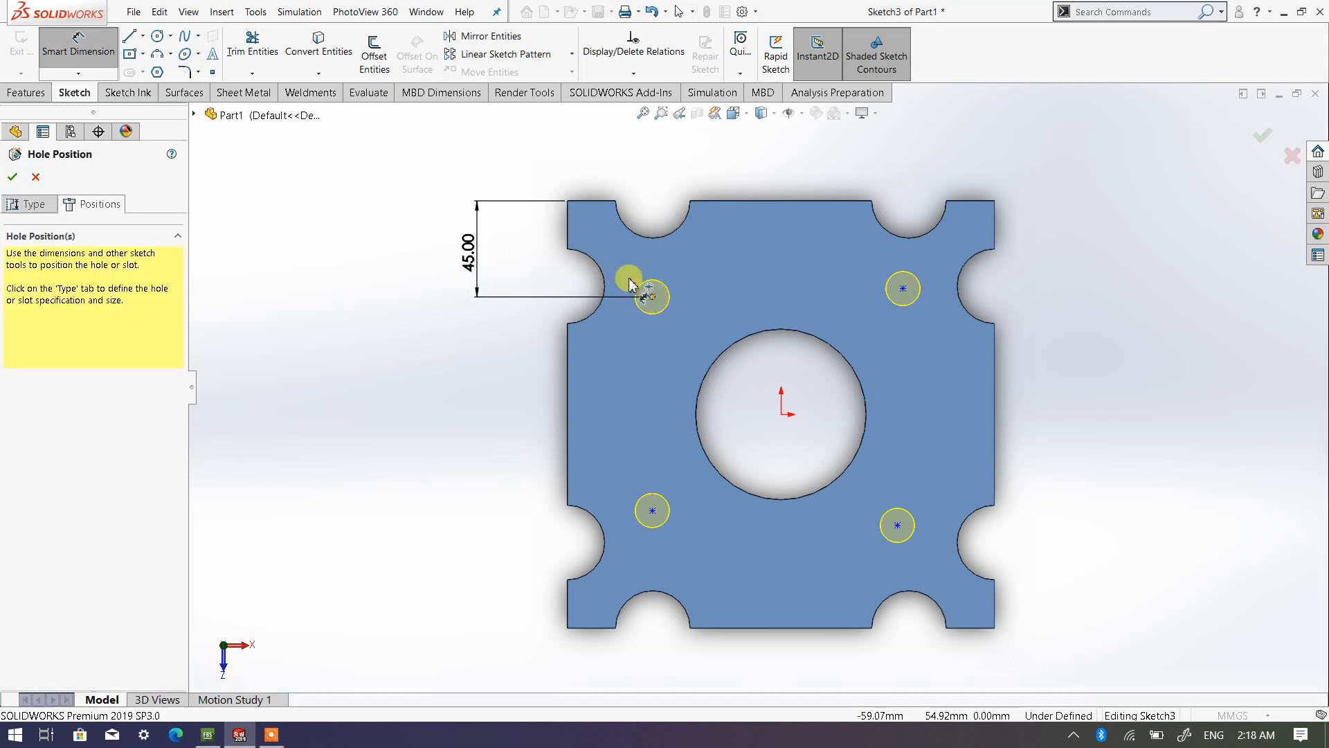
click(568, 232)
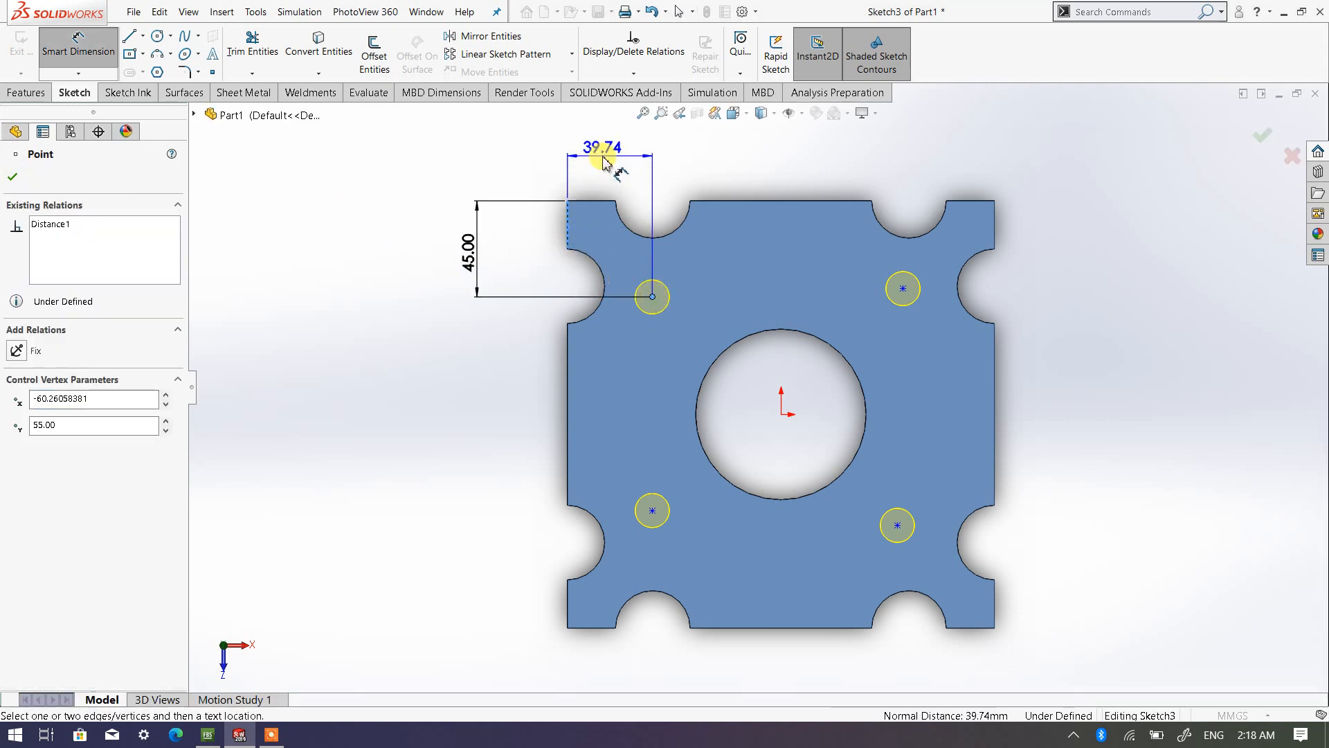
click(602, 161)
text(45)
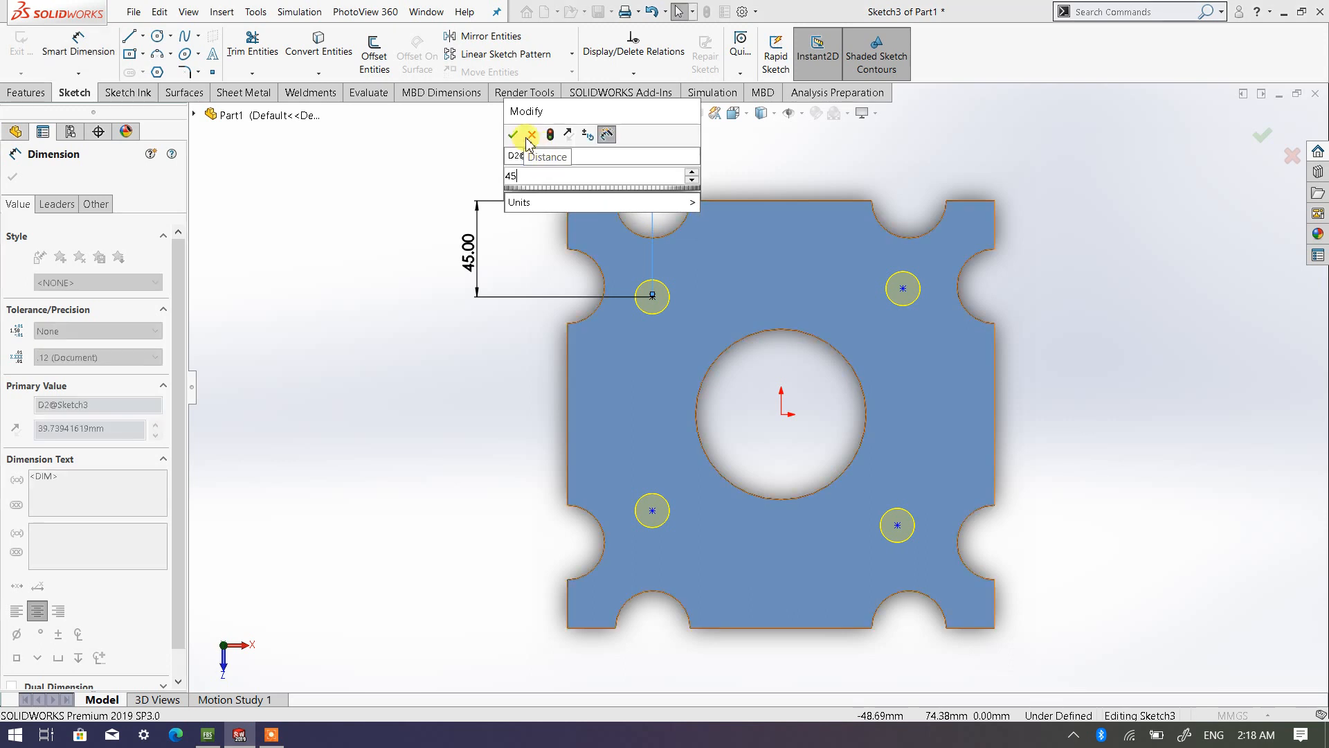
key(Return)
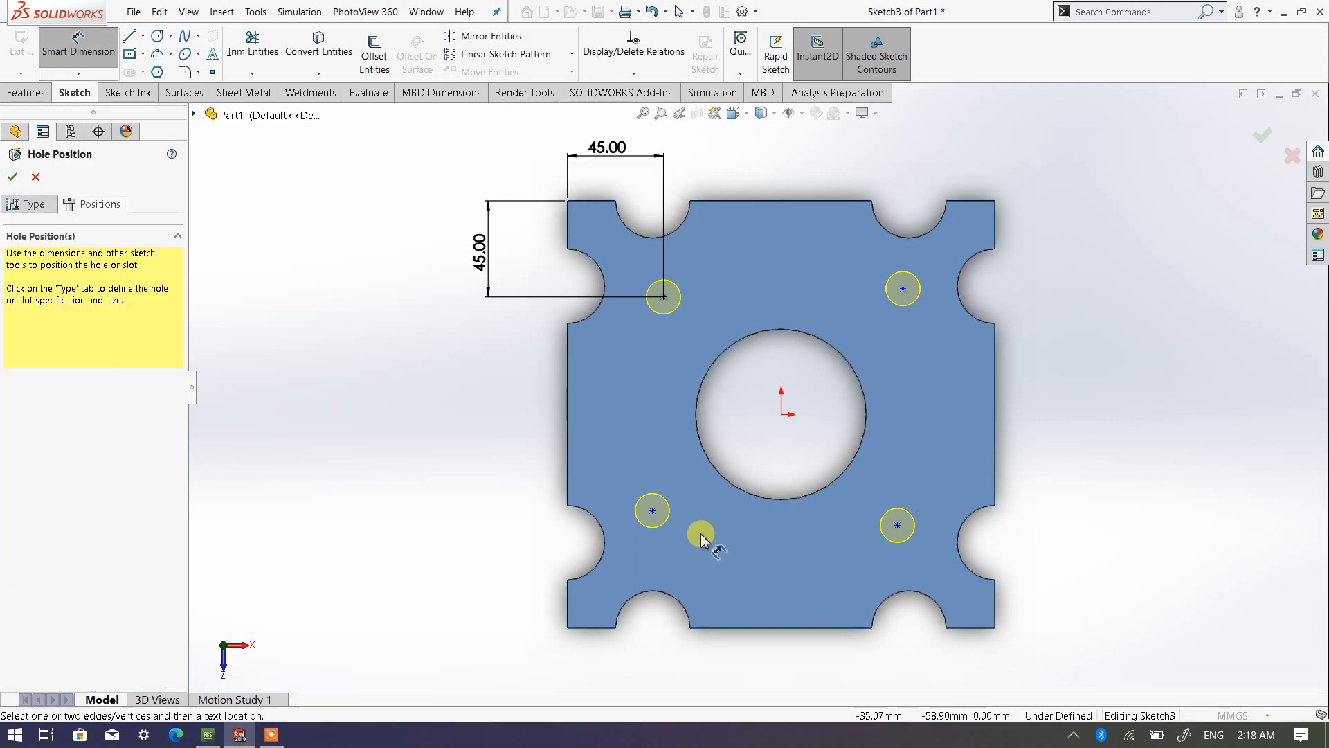
Step: Dimension the lower-left hole centre 45 mm from the block's lower edge
click(653, 512)
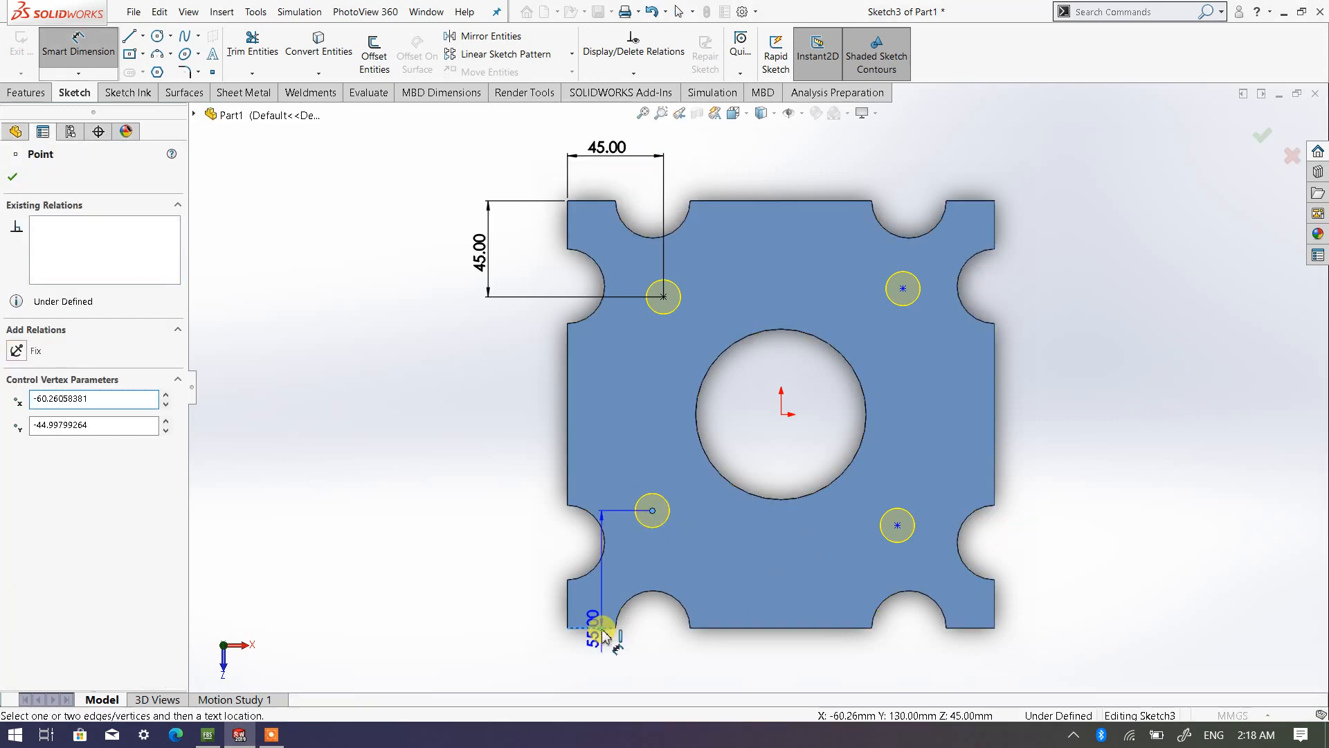
click(473, 568)
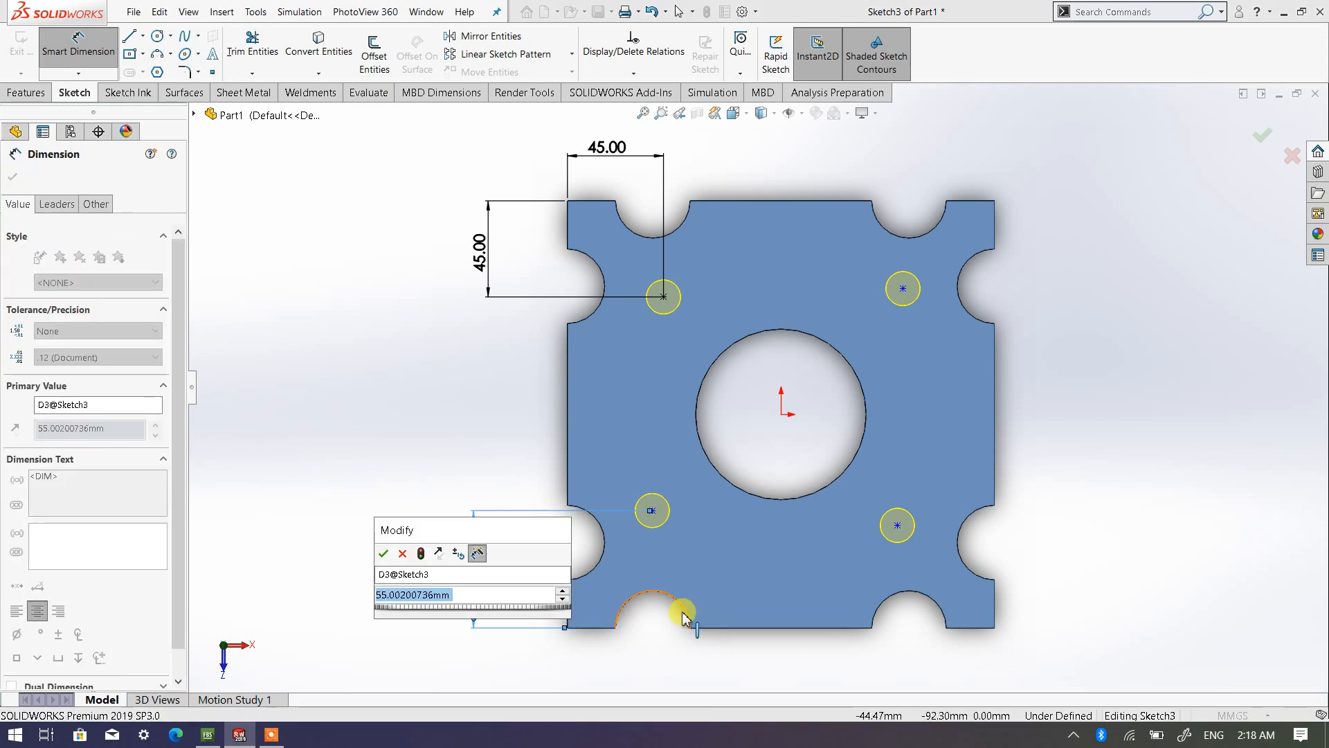
text(45)
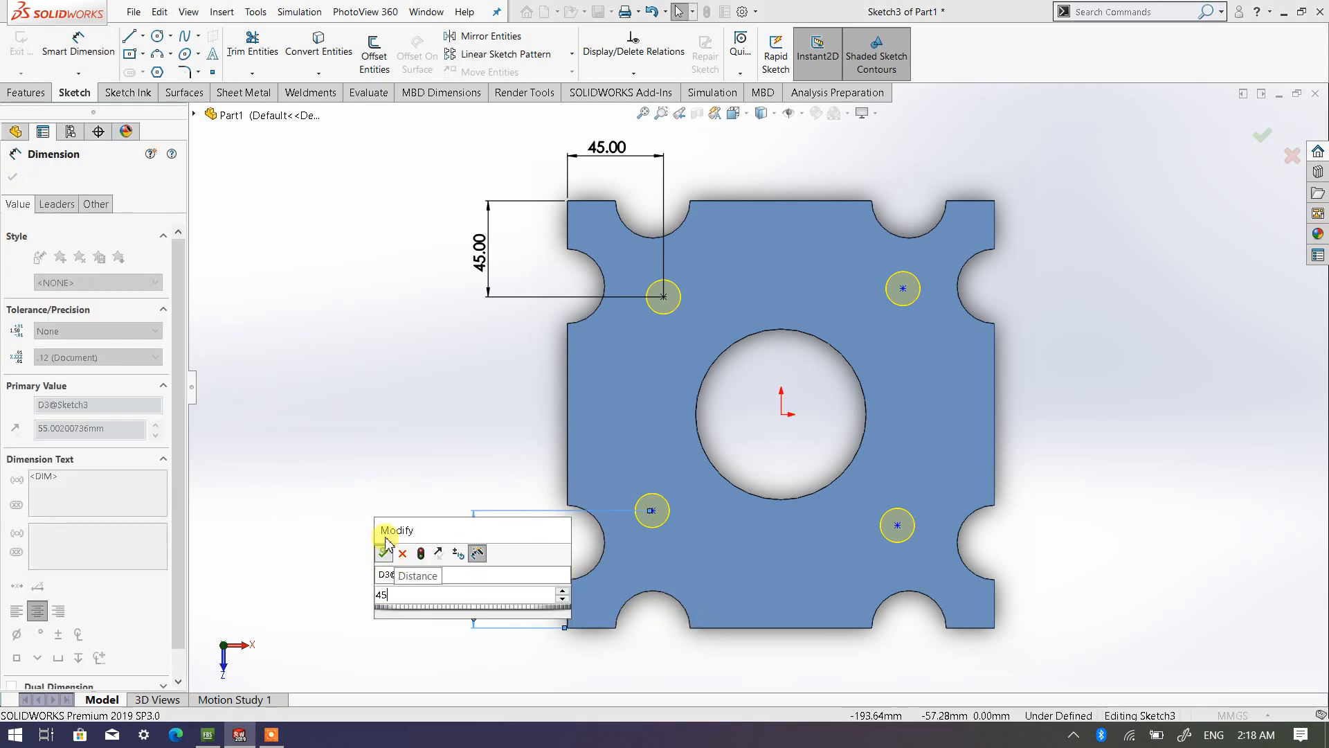
click(384, 547)
Step: Dimension the lower-left hole centre 45 mm from the block's left edge, and leave the dimension tool
scroll(647, 549, down, 3)
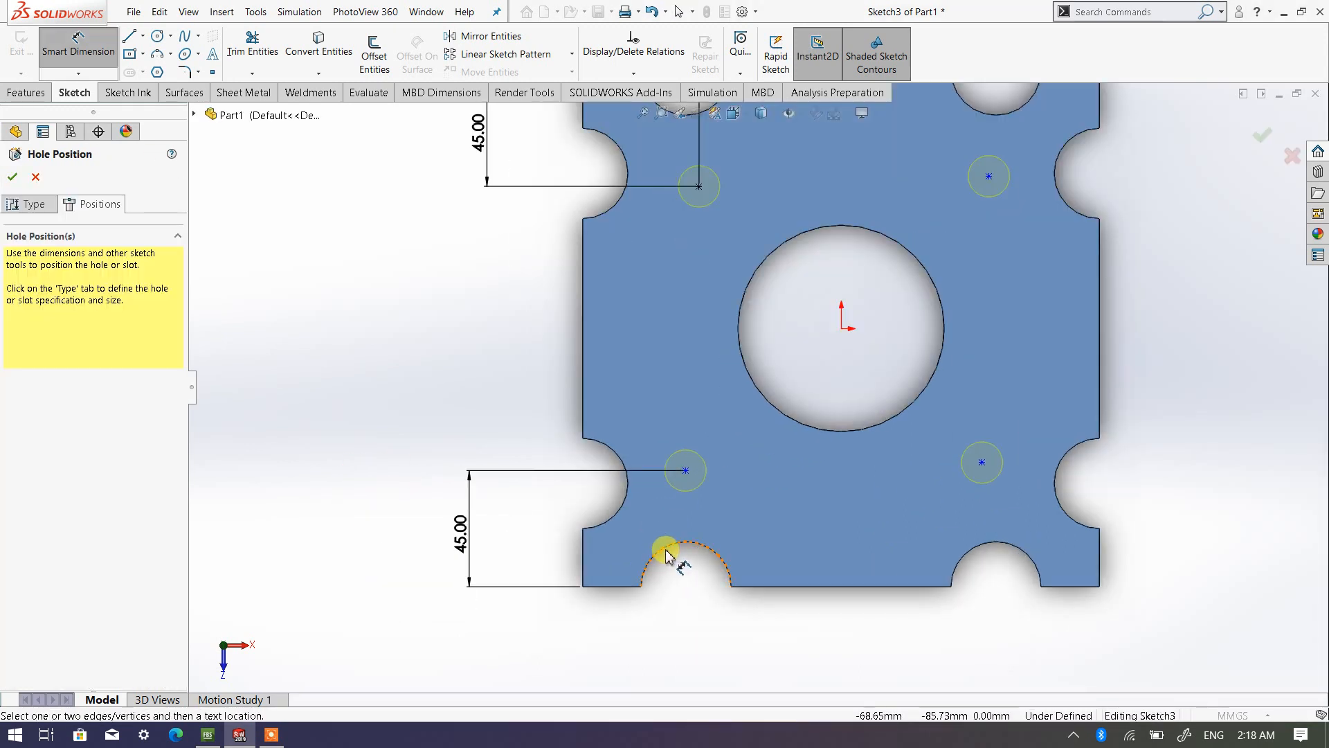
click(686, 470)
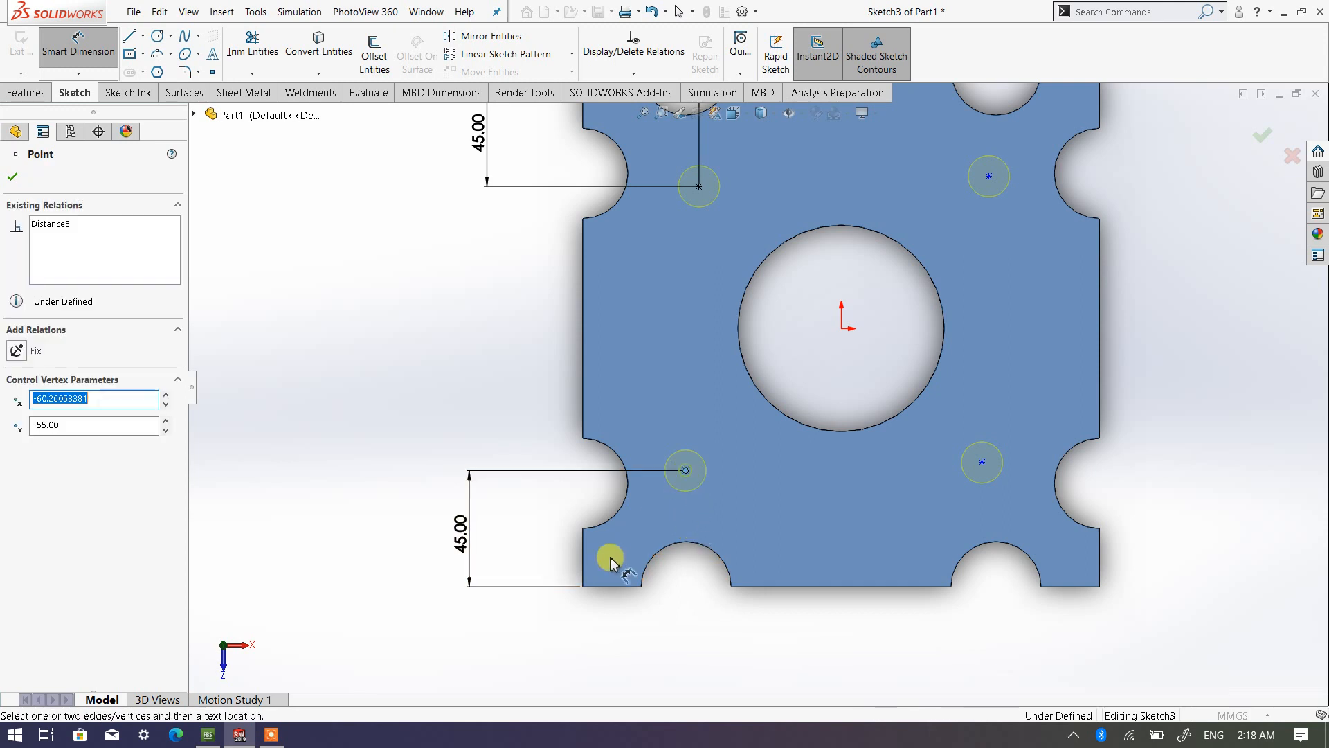
click(585, 571)
click(647, 635)
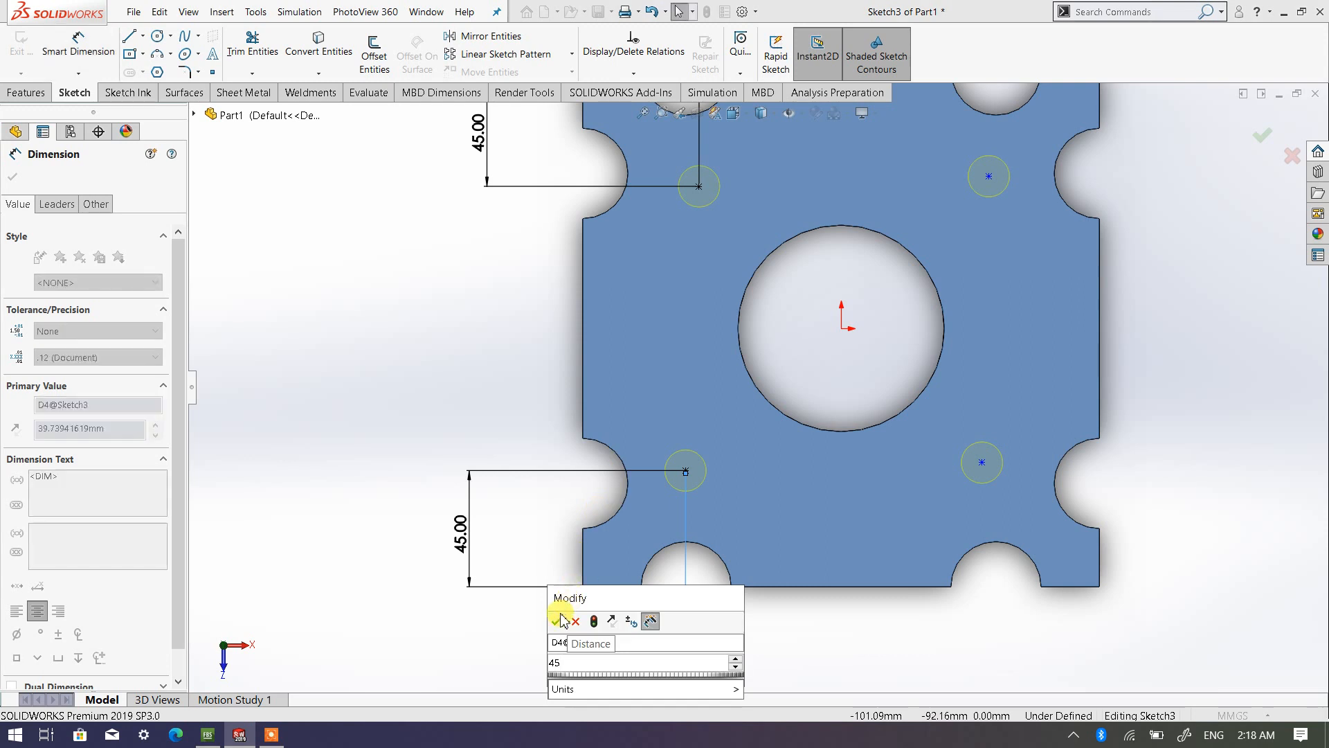
click(558, 615)
right_click(445, 368)
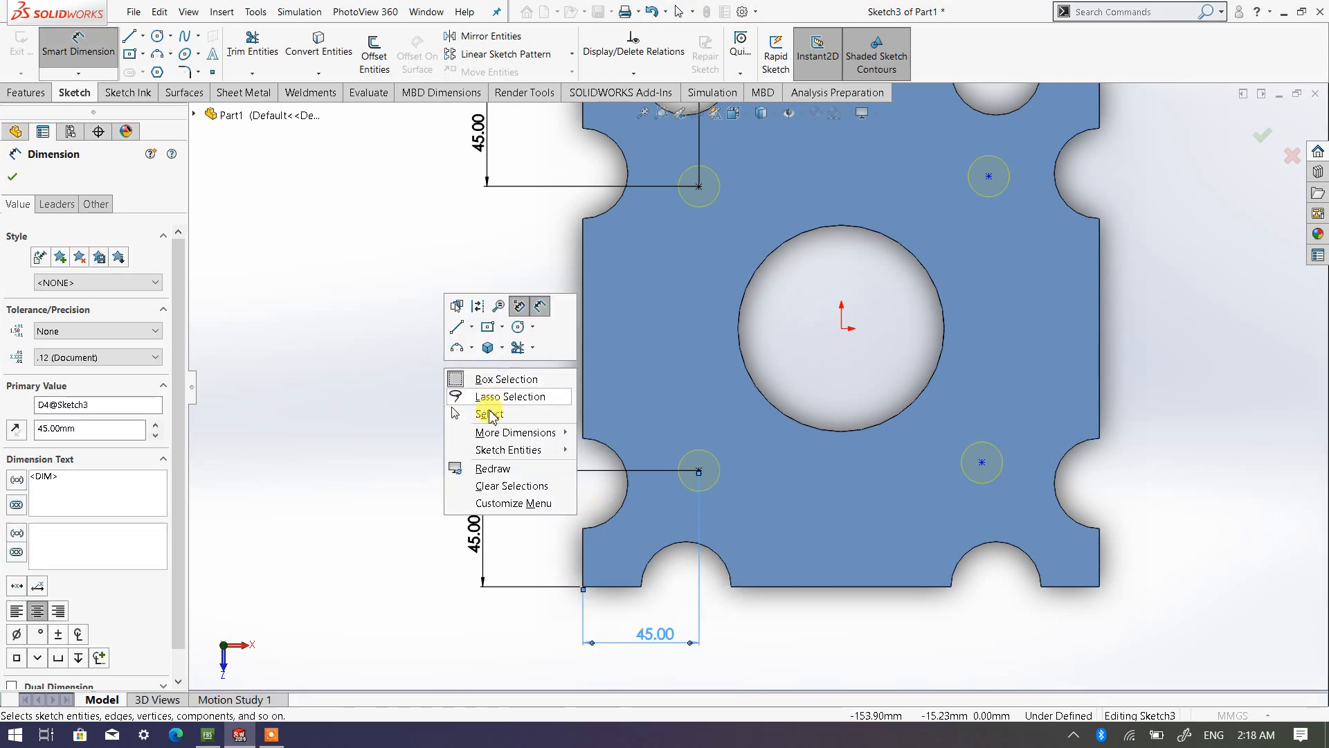
click(487, 415)
Step: Add a Horizontal relation between the lower-left and lower-right hole centres
scroll(1070, 467, up, 1)
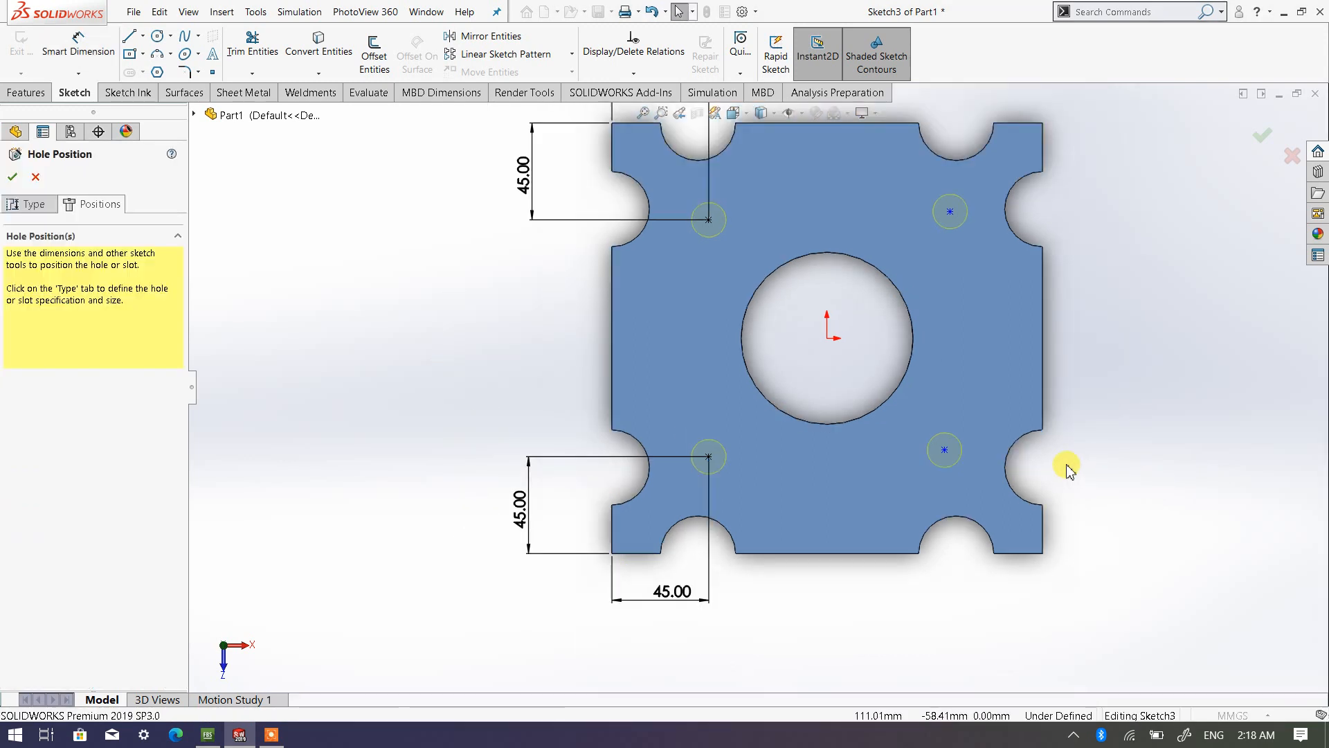
scroll(1069, 467, down, 1)
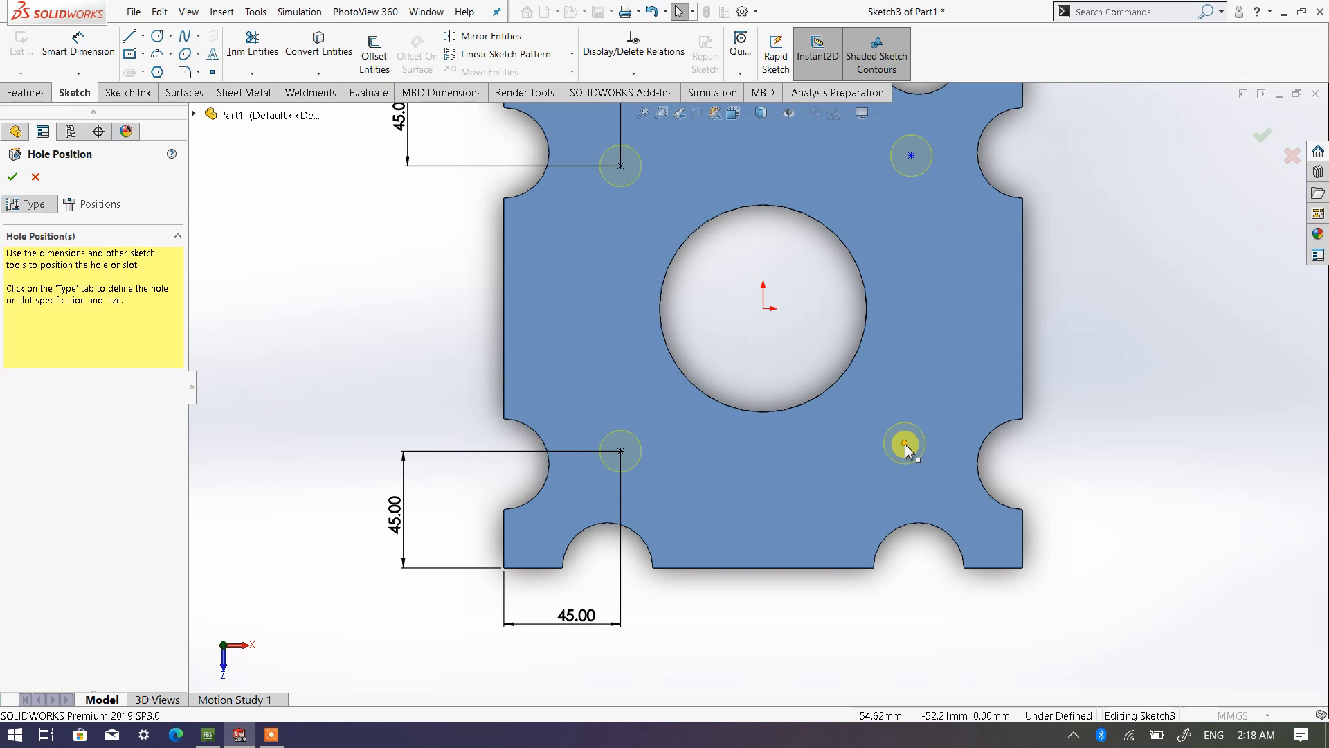
click(620, 453)
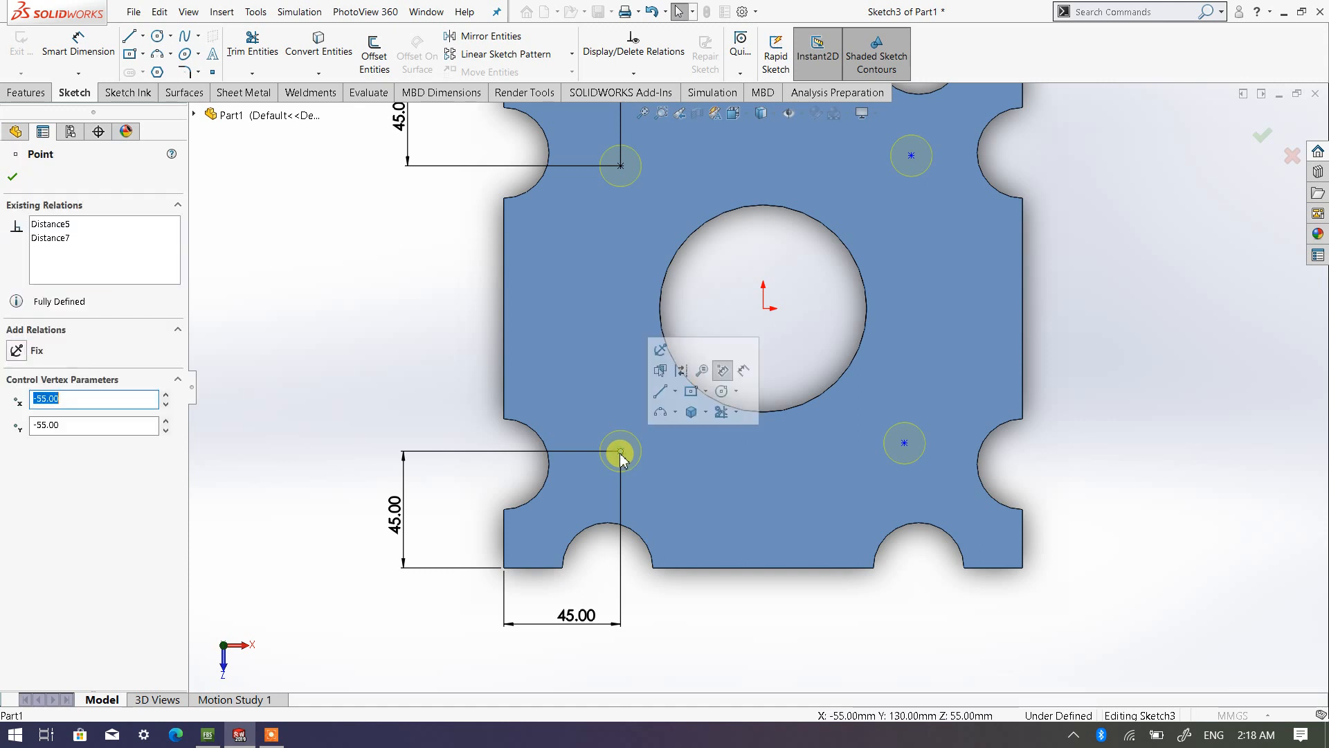
ctrl+click(905, 447)
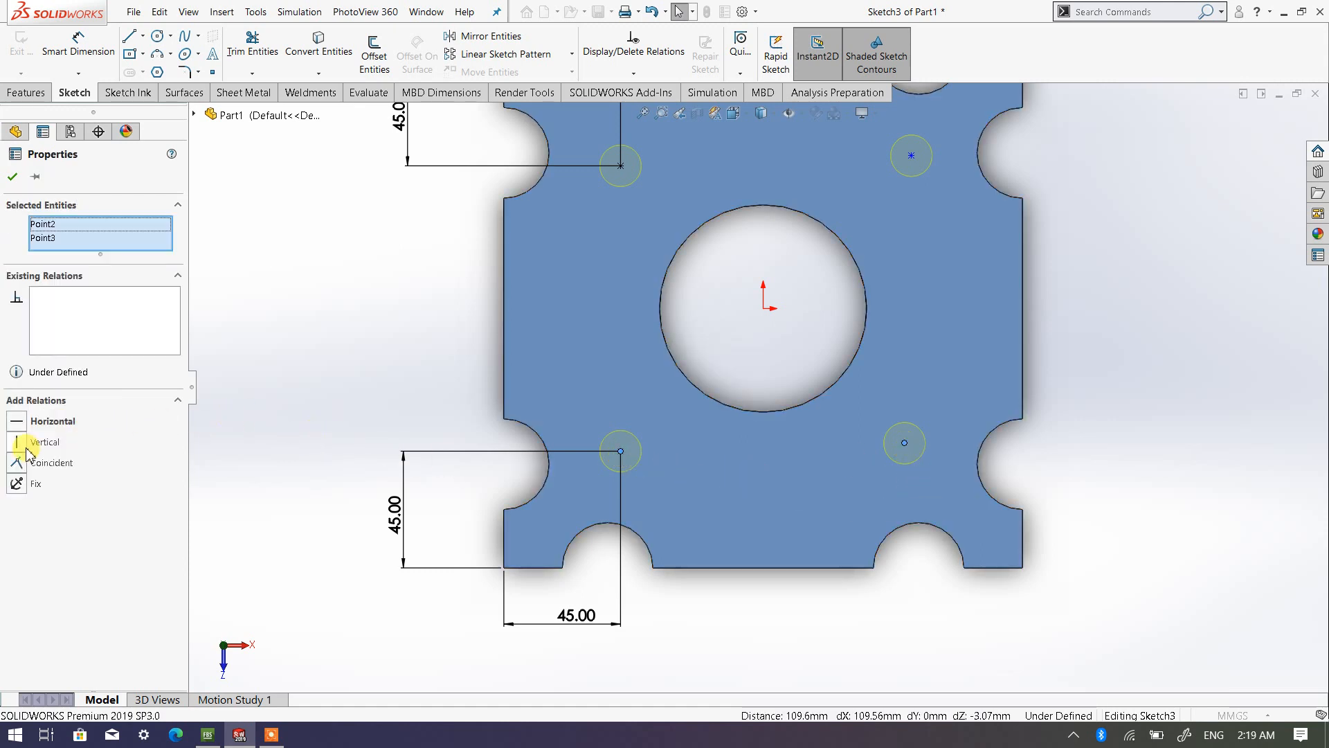
click(19, 423)
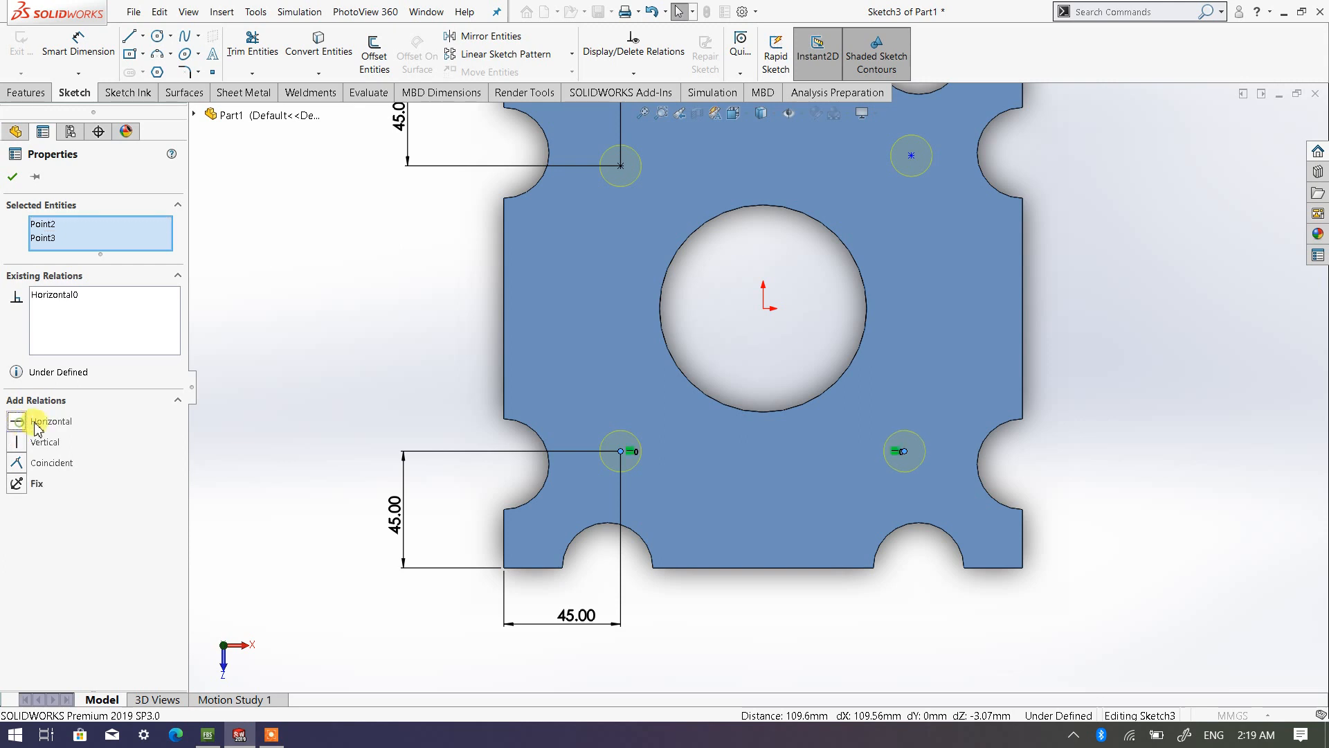
click(14, 176)
Step: Add a Horizontal relation between the upper-left and upper-right hole centres
key(f)
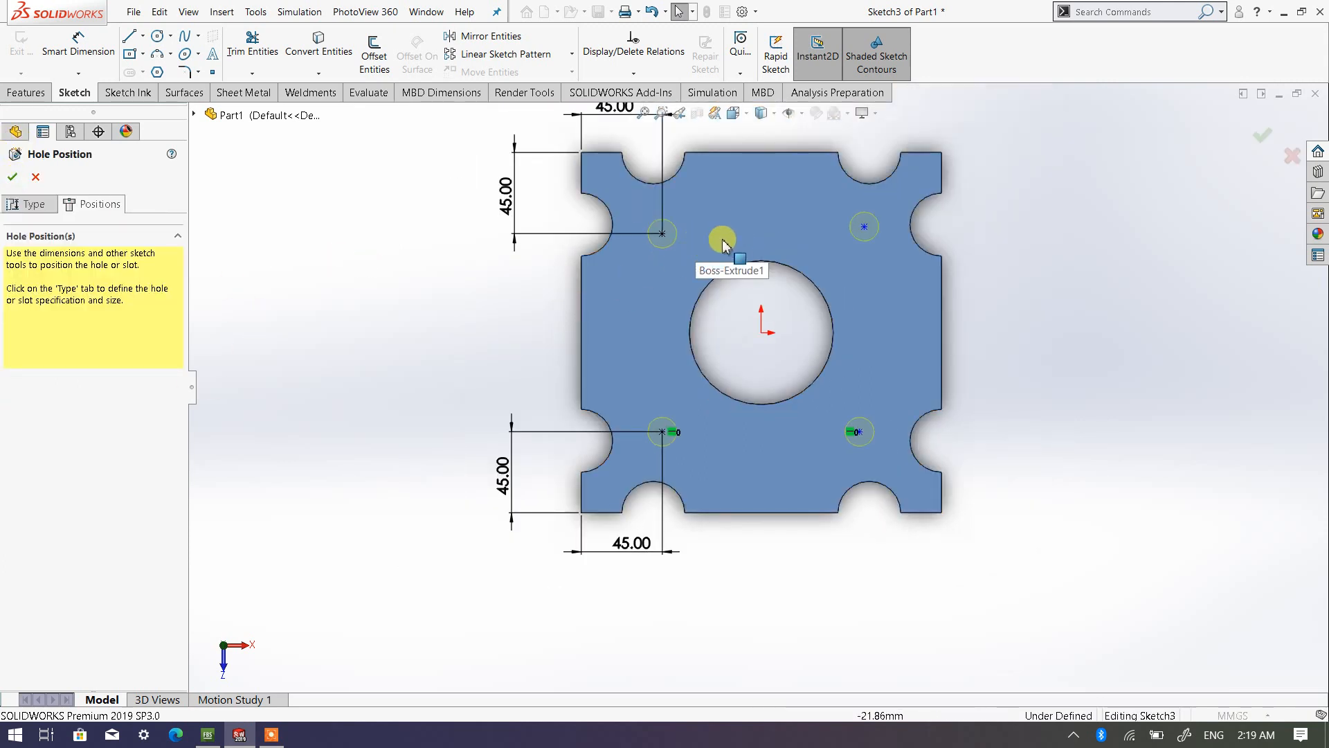
scroll(724, 242, down, 3)
click(638, 245)
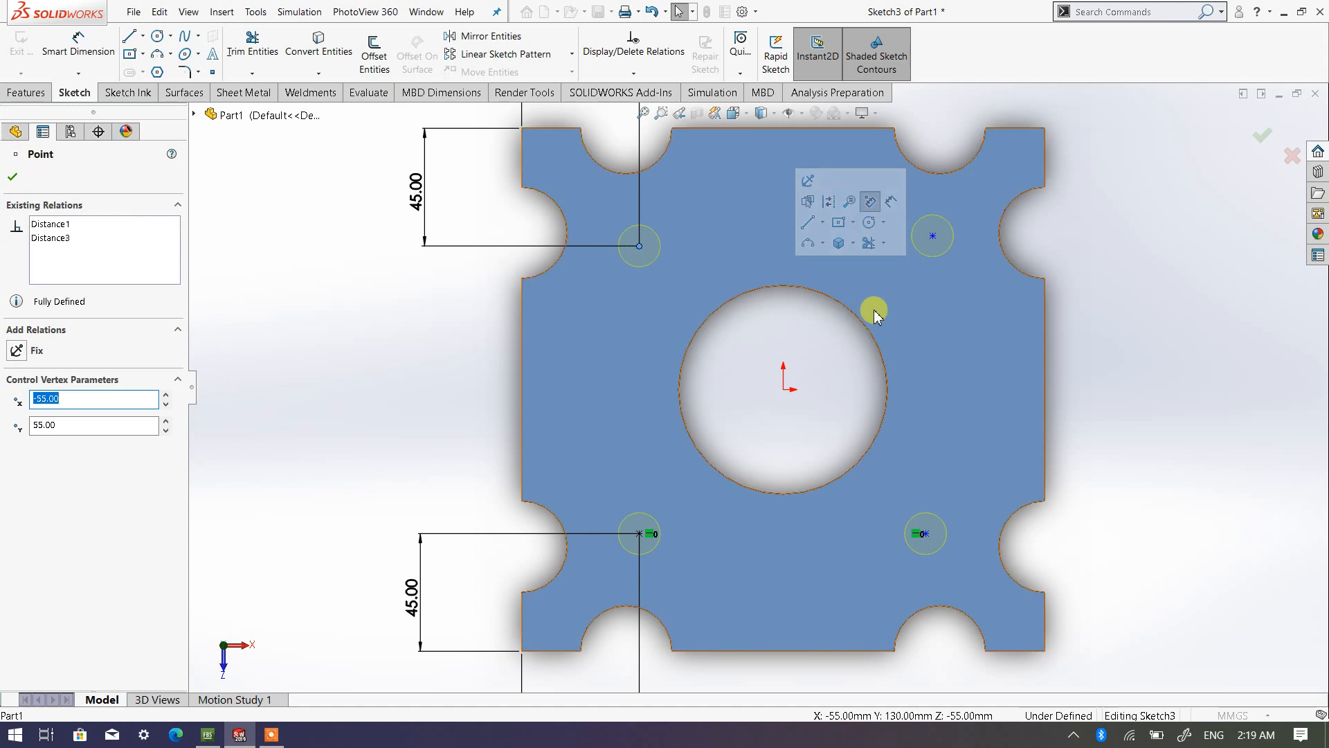
ctrl+click(933, 236)
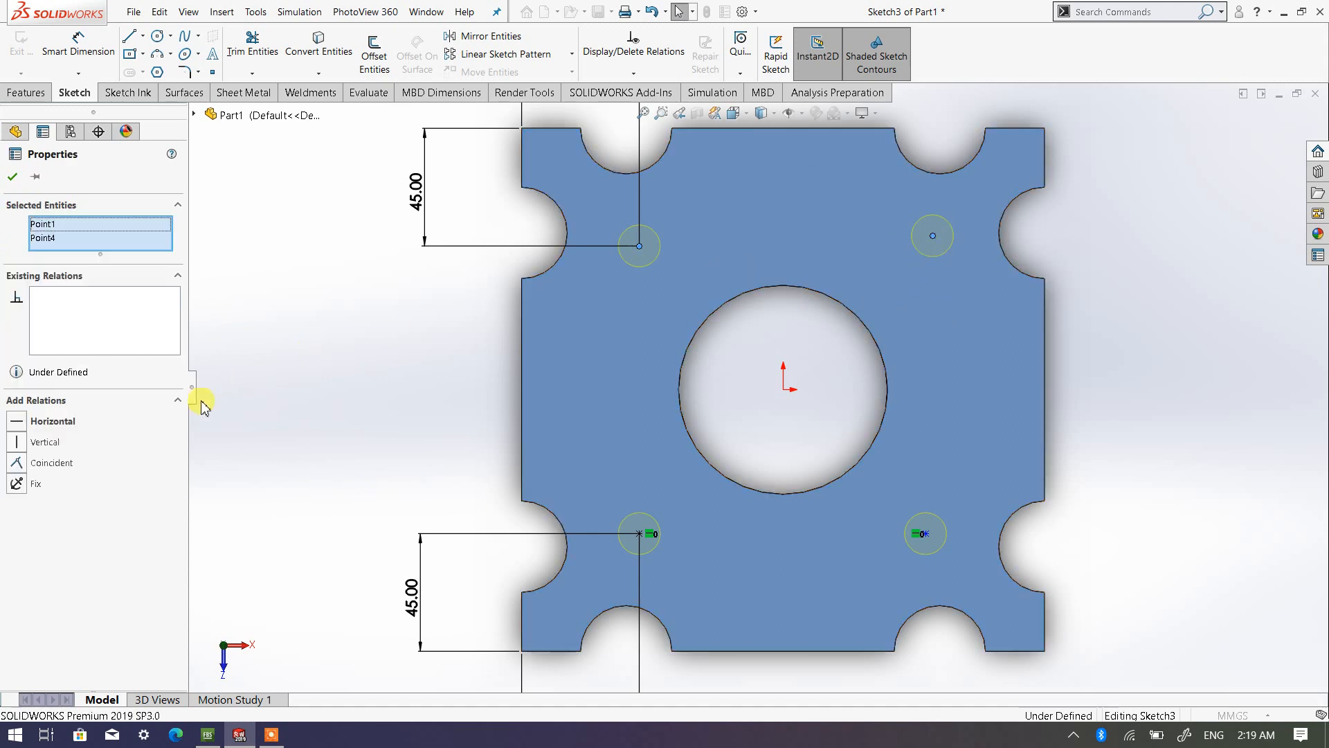
click(14, 177)
key(f)
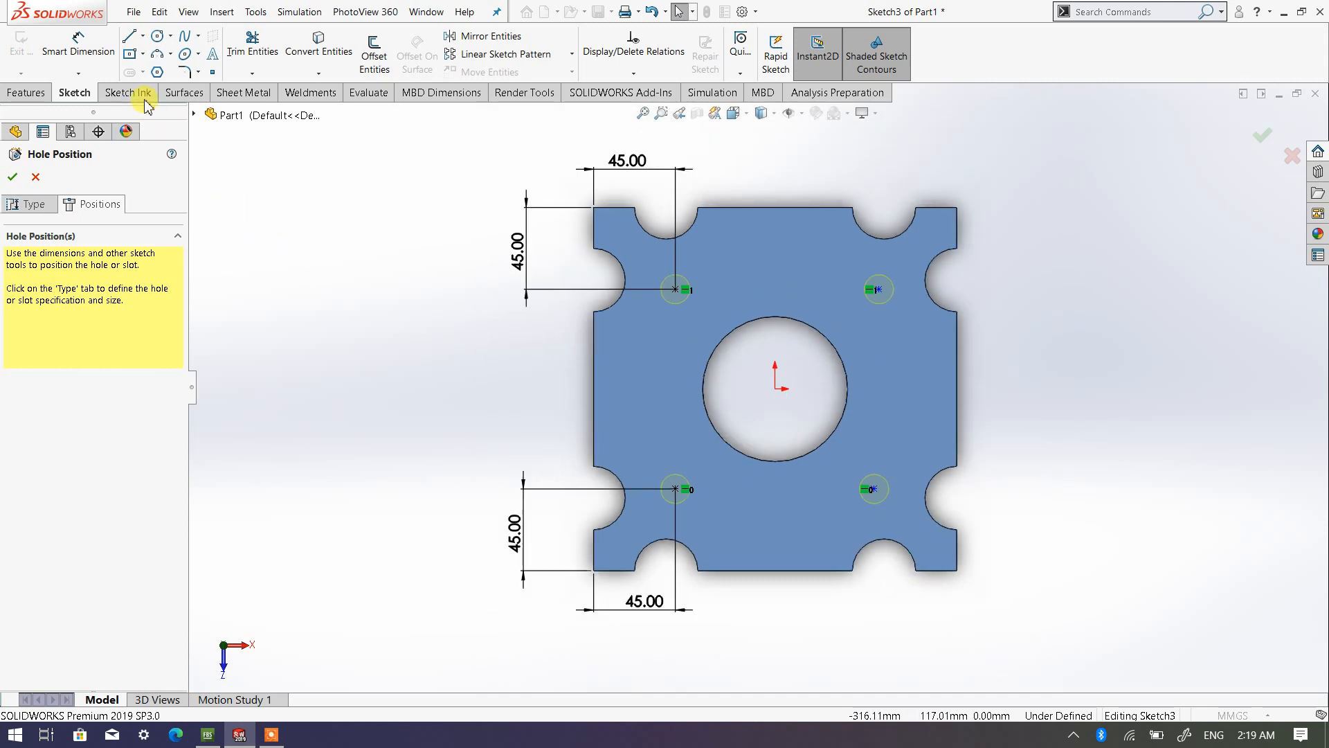
click(78, 47)
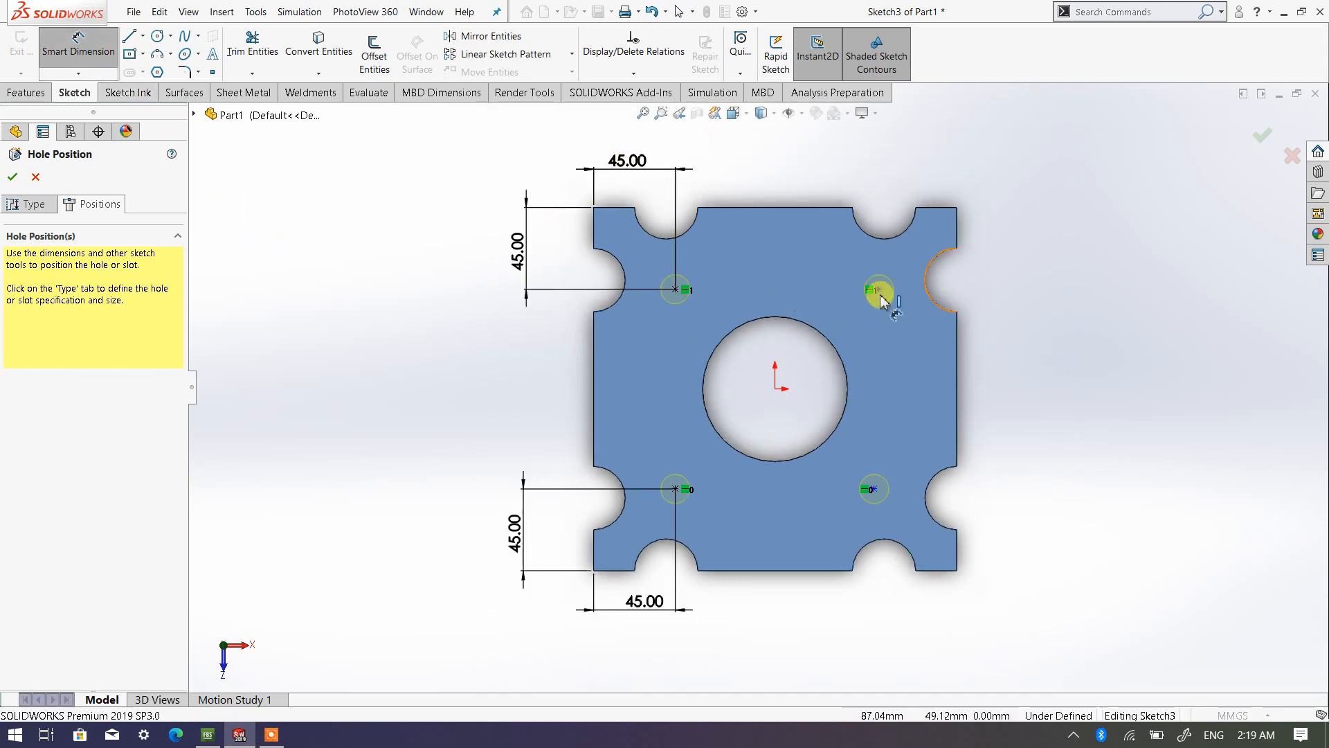
click(675, 289)
click(878, 289)
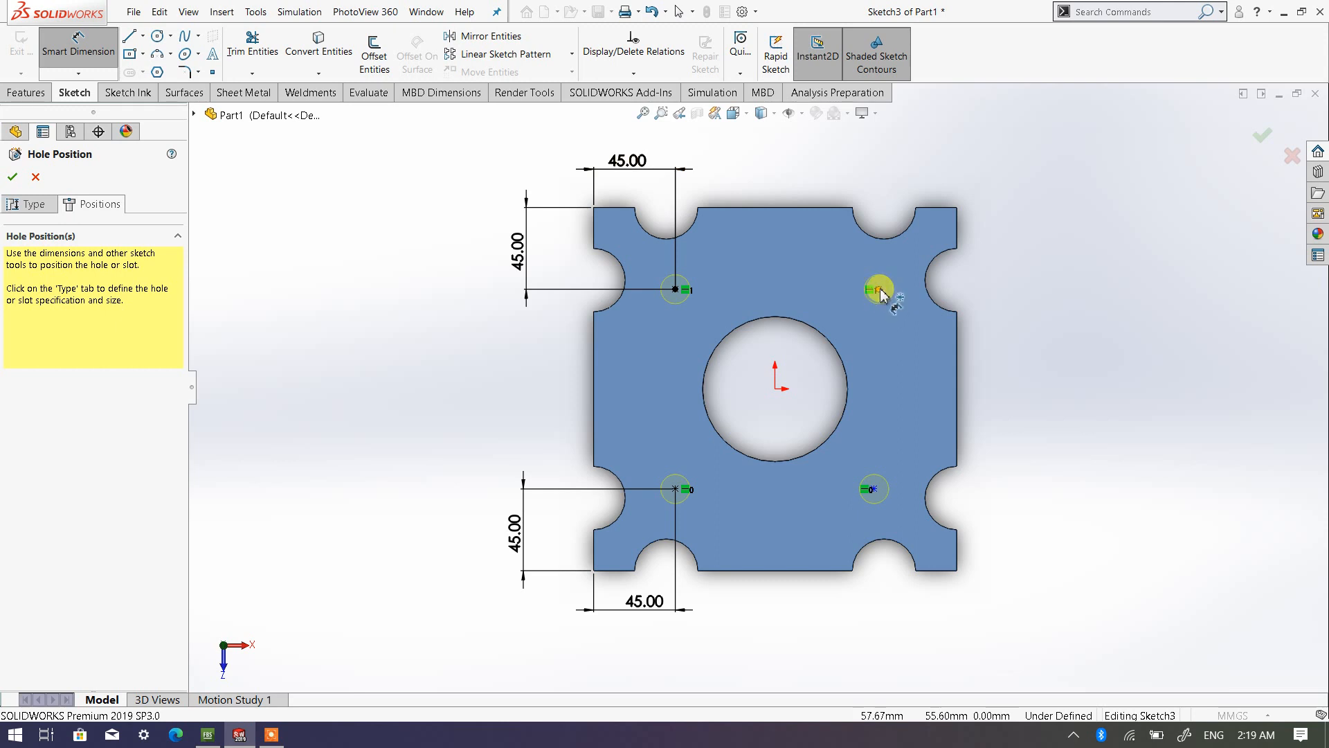
click(878, 290)
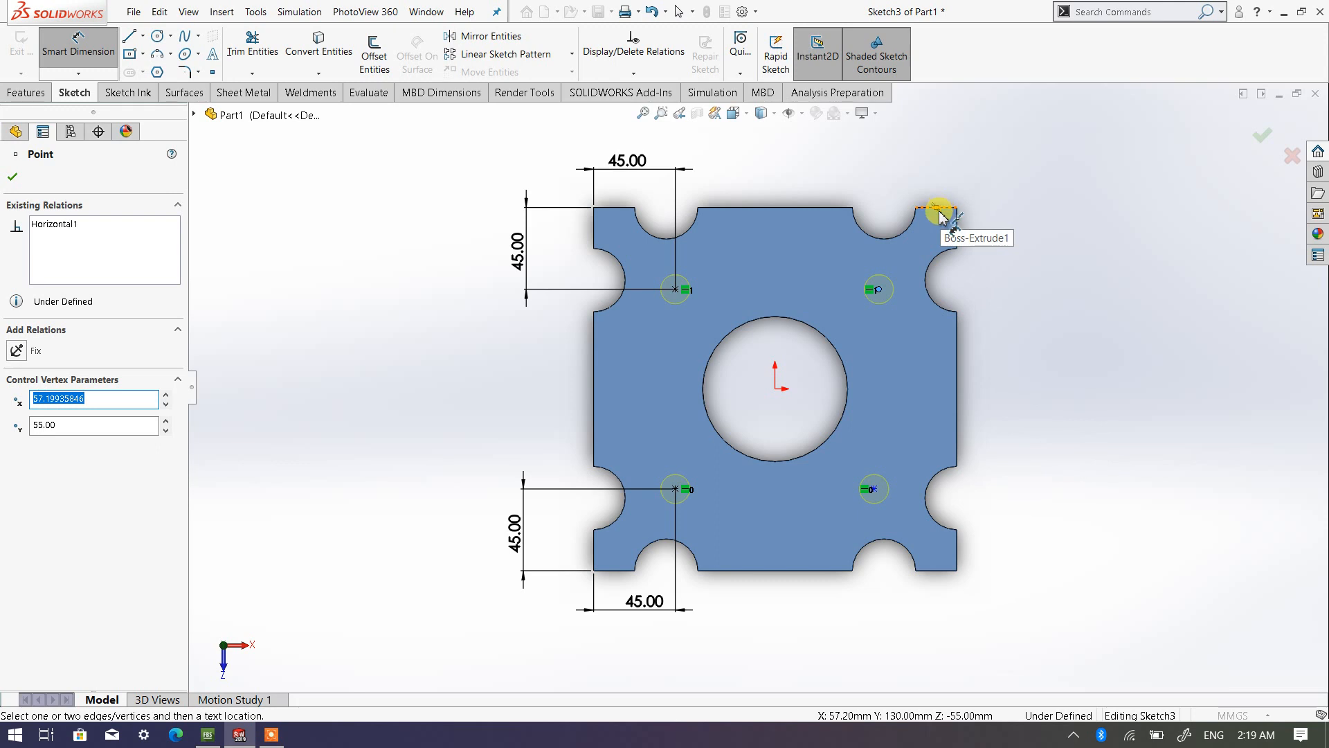
click(947, 209)
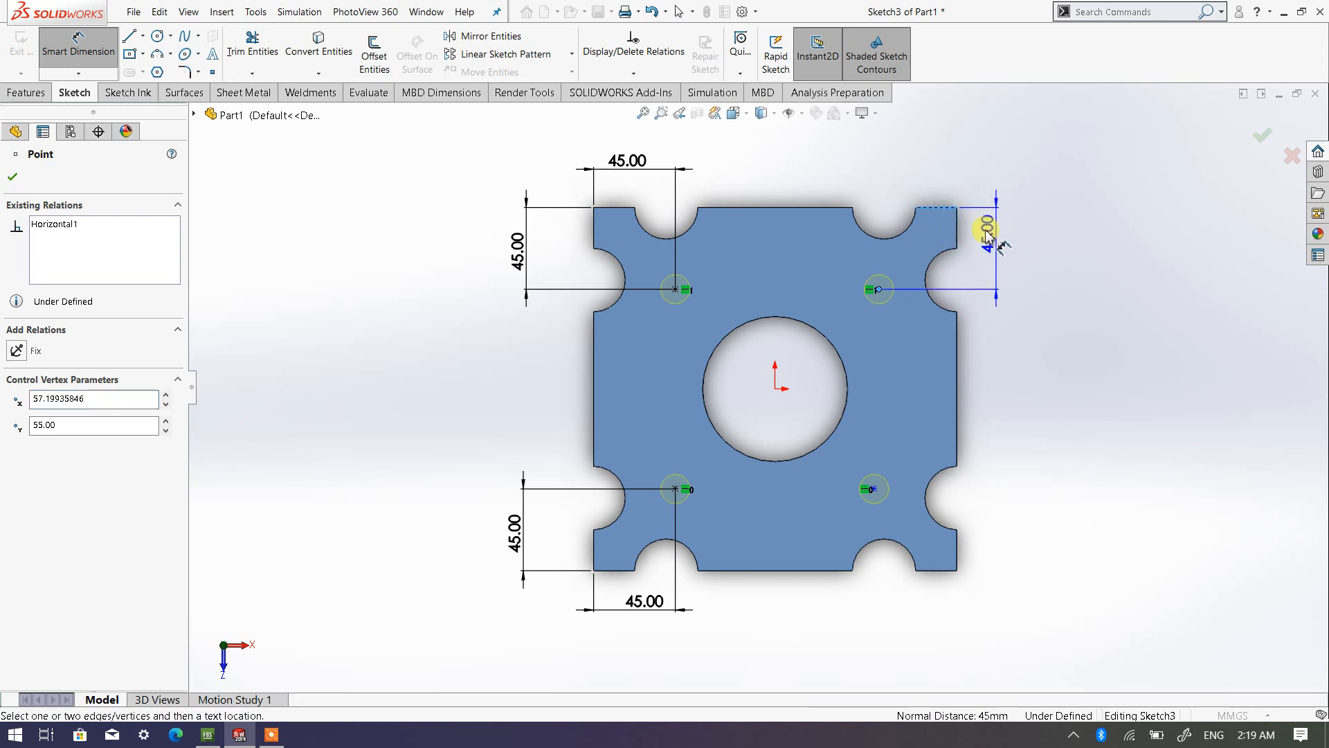
click(661, 155)
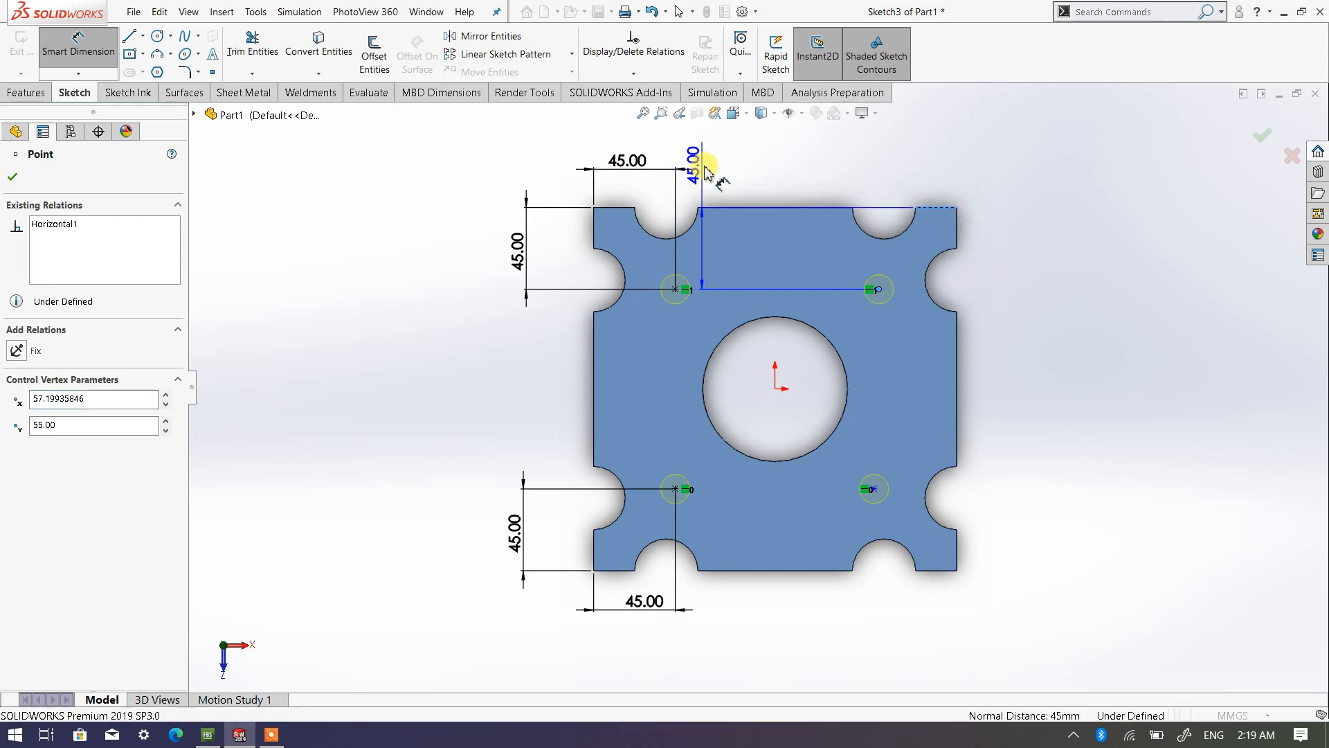
Step: Dimension the upper-right hole centre 45 mm from the block's right edge, and leave the dimension tool
click(879, 289)
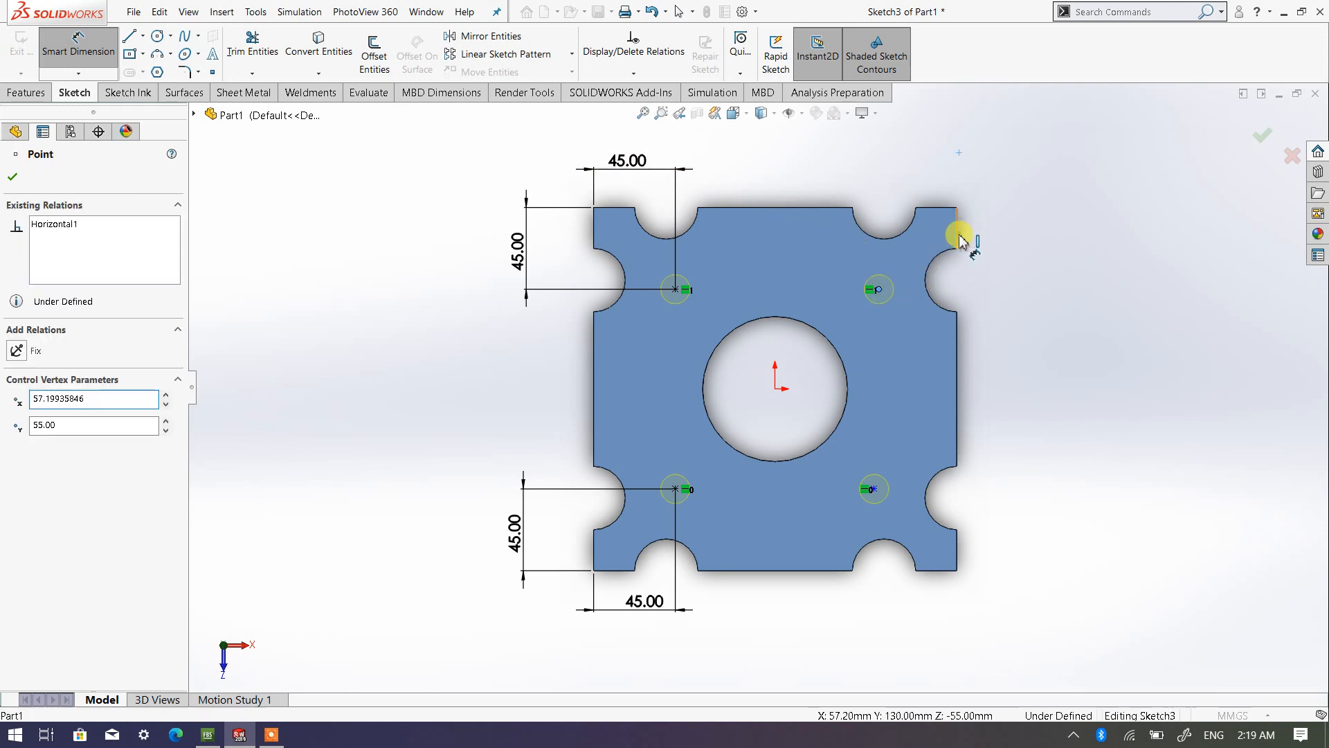
click(957, 237)
click(920, 169)
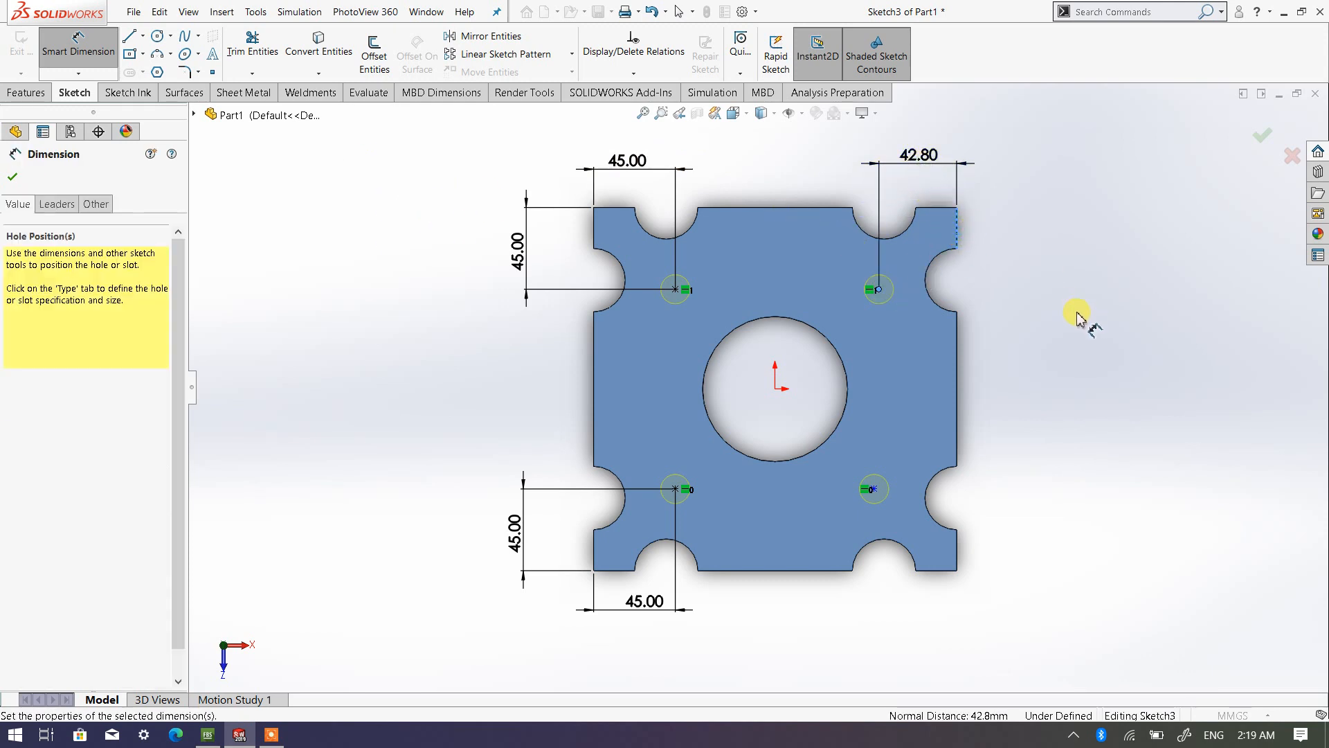
text(45)
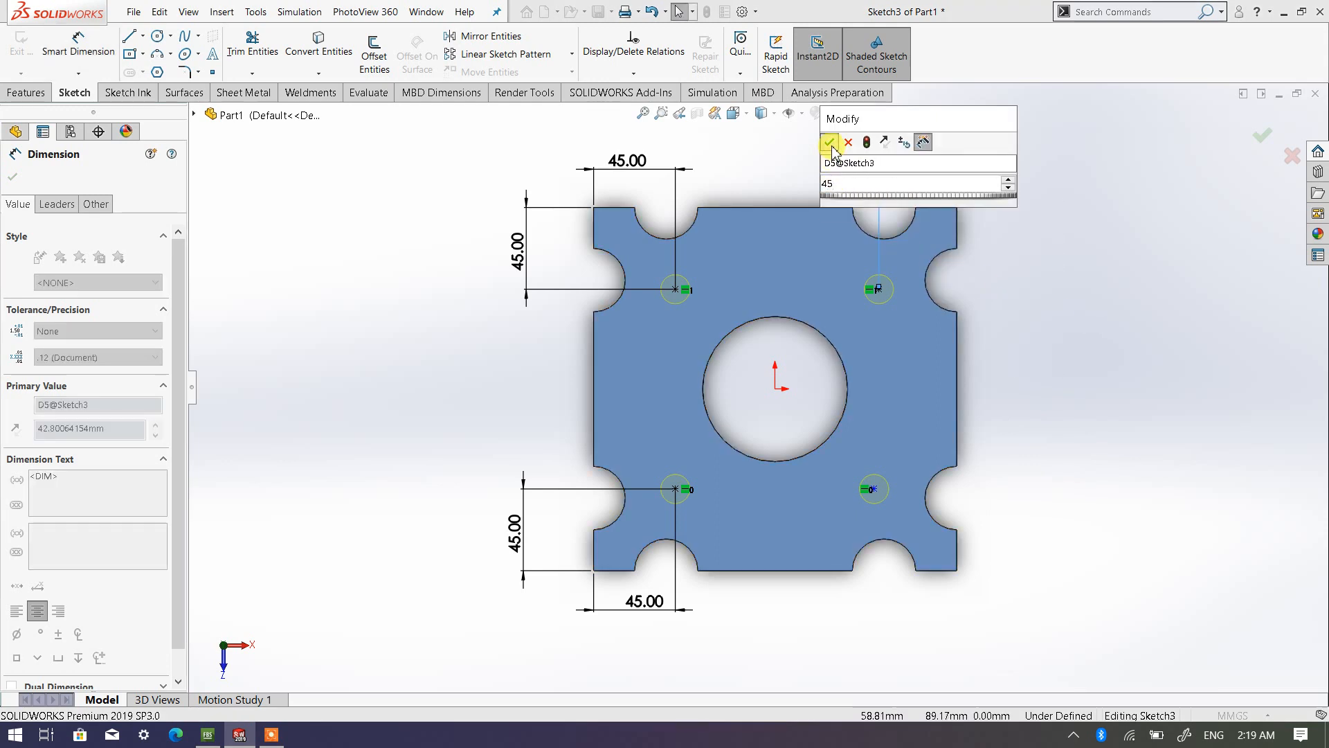
click(829, 142)
right_click(354, 263)
click(365, 263)
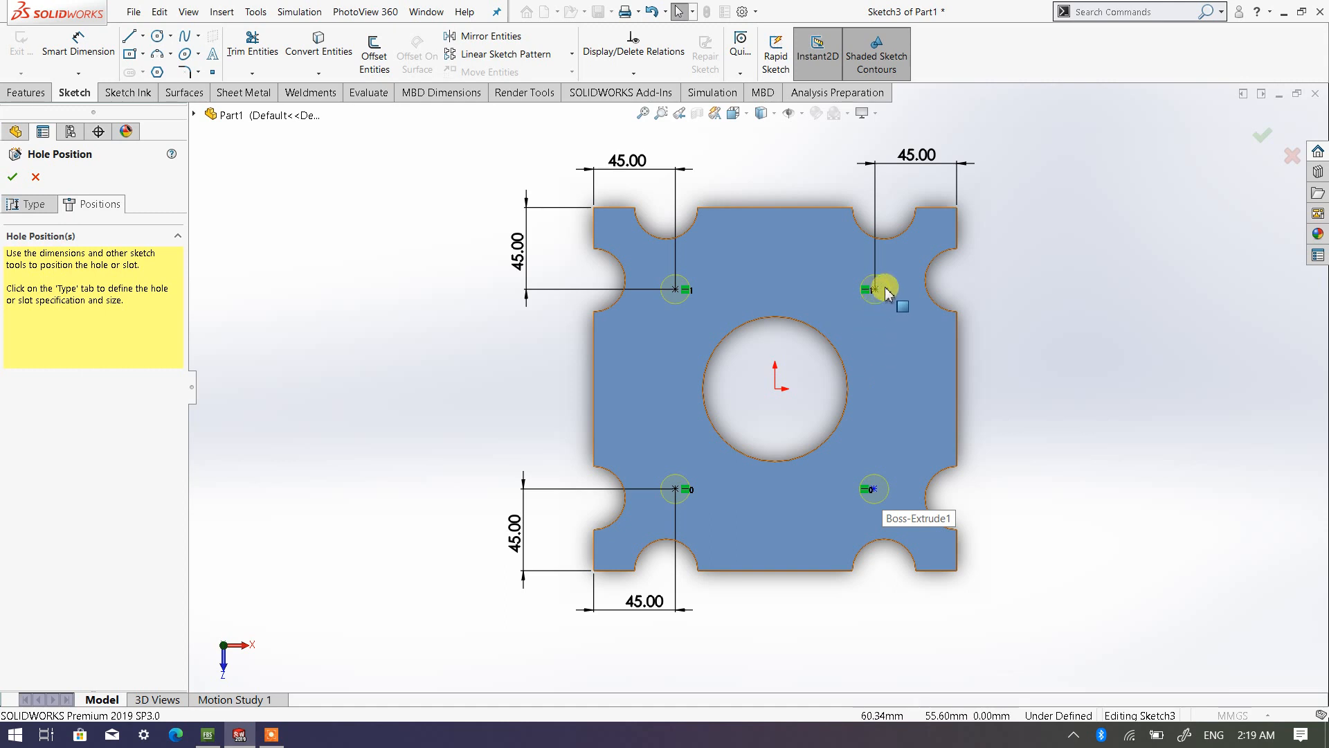
Step: Add a Vertical relation between the upper-right and lower-right hole centres
click(875, 289)
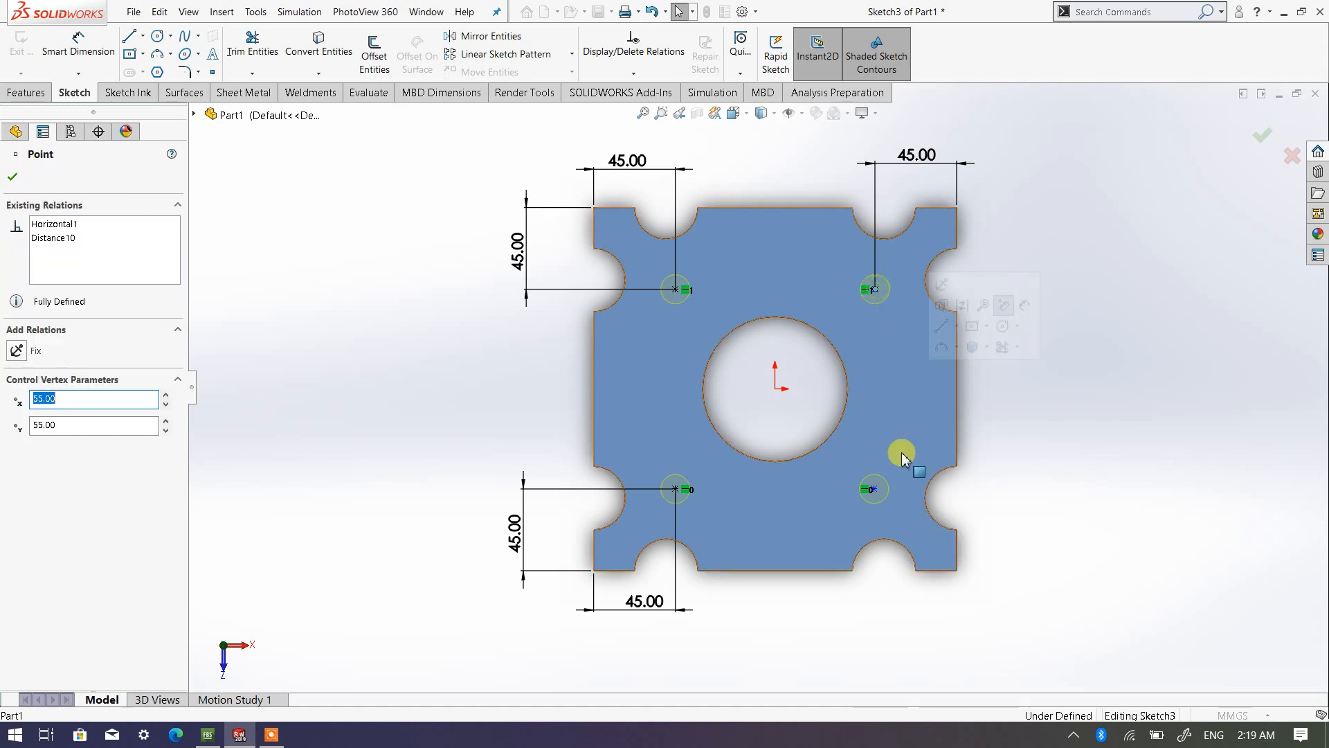
ctrl+click(874, 490)
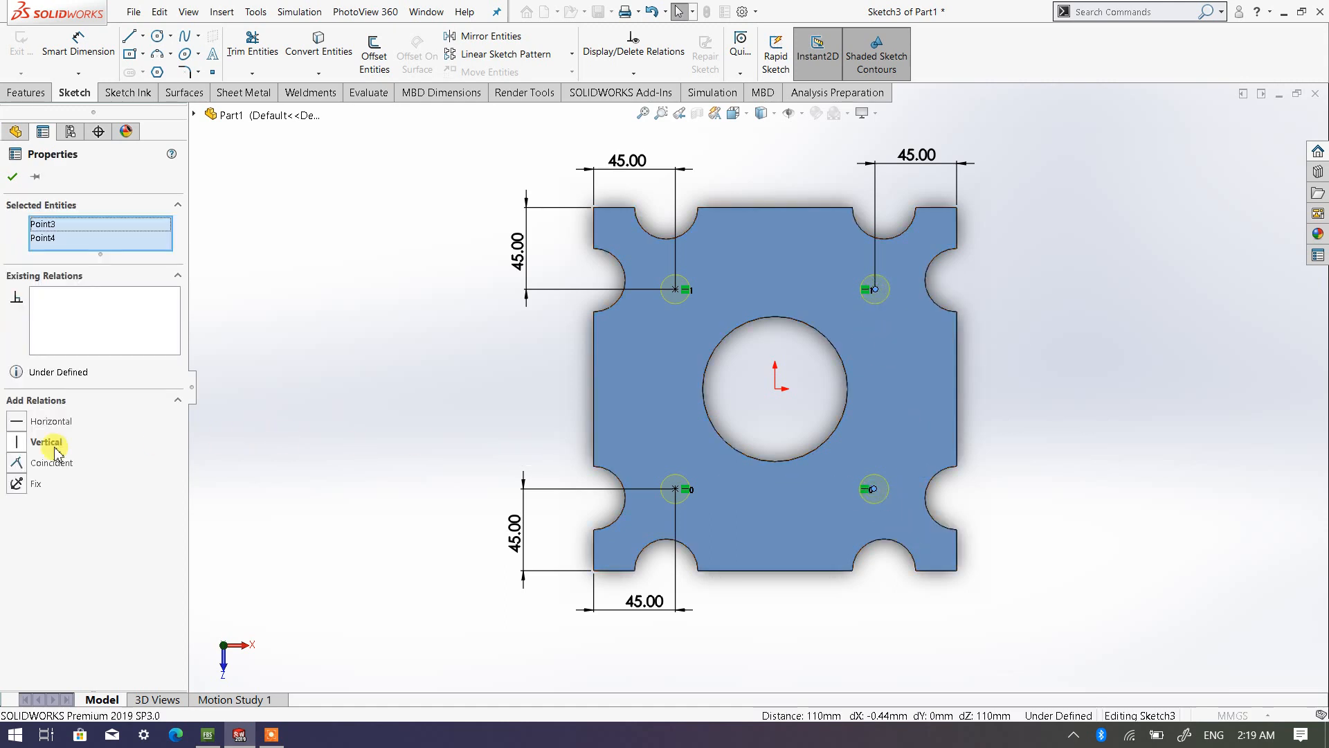
click(18, 443)
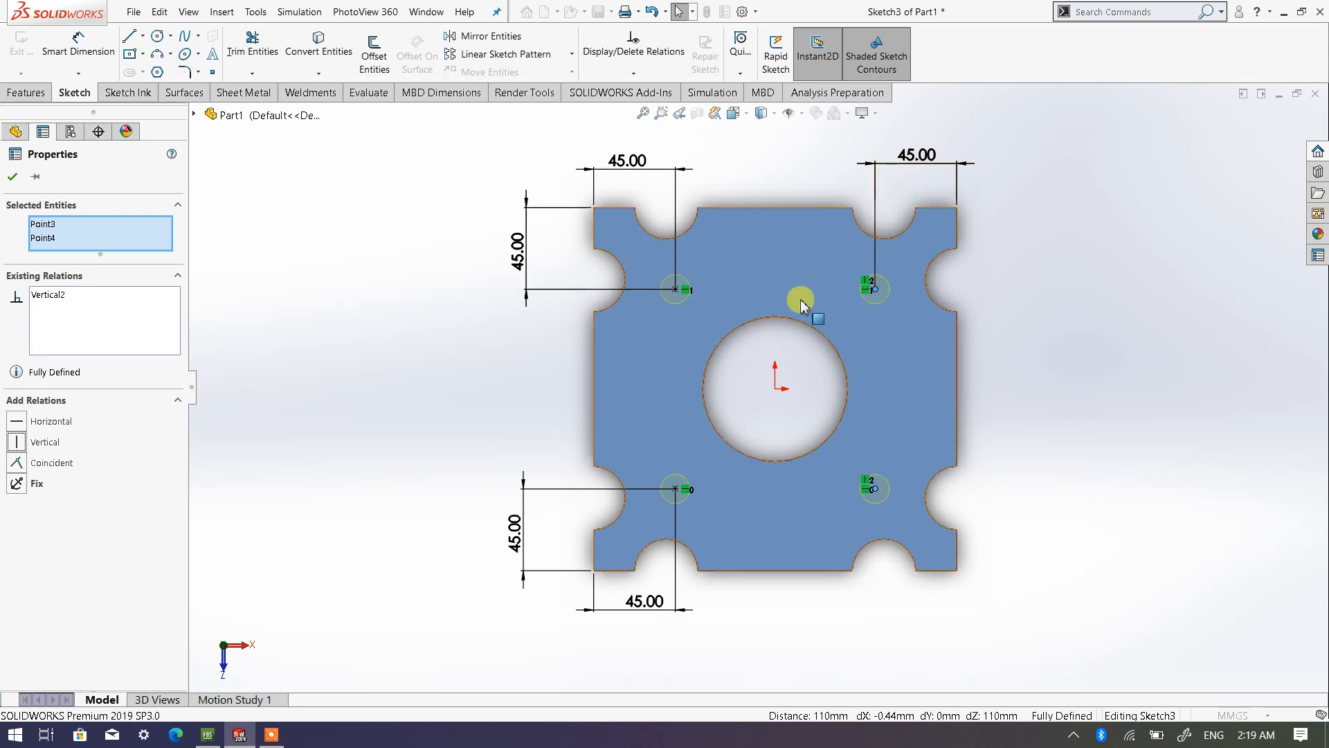
click(13, 178)
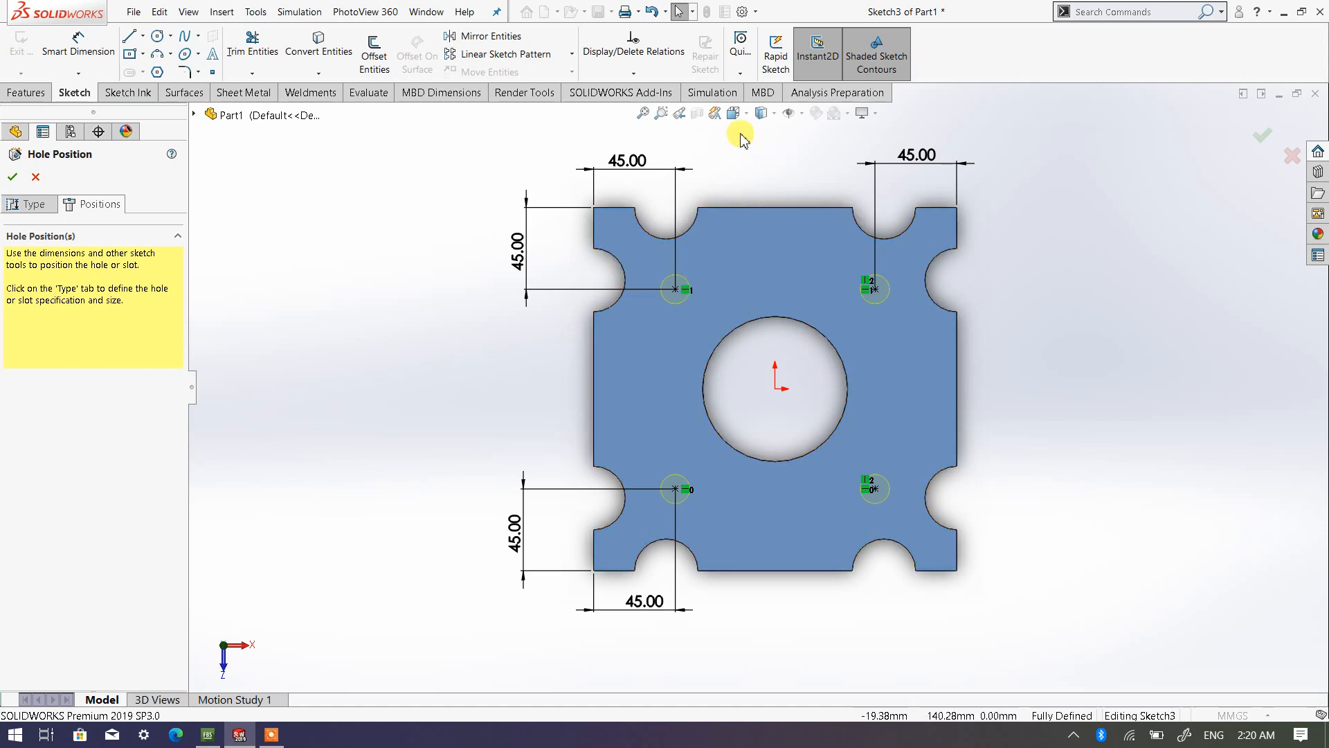
Step: Set the size of the four through holes to Ø18.0 and finish the hole feature
mouse_move(609, 505)
middle_down()
mouse_move(495, 227)
mouse_move(513, 208)
mouse_move(481, 217)
middle_up()
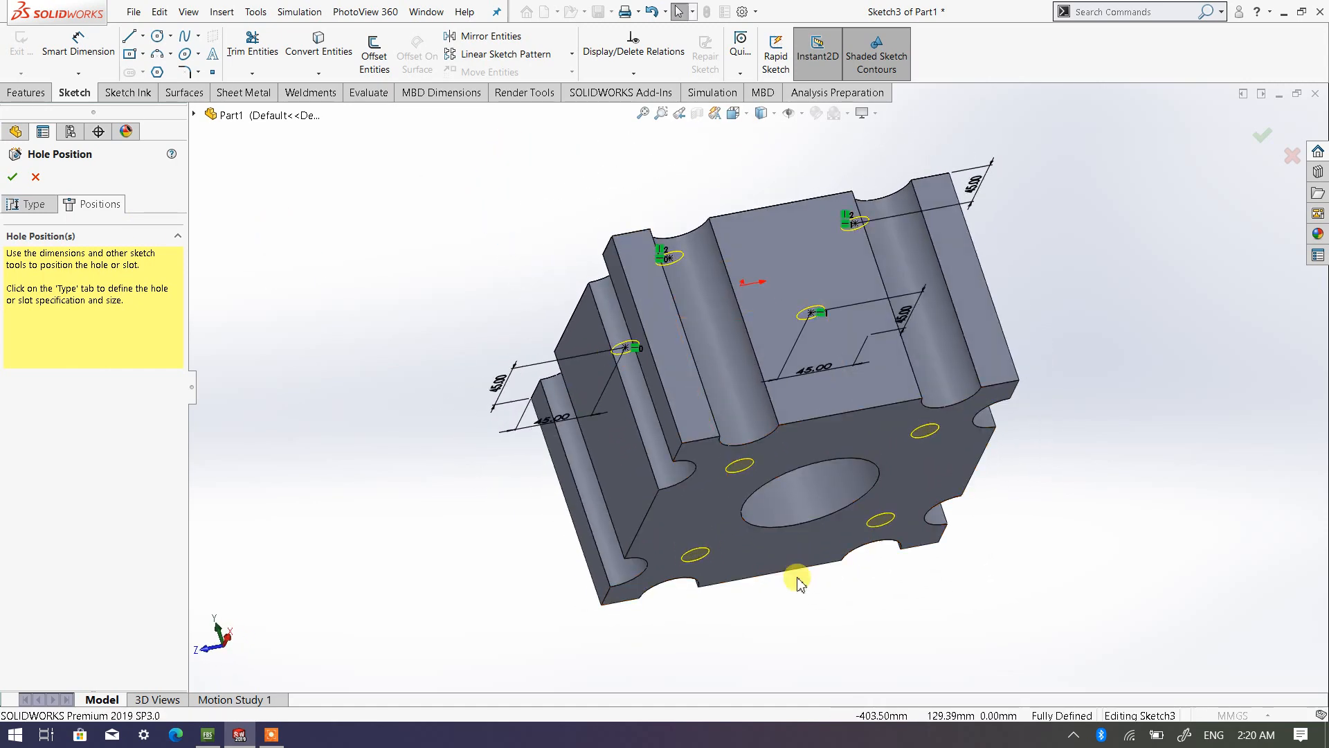
middle_drag(801, 572, 937, 439)
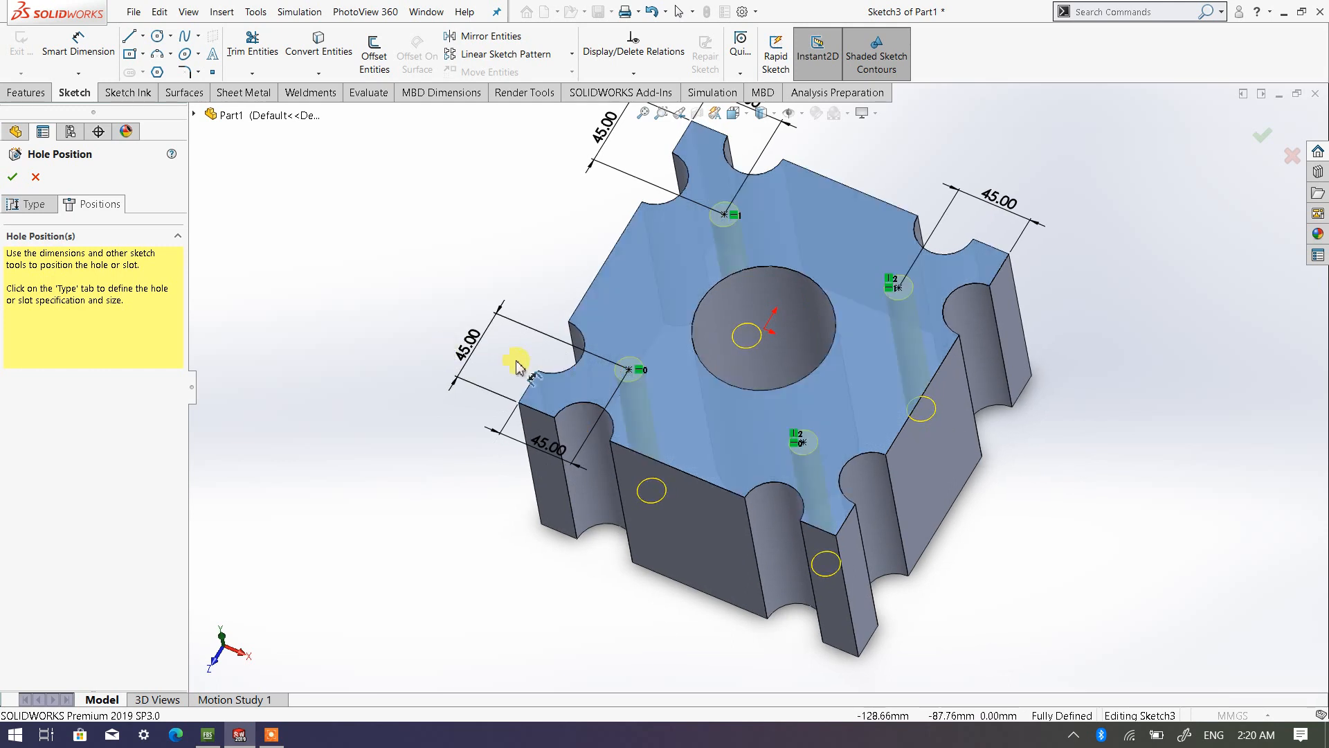
click(35, 205)
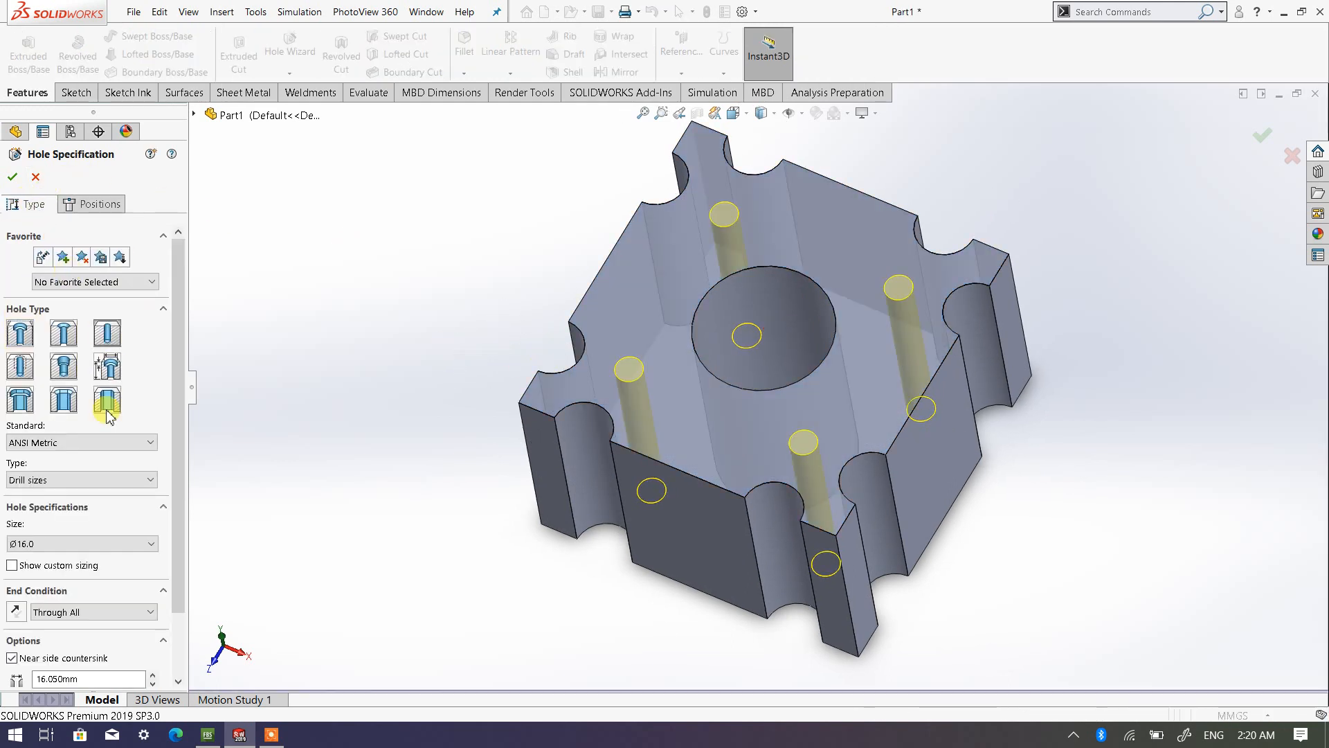
click(150, 544)
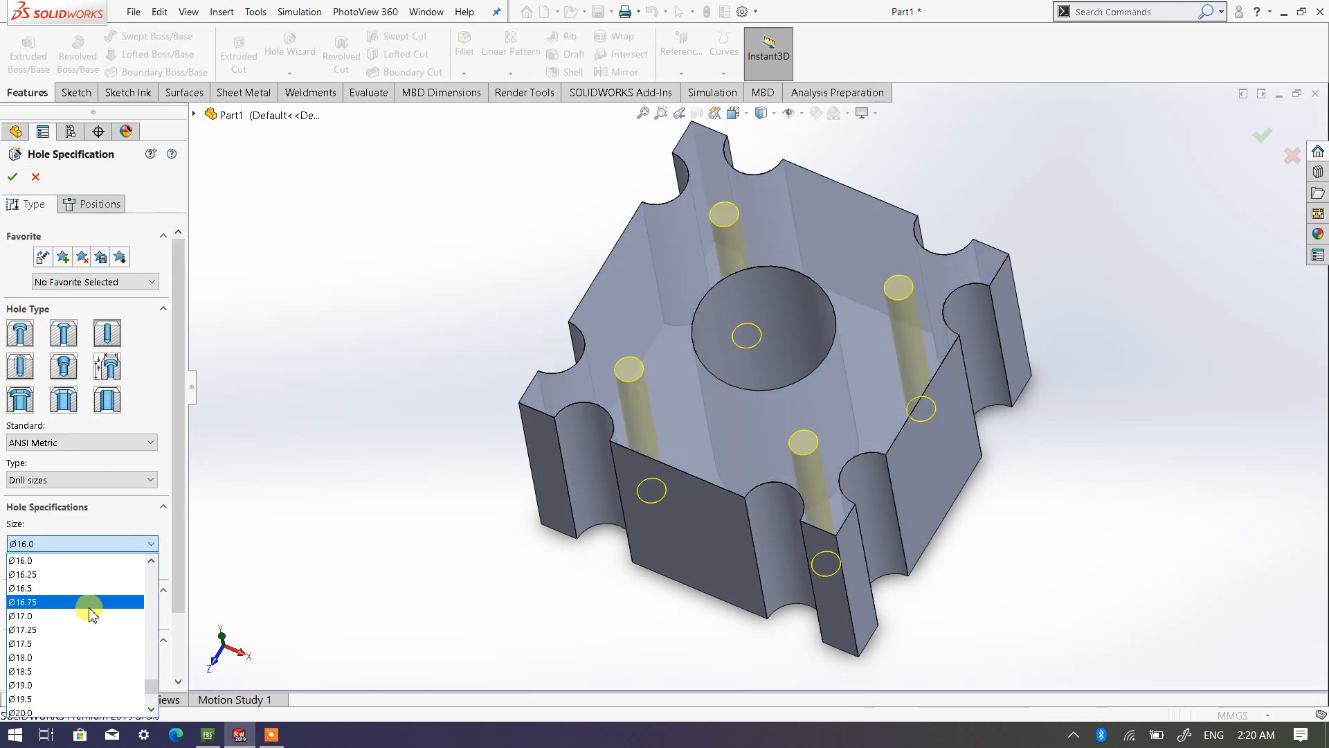
scroll(87, 618, down, 2)
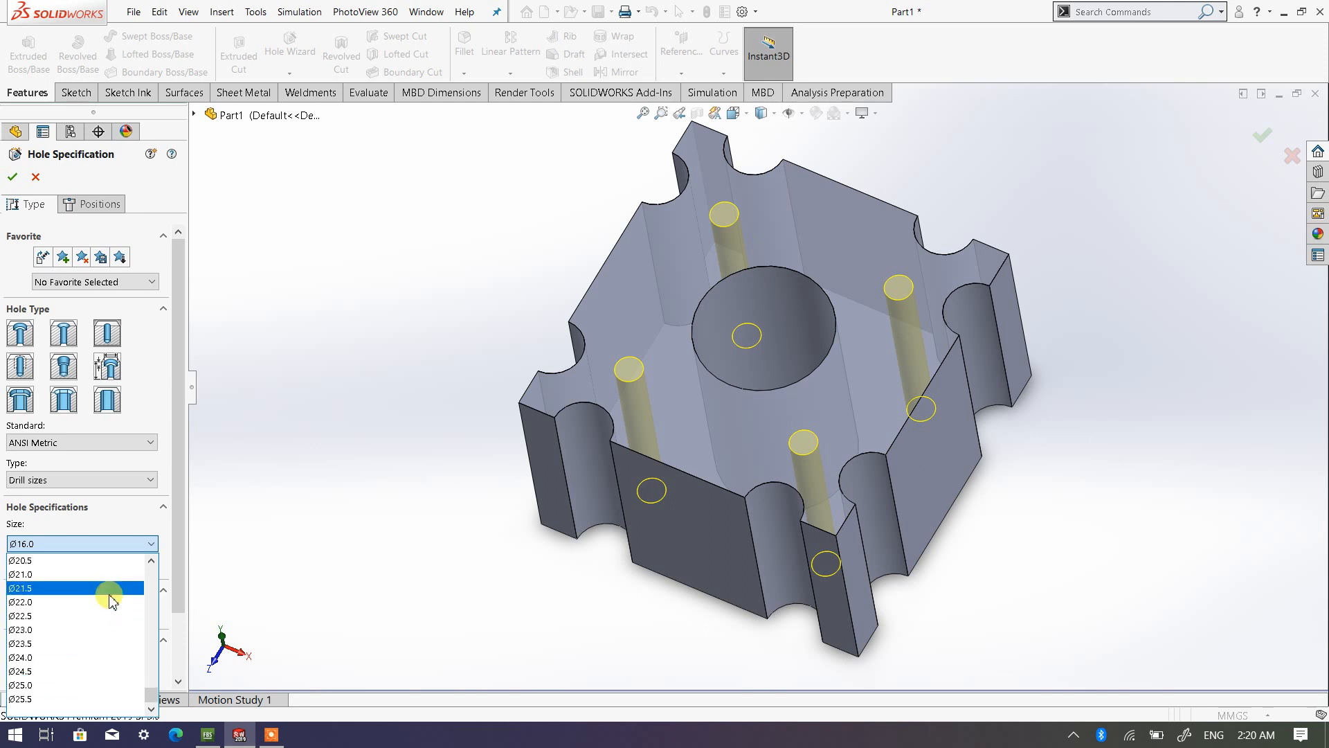
scroll(73, 594, up, 3)
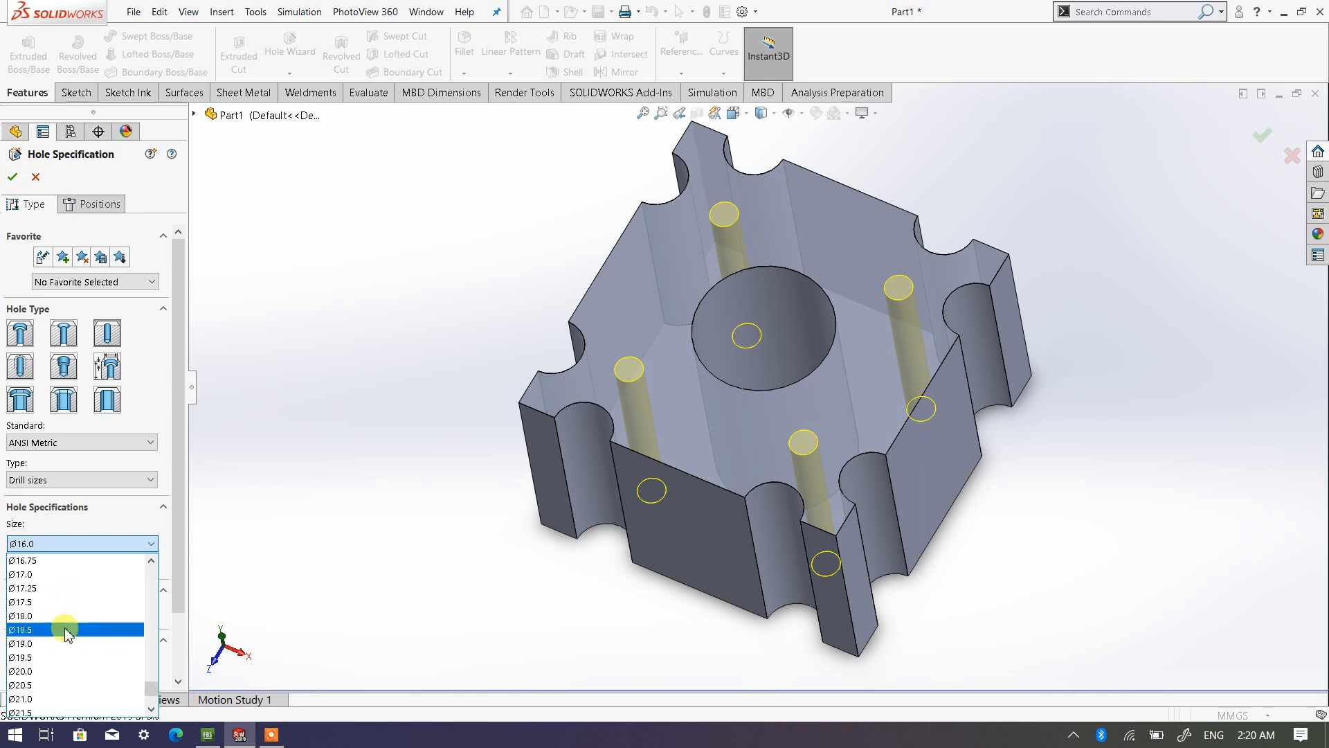
click(53, 615)
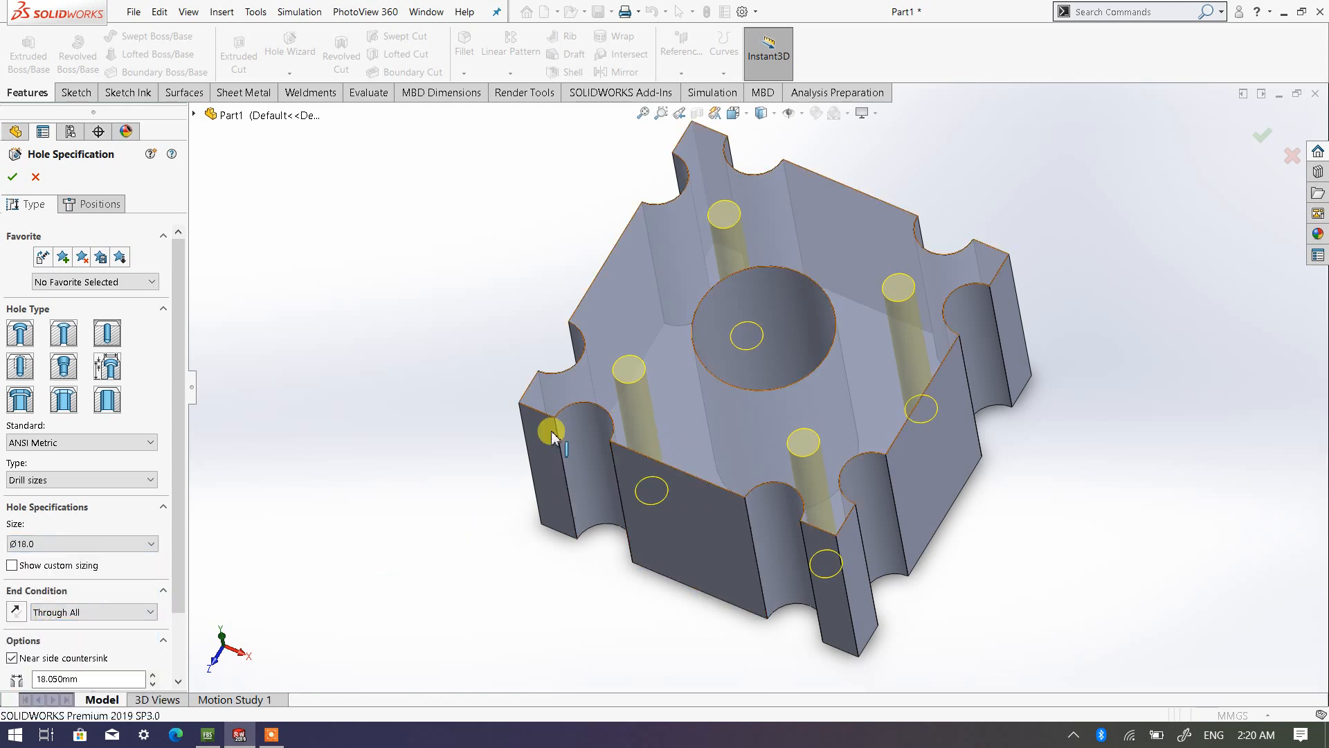
click(14, 178)
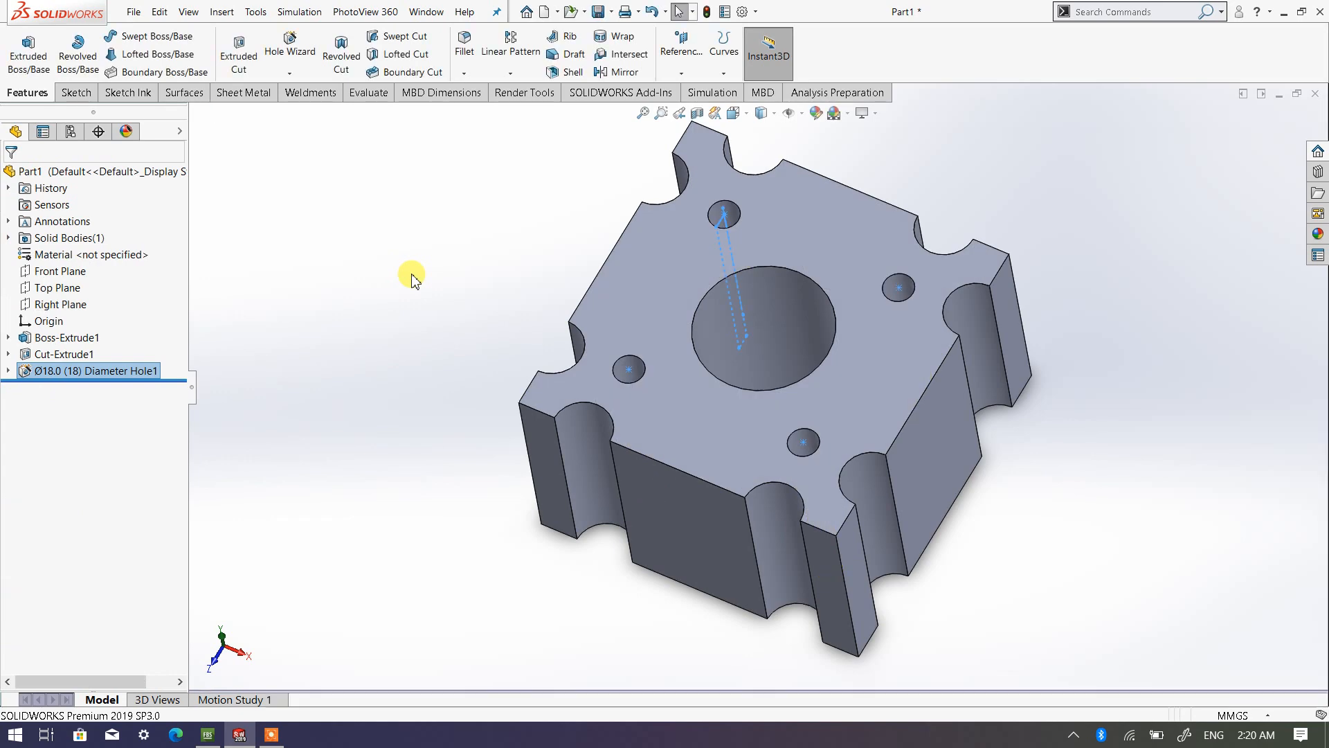
Step: Set the block's view orientation to Isometric
middle_drag(729, 547, 629, 505)
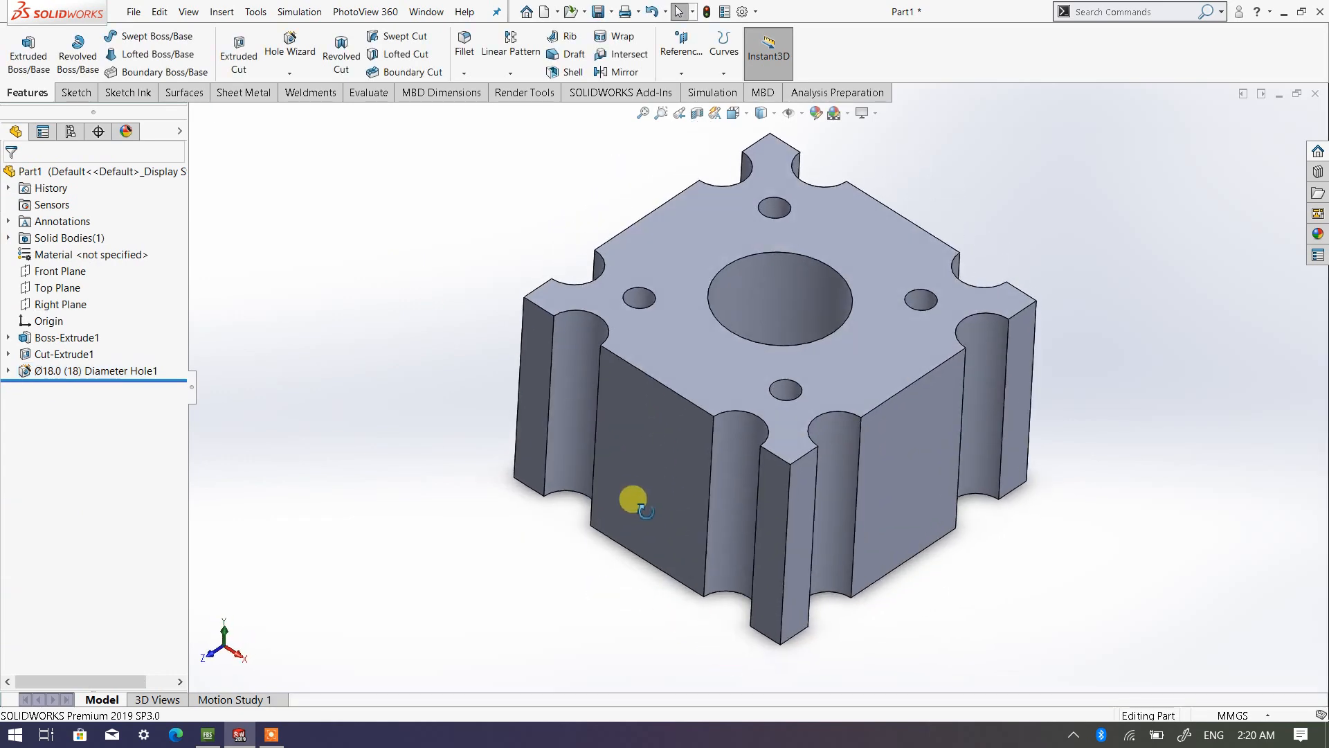
click(733, 113)
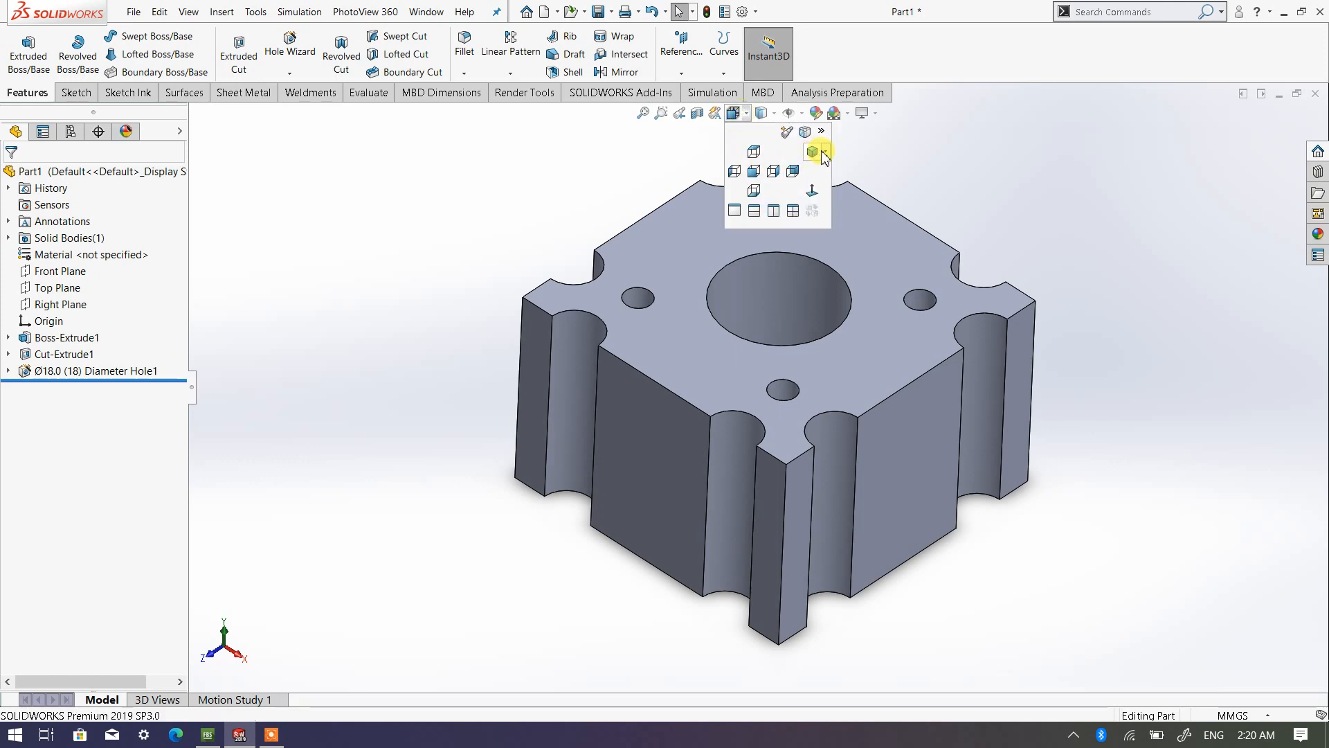
click(823, 154)
click(838, 167)
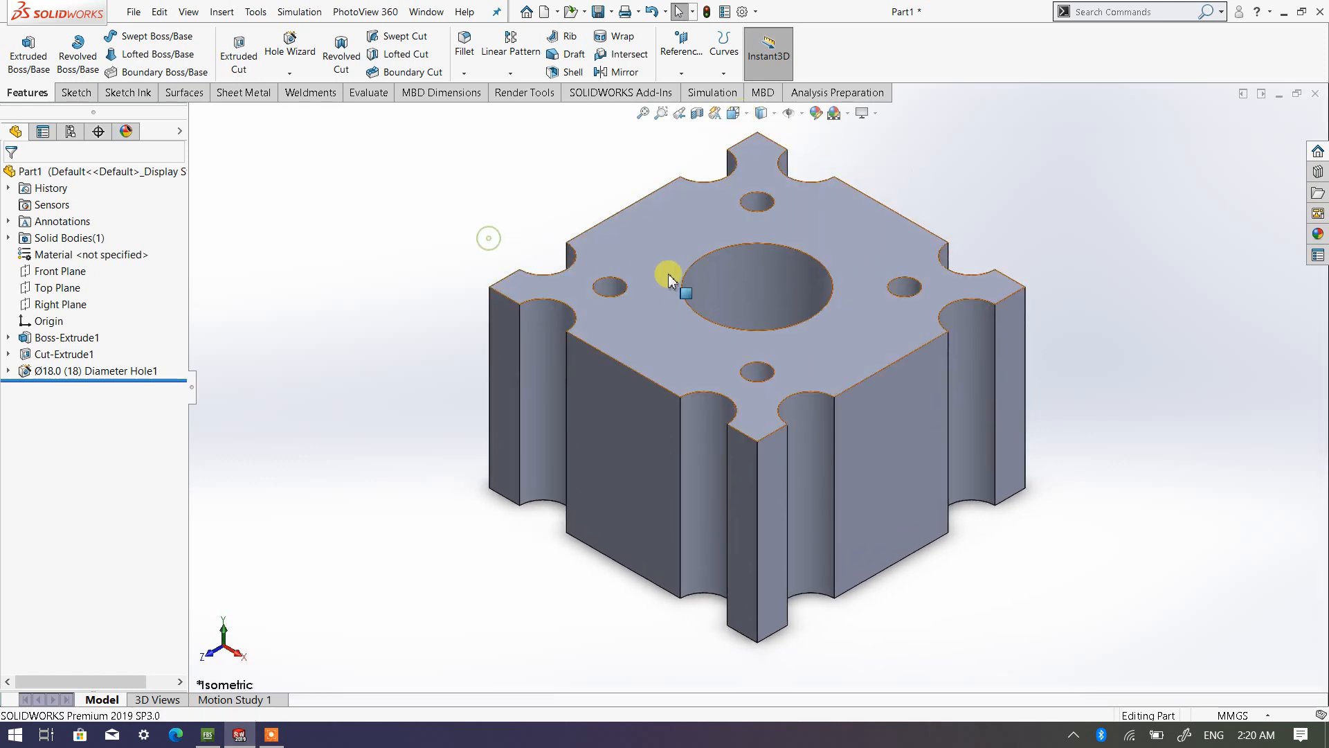
scroll(670, 277, up, 2)
scroll(742, 318, down, 1)
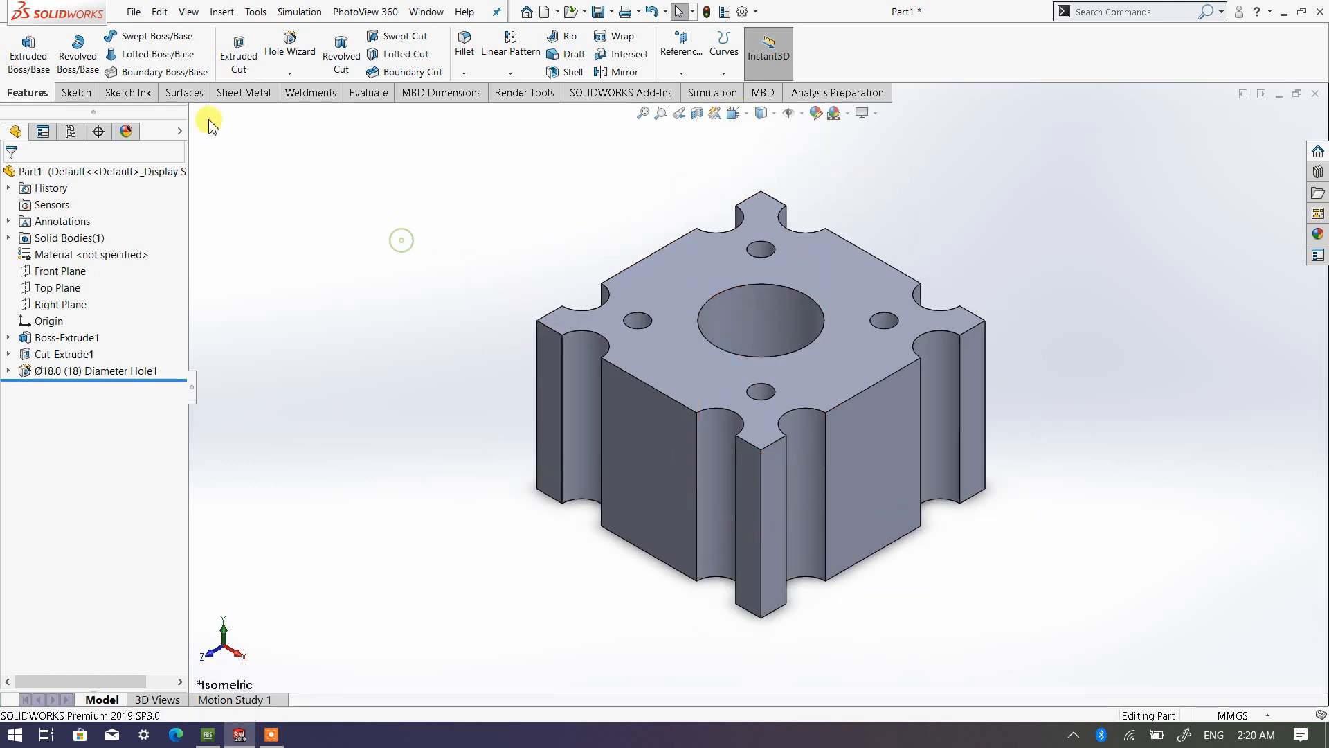
Step: Start saving the part under a new name and create a folder named Valve Module in Desktop > Assembly Exercise
click(133, 11)
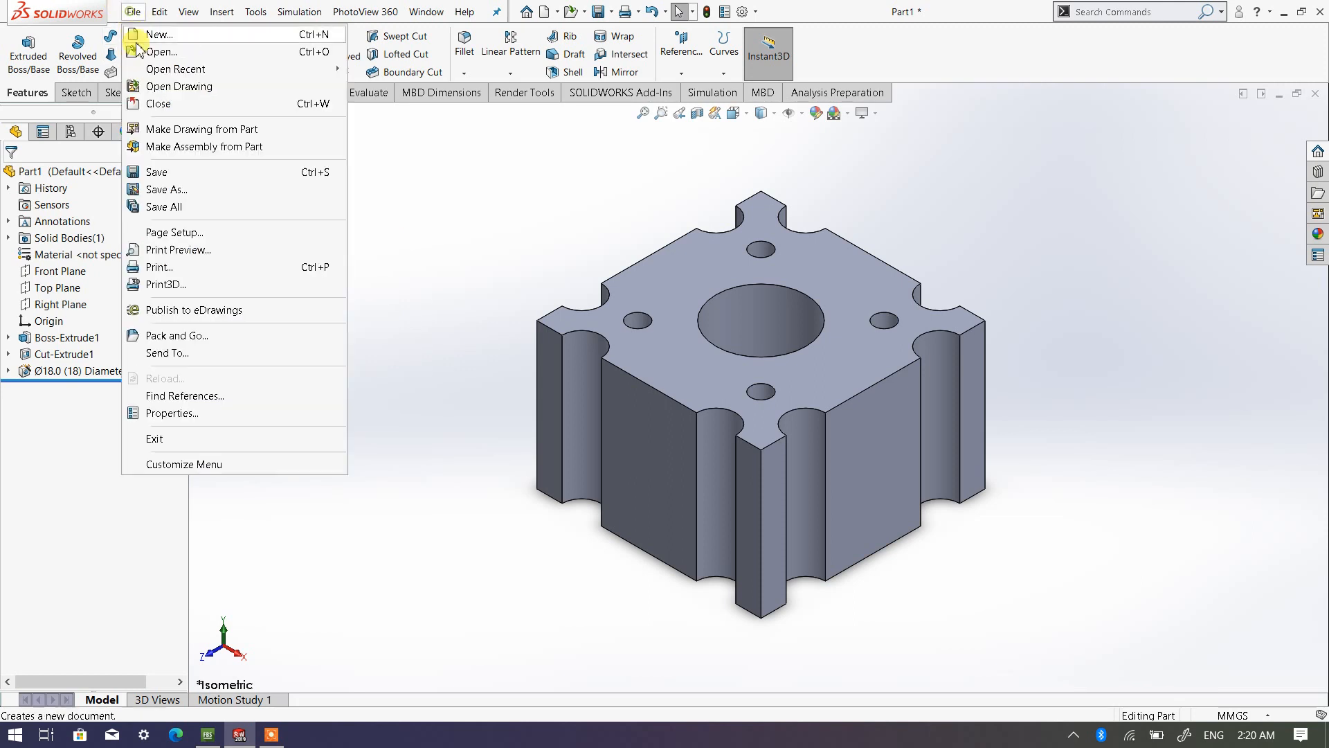
click(188, 193)
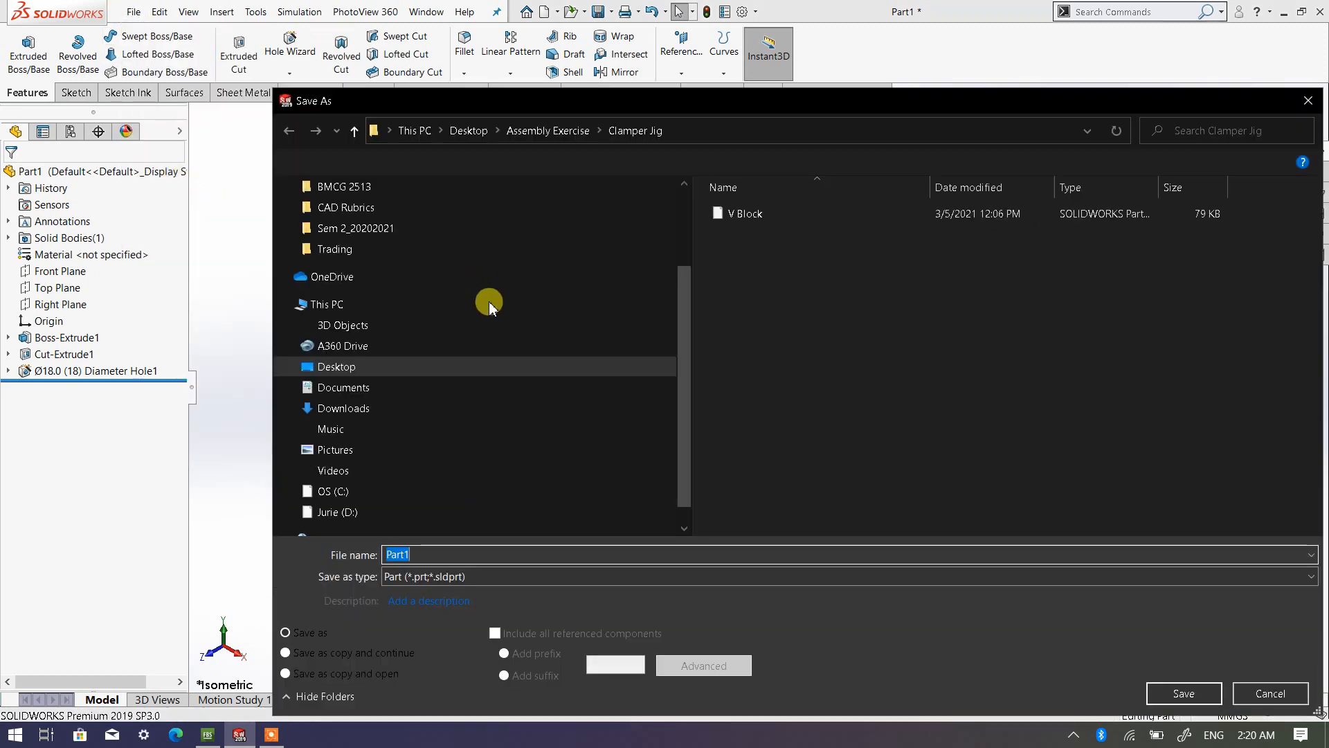
click(343, 368)
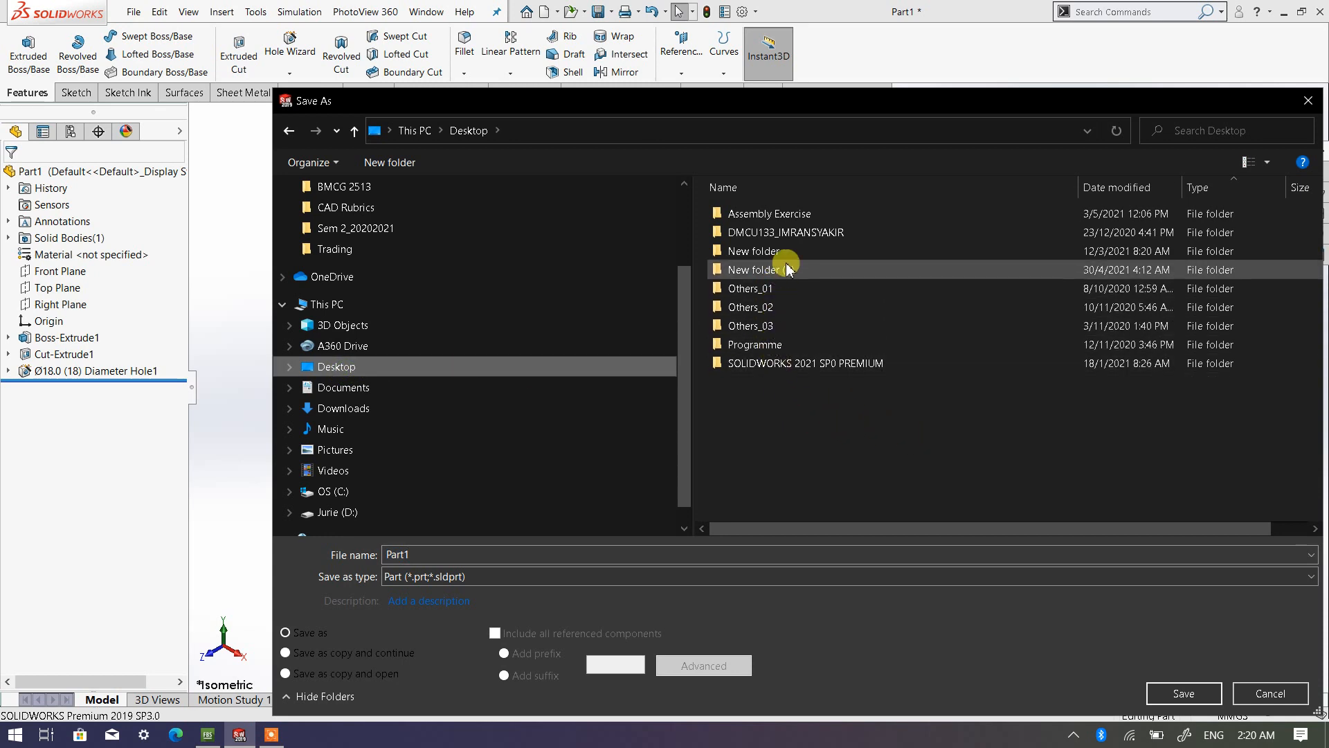
double_click(785, 220)
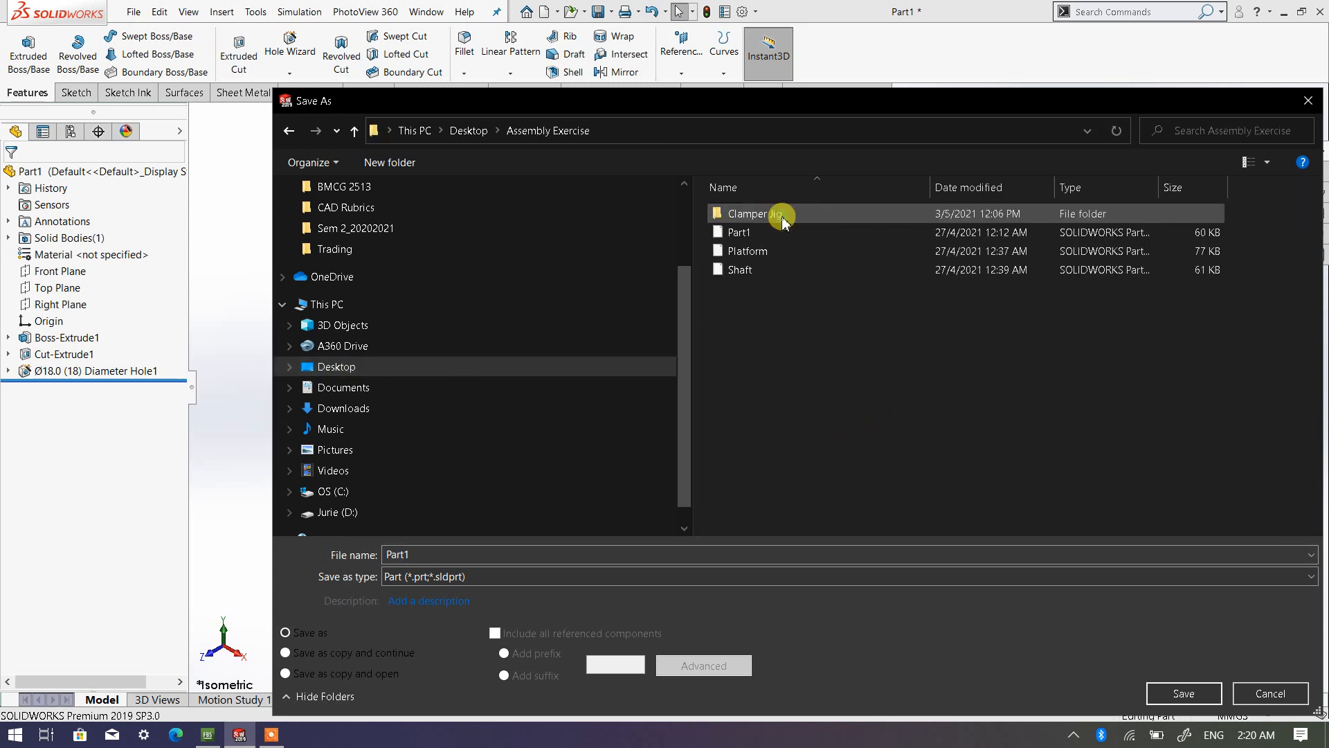
right_click(779, 355)
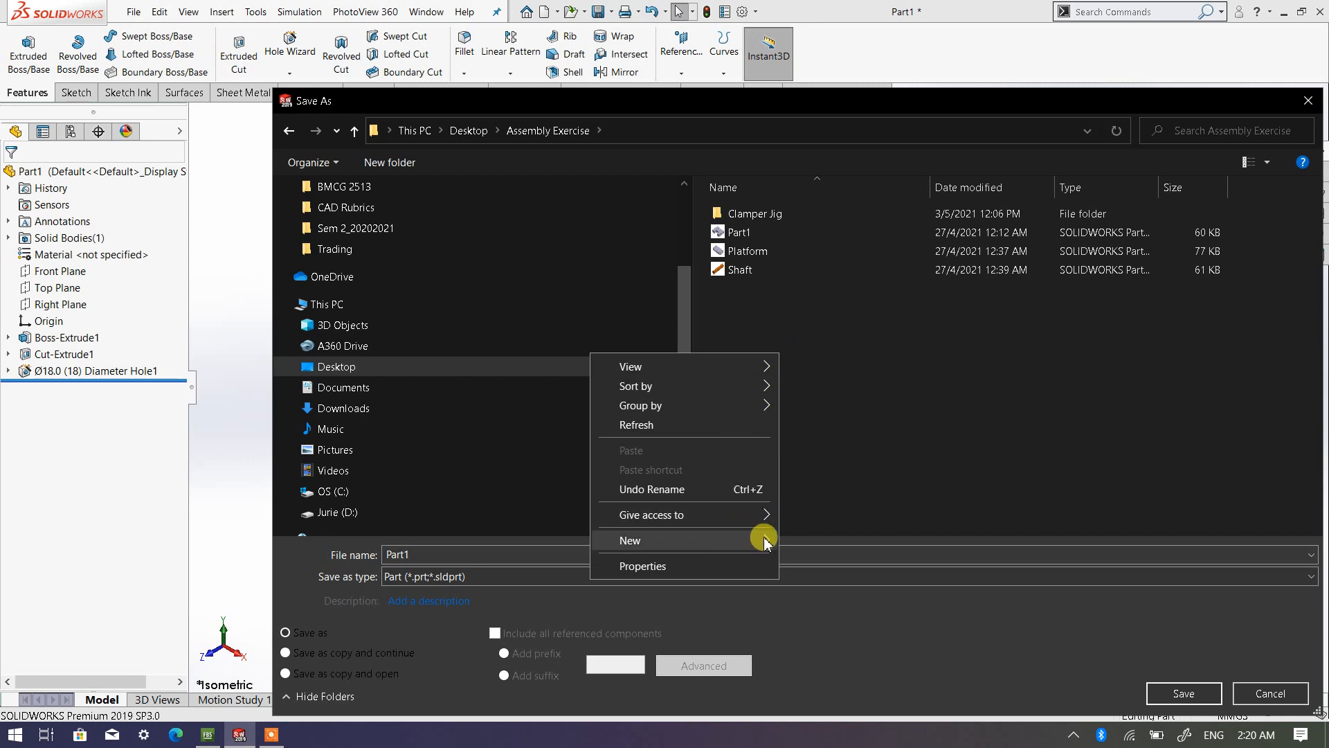
mouse_move(764, 542)
click(829, 299)
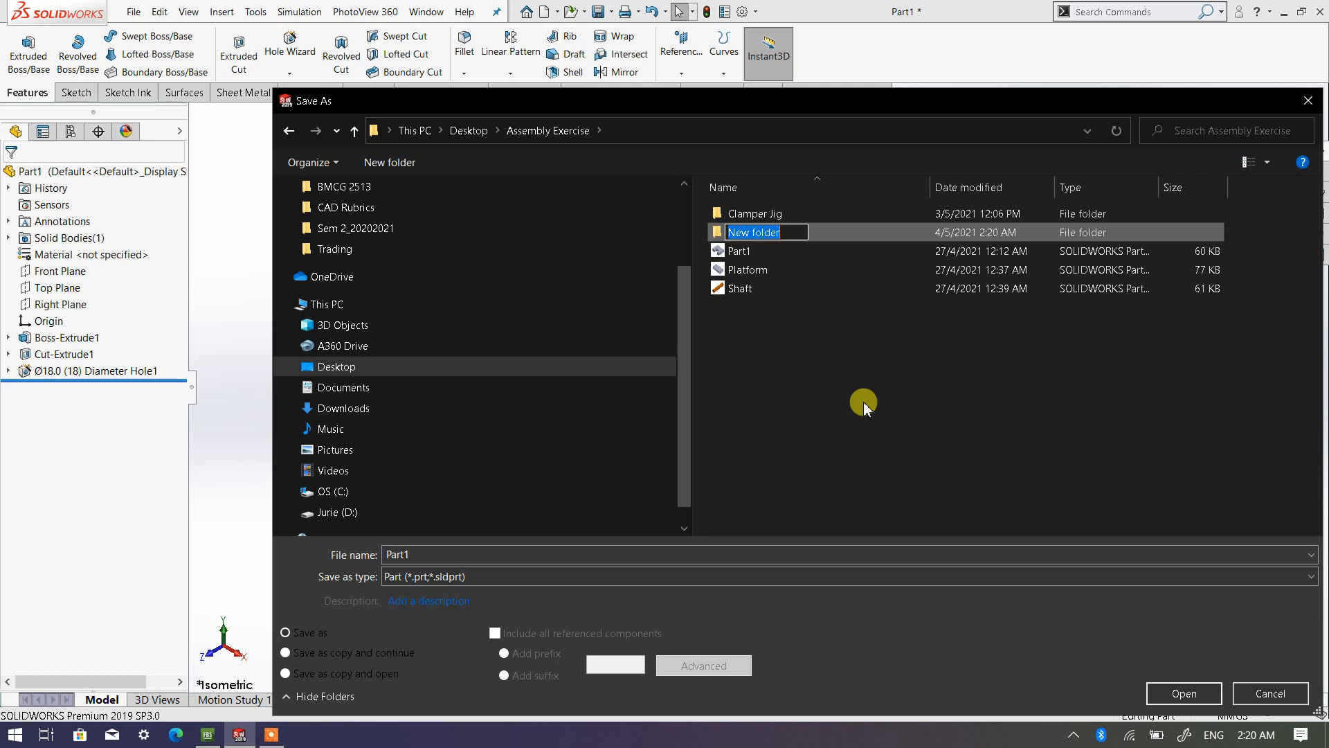
text(Valvr)
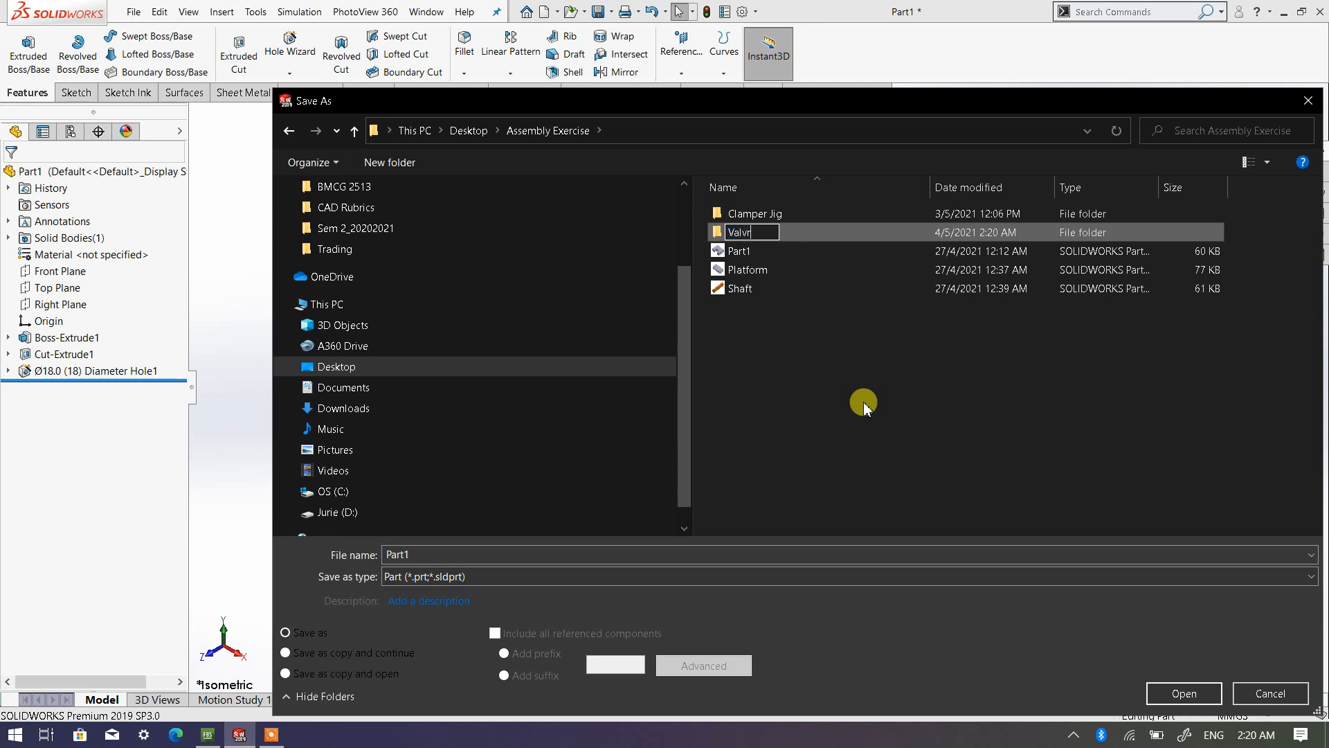
key(BackSpace)
text(e Module)
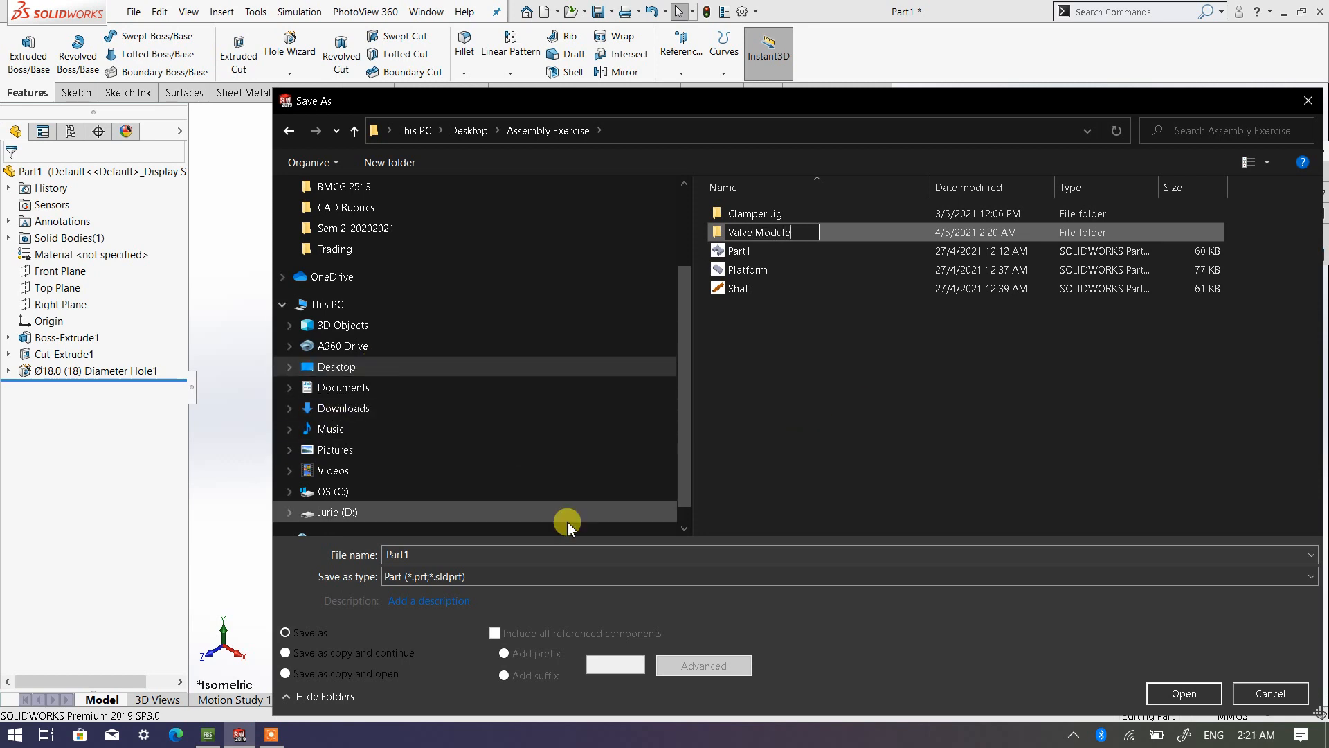
click(767, 239)
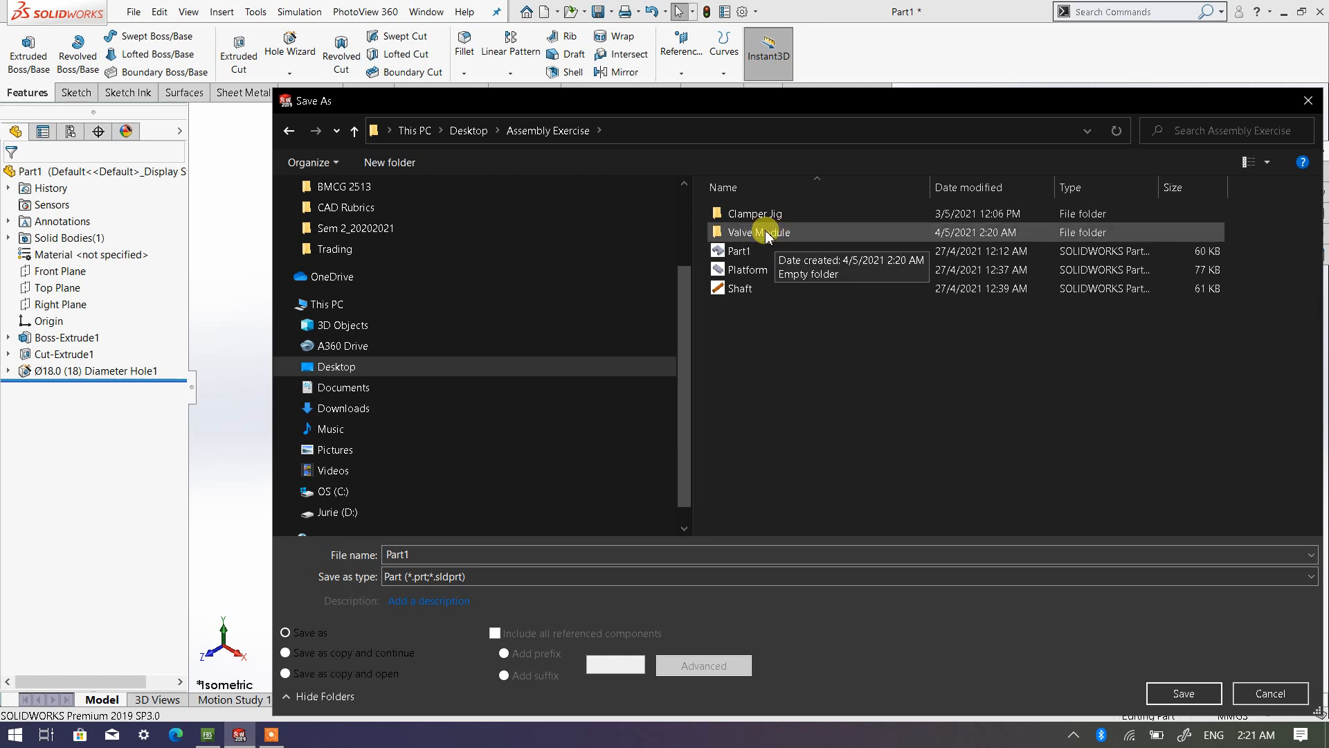
Step: Save the part as Main Body Valve inside the Valve Module folder
double_click(766, 236)
double_click(423, 547)
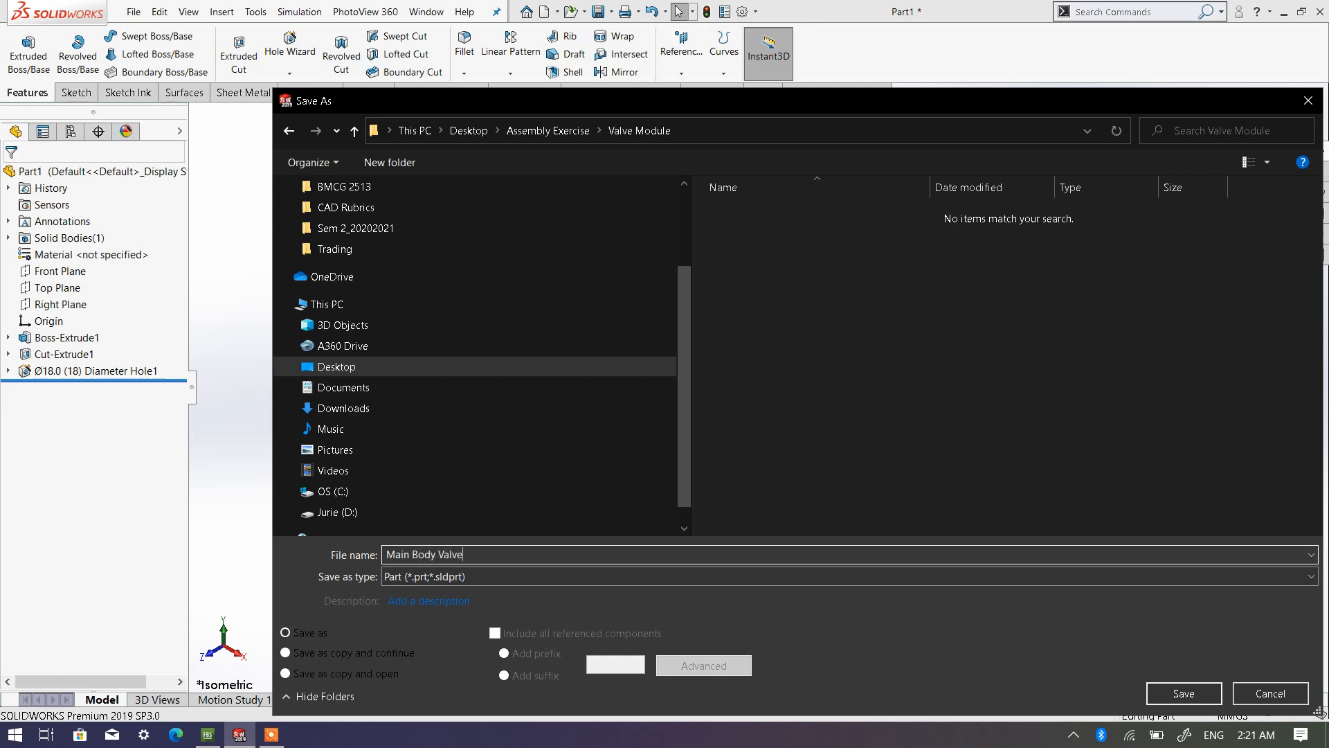
click(1183, 693)
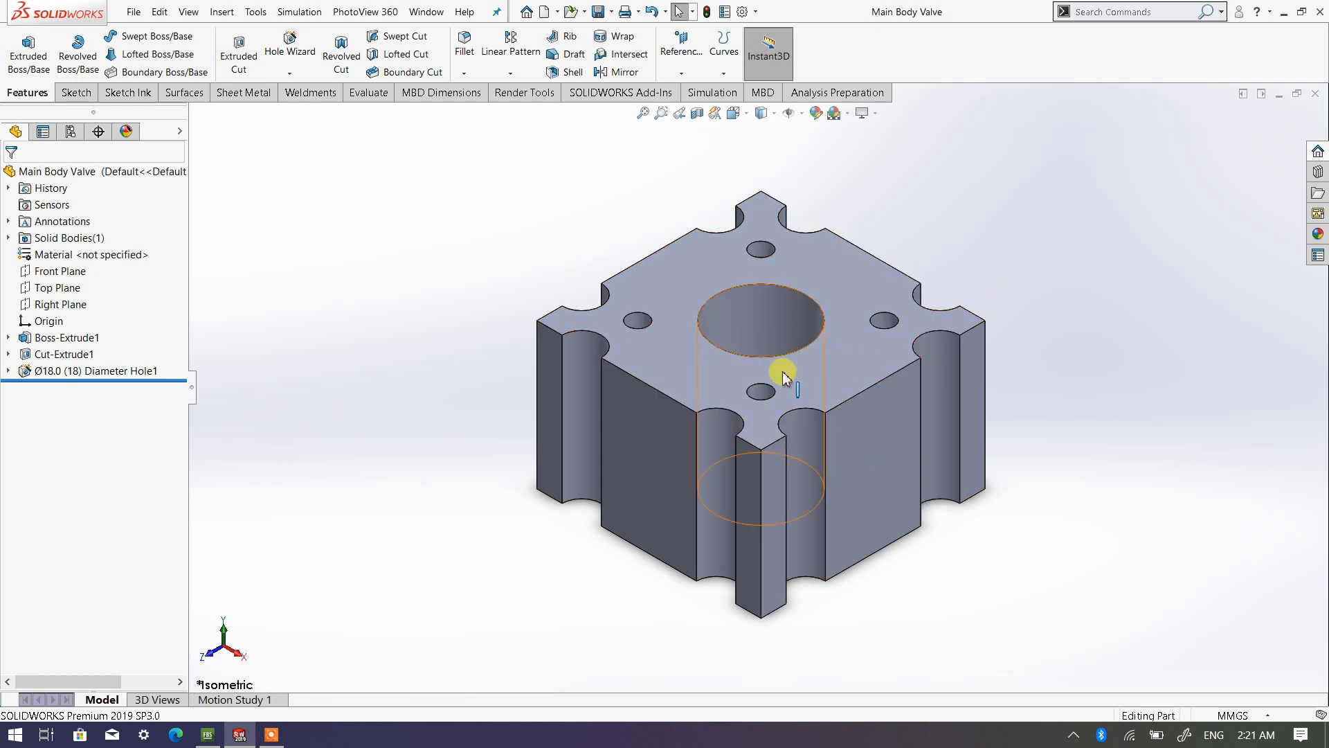
middle_drag(808, 416, 795, 386)
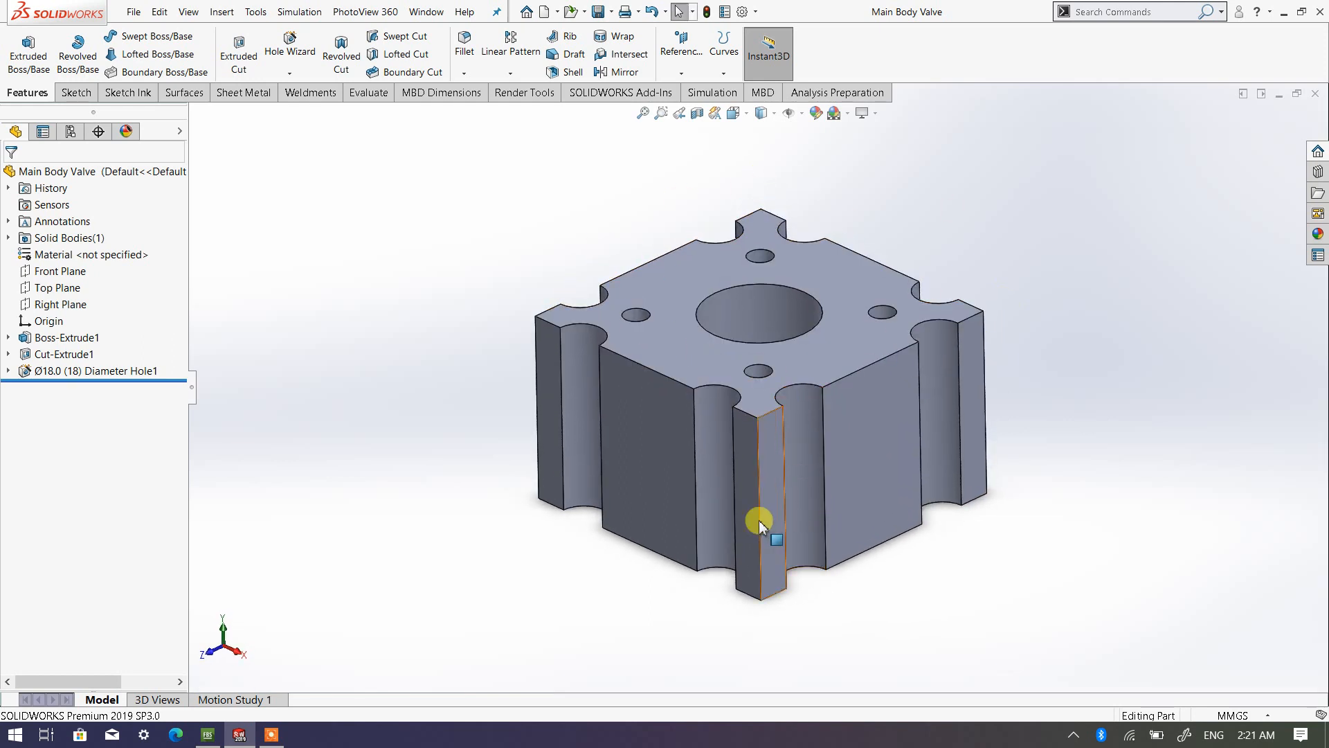
middle_drag(759, 524, 760, 558)
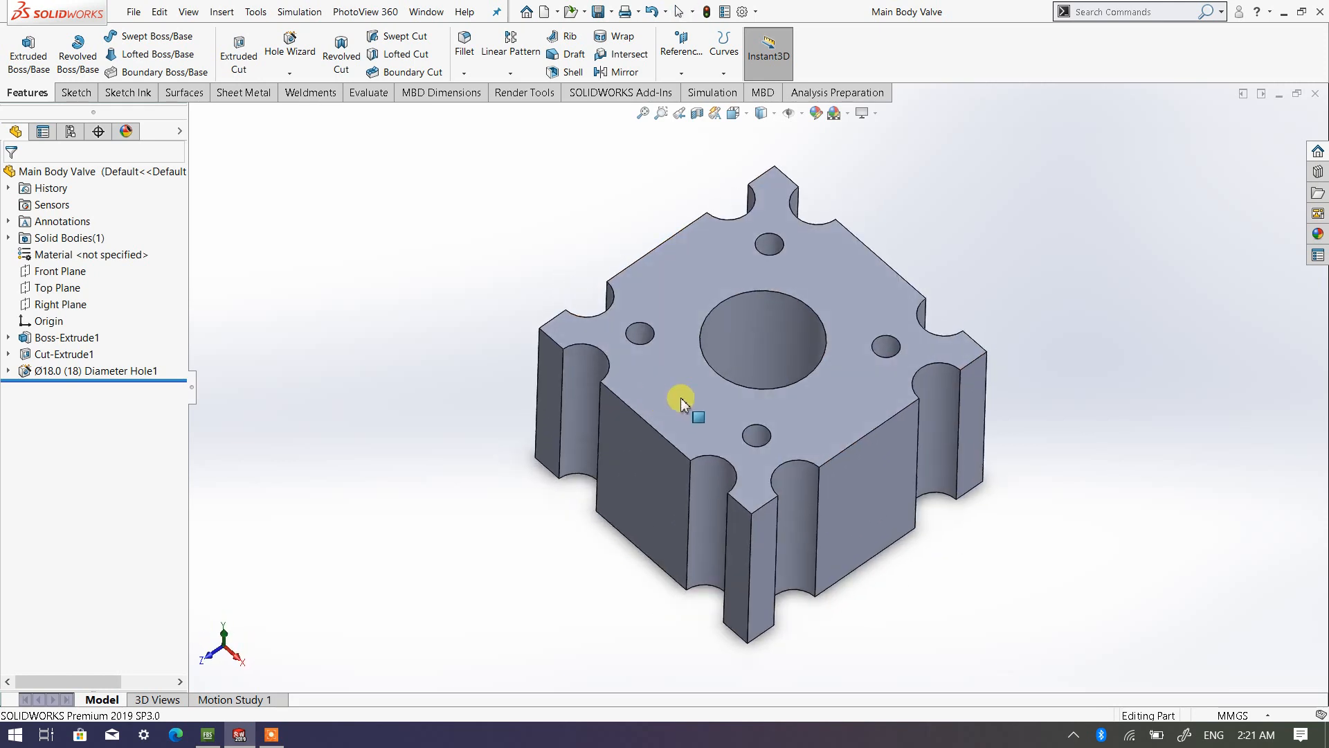
click(682, 402)
click(1089, 305)
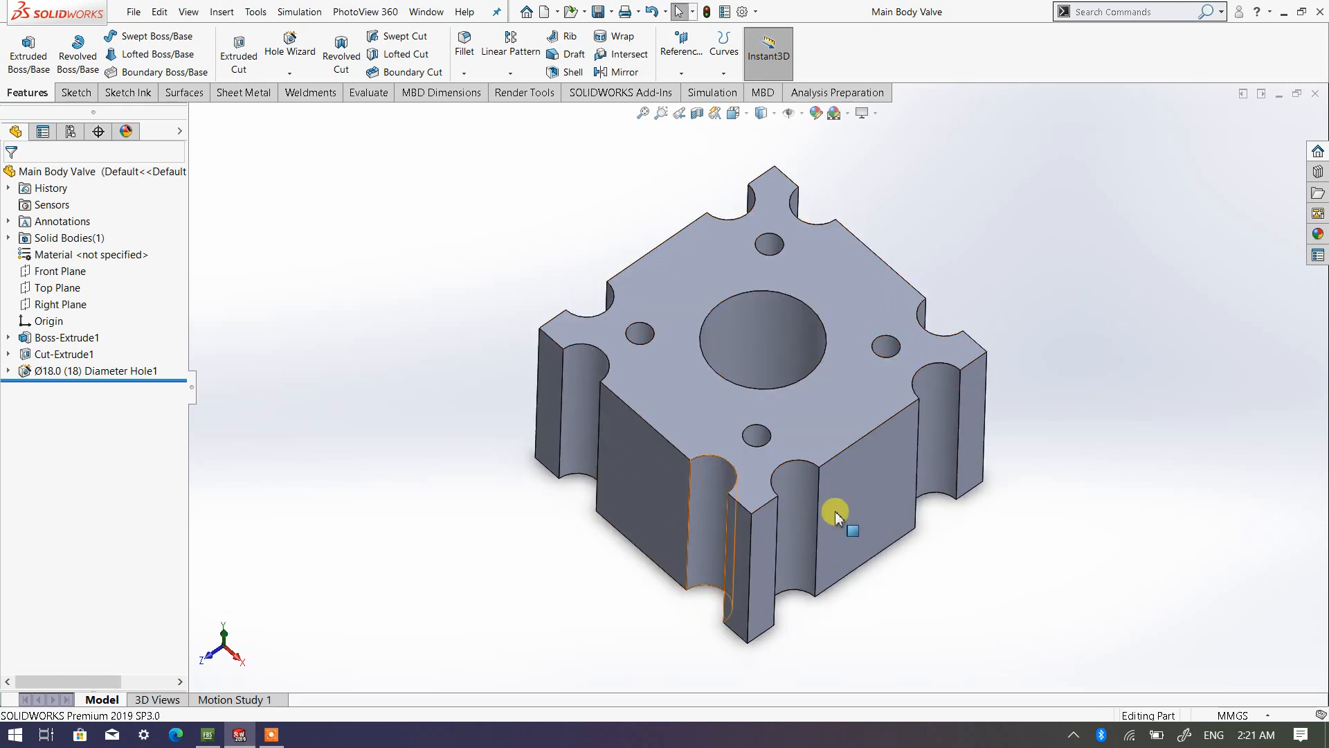
middle_drag(801, 365, 925, 347)
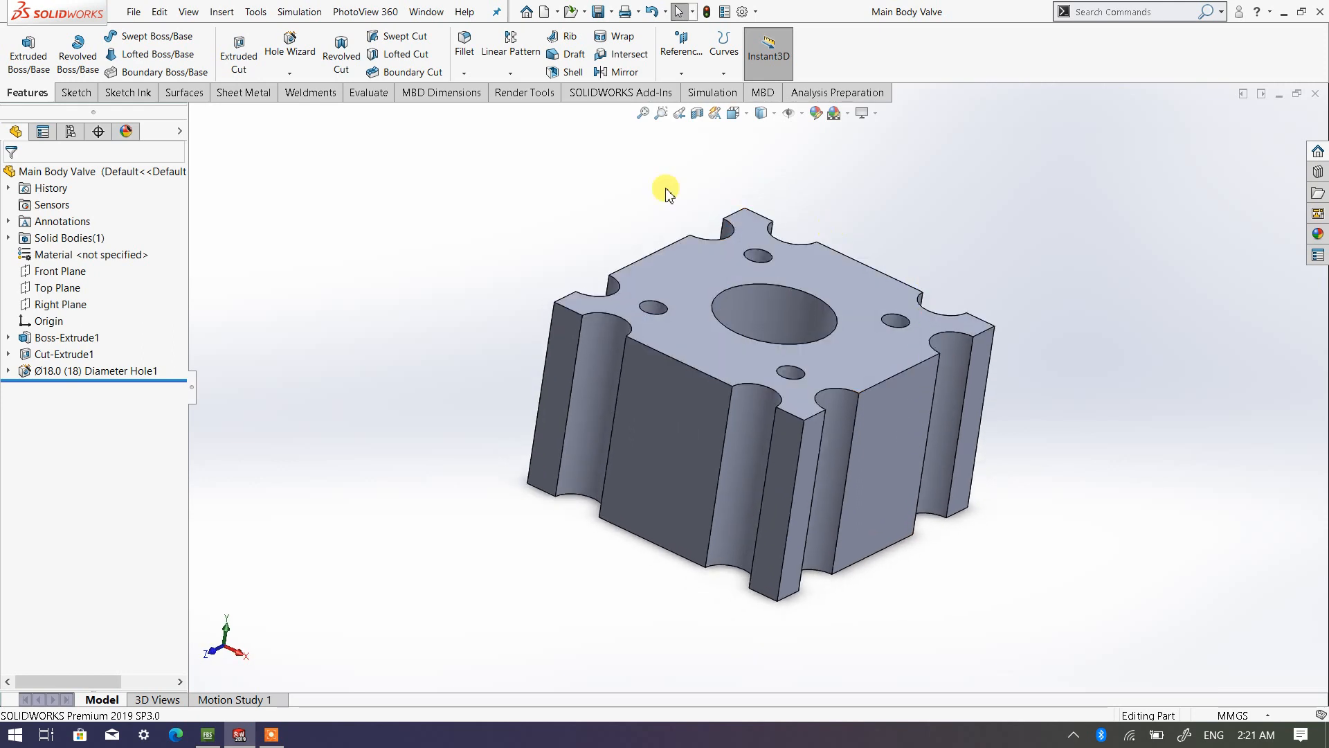
middle_drag(697, 329, 667, 351)
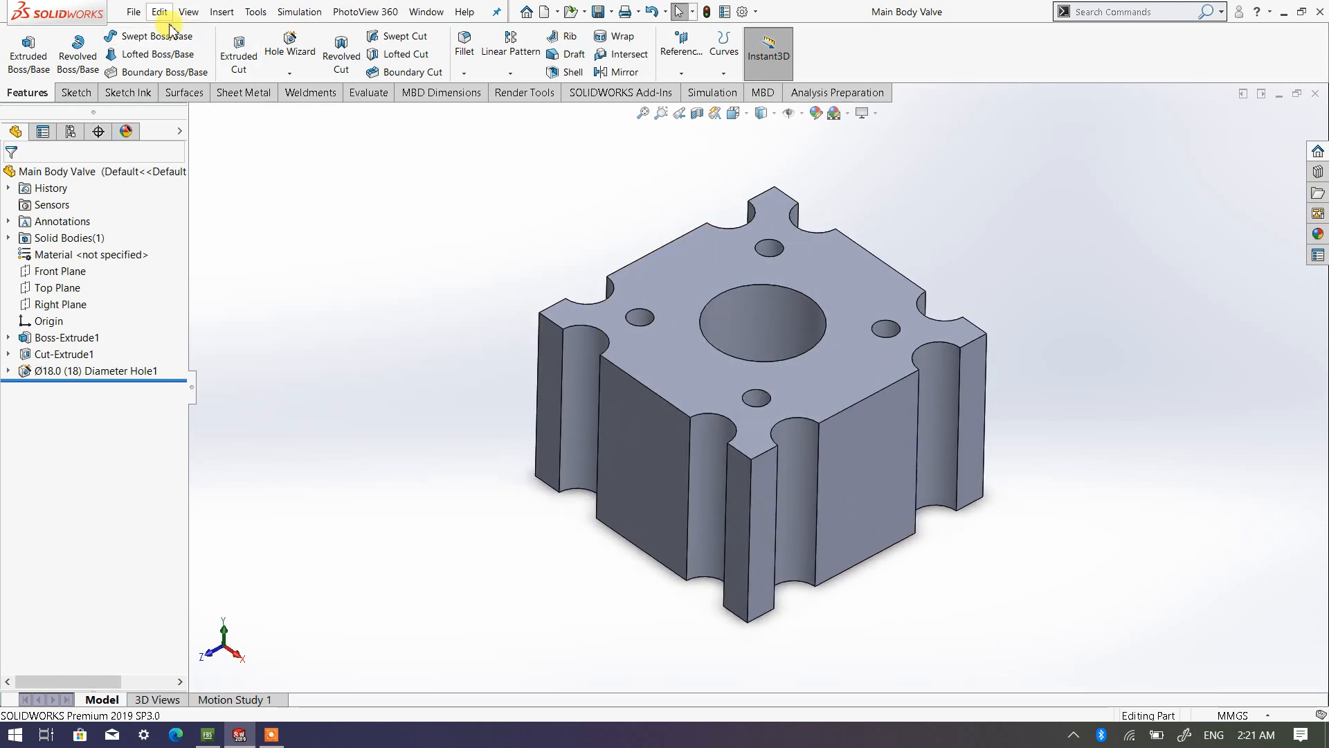
Step: Save a copy of the part as Top Cover_Valve in the Valve Module folder, using the save as copy and open option
click(134, 12)
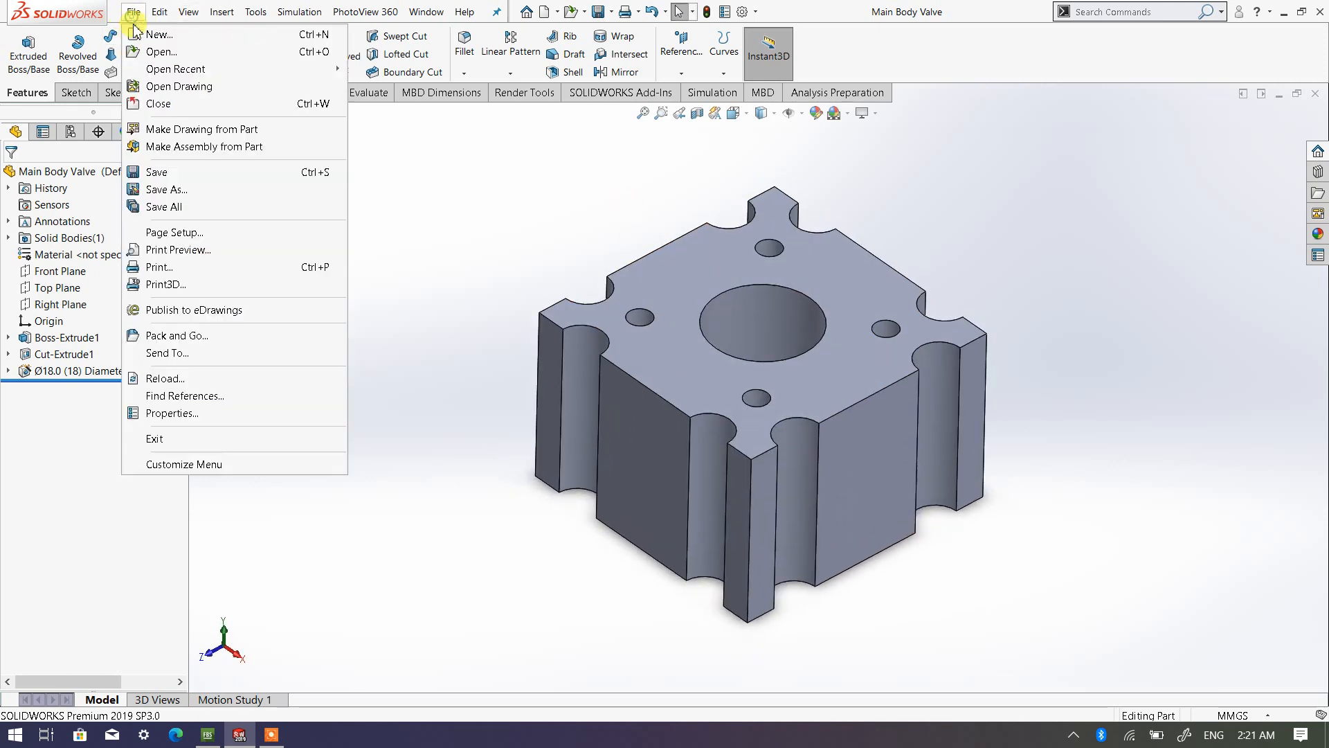
click(165, 207)
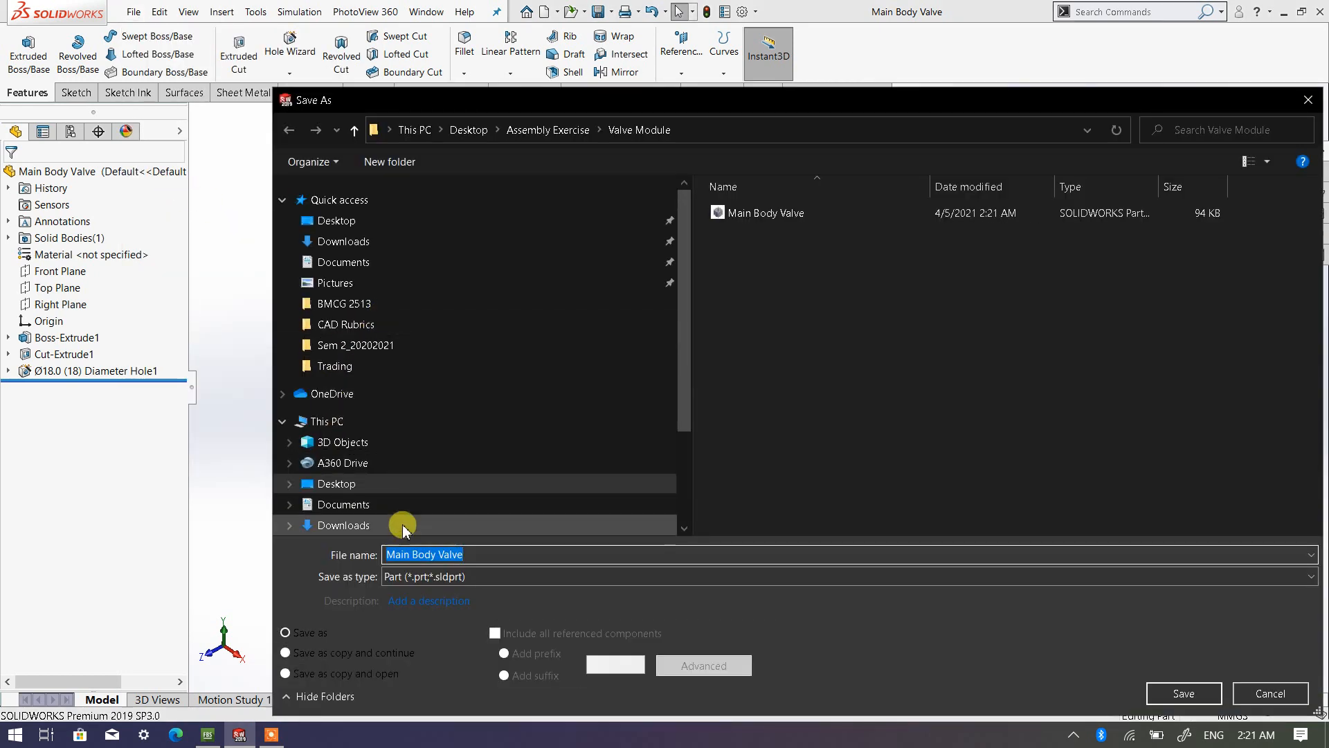
click(294, 676)
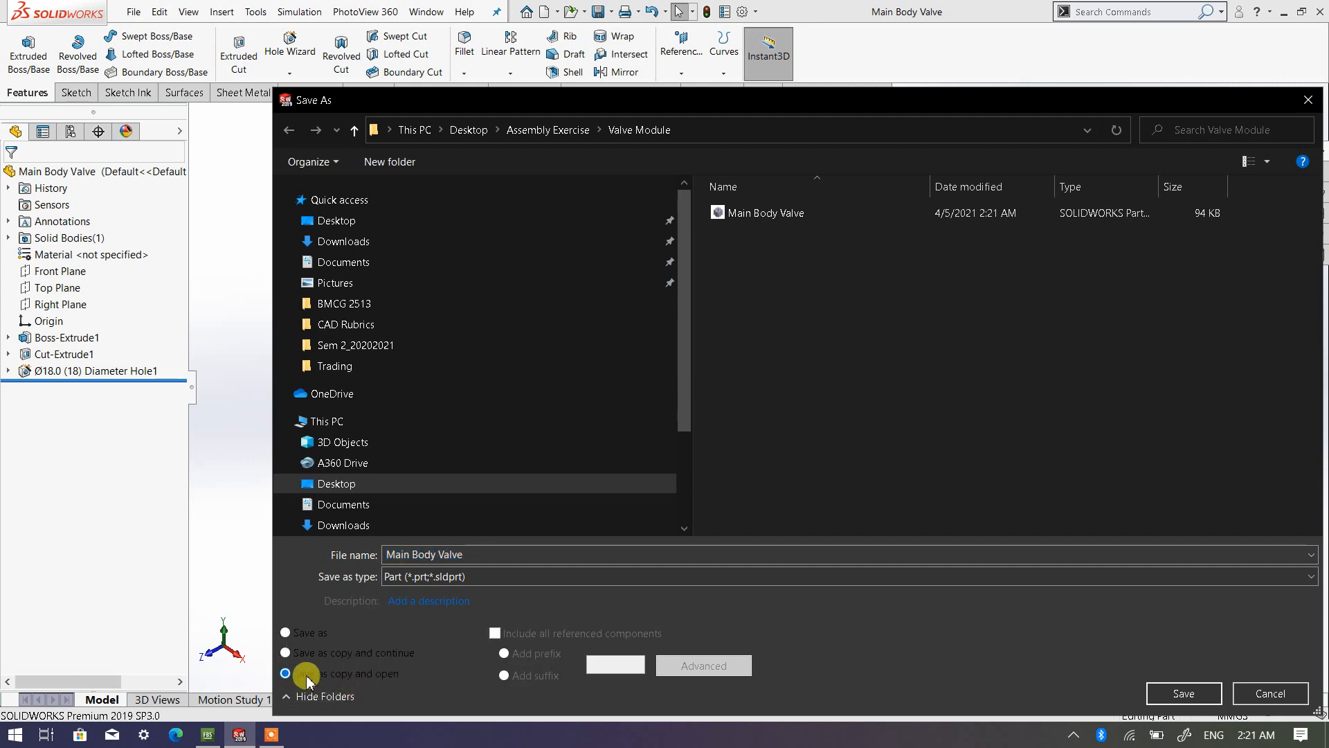
click(462, 555)
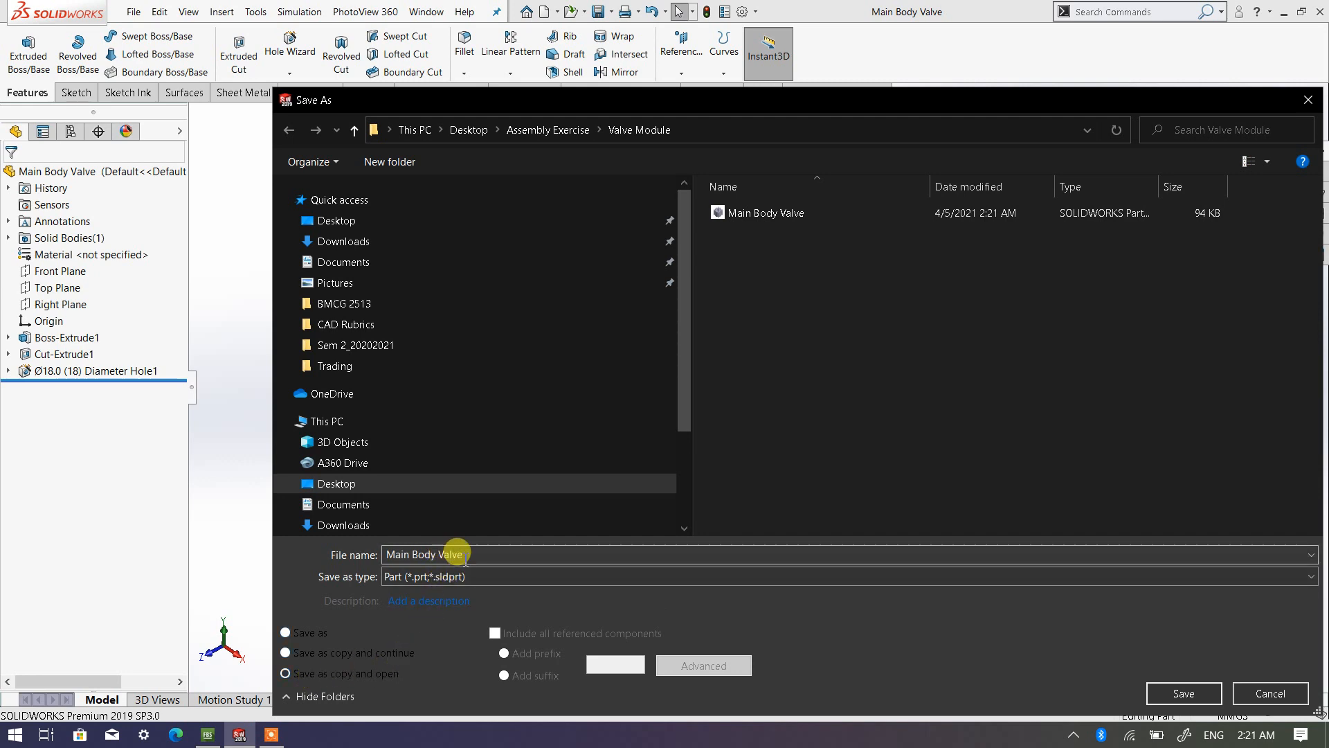
key(ctrl+a)
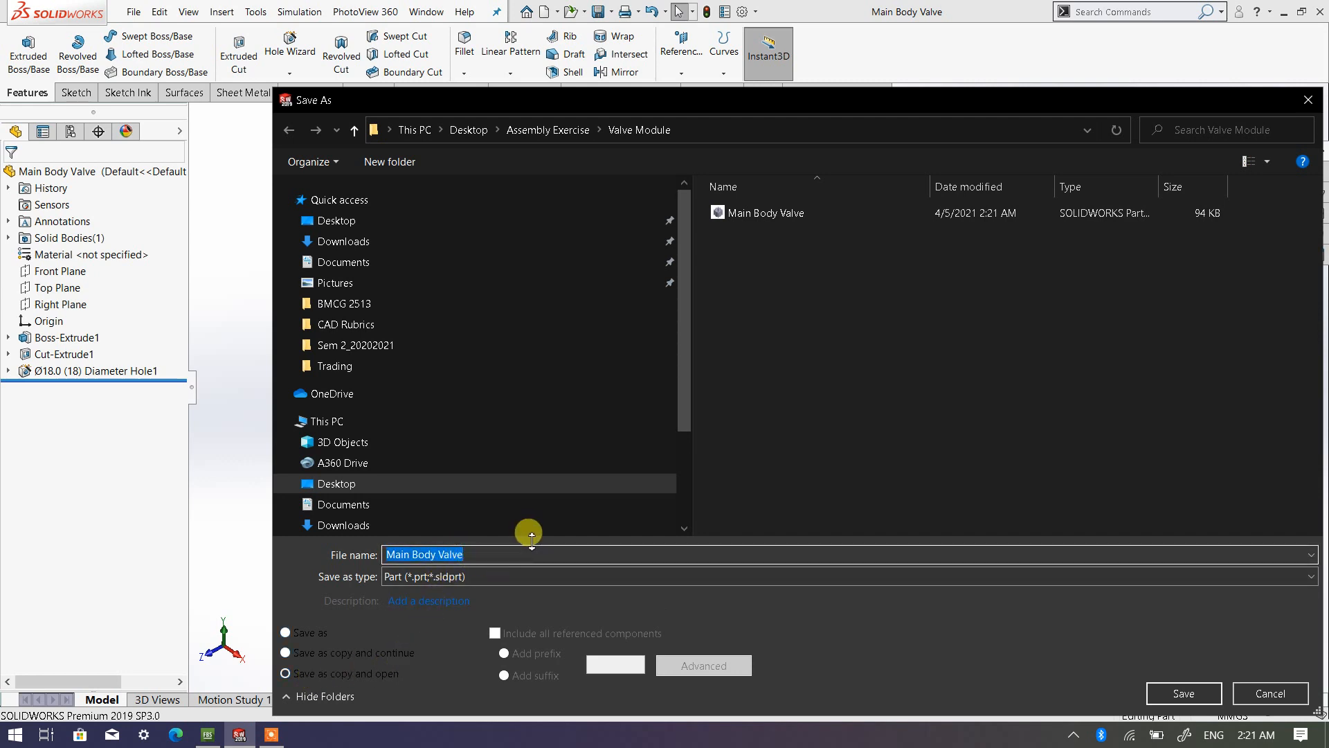
text(Top Cover_)
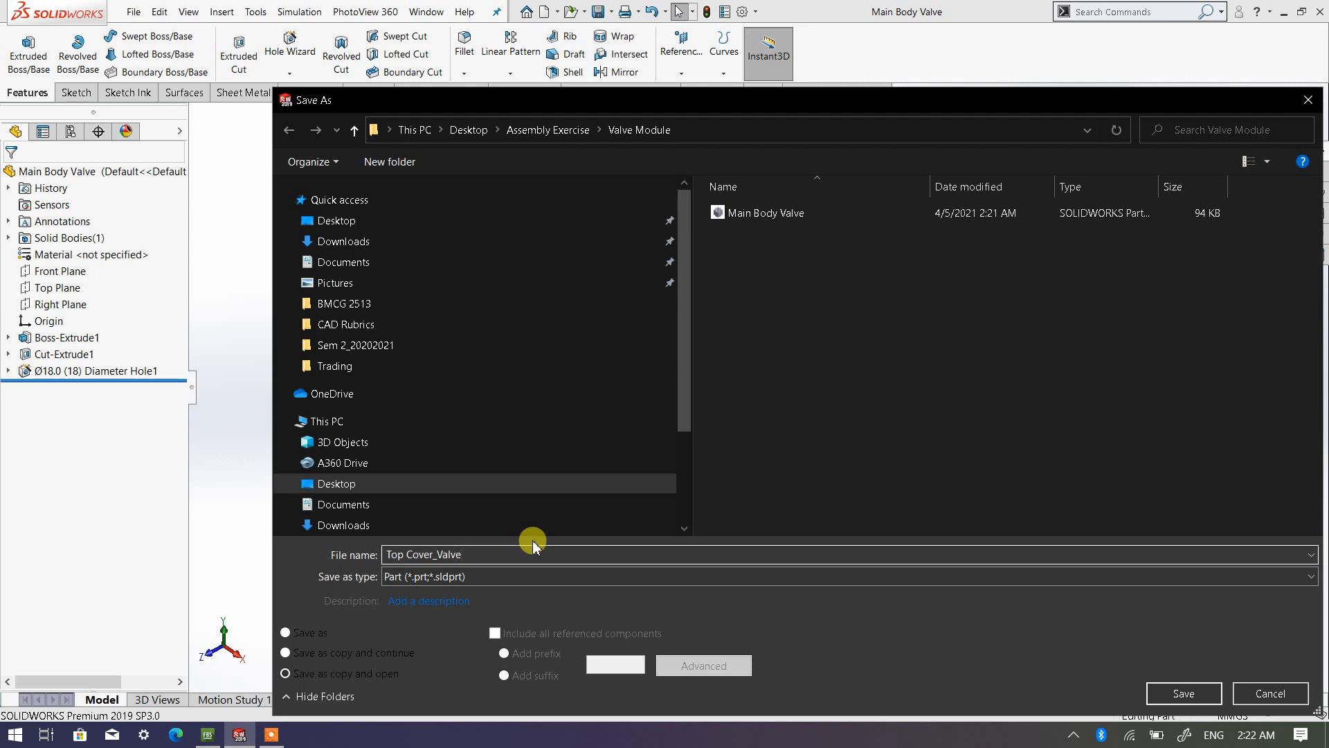
click(1179, 695)
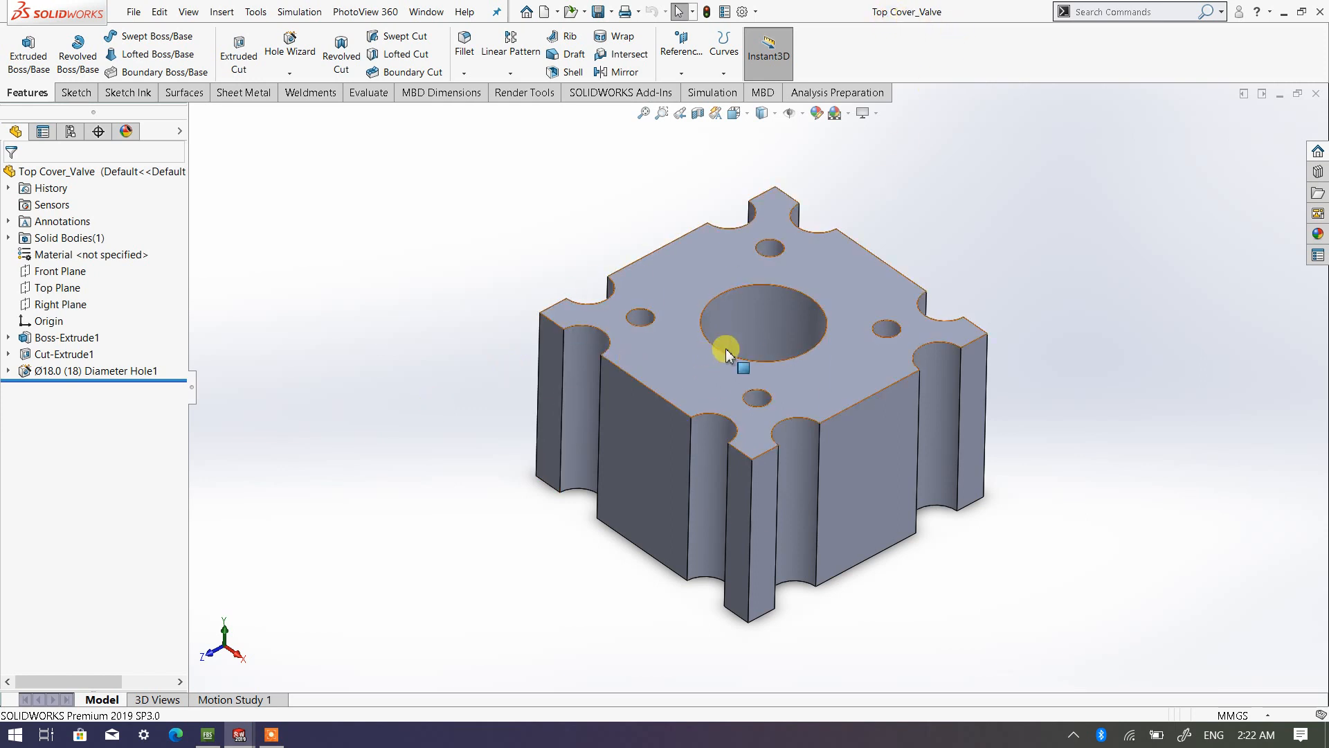
Step: Set the base extrusion's blind depth to 20 mm in the top cover part and save the part
scroll(838, 370, up, 2)
scroll(838, 374, down, 2)
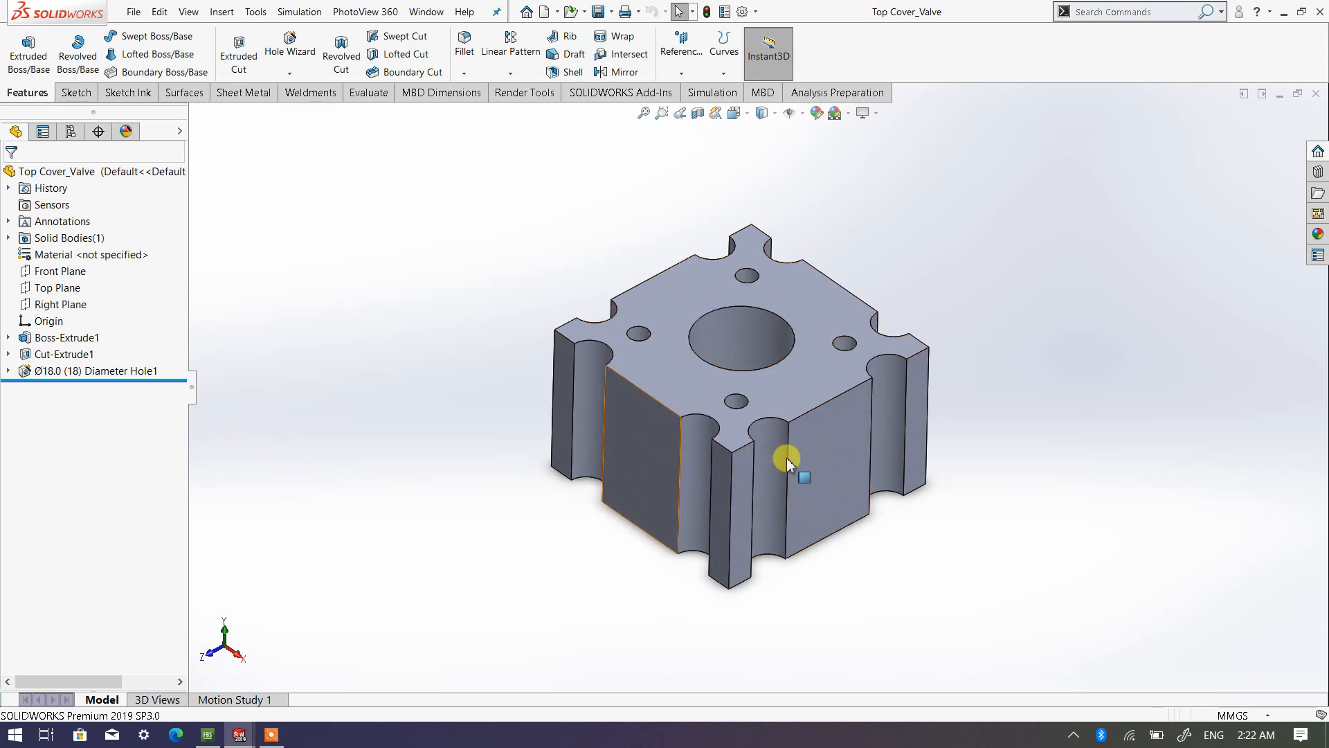
right_click(64, 339)
click(75, 298)
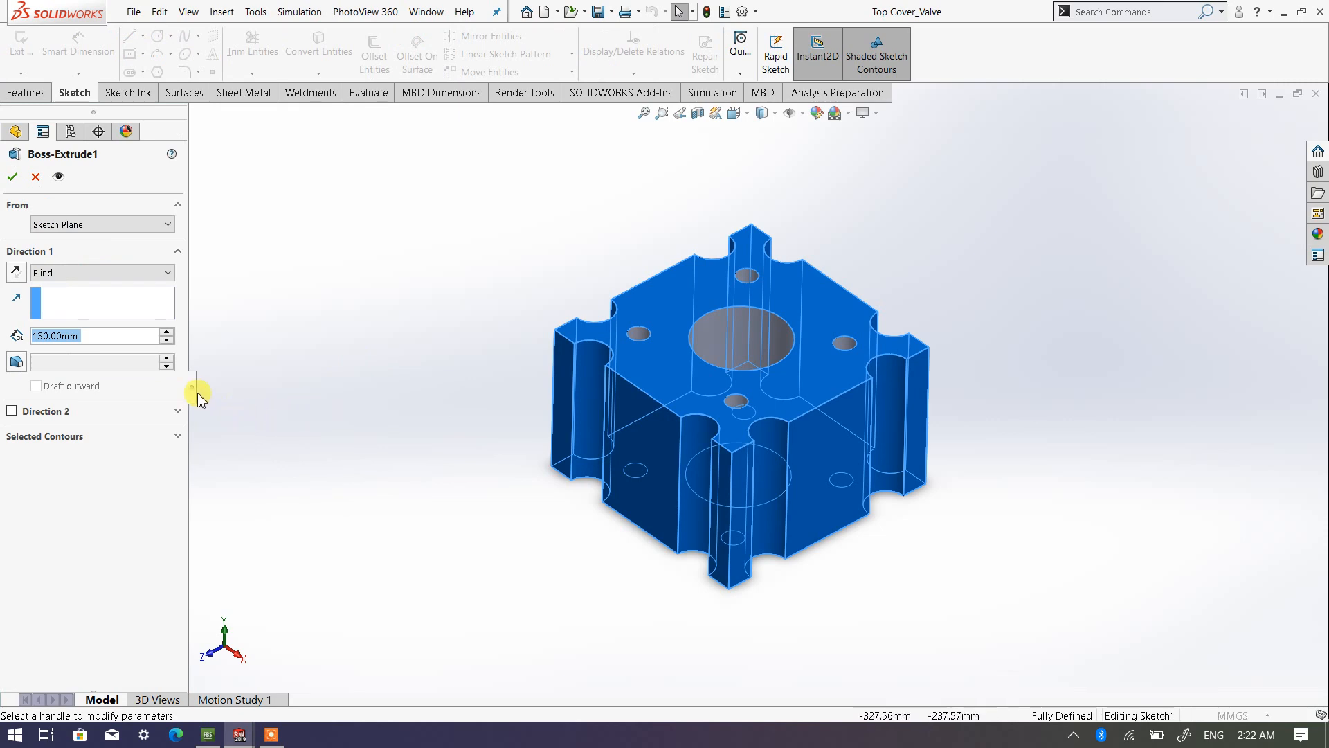
click(166, 340)
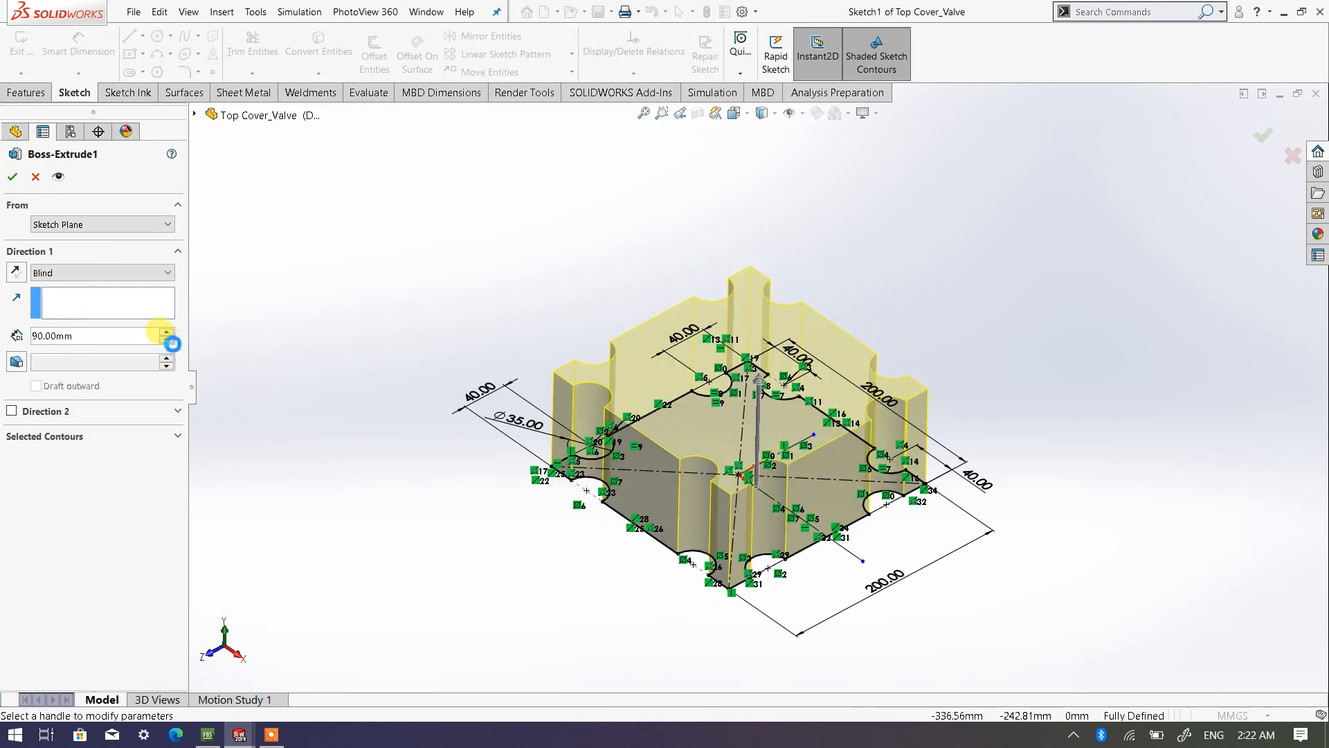
scroll(744, 529, down, 5)
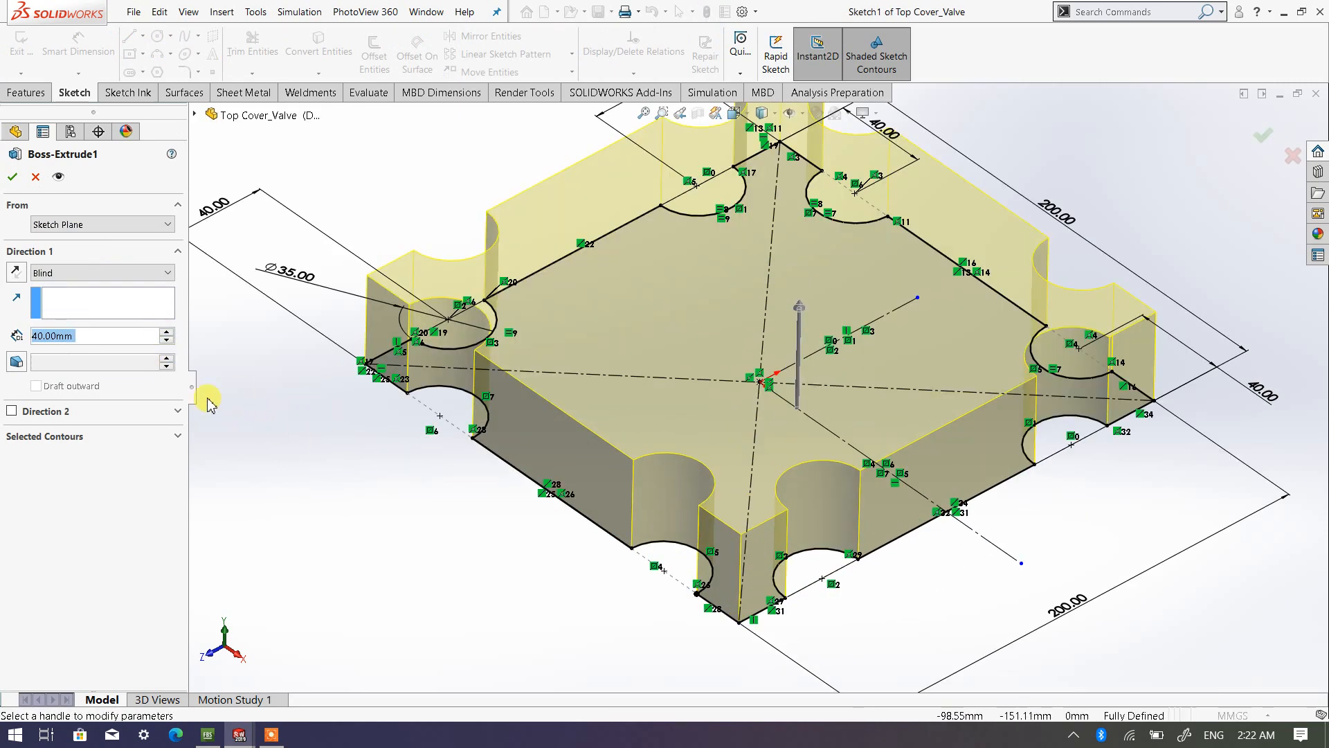
click(167, 340)
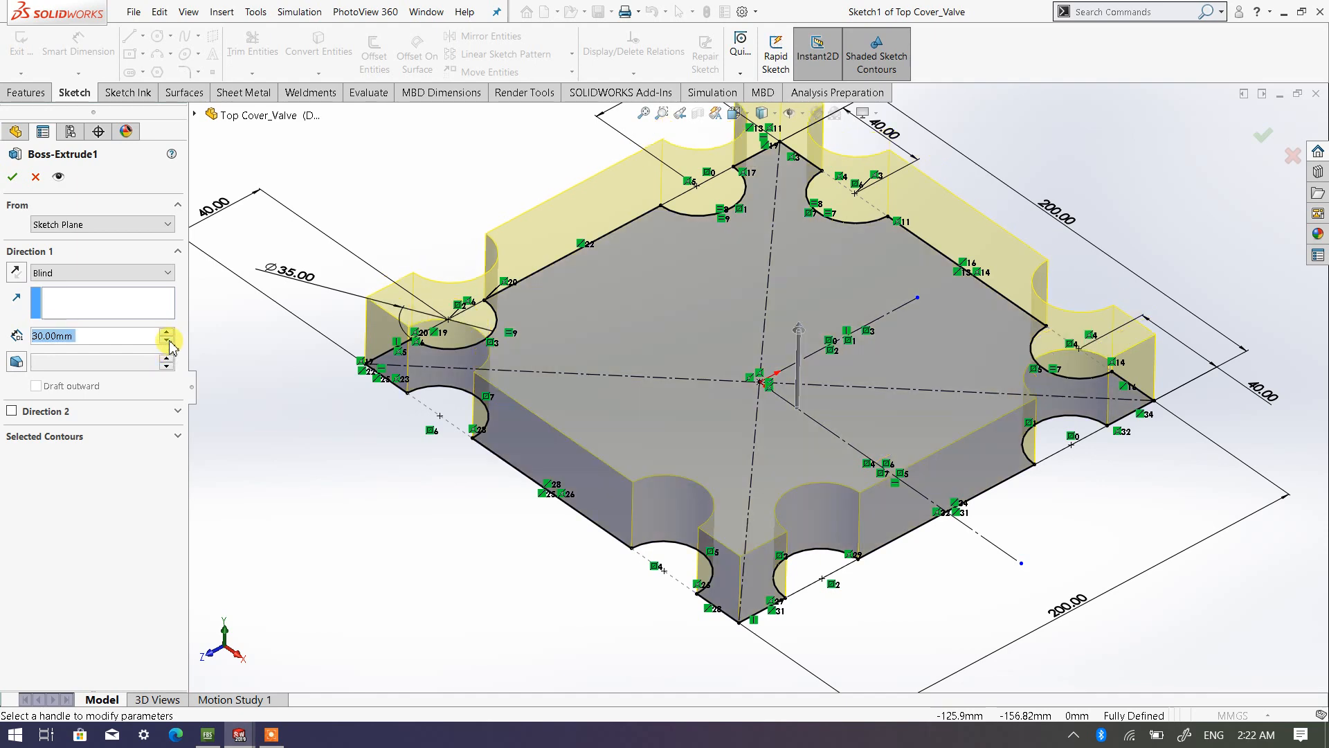
scroll(602, 504, up, 3)
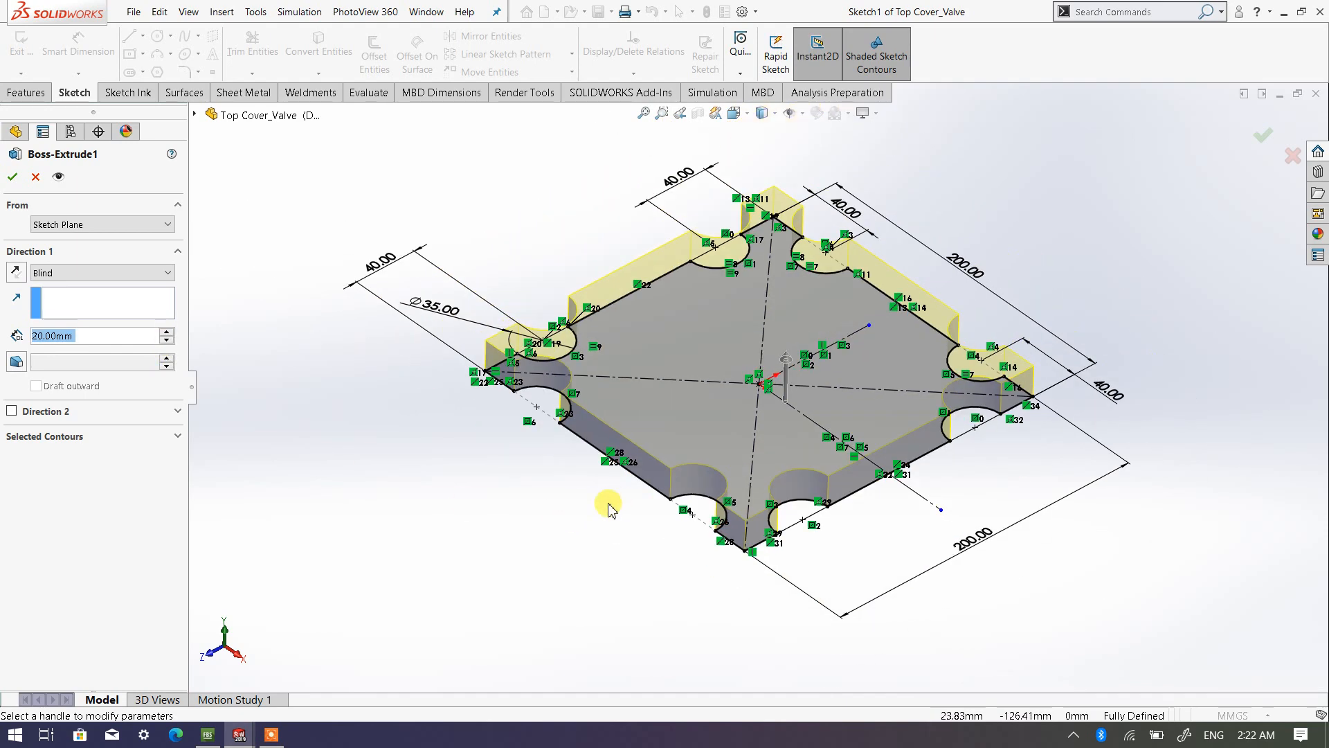
click(168, 341)
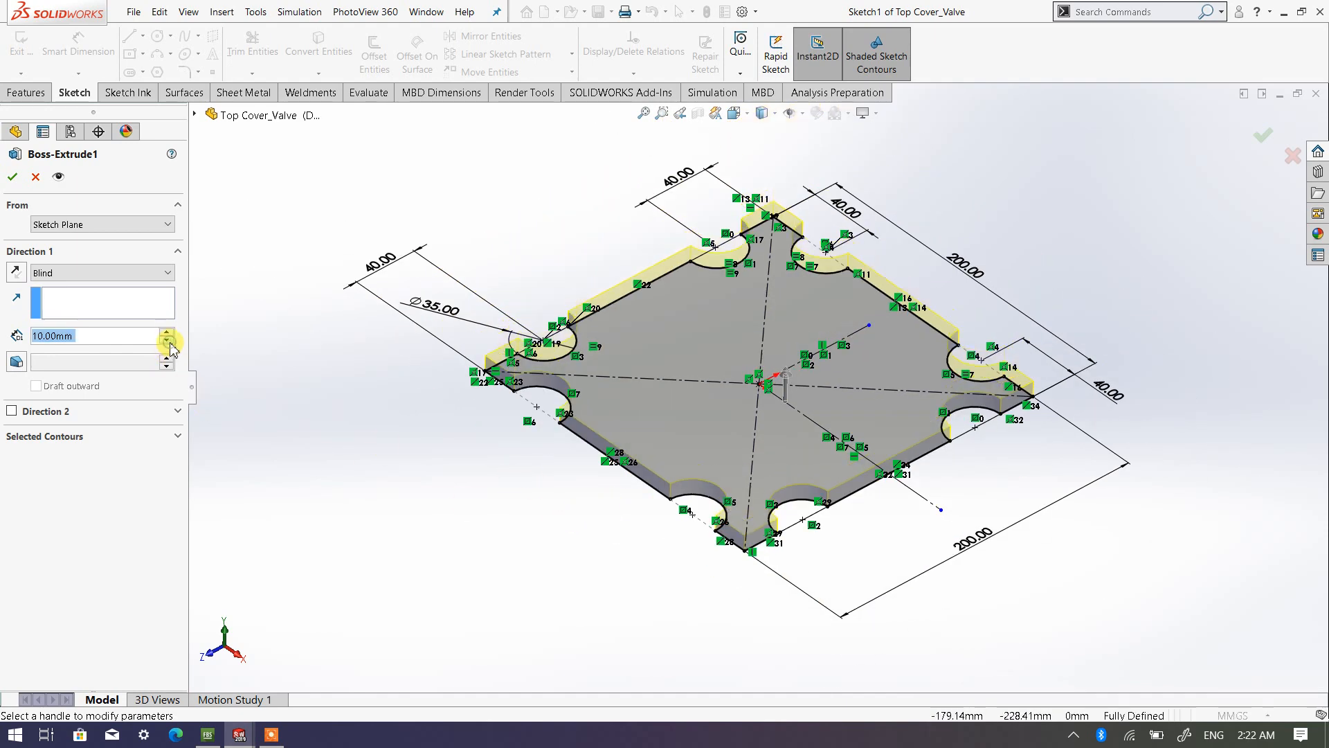
scroll(766, 522, down, 3)
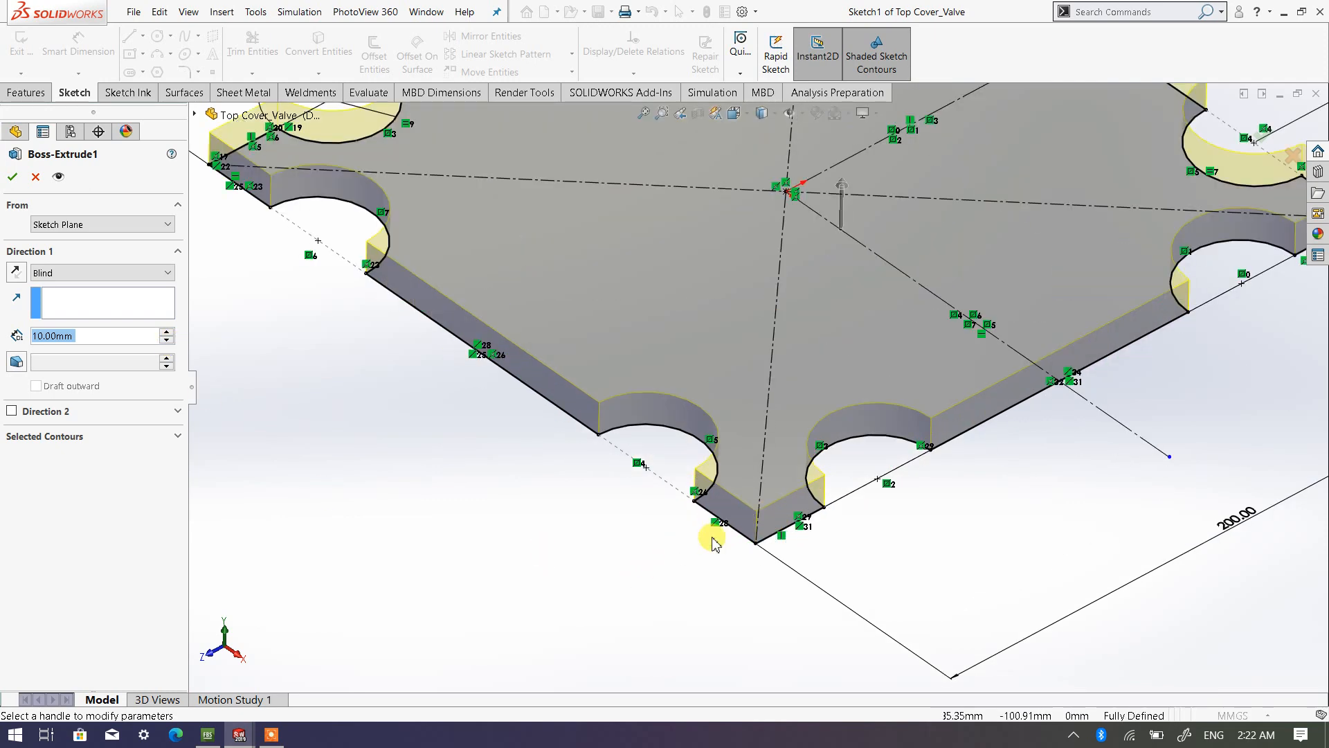
scroll(712, 540, up, 1)
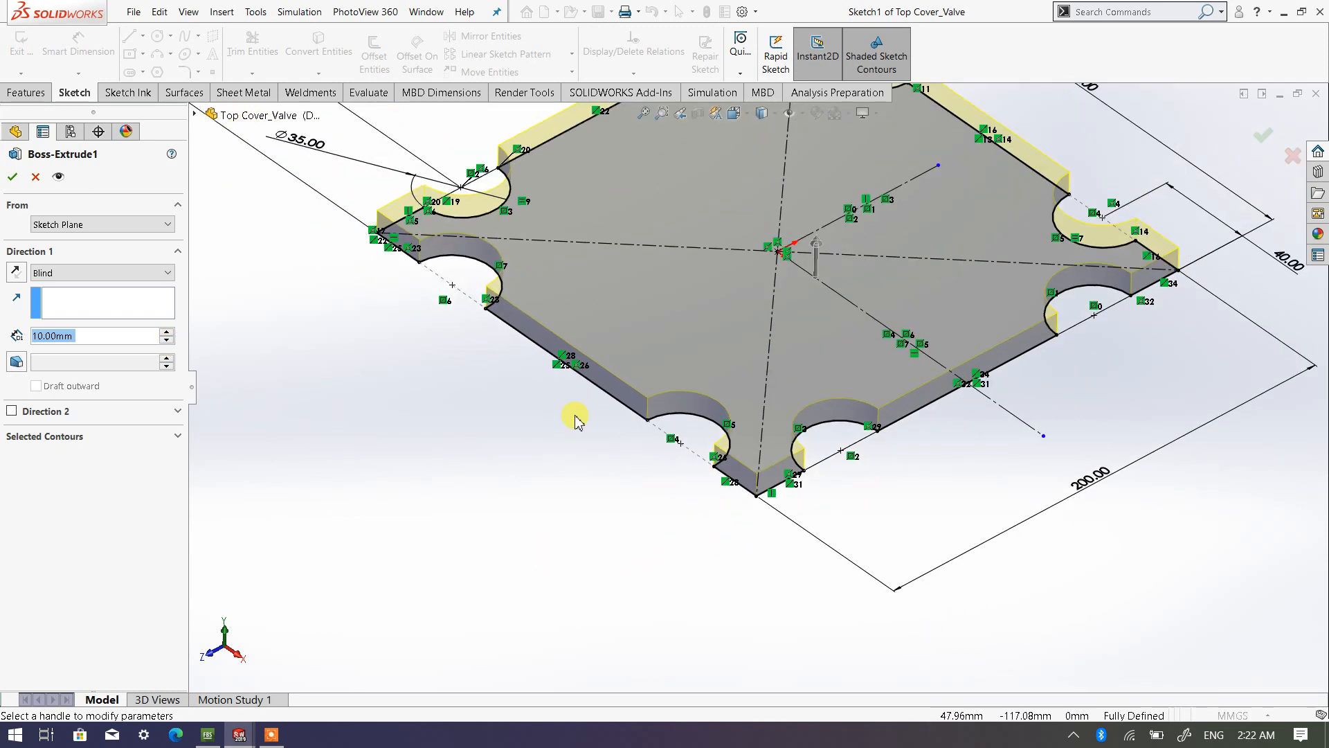
click(167, 332)
scroll(475, 445, up, 5)
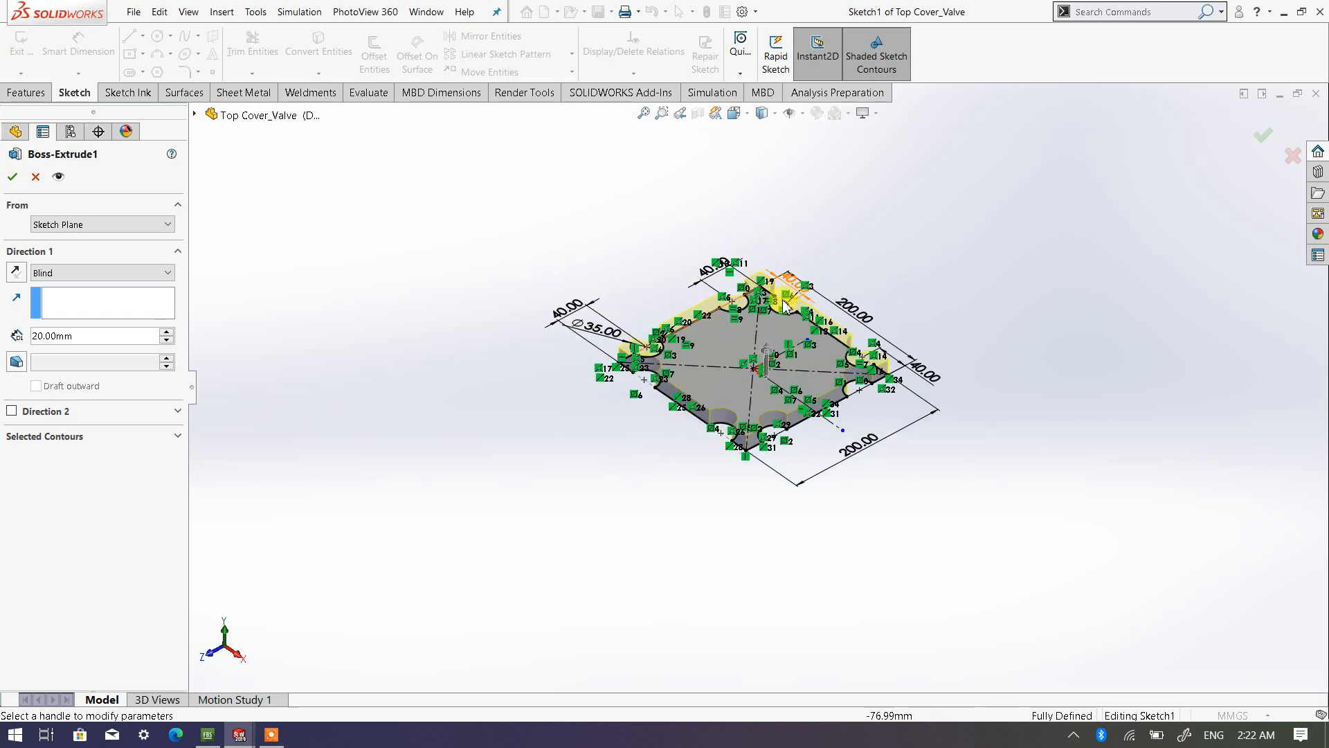
scroll(744, 347, down, 3)
click(19, 178)
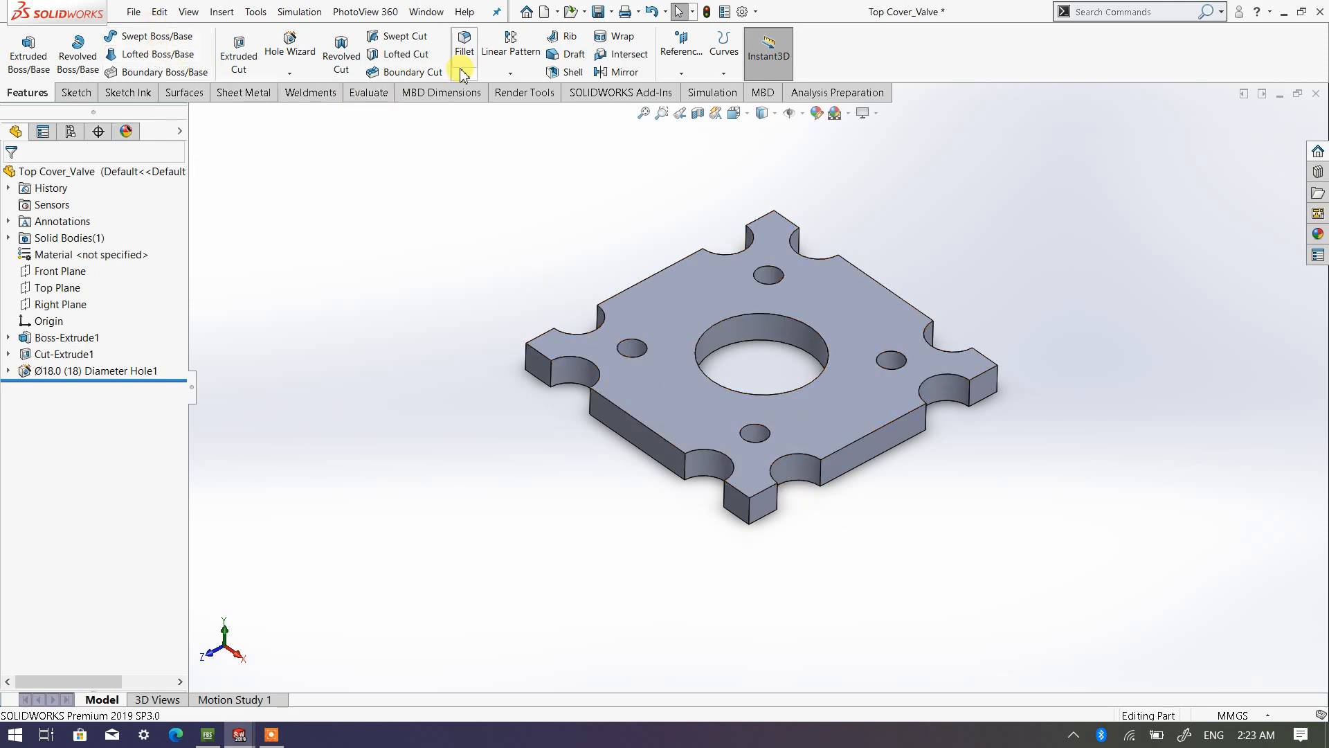
click(598, 14)
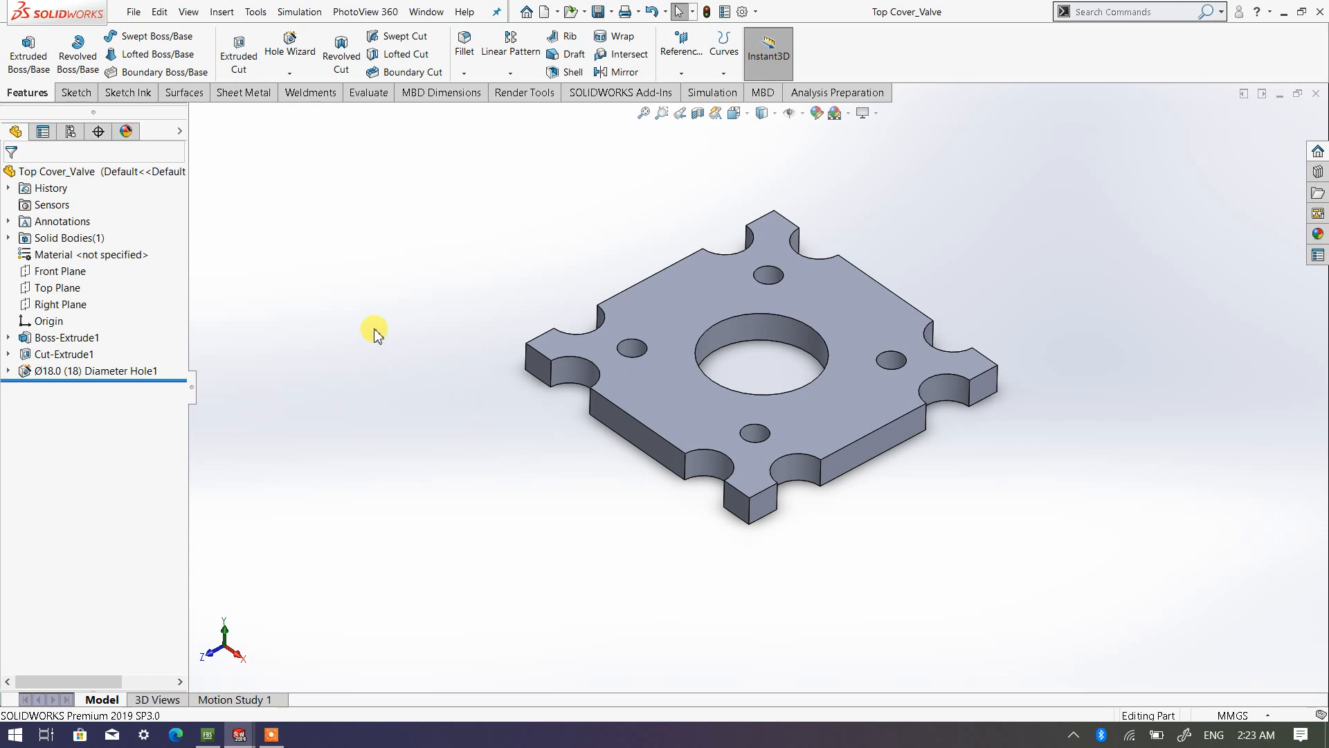
Step: Apply an orange color appearance to the whole top cover part
right_click(103, 175)
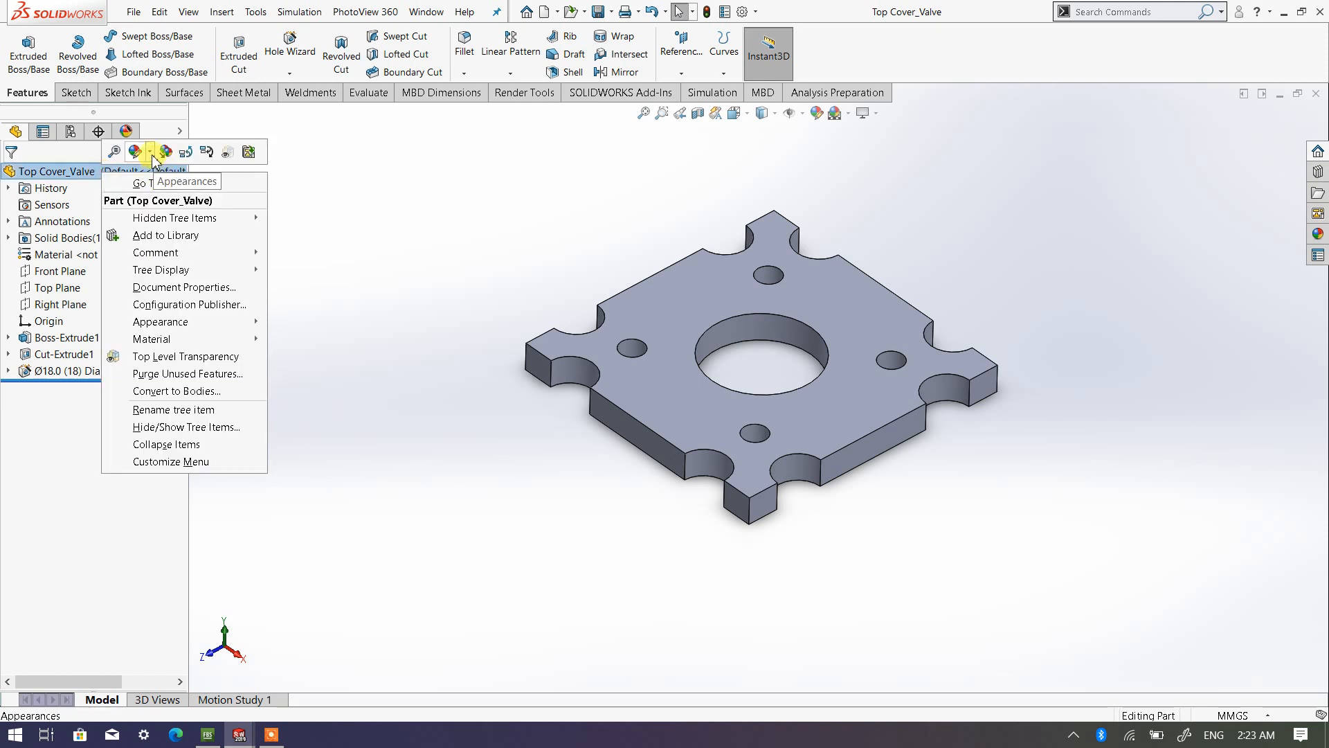
mouse_move(152, 161)
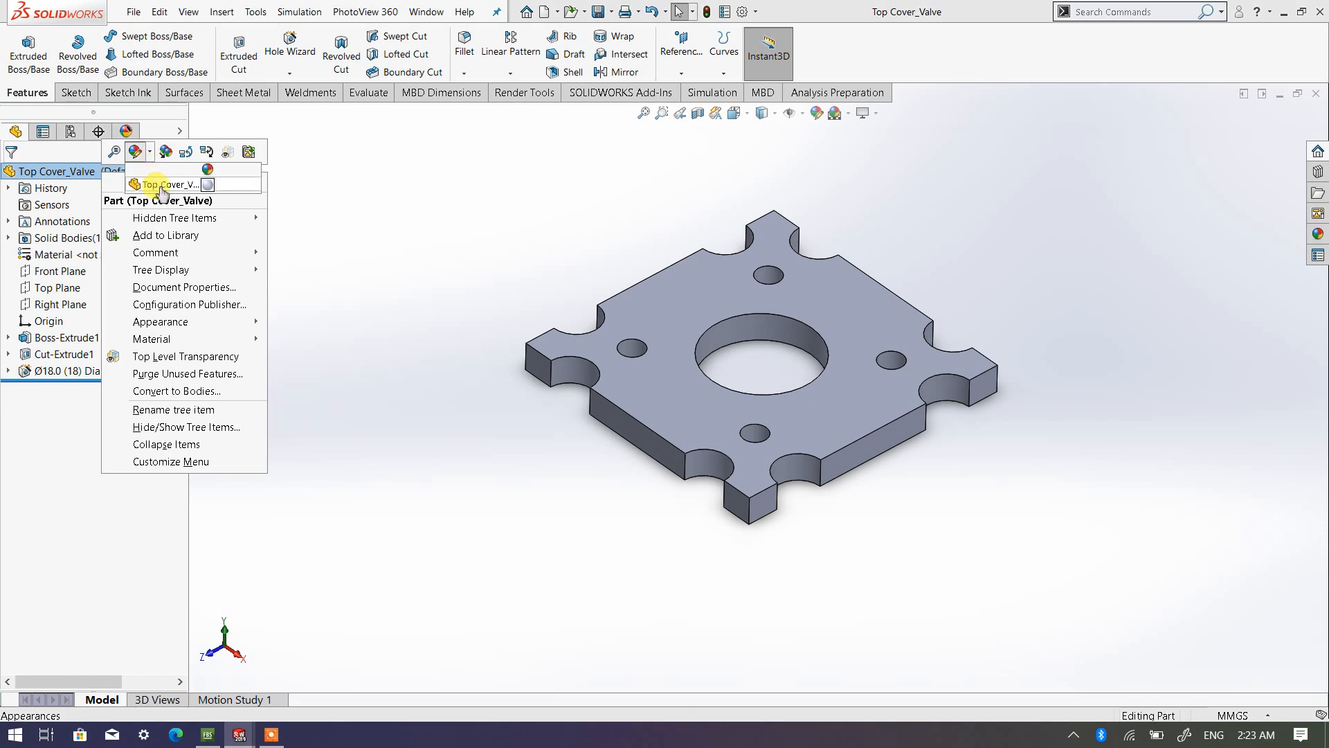
click(160, 186)
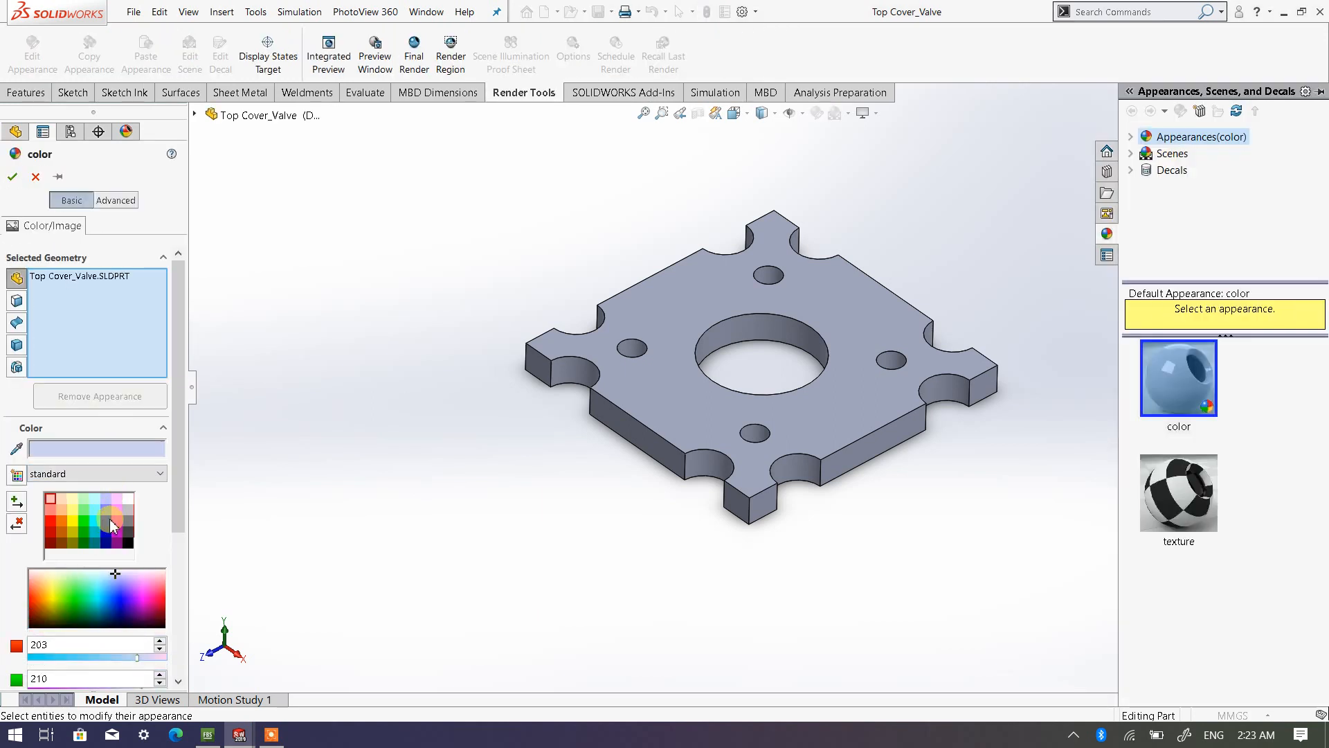
click(60, 522)
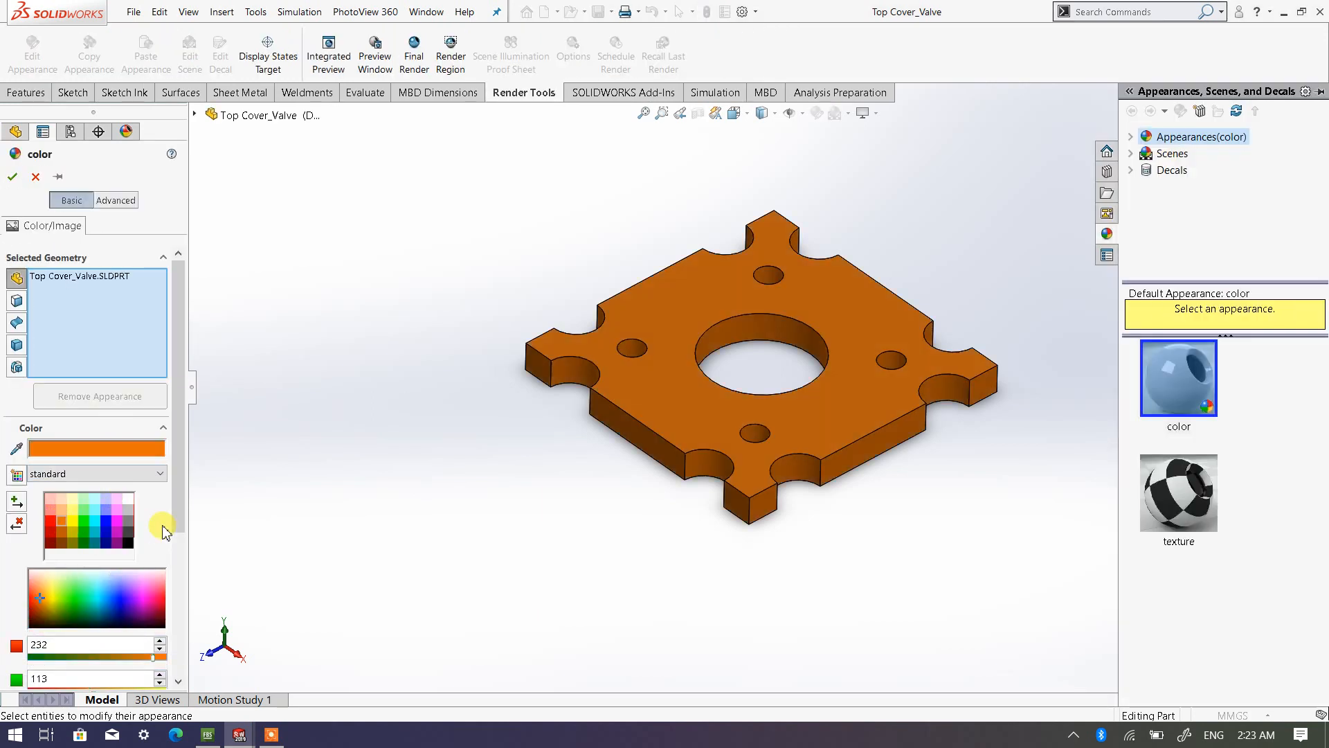
click(13, 178)
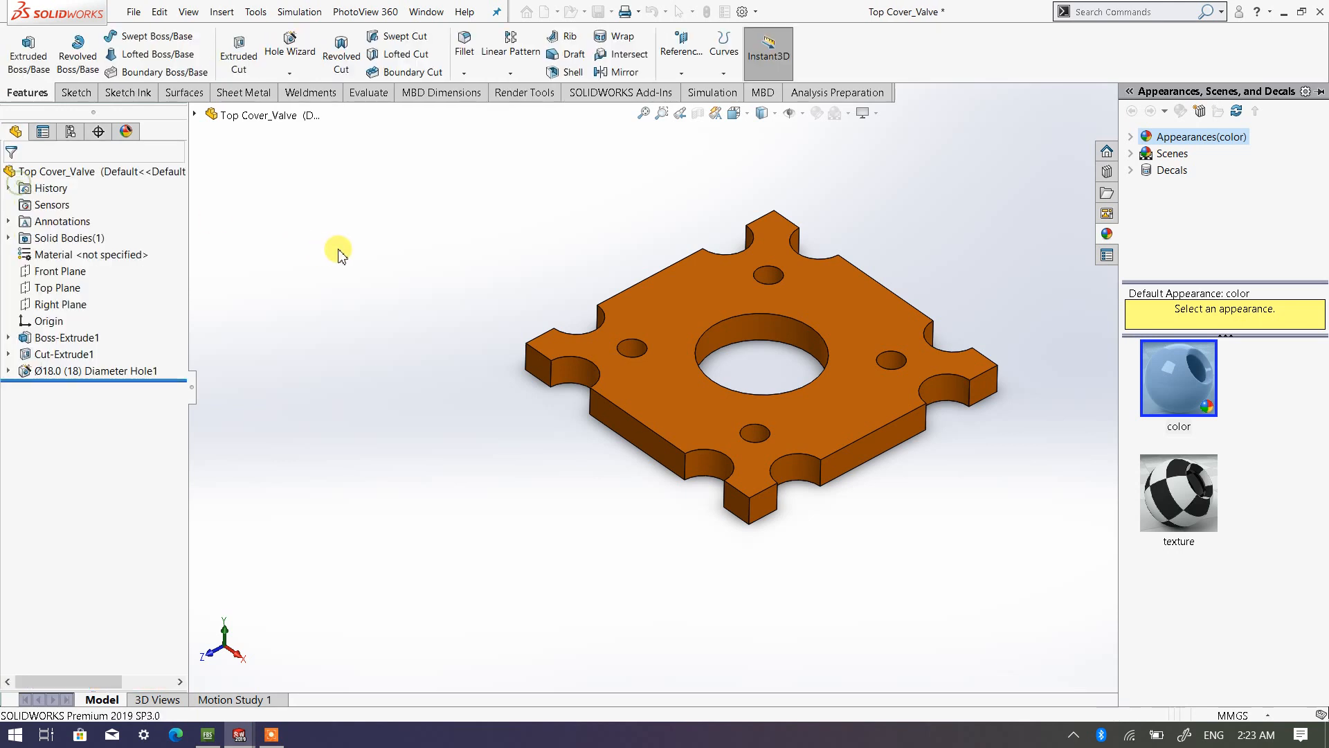
click(405, 239)
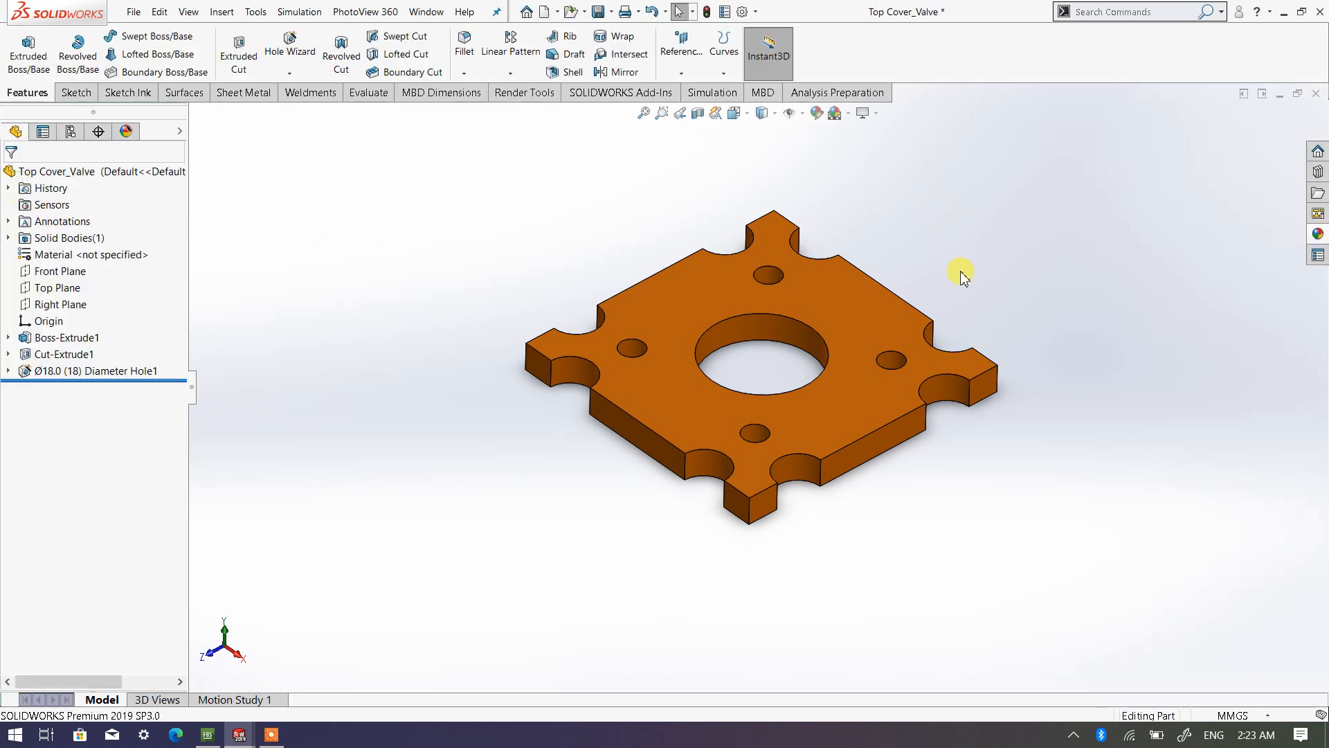
scroll(887, 202, down, 2)
scroll(735, 358, up, 2)
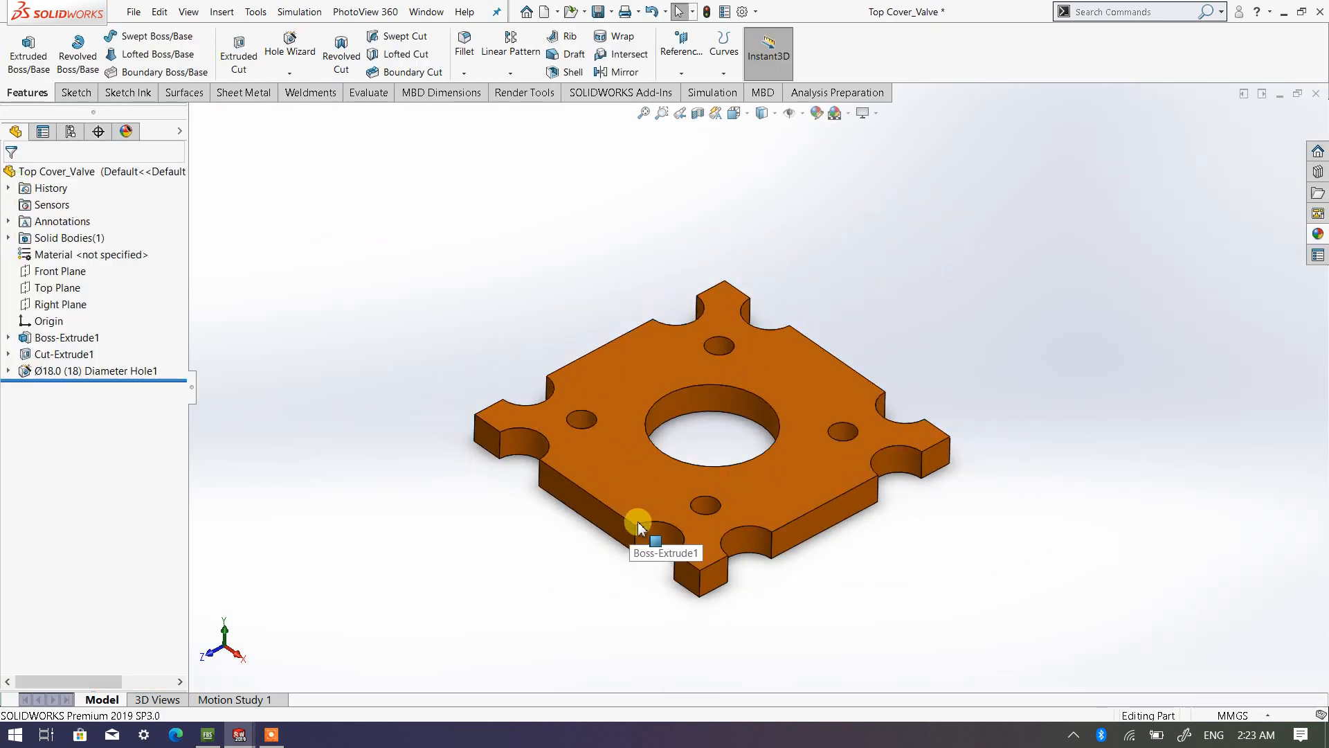
scroll(637, 521, down, 1)
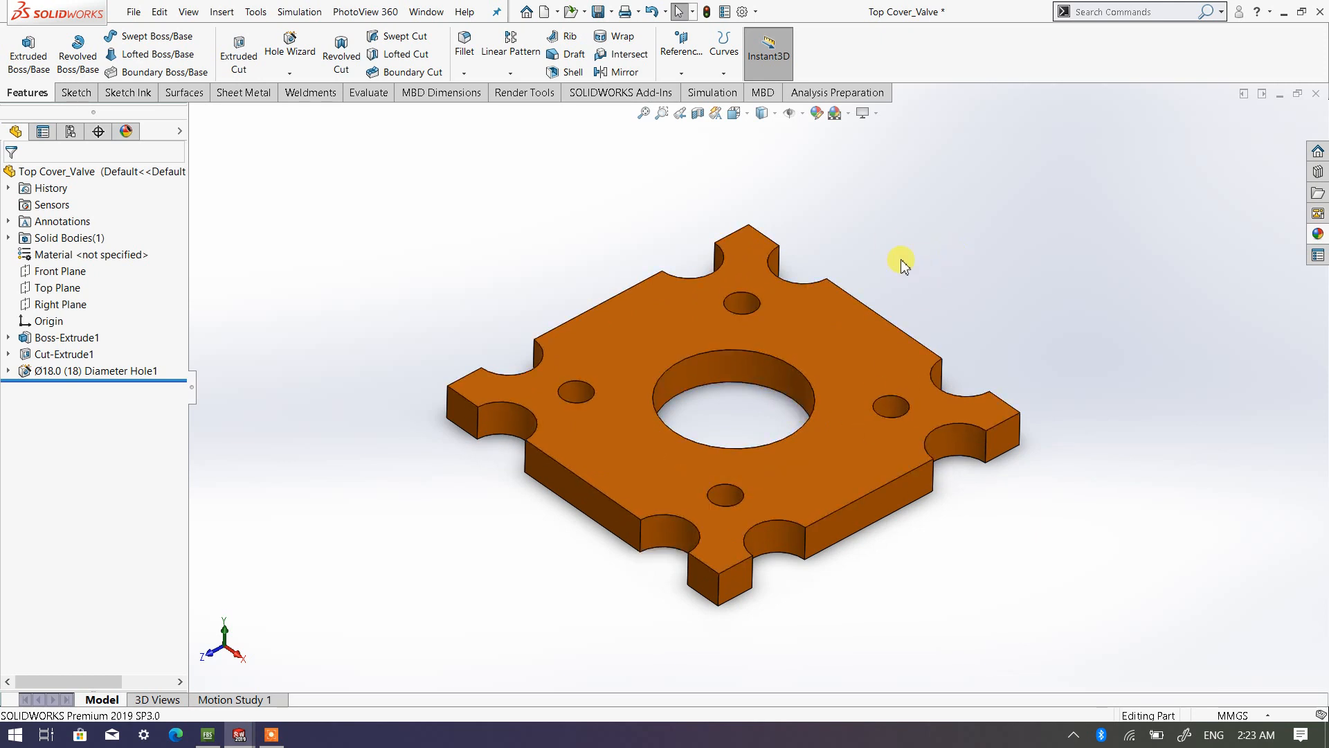
scroll(872, 294, up, 1)
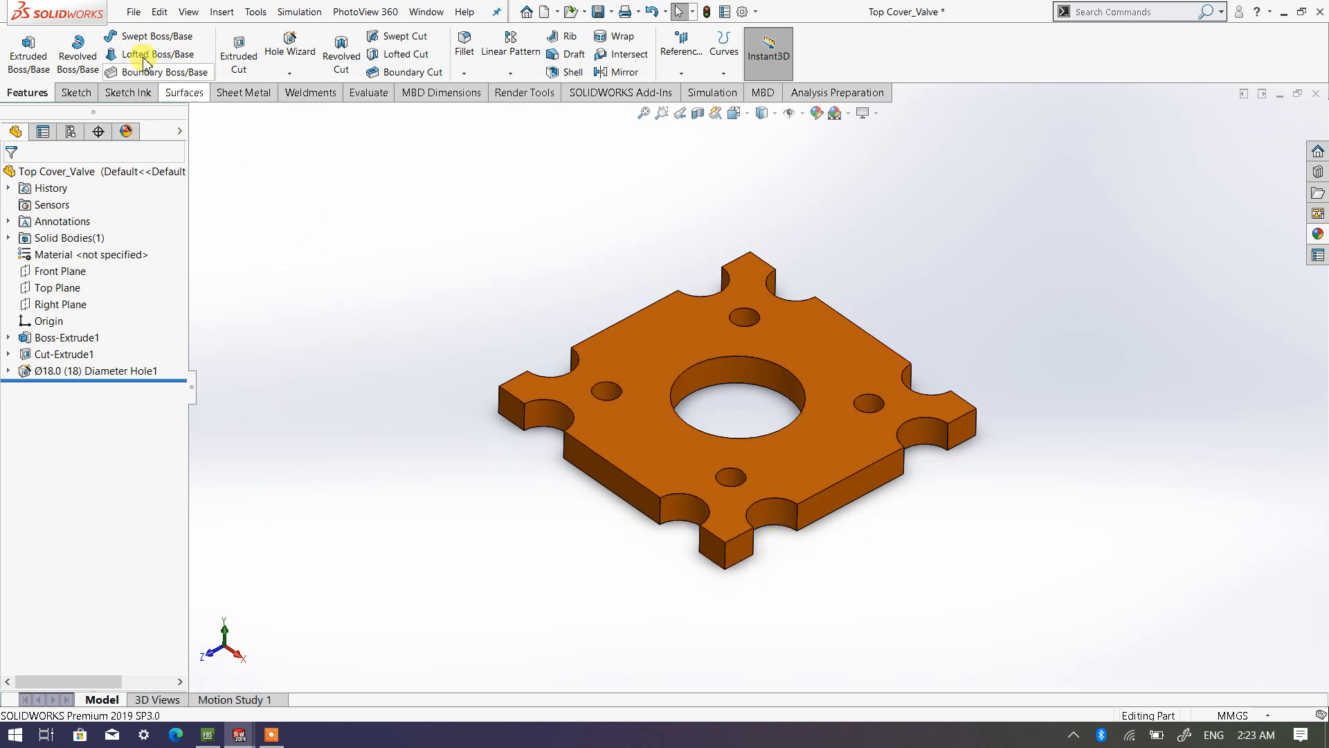
Step: Save a copy of the part as Bottom Cover_Valve in the Valve Module folder, using the save as copy and open option
click(137, 12)
click(170, 183)
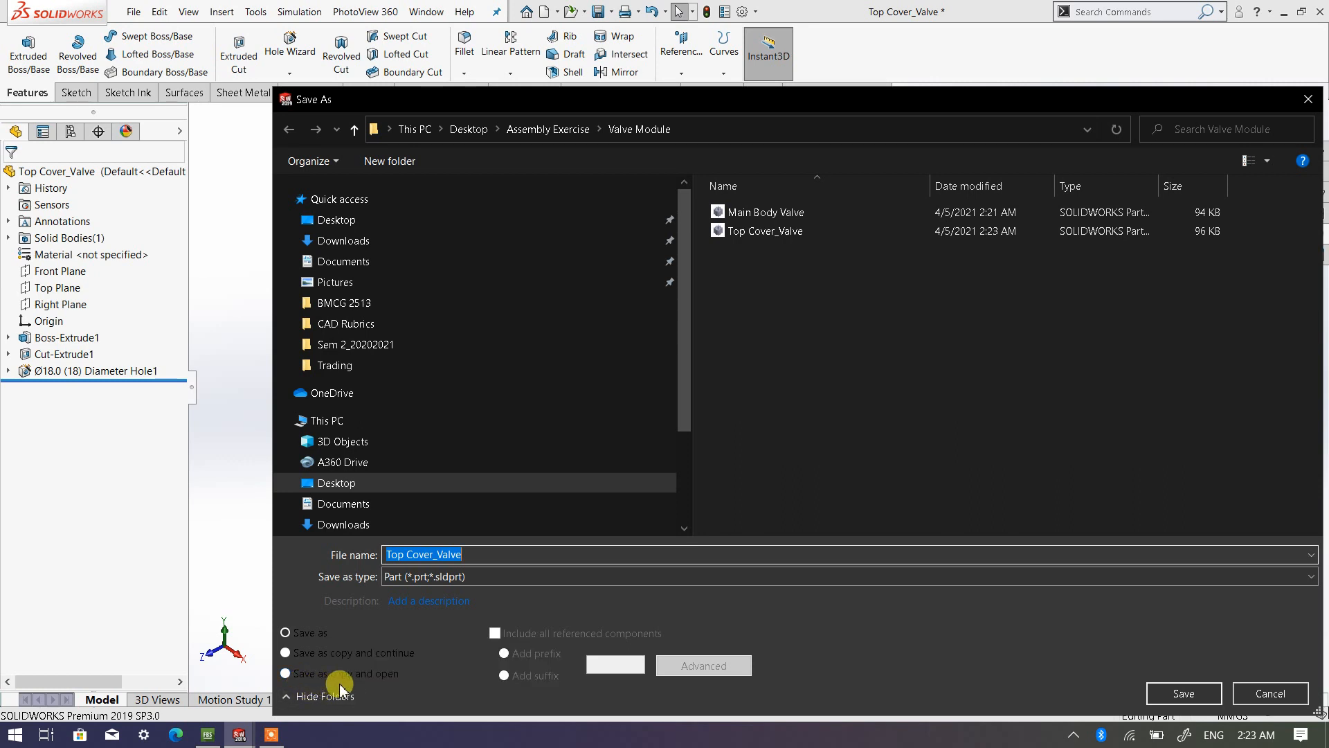
click(286, 672)
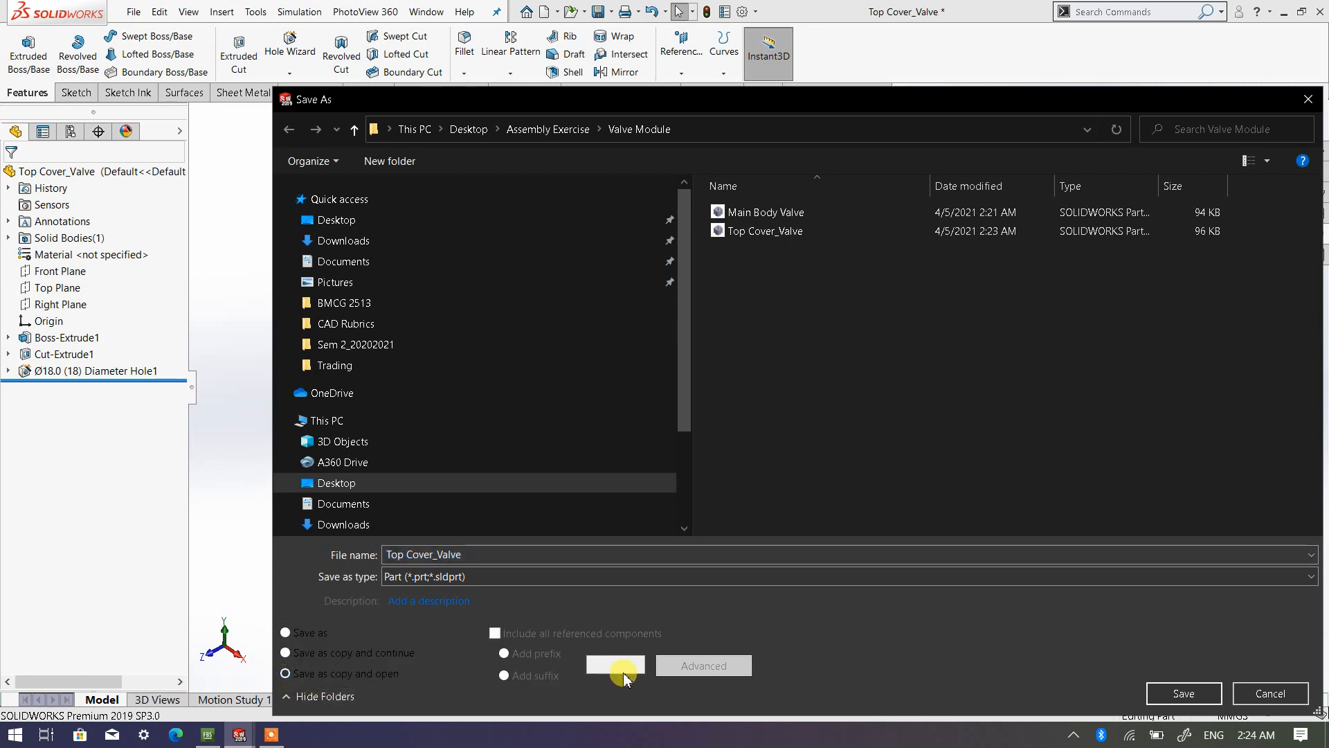
click(396, 553)
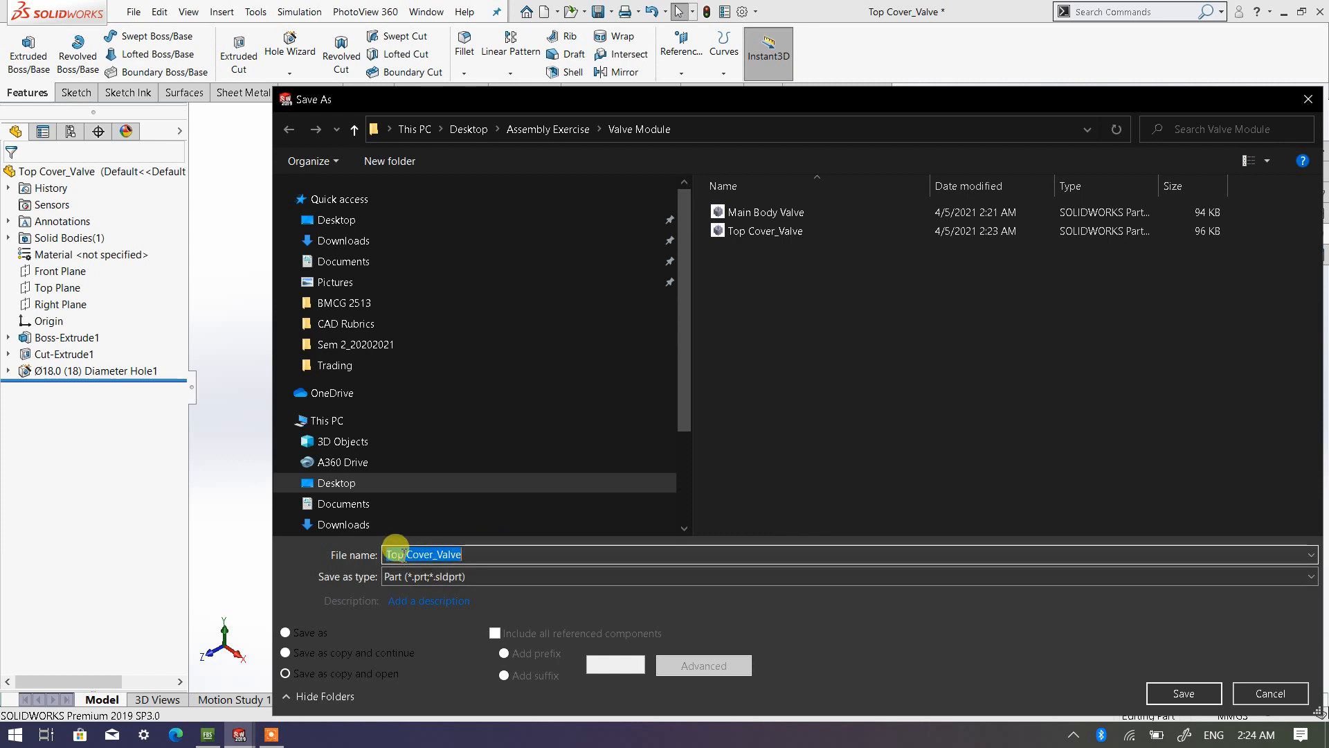
click(405, 554)
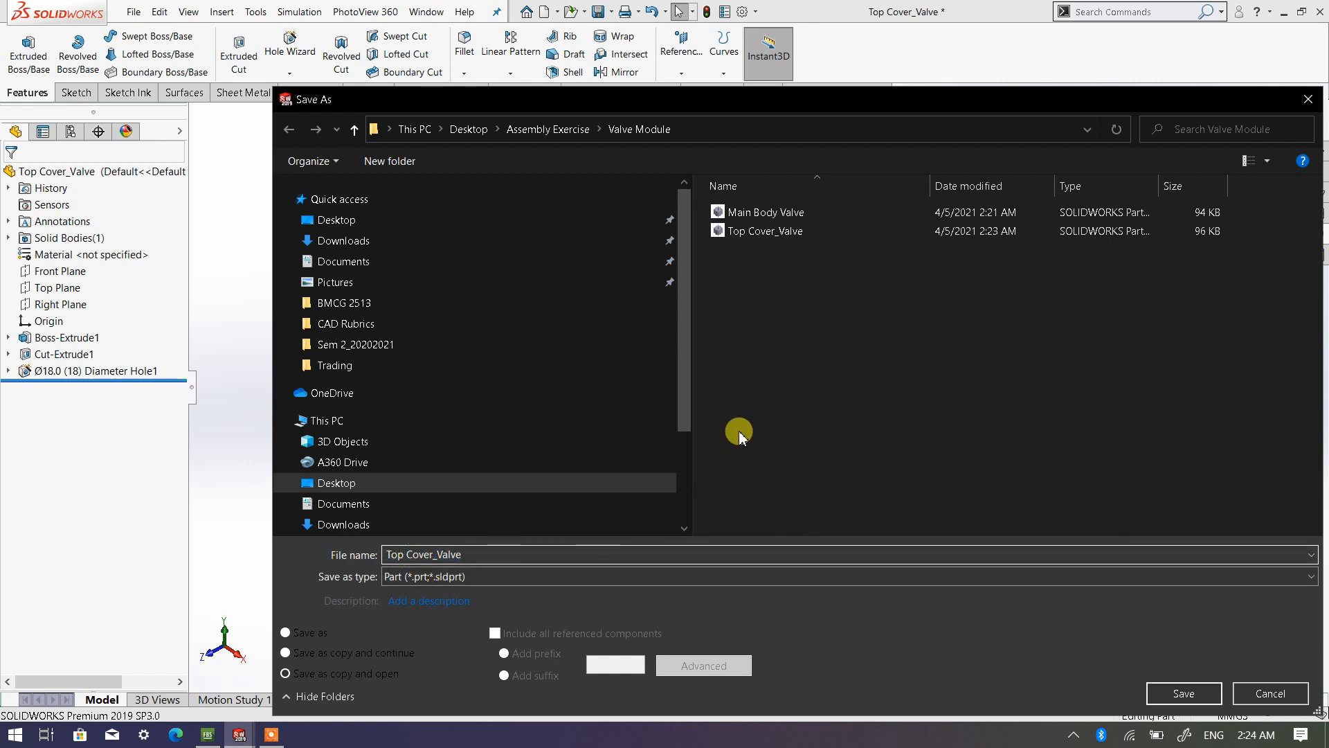
text(Bottom)
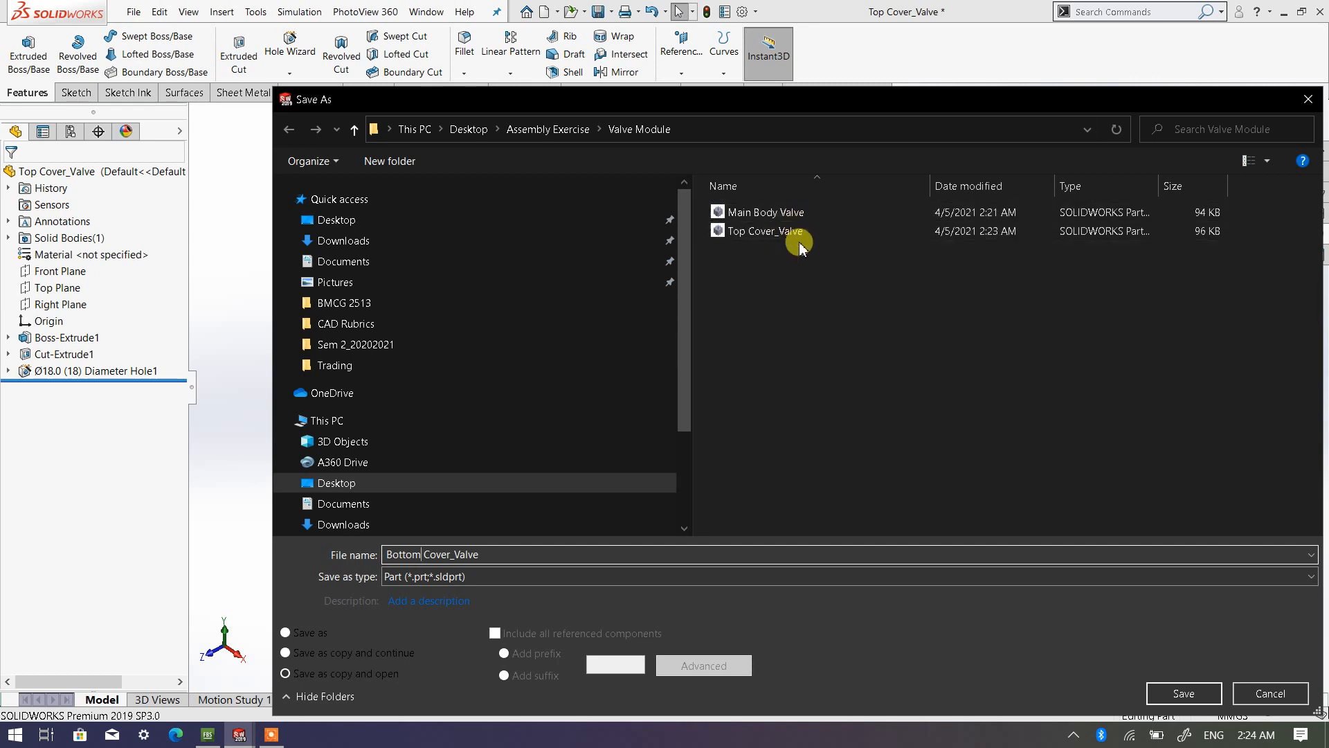
click(462, 599)
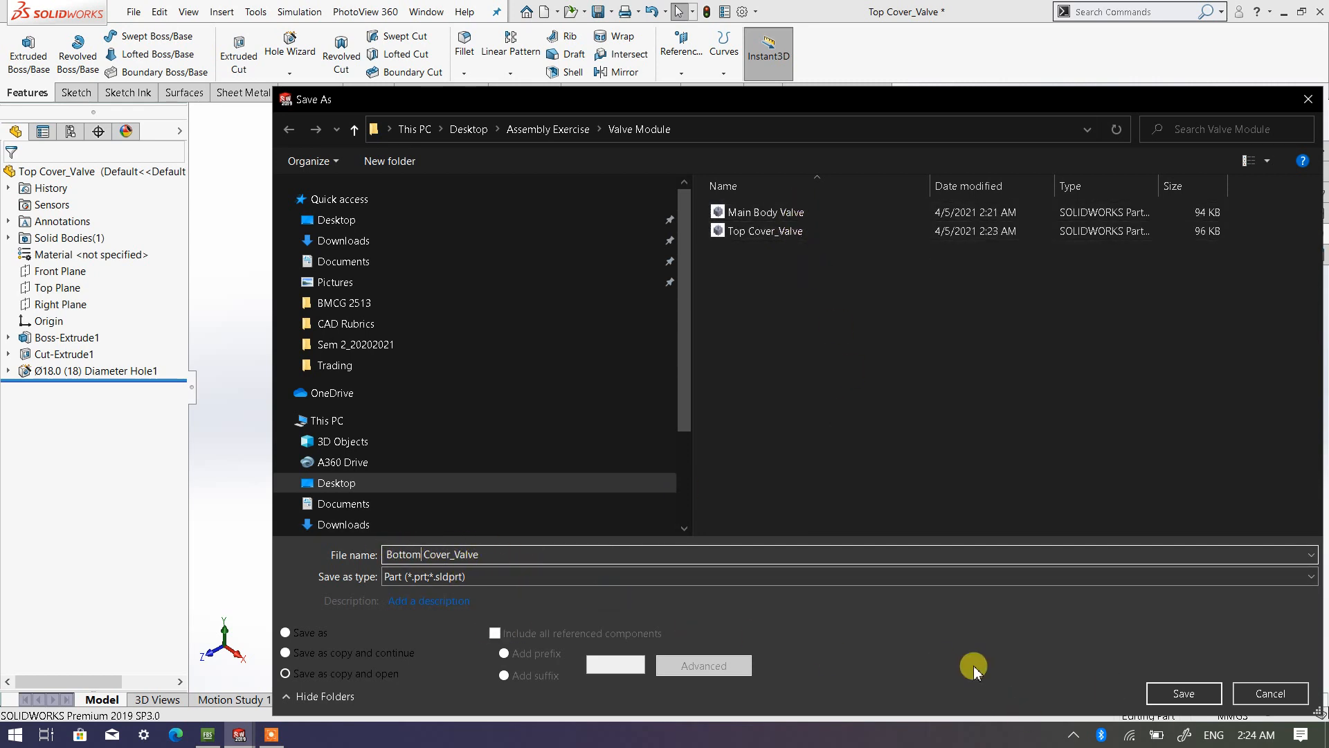
click(1183, 693)
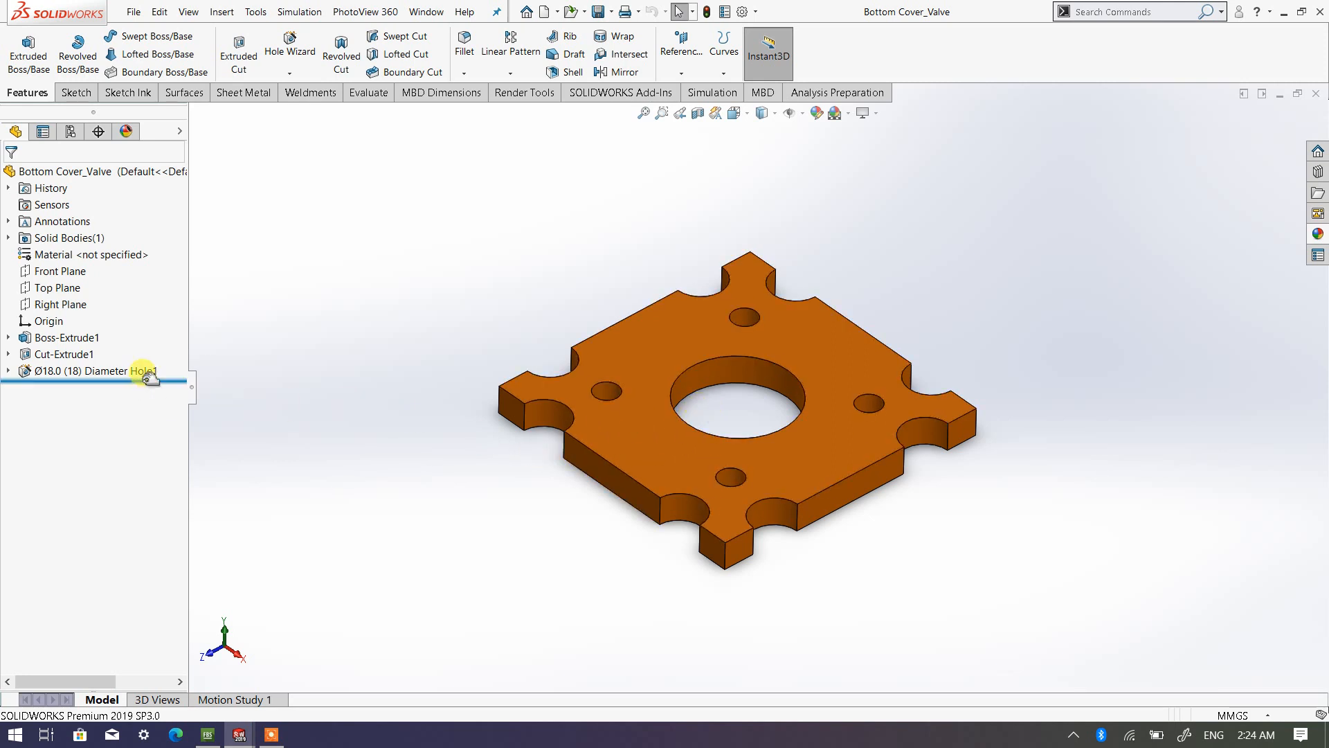
Step: Examine the central hole's cut feature and the bottom cover plate around it
click(81, 355)
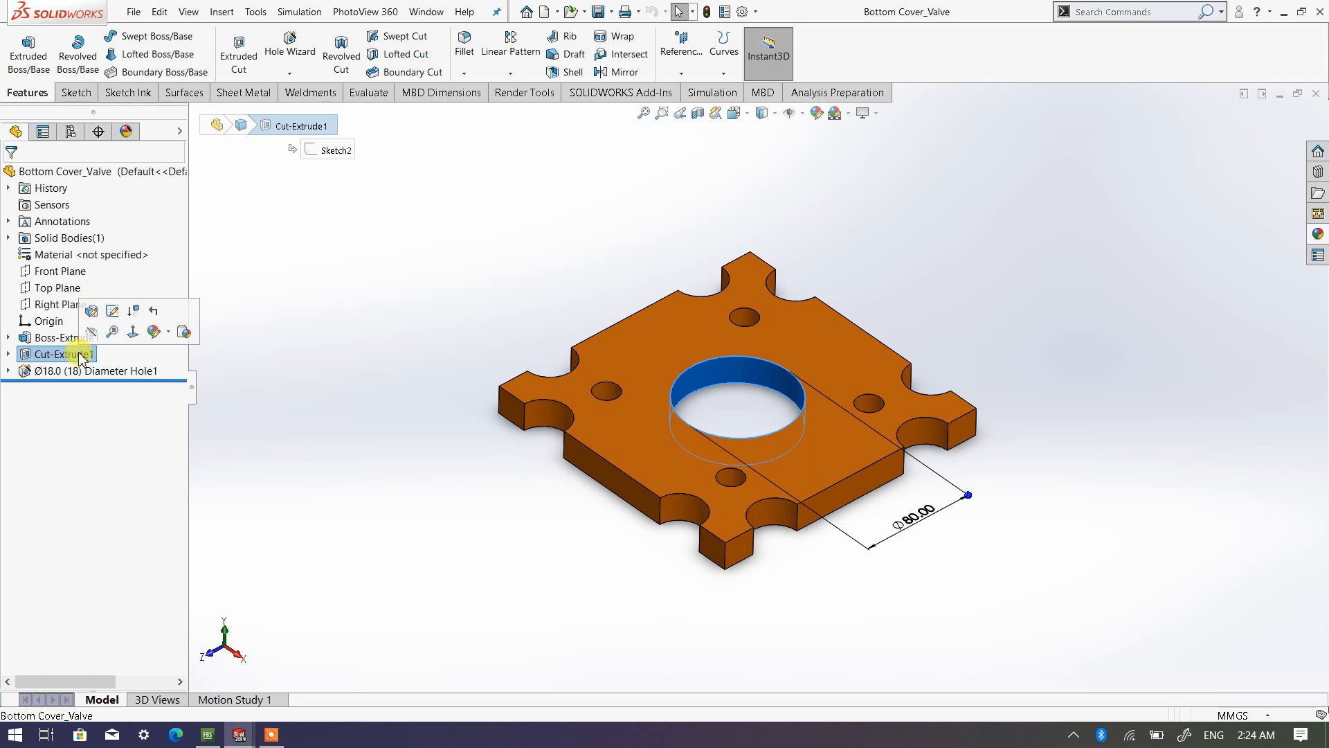
click(445, 342)
scroll(659, 425, down, 3)
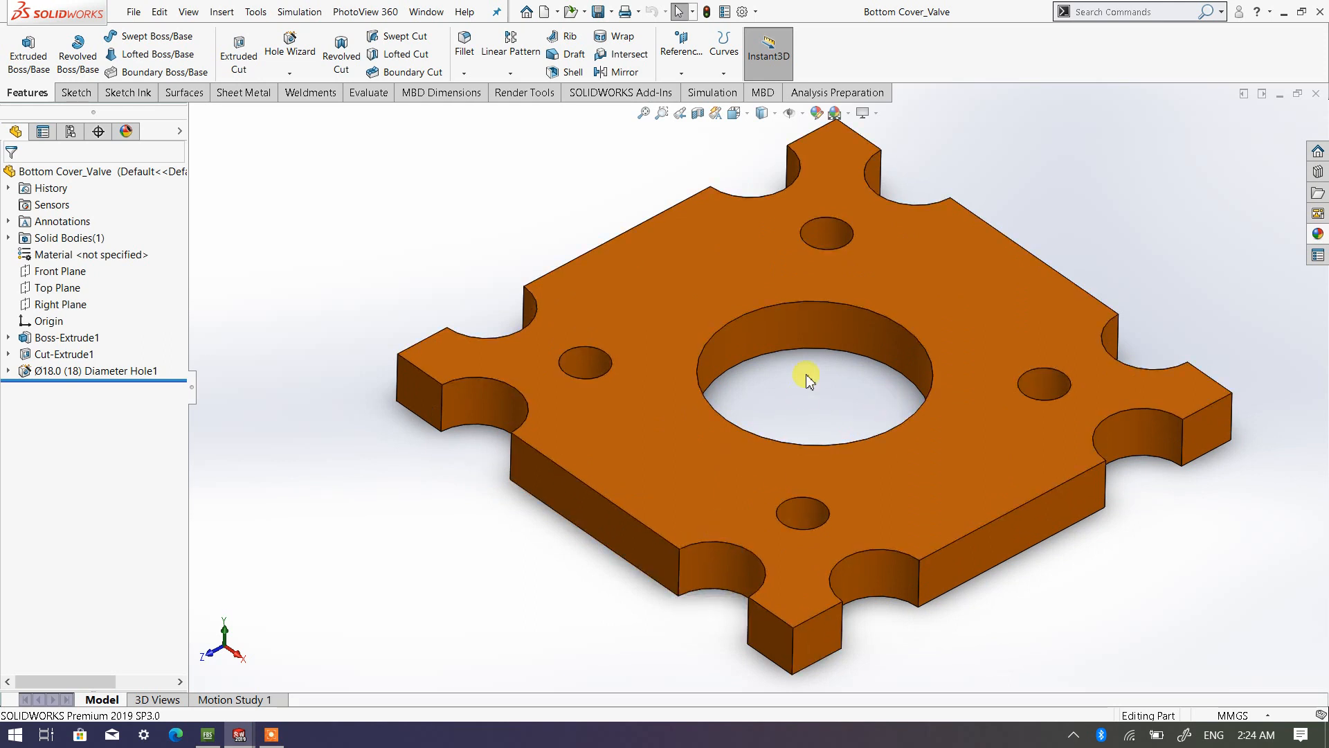
scroll(891, 396, up, 2)
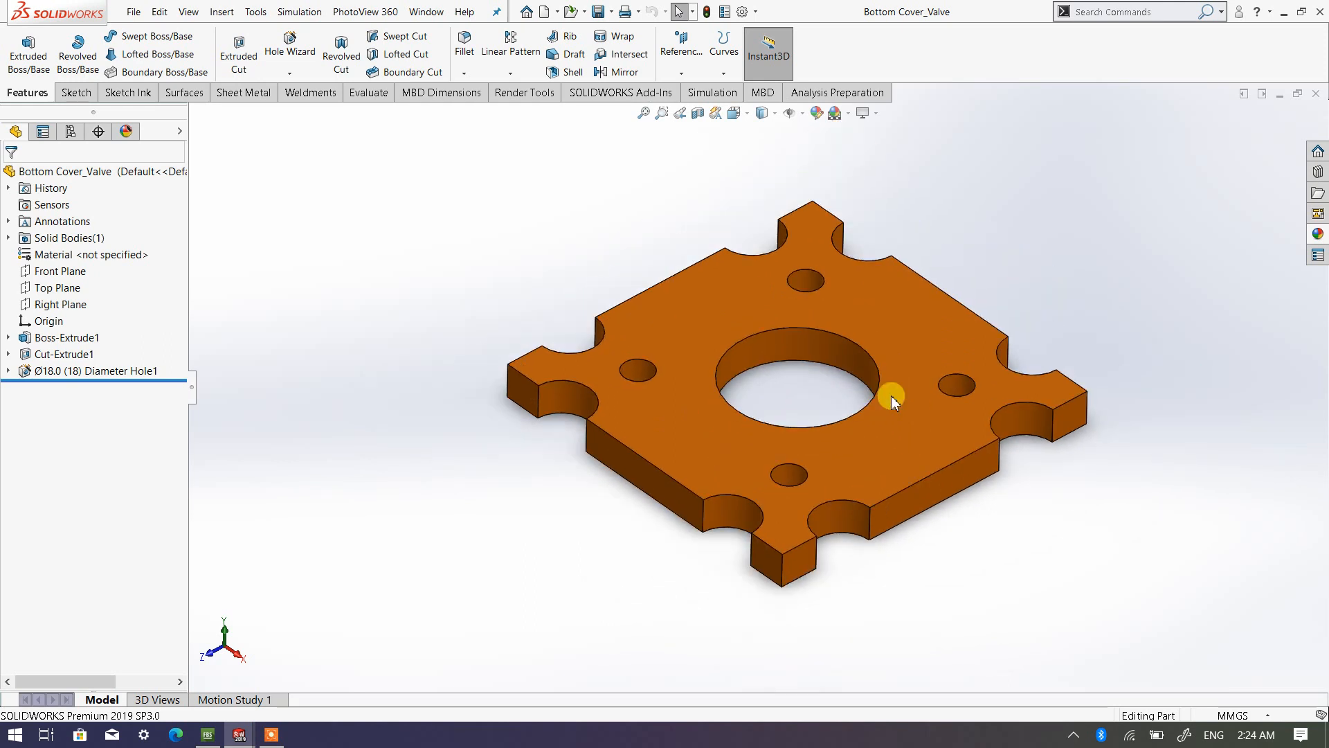
middle_drag(836, 546, 813, 368)
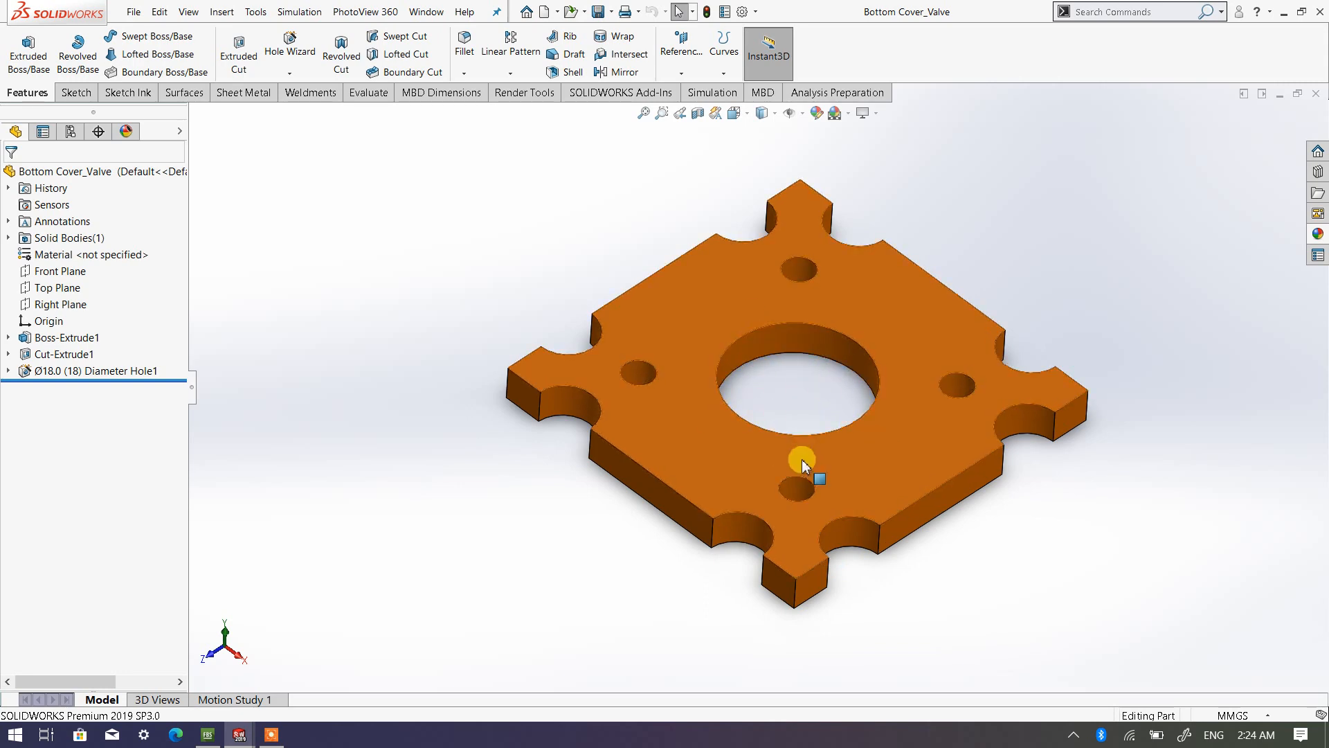
scroll(838, 400, down, 2)
scroll(824, 380, down, 2)
scroll(665, 333, up, 2)
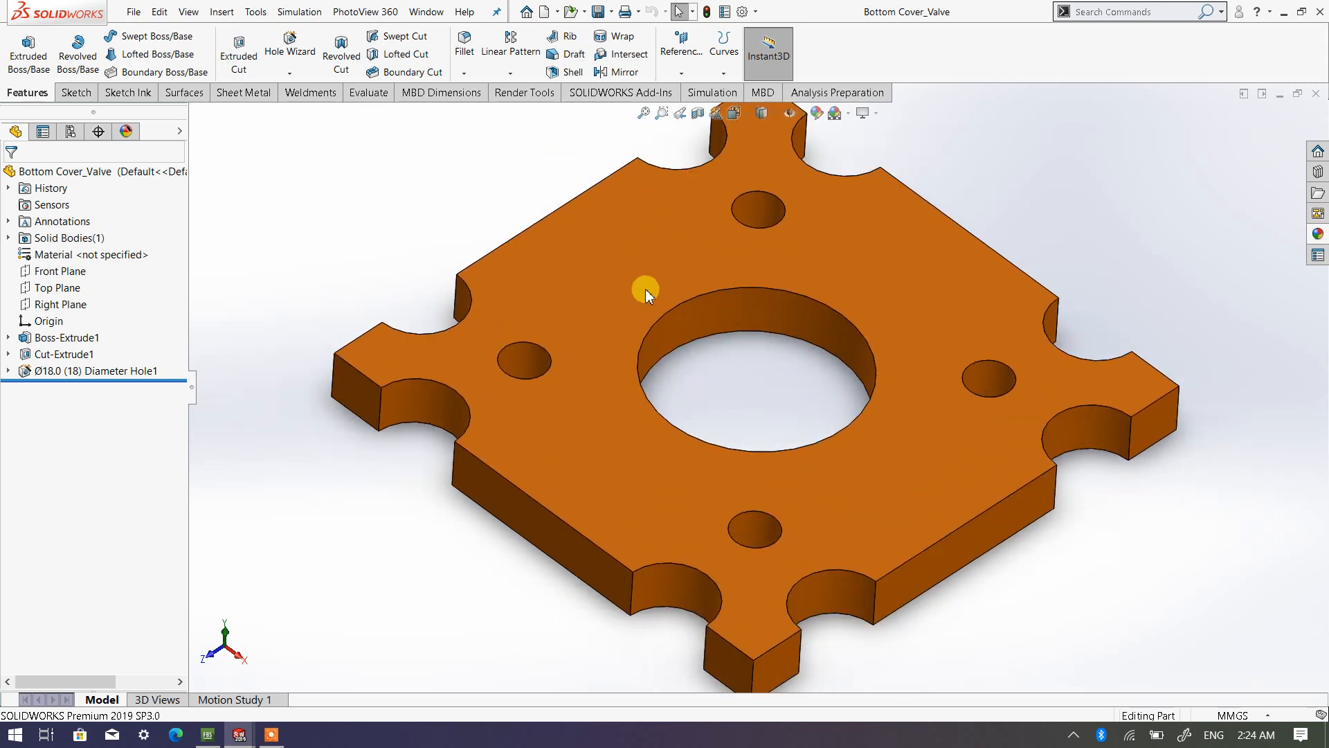
Step: Start a sketch on the bottom cover's upper face and convert the central hole's circular edge into sketch geometry
click(645, 289)
click(76, 93)
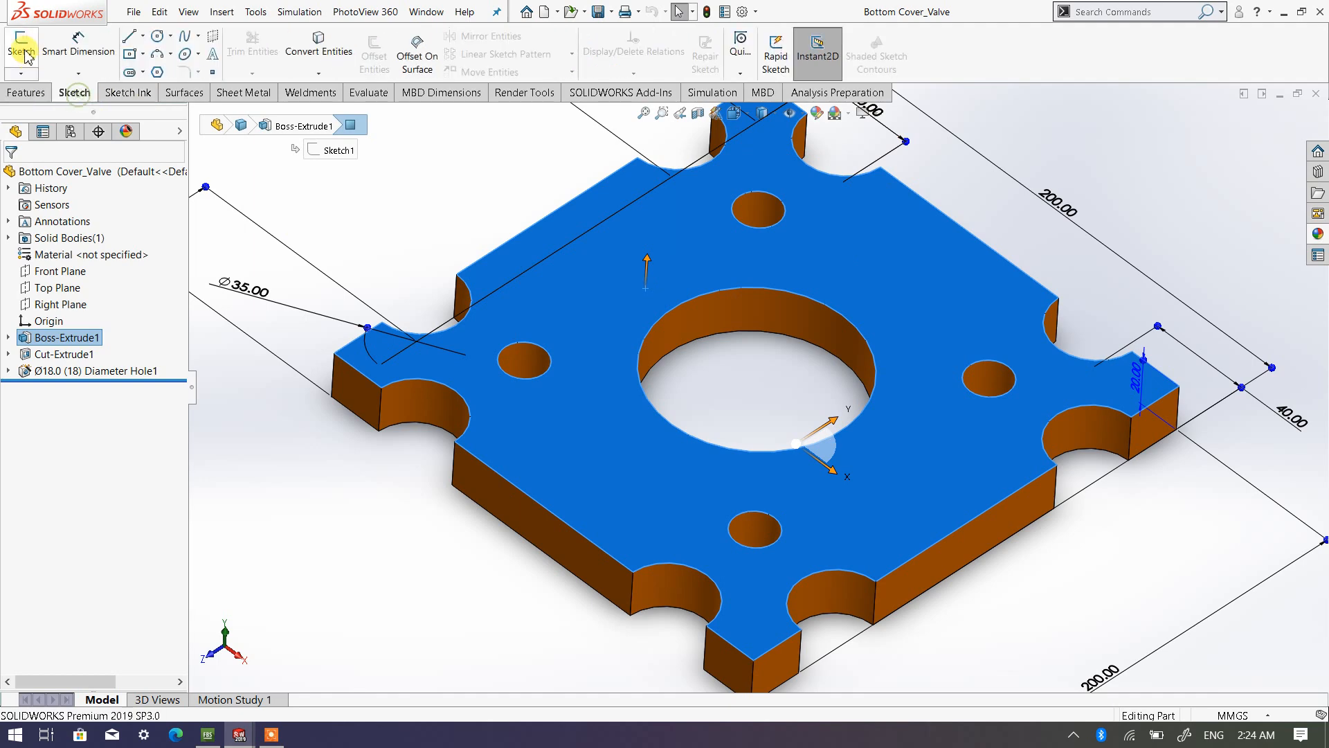
click(21, 45)
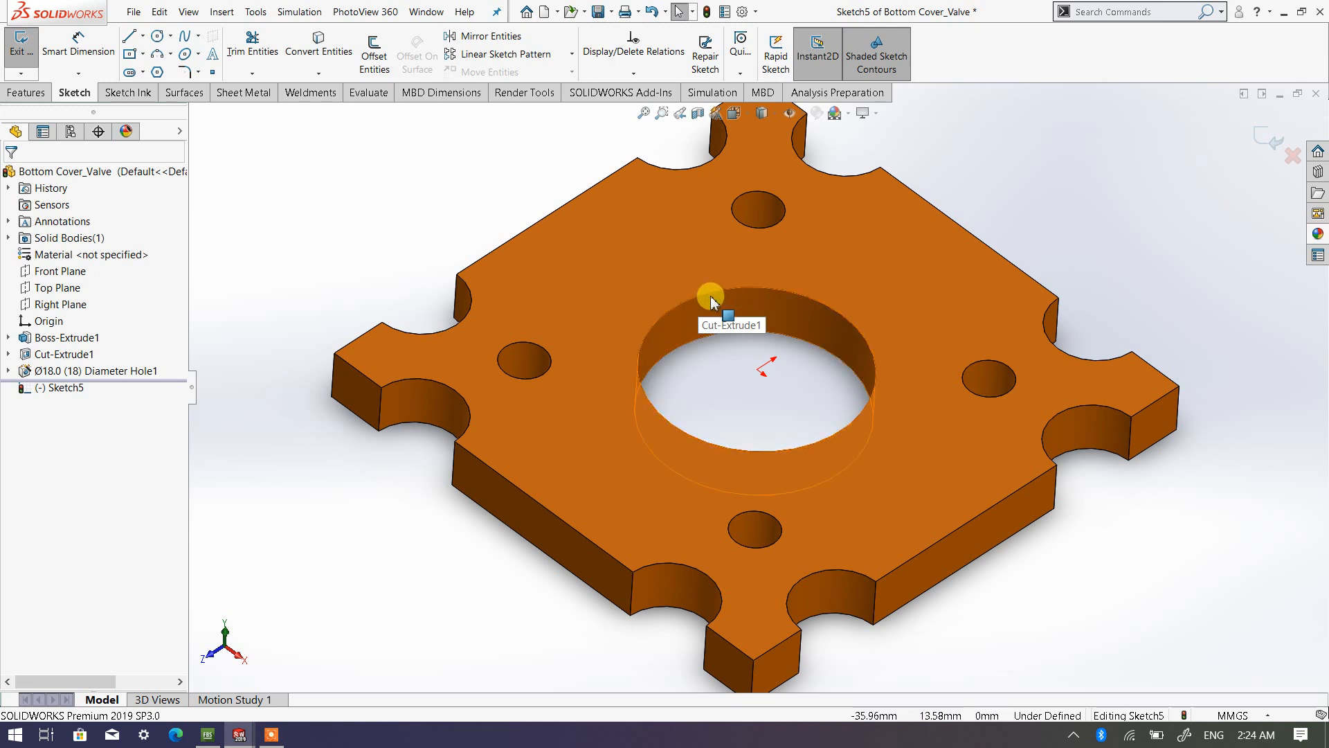
click(713, 296)
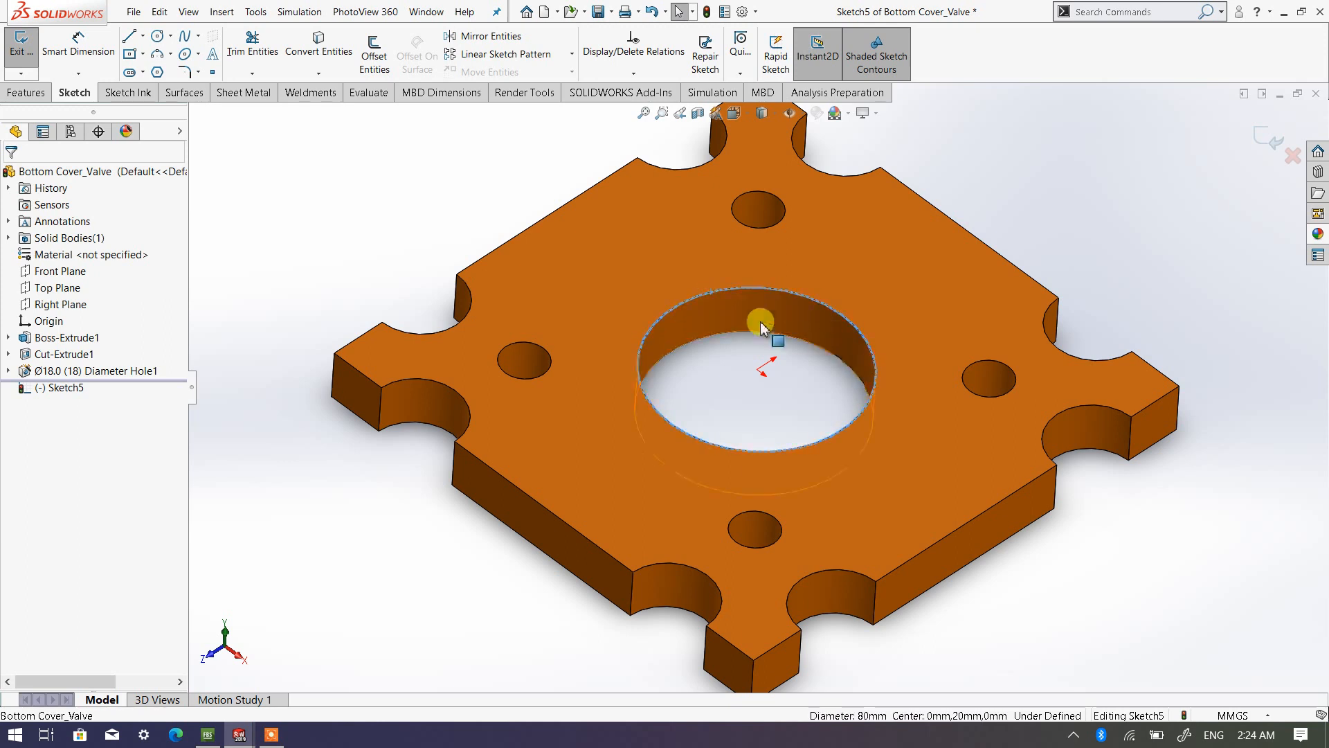
click(319, 44)
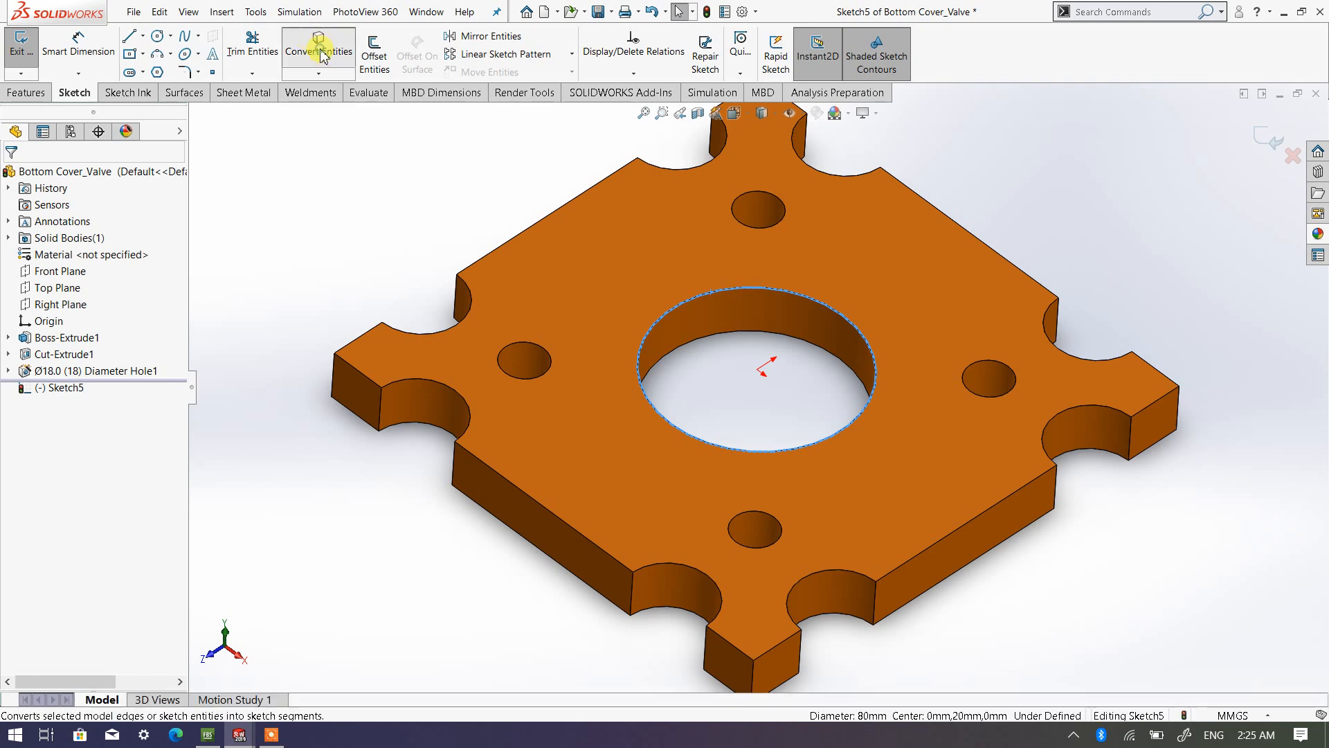
click(695, 416)
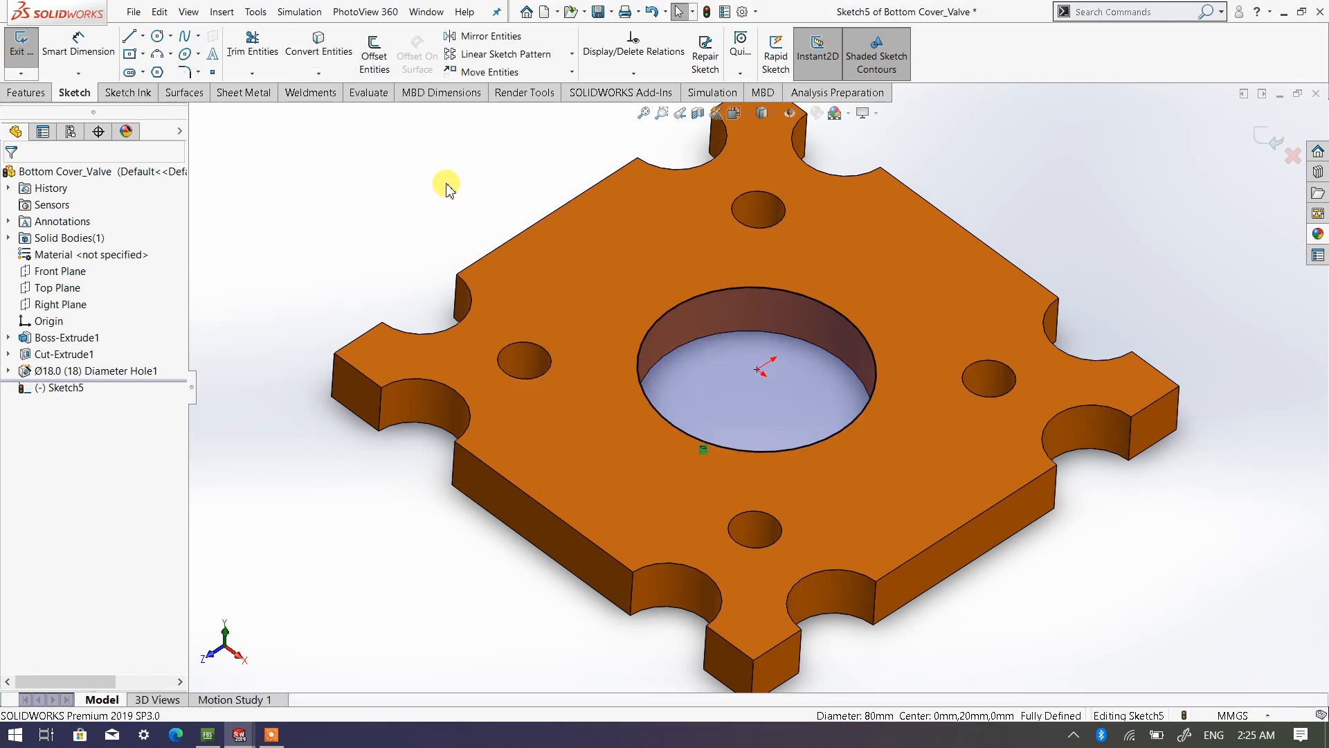
middle_drag(840, 424, 861, 339)
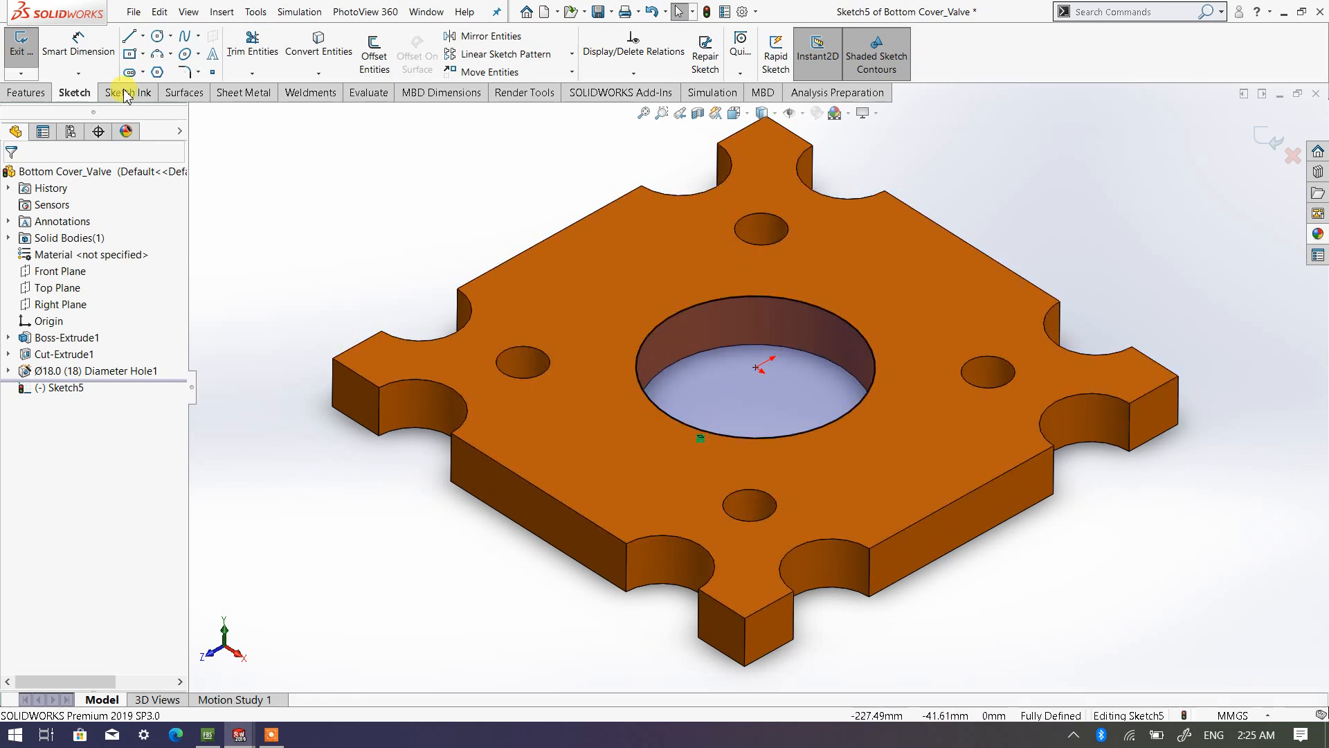
Step: Extrude the converted circle as a blind boss 10 mm downward into the central hole, merging it with the plate
click(27, 92)
click(26, 54)
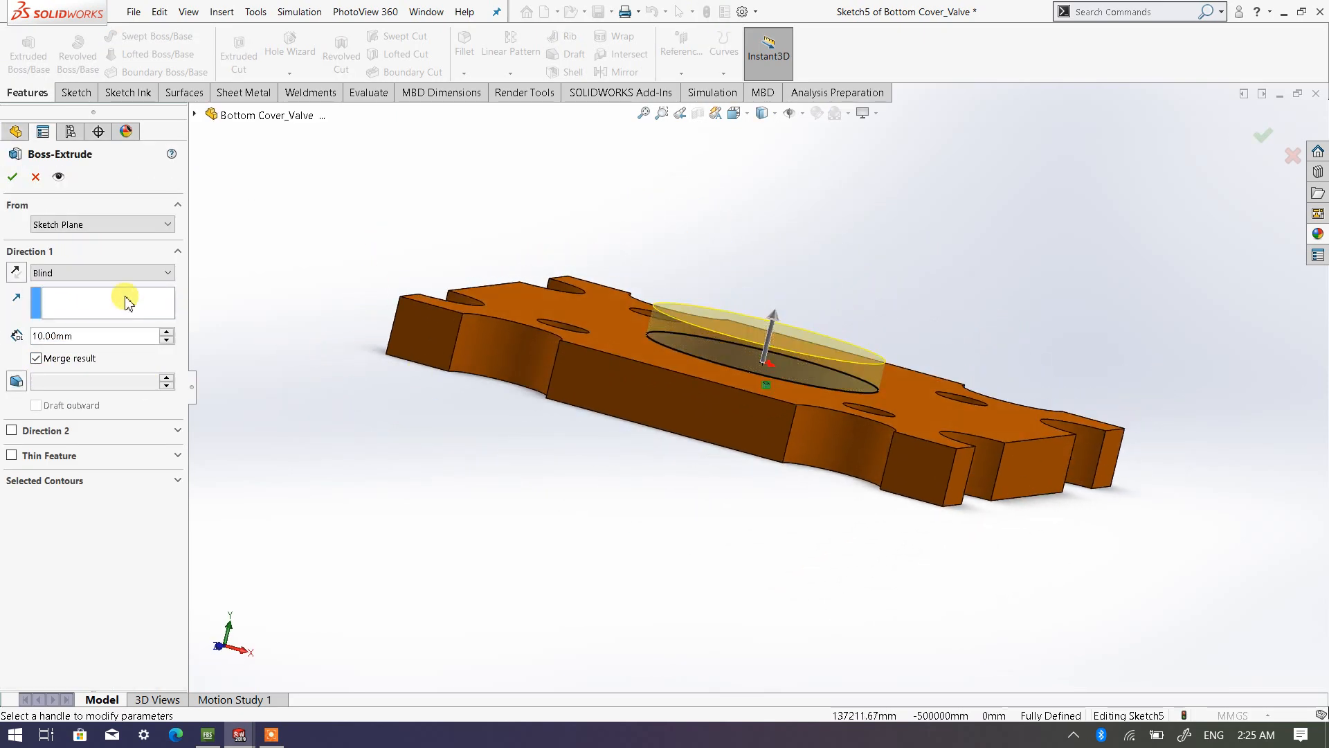
click(16, 272)
middle_drag(650, 439, 655, 397)
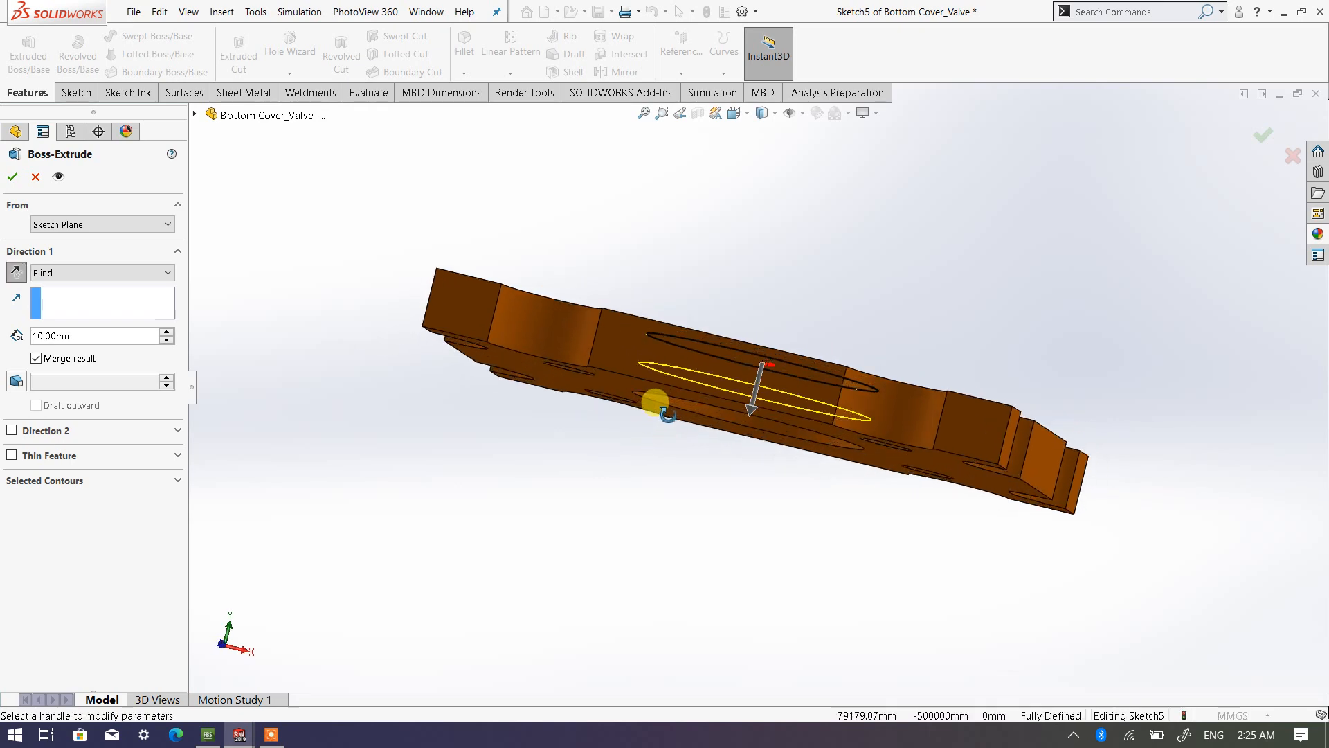
middle_drag(525, 513, 617, 480)
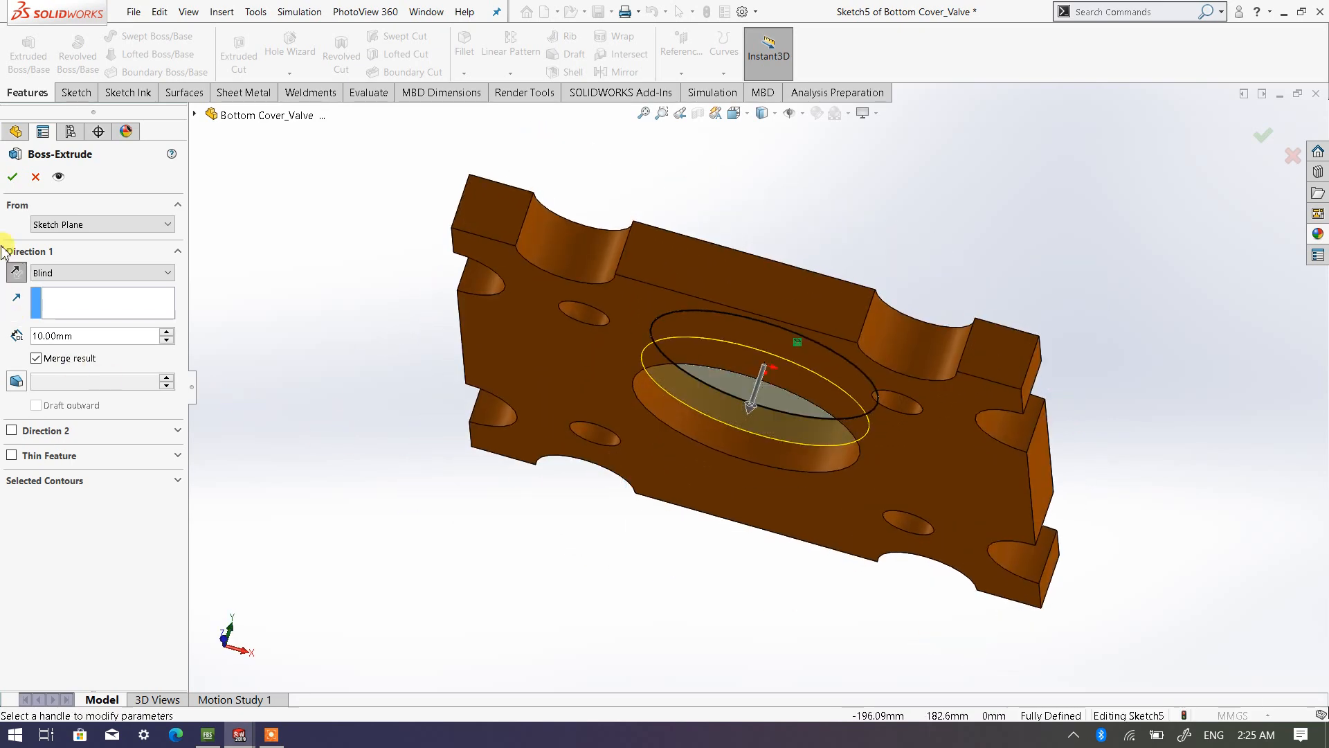
click(14, 177)
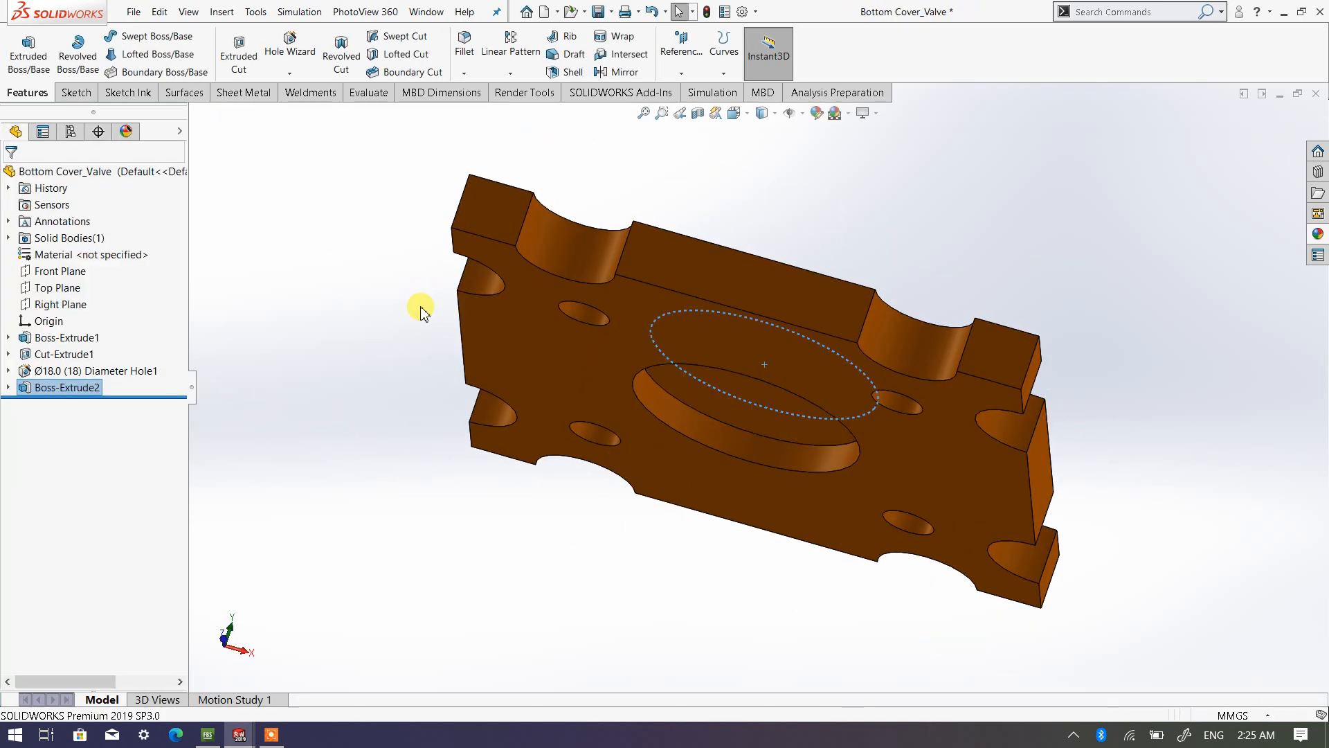
Step: Set the bottom cover to the isometric view and save the part
middle_drag(768, 385, 791, 151)
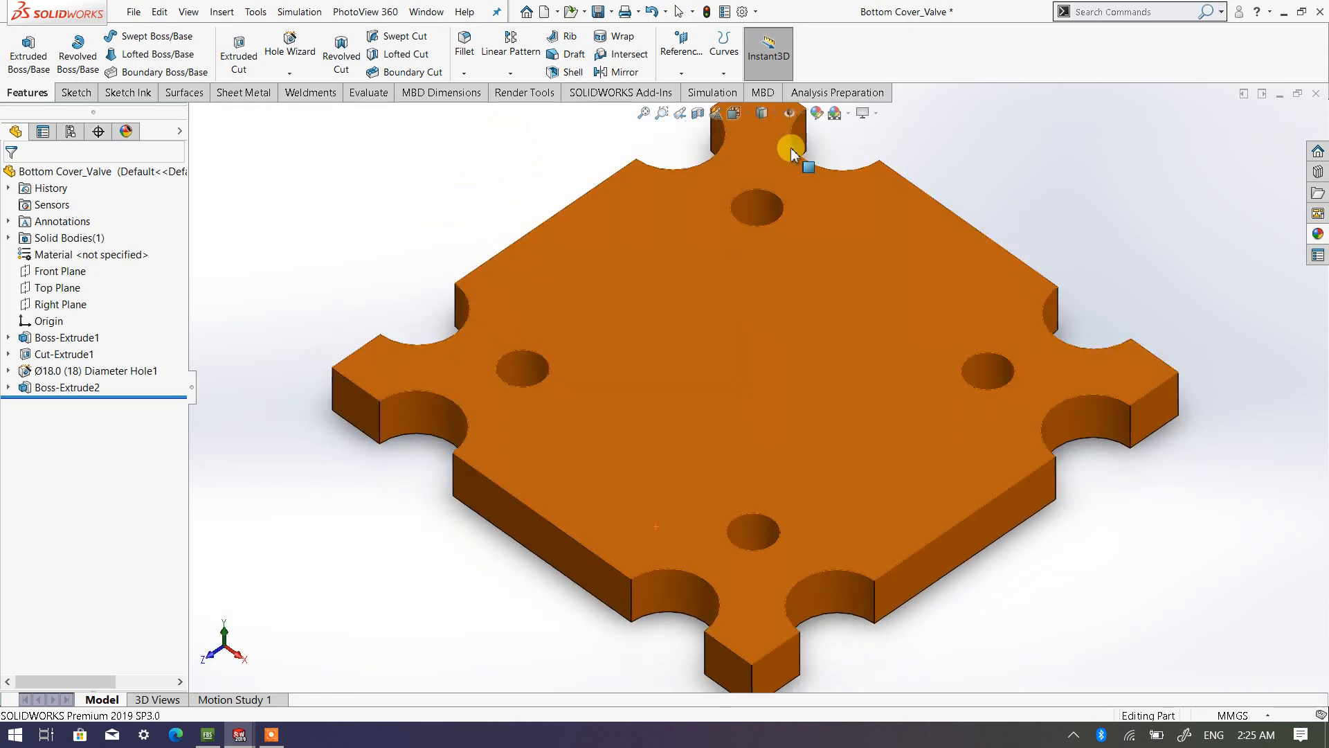
click(734, 113)
click(827, 151)
click(831, 171)
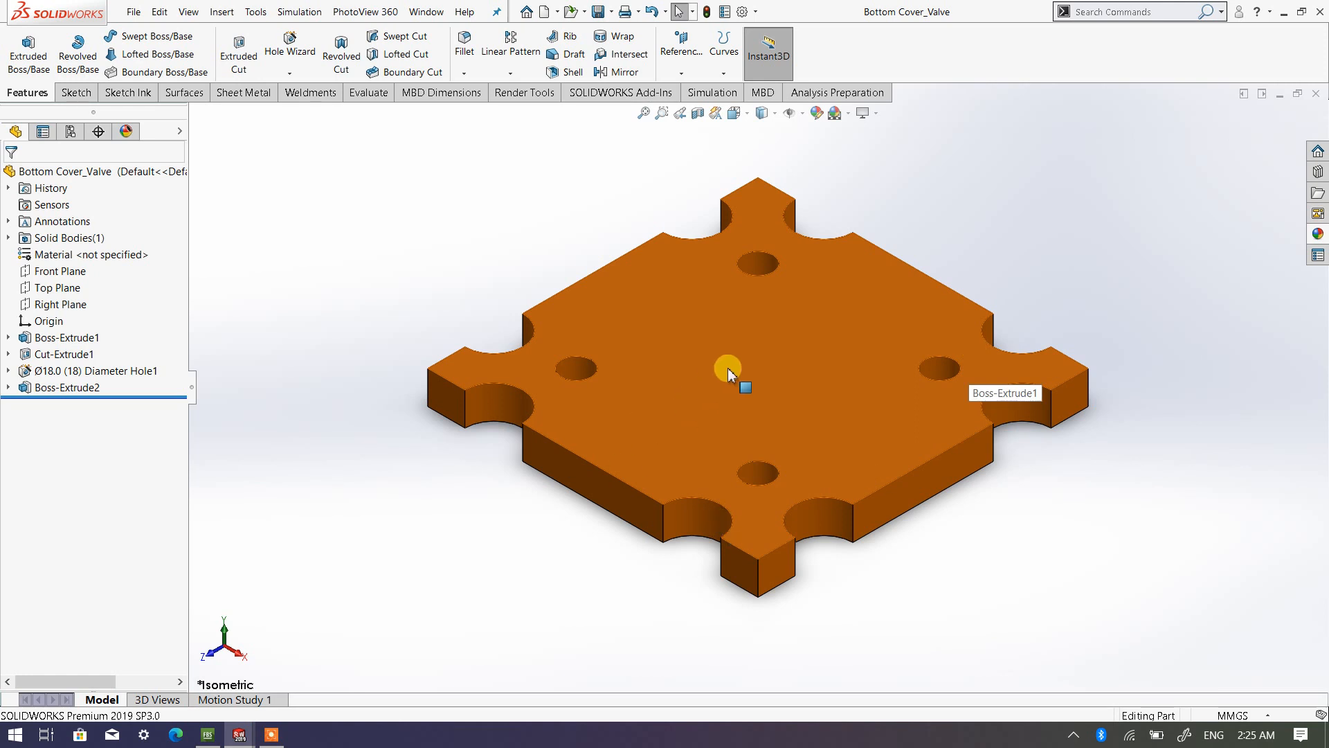
key(f)
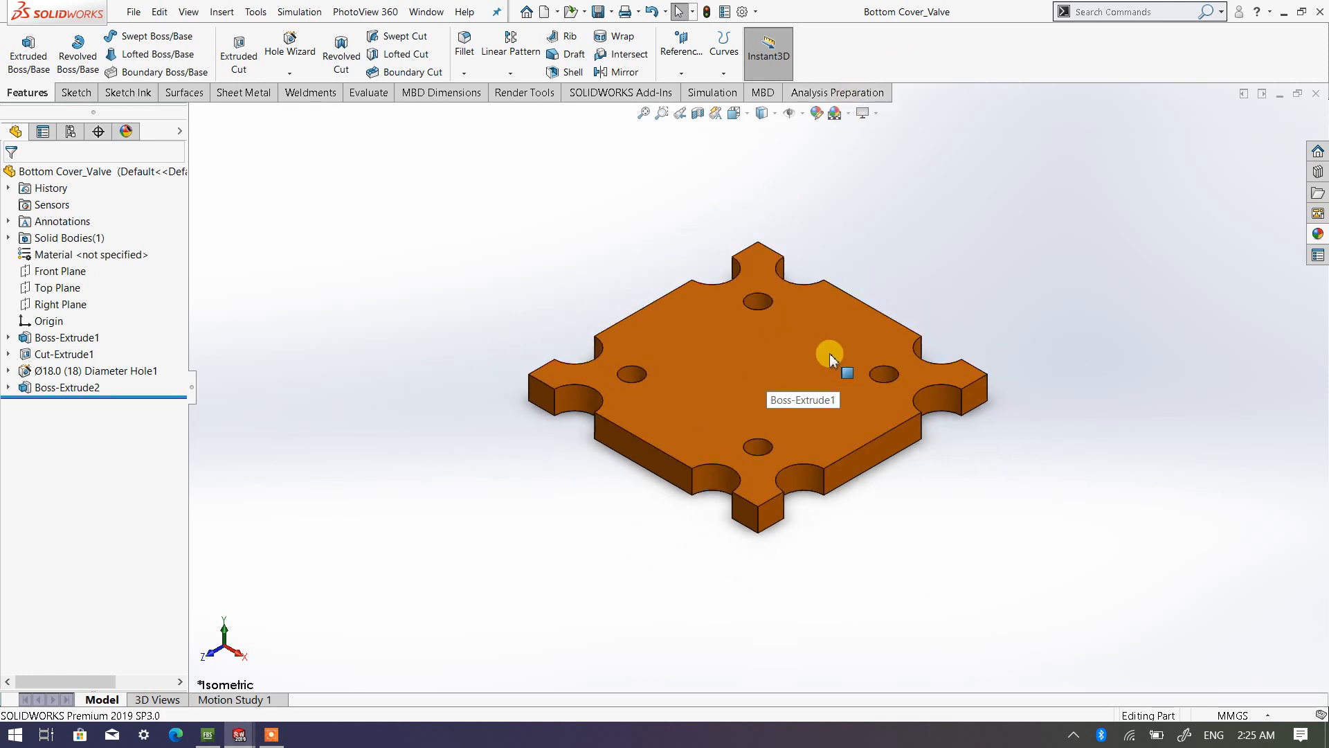
Step: Close the bottom cover, top cover and main body parts, saving all modified documents
click(1313, 95)
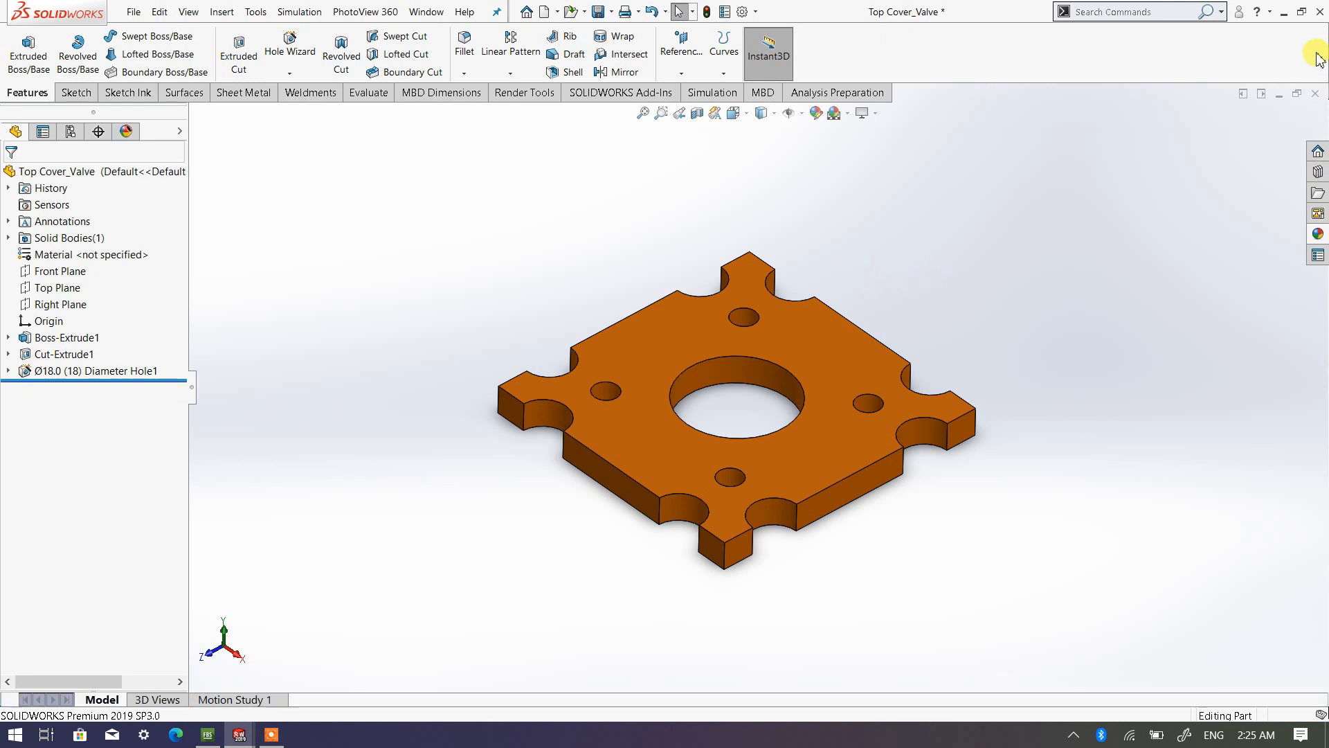
click(1315, 95)
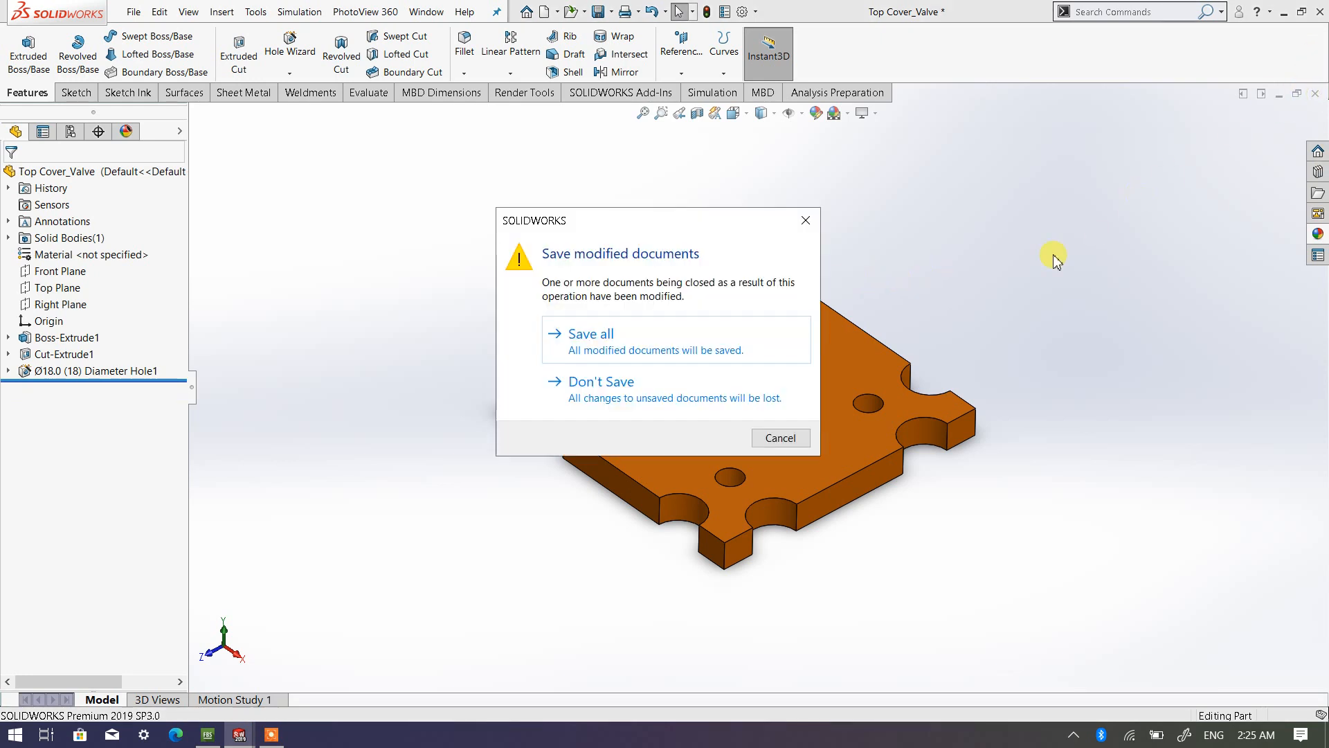
click(606, 341)
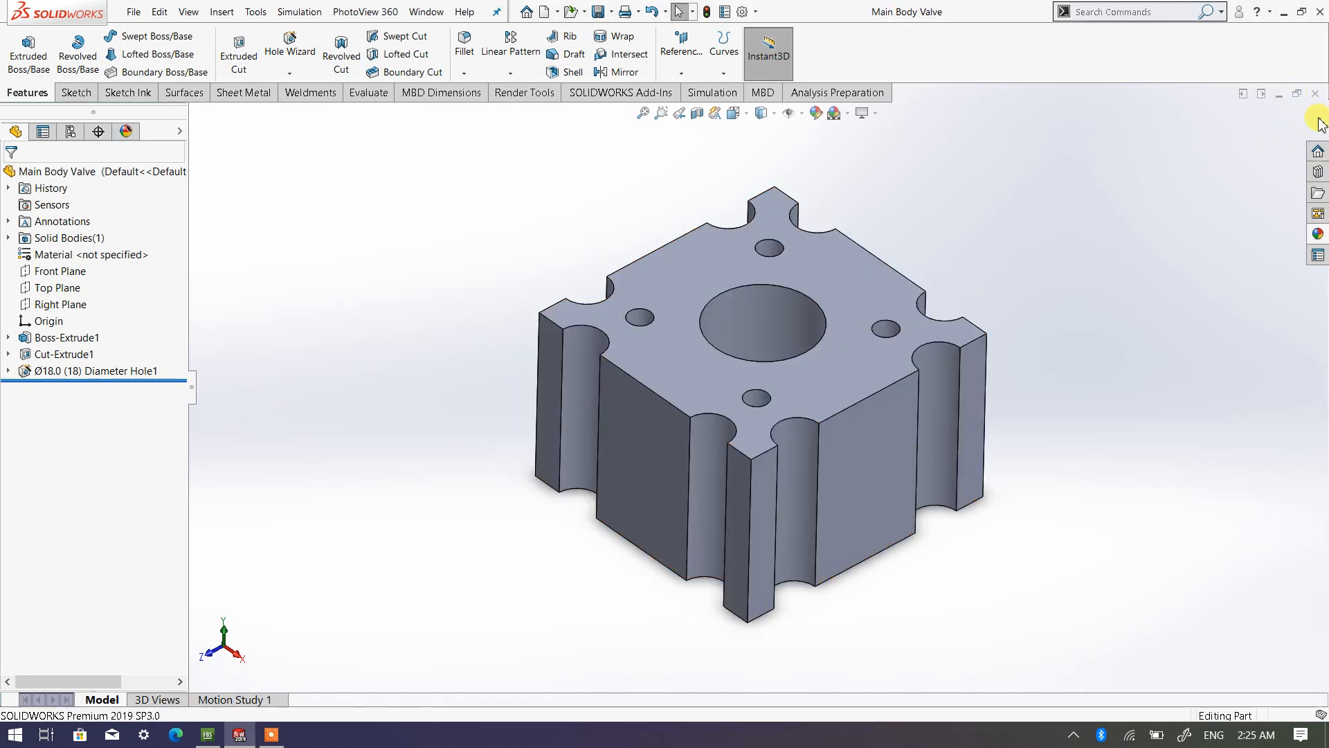
click(1316, 95)
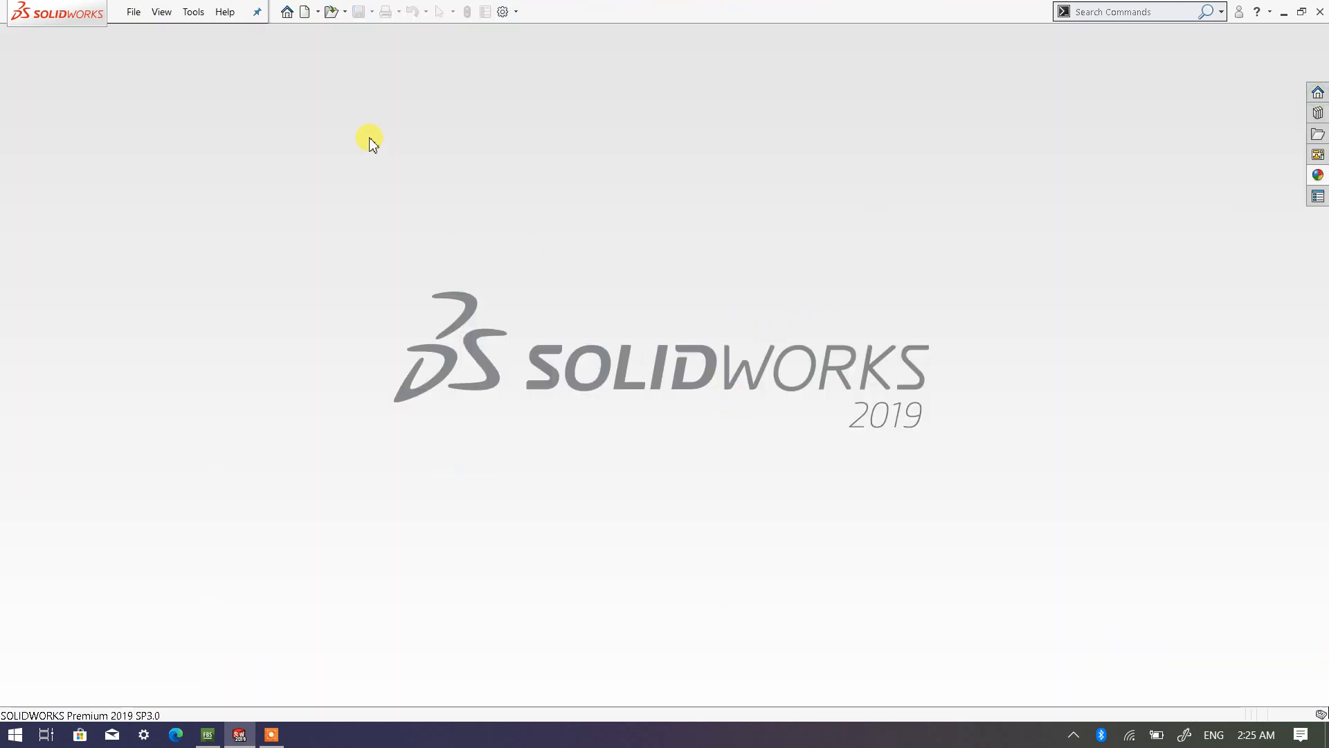
Step: Create a new assembly document and leave the initial component insertion without choosing a part
click(305, 11)
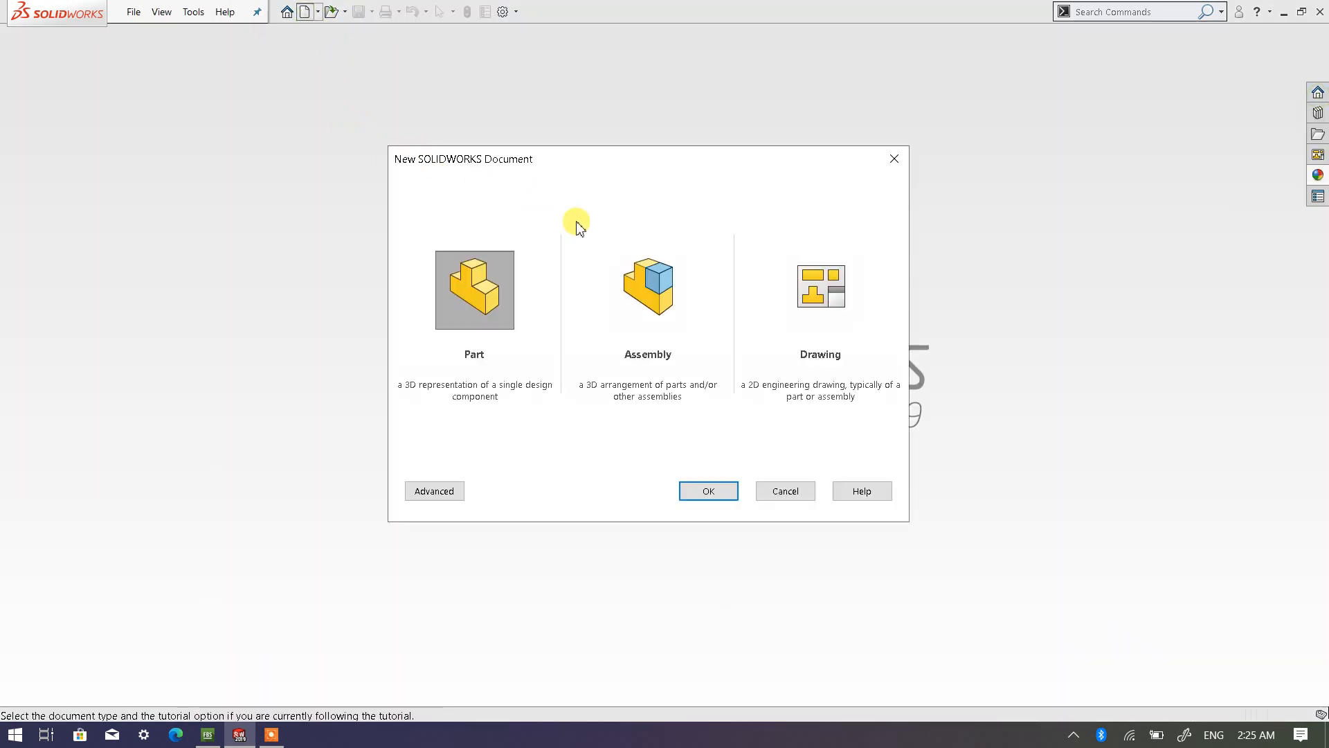
double_click(657, 300)
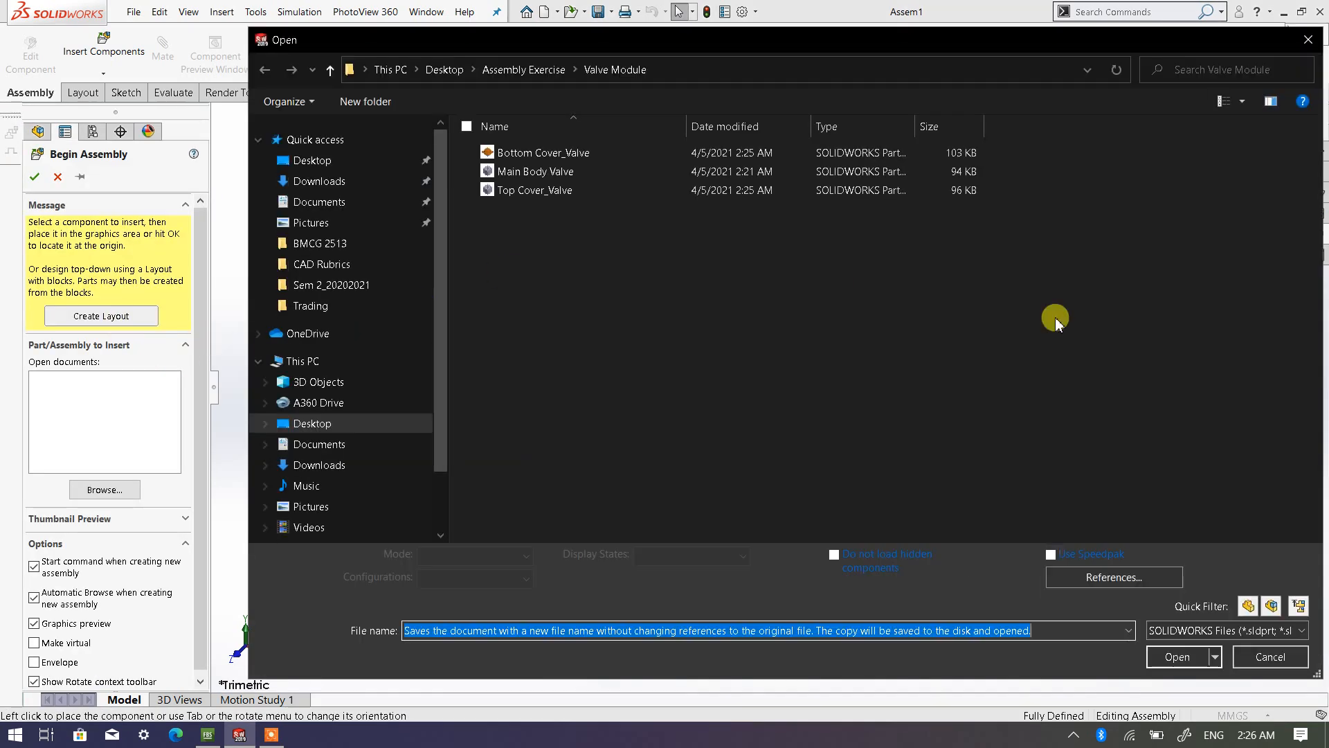
click(1271, 657)
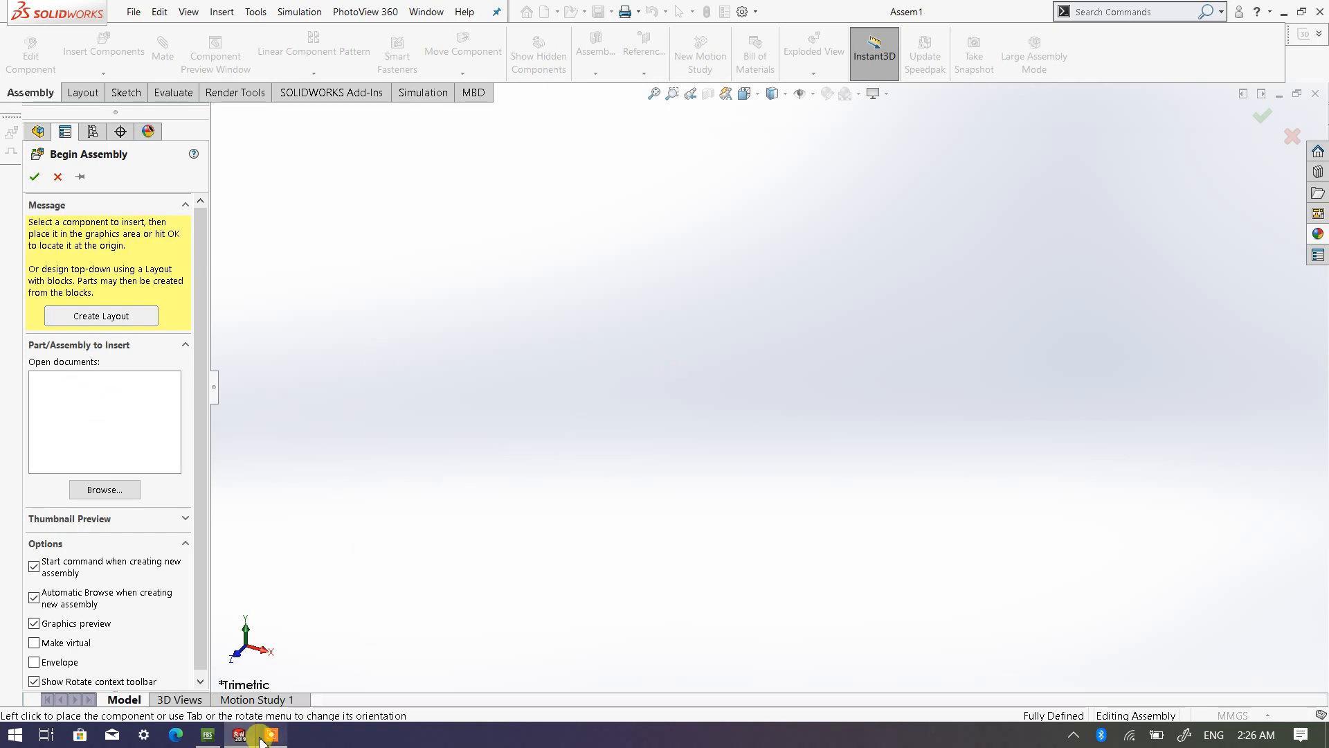
click(239, 736)
click(242, 734)
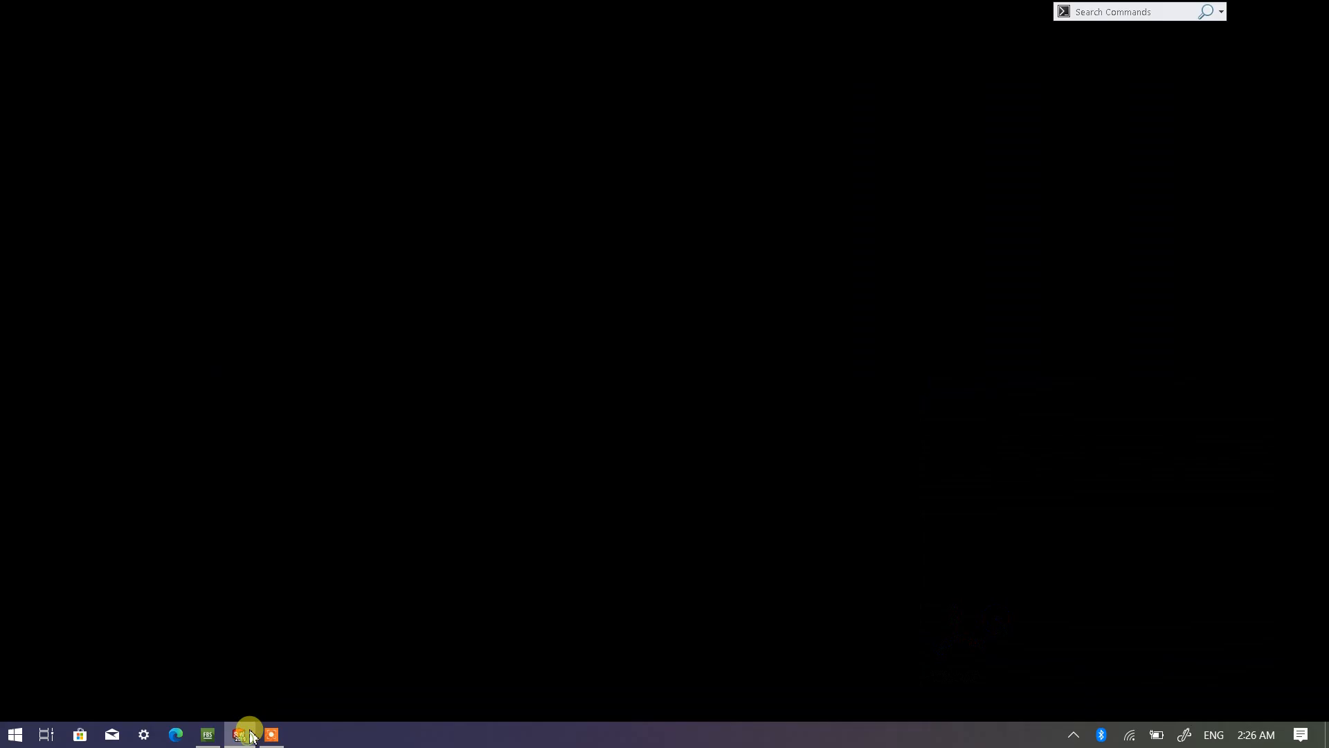
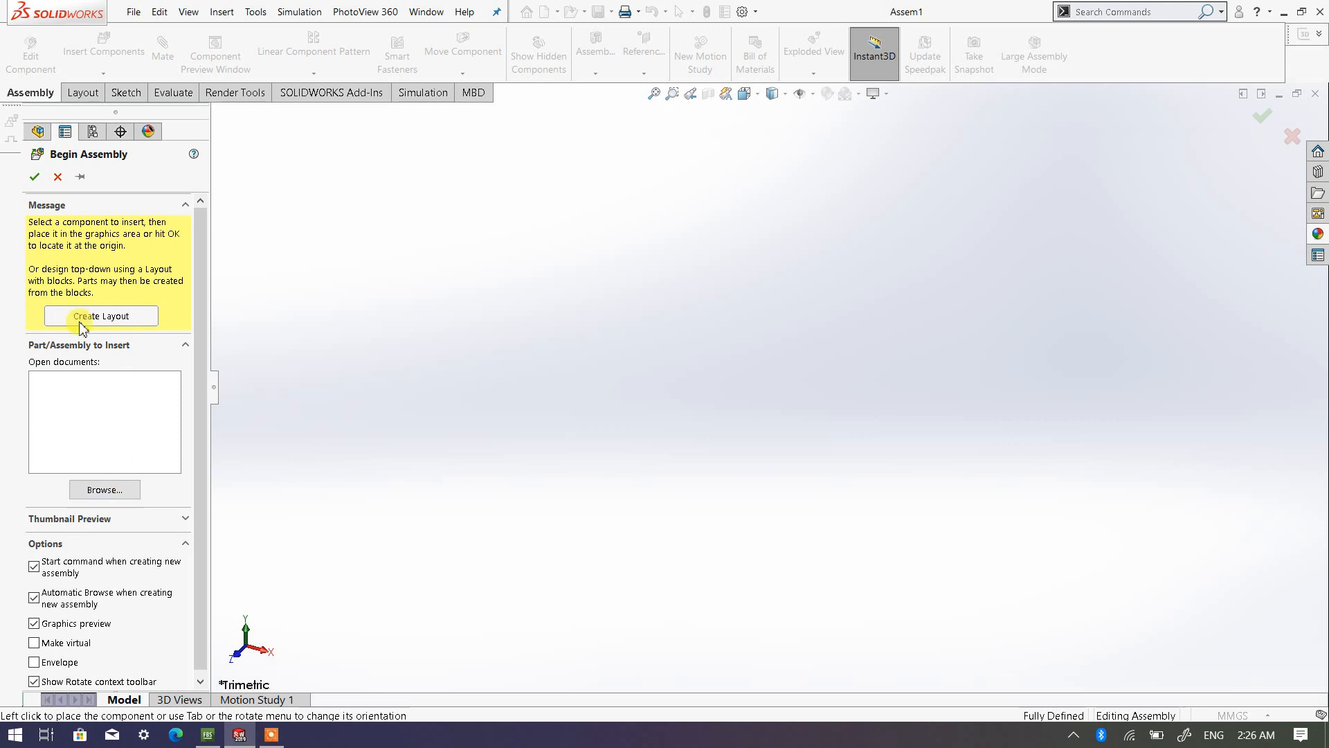
click(58, 177)
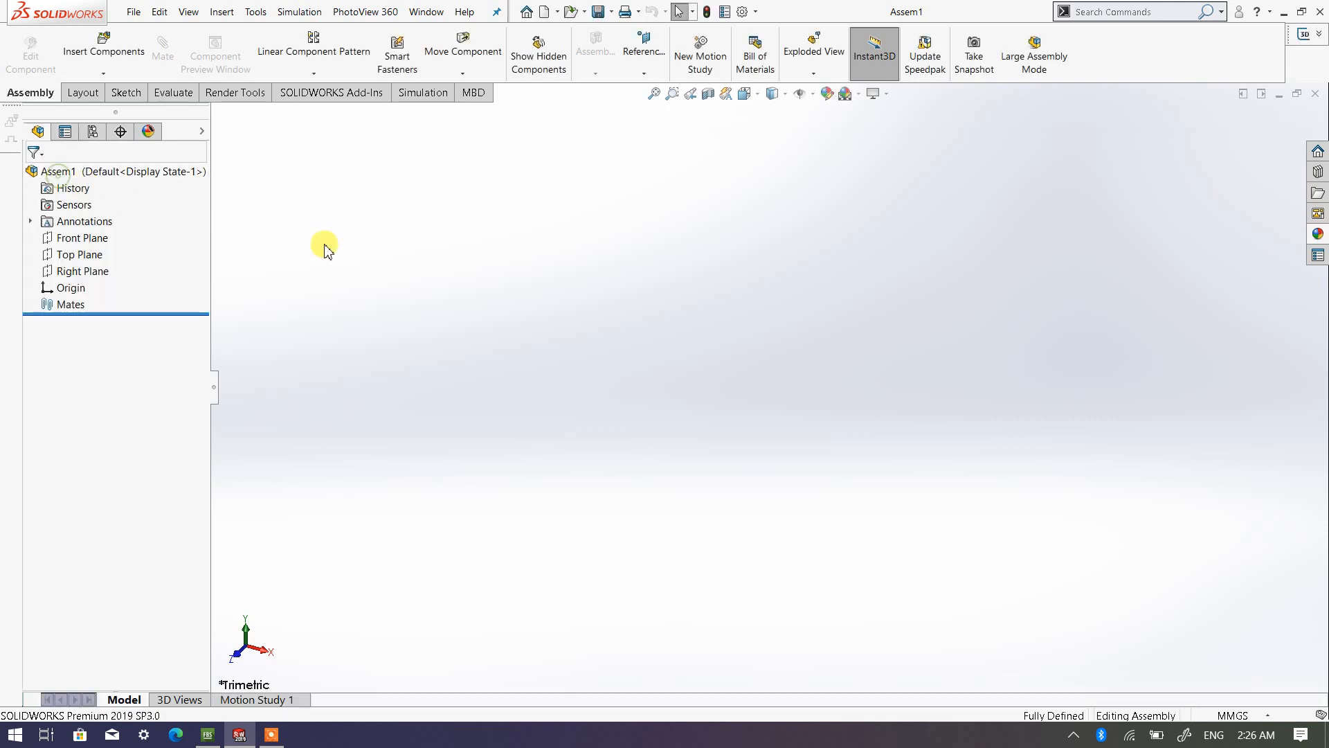
Step: Insert the Main Body Valve part from the Assembly Exercise > Valve Module folder as the assembly's first component
click(109, 57)
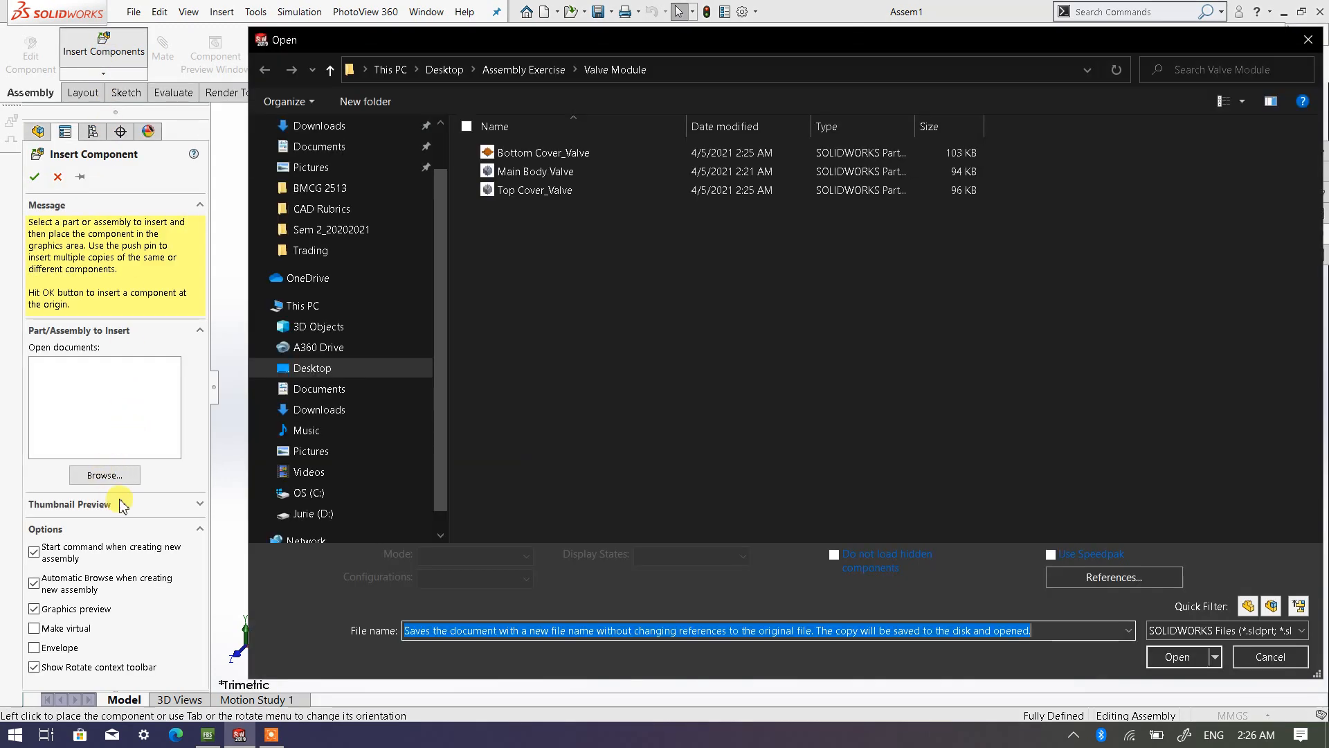
click(1270, 656)
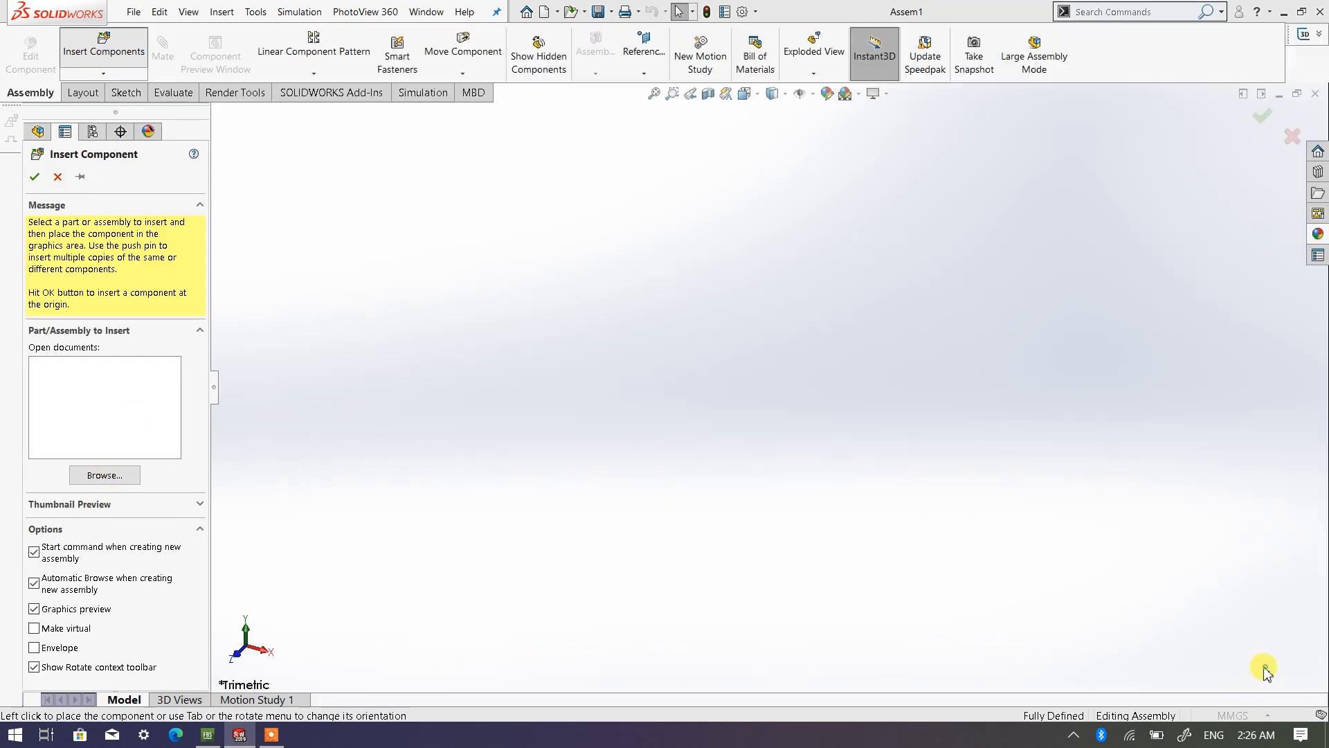
click(105, 475)
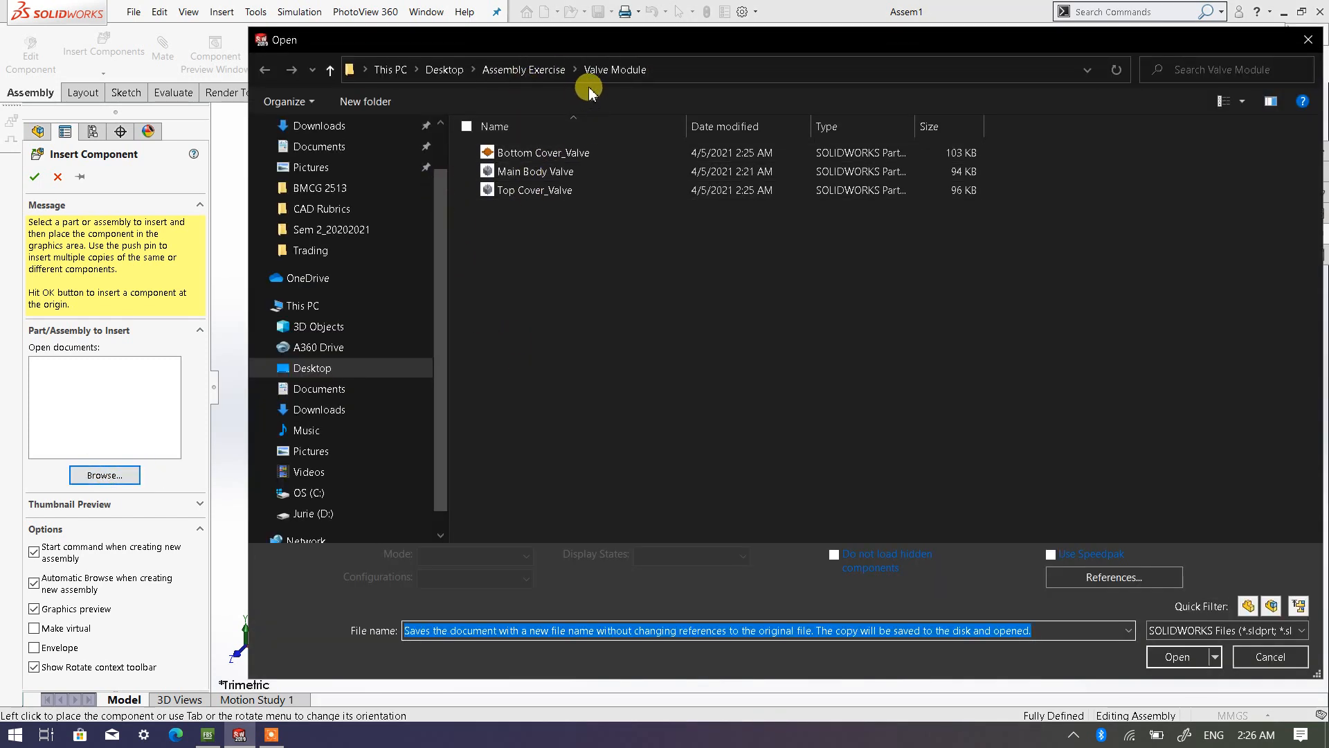
click(452, 70)
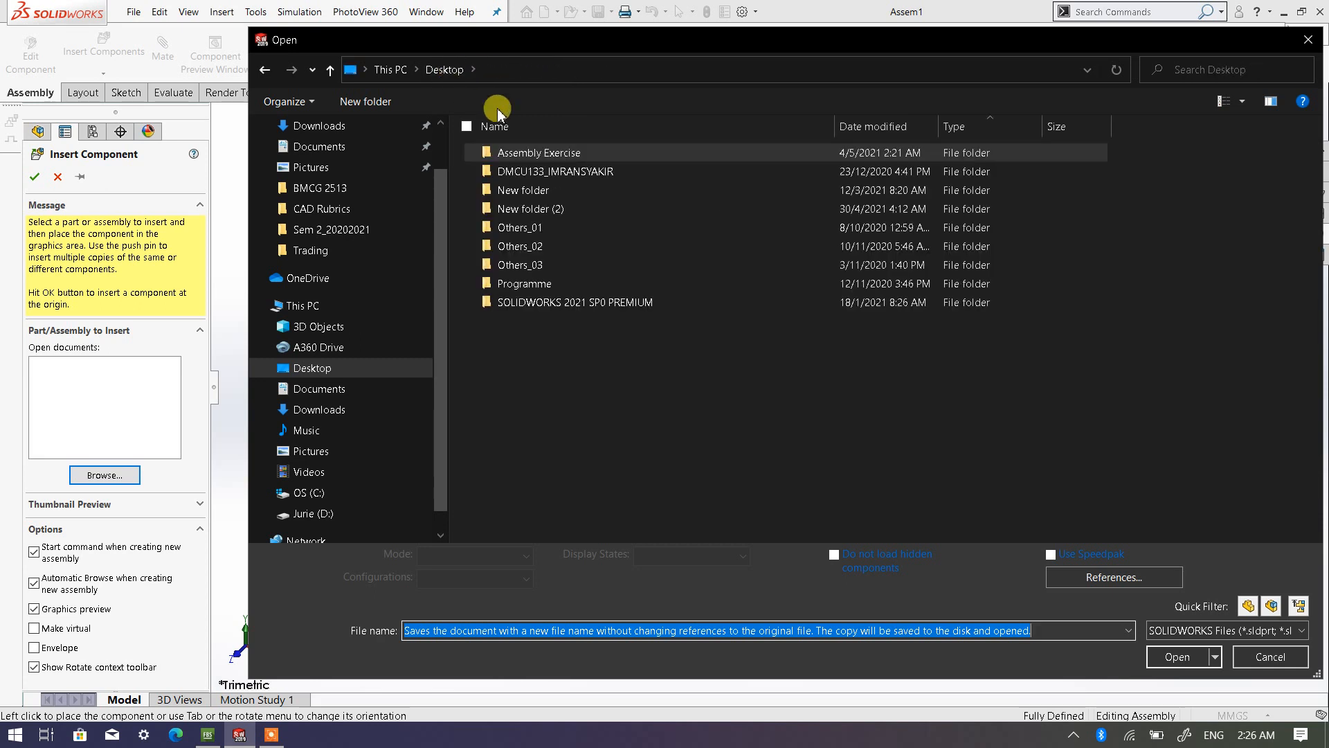
double_click(537, 155)
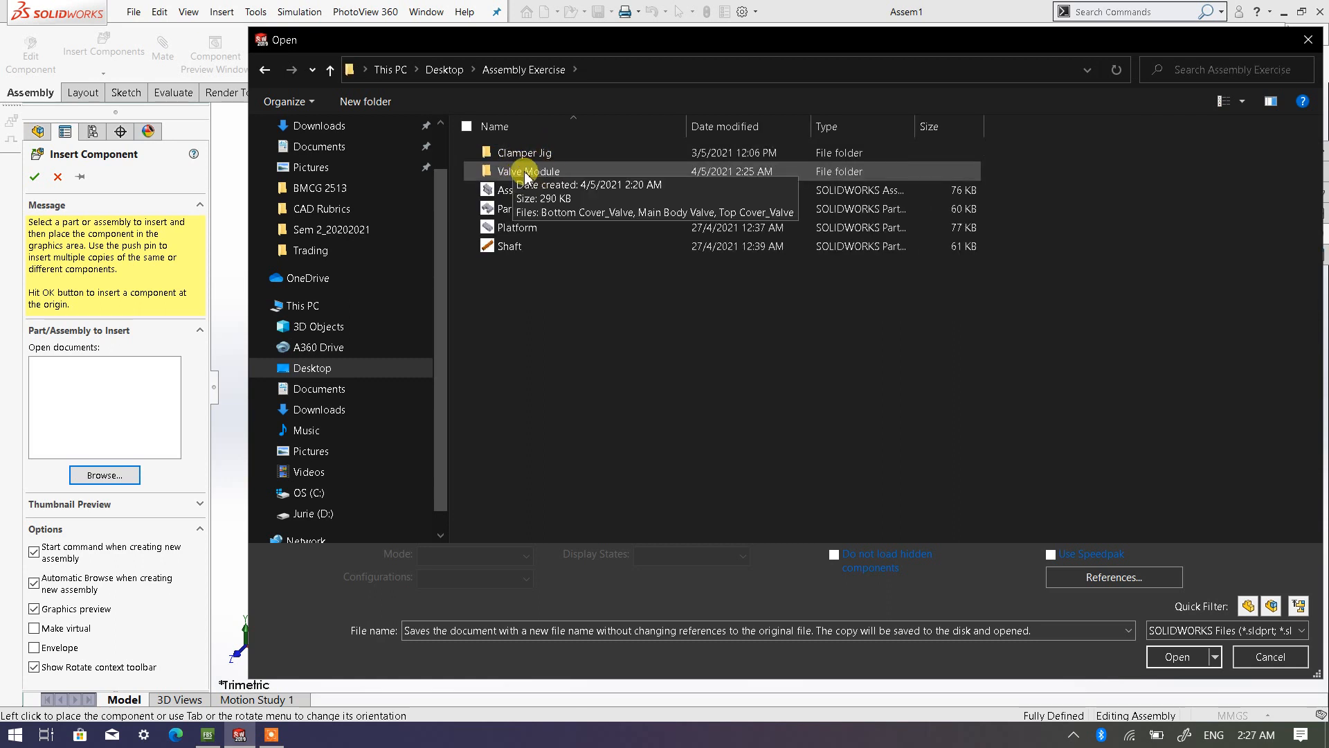
double_click(526, 171)
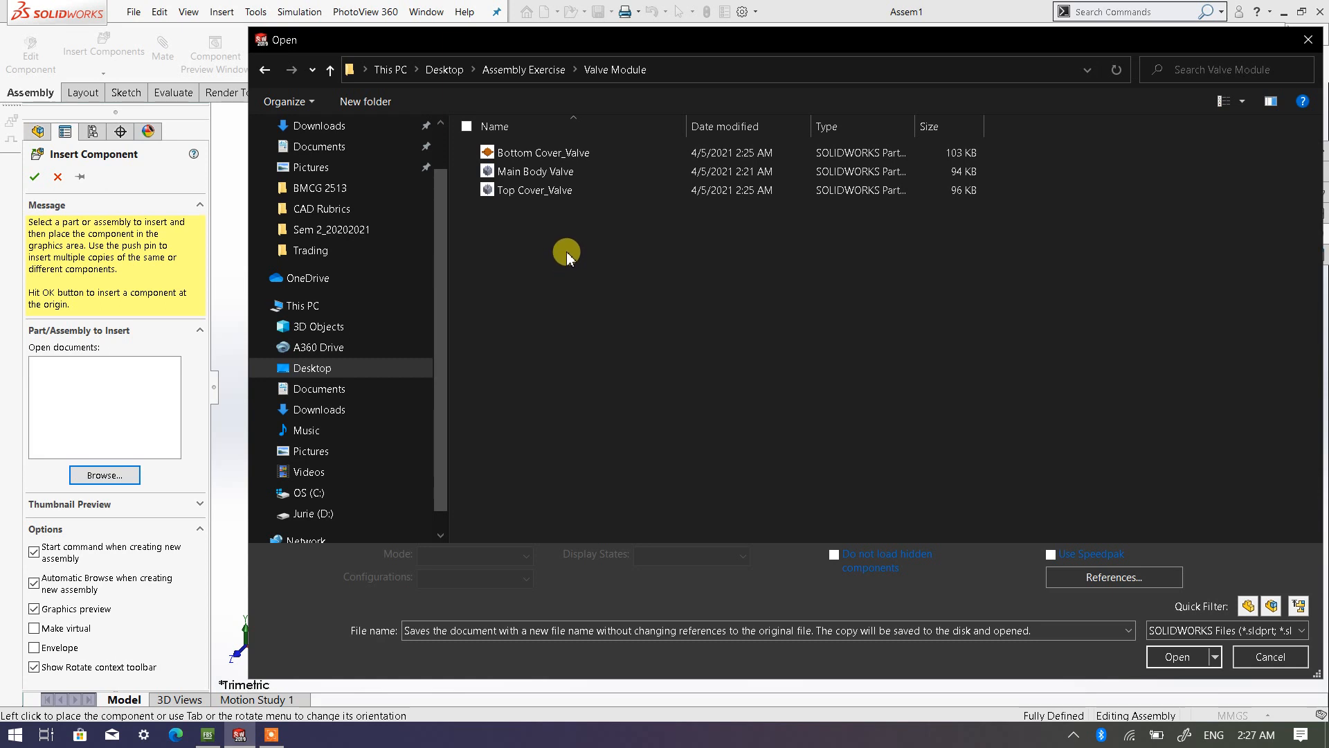
double_click(542, 171)
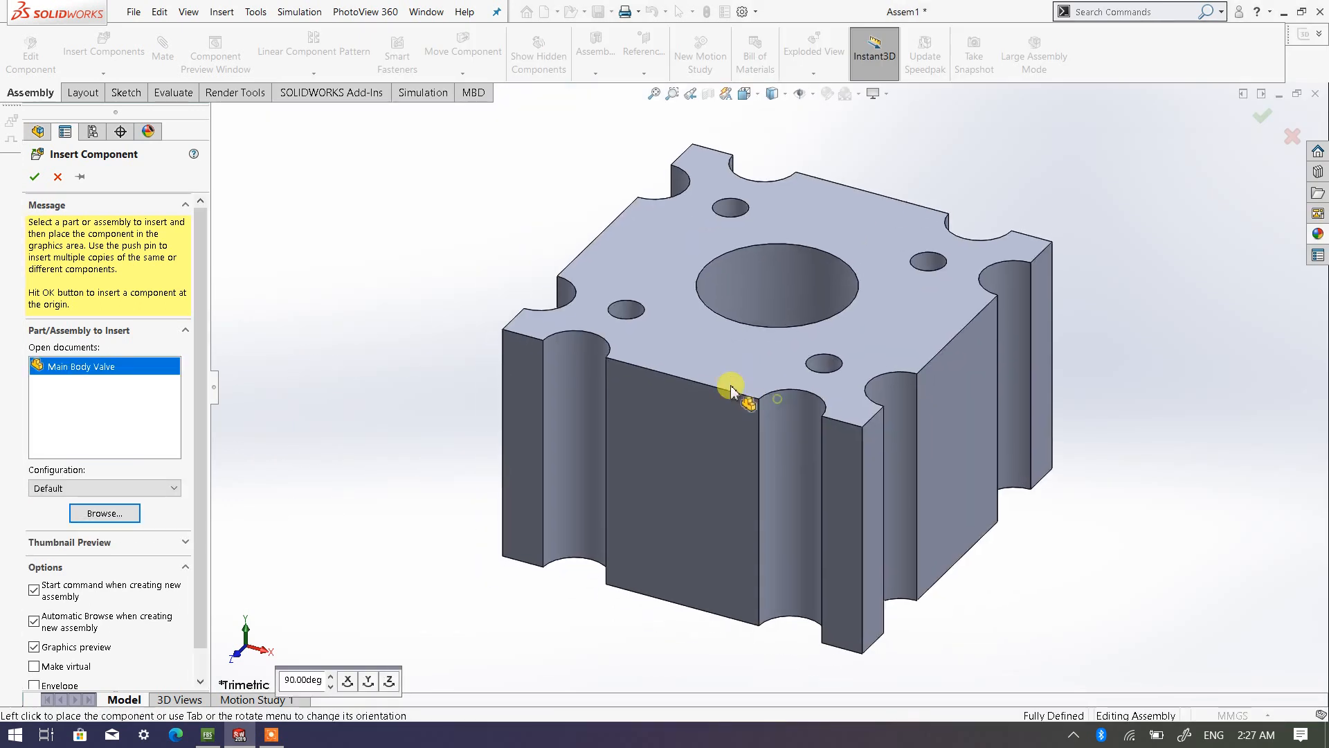
click(529, 350)
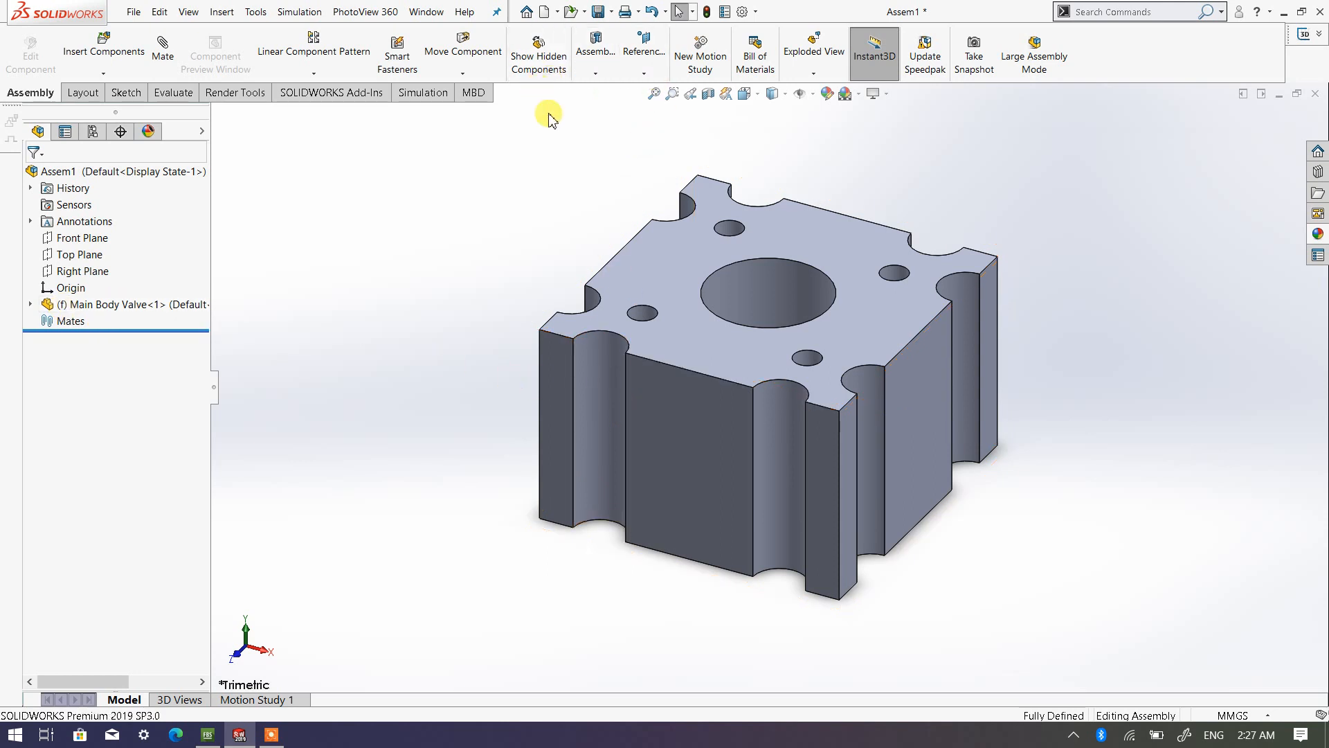
Step: Test whether the inserted main body can be moved within the assembly
click(643, 315)
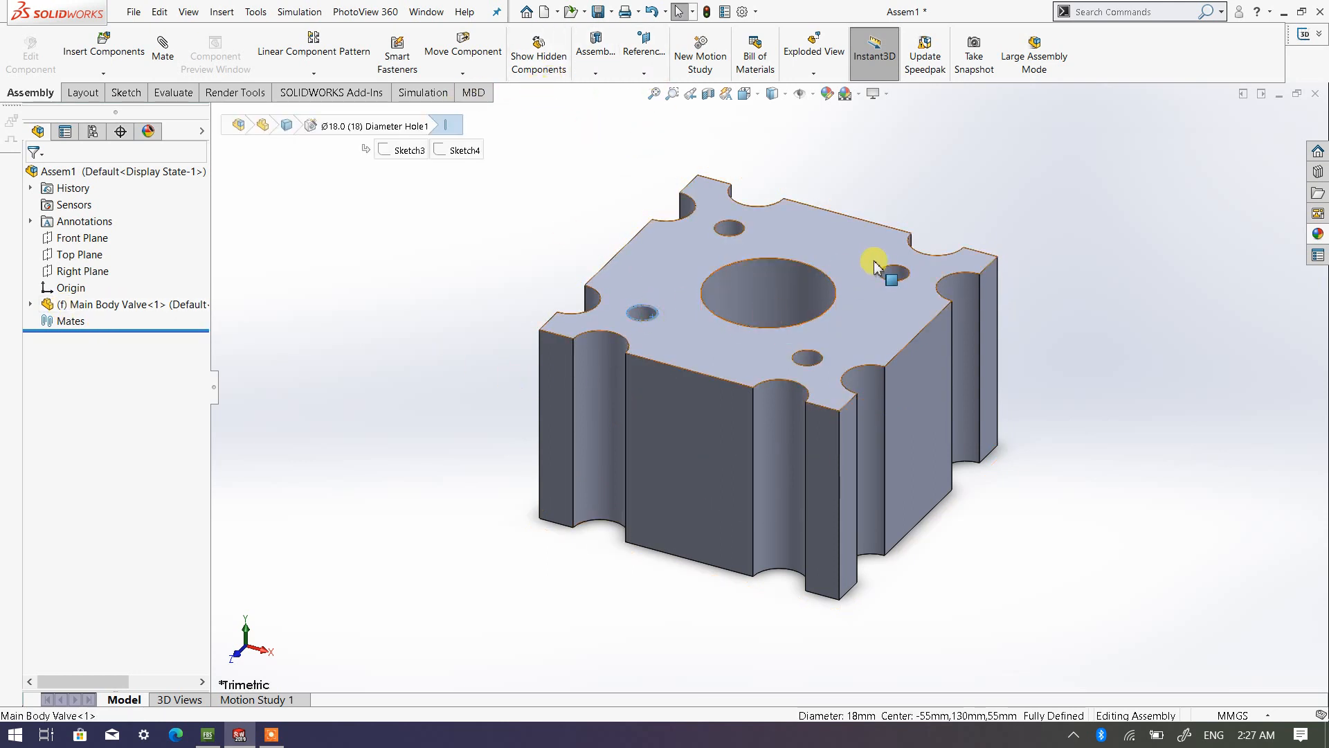
drag(809, 316, 836, 252)
click(848, 249)
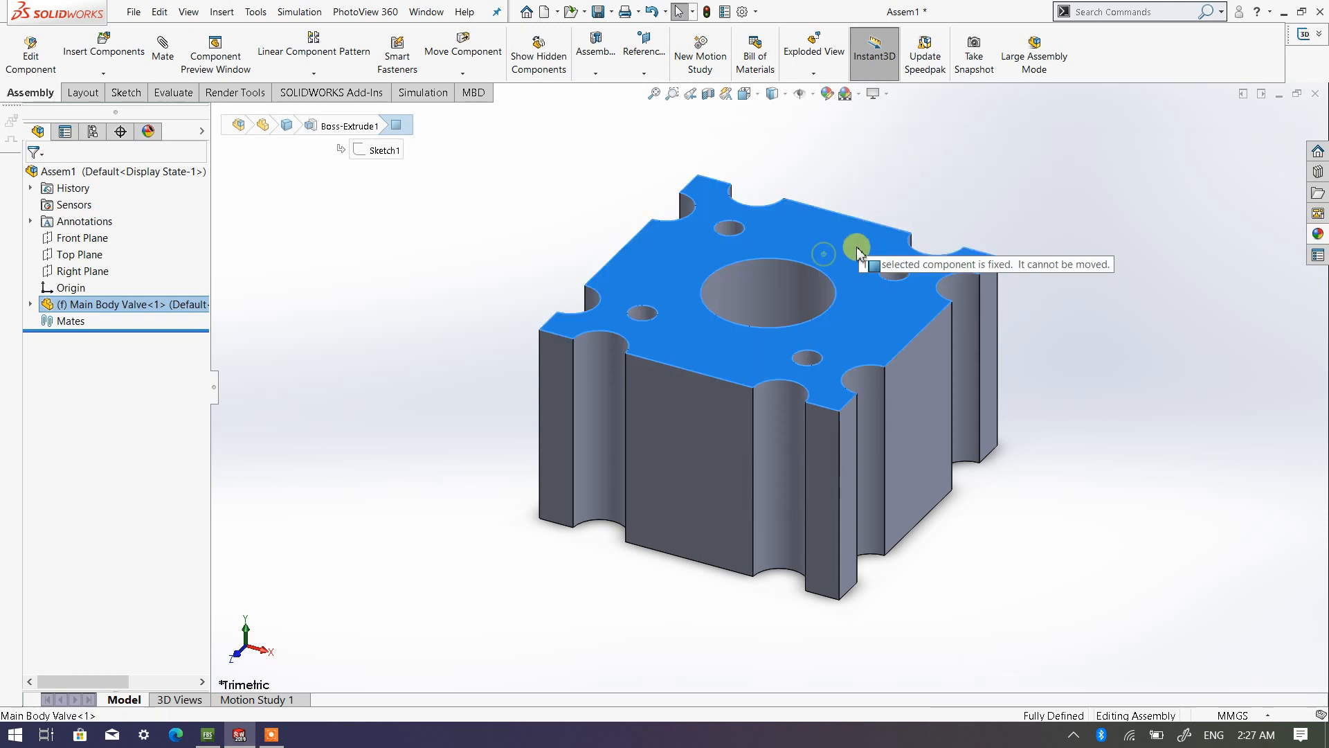
click(1141, 296)
drag(852, 340, 959, 200)
click(965, 193)
click(883, 205)
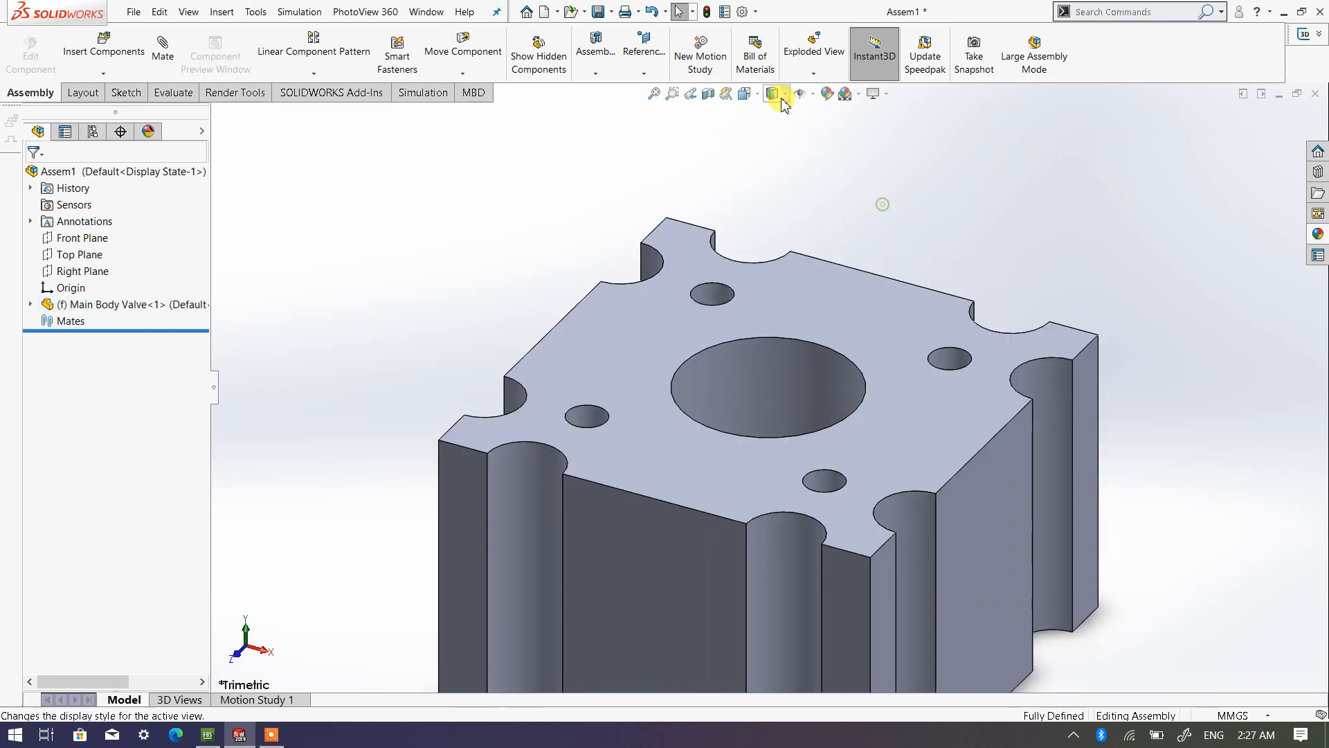
Step: Set the assembly's view orientation to isometric so that the whole main body is shown
click(753, 93)
click(838, 134)
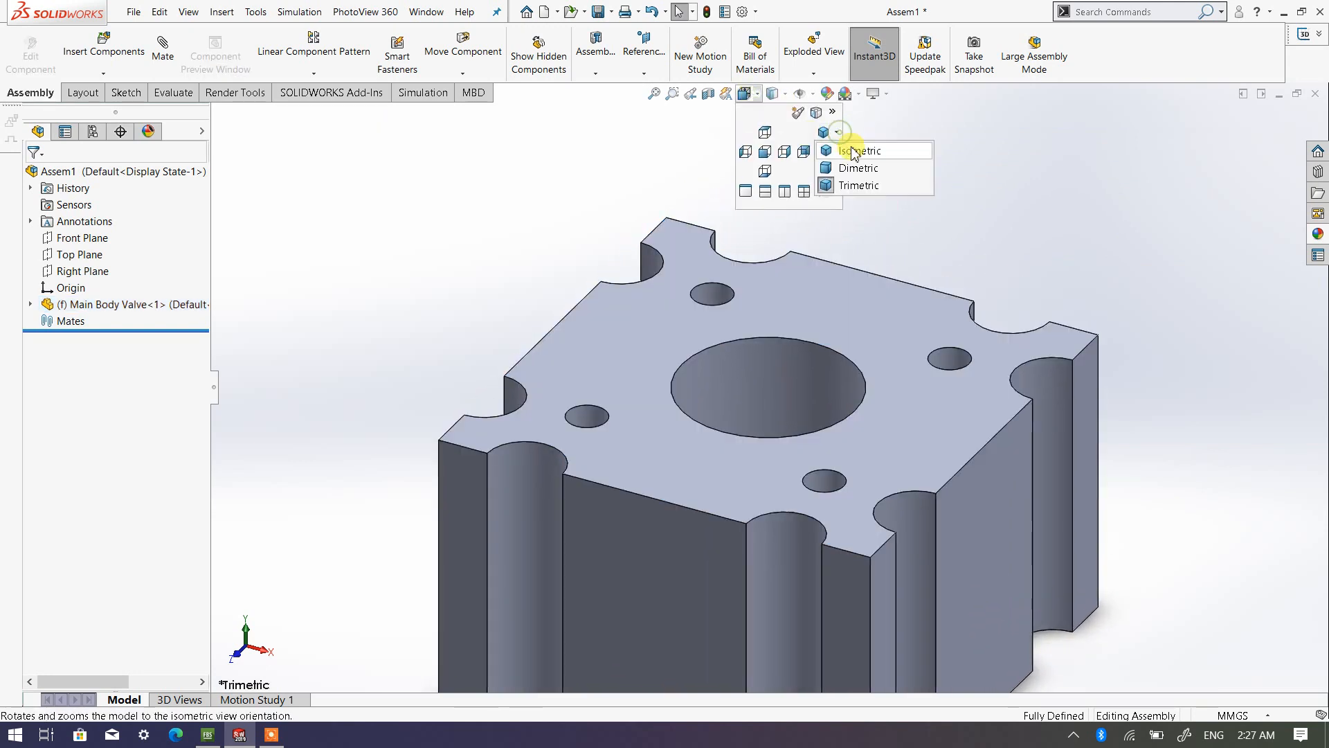
click(859, 148)
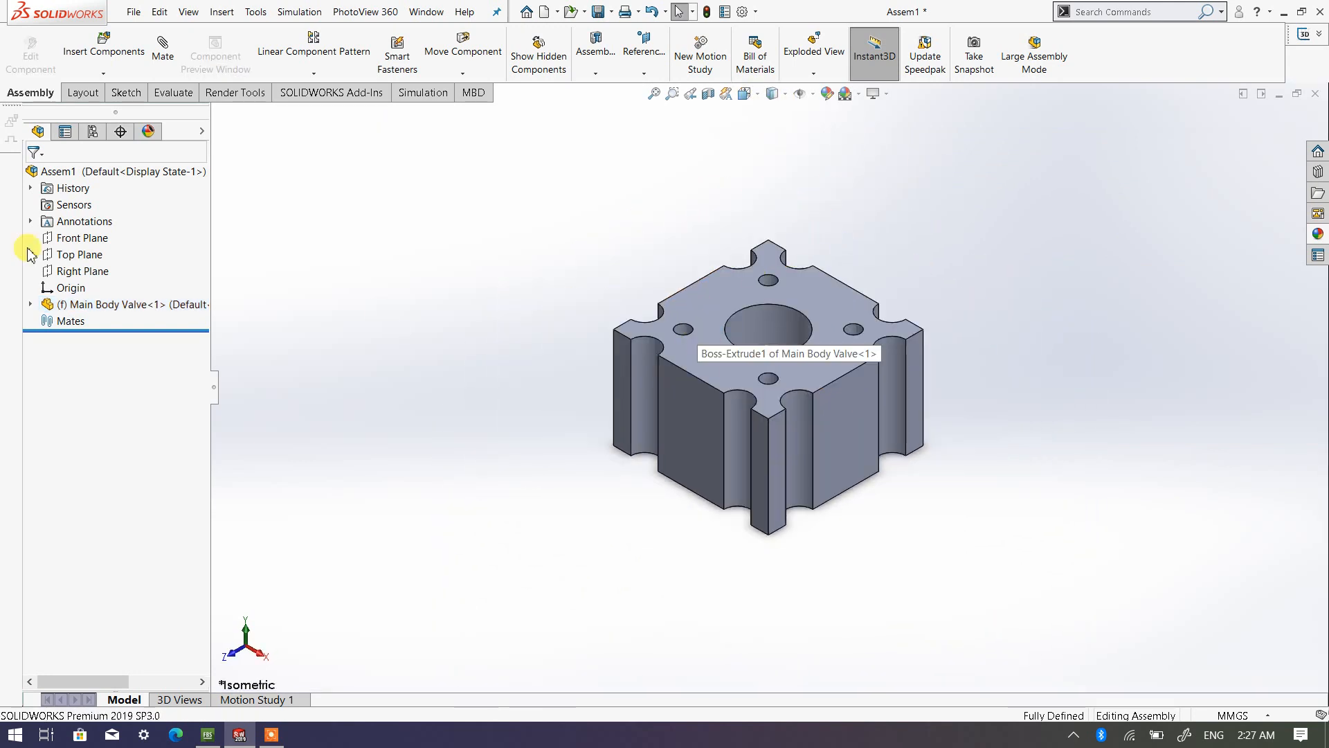
Step: Insert the Top Cover_Valve part from the Valve Module folder and place it above the main body
click(110, 57)
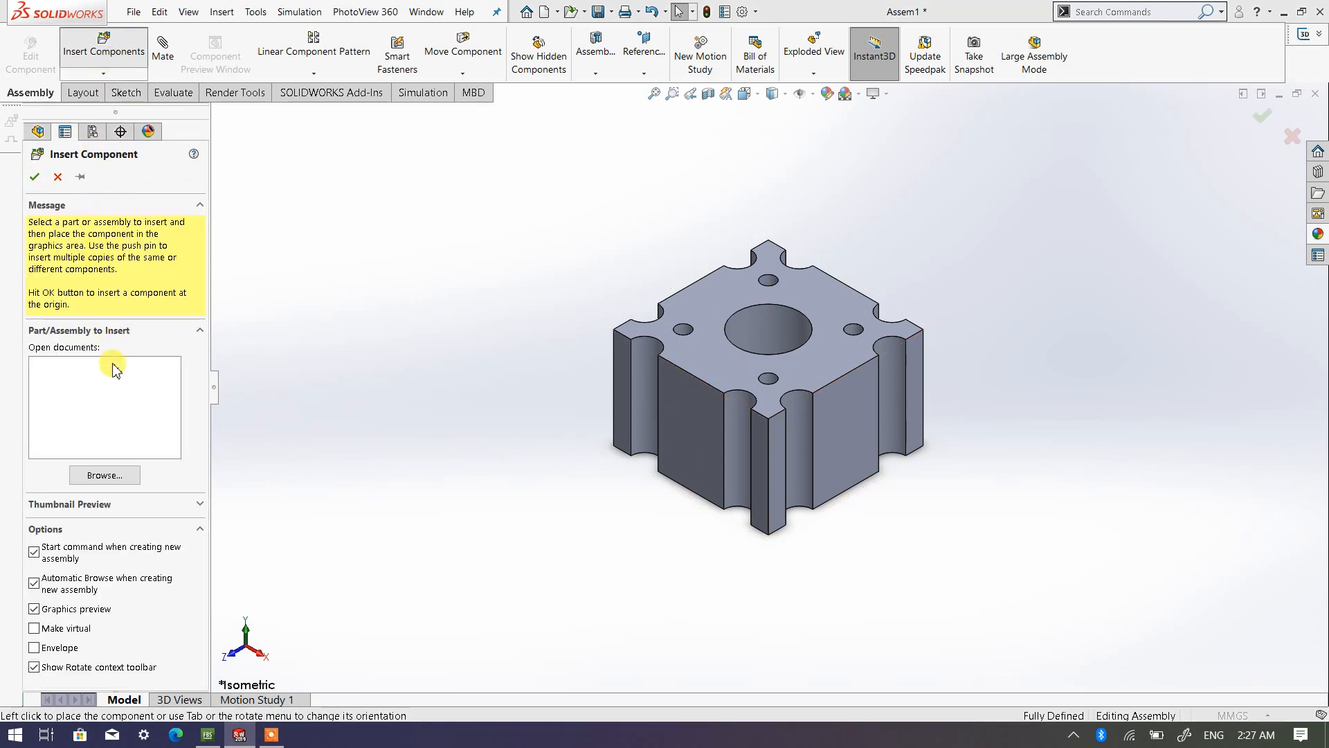
click(105, 475)
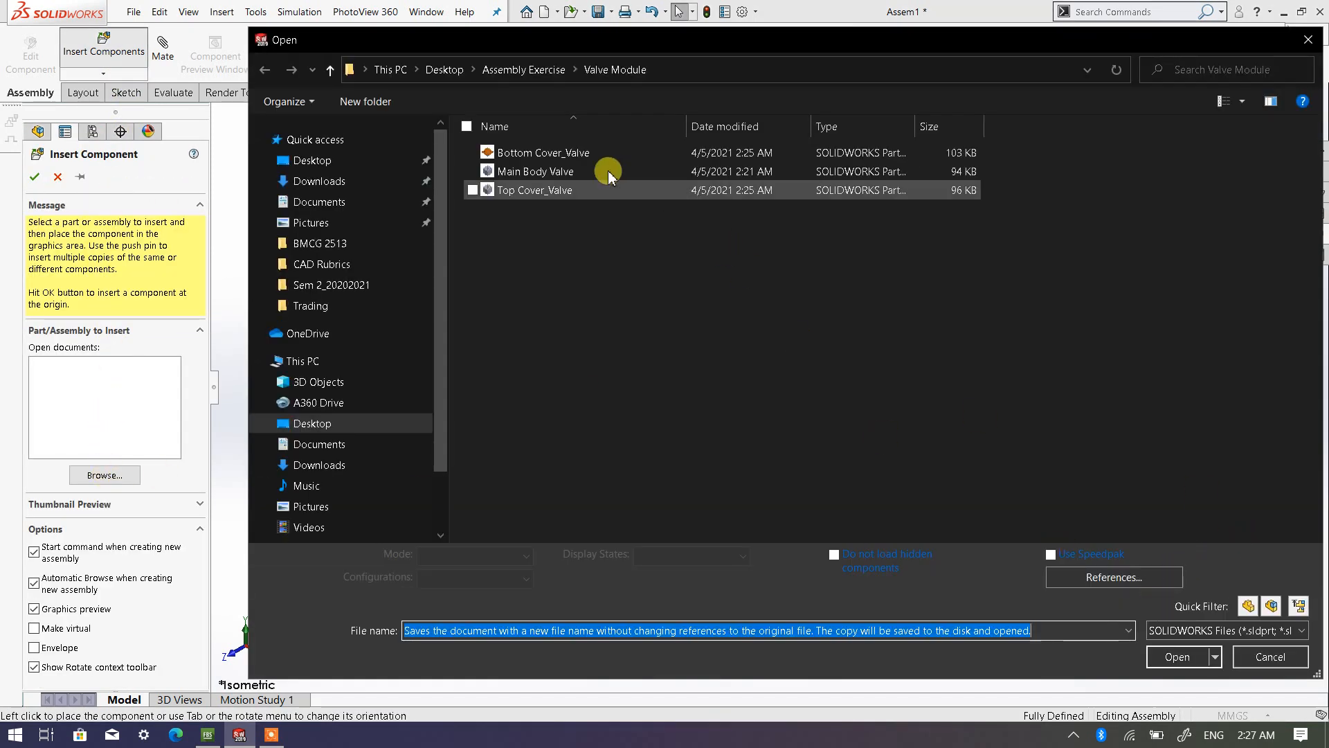
click(532, 194)
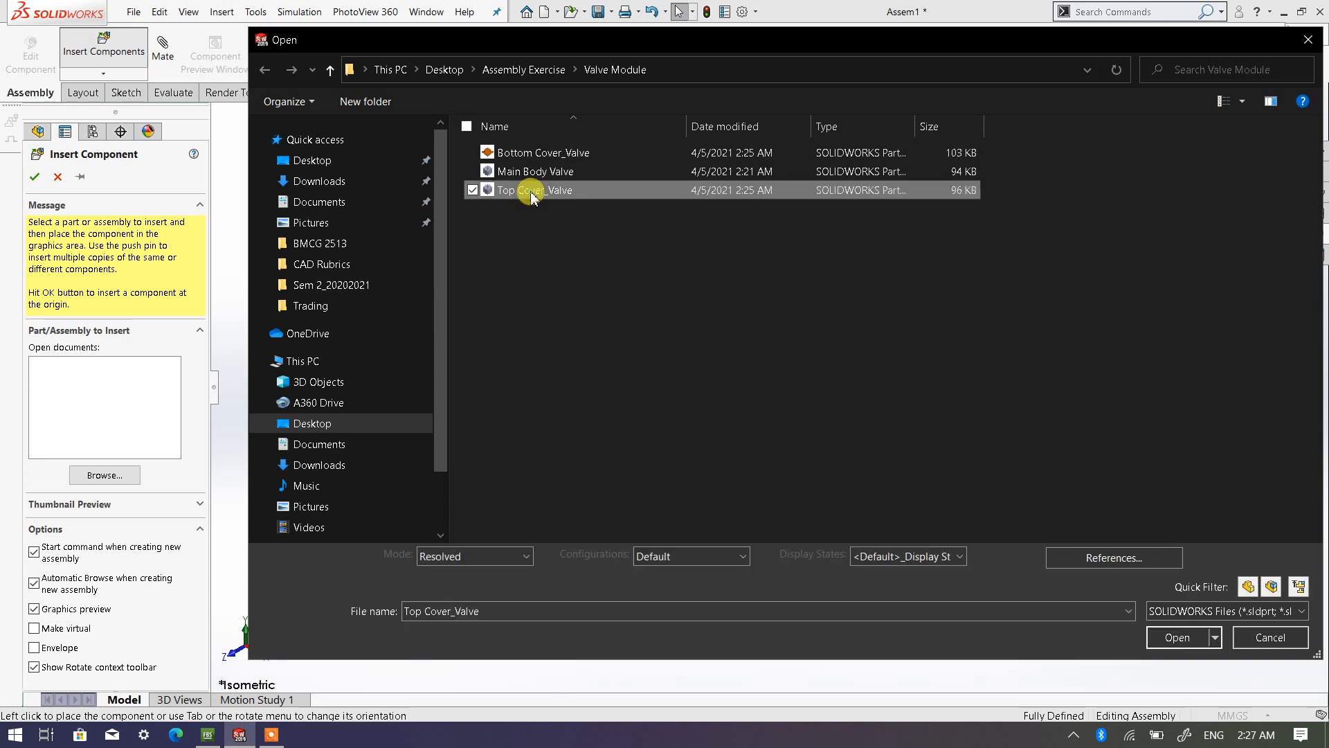
click(1177, 637)
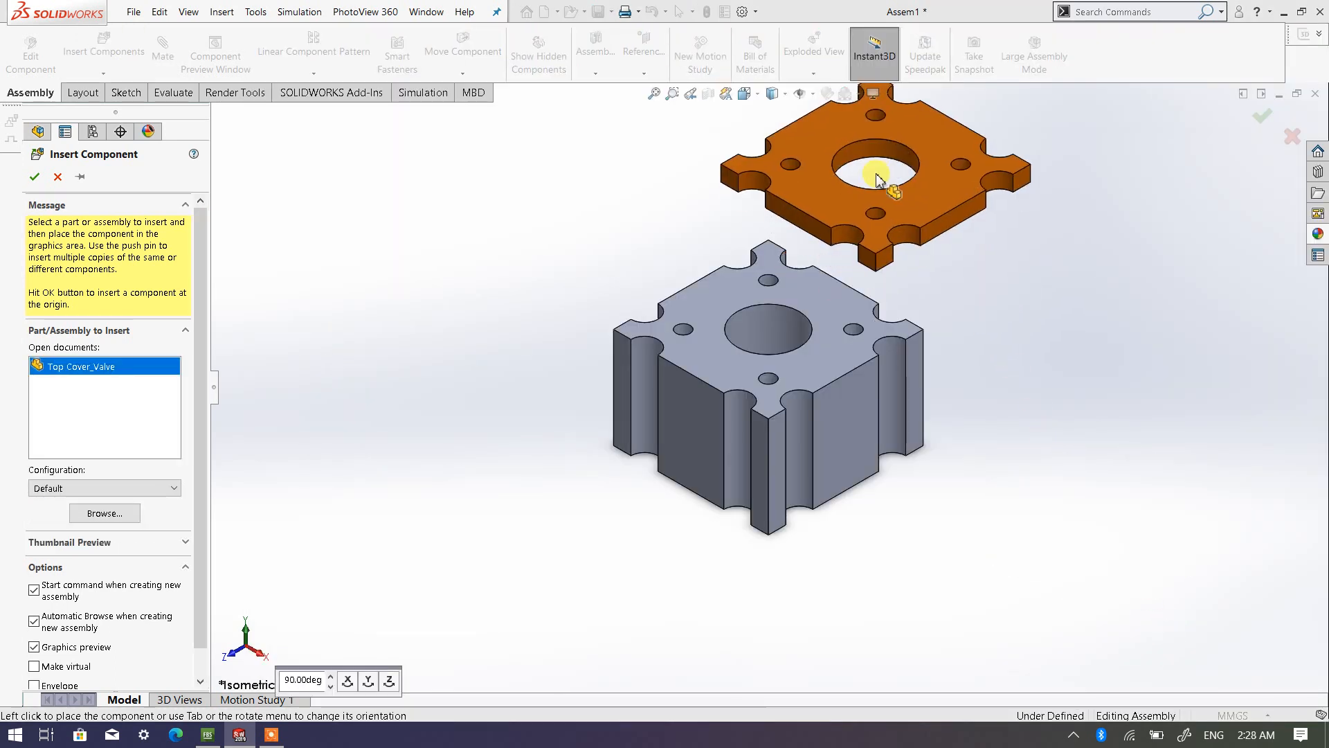
click(840, 154)
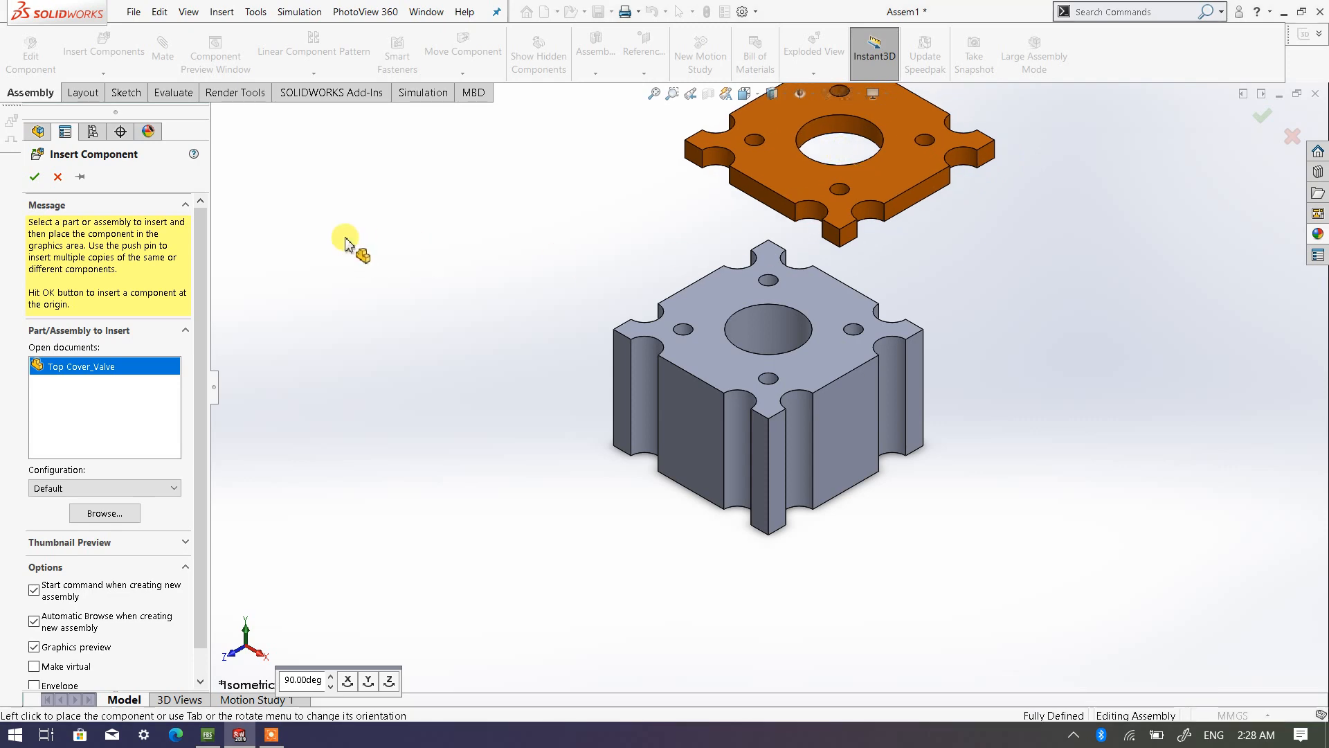
Step: Insert the Bottom Cover_Valve part from the Valve Module folder and place it below the main body
click(94, 62)
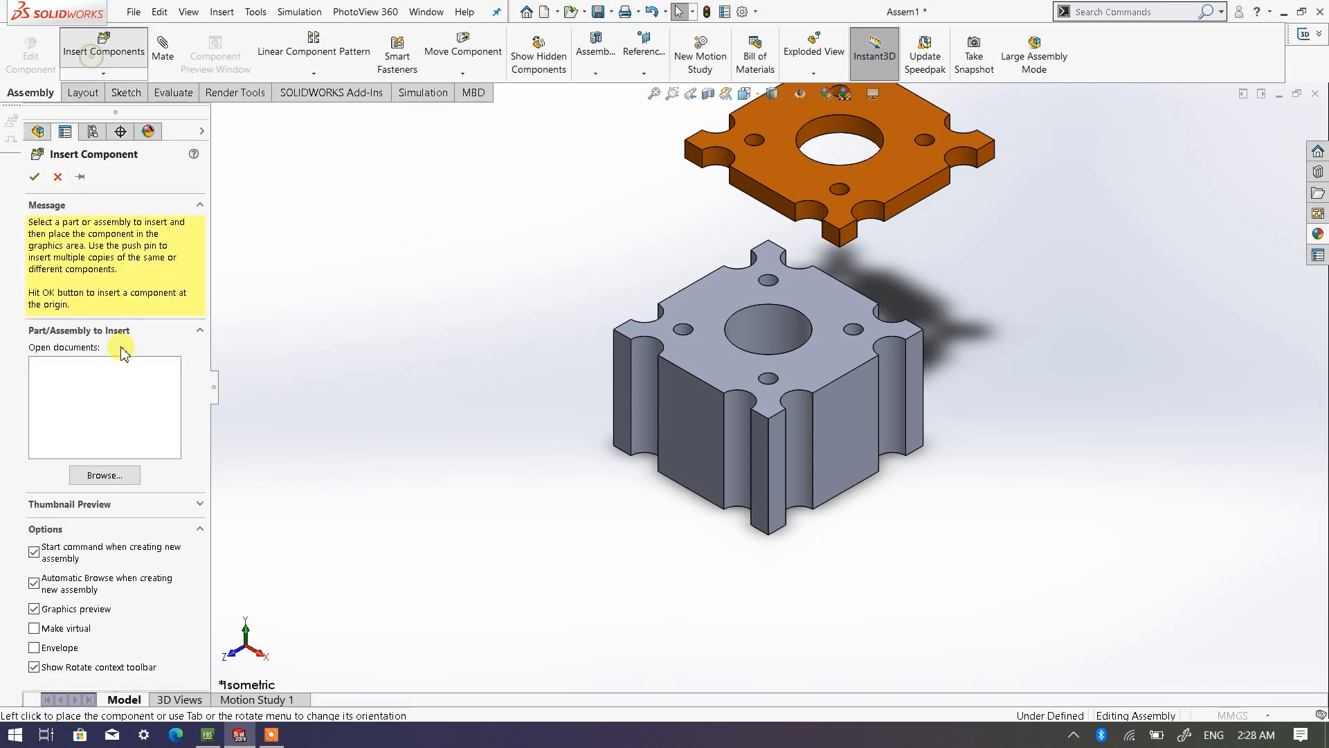
click(105, 475)
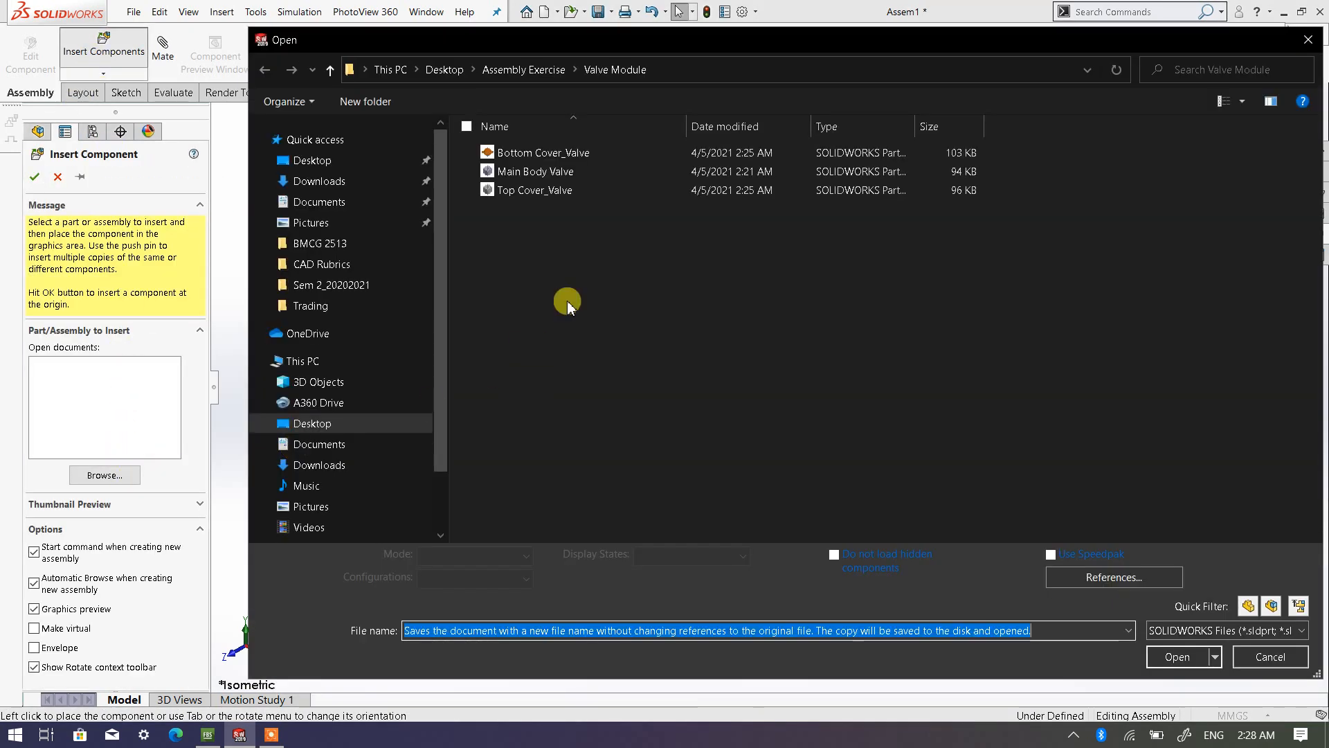
click(537, 153)
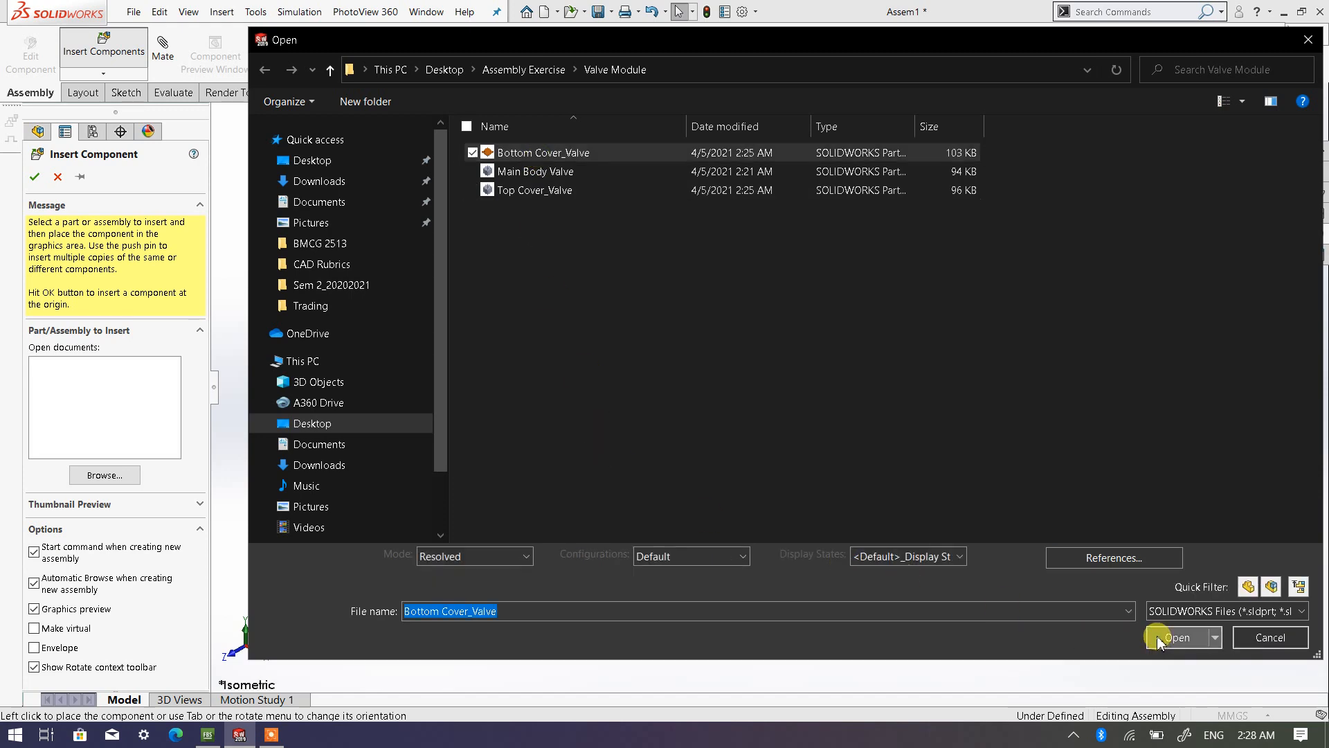
click(1170, 637)
click(674, 637)
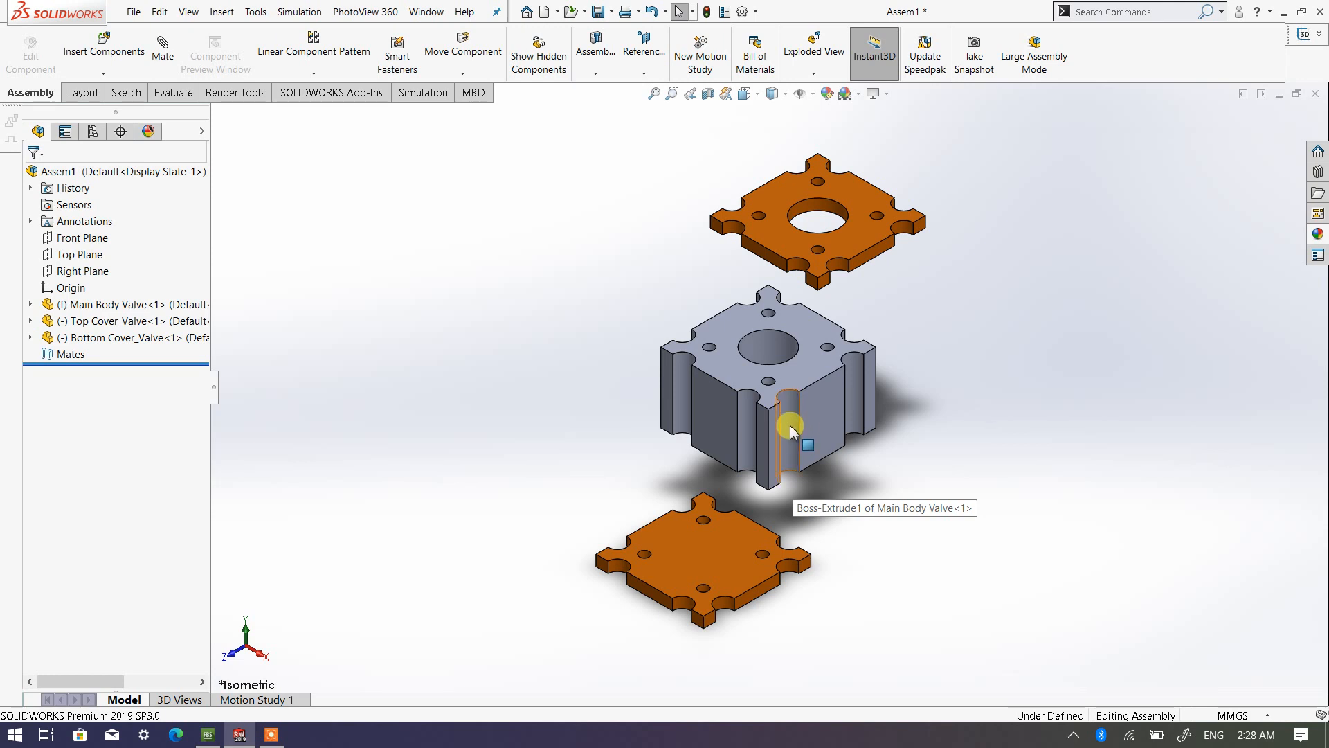
Step: Test whether the top cover can be moved freely above the main body, then deselect it
scroll(771, 312, down, 2)
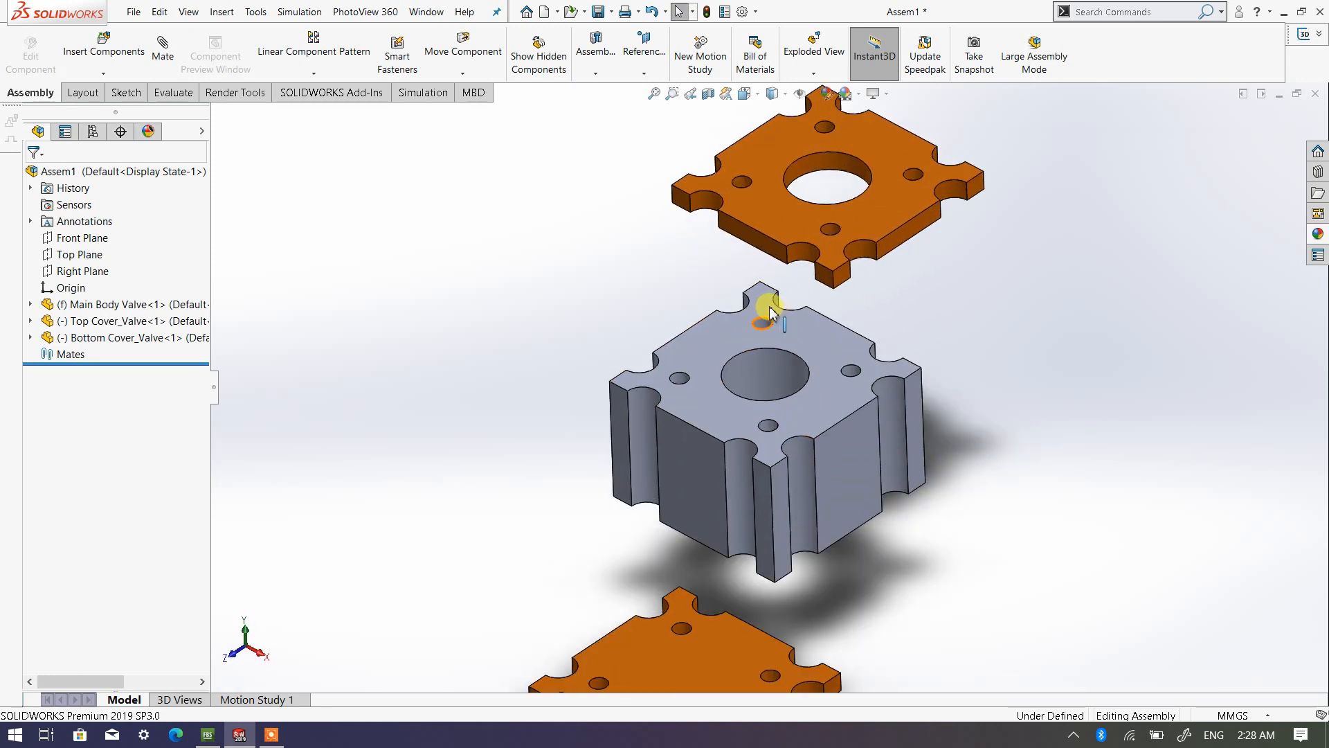
scroll(768, 305, down, 1)
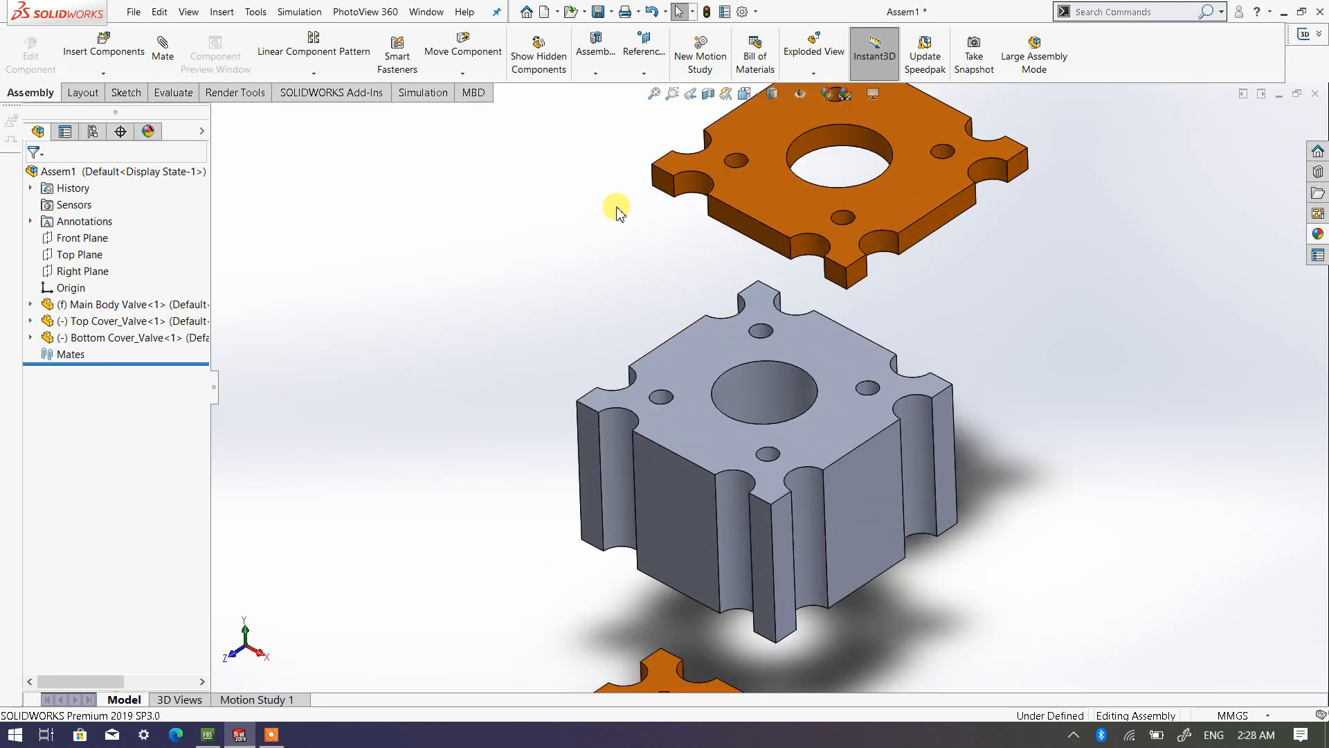
drag(761, 212, 857, 214)
click(649, 187)
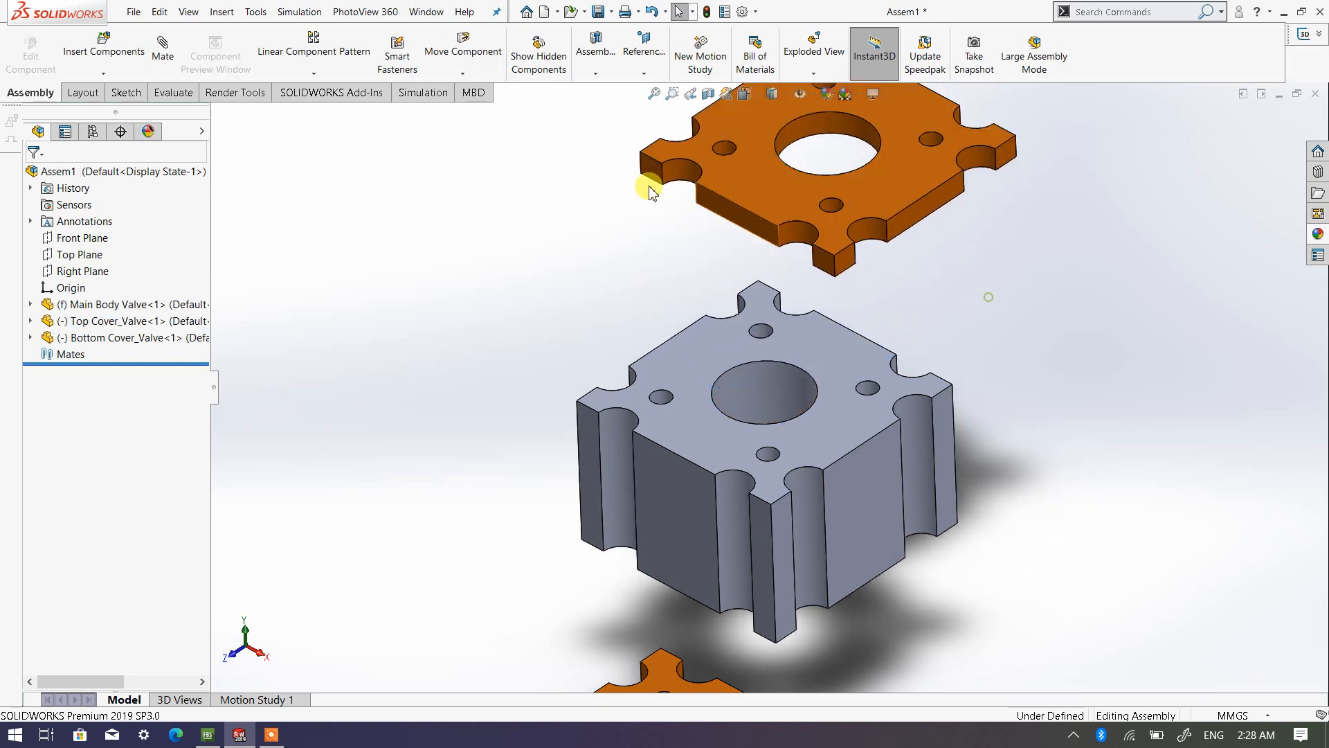
Step: Start the Mate command for constraining the valve components in the assembly
click(167, 56)
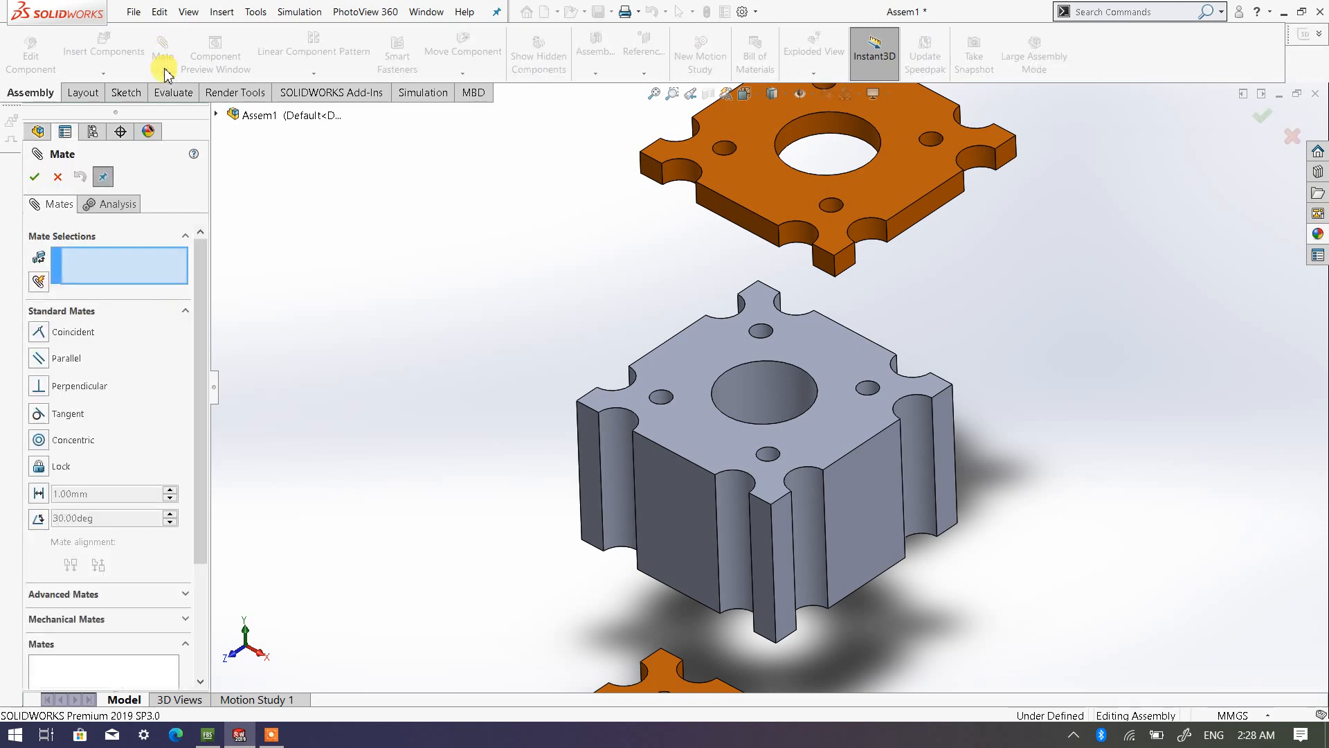
Step: Add a concentric mate between an 18 mm hole of the top cover and the matching hole in the main body
scroll(685, 191, up, 3)
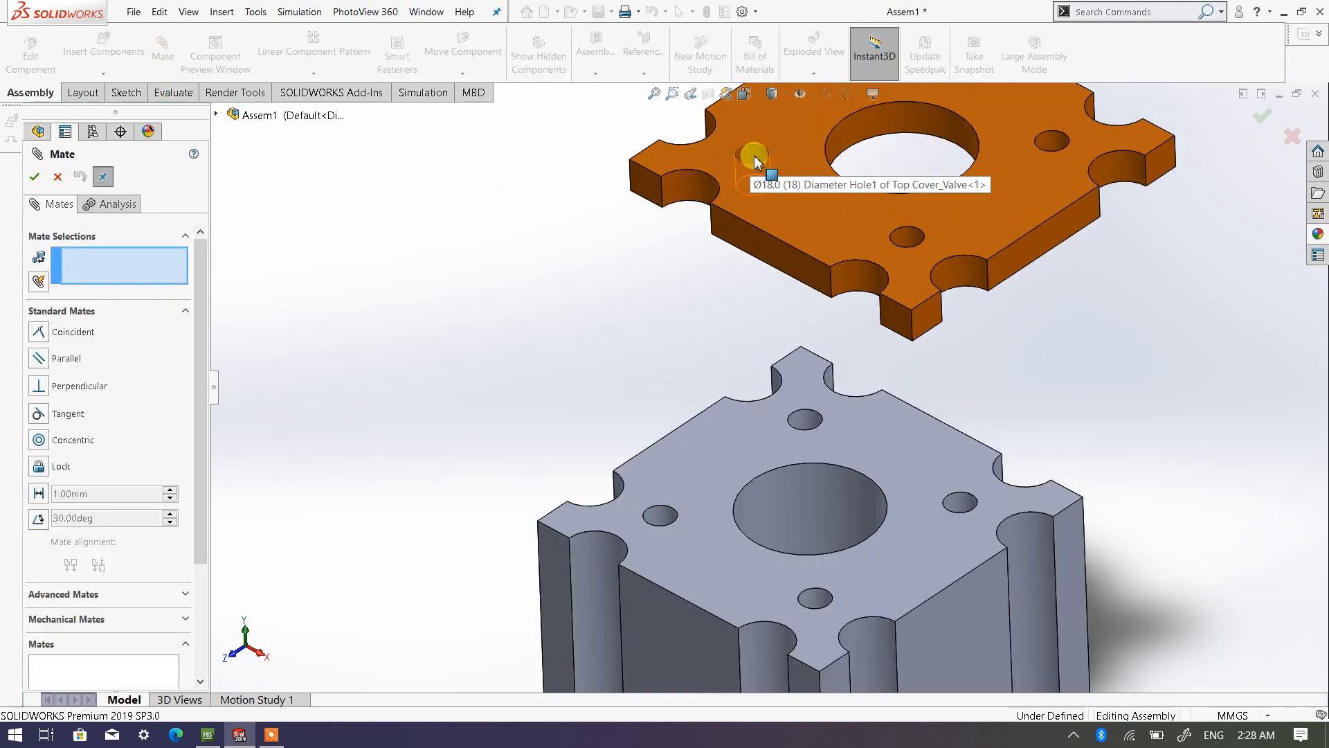
click(756, 161)
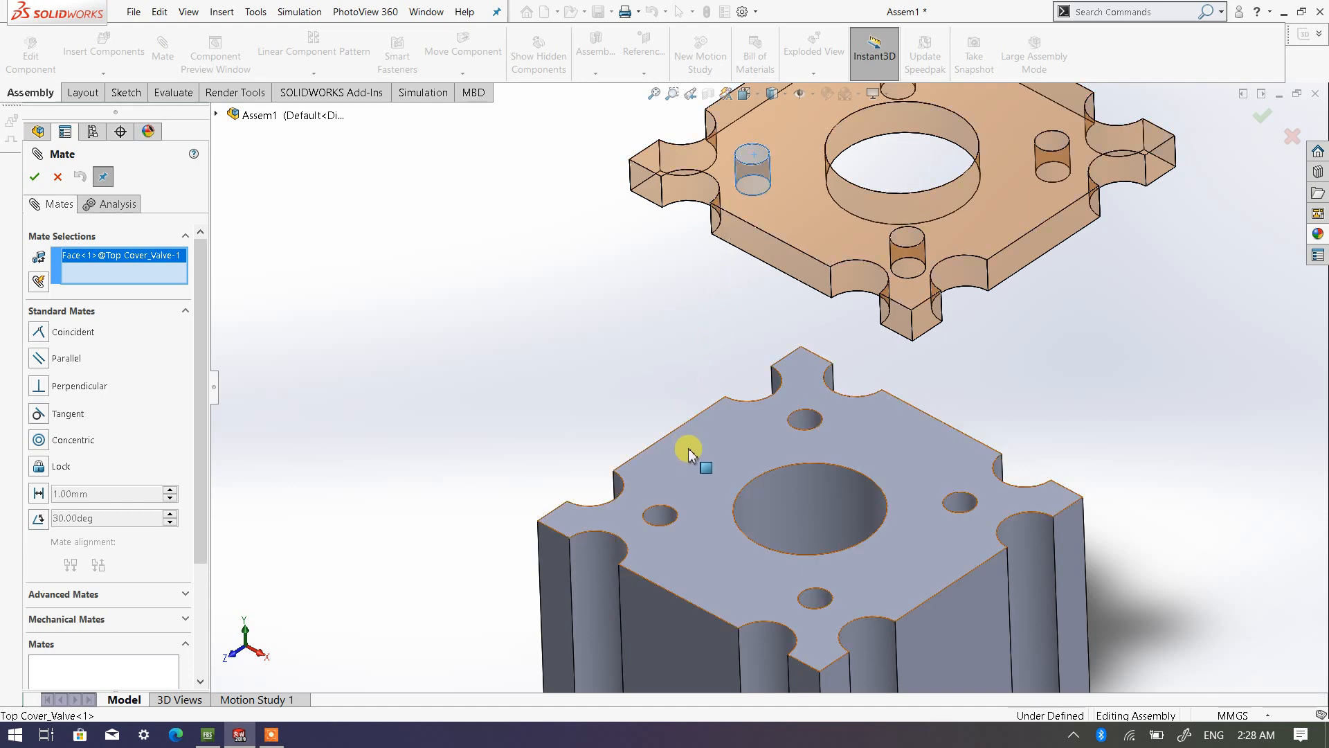
click(662, 518)
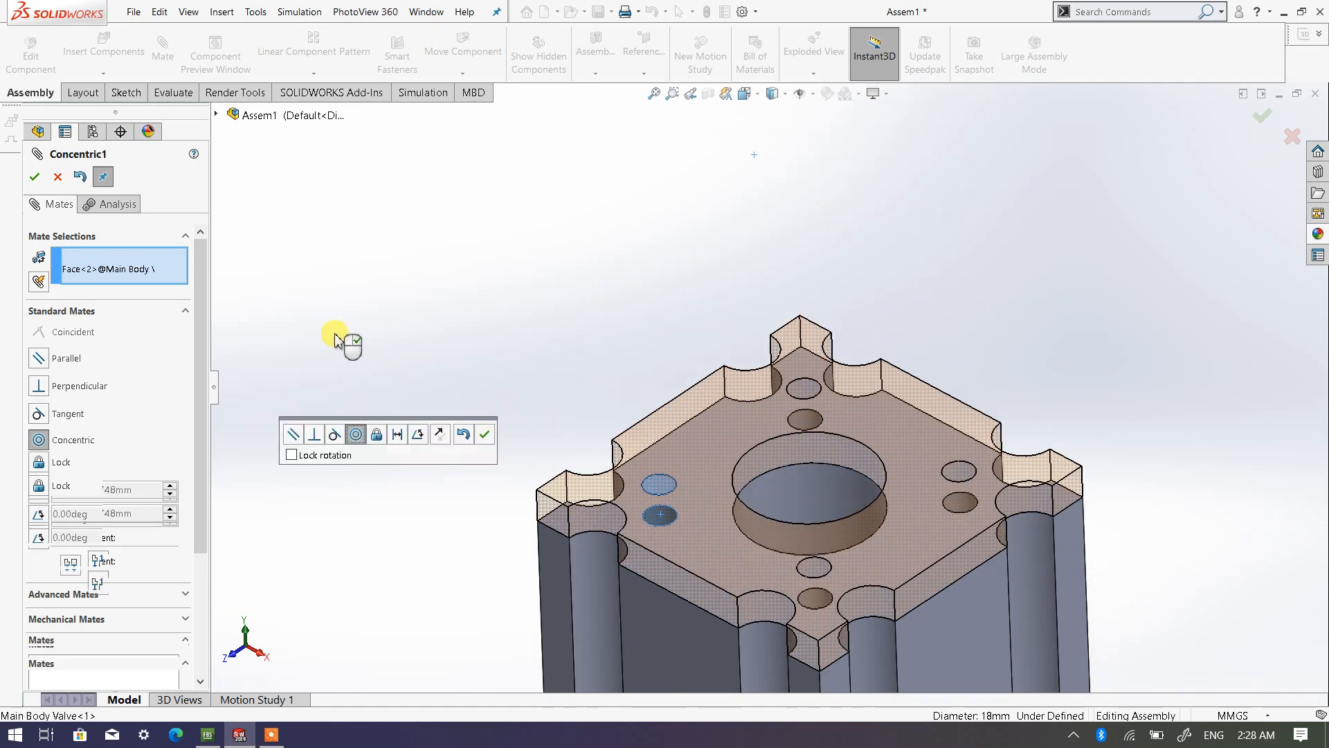
click(32, 179)
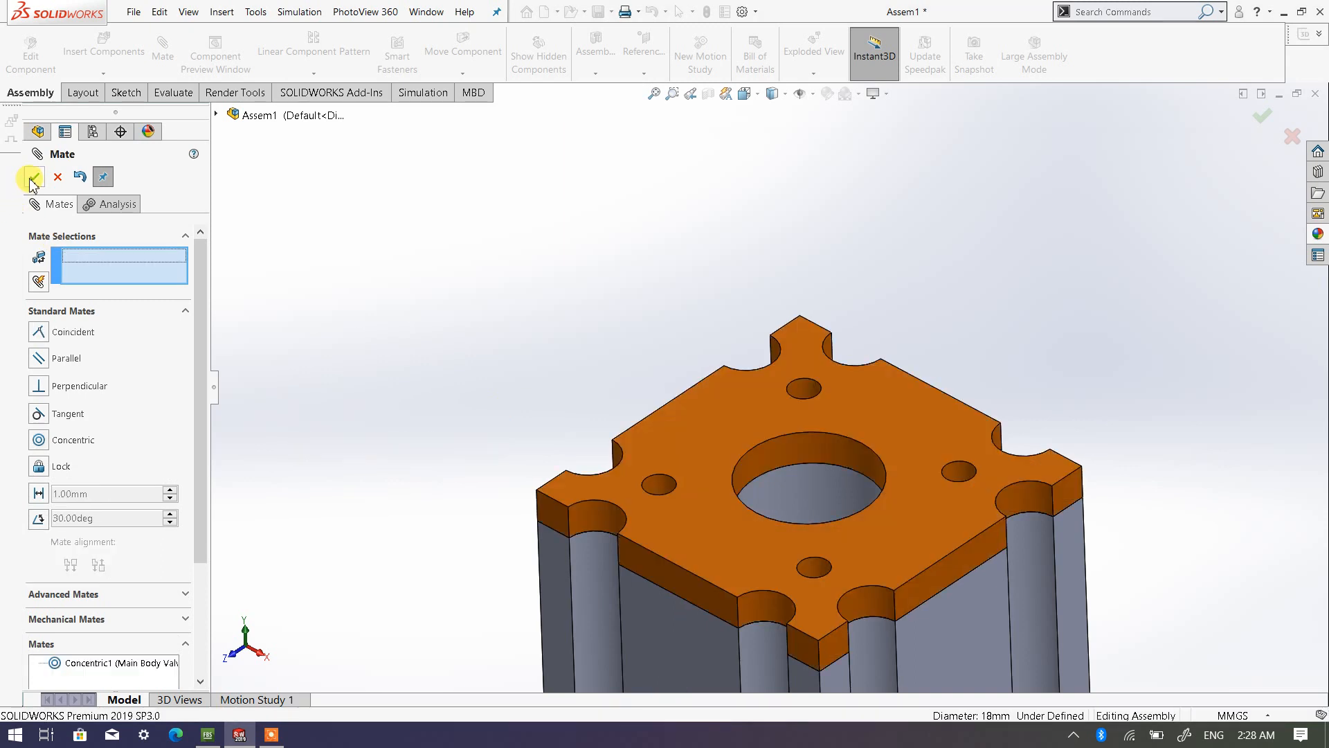
click(58, 177)
scroll(677, 480, up, 4)
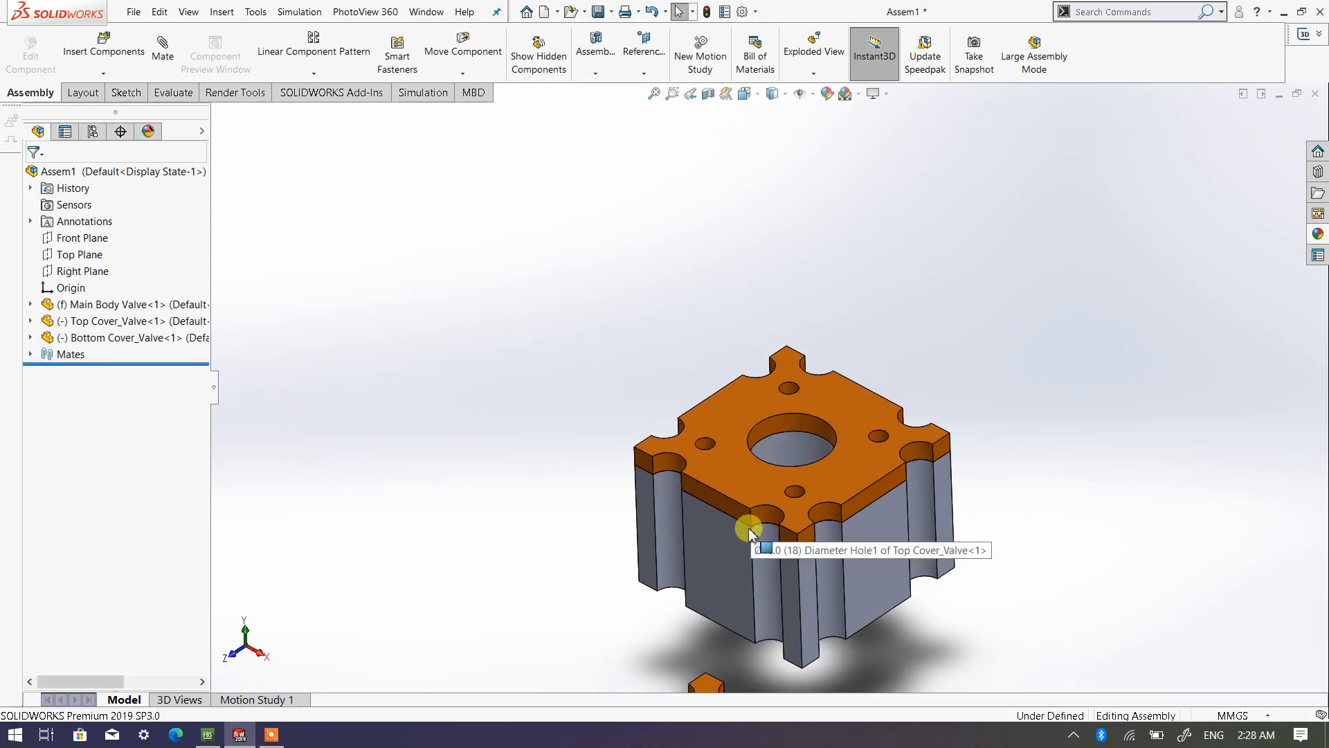
scroll(750, 534, down, 2)
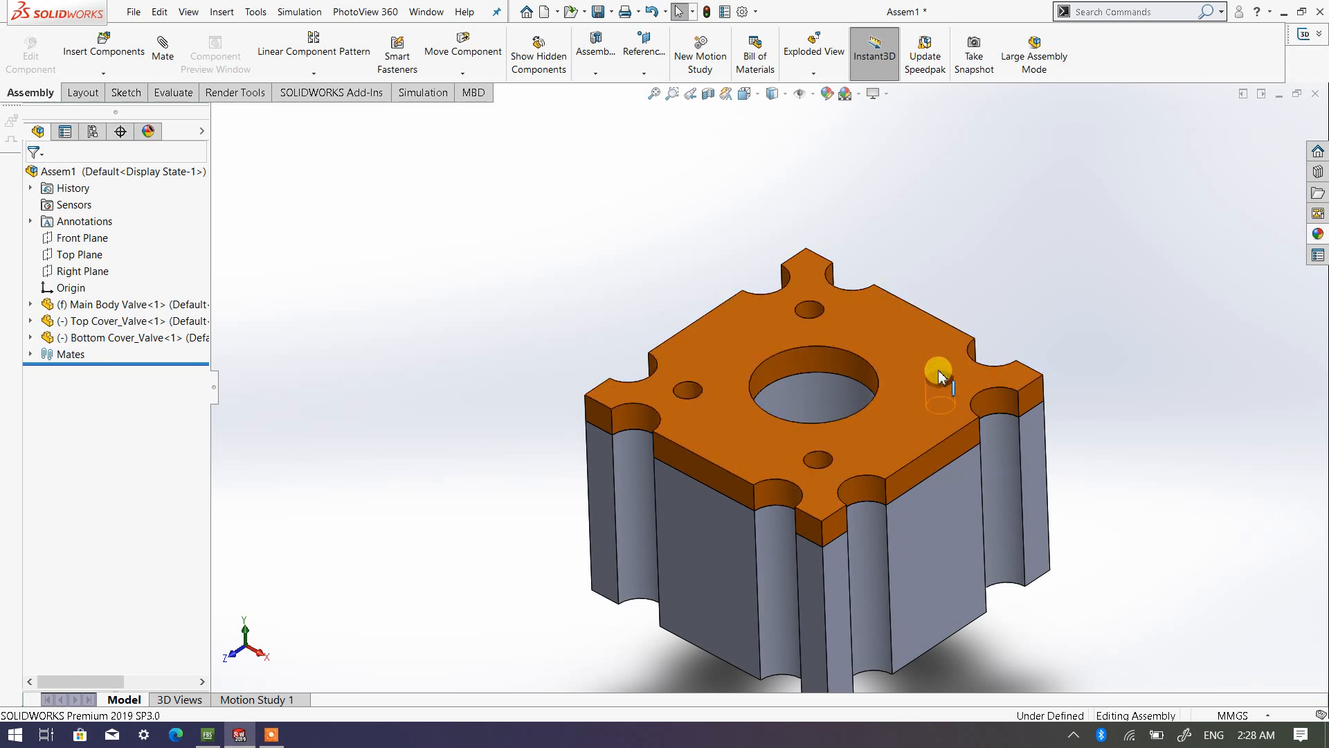
Step: Lift the top cover off the main body and rotate it about its mated hole to expose both mating faces
click(950, 540)
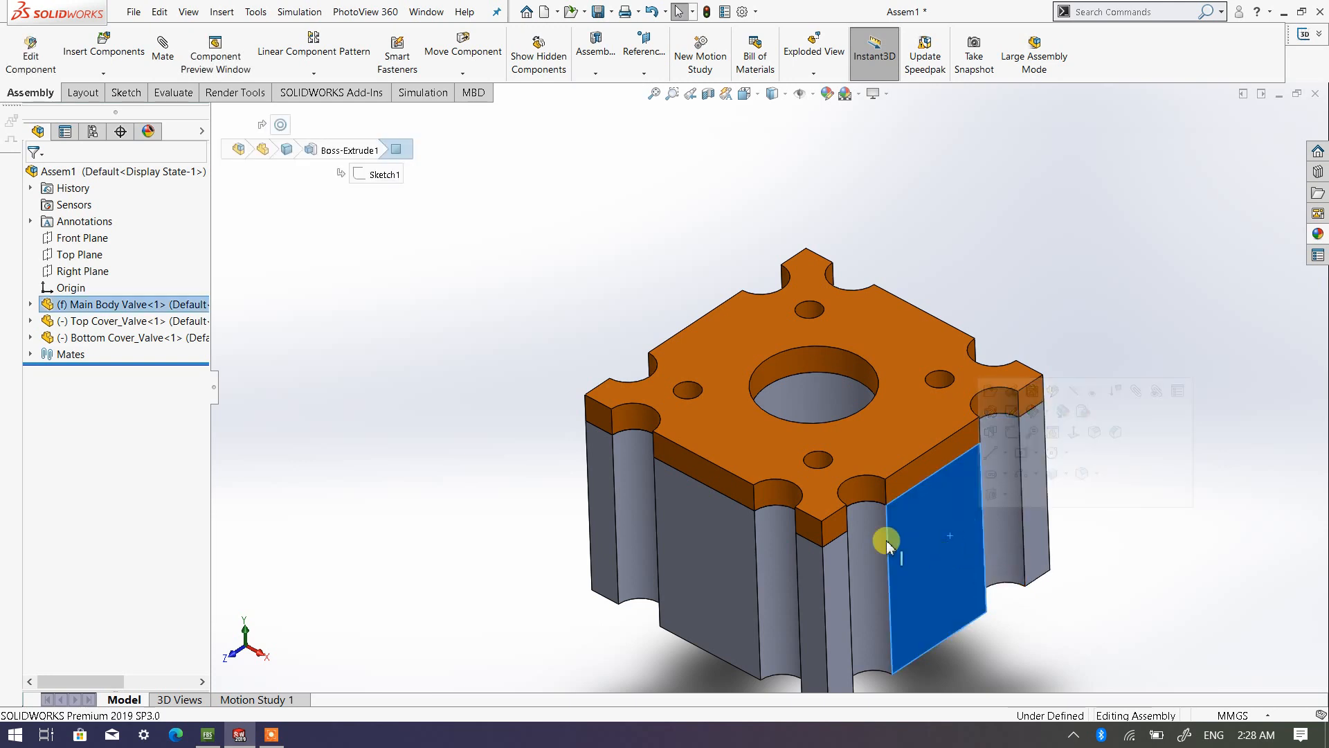
click(374, 335)
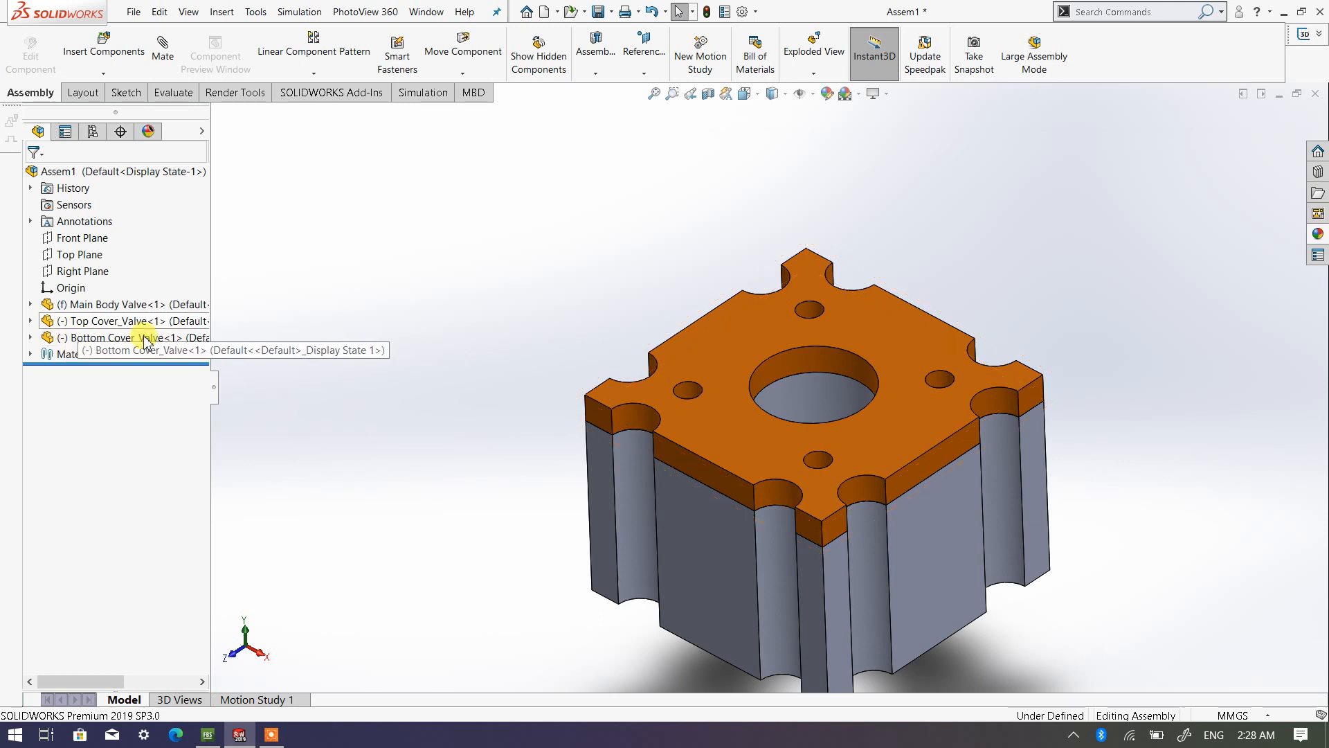
drag(890, 433, 1031, 292)
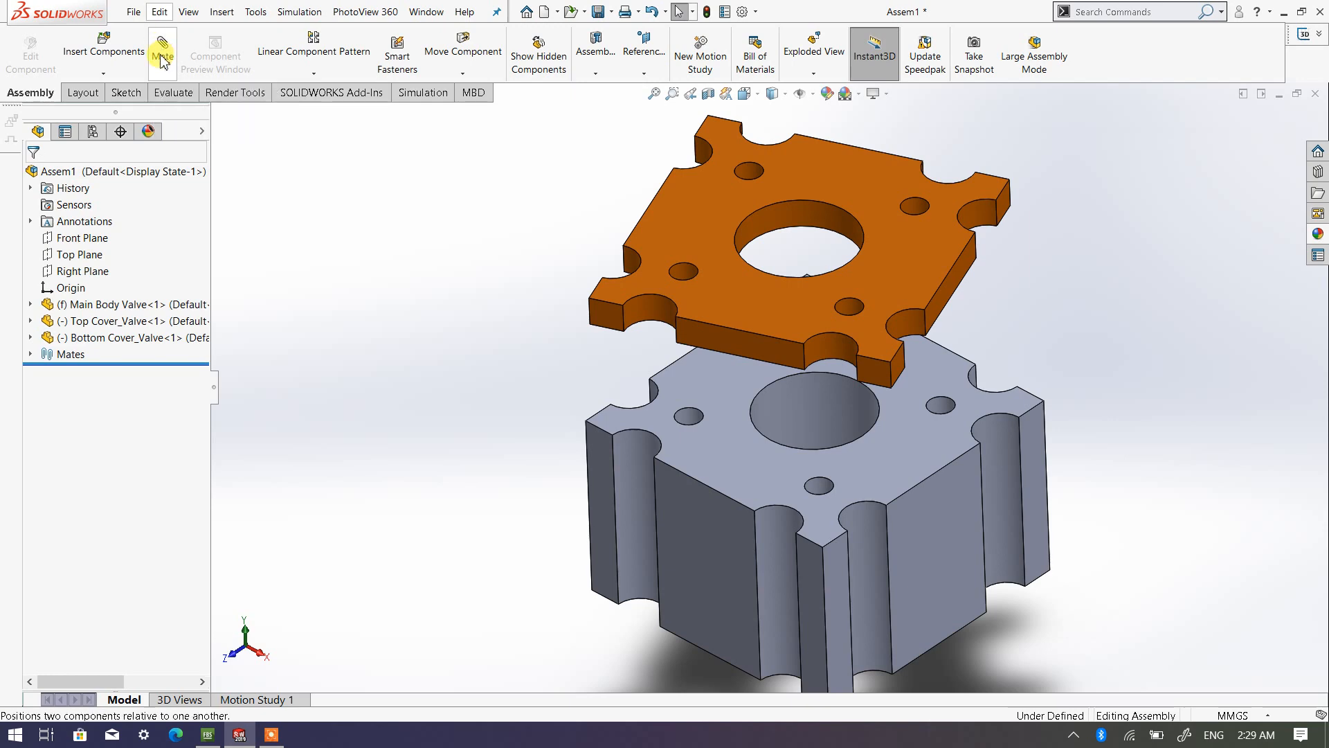
Step: Add a coincident mate between the main body's upper face and the underside of the top cover
click(721, 454)
middle_drag(644, 488, 743, 270)
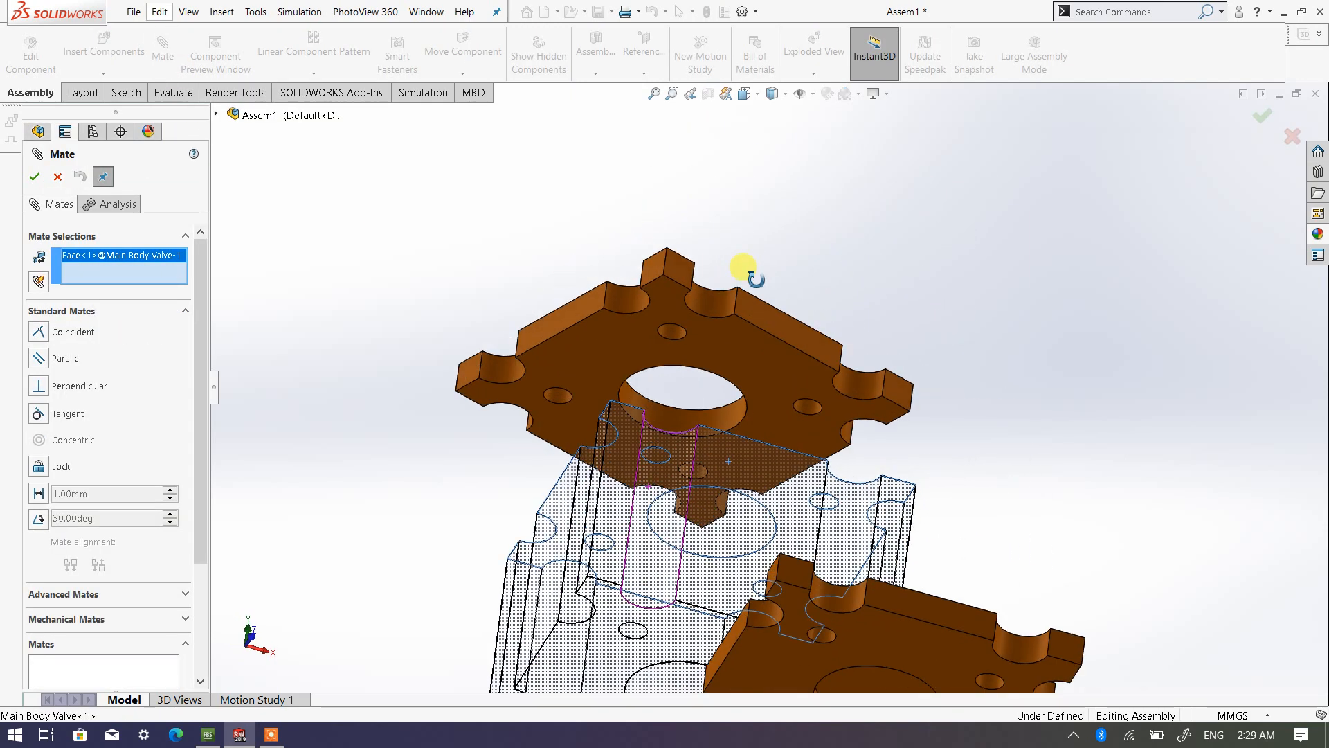
click(733, 349)
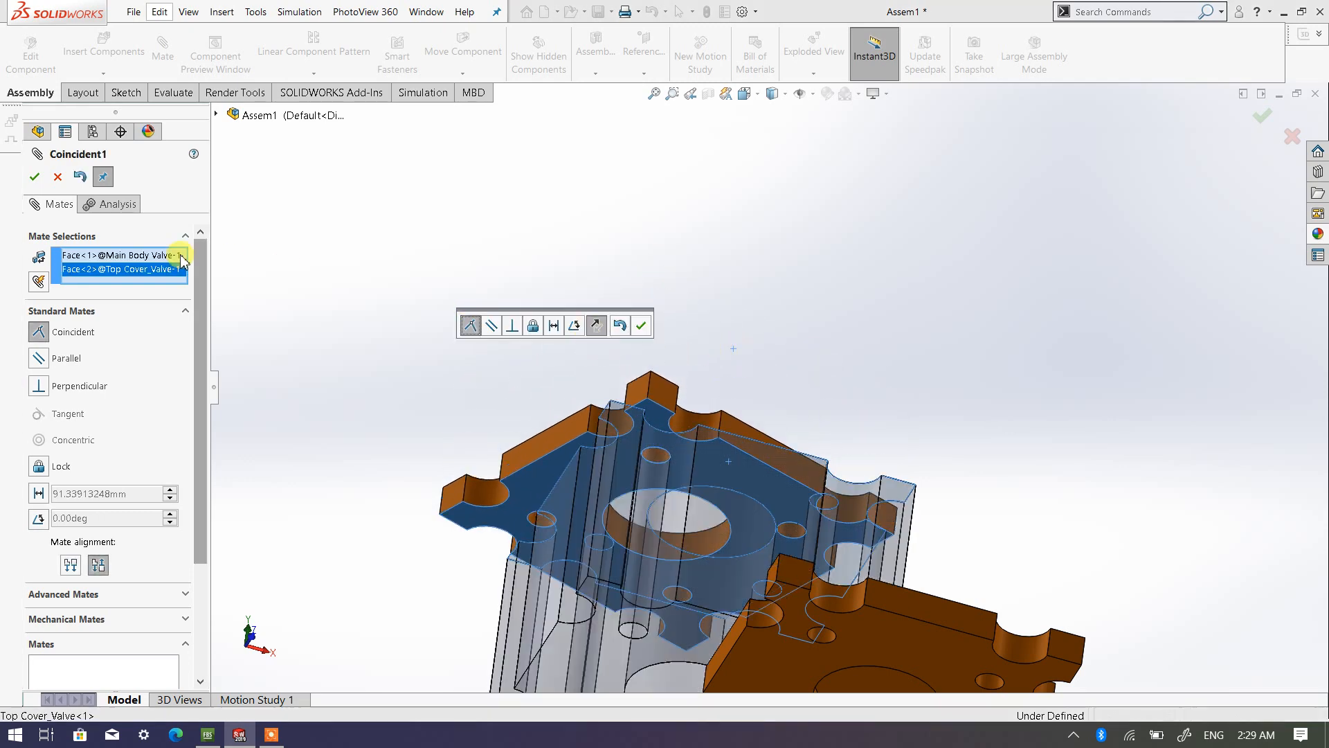
click(33, 178)
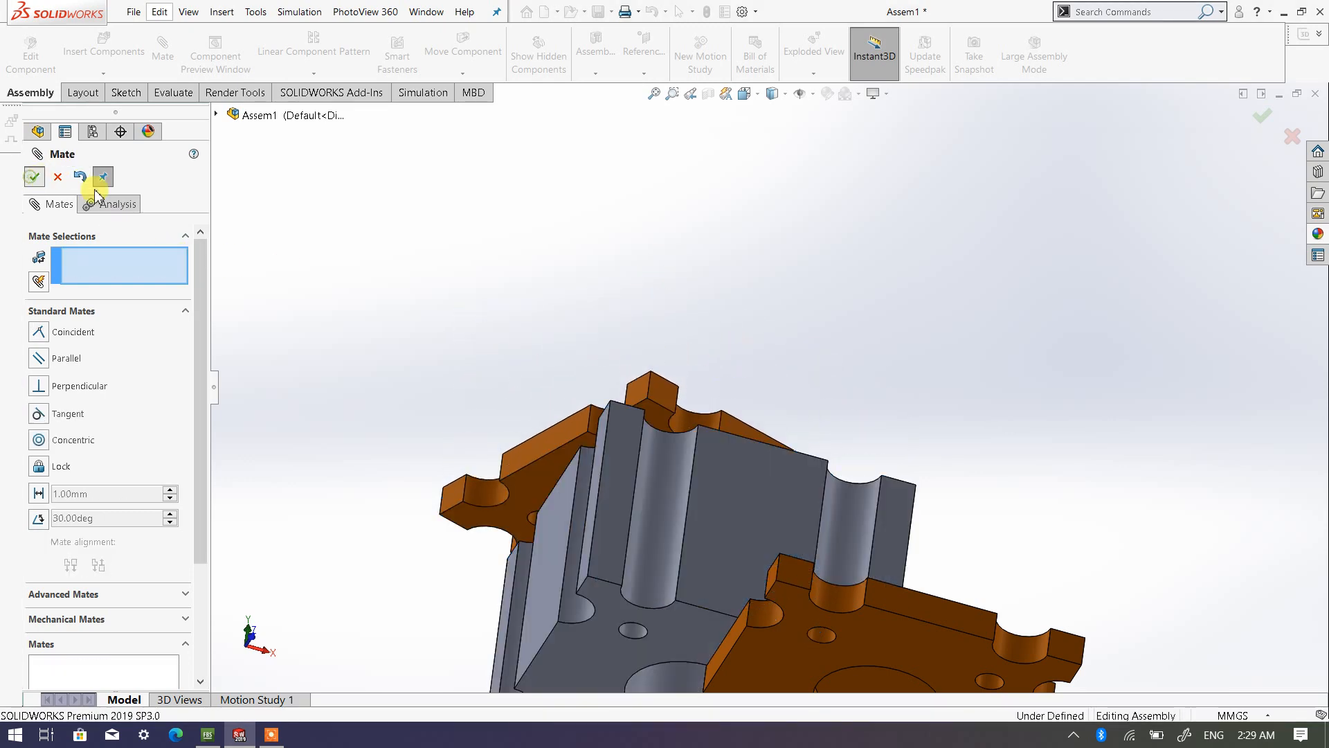
scroll(727, 392, up, 4)
middle_drag(811, 419, 677, 600)
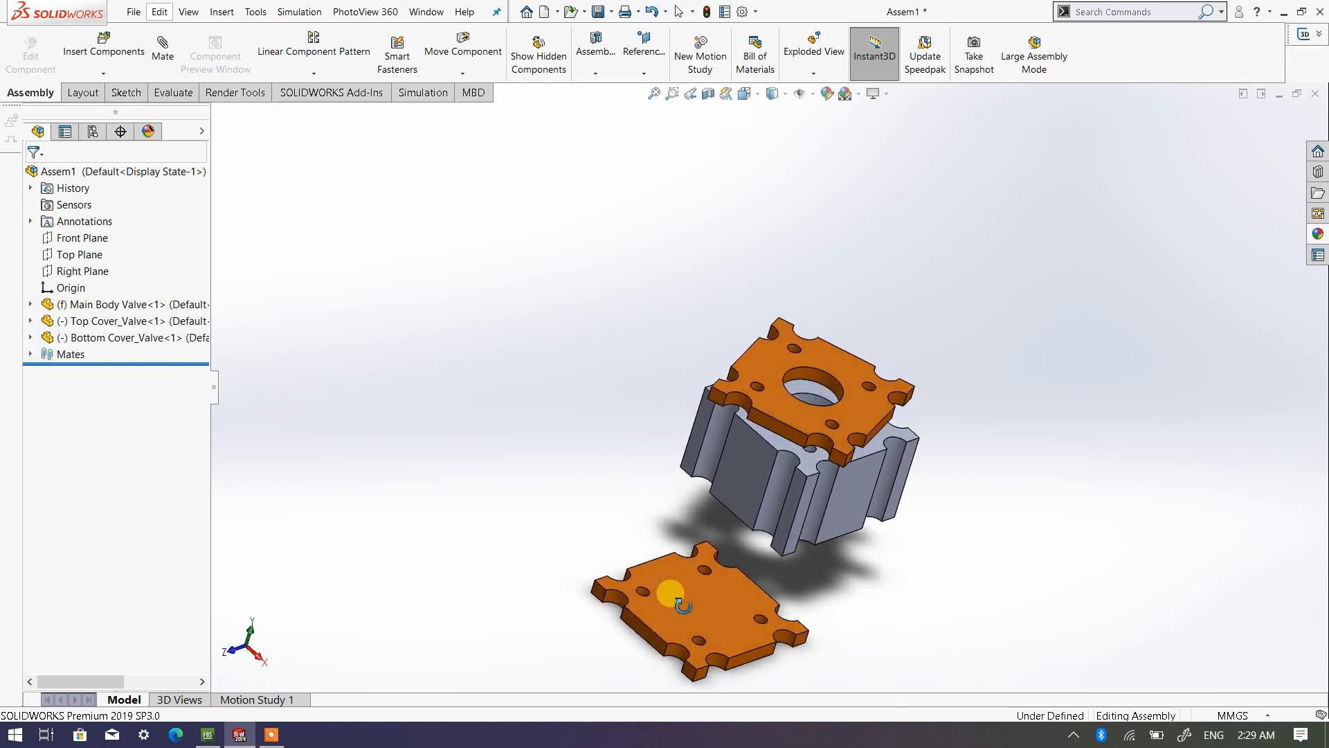
Step: Add a second concentric mate between another top cover hole and its corresponding main body hole
scroll(807, 425, down, 5)
drag(909, 405, 916, 371)
key(Escape)
scroll(959, 462, down, 3)
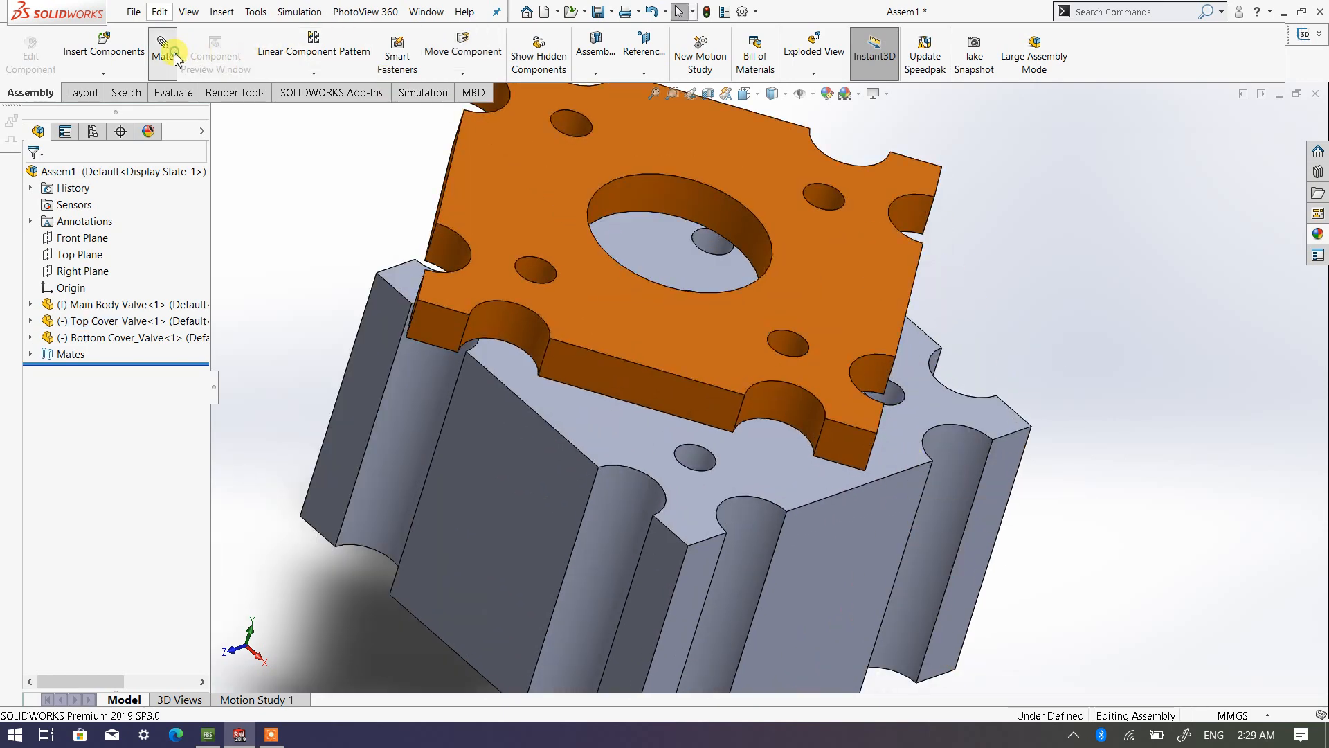
click(788, 347)
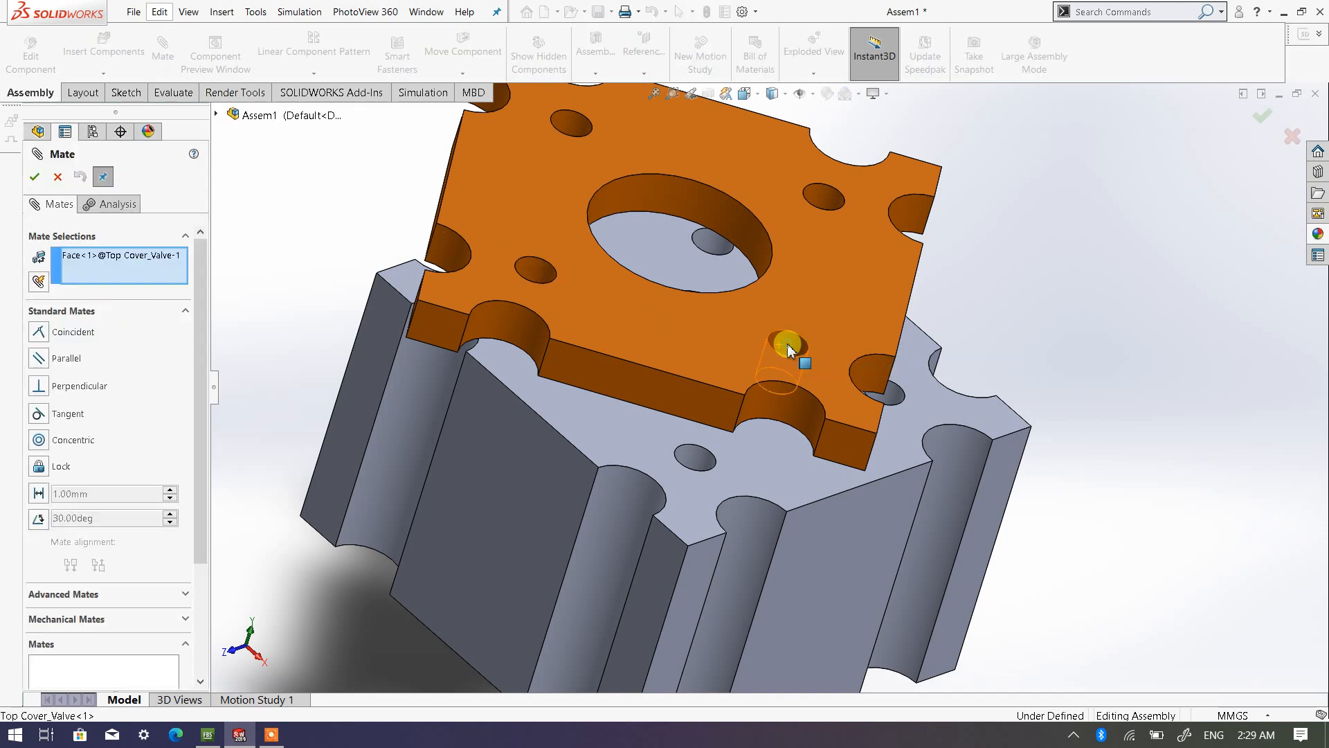
click(700, 458)
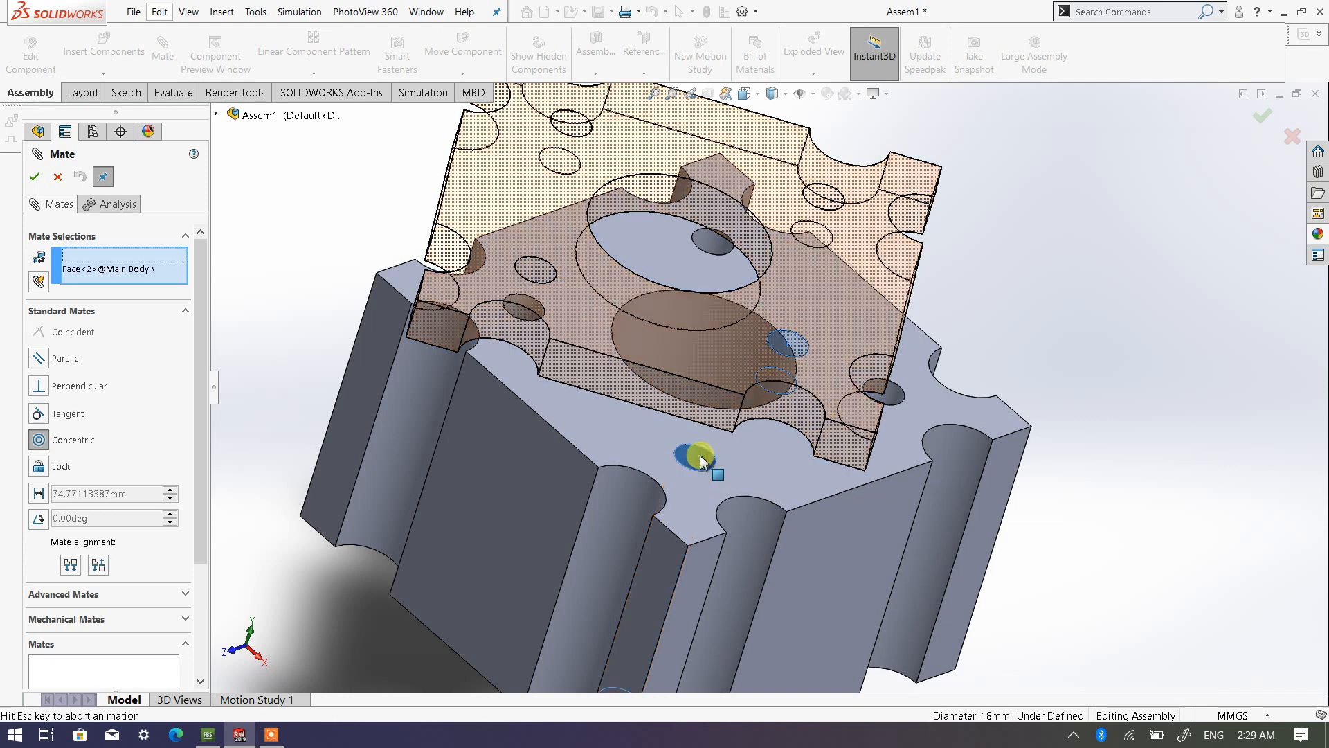
click(36, 178)
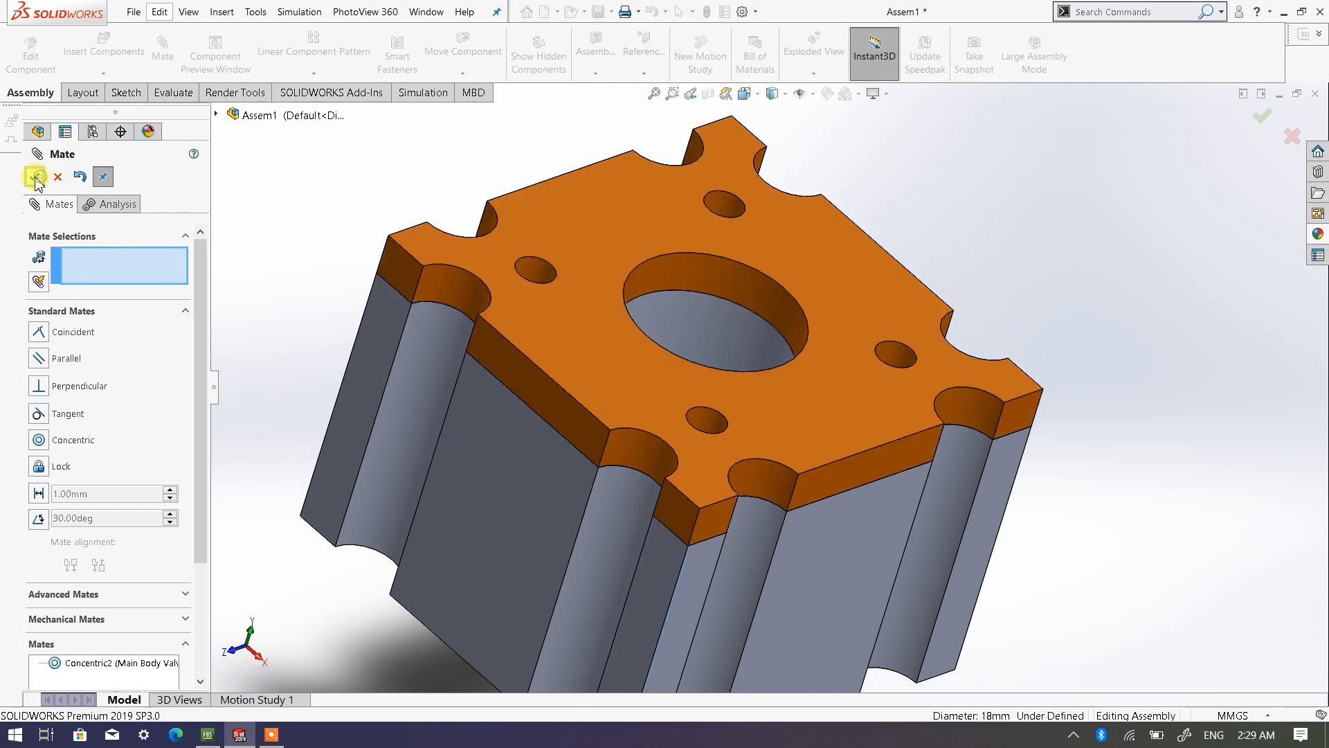
click(36, 178)
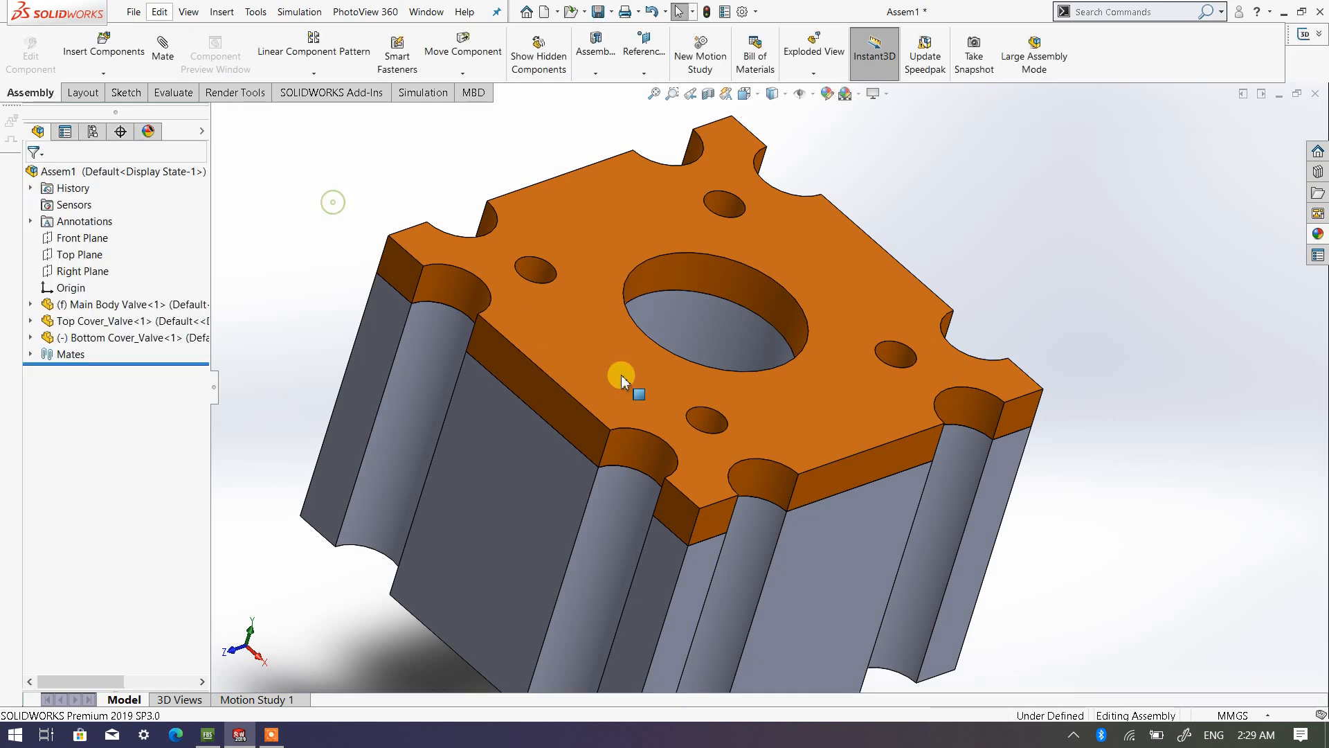
Step: Test whether the top cover can still be moved, and expand the assembly's list of mates
middle_drag(623, 374, 736, 547)
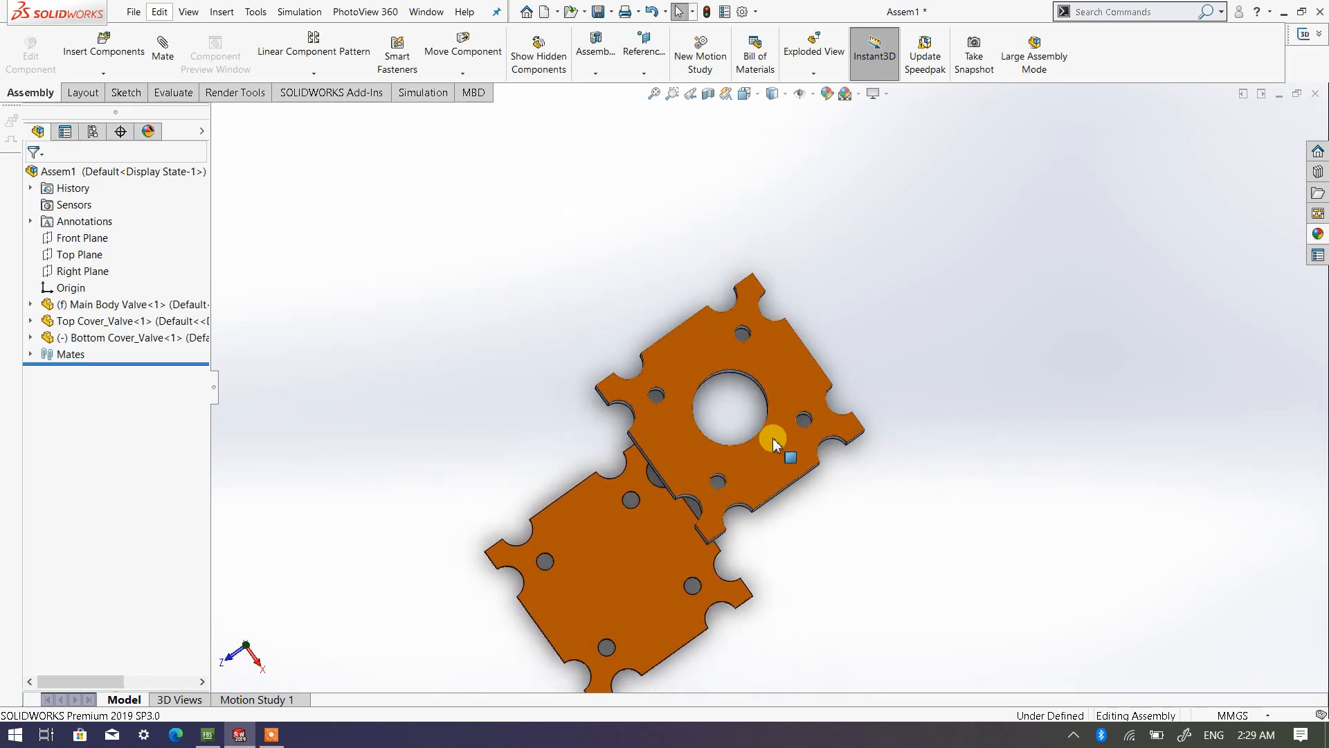
scroll(782, 429, down, 3)
middle_drag(857, 389, 700, 450)
scroll(852, 424, down, 3)
mouse_move(851, 422)
mouse_down()
mouse_move(909, 387)
mouse_move(850, 425)
mouse_move(766, 404)
mouse_move(839, 400)
mouse_up()
drag(668, 374, 669, 345)
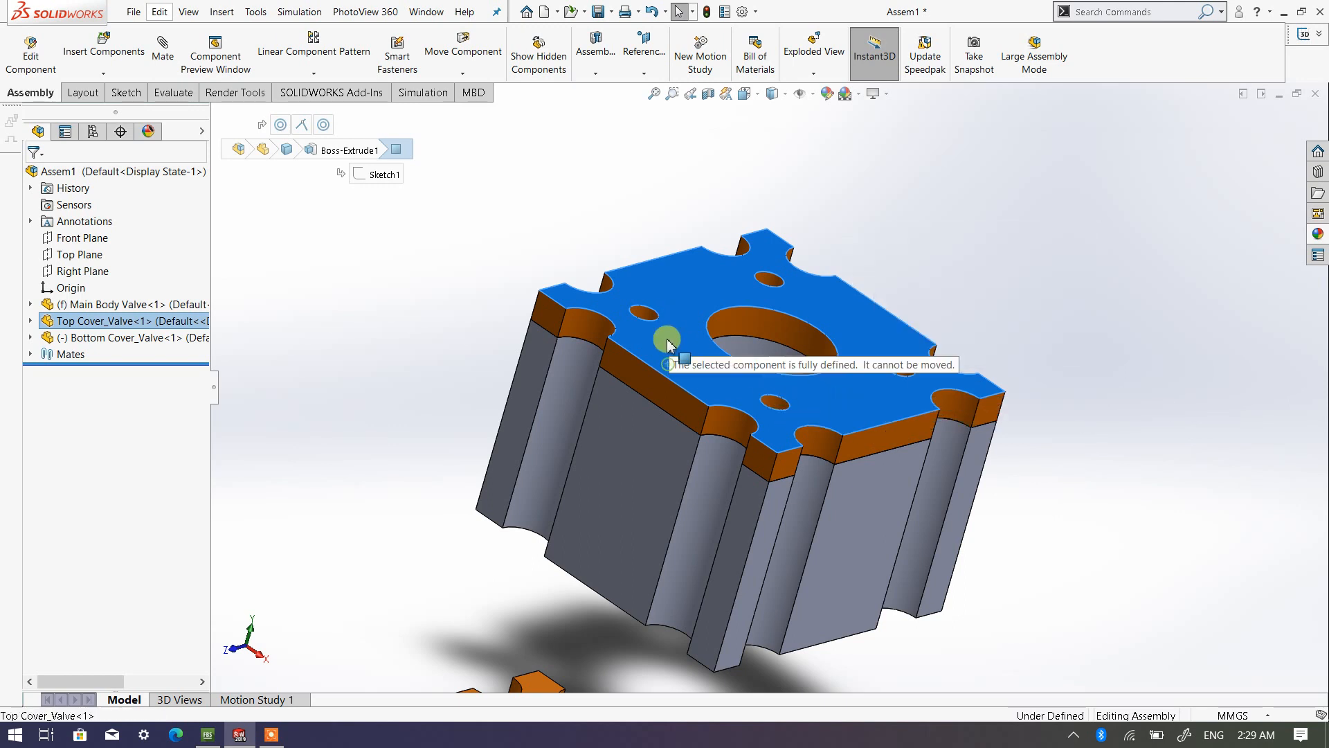
drag(493, 256, 486, 248)
click(486, 248)
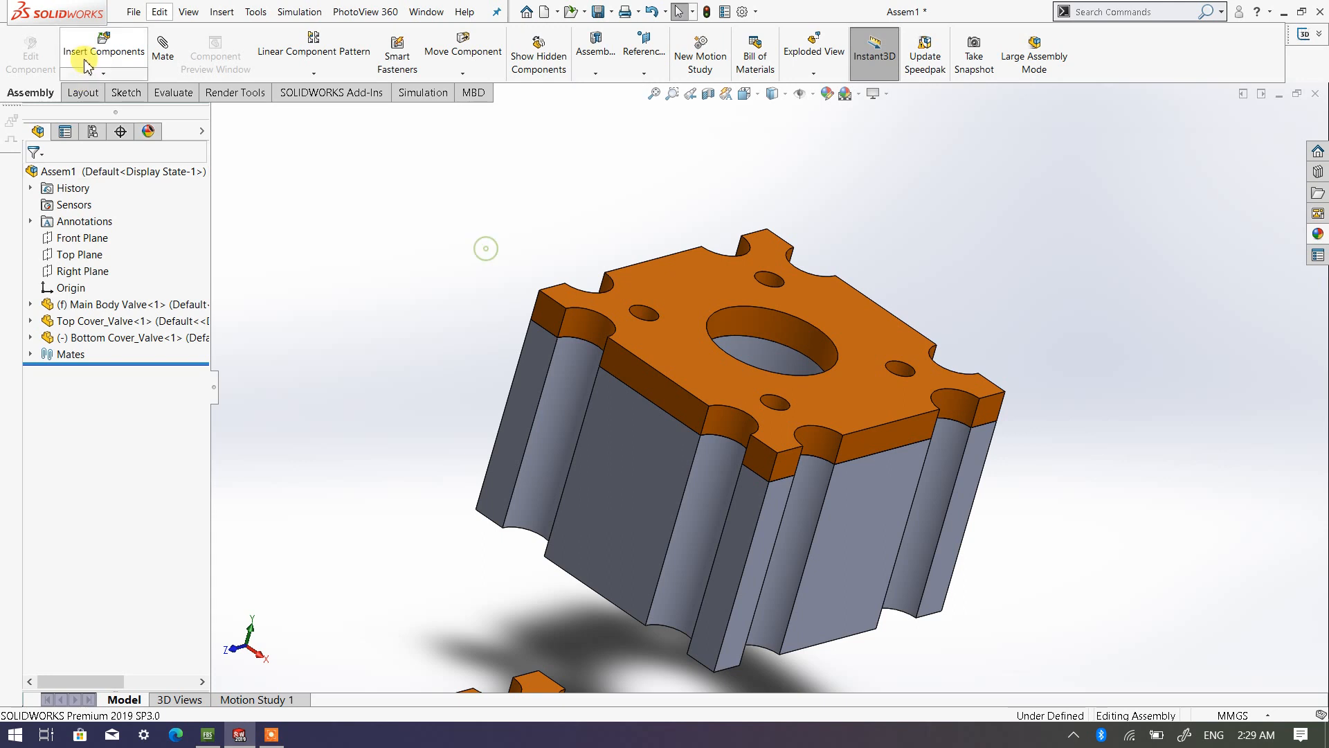
click(30, 354)
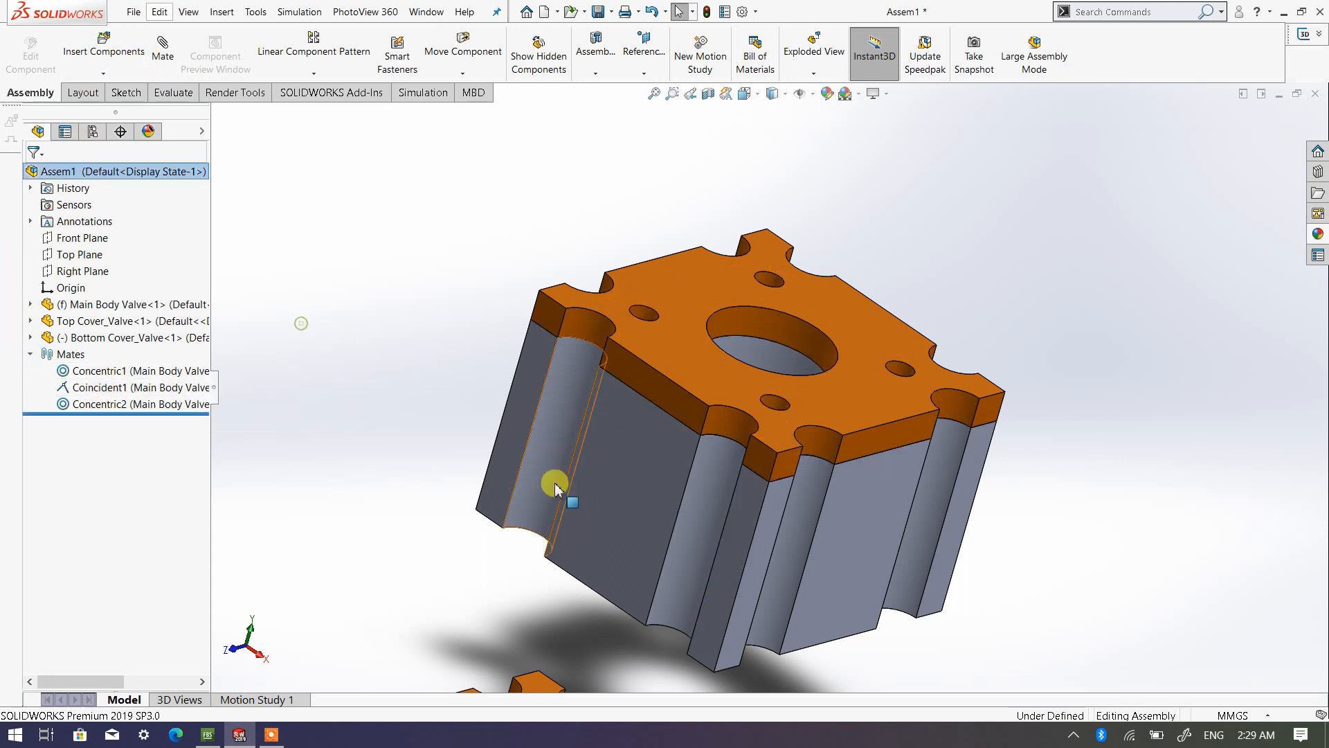
Step: Reposition the loose bottom cover in the space below the main body
scroll(627, 560, up, 3)
middle_drag(689, 639, 683, 568)
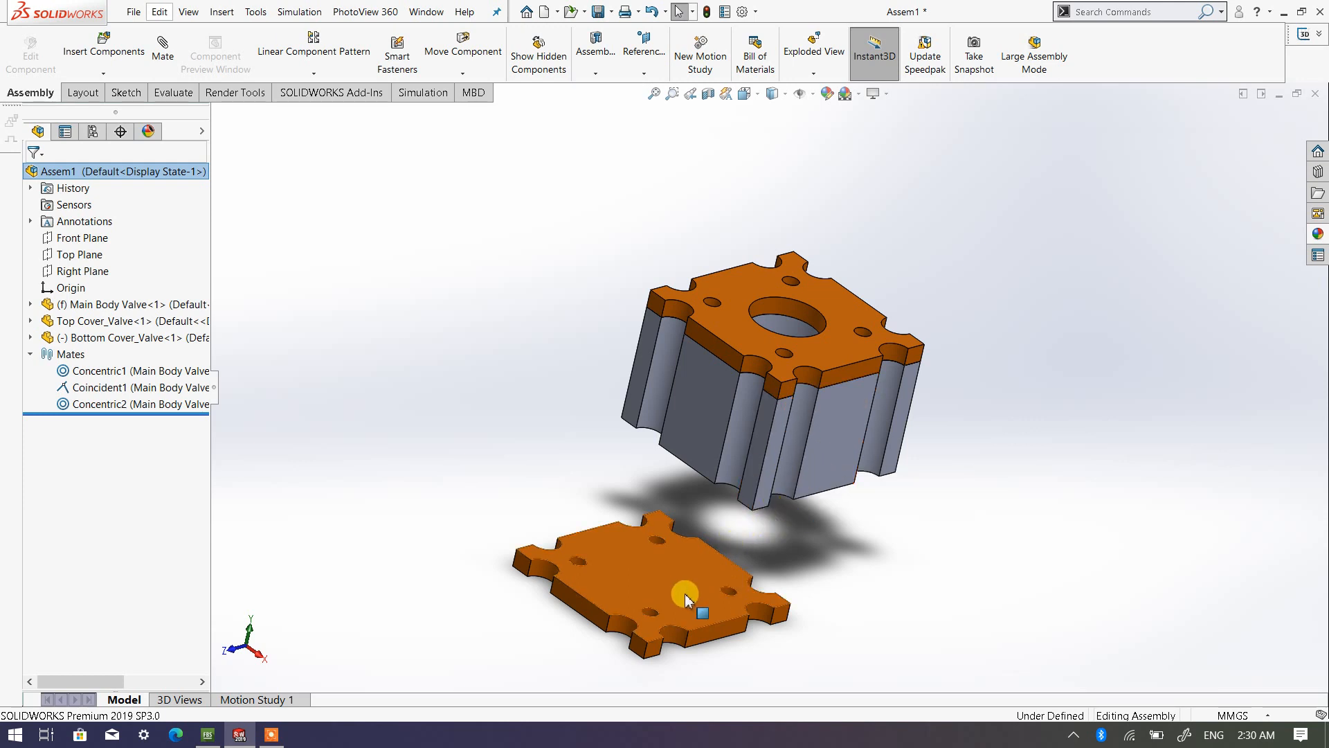
mouse_move(667, 608)
middle_down()
mouse_move(667, 528)
mouse_move(668, 582)
middle_up()
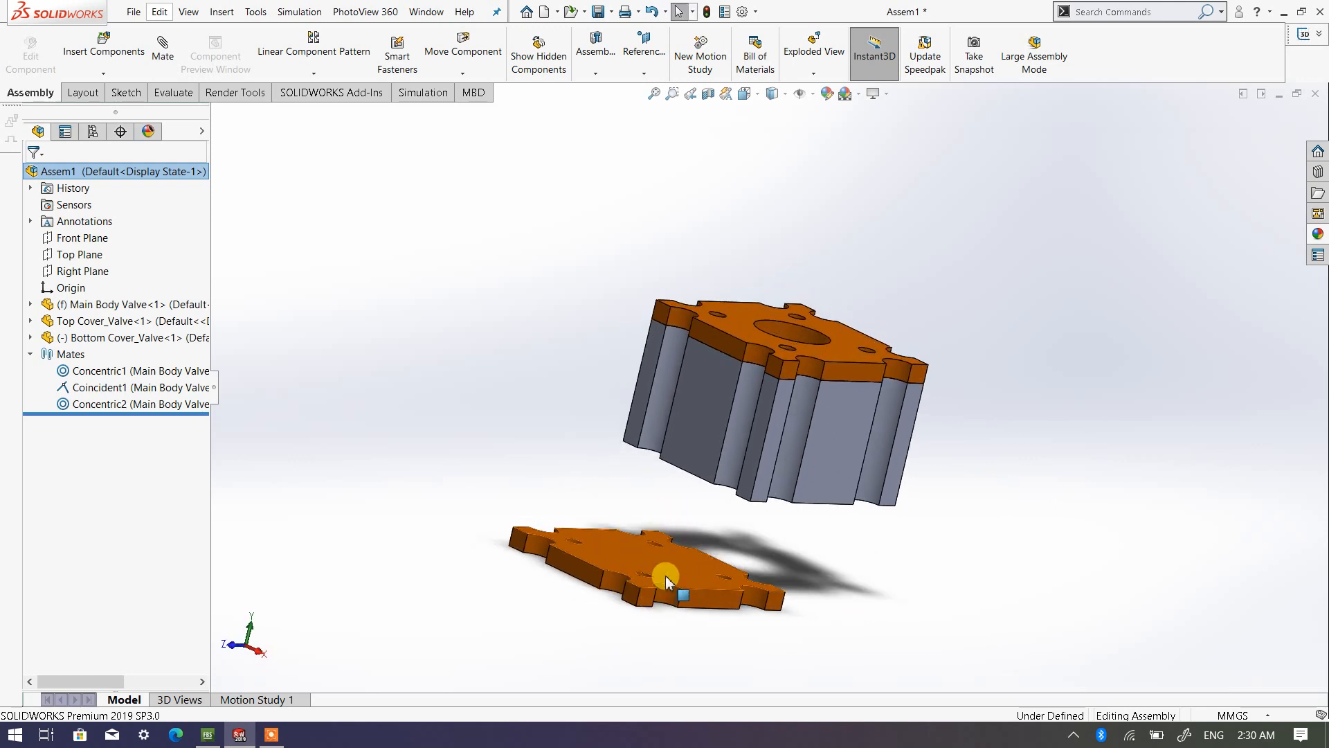
drag(666, 580, 641, 609)
click(742, 584)
middle_drag(645, 475, 627, 519)
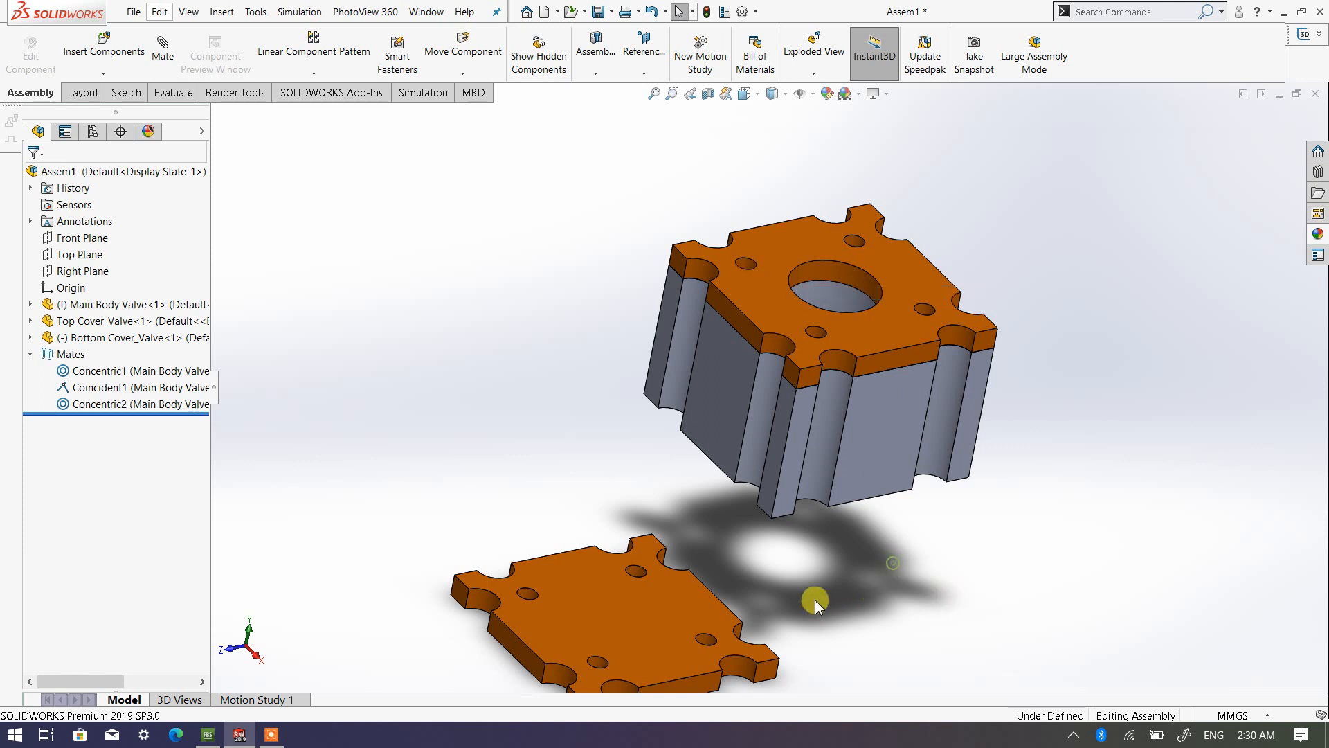
middle_drag(815, 605, 807, 465)
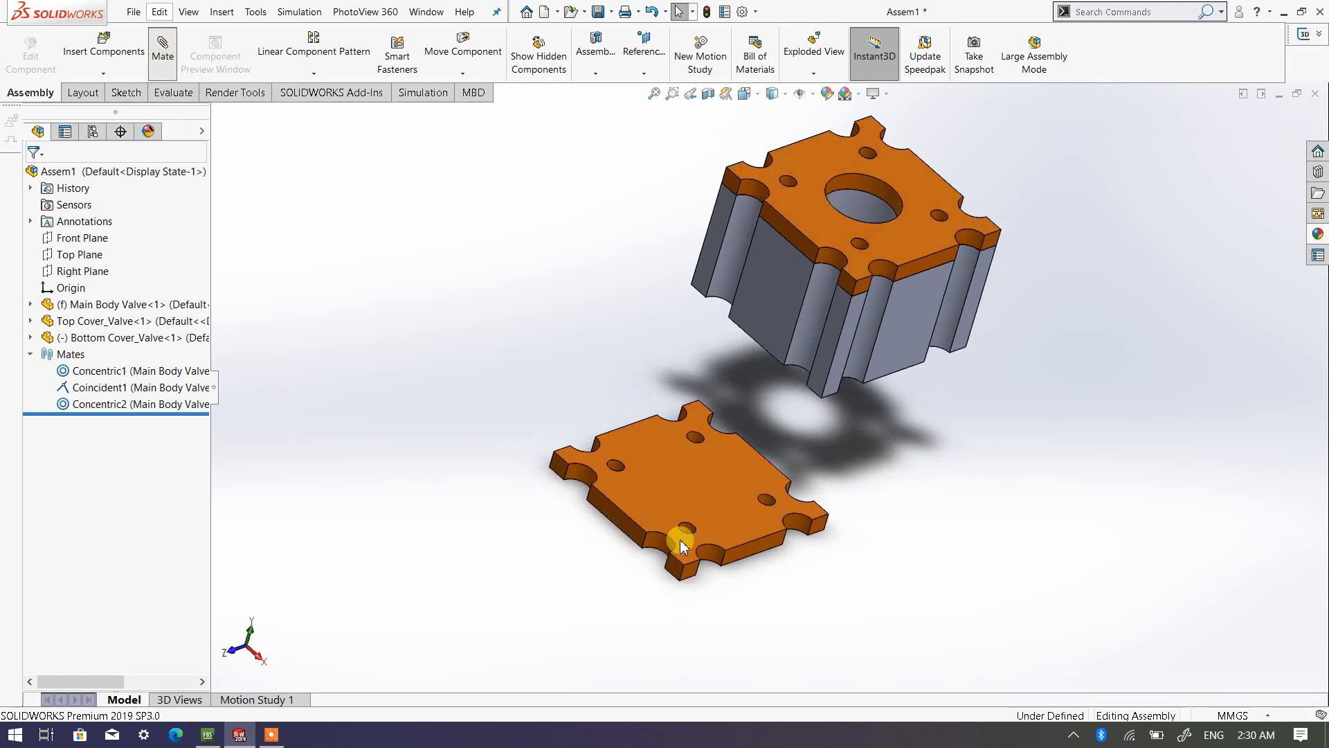
Step: Add a coincident mate between a flat side face of the bottom cover and the corresponding side face of the main body
scroll(742, 530, down, 3)
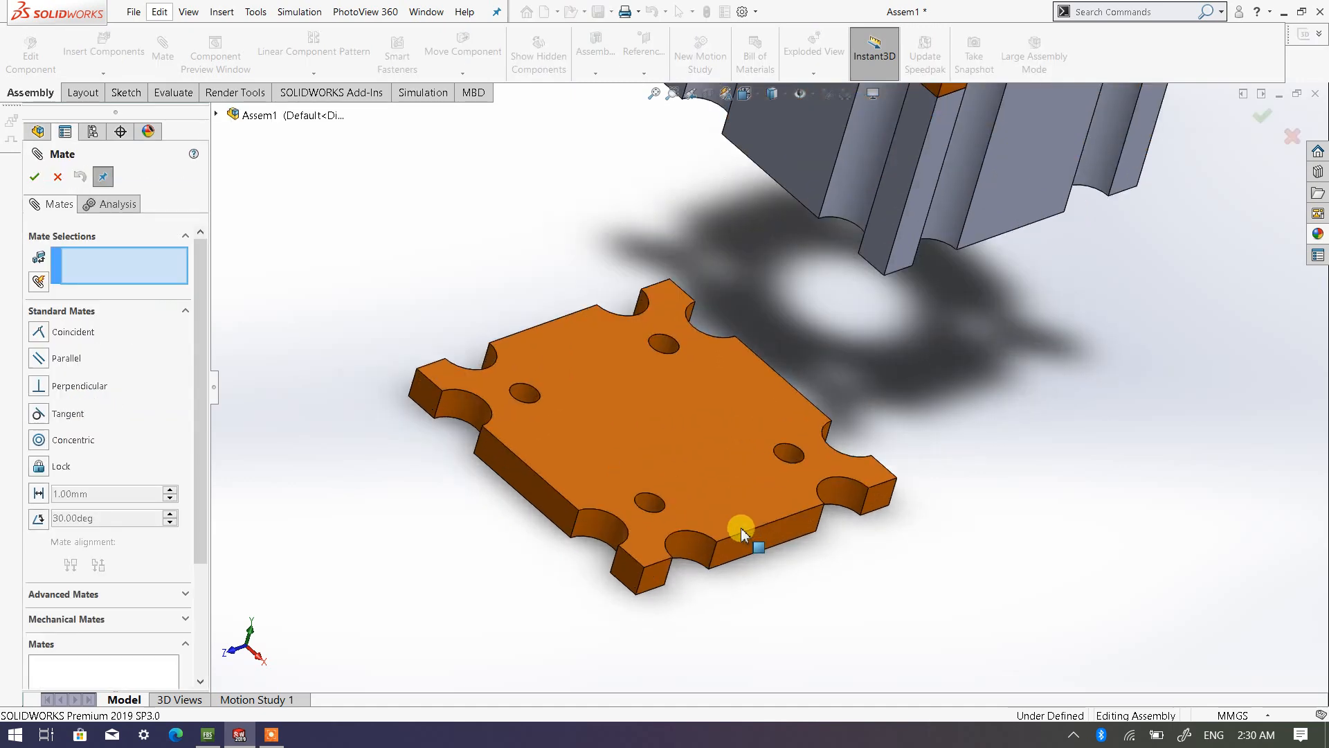
click(539, 493)
scroll(744, 381, up, 3)
click(777, 213)
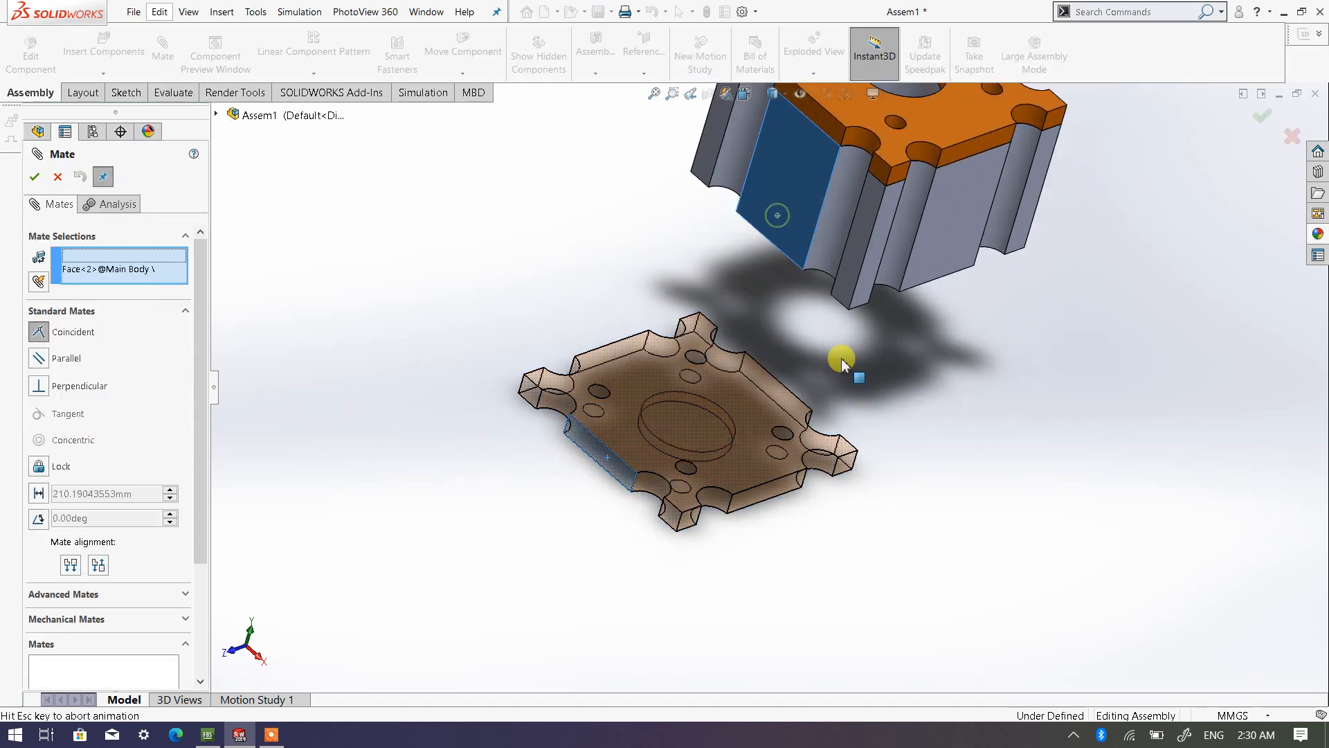
click(36, 176)
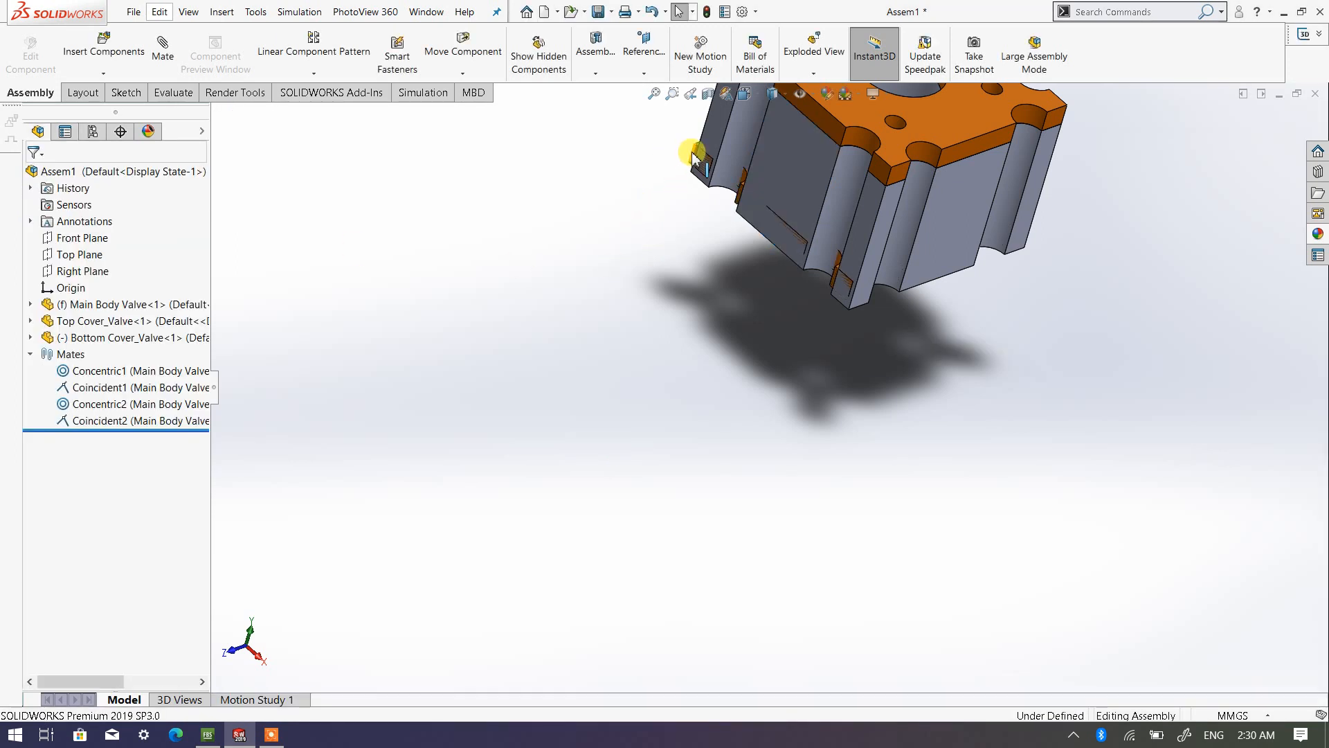
Step: Pull the overlapping bottom cover down out of the main body
drag(692, 154, 679, 201)
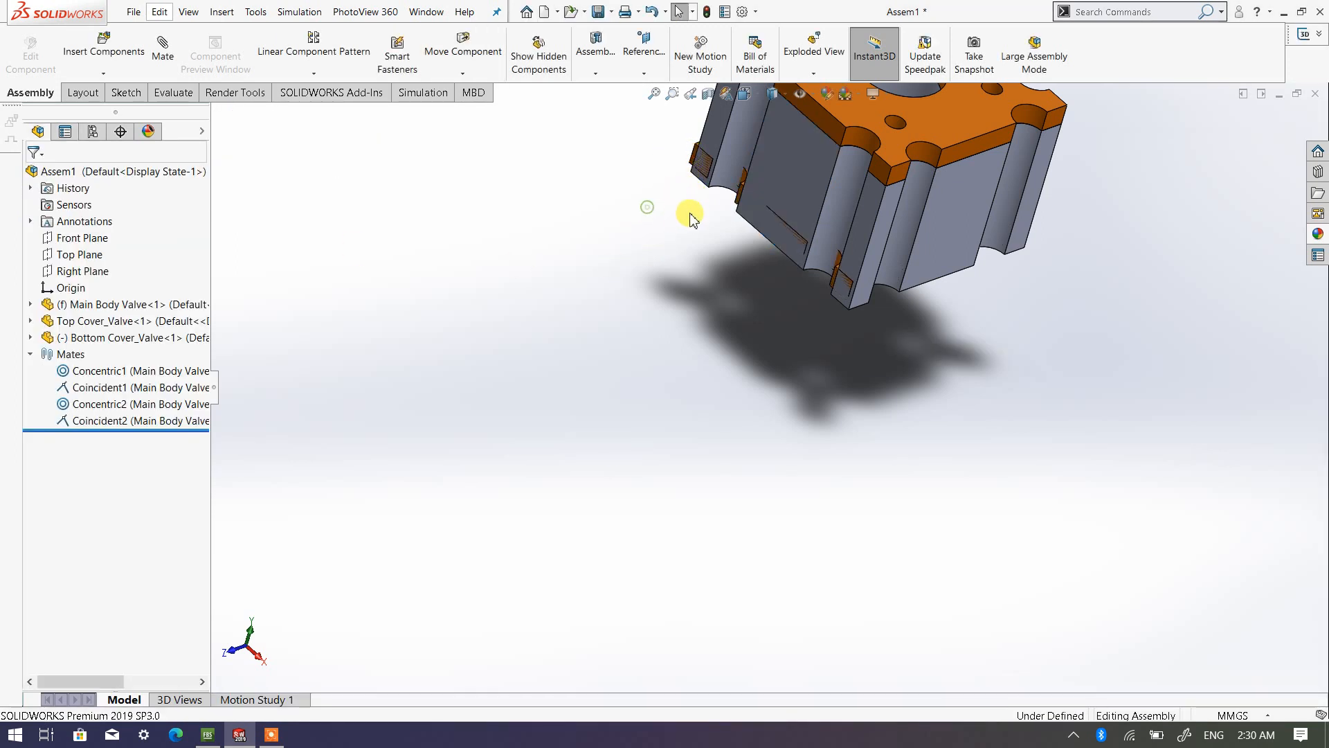
scroll(811, 237, down, 4)
drag(816, 227, 559, 385)
scroll(793, 408, up, 4)
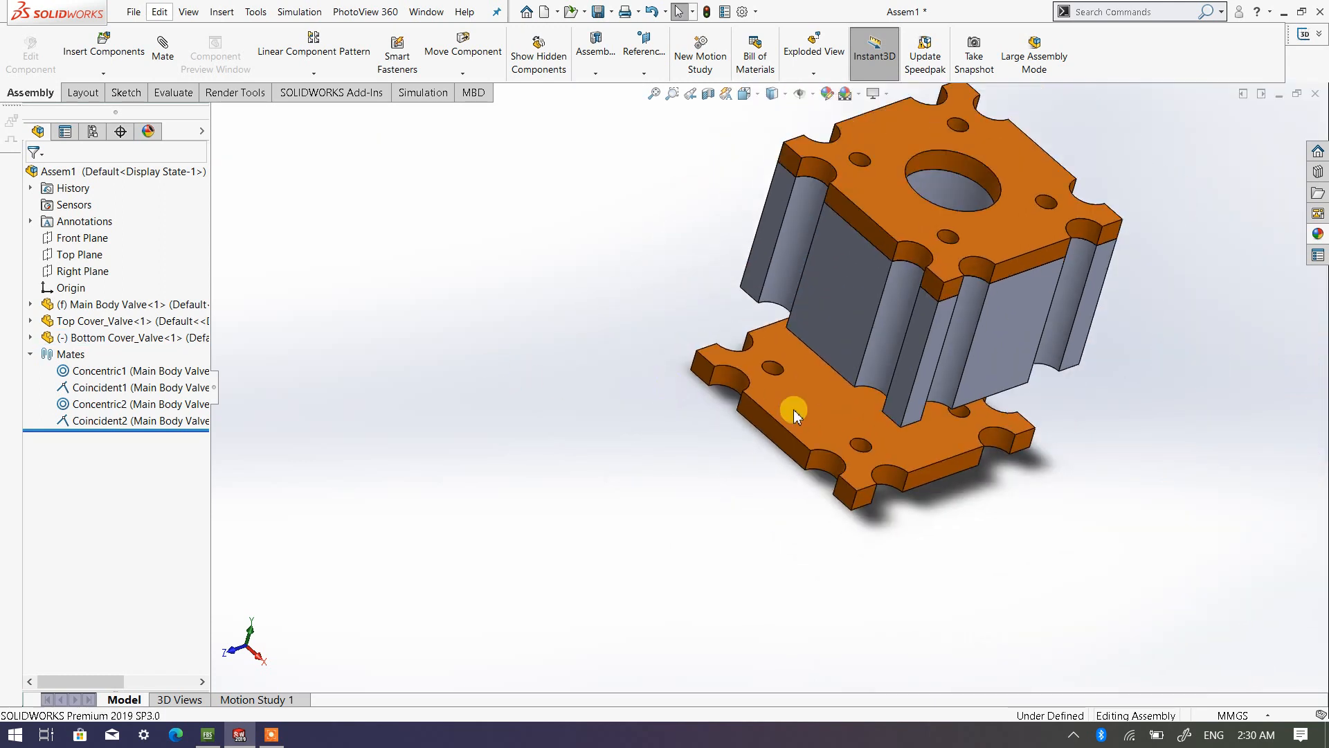
Step: Slide the bottom cover sideways along its mated face until most of it is clear of the main body
middle_drag(750, 397, 709, 358)
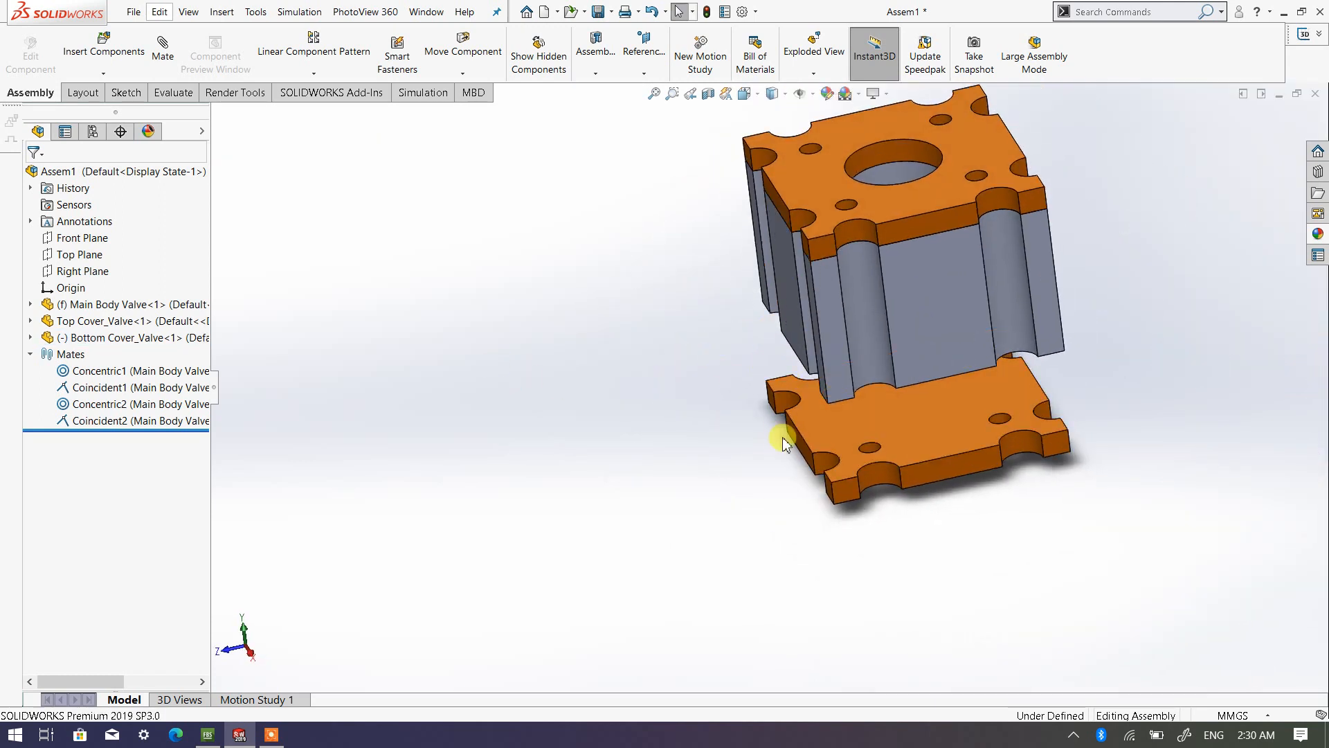
middle_drag(736, 460, 822, 408)
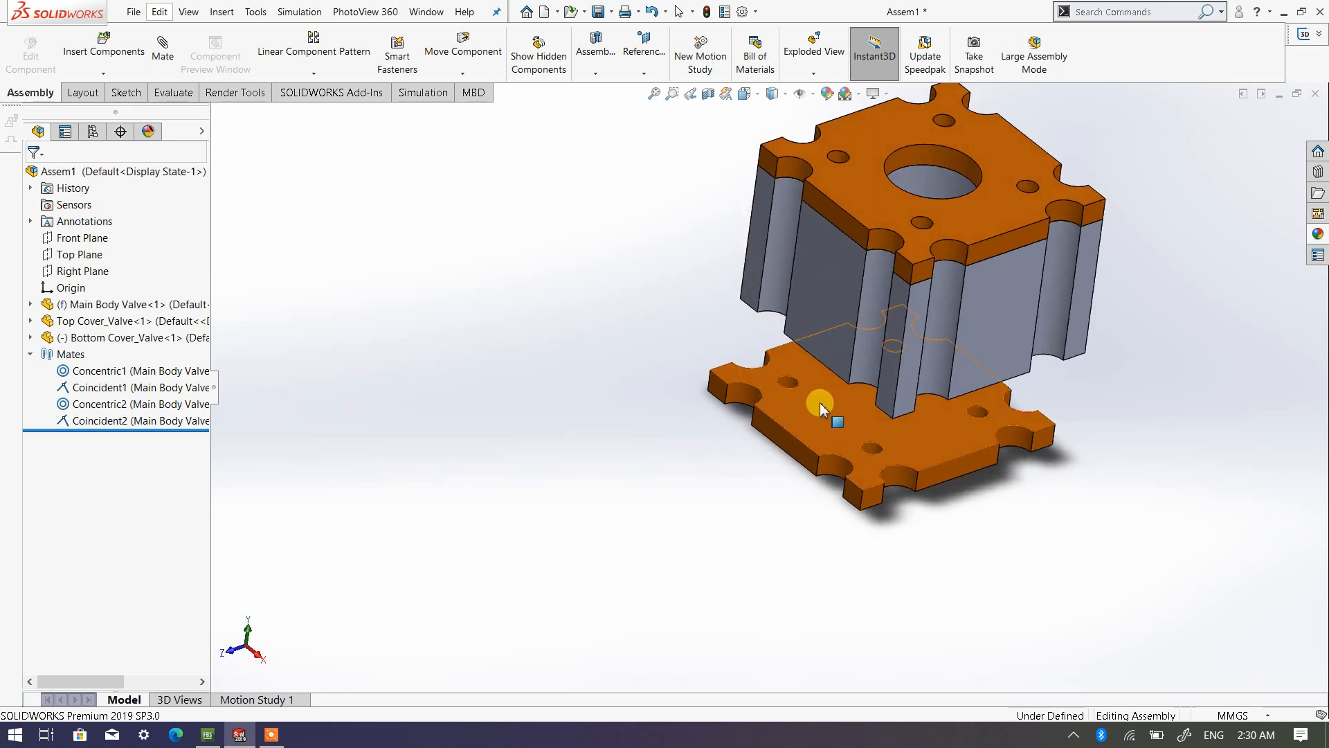
drag(898, 473, 750, 505)
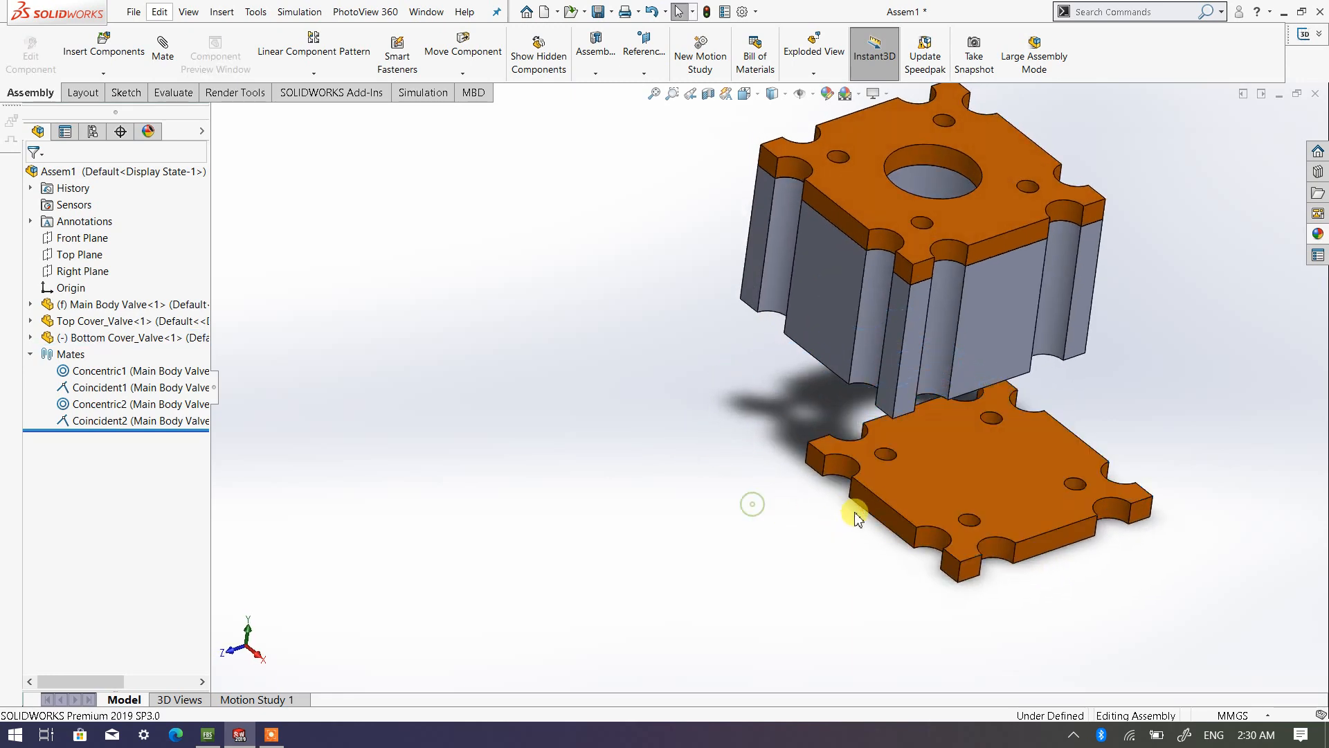
middle_drag(750, 504, 896, 597)
middle_drag(1027, 555, 967, 441)
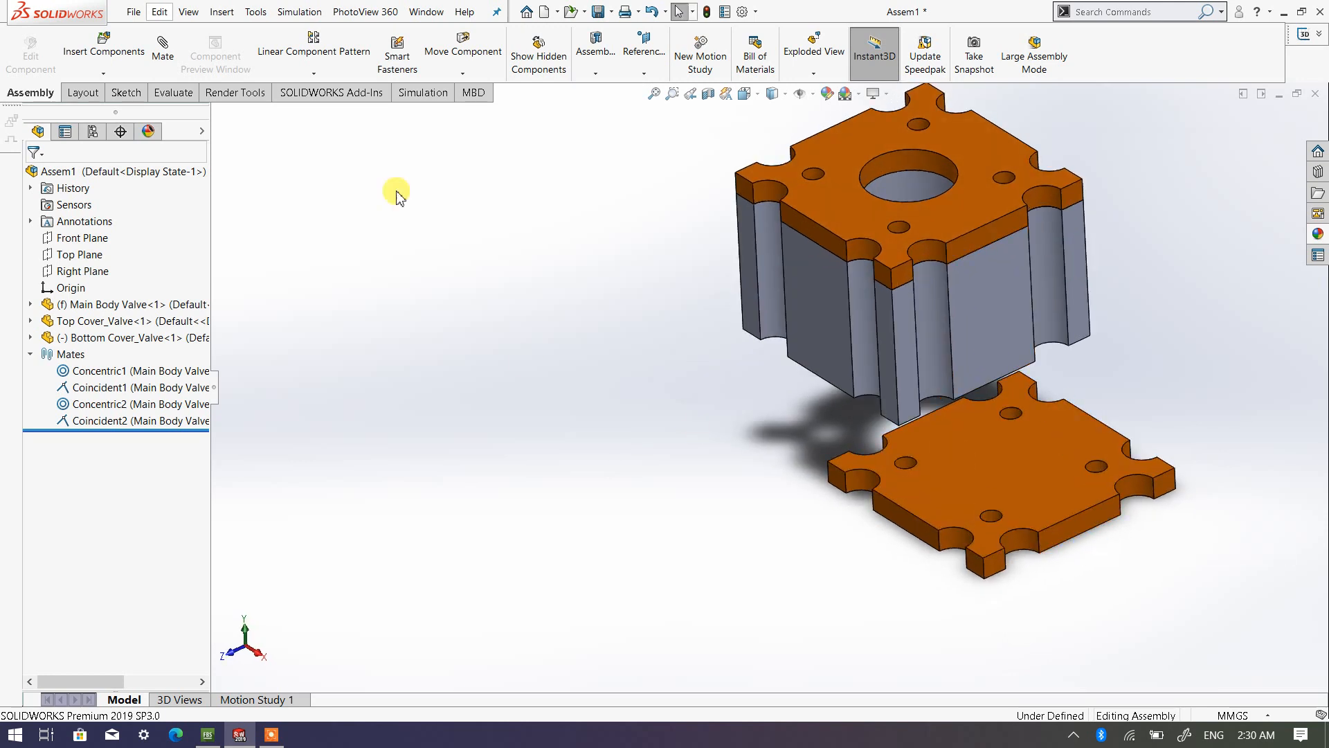
Step: Add a coincident mate between a second side face of the main body and the matching side face of the bottom cover
click(991, 321)
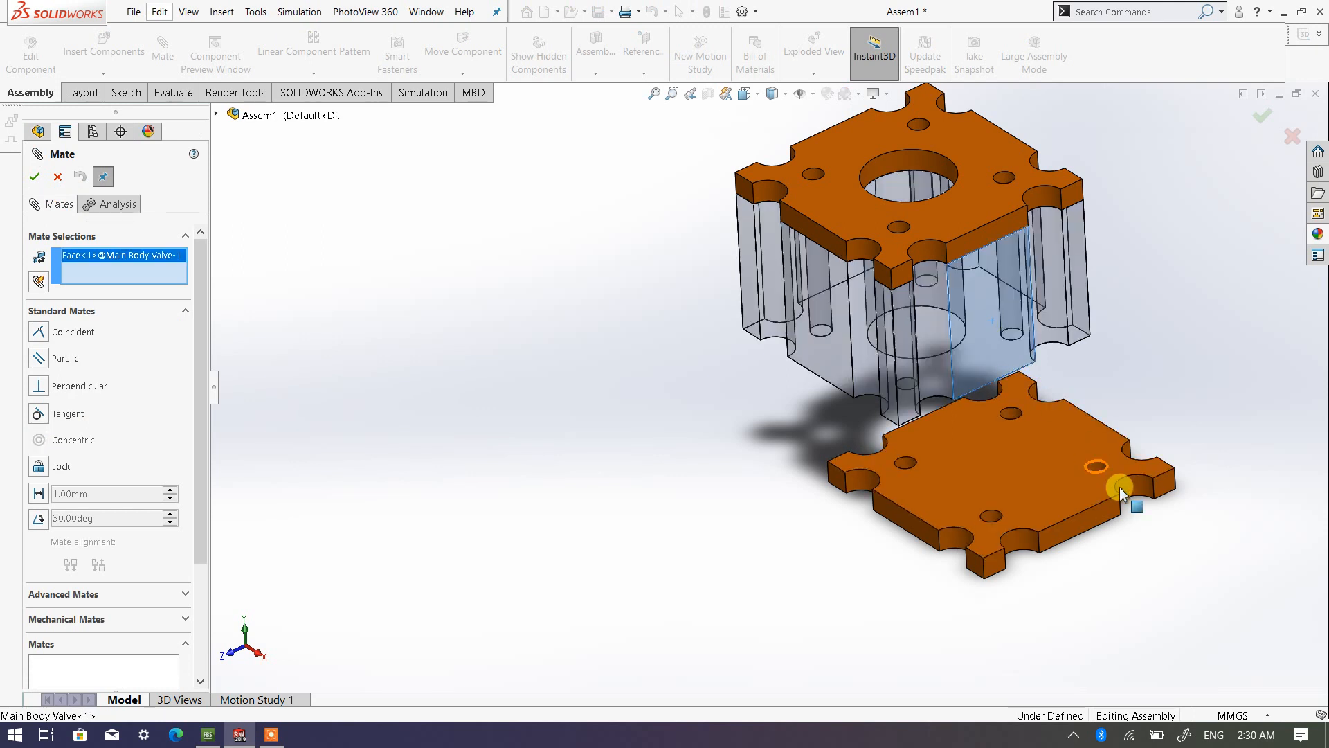
click(1098, 520)
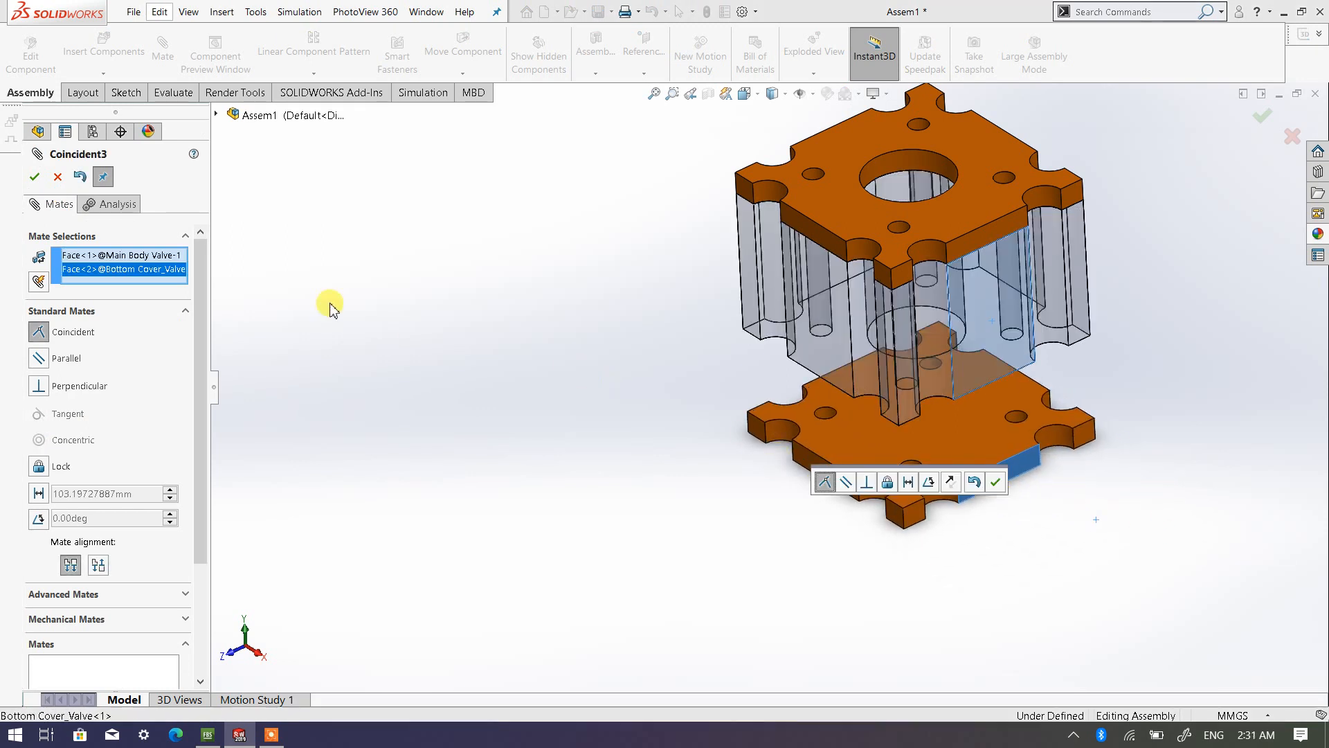
click(994, 484)
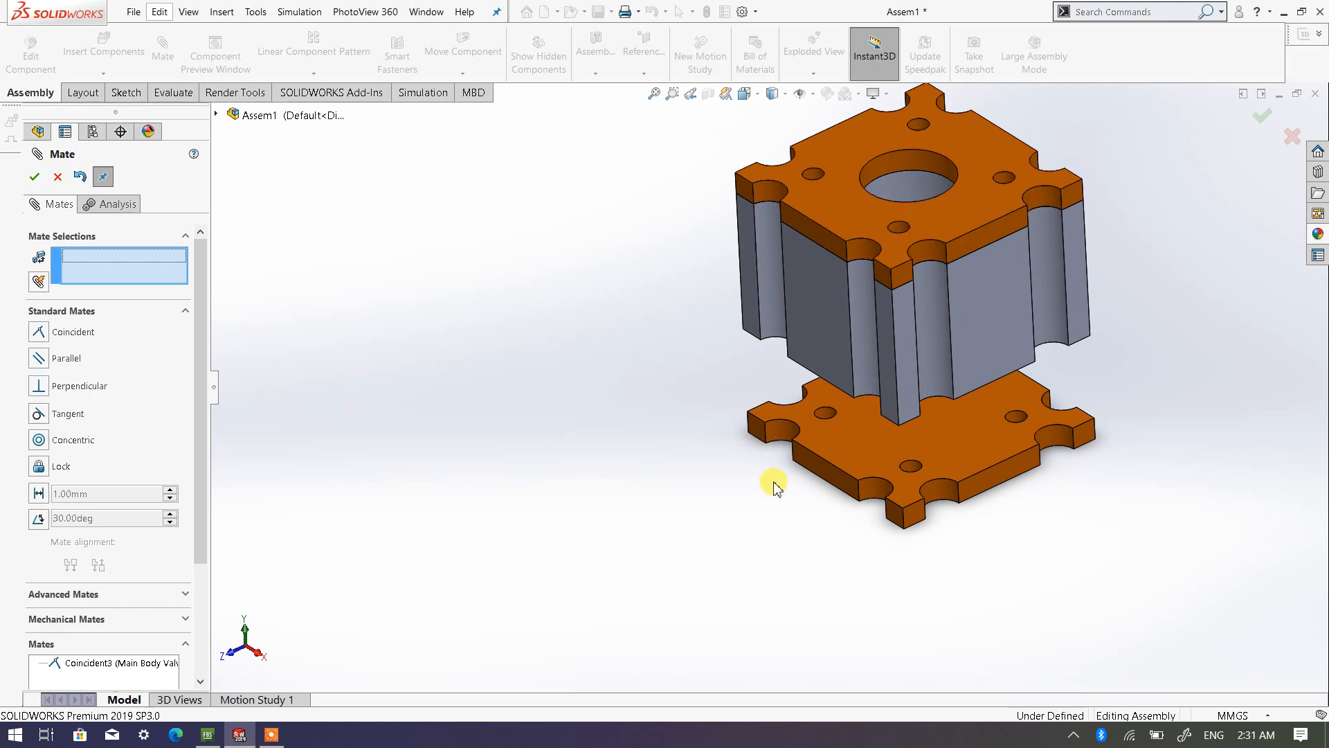
middle_drag(768, 478, 806, 487)
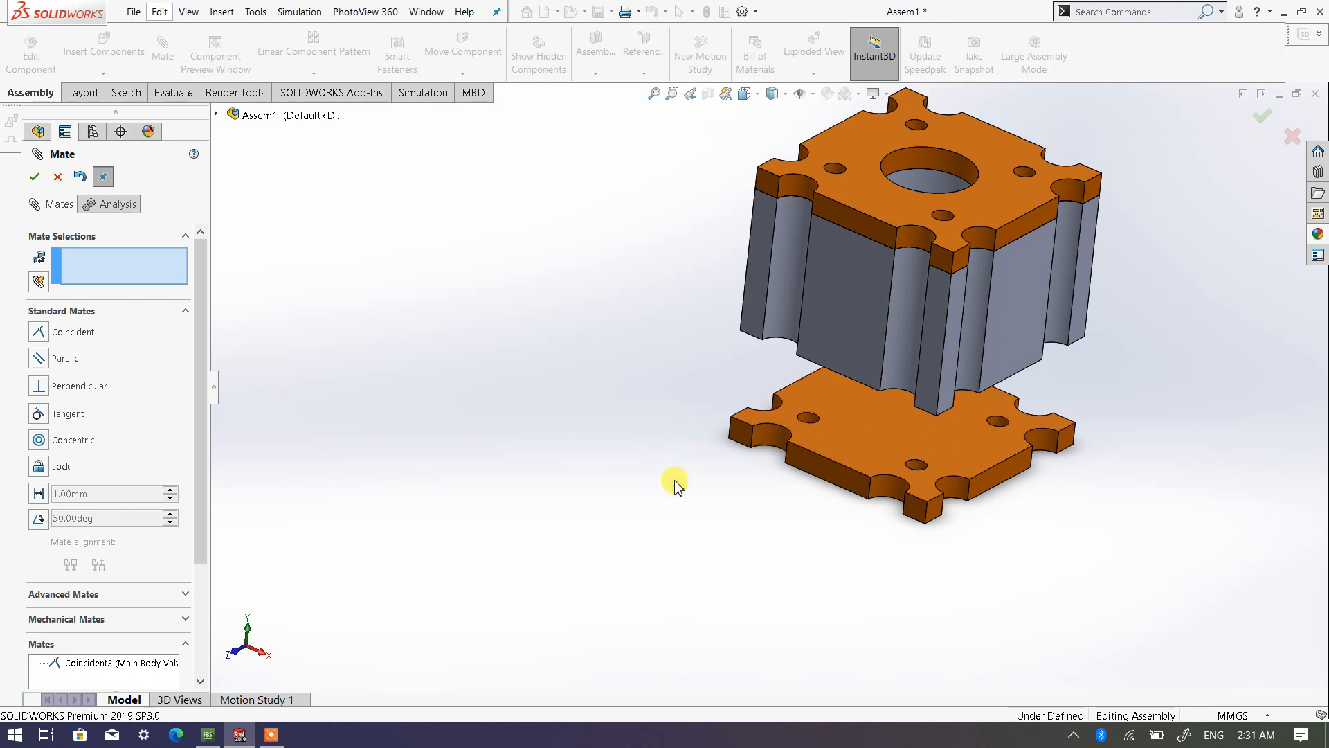
middle_drag(675, 483, 675, 360)
click(33, 177)
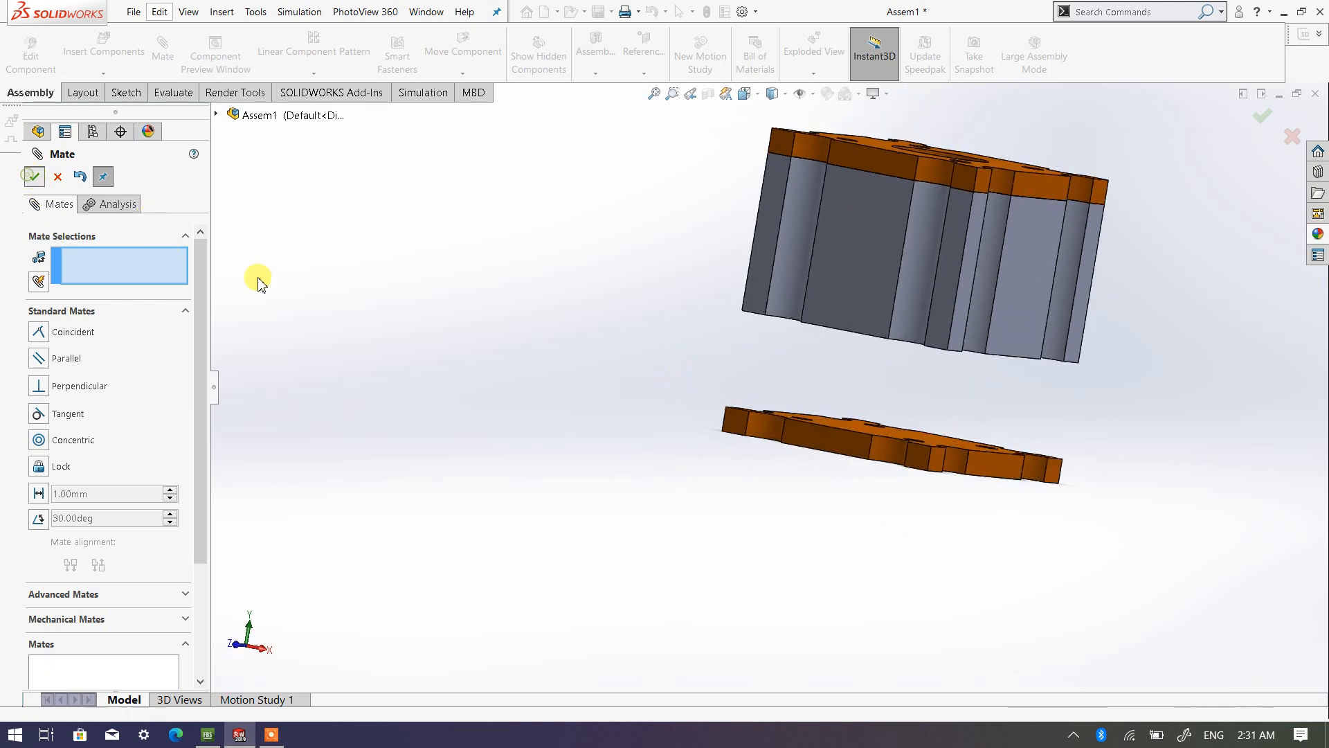
Step: Pull the bottom cover farther down to widen the gap beneath the main body
middle_drag(759, 424, 755, 488)
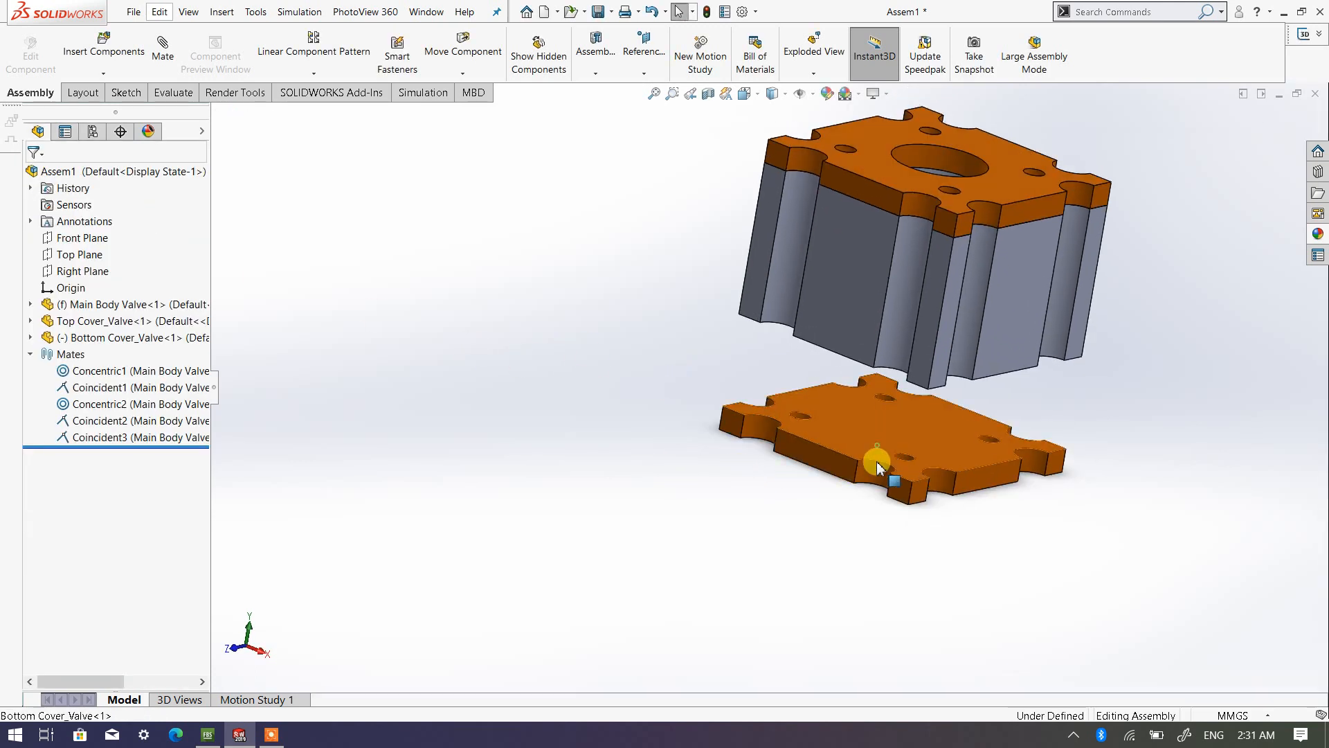
drag(877, 468, 889, 568)
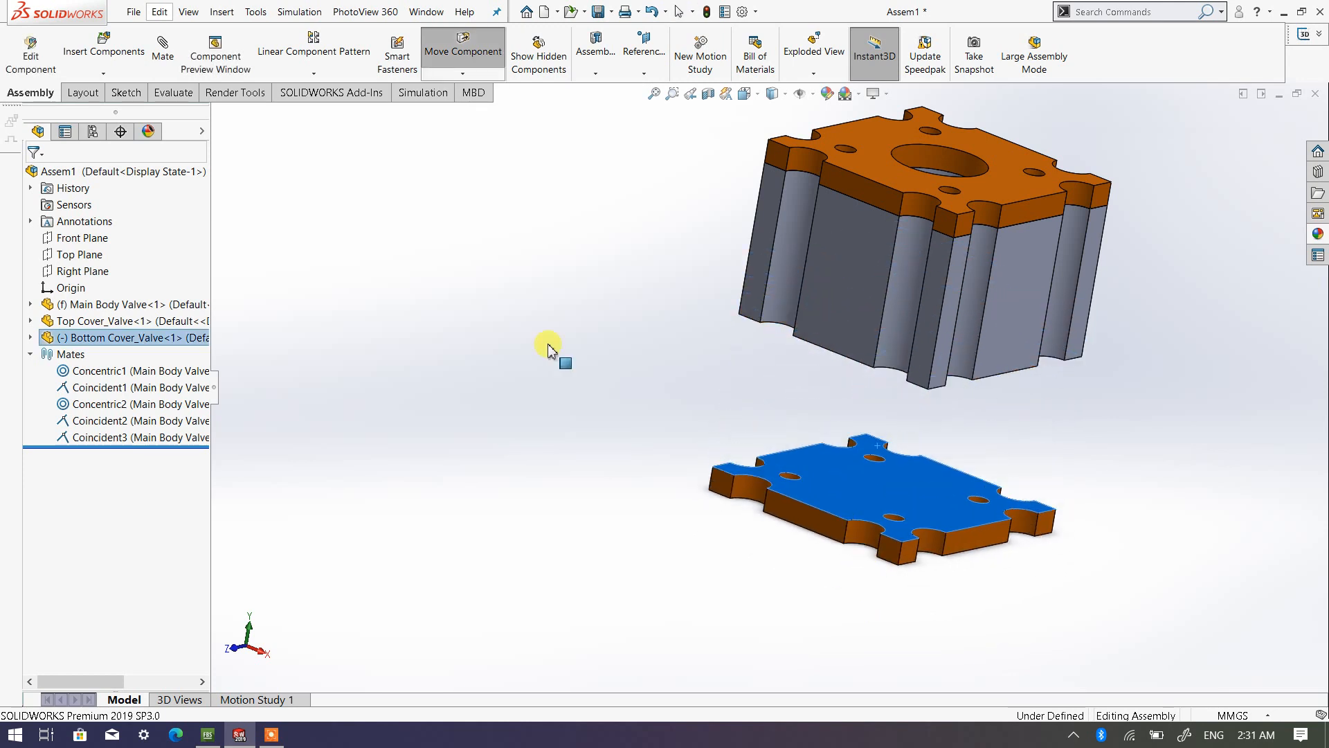
key(Escape)
Step: Add a coincident mate between the upper face of the bottom cover and the underside of the main body
click(162, 50)
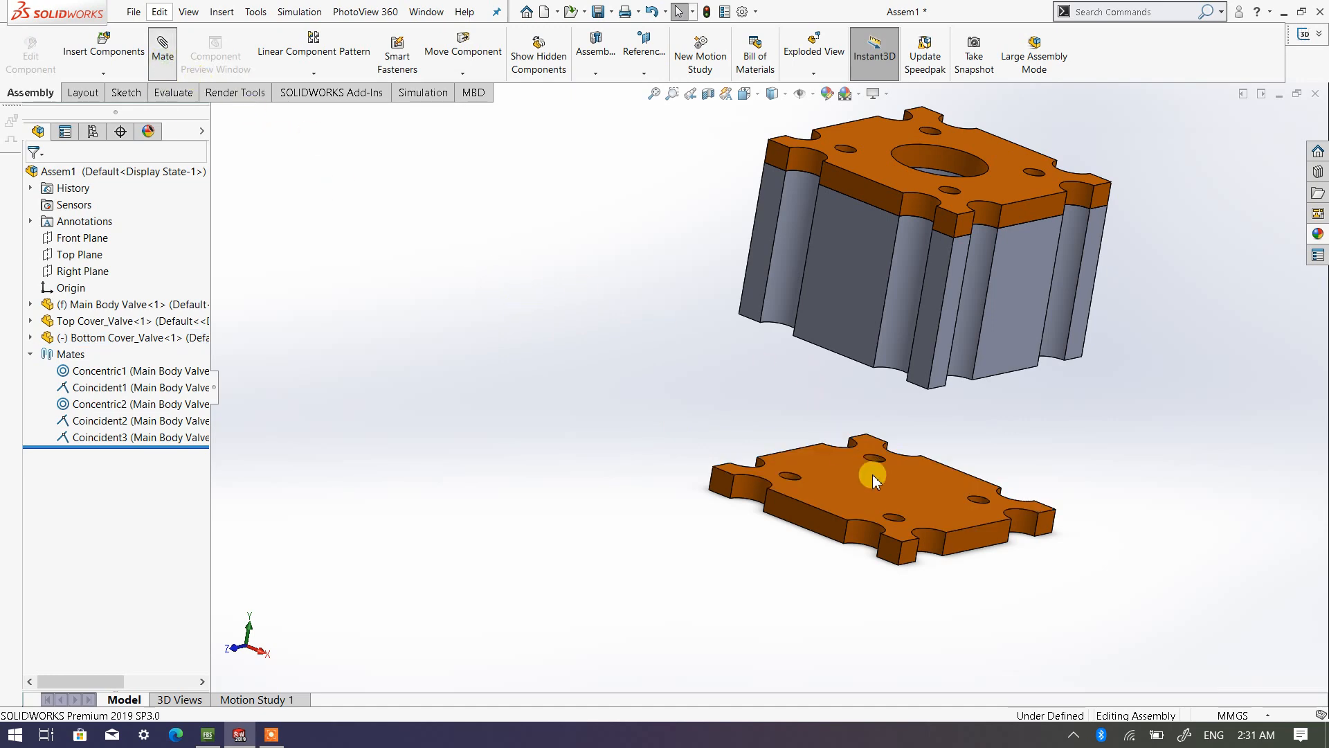
click(905, 490)
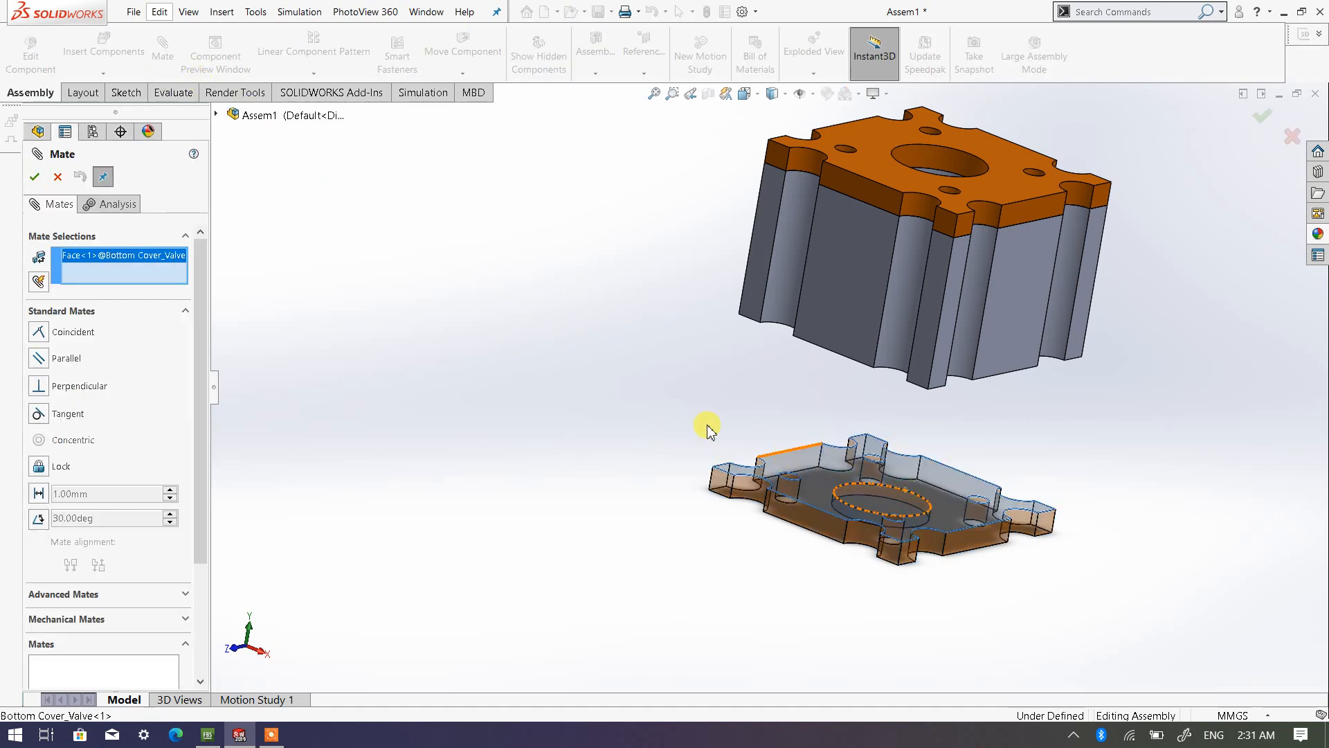
middle_drag(709, 430, 801, 302)
click(938, 296)
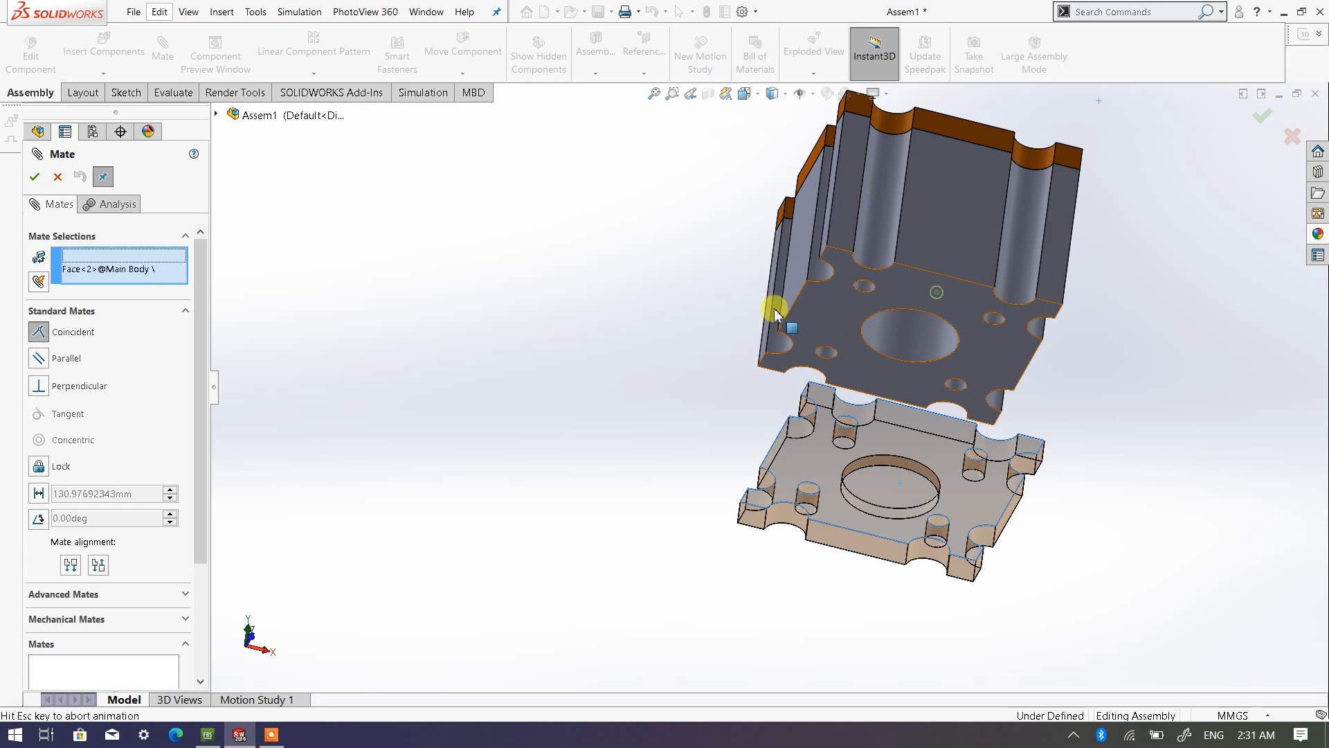
click(34, 177)
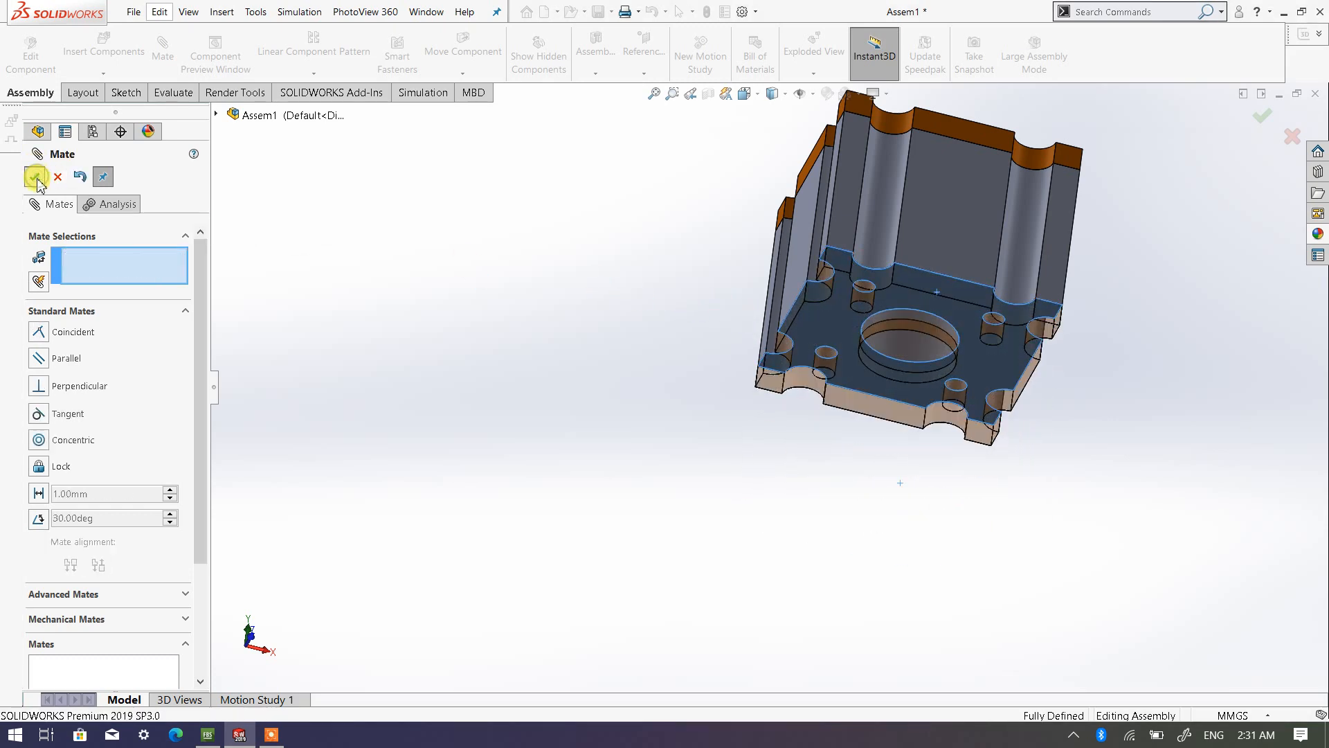
click(35, 177)
Step: Inspect the mated bottom cover from above and below, test whether it still moves, and review its coincident mates
middle_drag(721, 299, 637, 478)
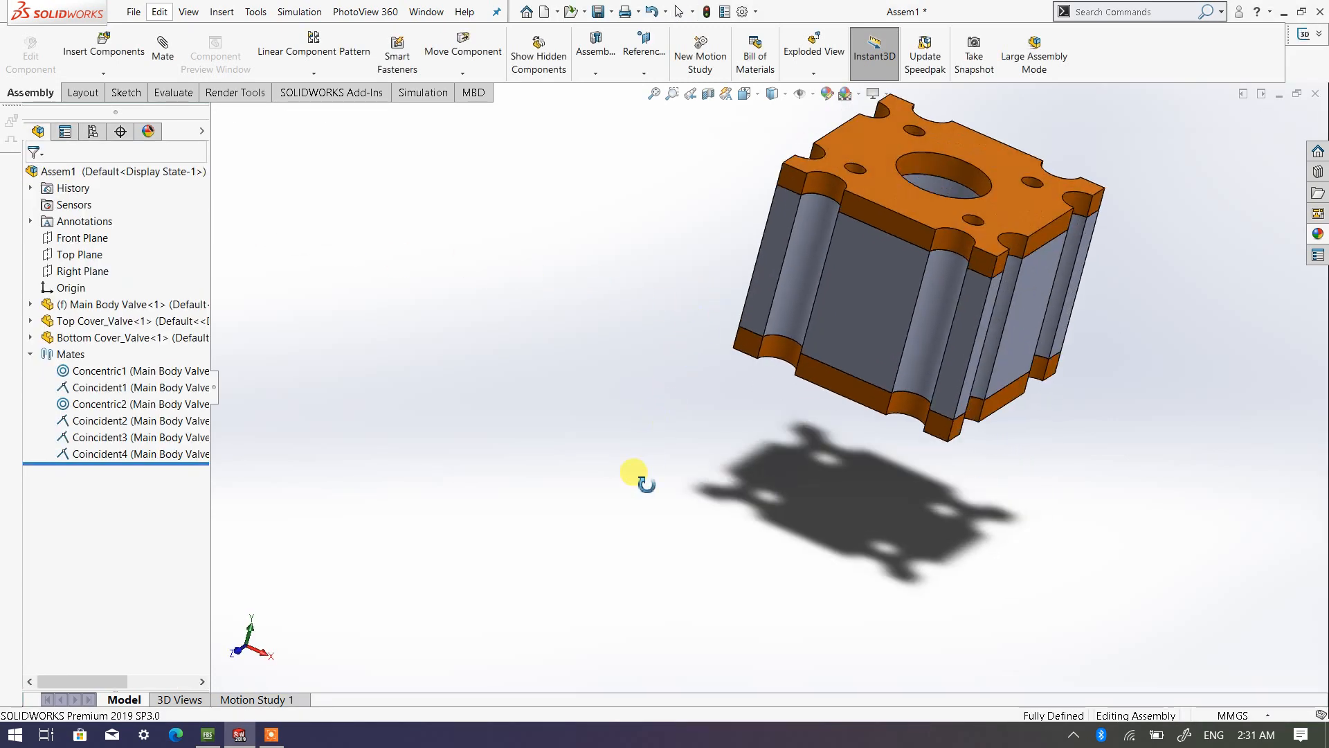
click(876, 384)
scroll(997, 193, down, 2)
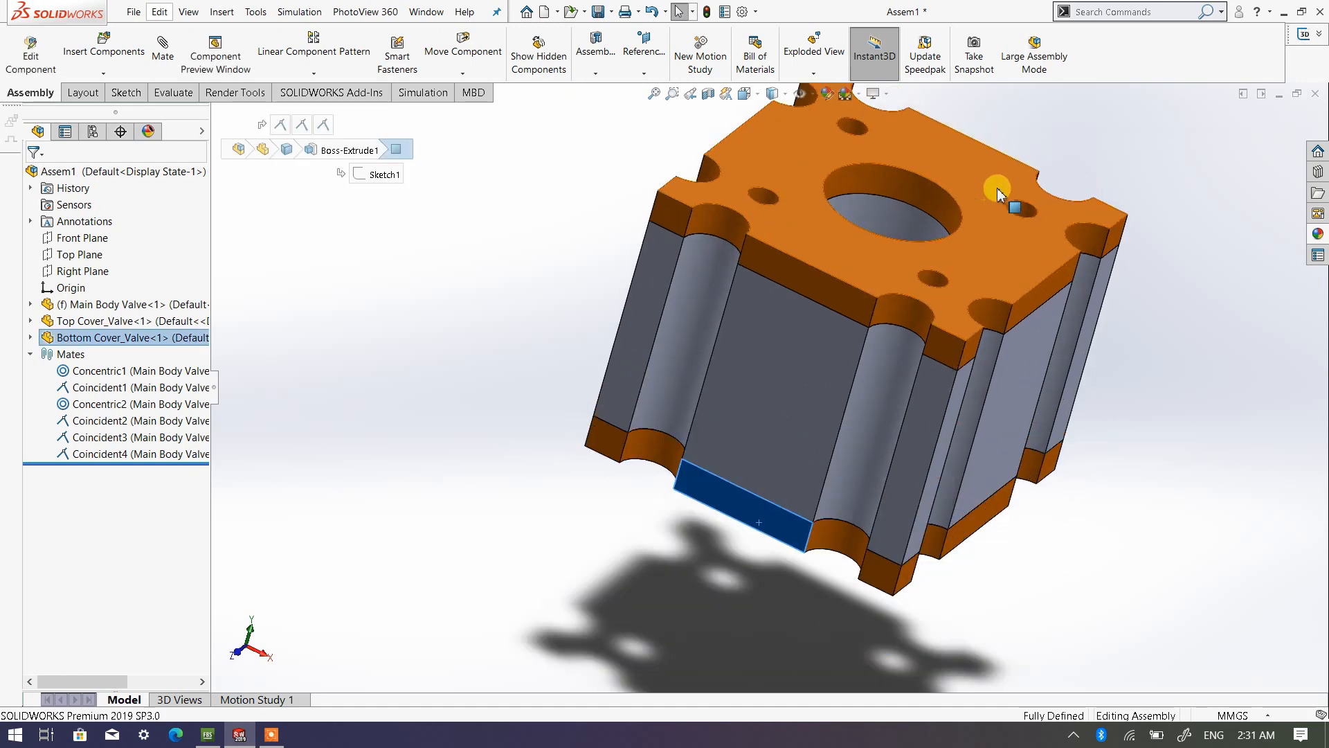
middle_drag(727, 519, 805, 493)
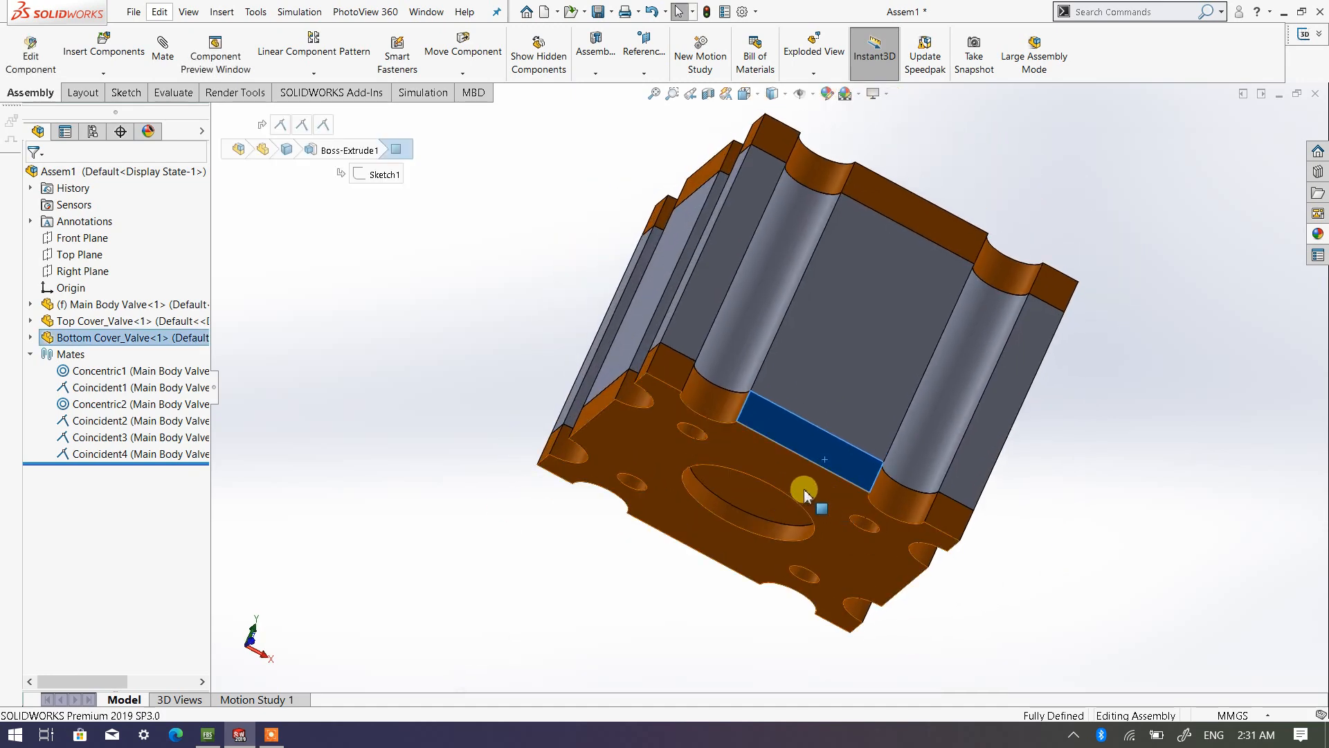
drag(805, 493, 1039, 377)
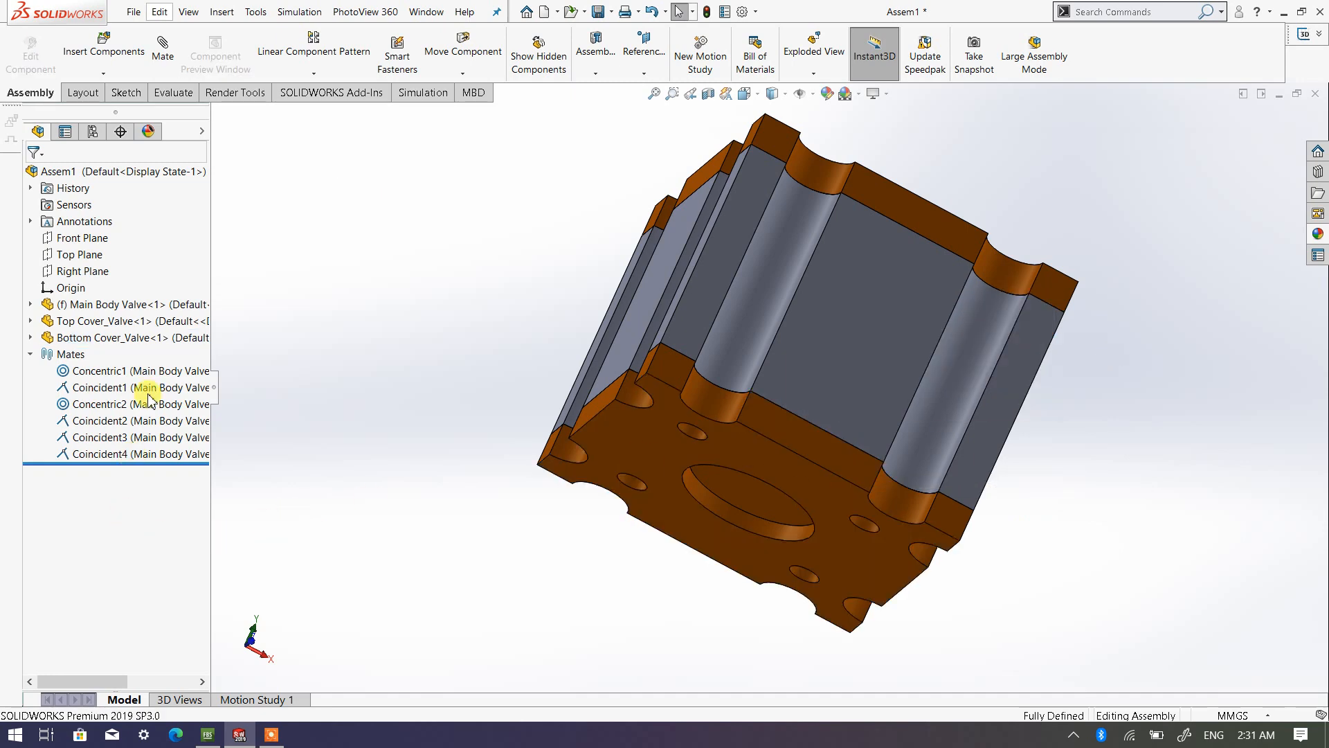
click(97, 437)
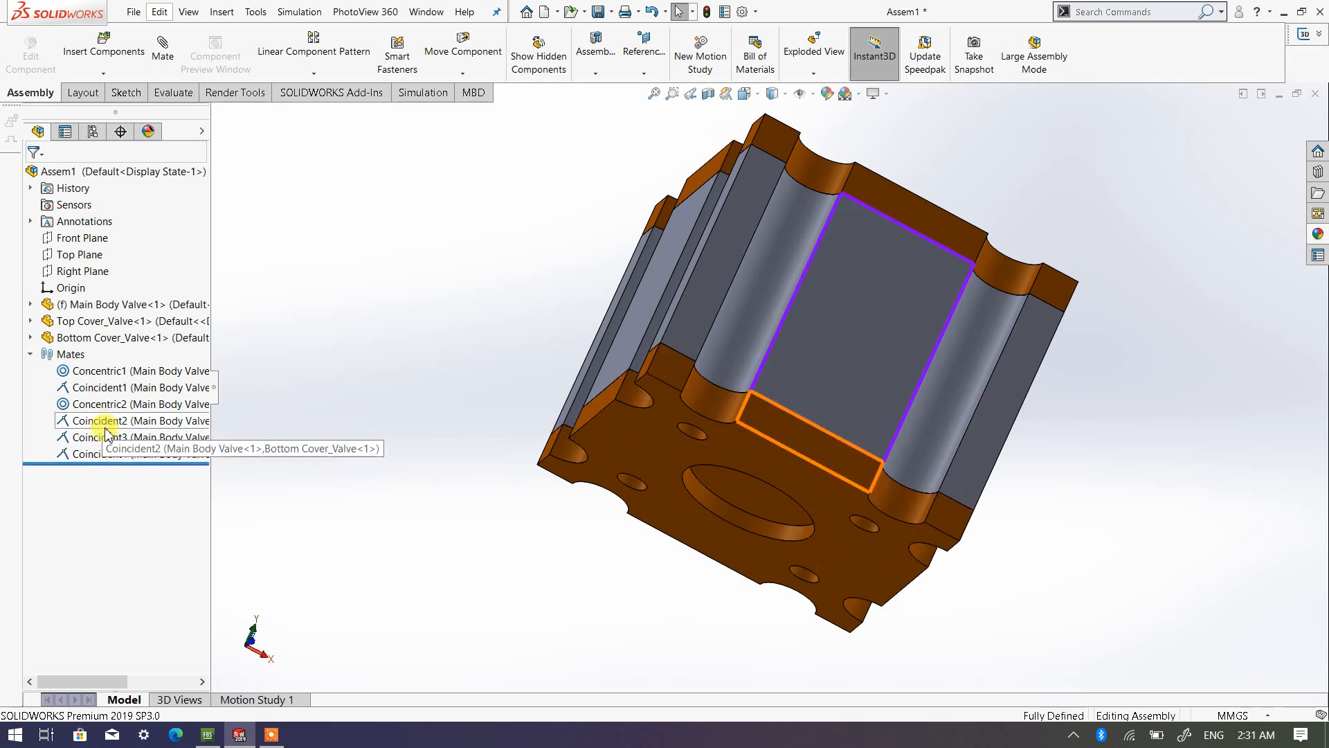
middle_drag(540, 429, 905, 374)
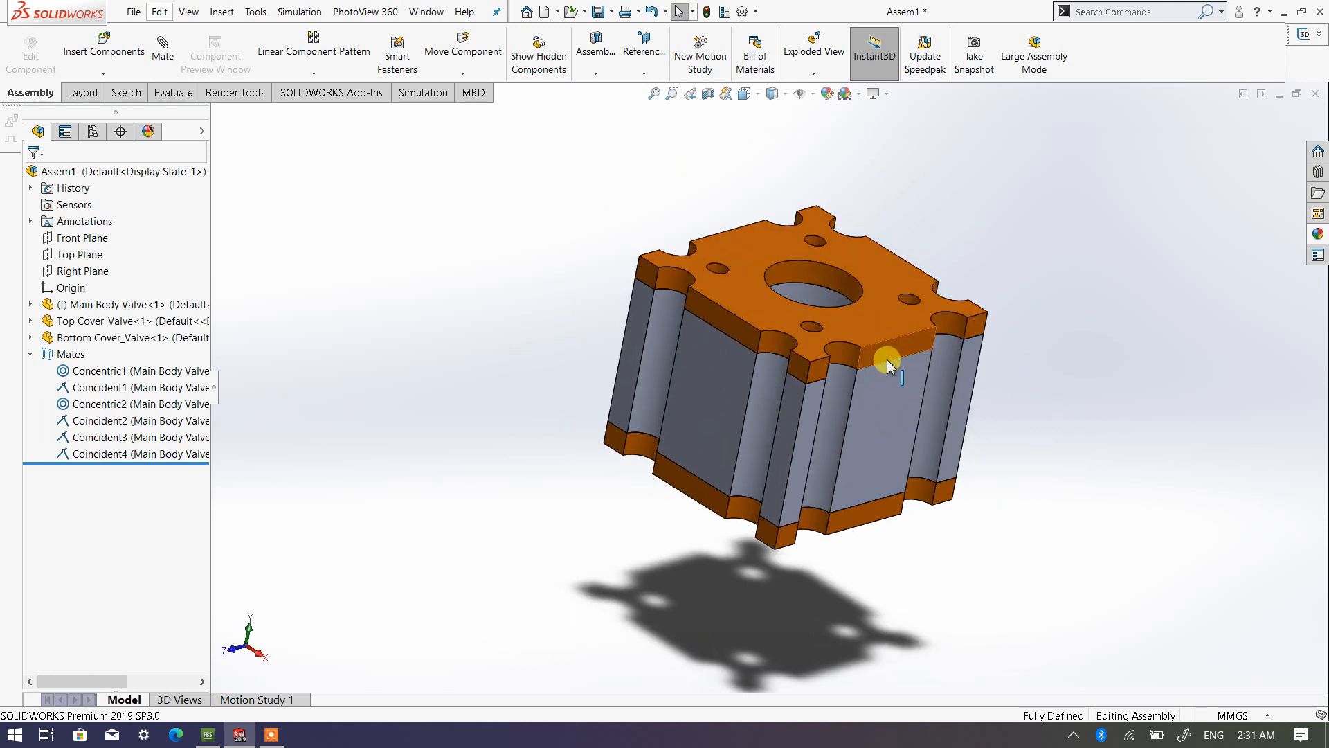
scroll(851, 353, down, 2)
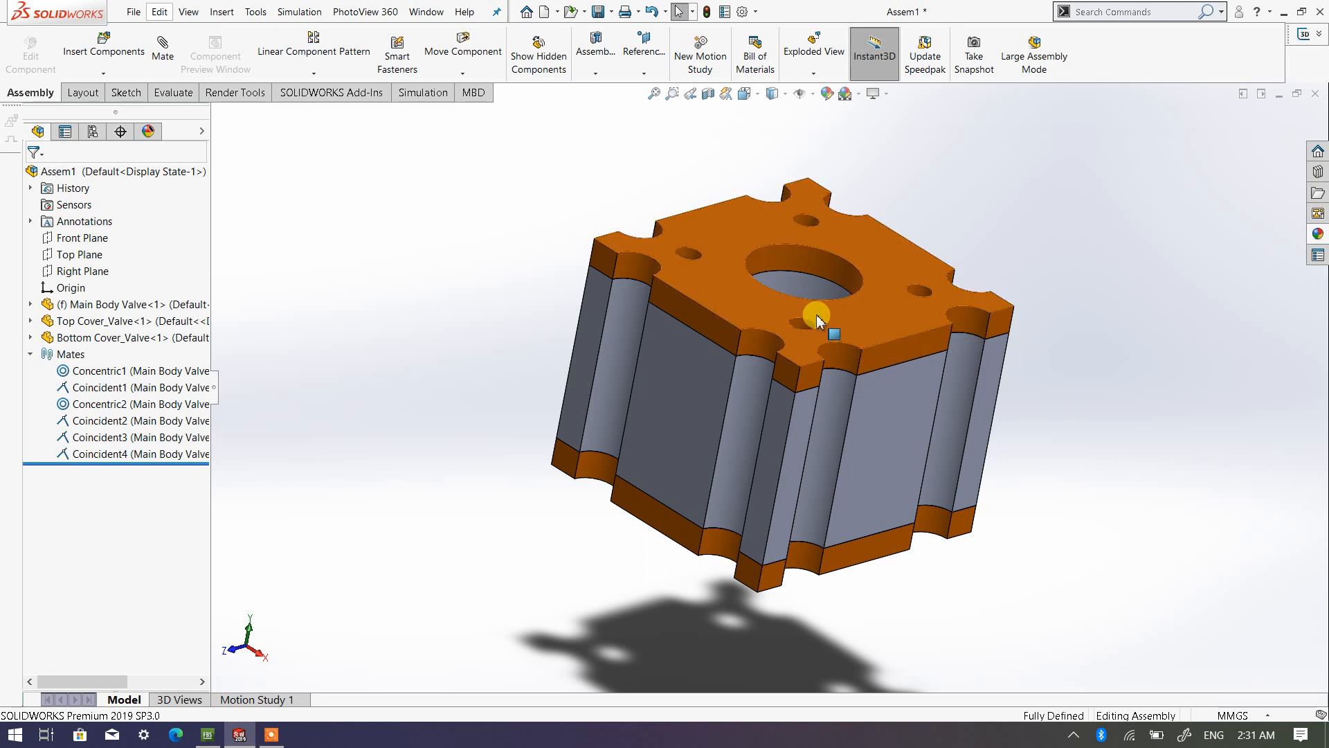
middle_drag(777, 533, 755, 554)
middle_drag(923, 398, 973, 335)
middle_drag(836, 403, 849, 376)
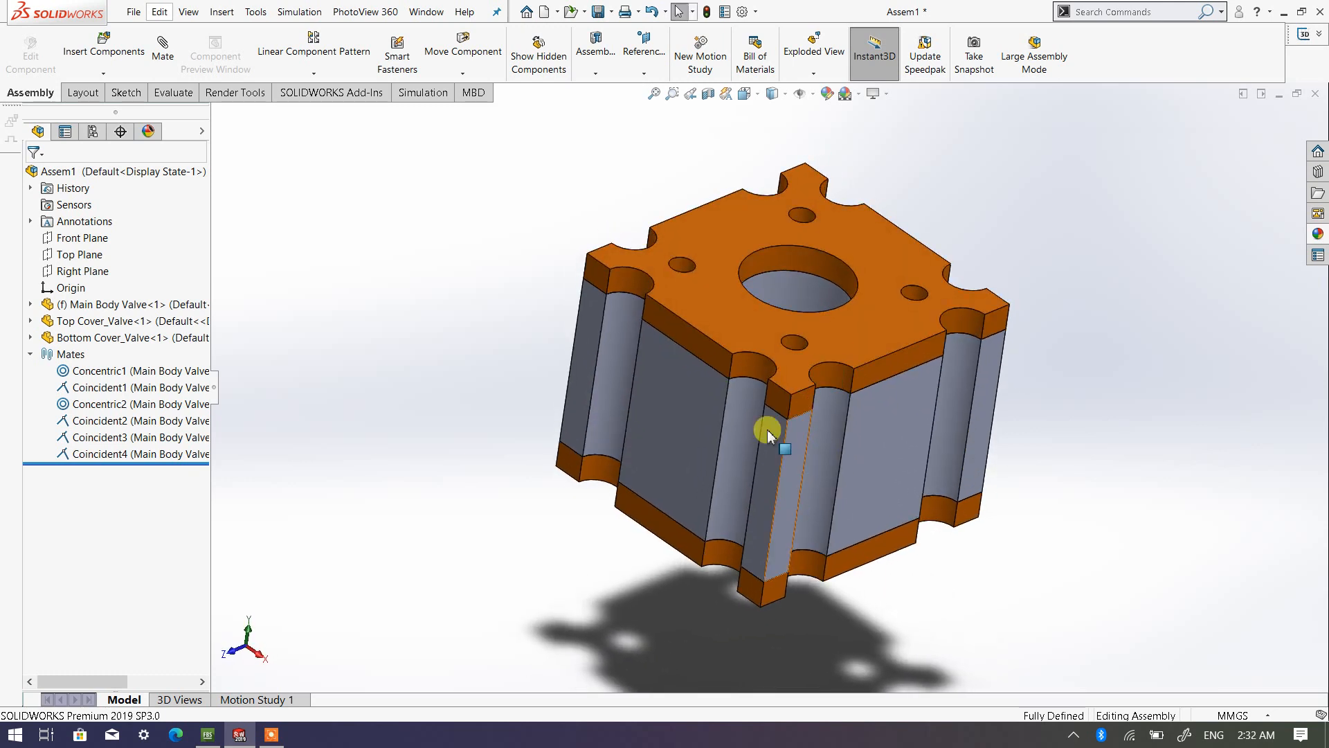
mouse_move(808, 466)
middle_down()
mouse_move(798, 475)
mouse_move(810, 457)
middle_up()
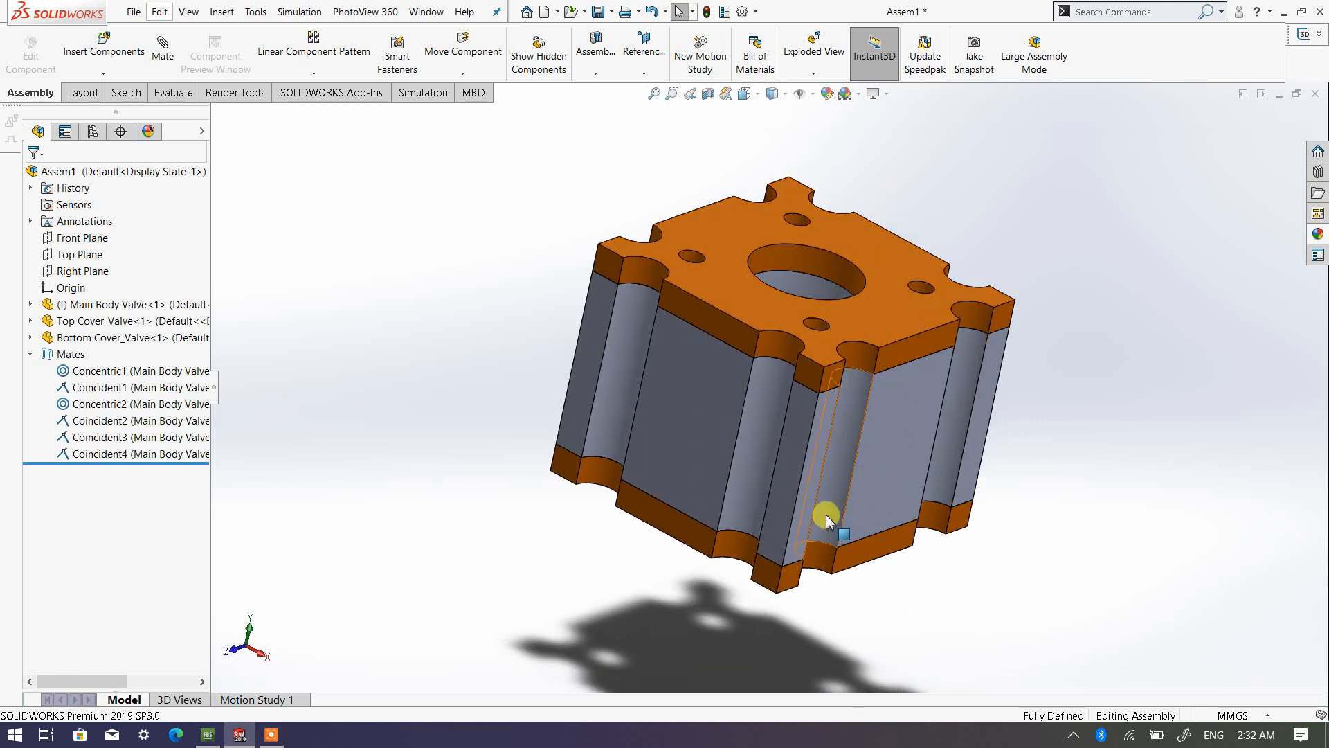
middle_drag(842, 341, 828, 350)
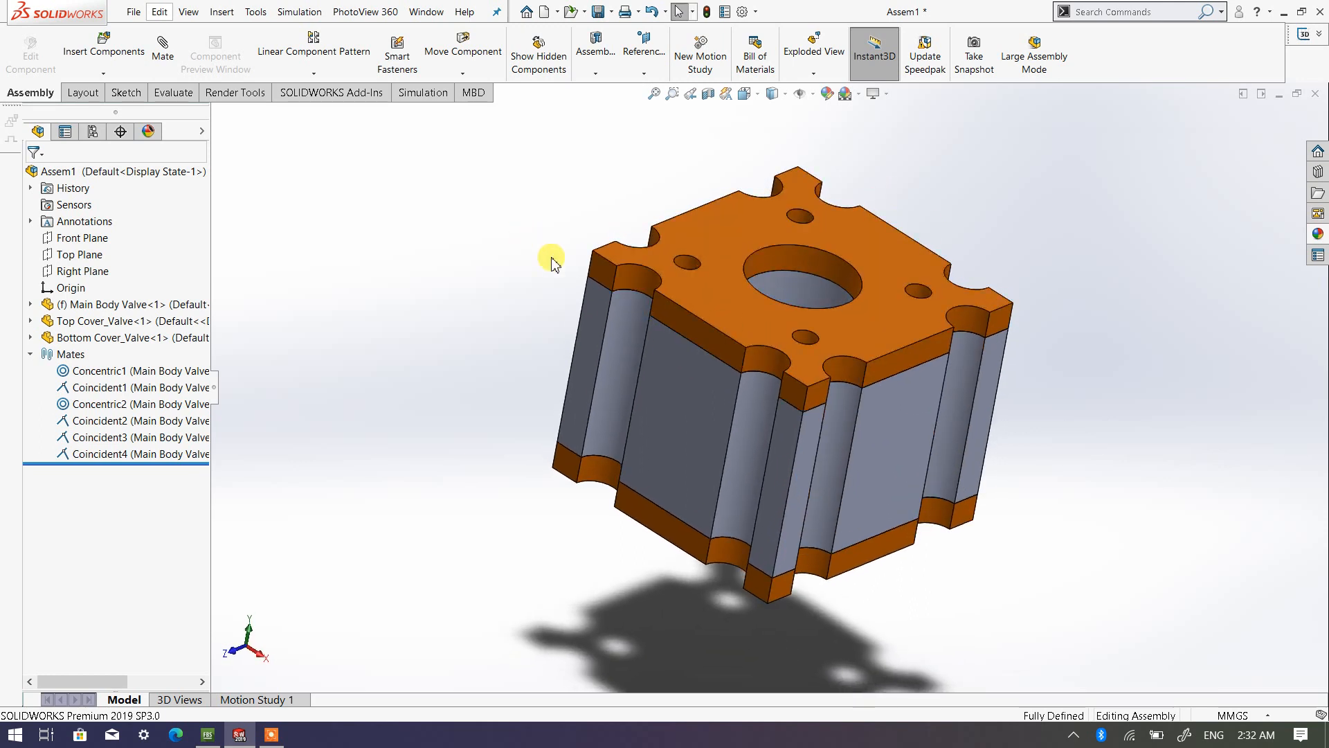
Step: Measure the distance between the top cover's upper side edge and the bottom cover's lower side edge
click(170, 92)
click(249, 60)
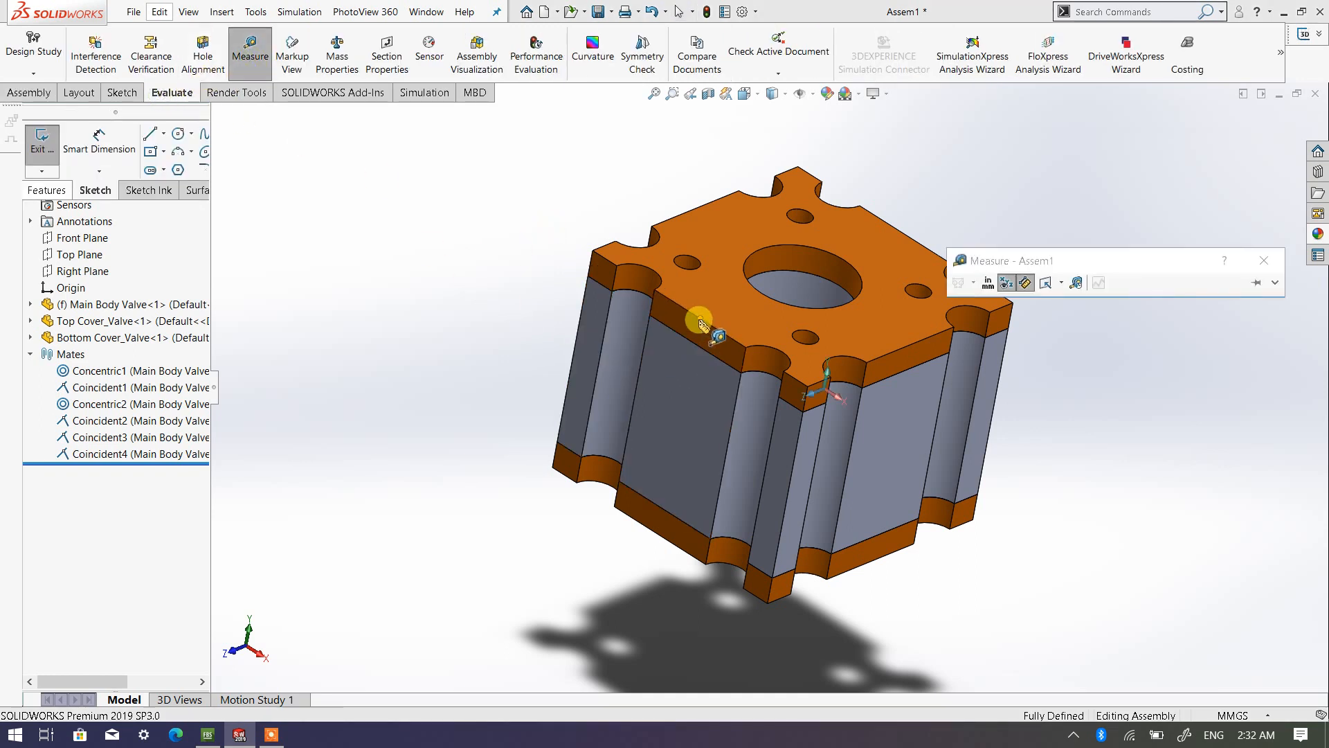
click(725, 339)
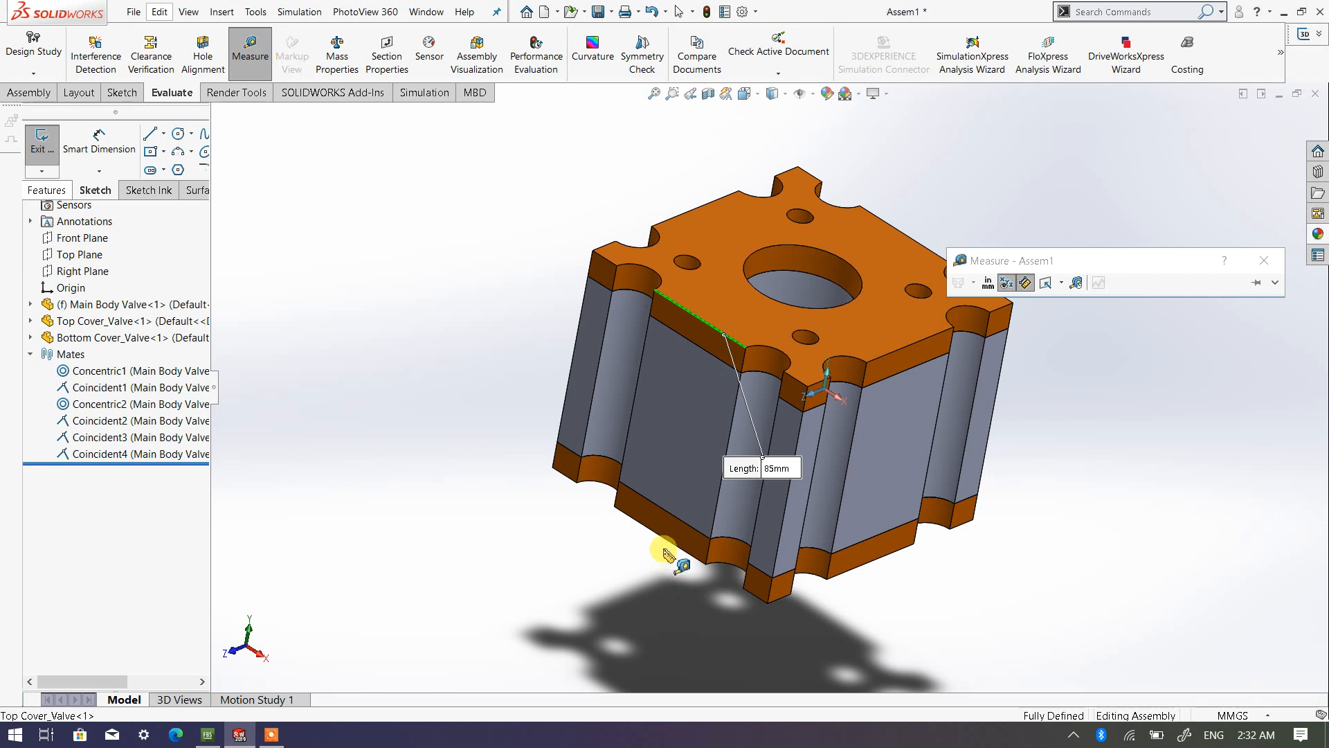
click(684, 553)
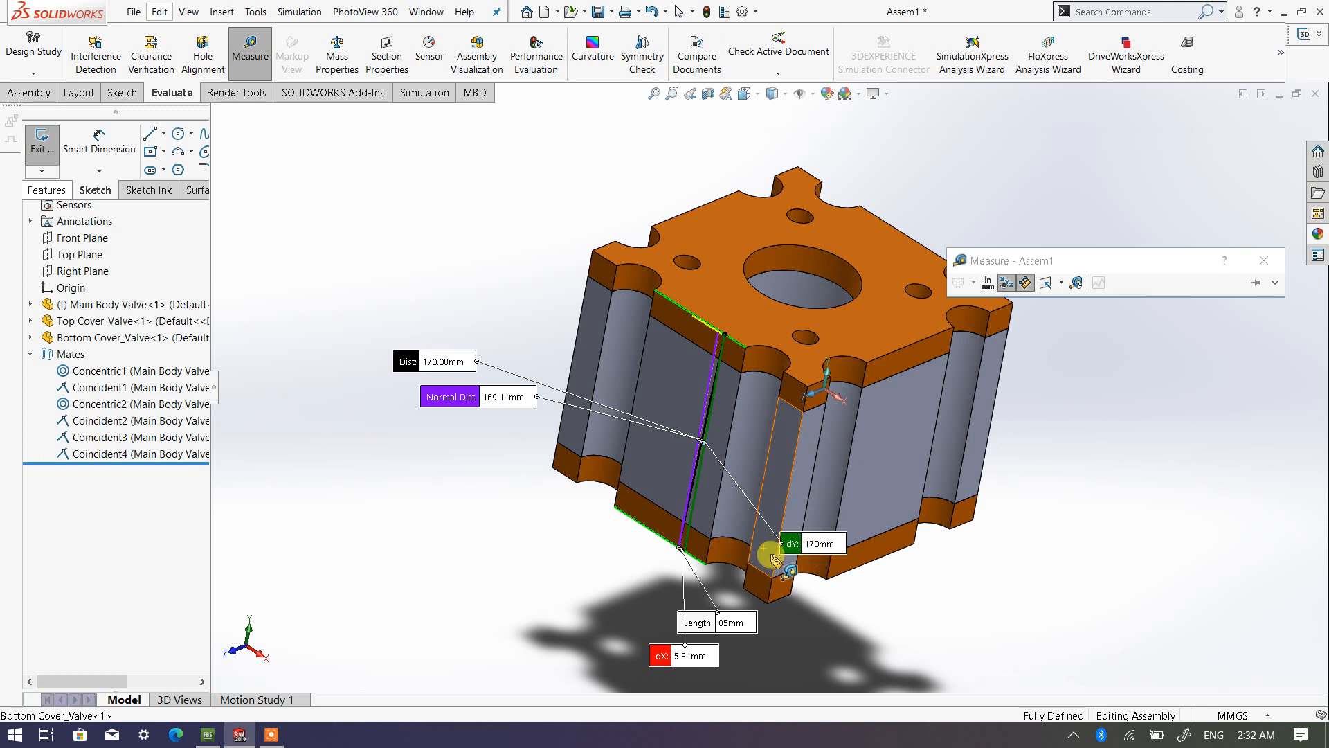
key(Escape)
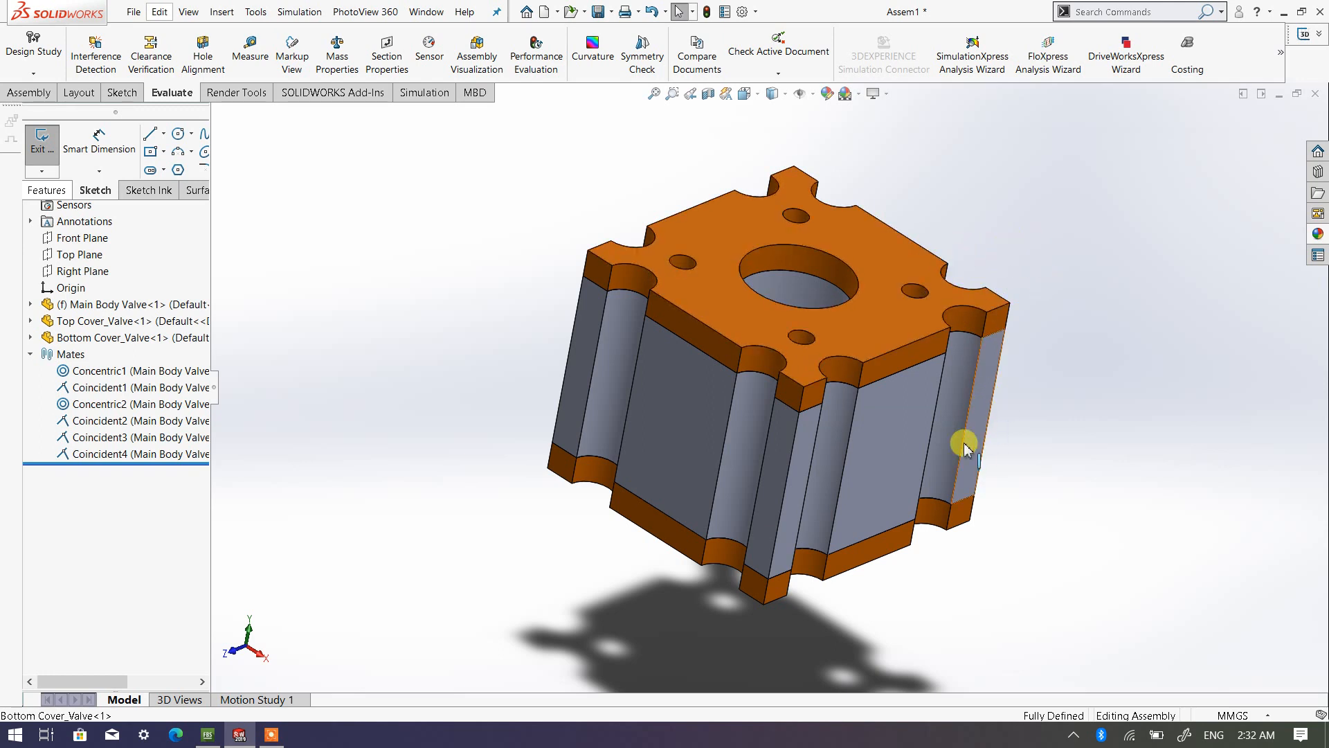
mouse_move(965, 445)
middle_down()
mouse_move(988, 332)
mouse_move(956, 438)
mouse_move(979, 426)
middle_up()
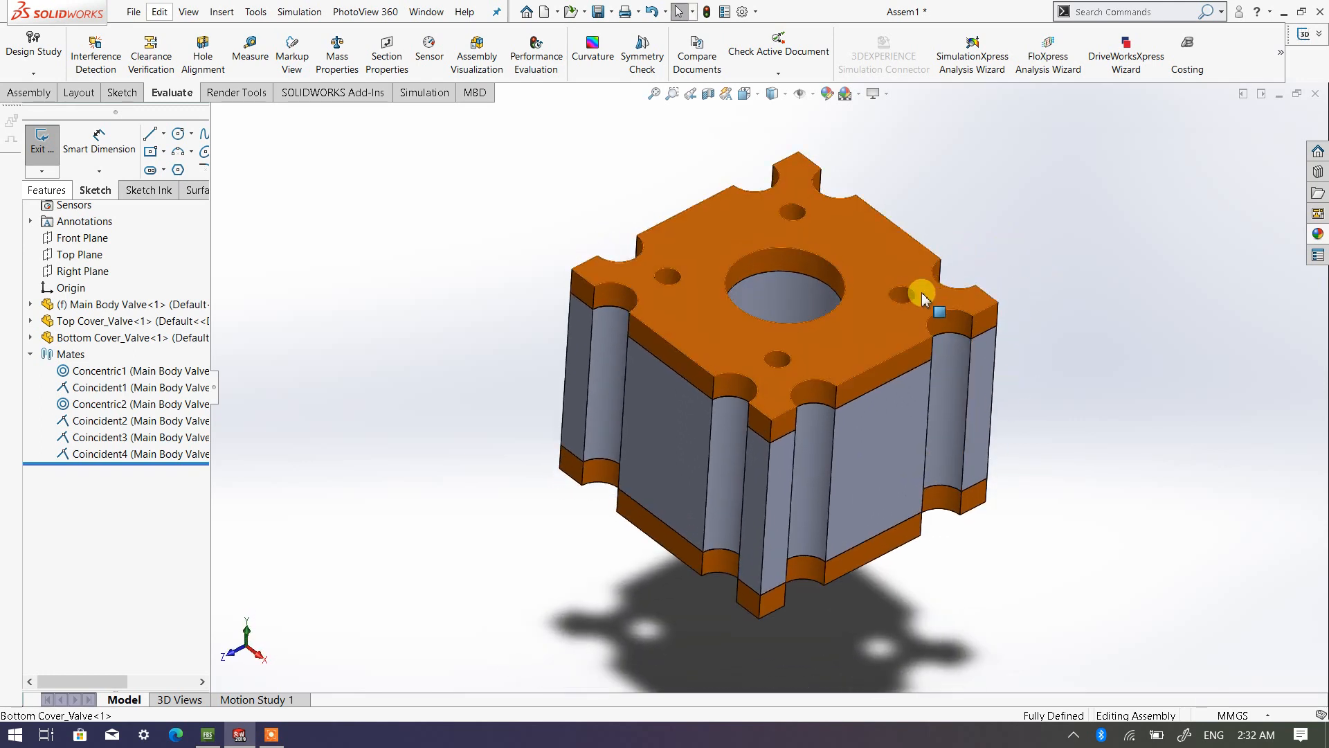
middle_drag(856, 325, 872, 313)
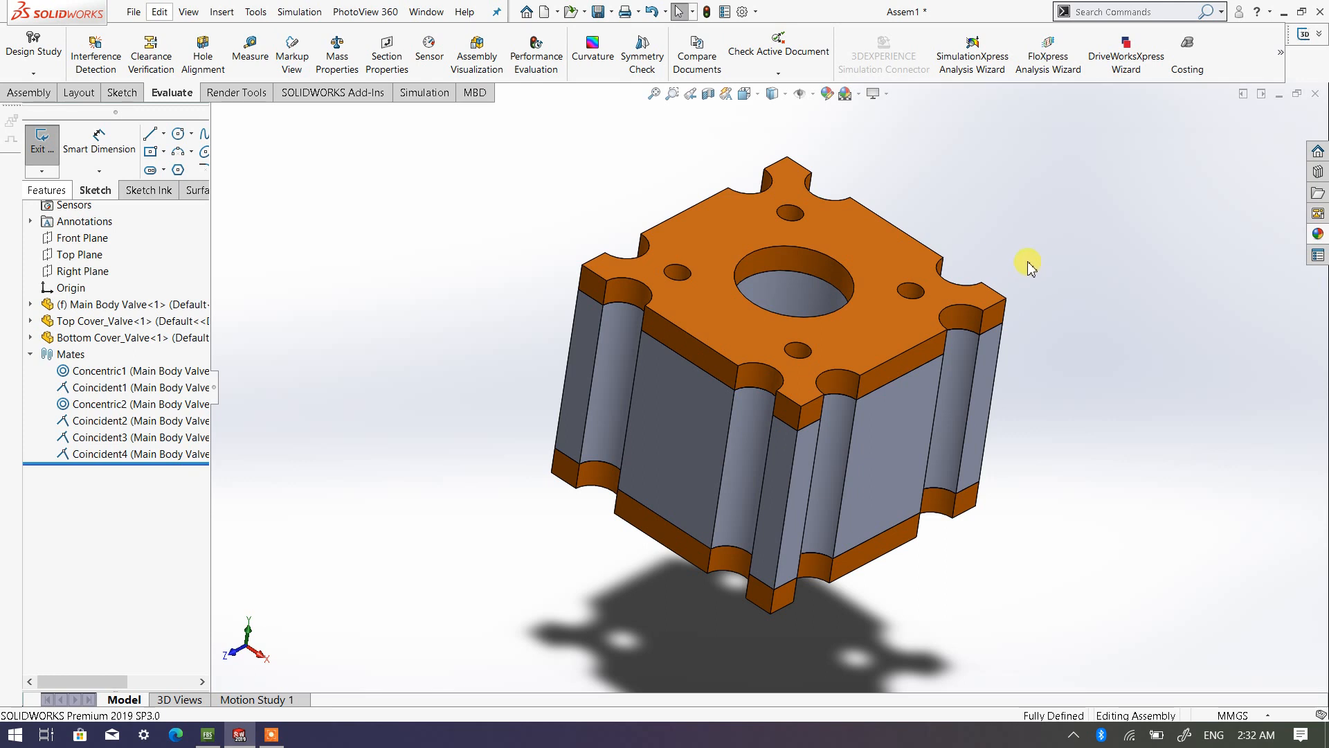
Step: Add in the Toolbox from the Design Library
click(1319, 172)
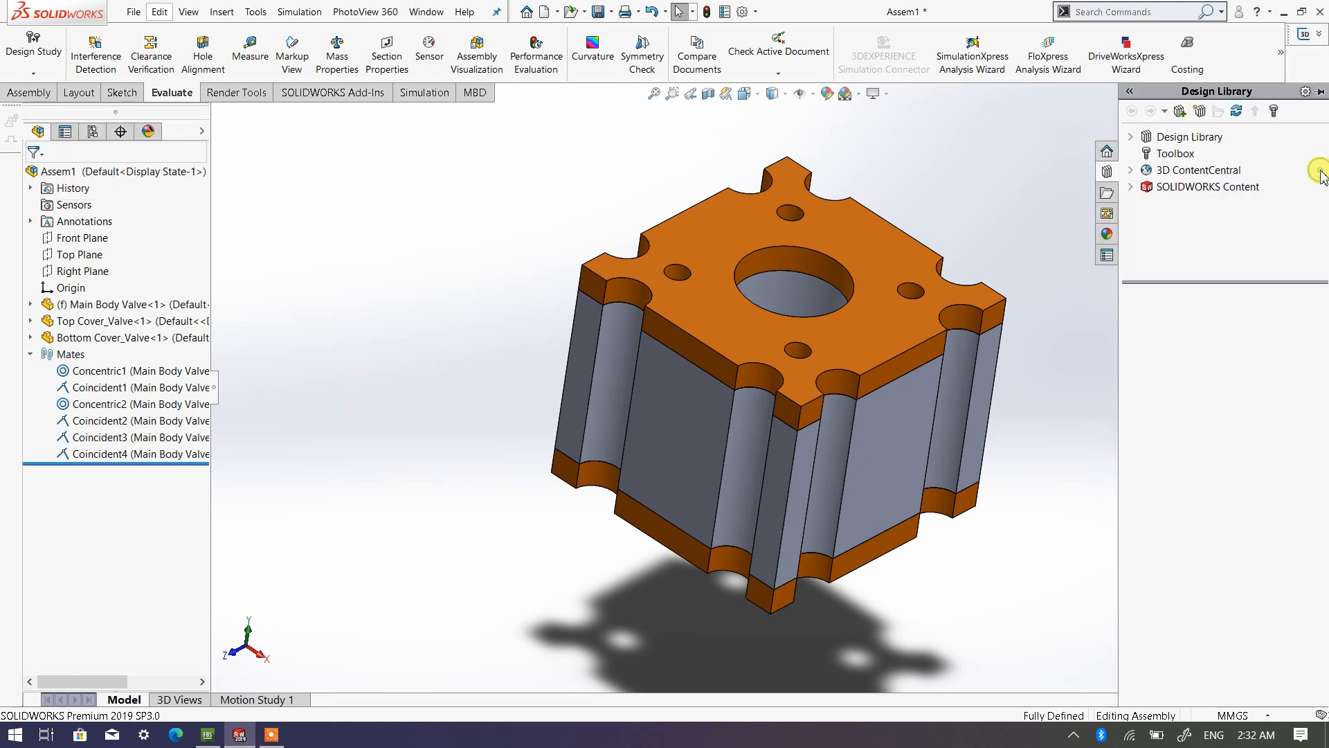
click(1179, 158)
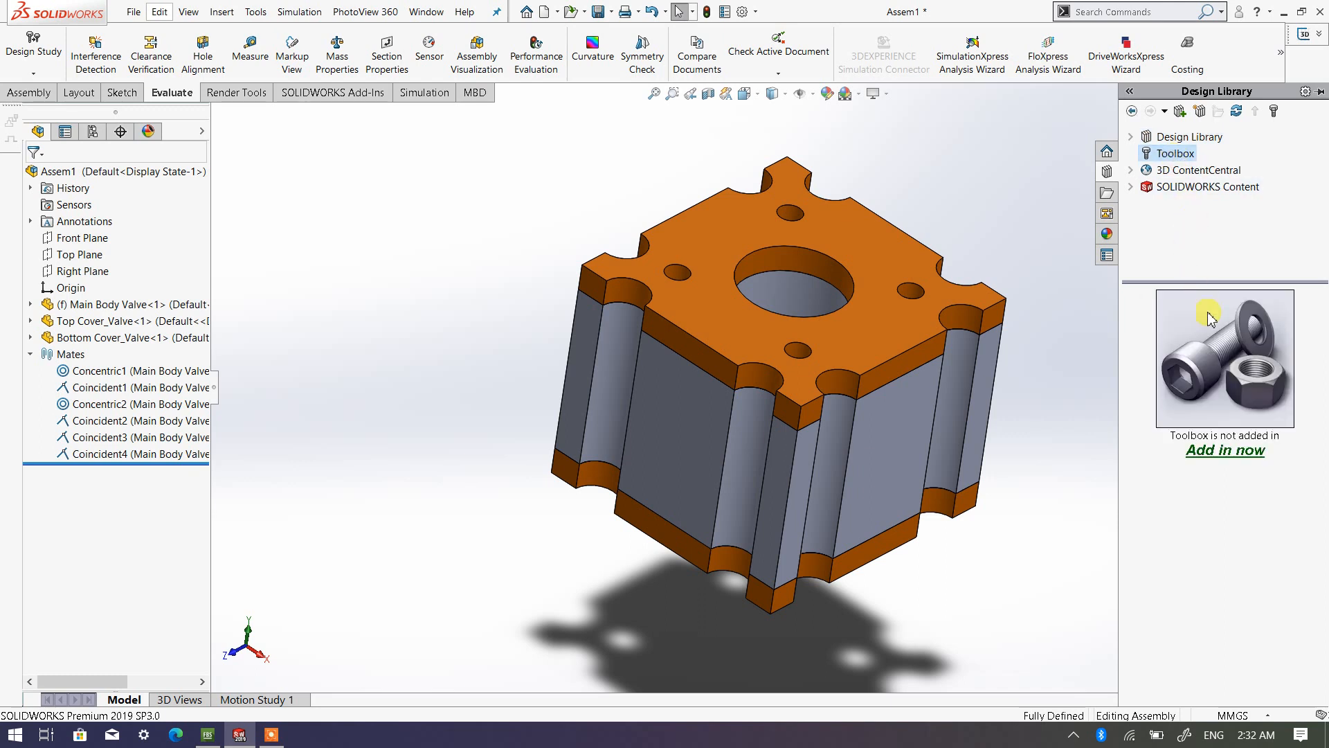
click(1239, 451)
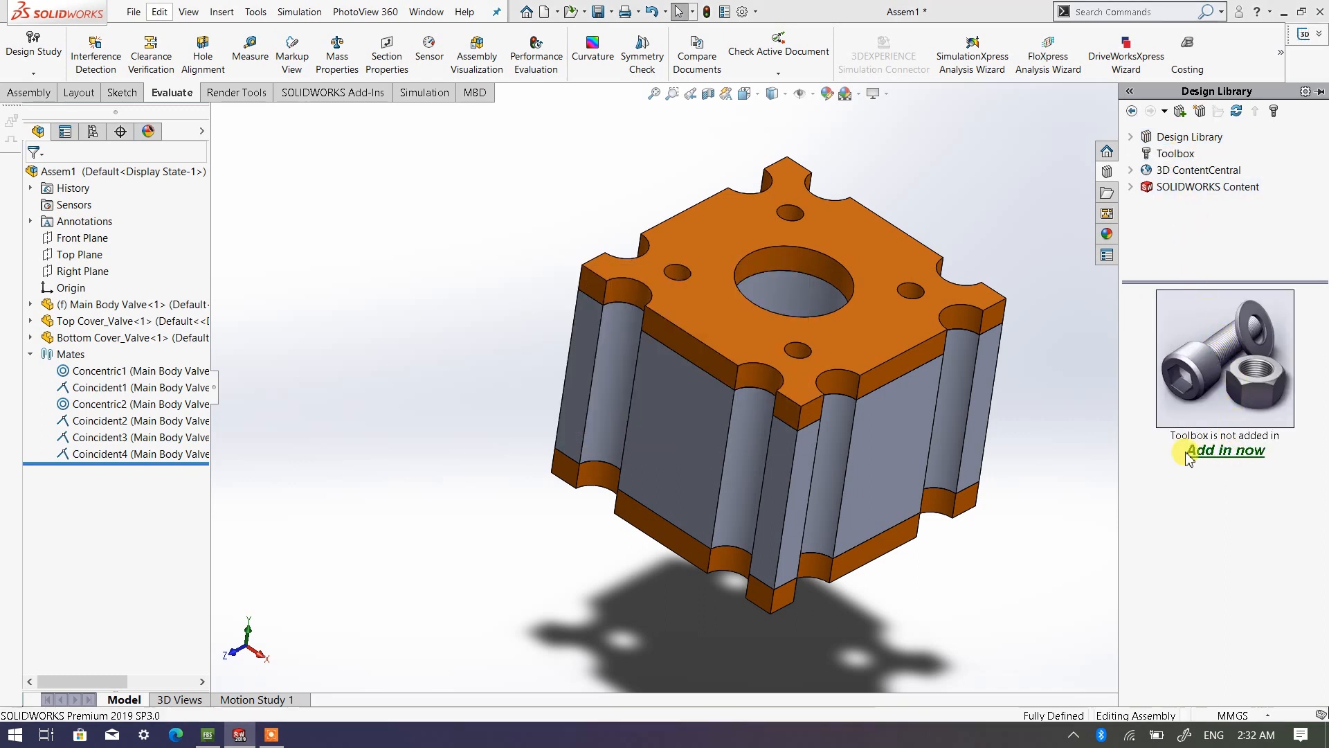
mouse_move(1322, 400)
mouse_down()
mouse_move(1327, 598)
mouse_move(1323, 400)
mouse_up()
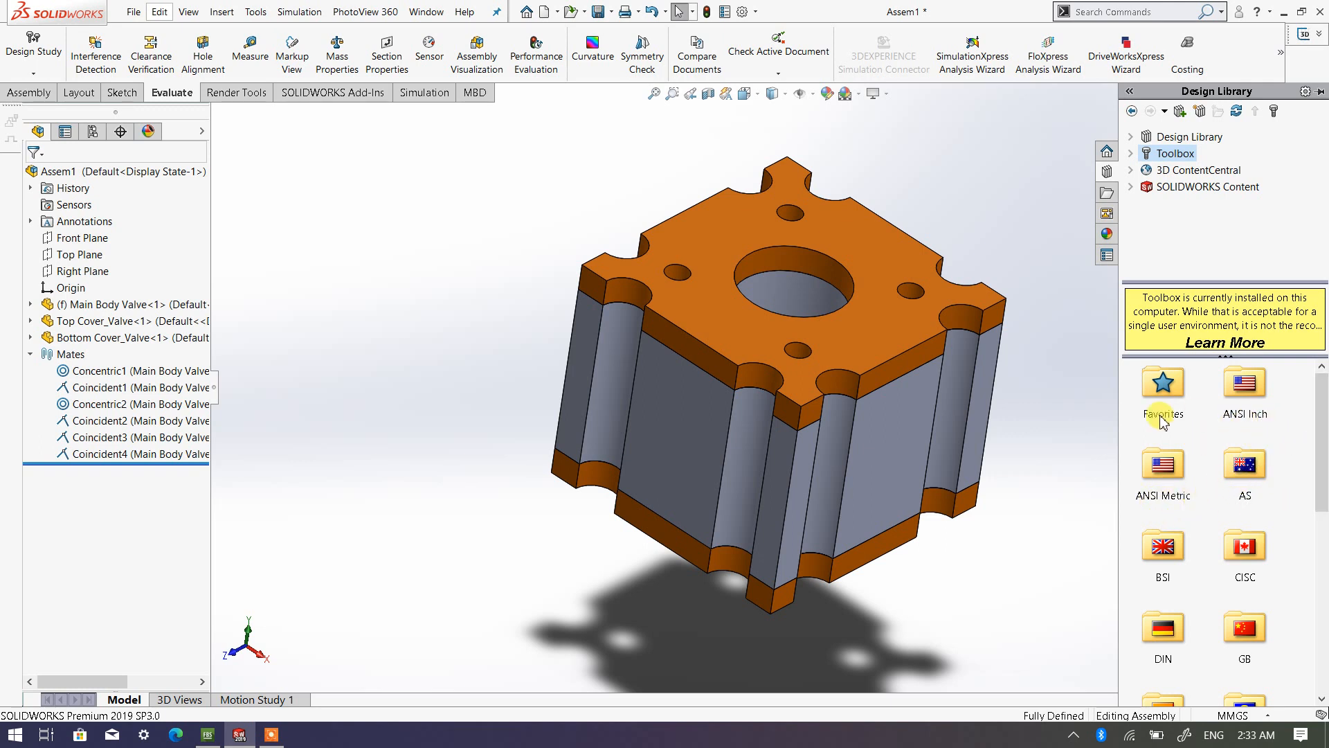
Step: Browse the Toolbox standards and open the ANSI Metric ball bearings
scroll(1200, 559, down, 1)
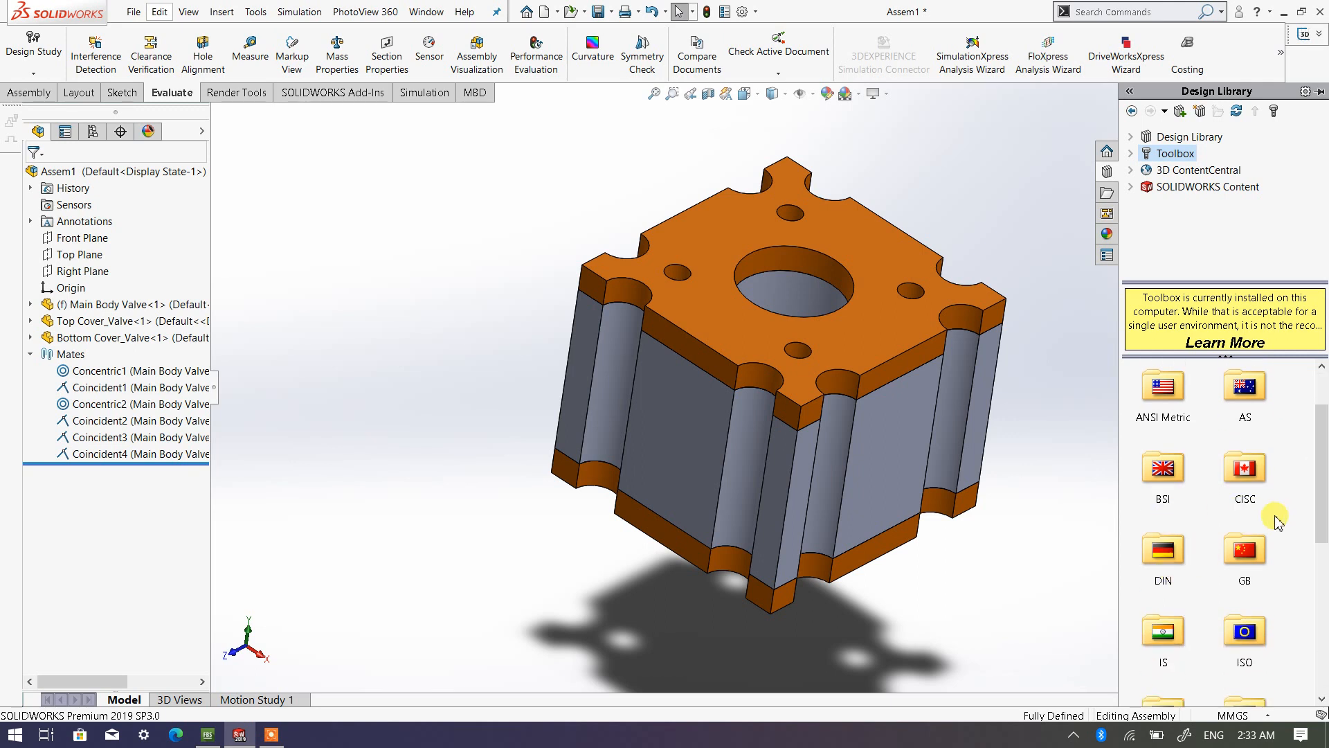
scroll(1219, 506, up, 1)
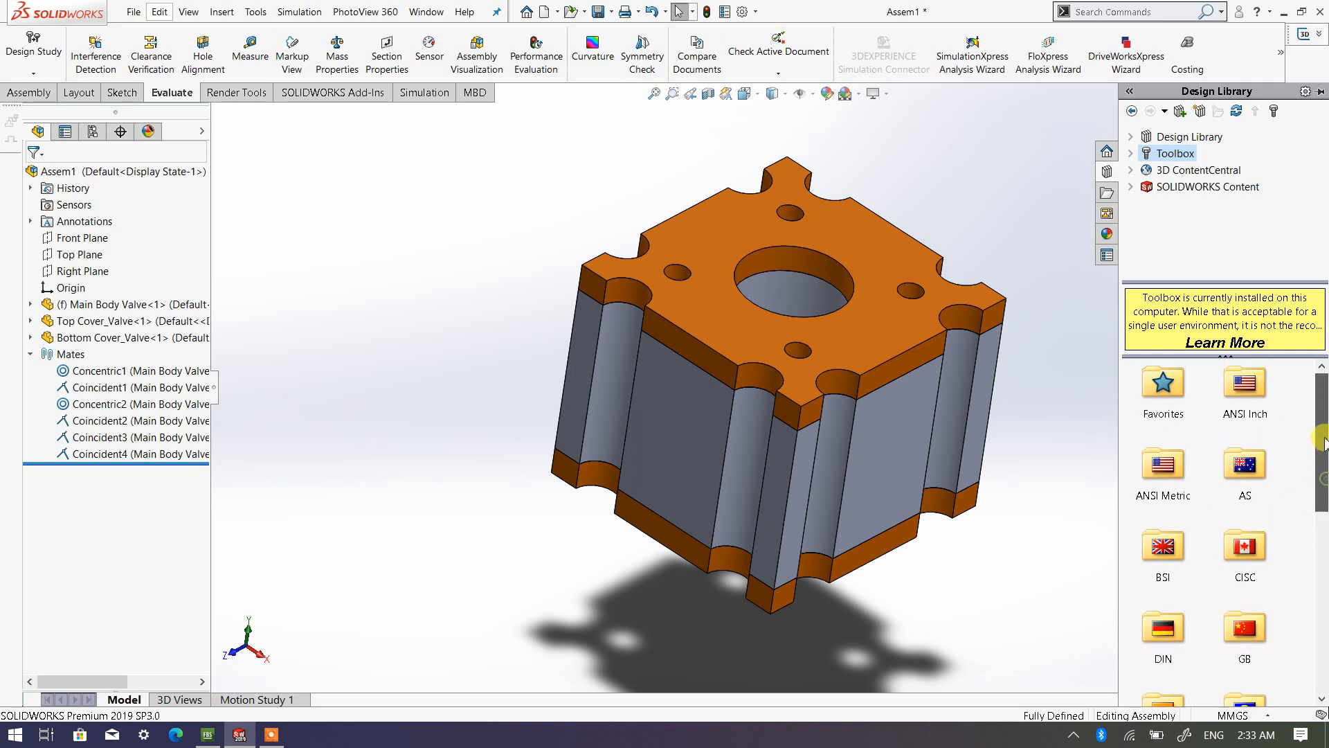
double_click(1161, 471)
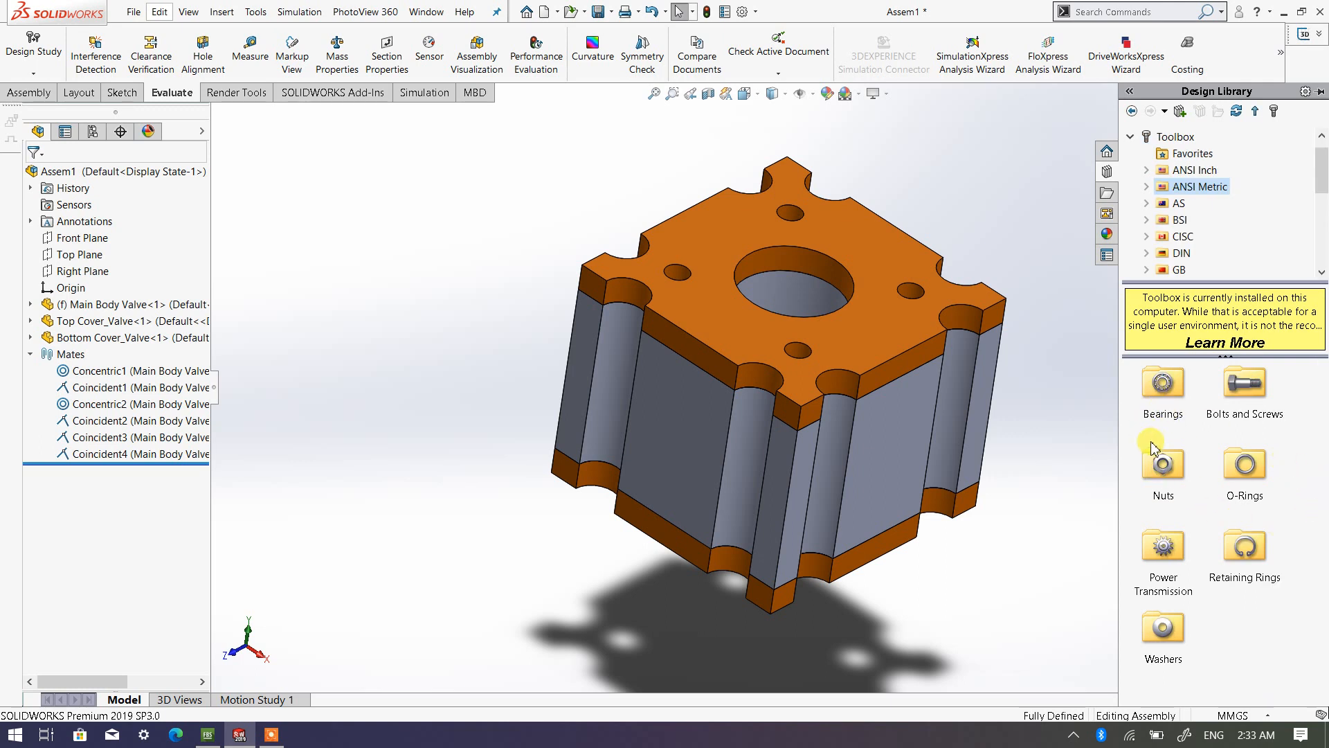
double_click(1163, 385)
double_click(1163, 388)
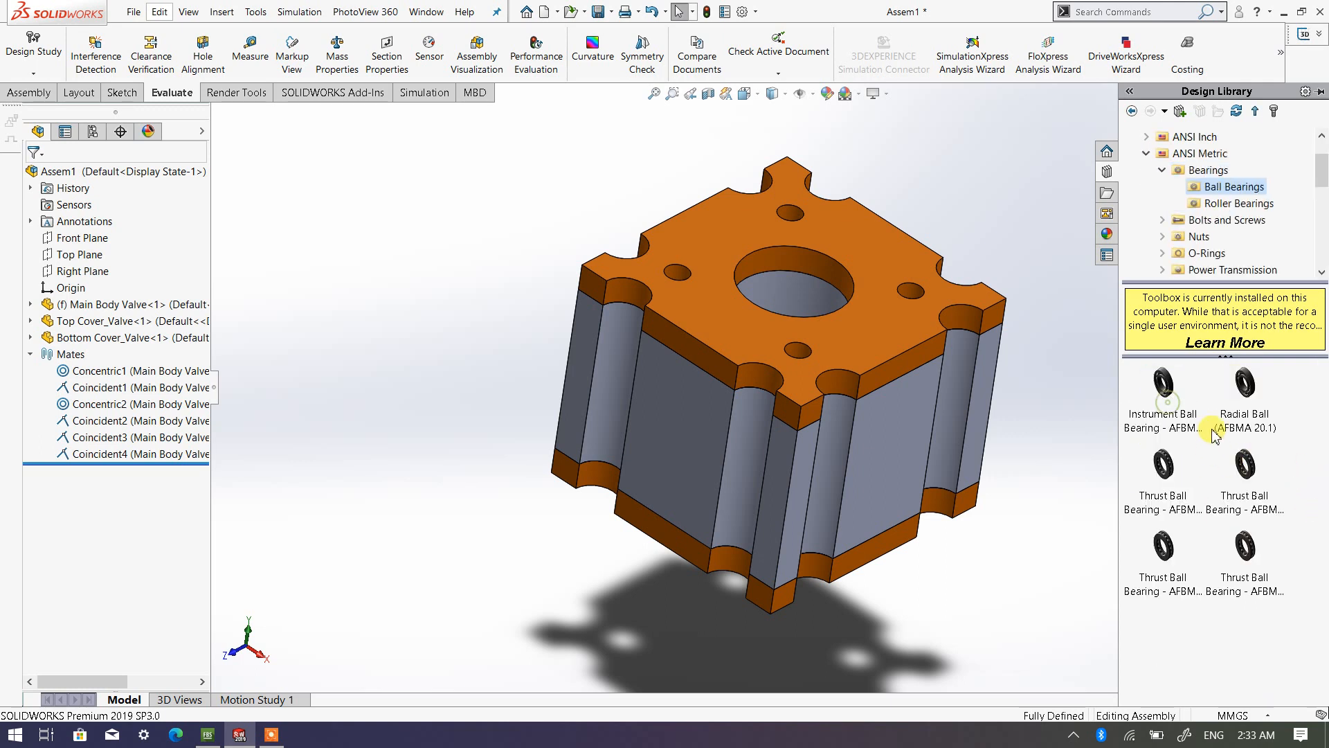
Step: Go back to the list of Toolbox standards and browse the BSI hardware categories
click(1131, 111)
click(1131, 111)
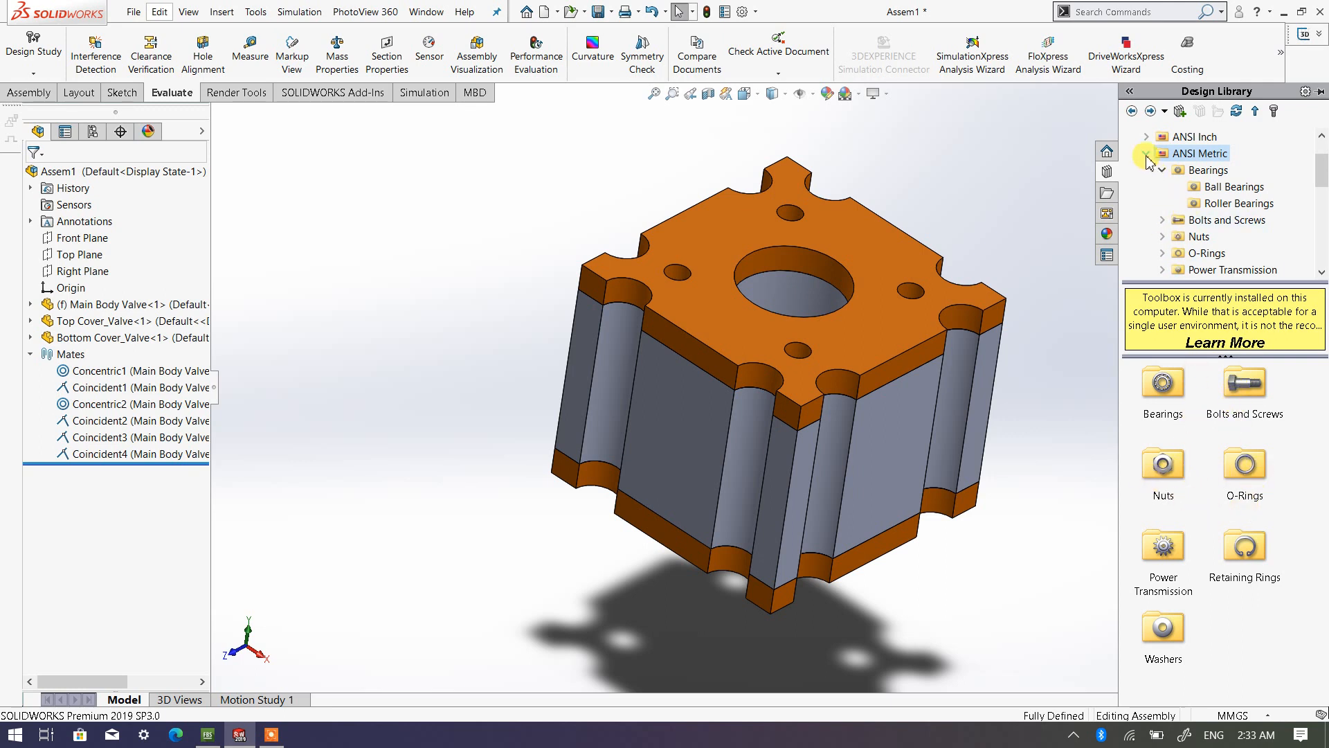
click(1133, 115)
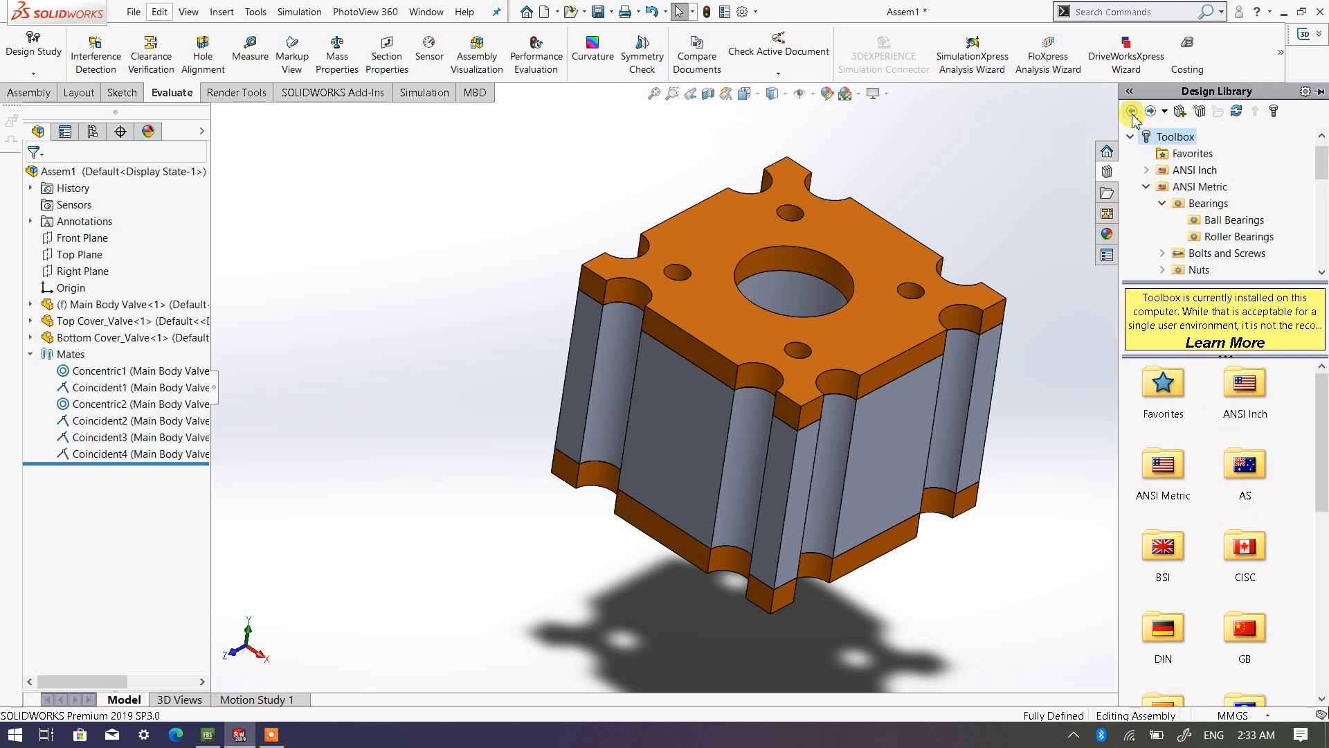
double_click(1186, 562)
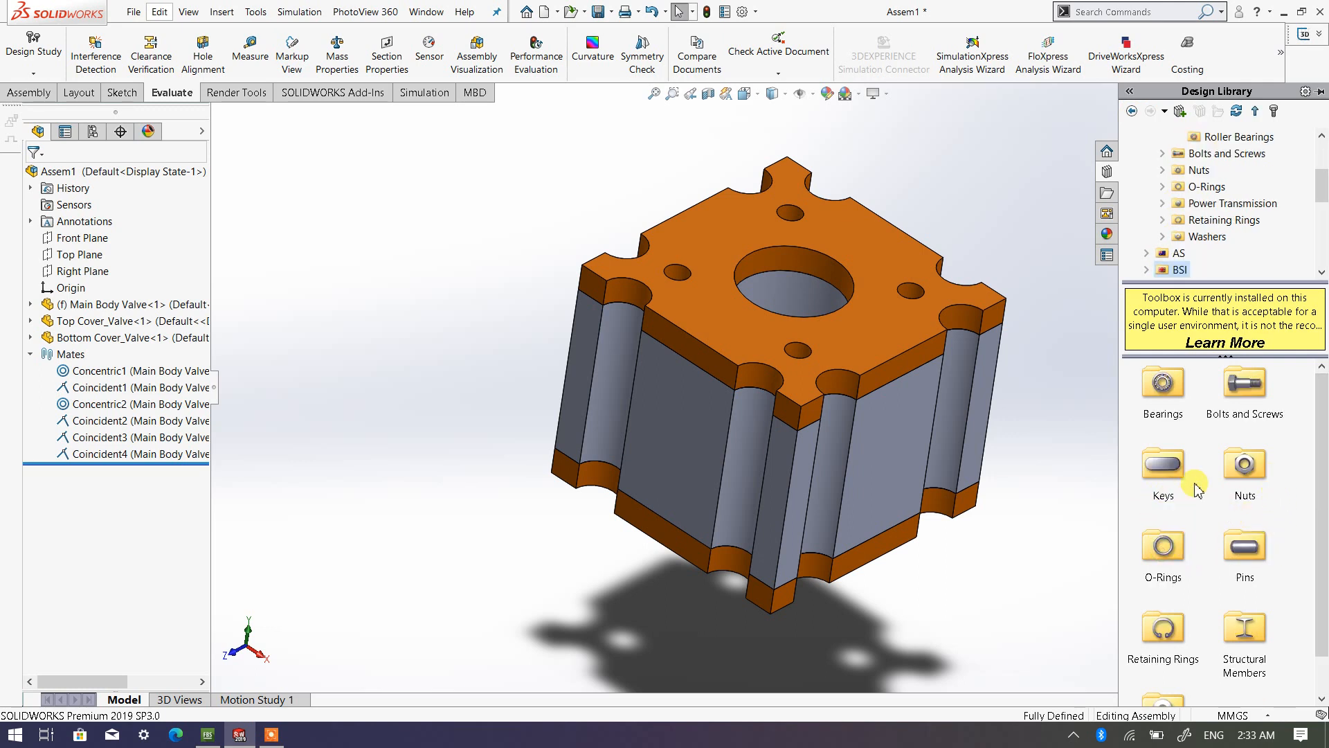
scroll(1322, 488, down, 1)
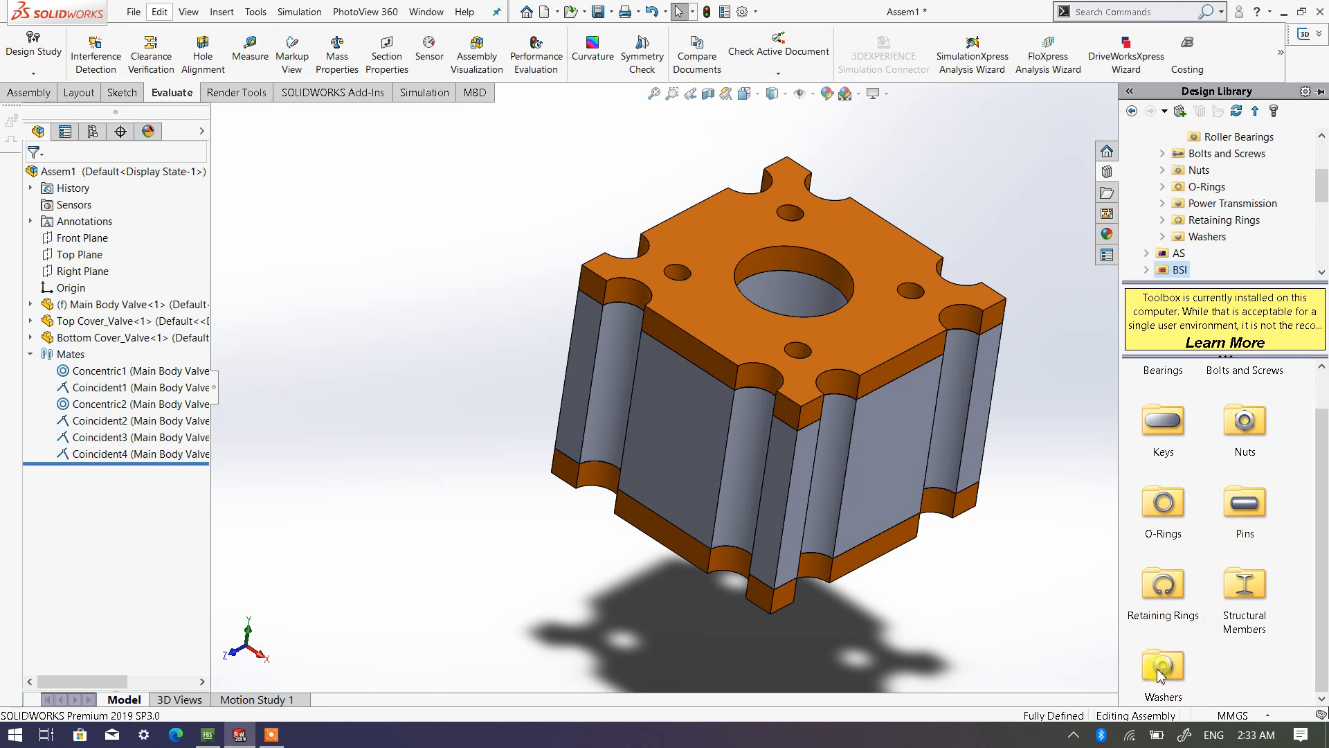
click(1131, 111)
Step: Insert a Socket Head Cap Screw (ANSI B18.3.1M) from the ANSI Metric socket head screws beside the valve
double_click(1163, 469)
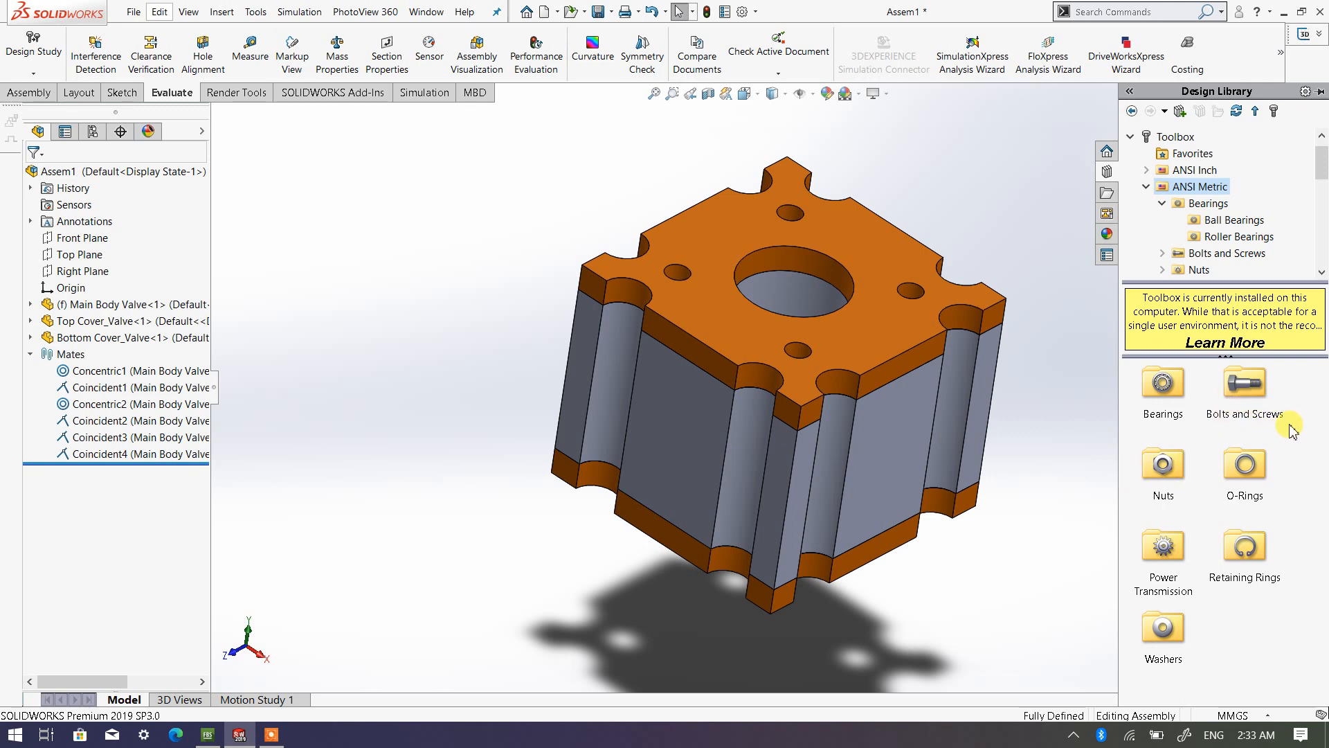
scroll(1038, 385, up, 3)
scroll(944, 341, down, 1)
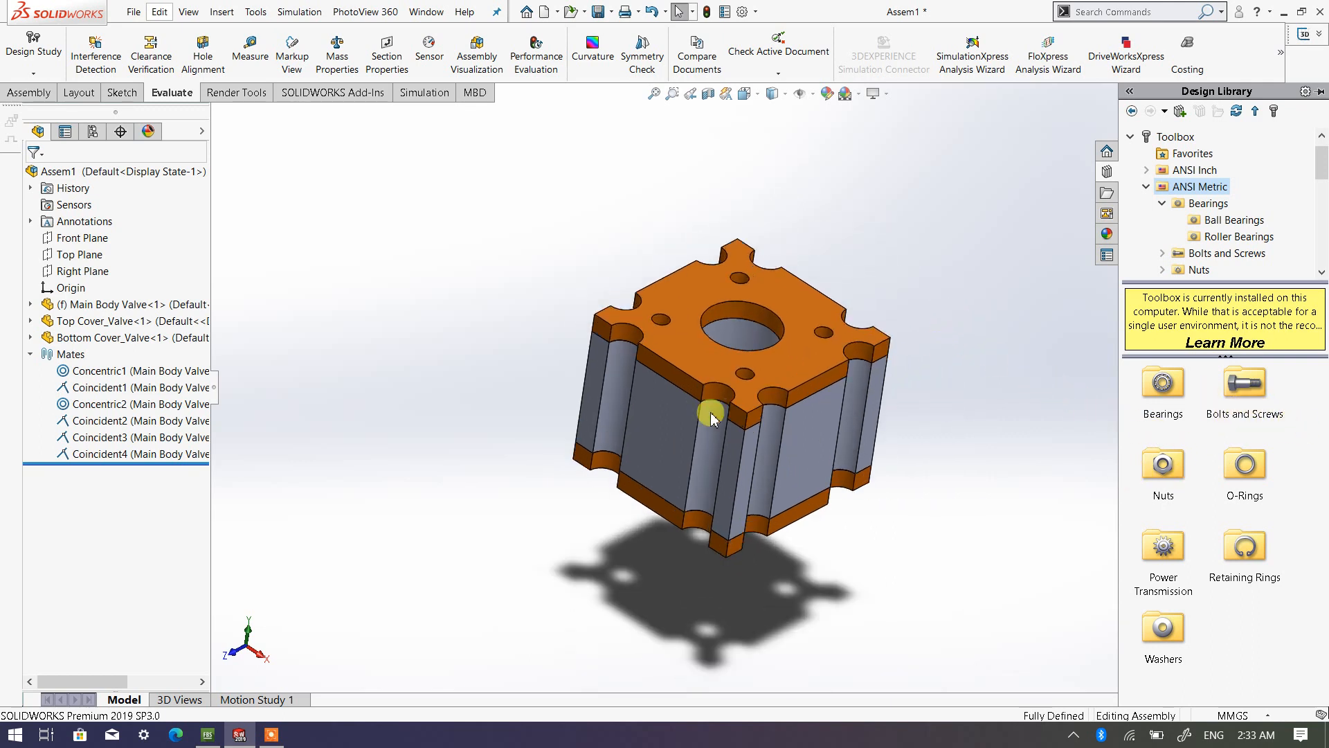
scroll(717, 414, down, 1)
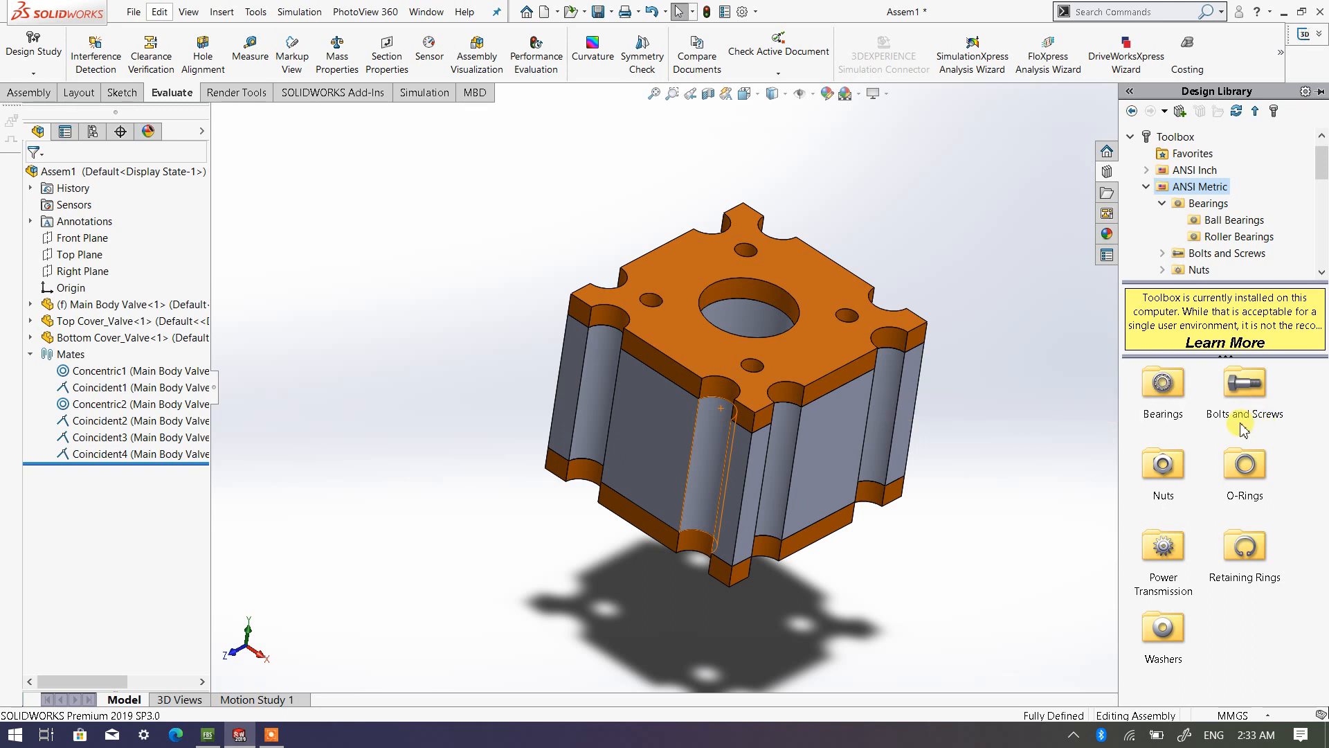
double_click(1244, 384)
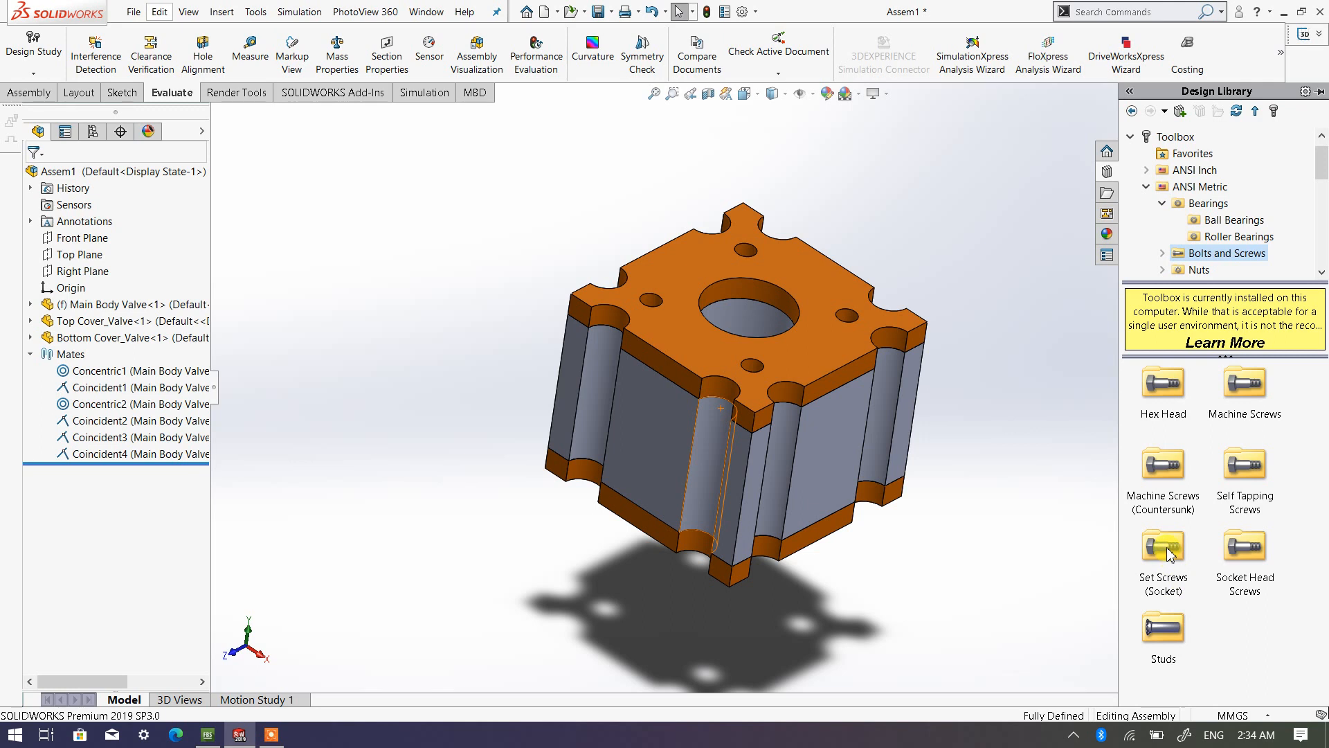
double_click(1246, 550)
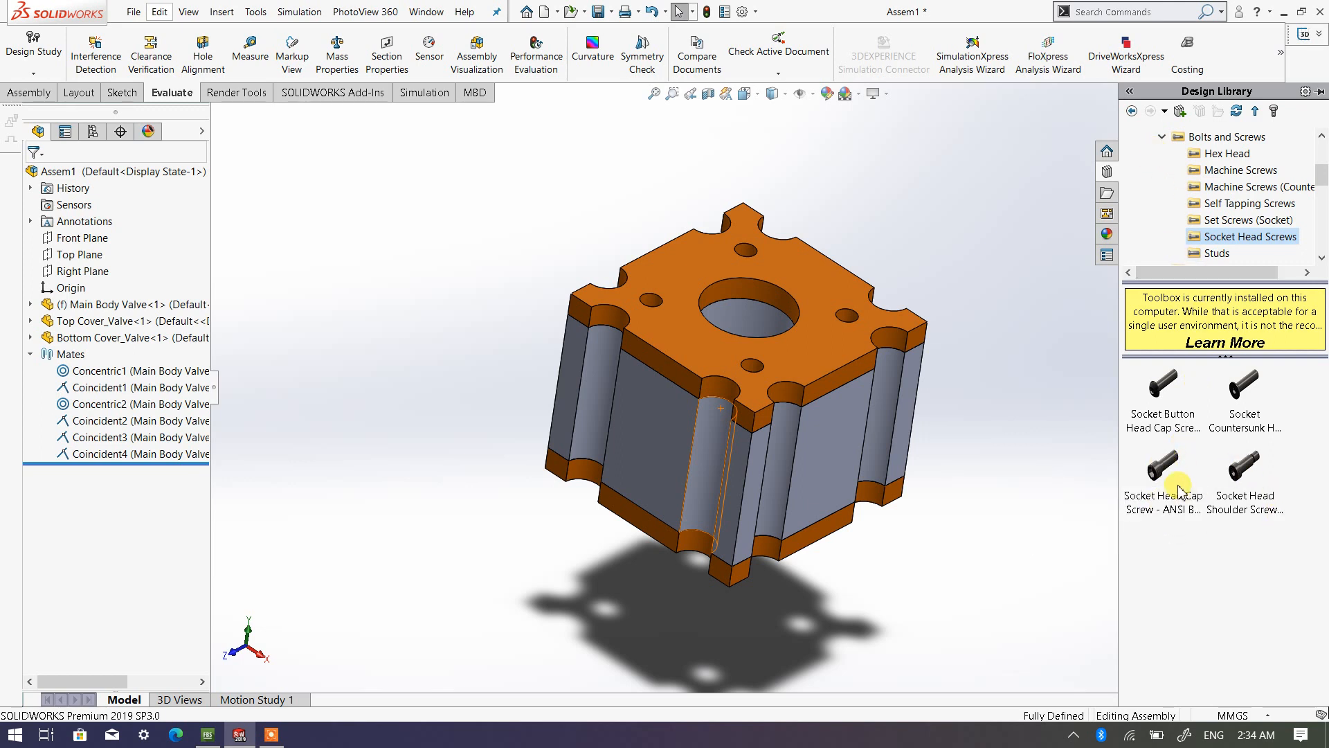
mouse_move(1163, 471)
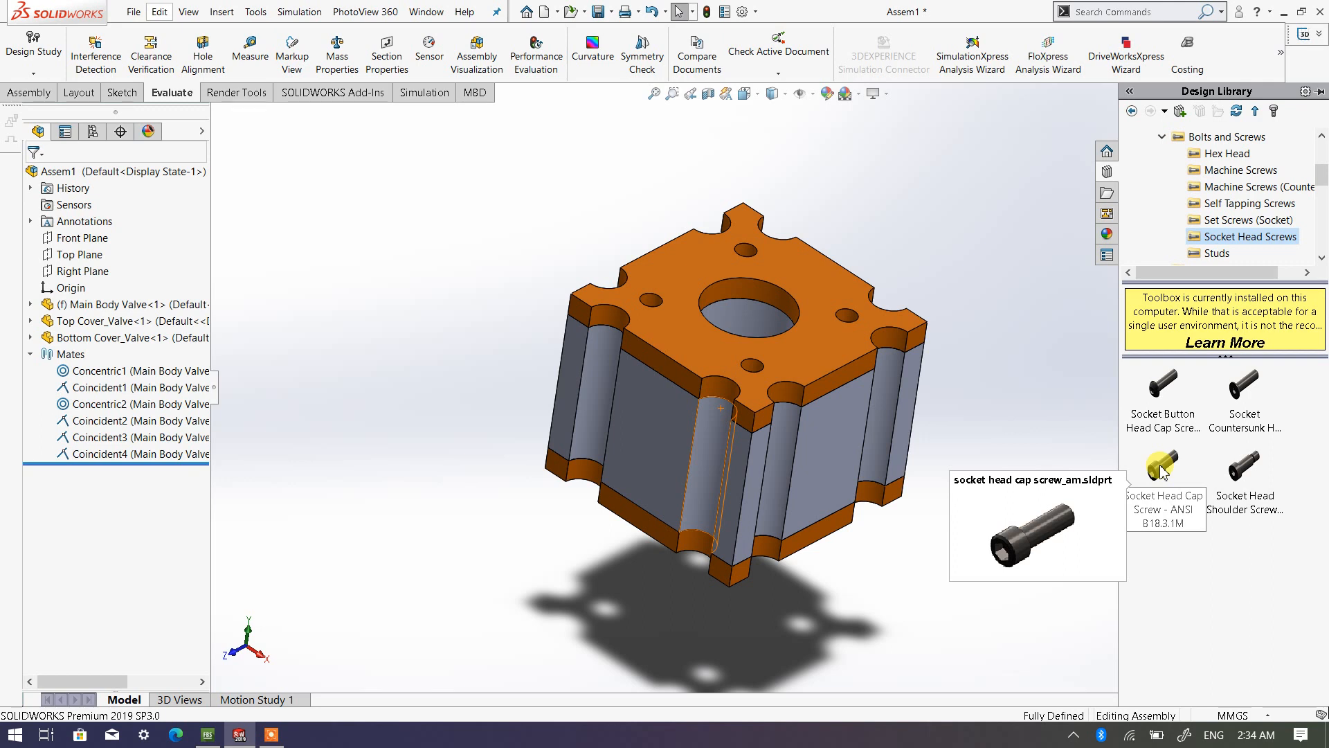
drag(1163, 470, 1051, 350)
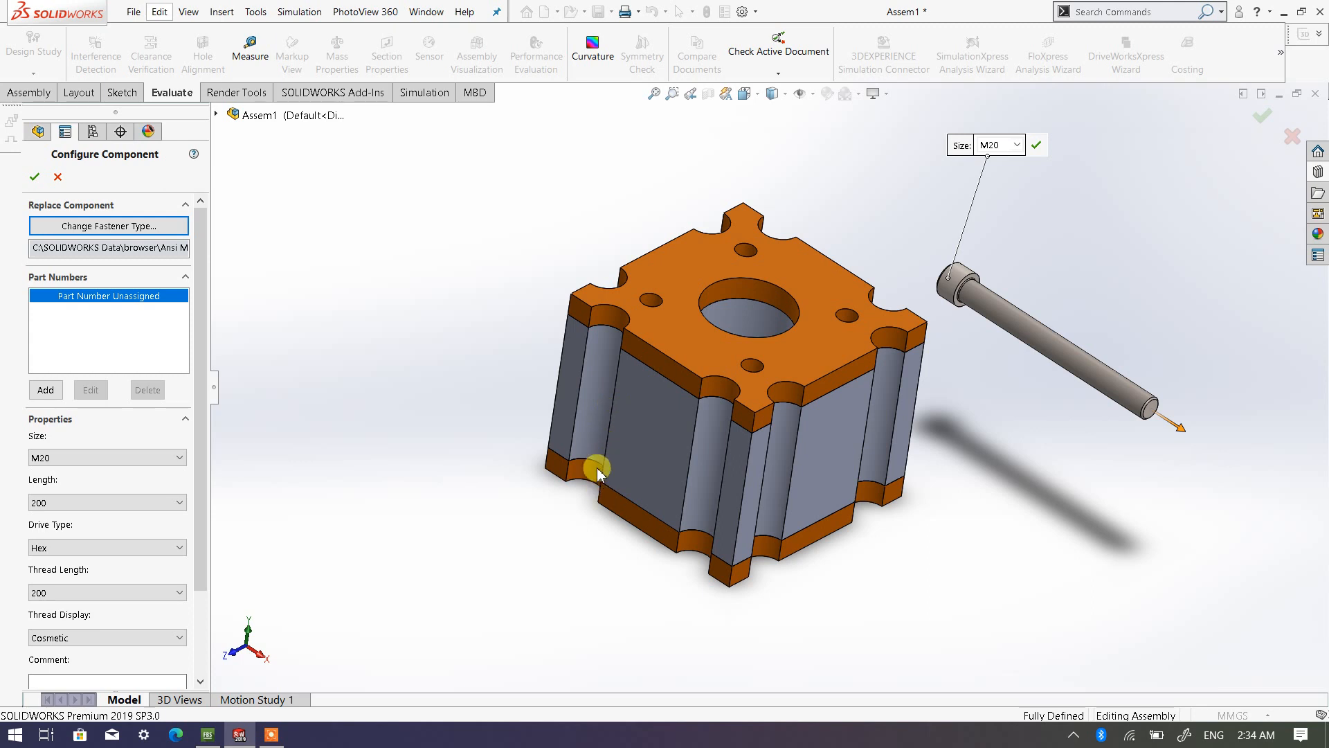
Step: Set both the length and the thread length of the M20 socket head cap screw to 180
click(179, 510)
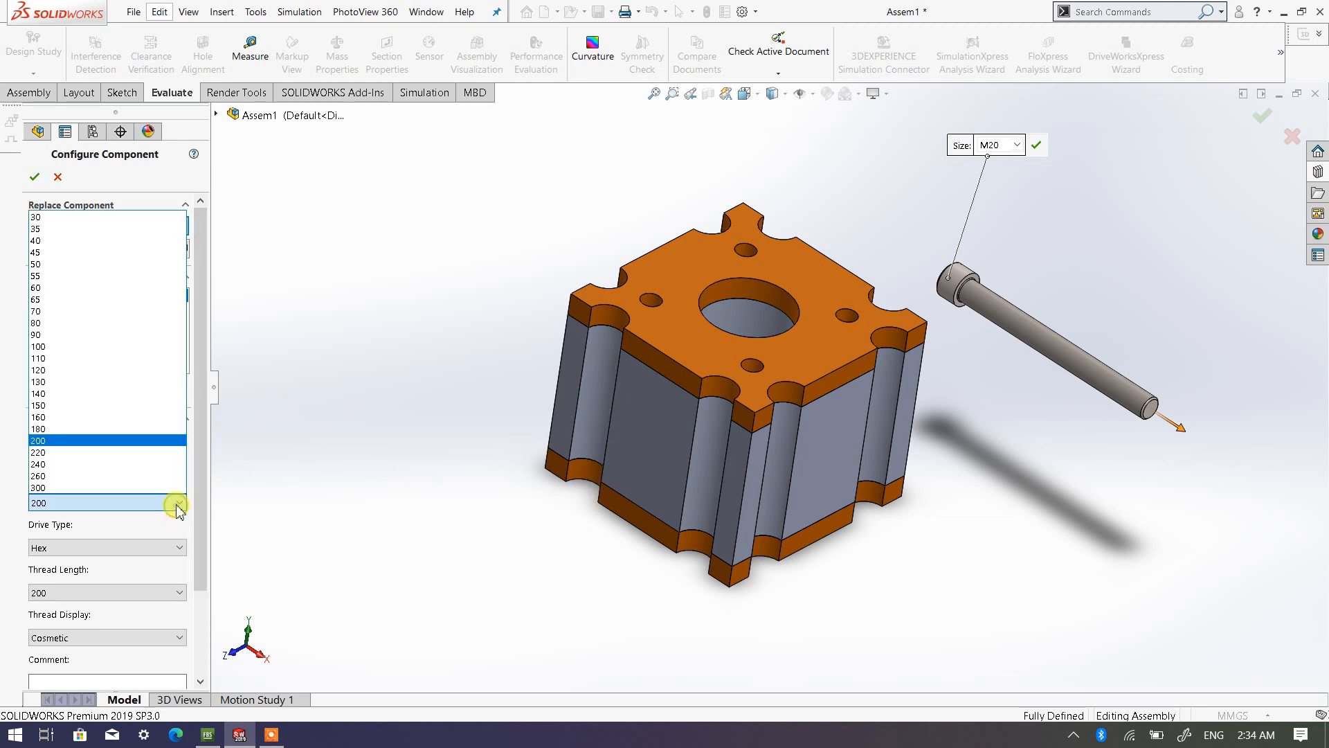
click(119, 430)
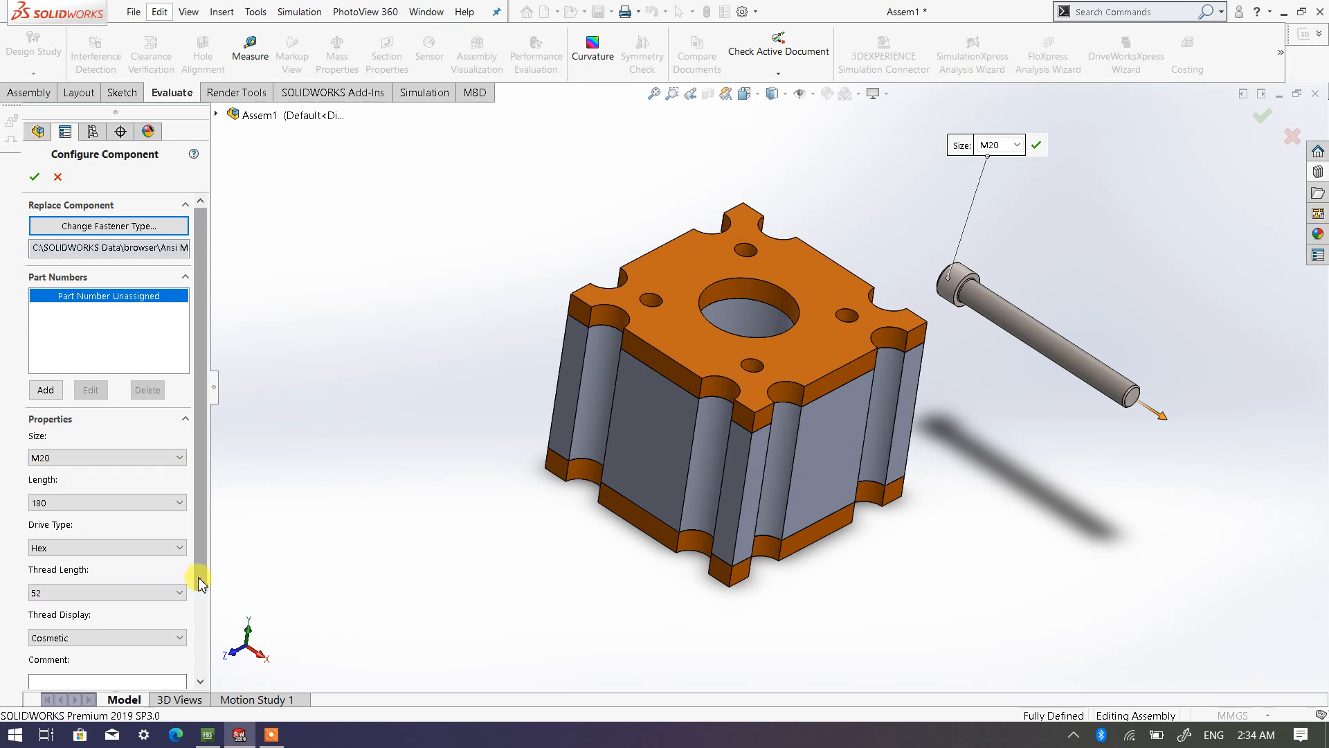
scroll(201, 581, down, 2)
click(178, 542)
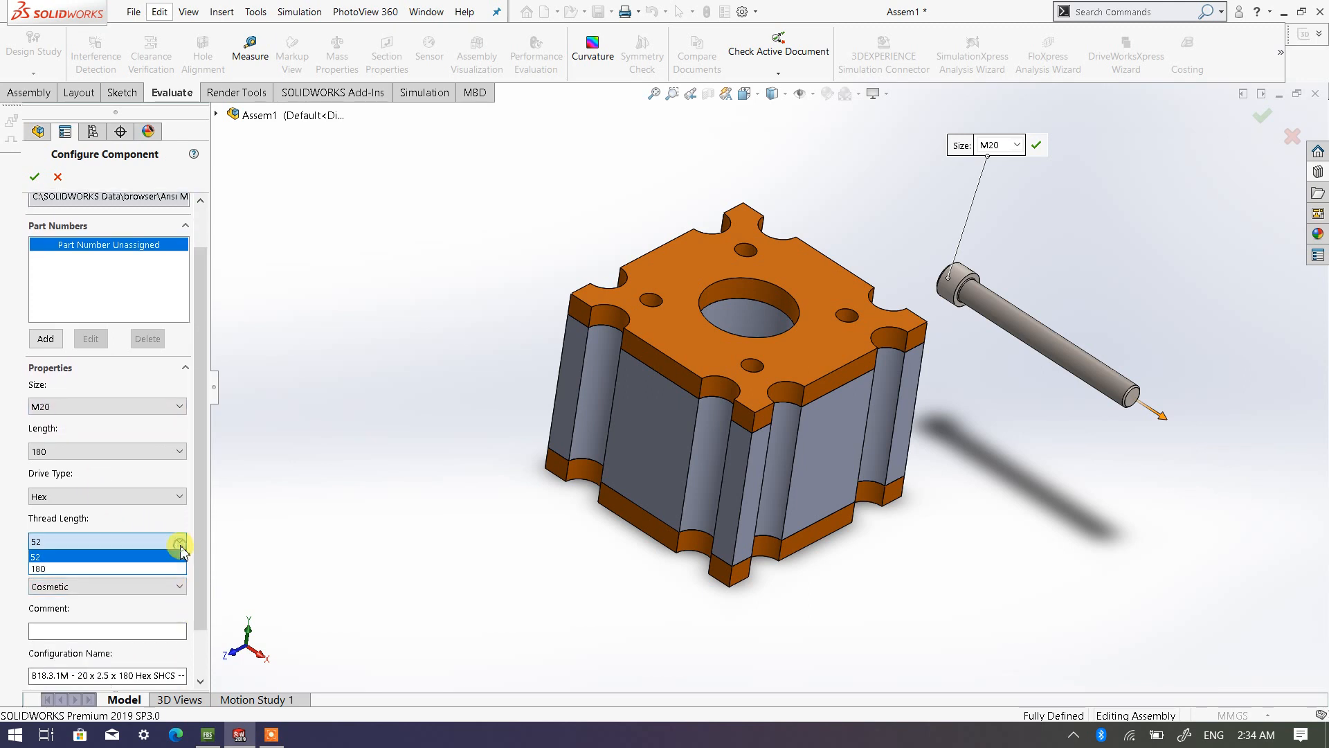
click(159, 568)
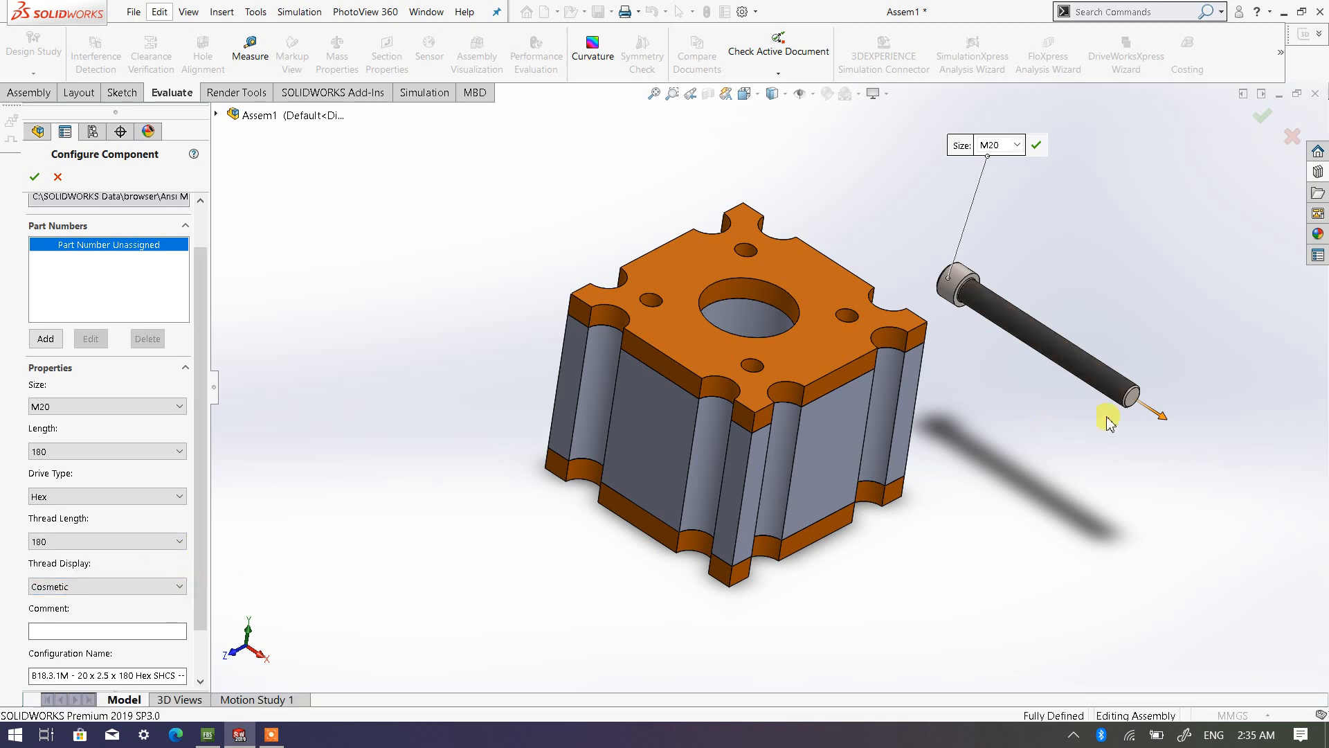
Step: Try the Simplified thread display on the screw, then switch back to Cosmetic and inspect the threaded end
scroll(1170, 348, down, 2)
scroll(1170, 348, down, 4)
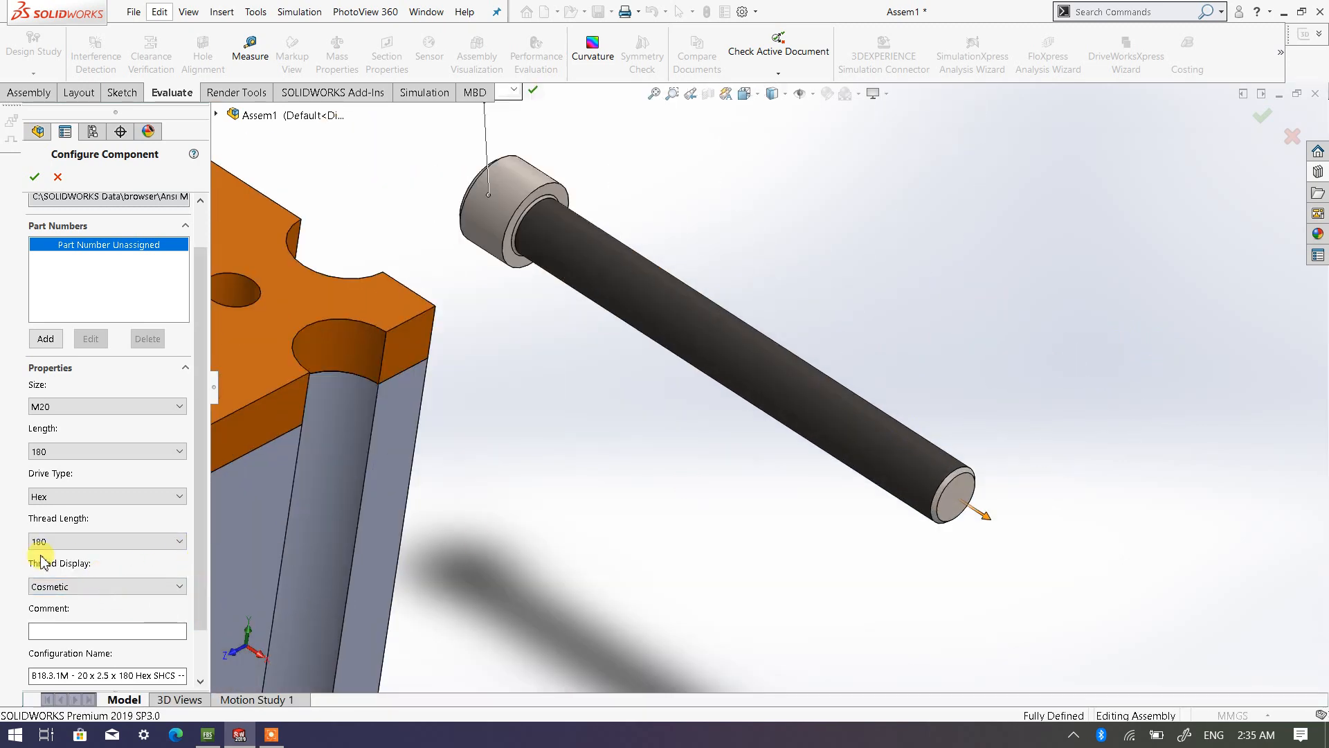
click(179, 589)
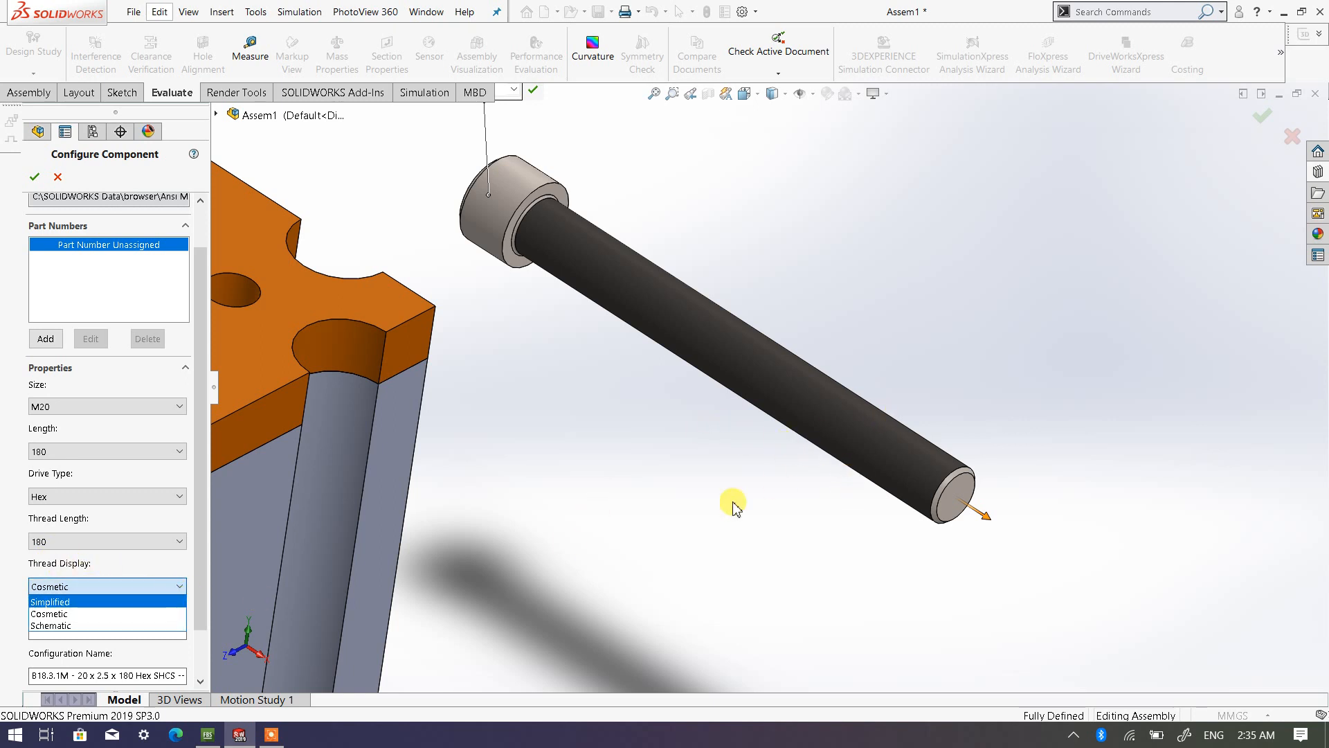
click(128, 601)
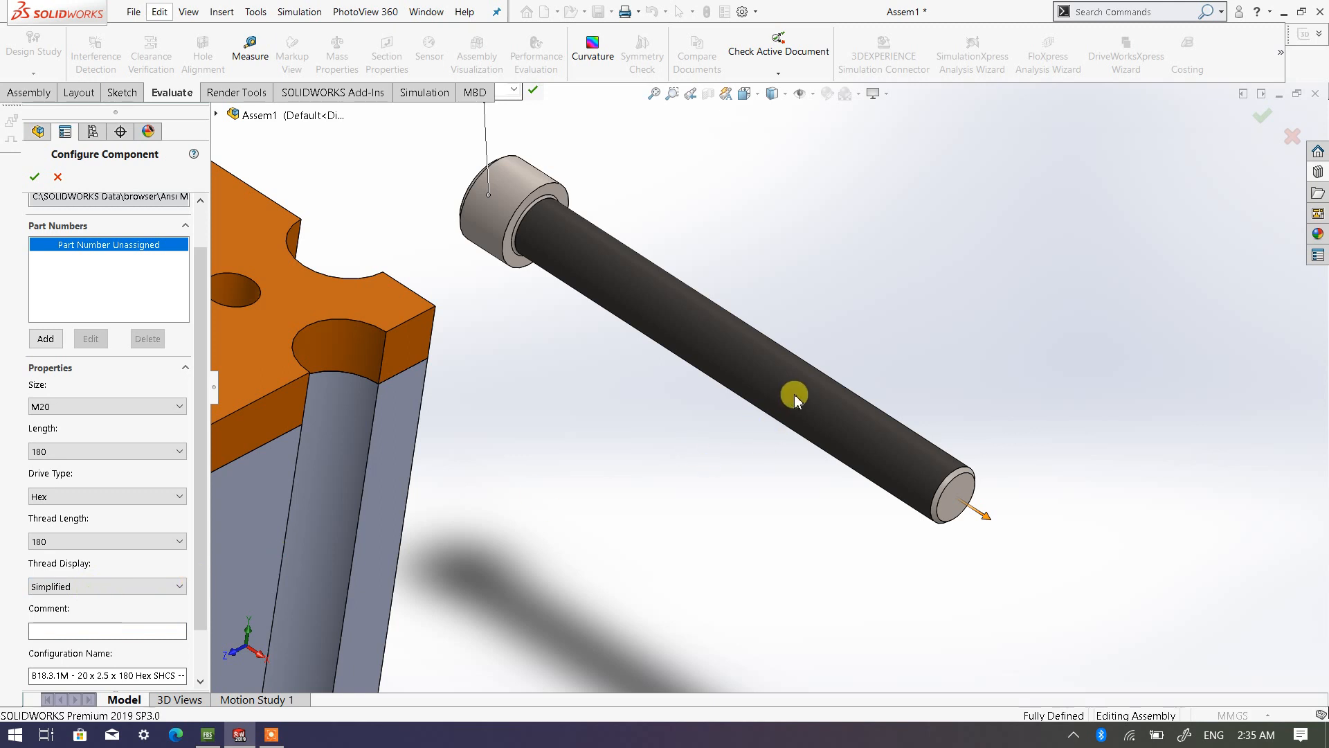
click(174, 588)
click(156, 616)
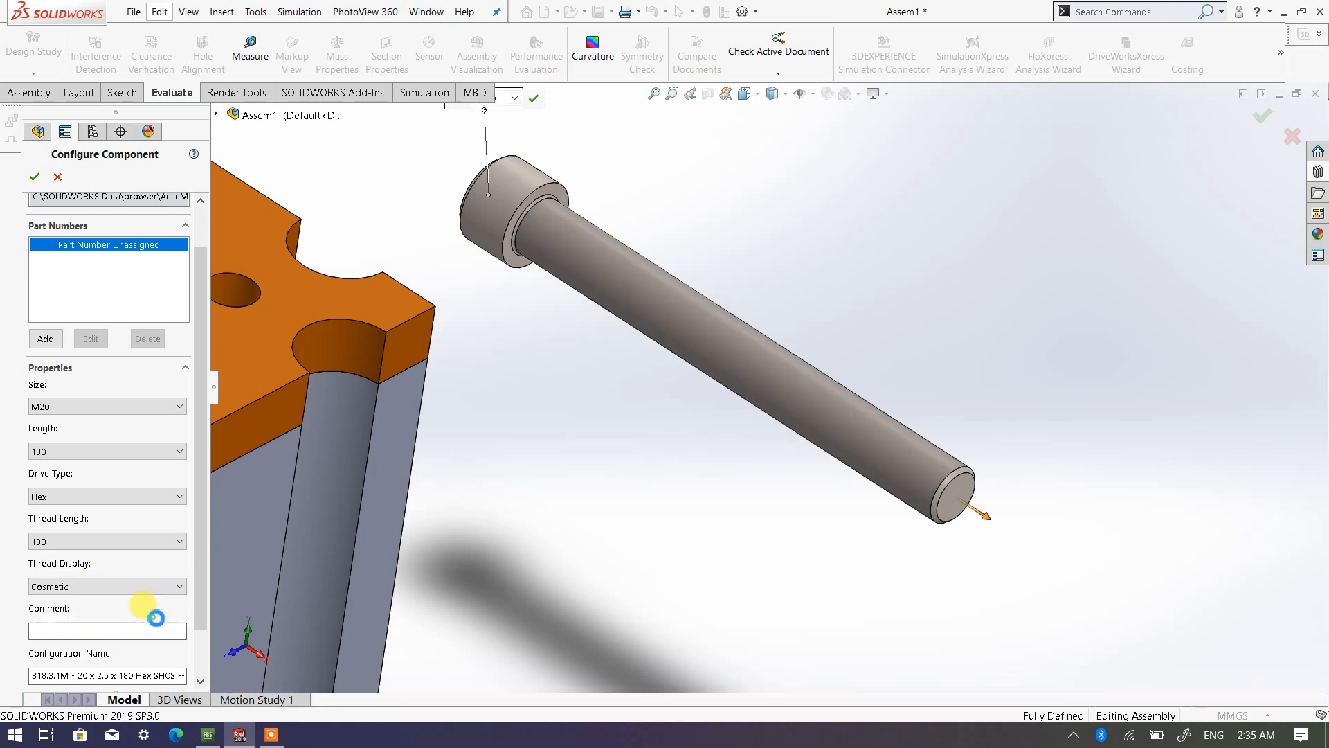
middle_drag(801, 406, 753, 516)
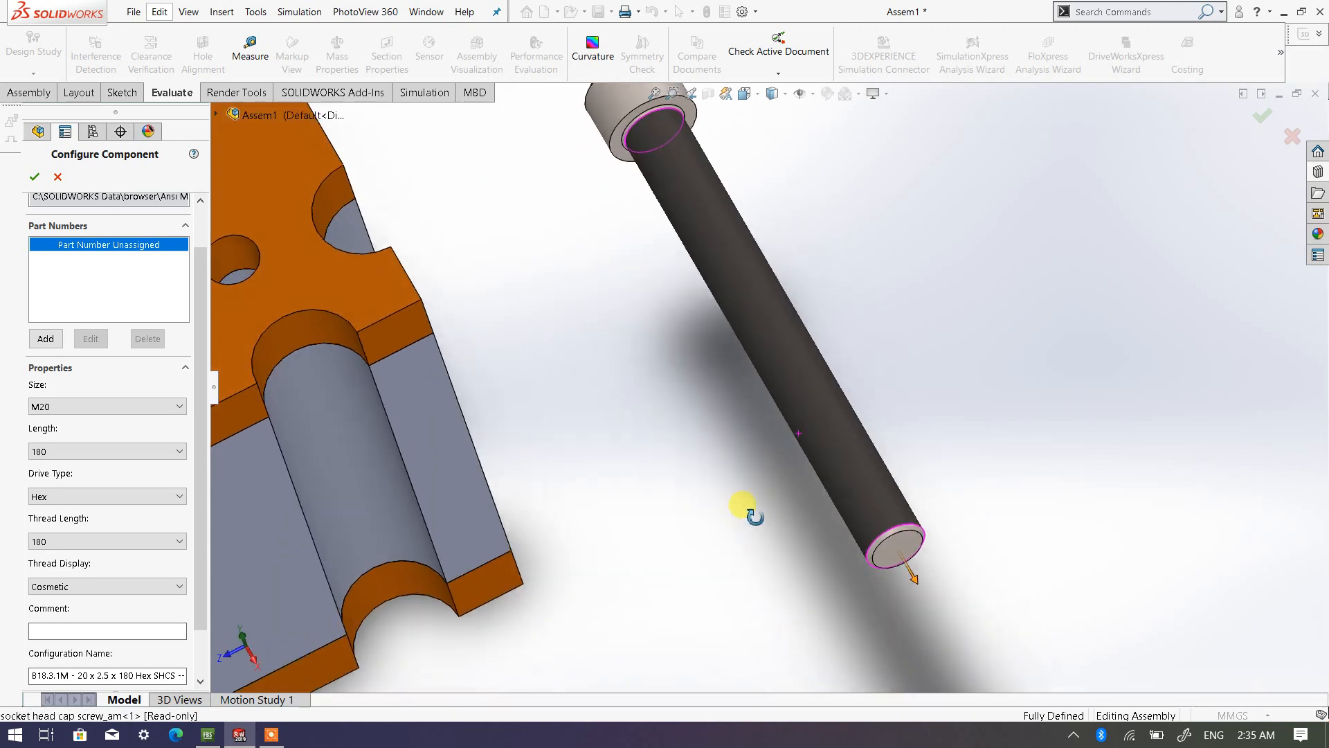
scroll(871, 501, down, 6)
scroll(684, 508, up, 4)
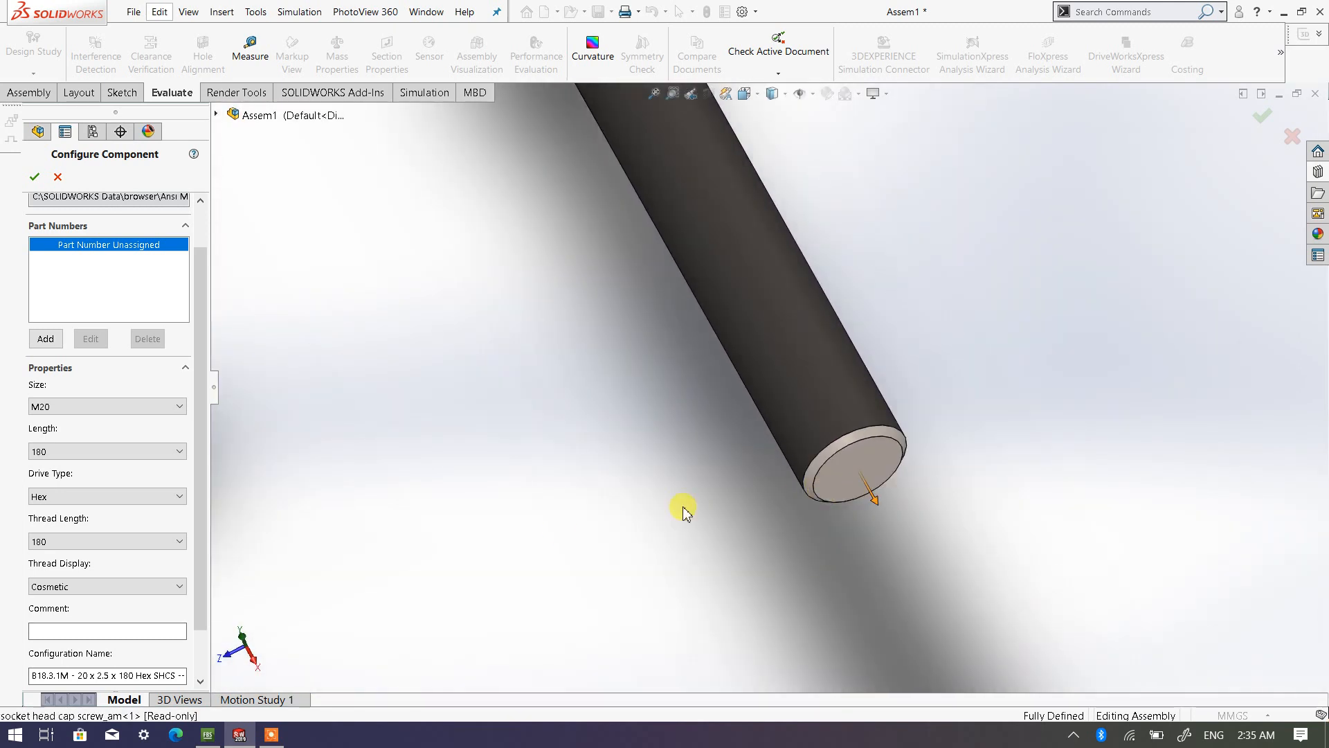
Step: Set the screw's thread display to Schematic and accept the component configuration
click(135, 587)
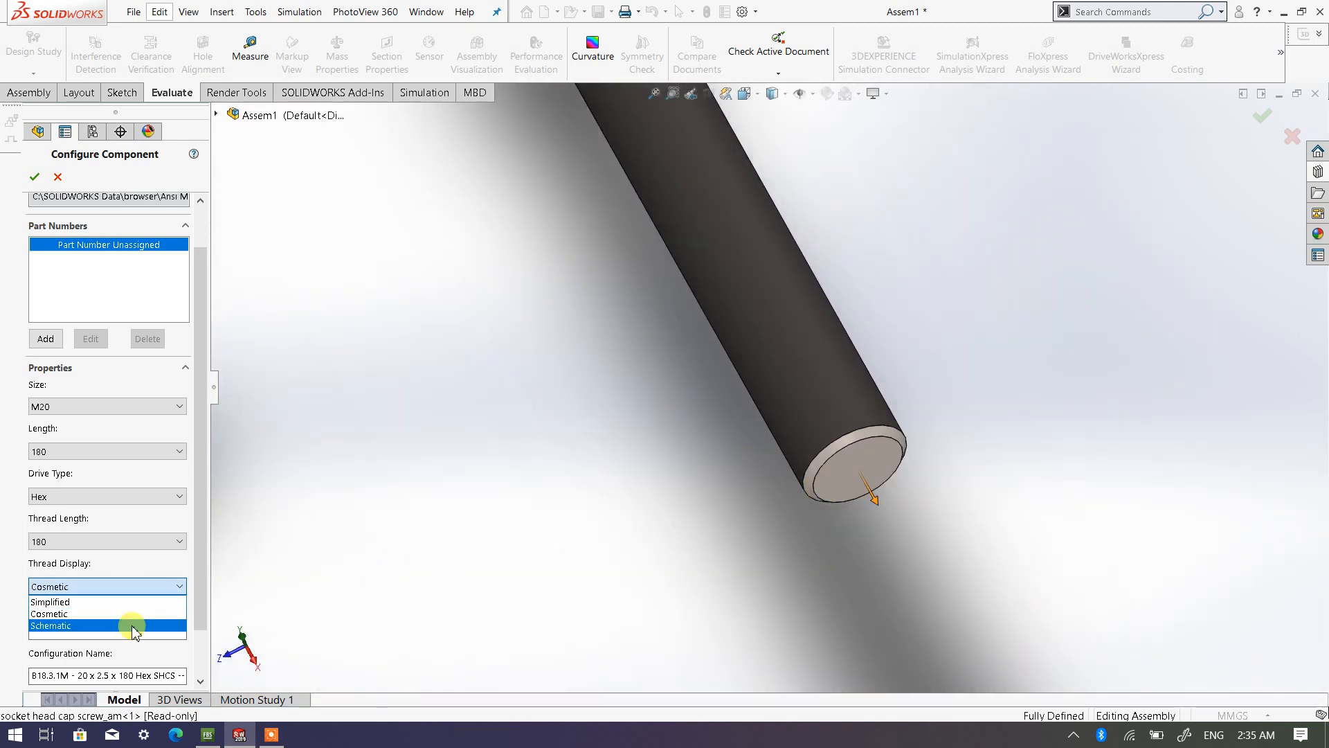
click(133, 627)
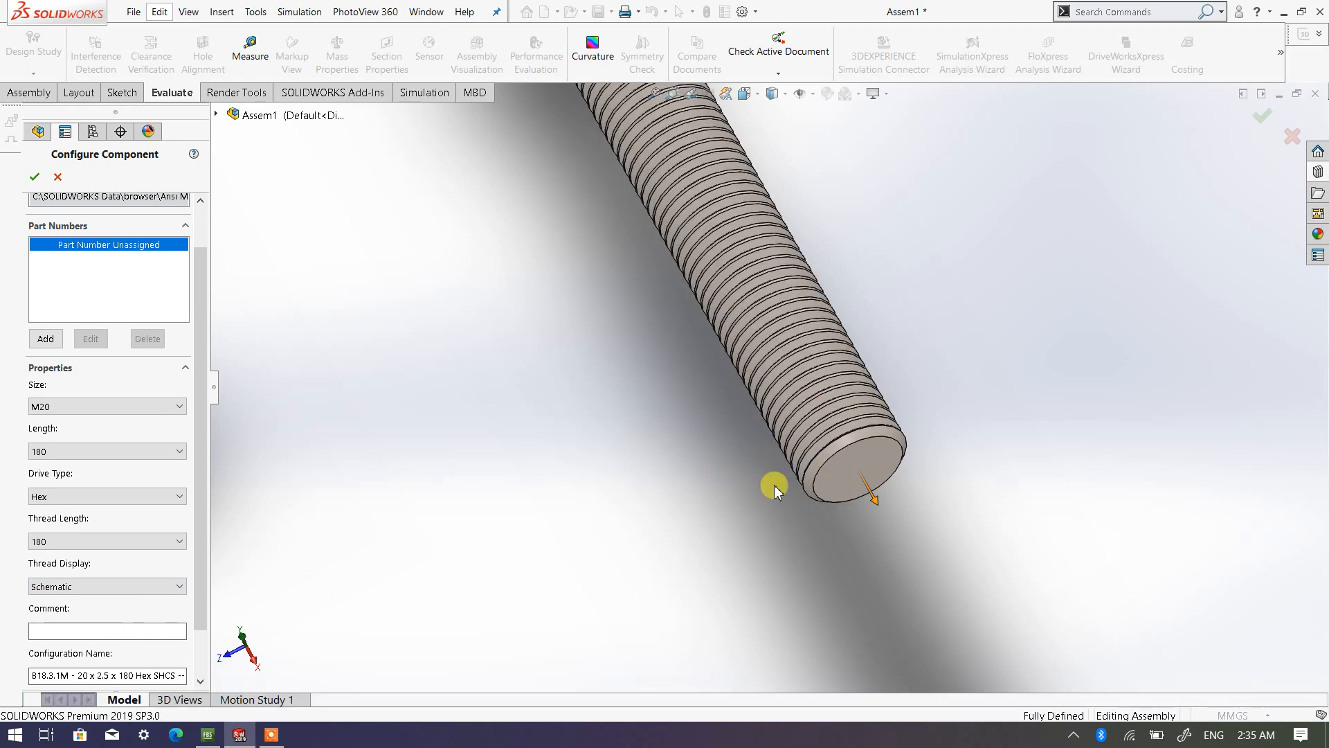
scroll(756, 436, up, 6)
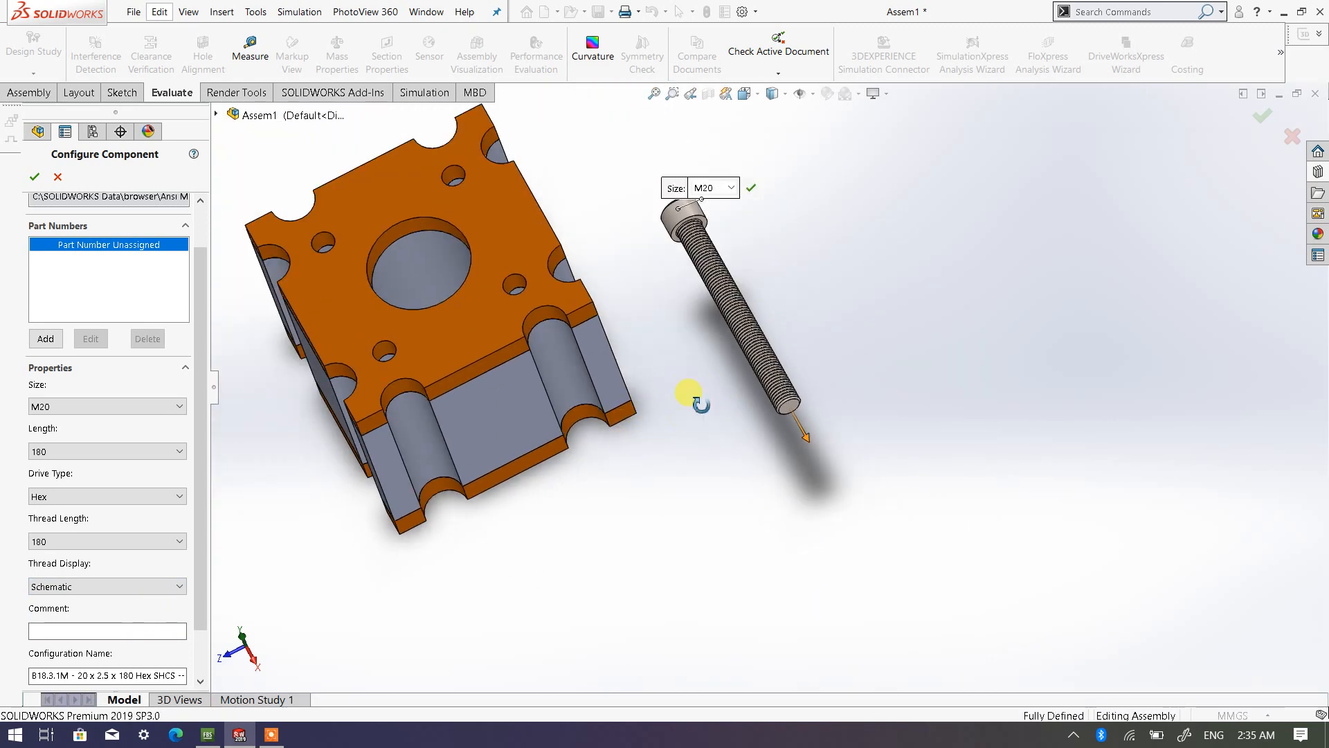
middle_drag(696, 400, 729, 381)
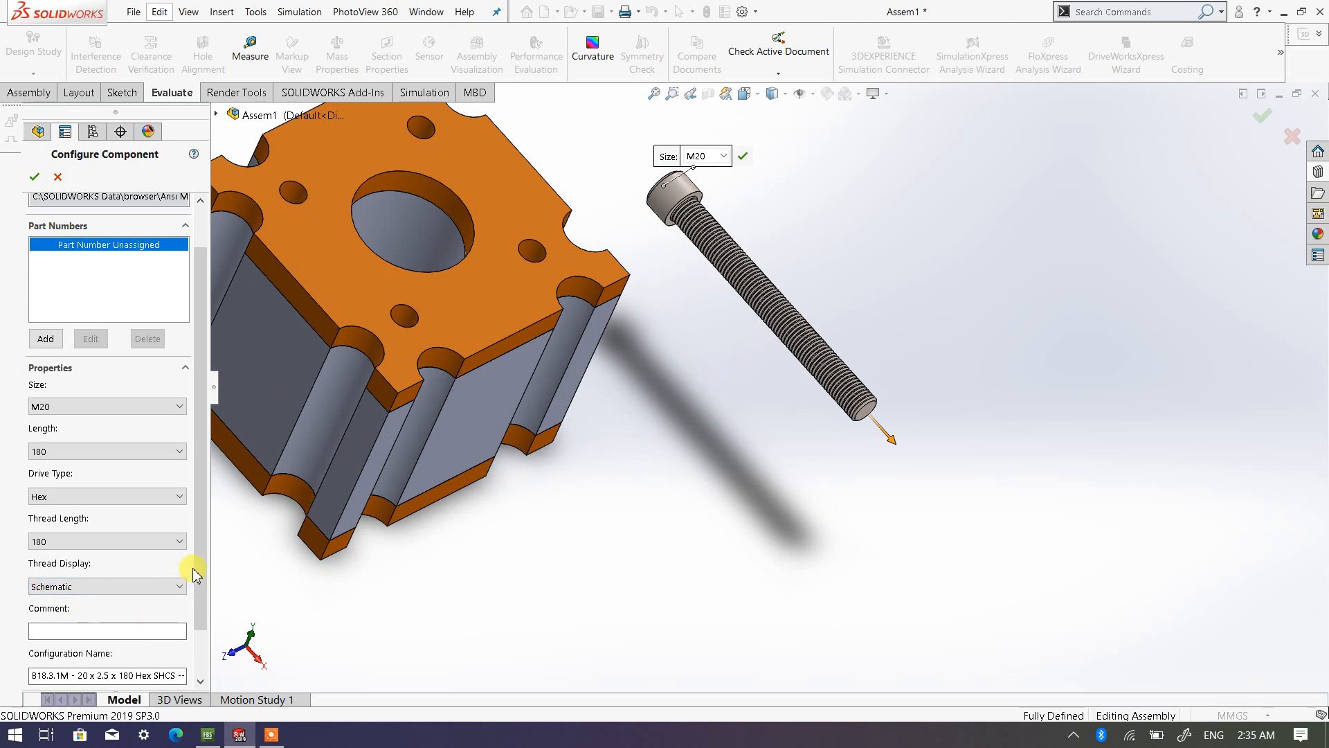
scroll(196, 580, down, 3)
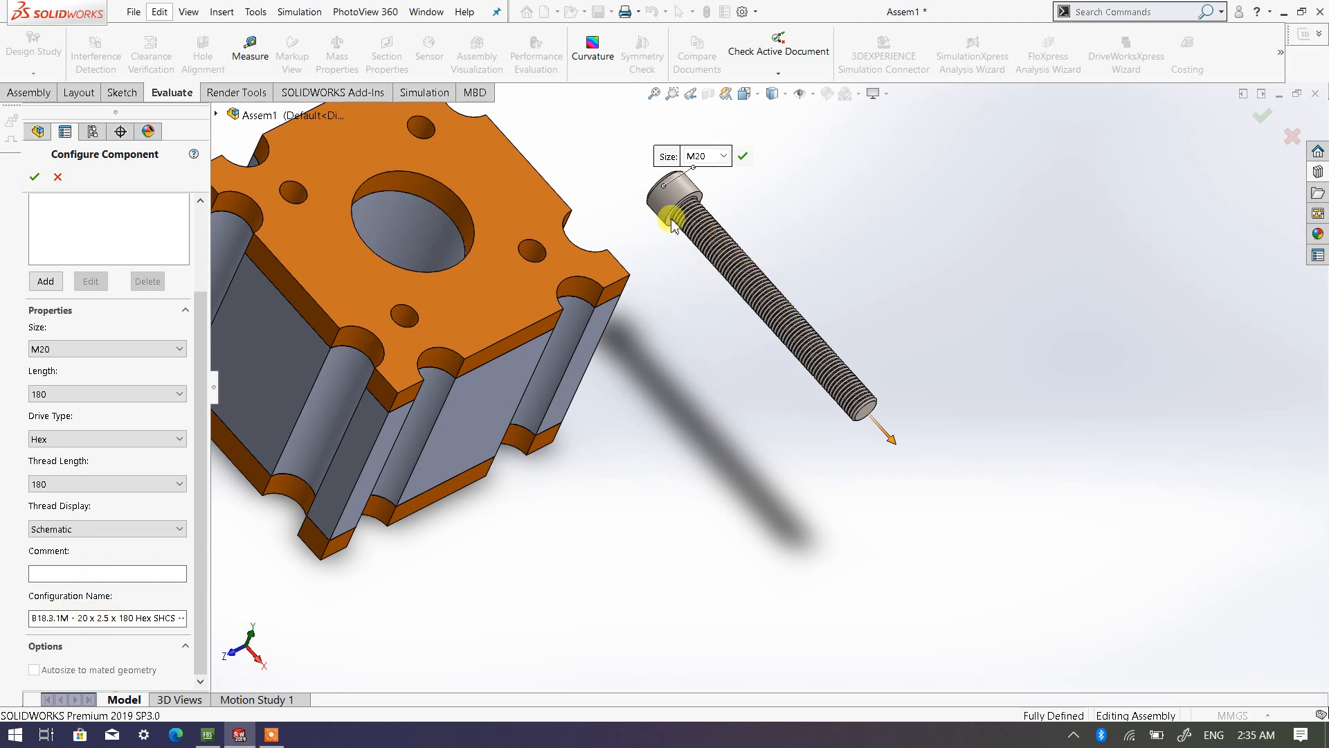
scroll(711, 267, up, 3)
scroll(704, 356, down, 2)
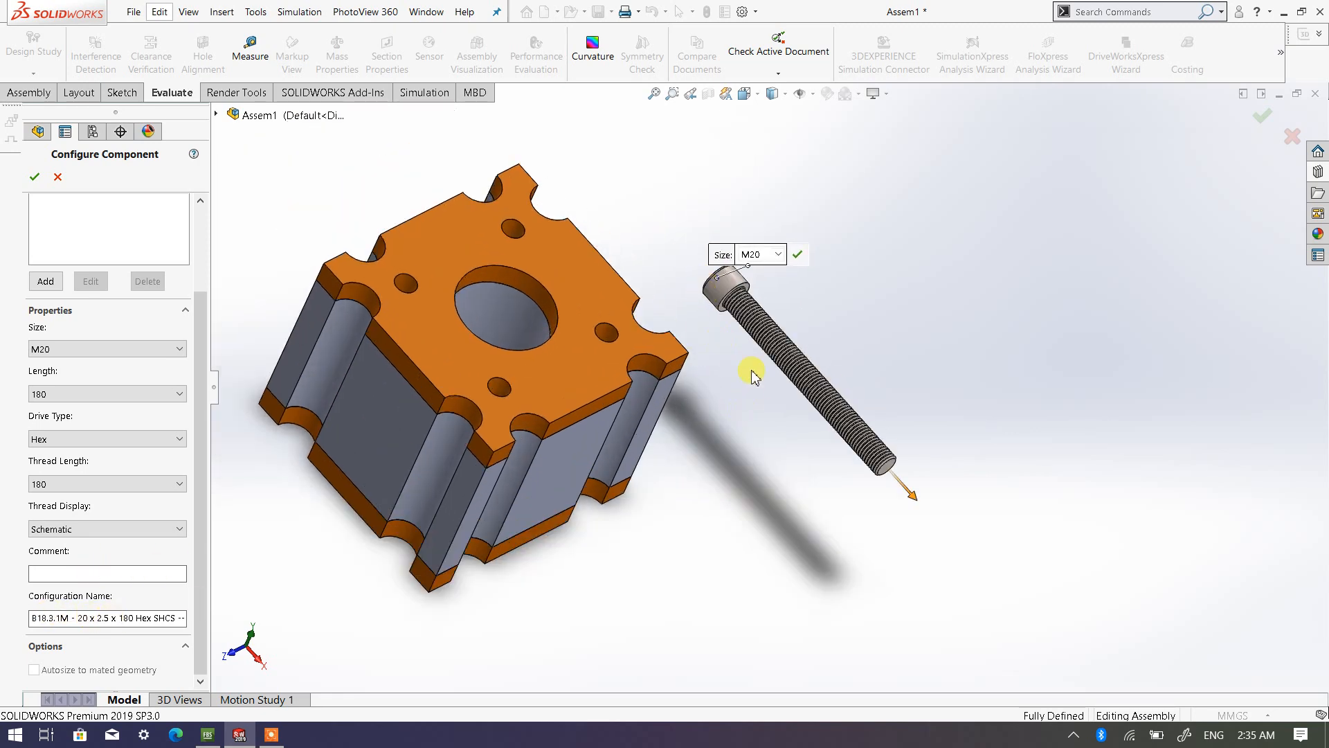
click(34, 176)
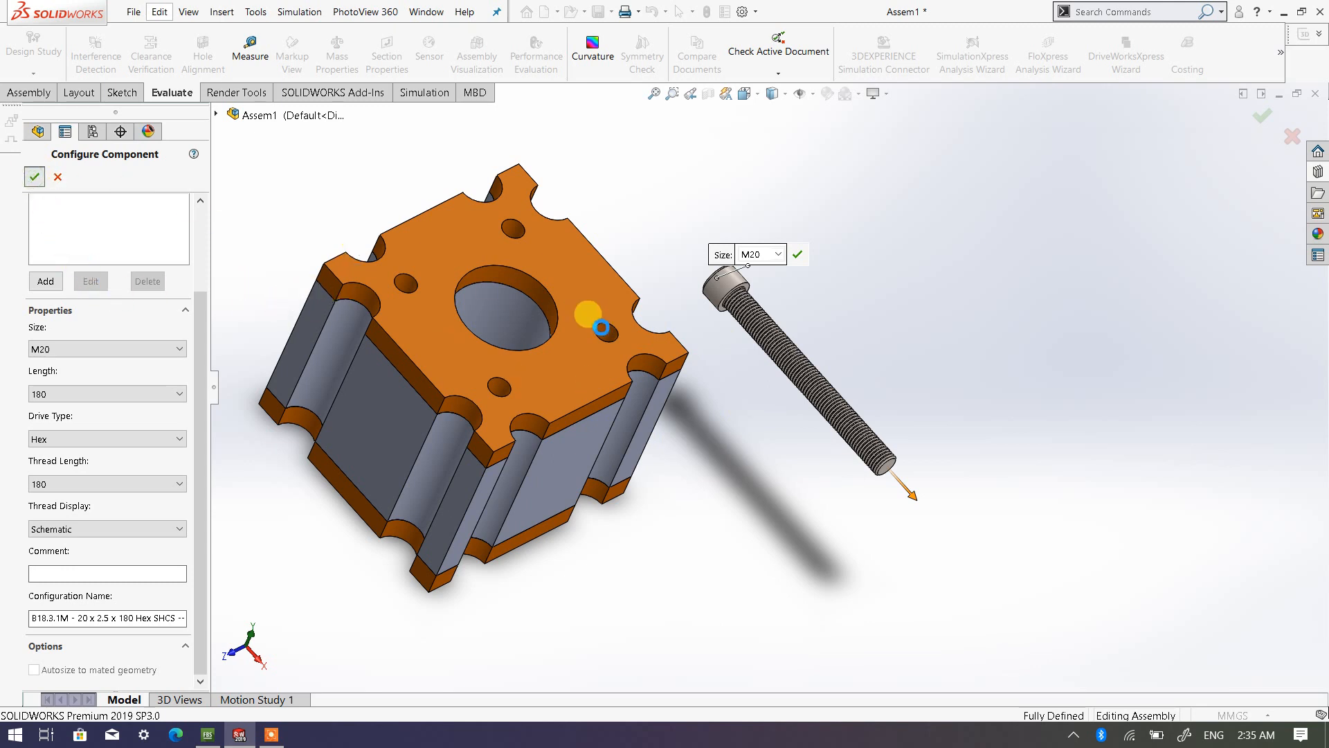
Step: Place three more copies of the socket head cap screw in free space around the valve and finish inserting
click(606, 333)
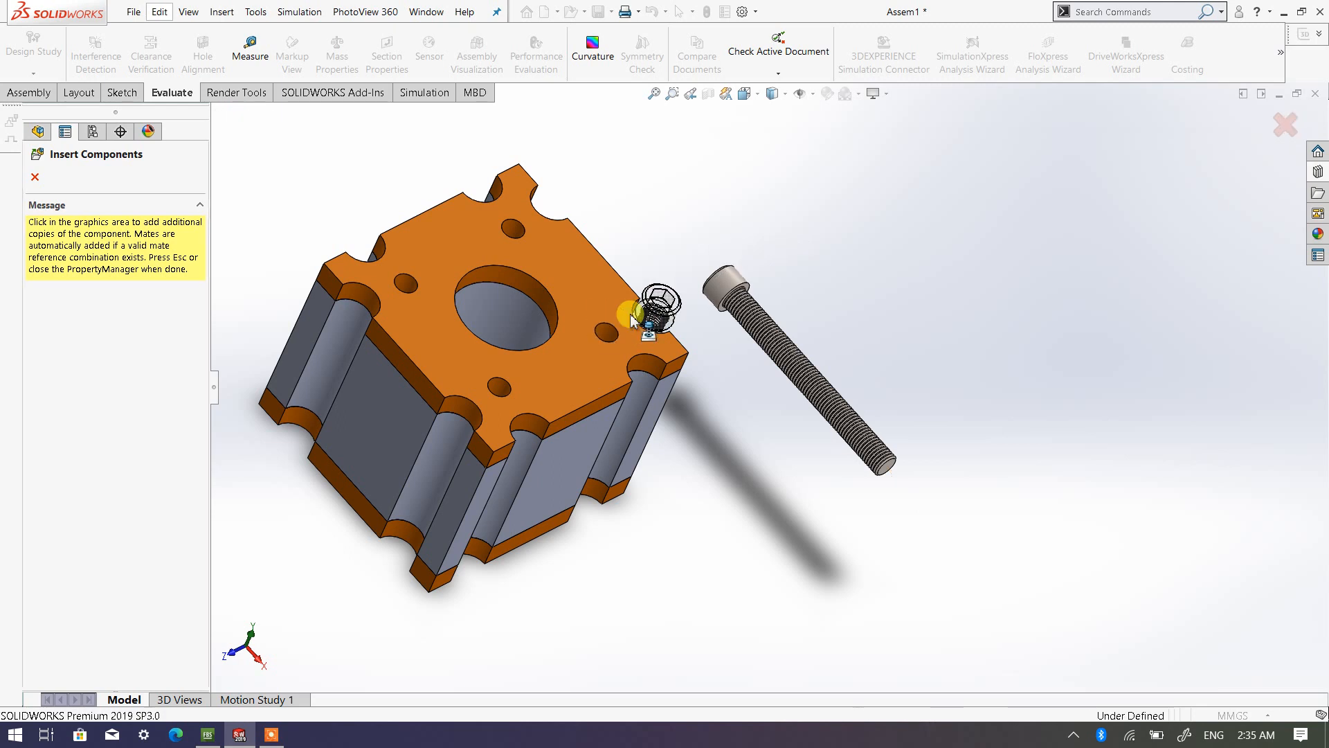
scroll(635, 315, up, 2)
scroll(635, 312, up, 2)
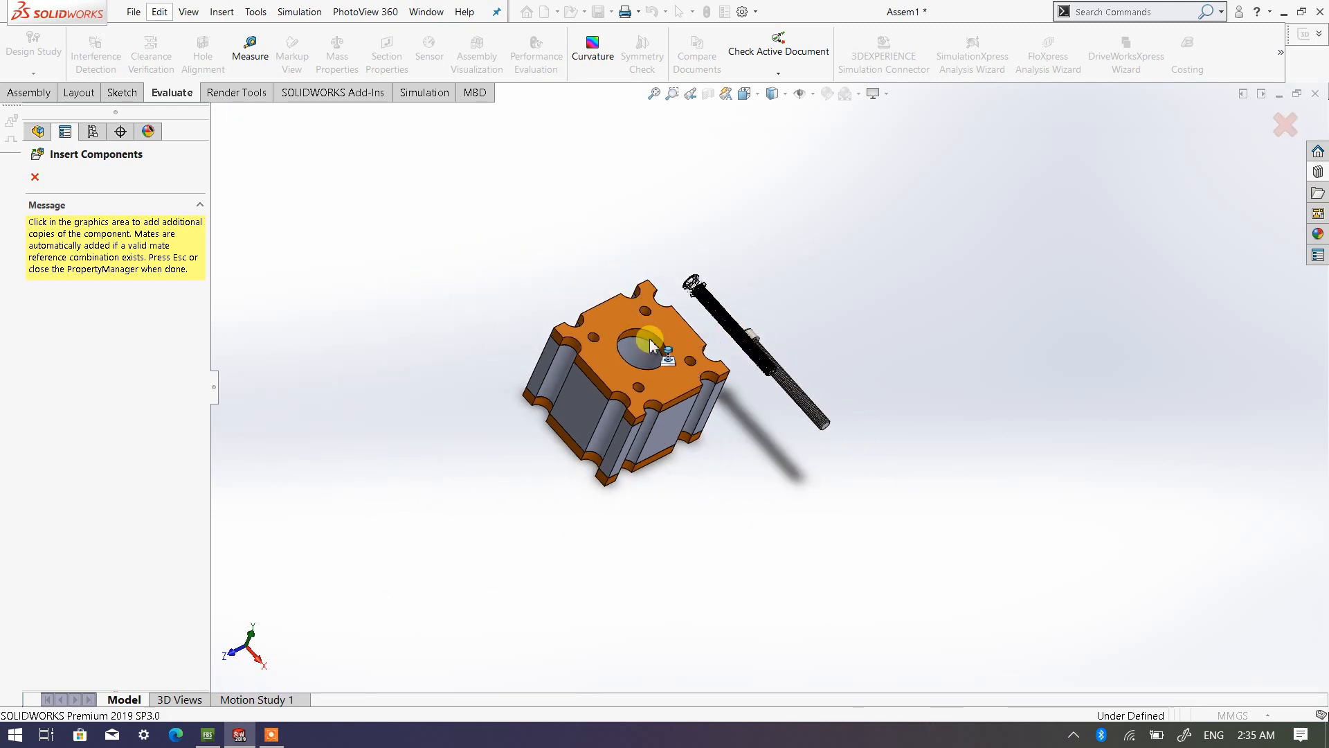
scroll(650, 341, down, 1)
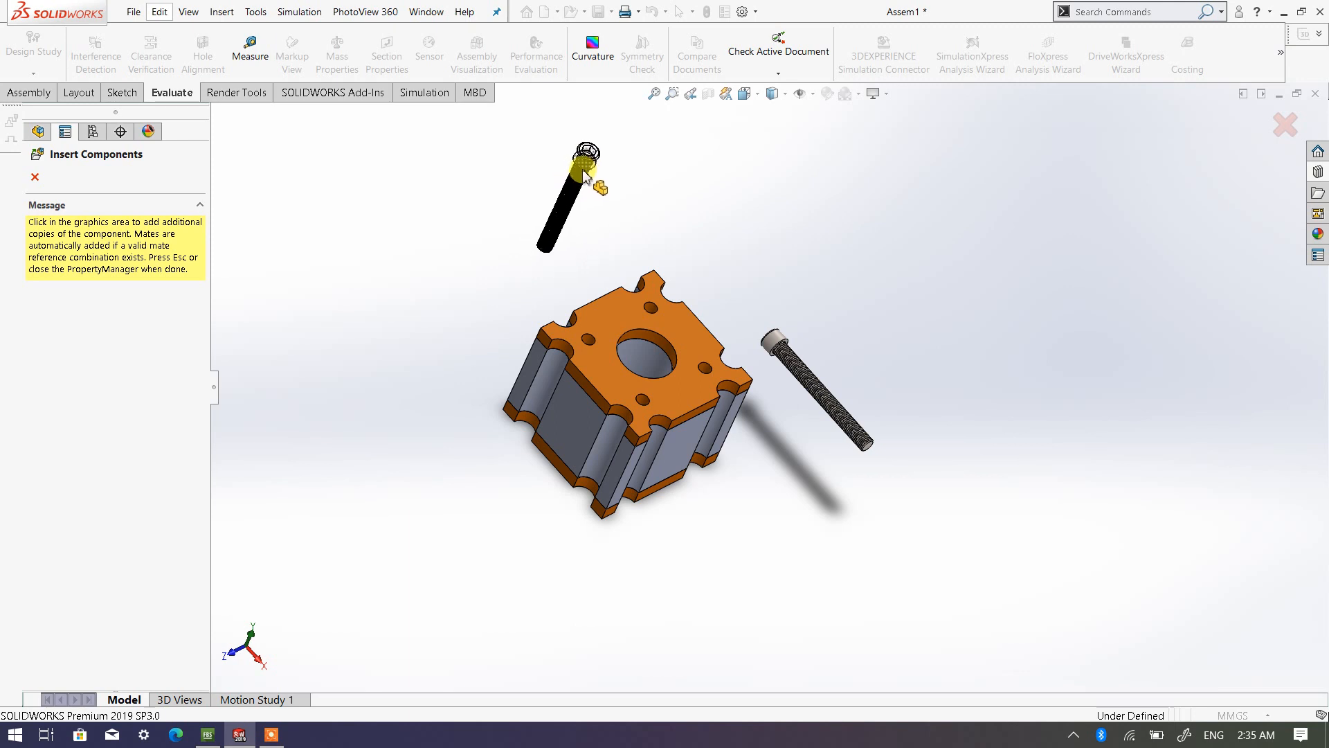
click(585, 175)
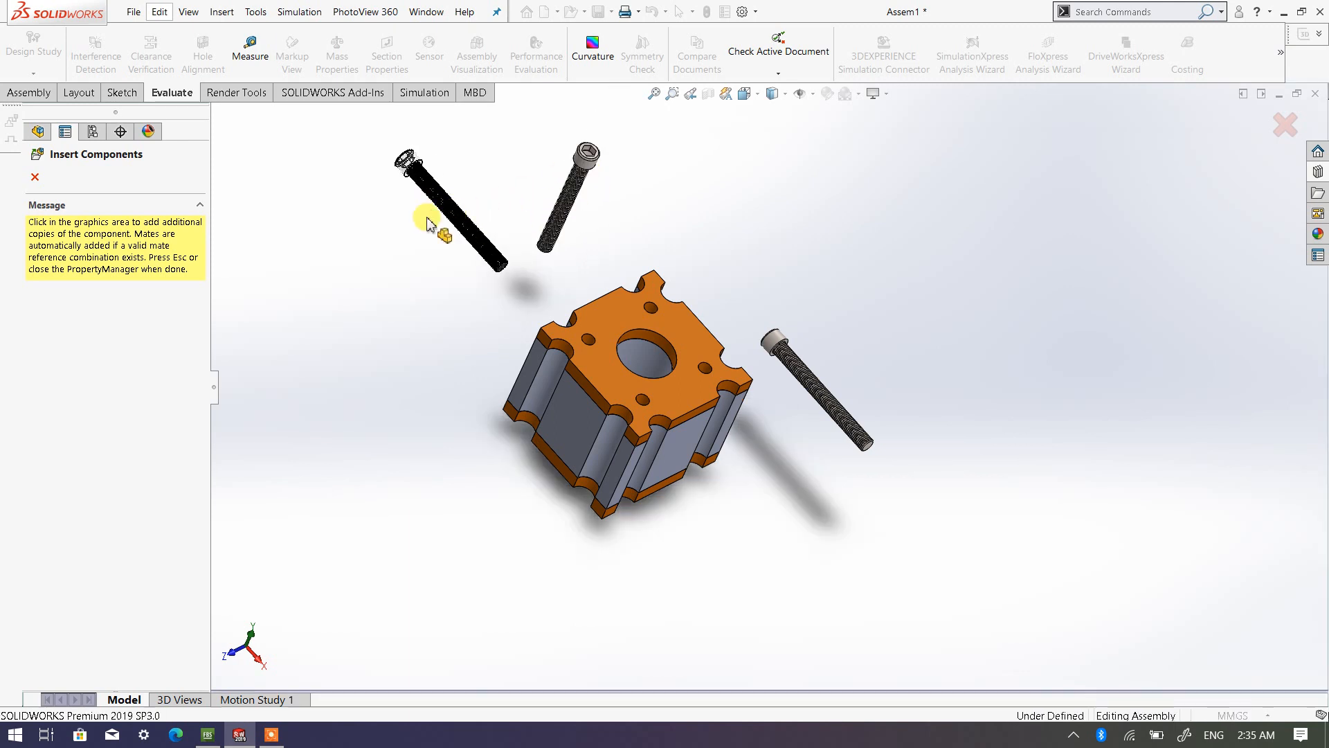
click(397, 219)
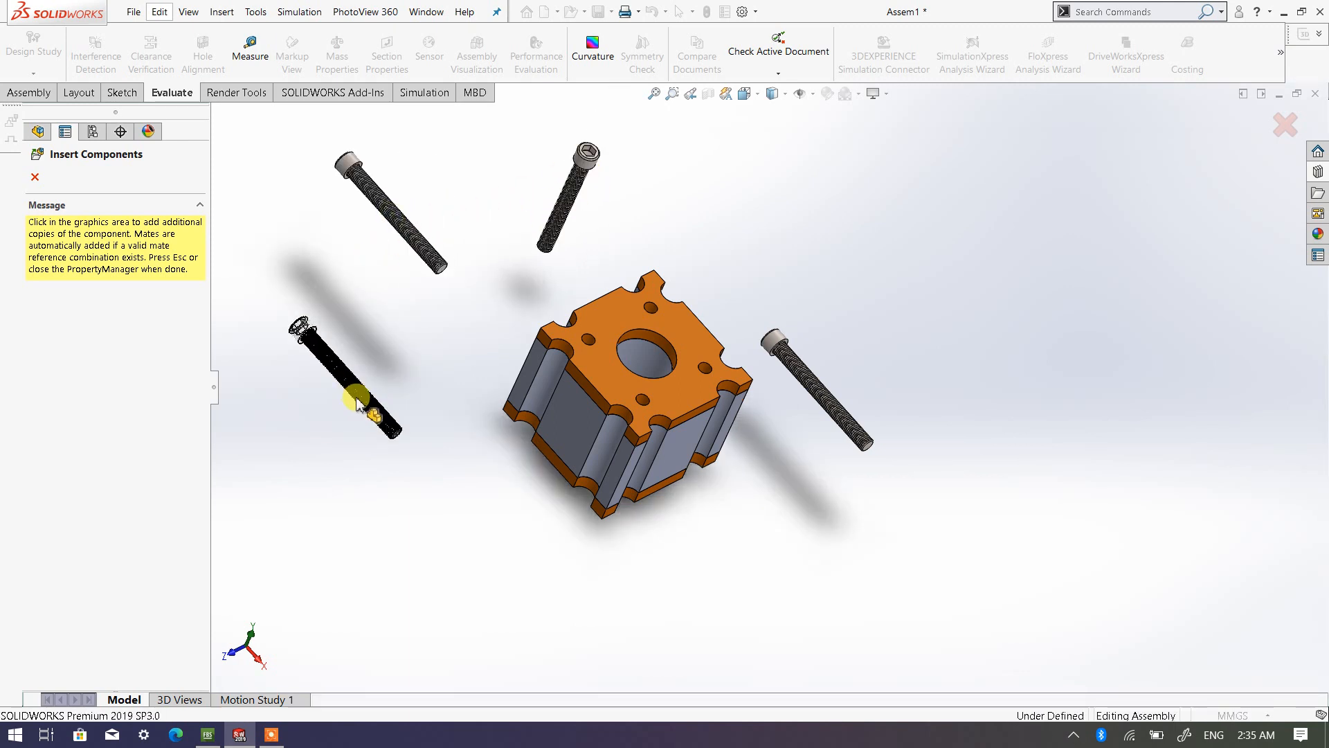
click(361, 416)
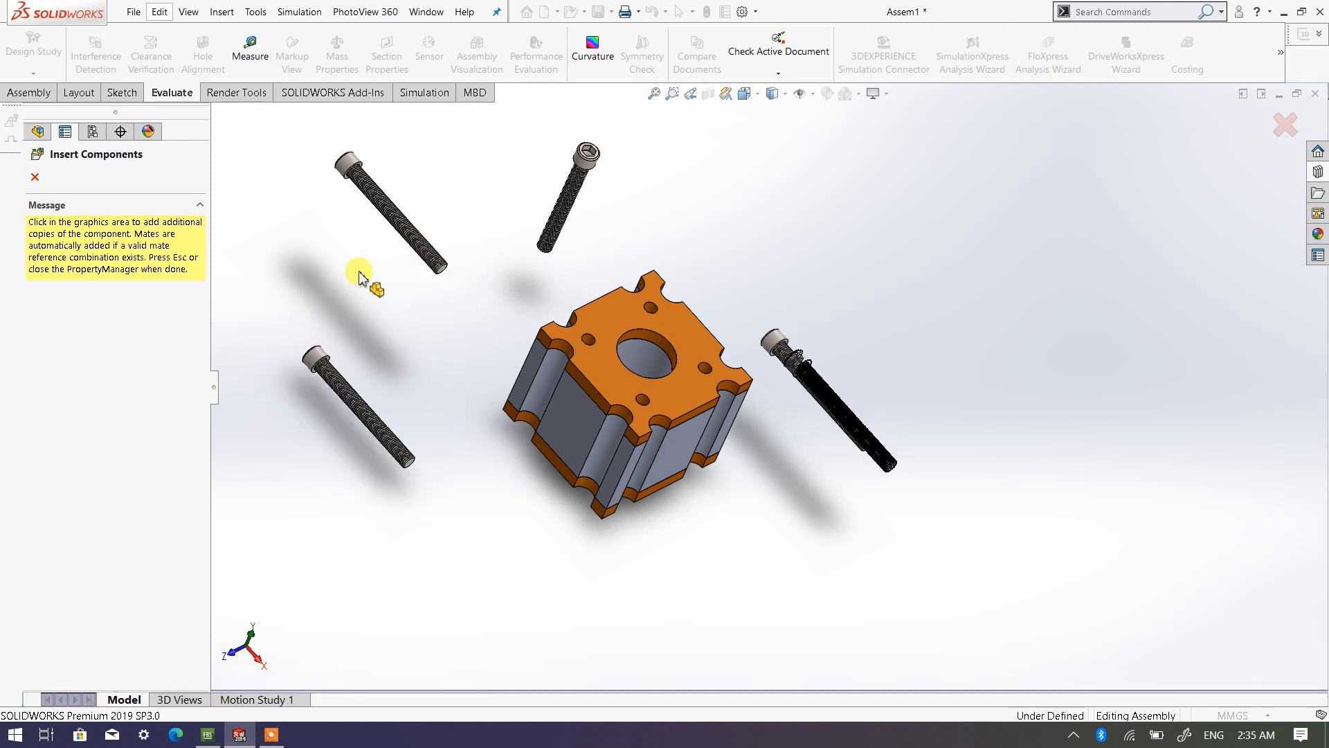
click(34, 177)
scroll(798, 447, up, 2)
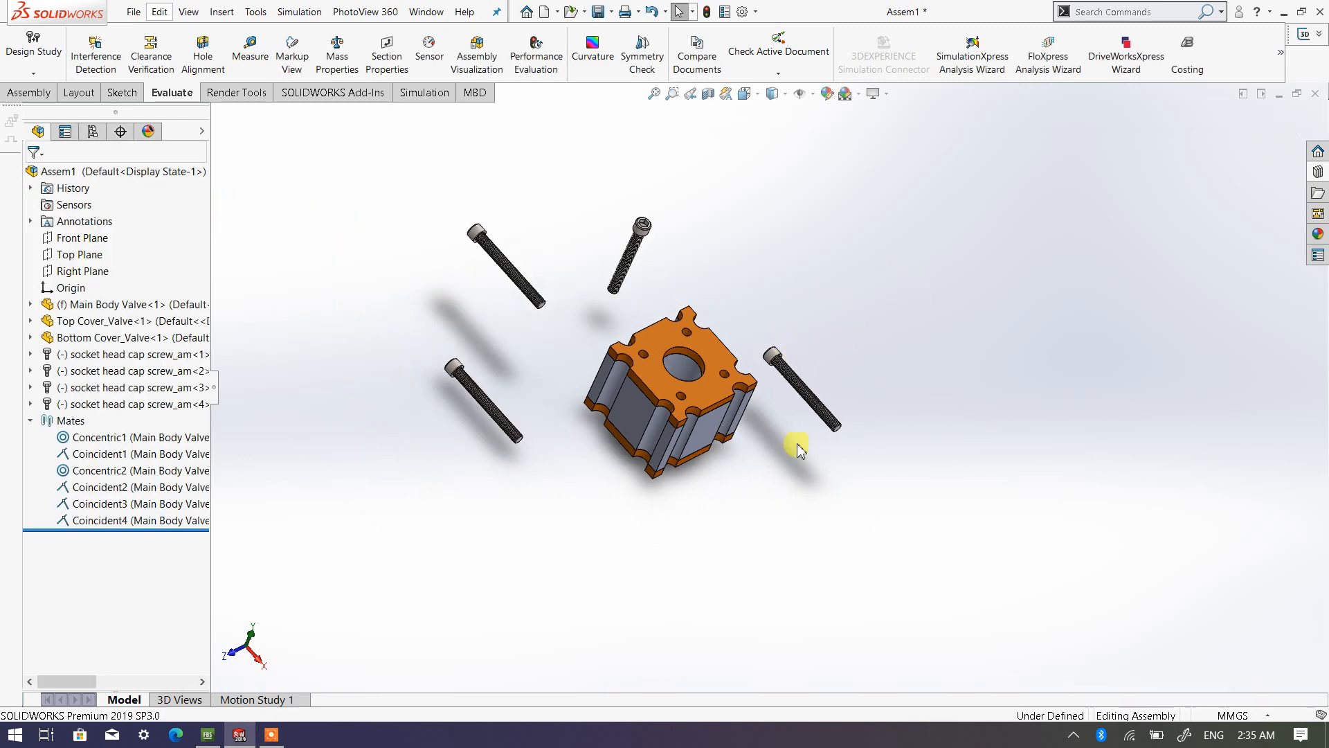
Step: Browse the Toolbox's ANSI Metric nuts in the Design Library and open the Hex Nuts category
mouse_move(798, 446)
middle_down()
mouse_move(777, 356)
mouse_move(837, 367)
mouse_move(801, 422)
middle_up()
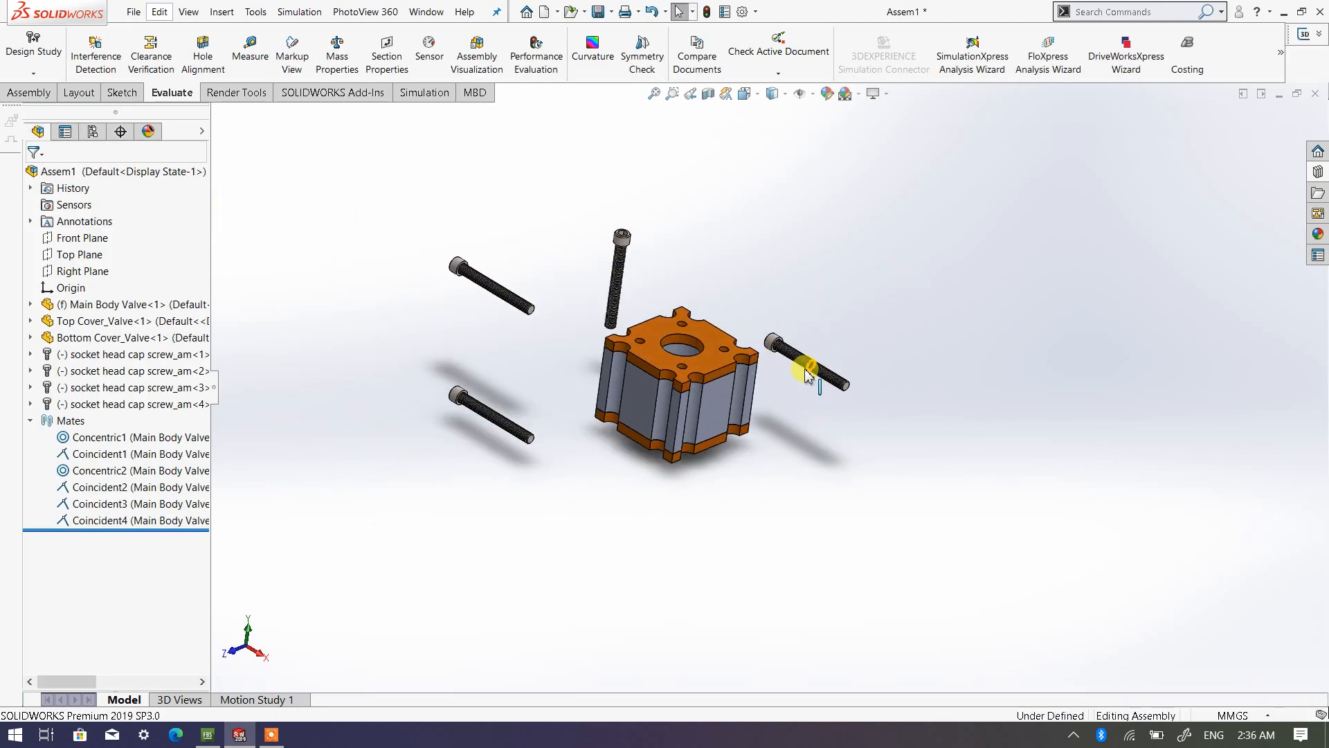
scroll(806, 374, down, 1)
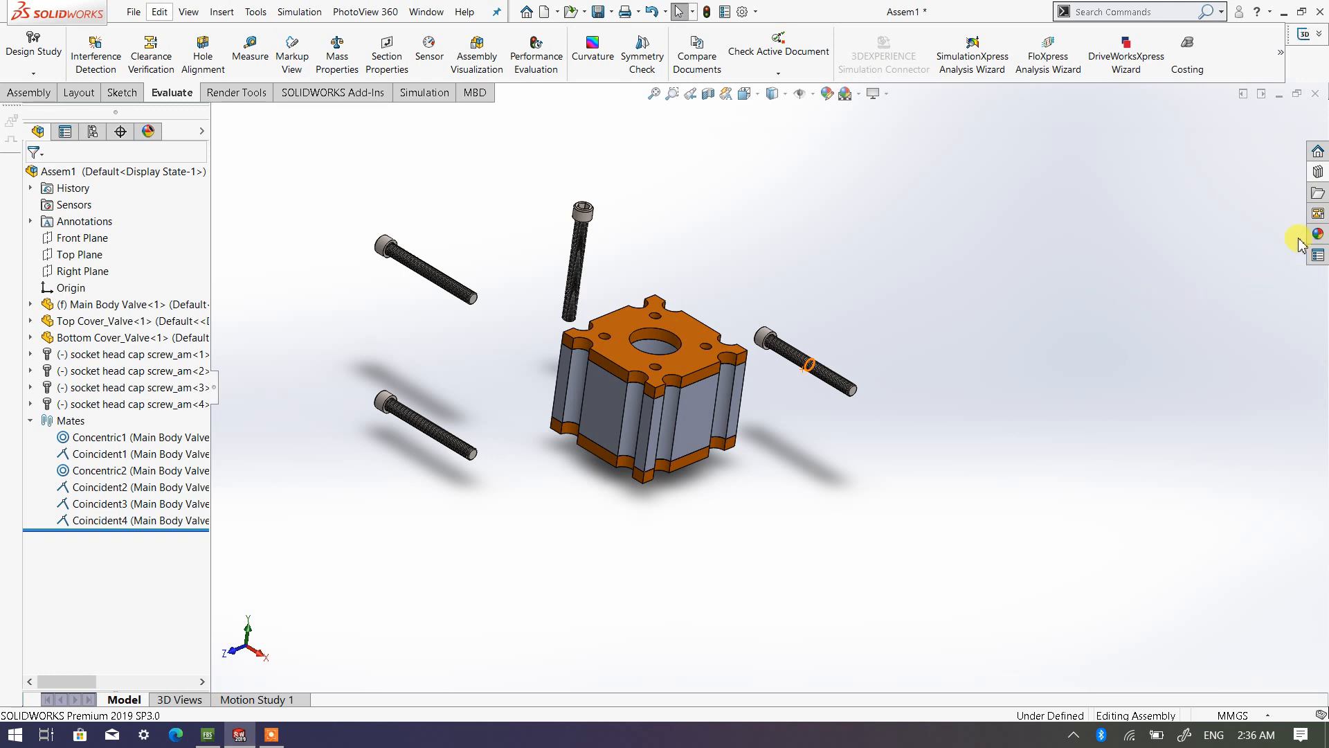
click(1318, 173)
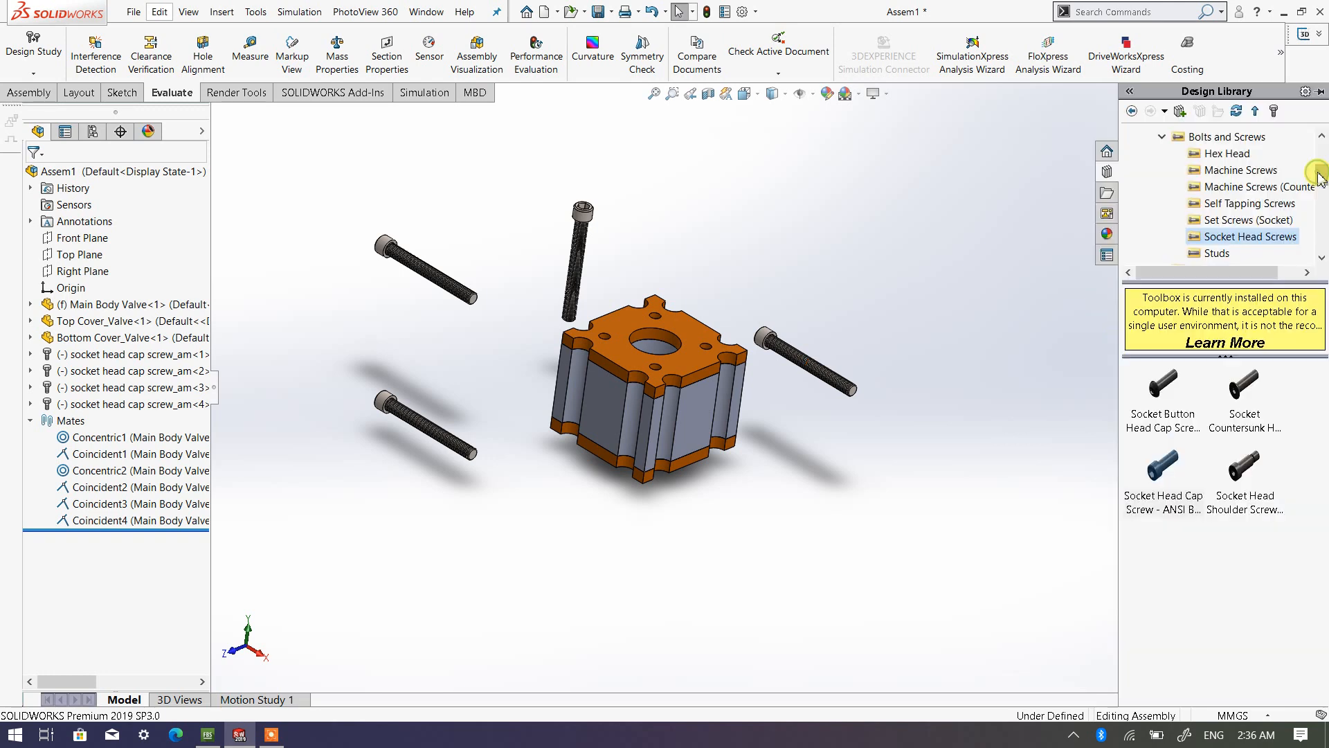
click(1133, 112)
click(1133, 112)
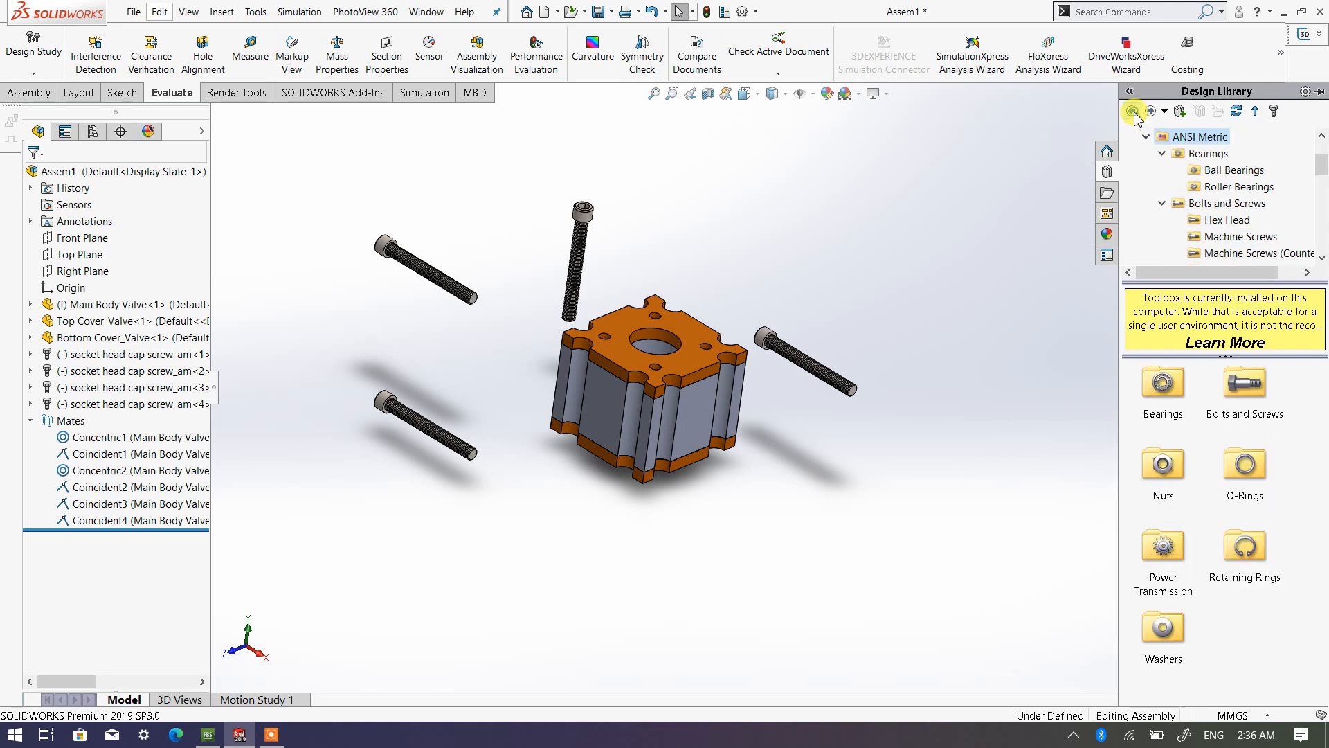
double_click(1163, 473)
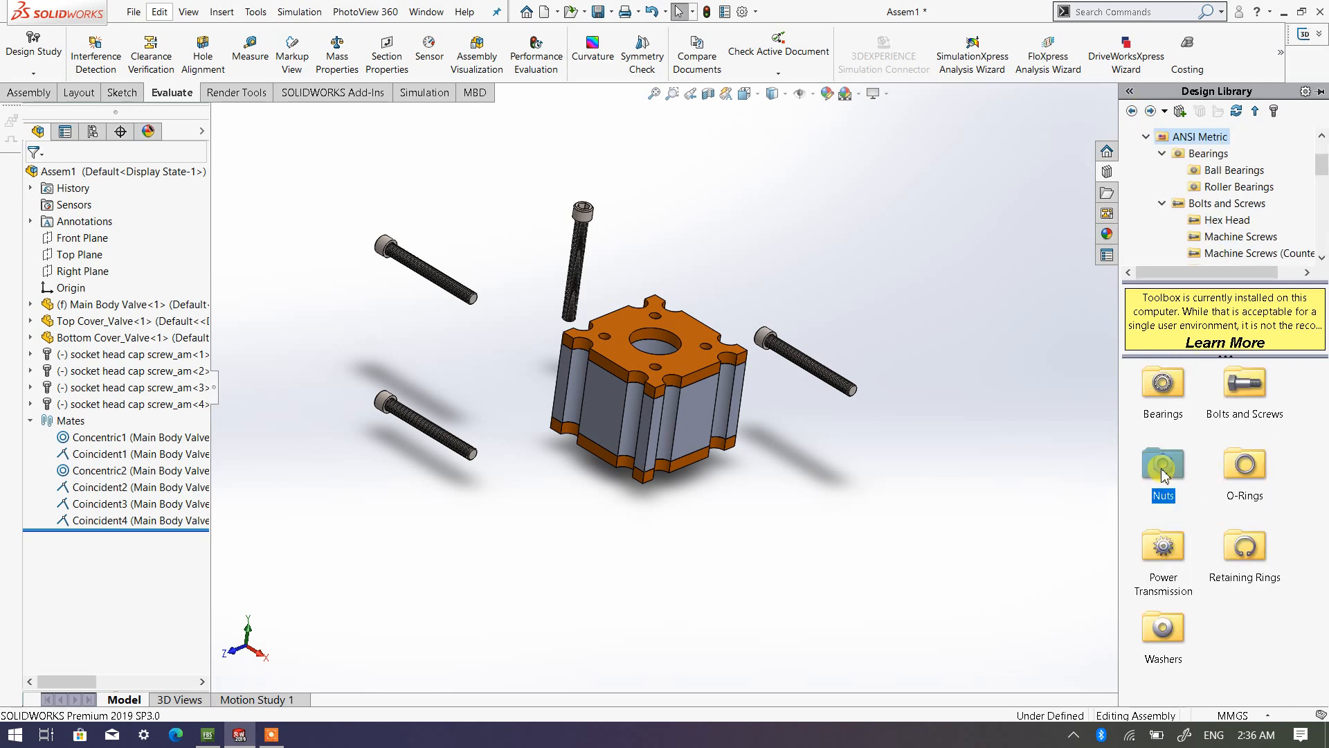
double_click(1164, 385)
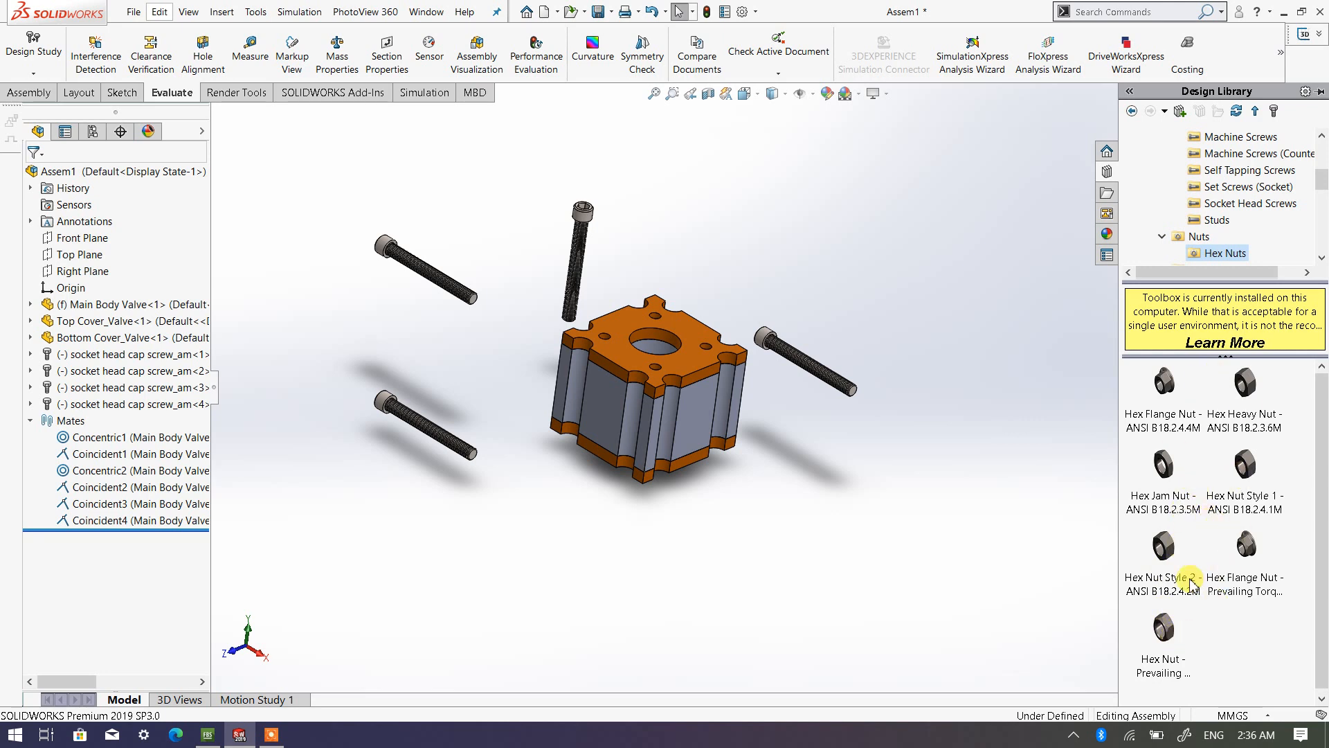
Step: Insert a Hex Jam Nut - ANSI B18.2.3.5M into free space beside the valve
mouse_move(1172, 558)
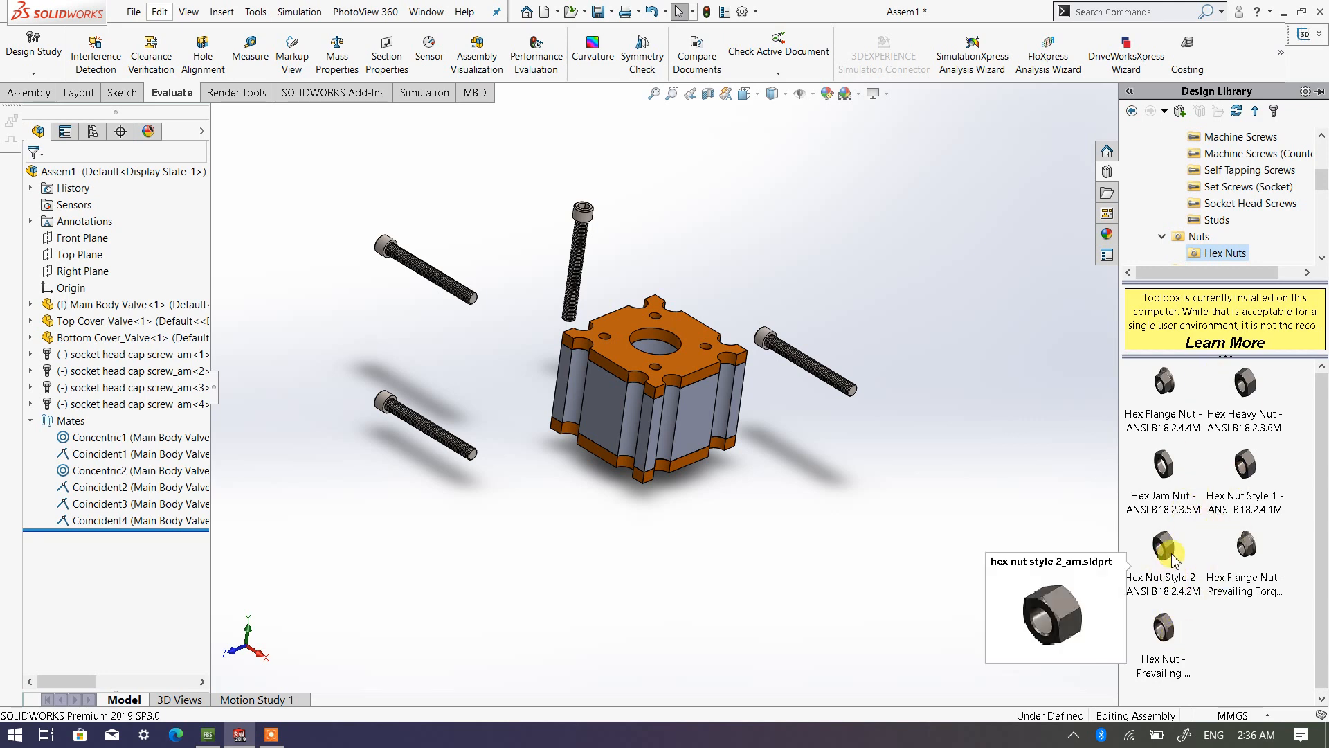
mouse_move(1177, 477)
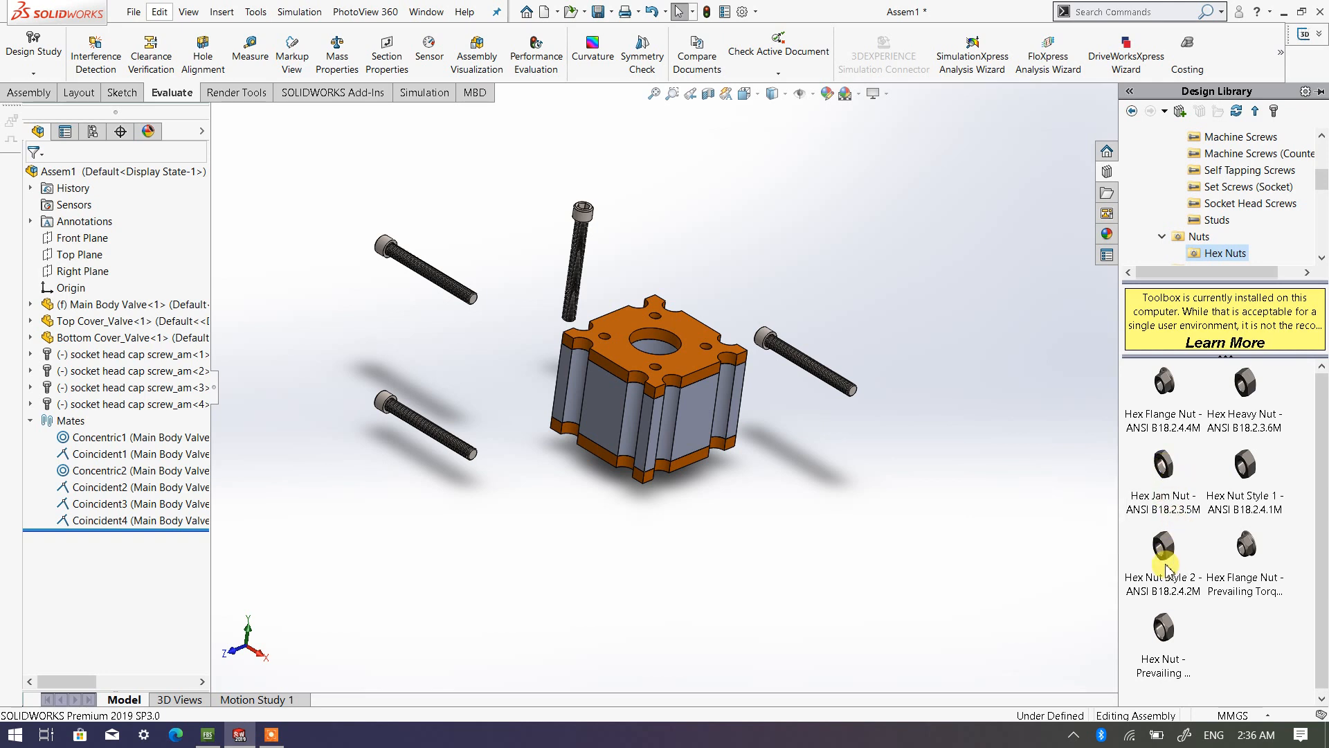
click(1173, 475)
drag(1173, 474, 839, 513)
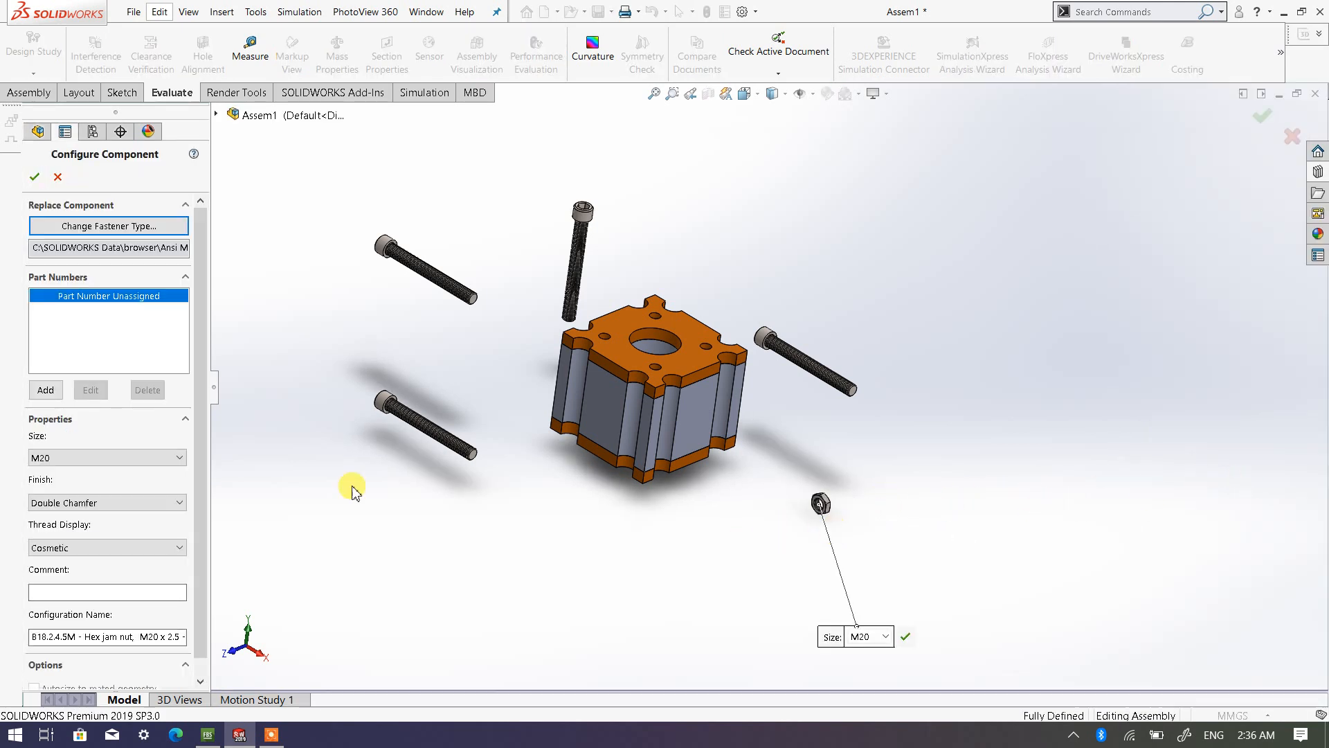
Step: Choose the Double Chamfer finish for the M20 hex jam nut and examine its faces and bore from both sides
click(142, 503)
click(139, 523)
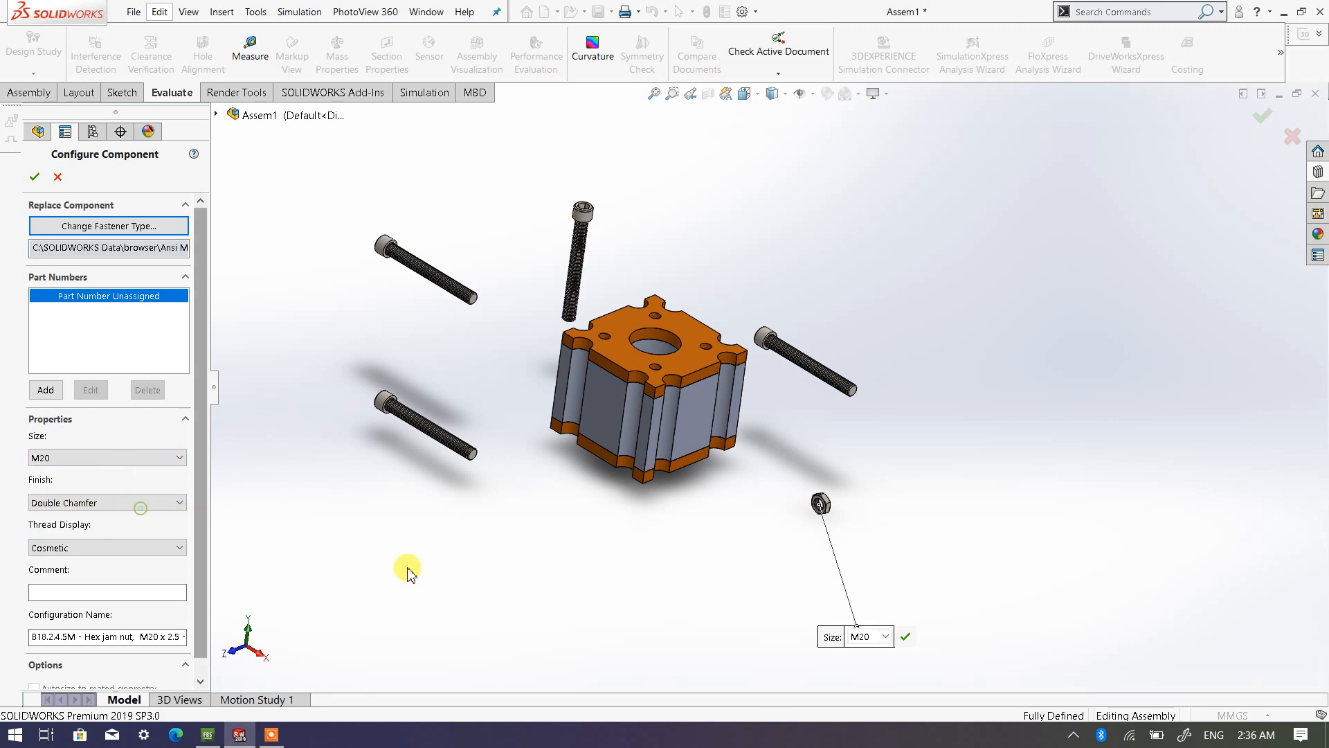
scroll(838, 543, down, 3)
scroll(768, 482, down, 3)
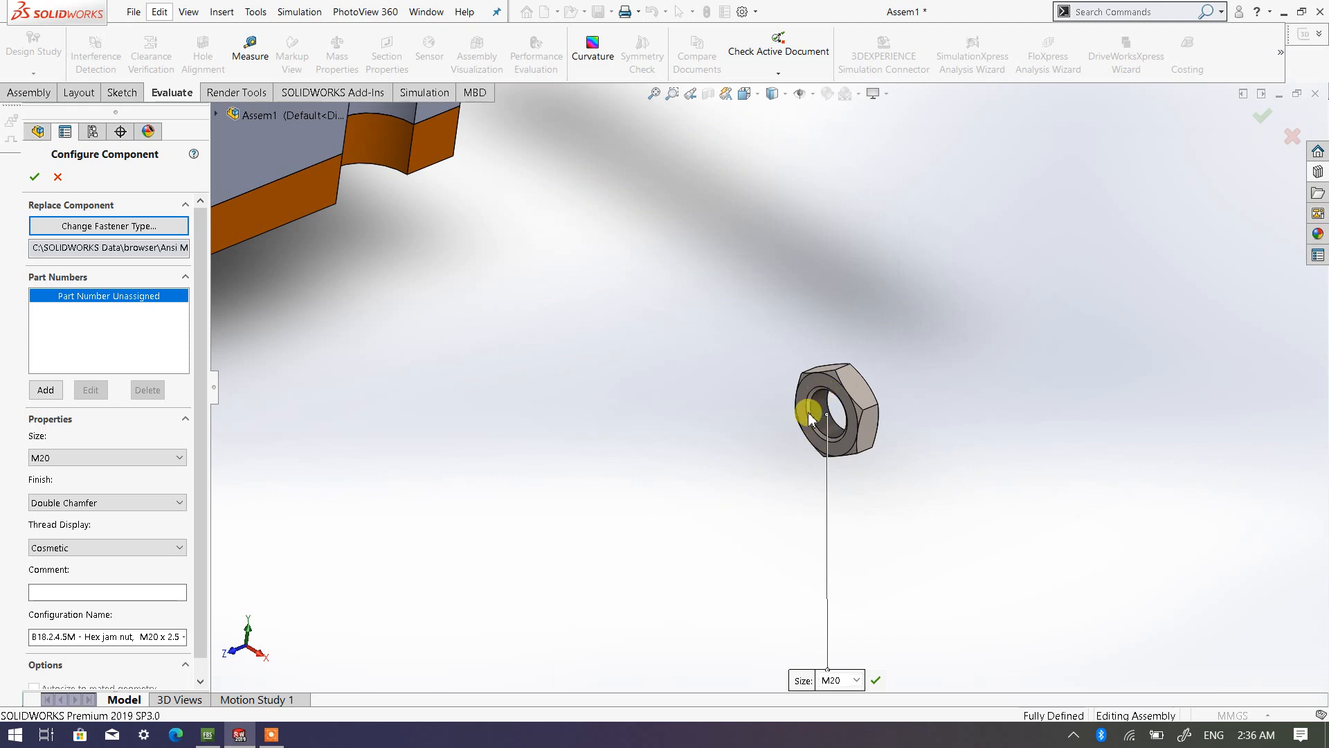
middle_drag(834, 424, 717, 450)
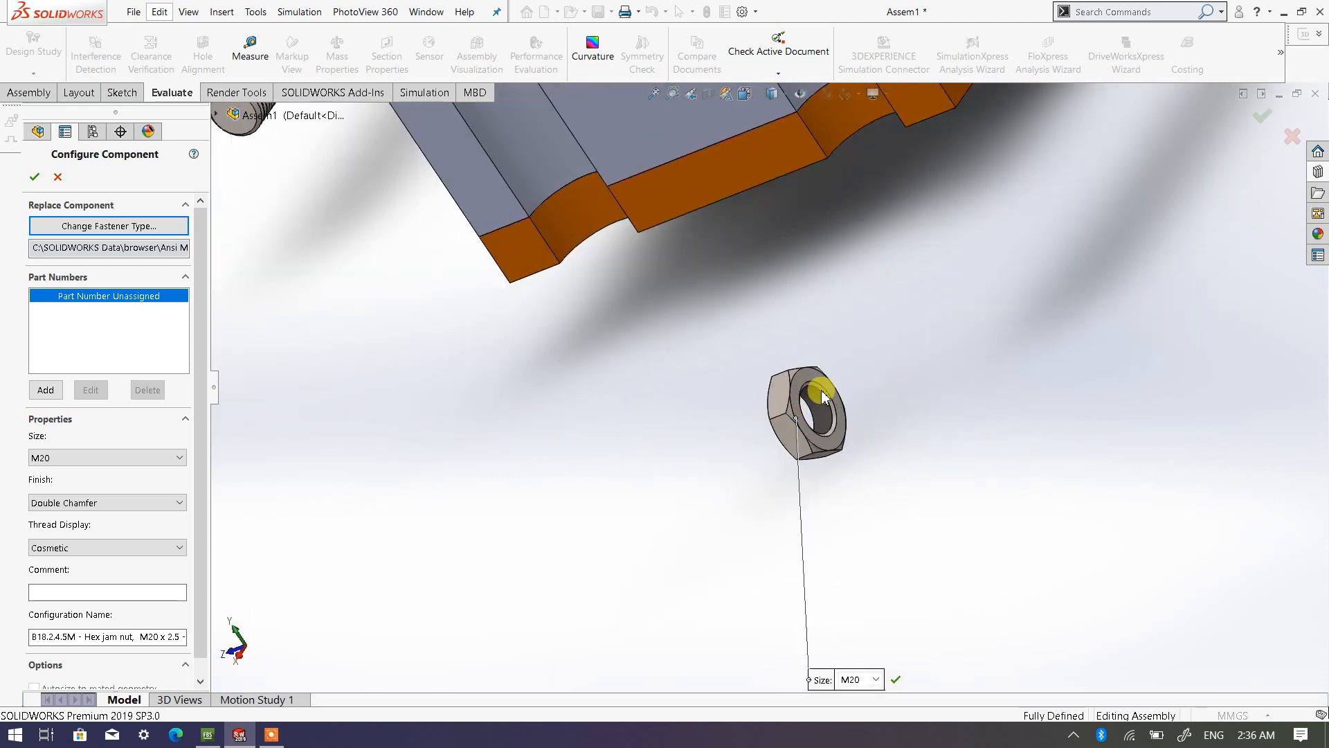
middle_drag(591, 478, 889, 495)
middle_drag(1061, 423, 816, 489)
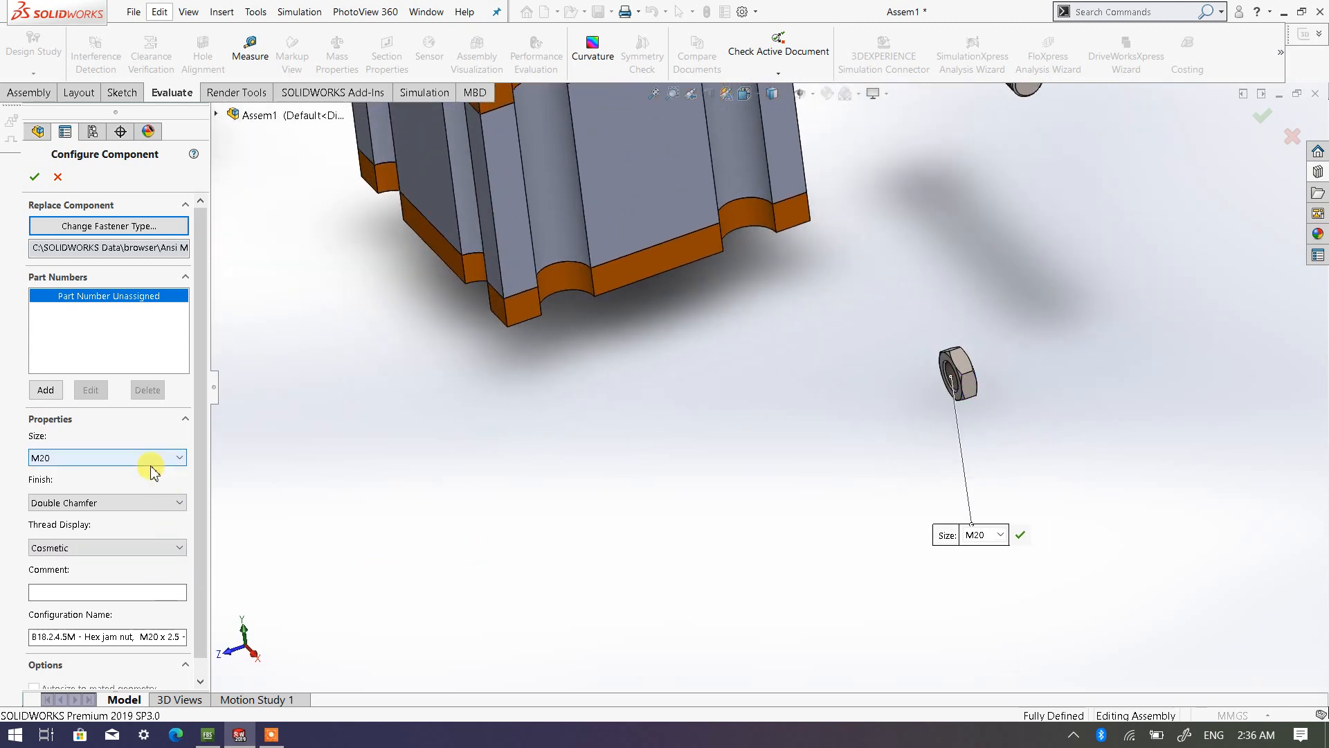
Step: Set the jam nut's thread display to Schematic, inspect the thread, and accept the M20 component configuration
click(176, 551)
click(155, 589)
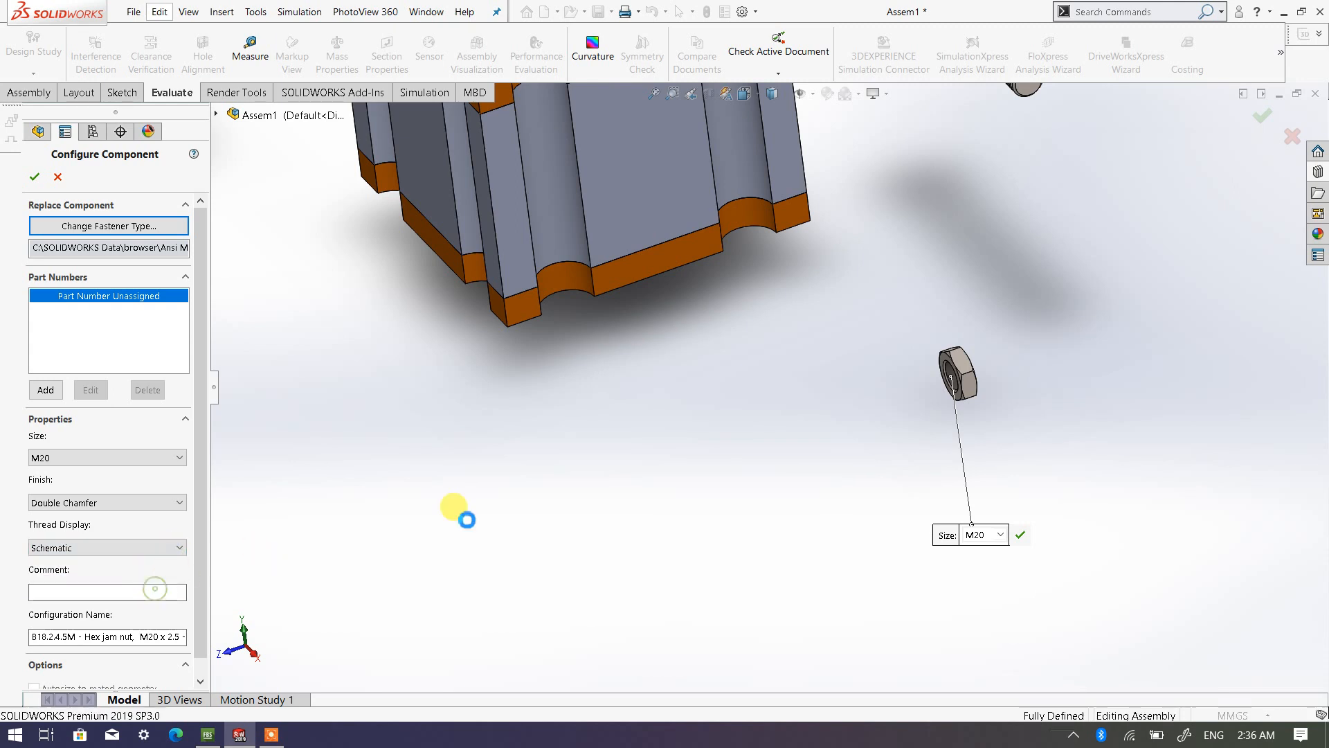
scroll(949, 377, down, 3)
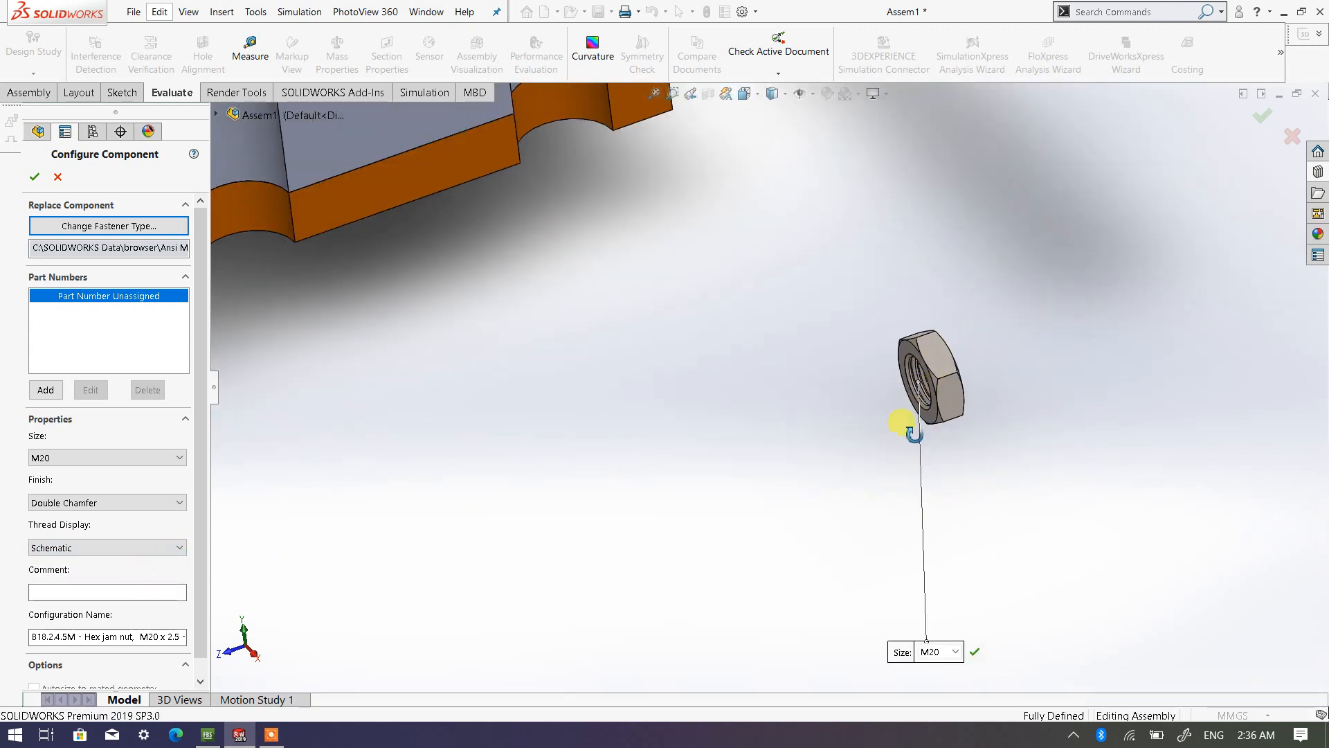
scroll(935, 377, down, 2)
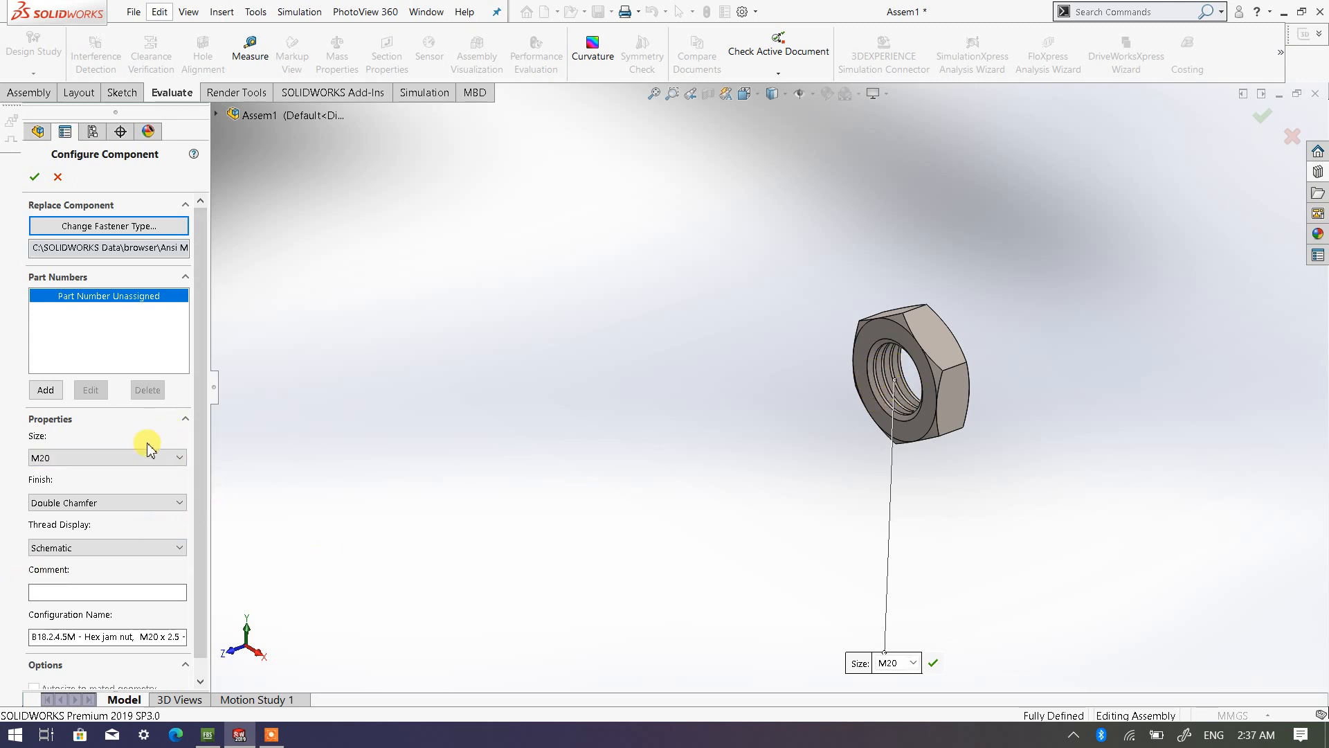
scroll(483, 462, up, 2)
scroll(451, 483, up, 1)
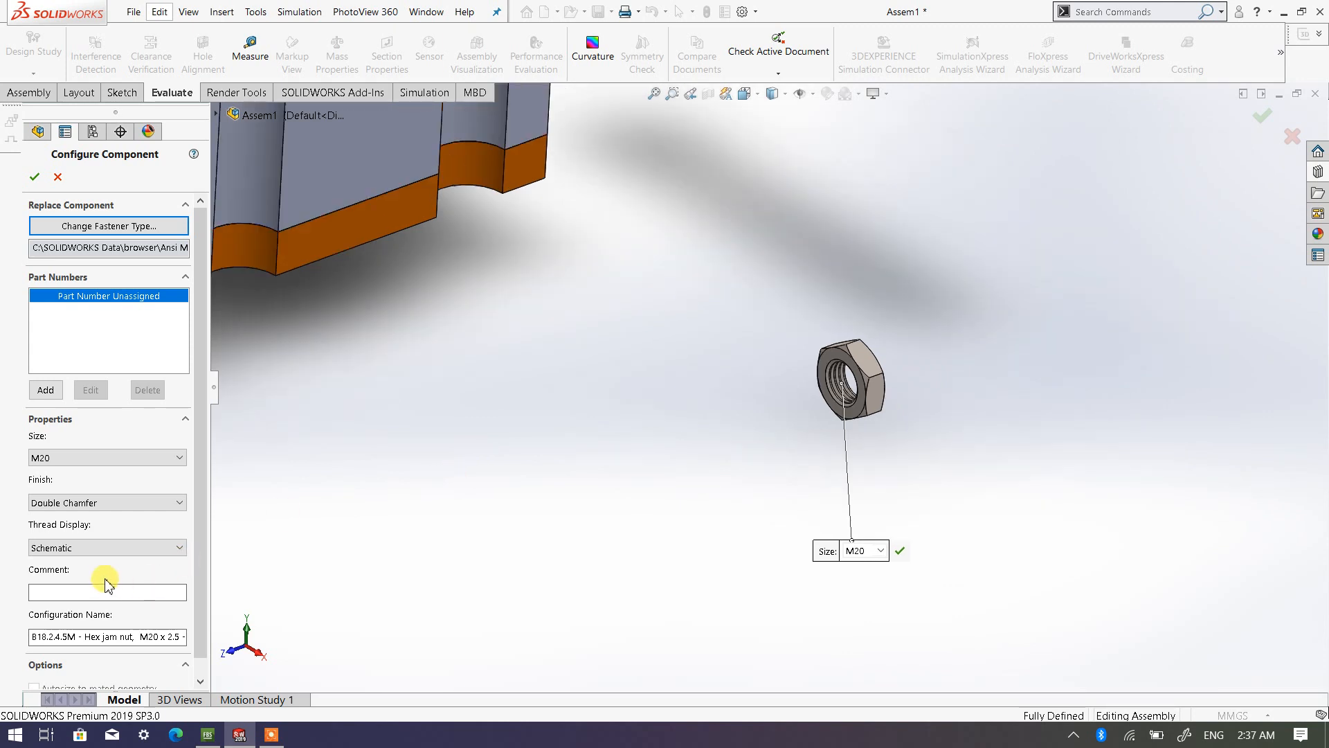
drag(198, 582, 204, 553)
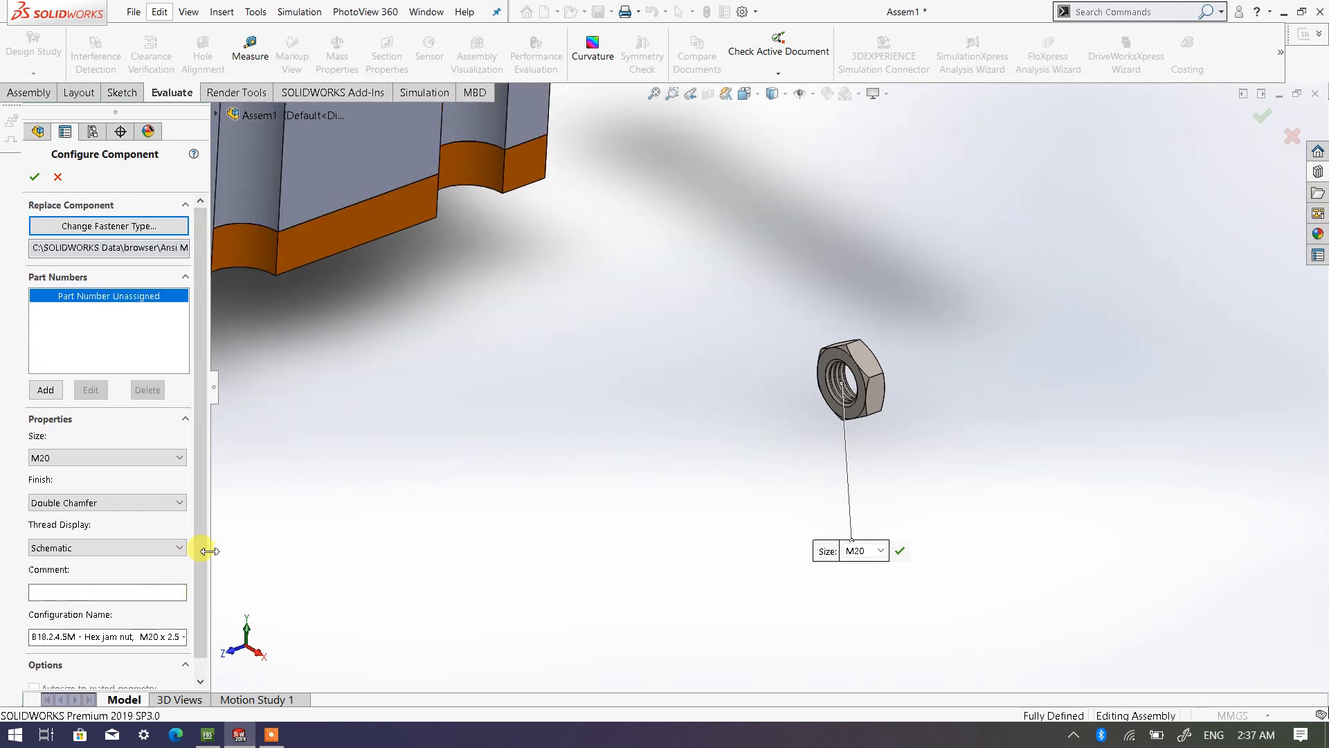
click(35, 177)
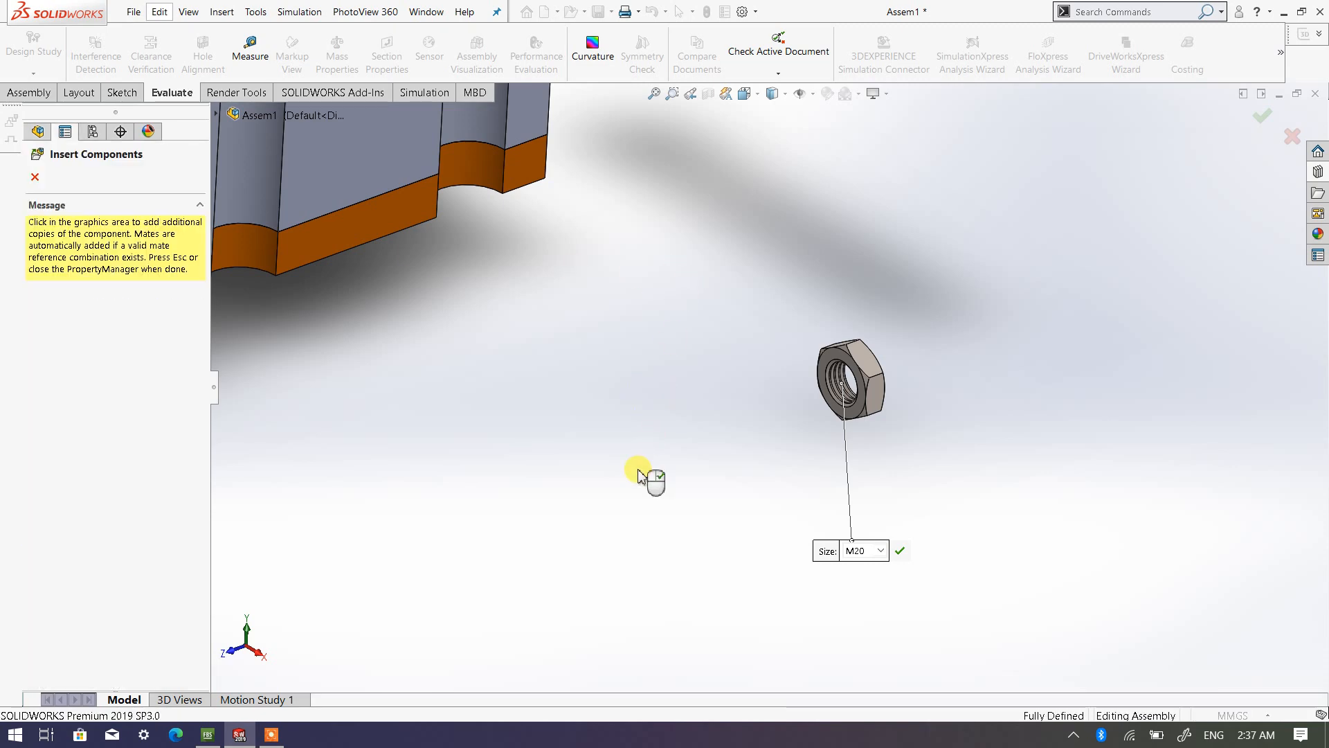
Step: Place three more copies of the hex jam nut in free space below the valve and finish inserting
scroll(639, 476, up, 3)
click(701, 512)
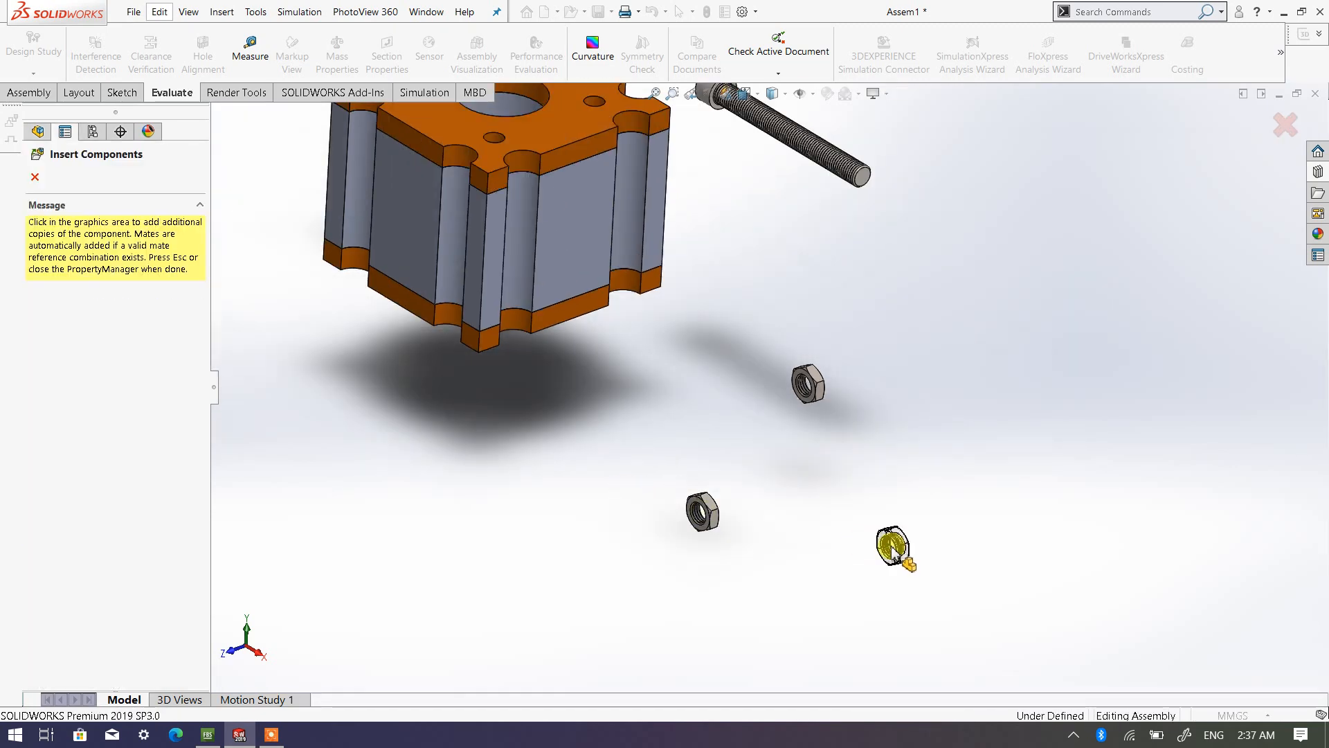
click(846, 536)
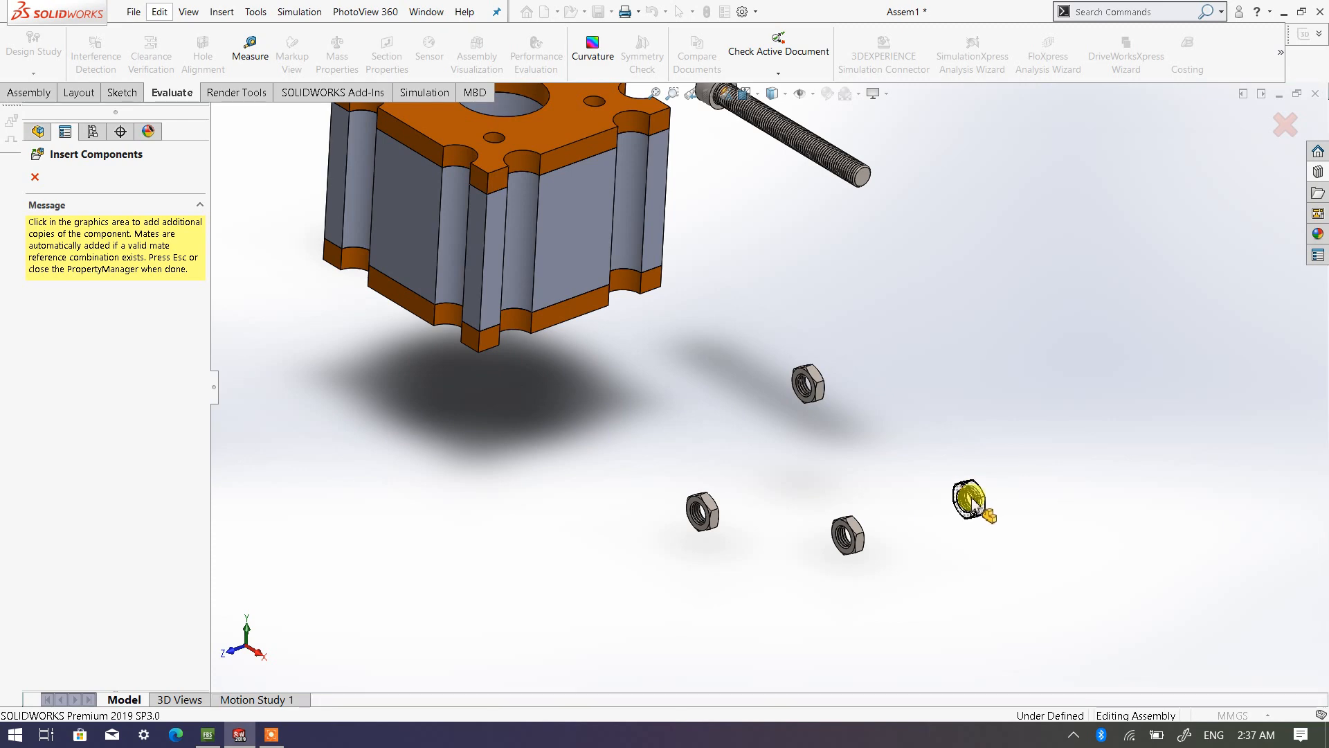
click(970, 506)
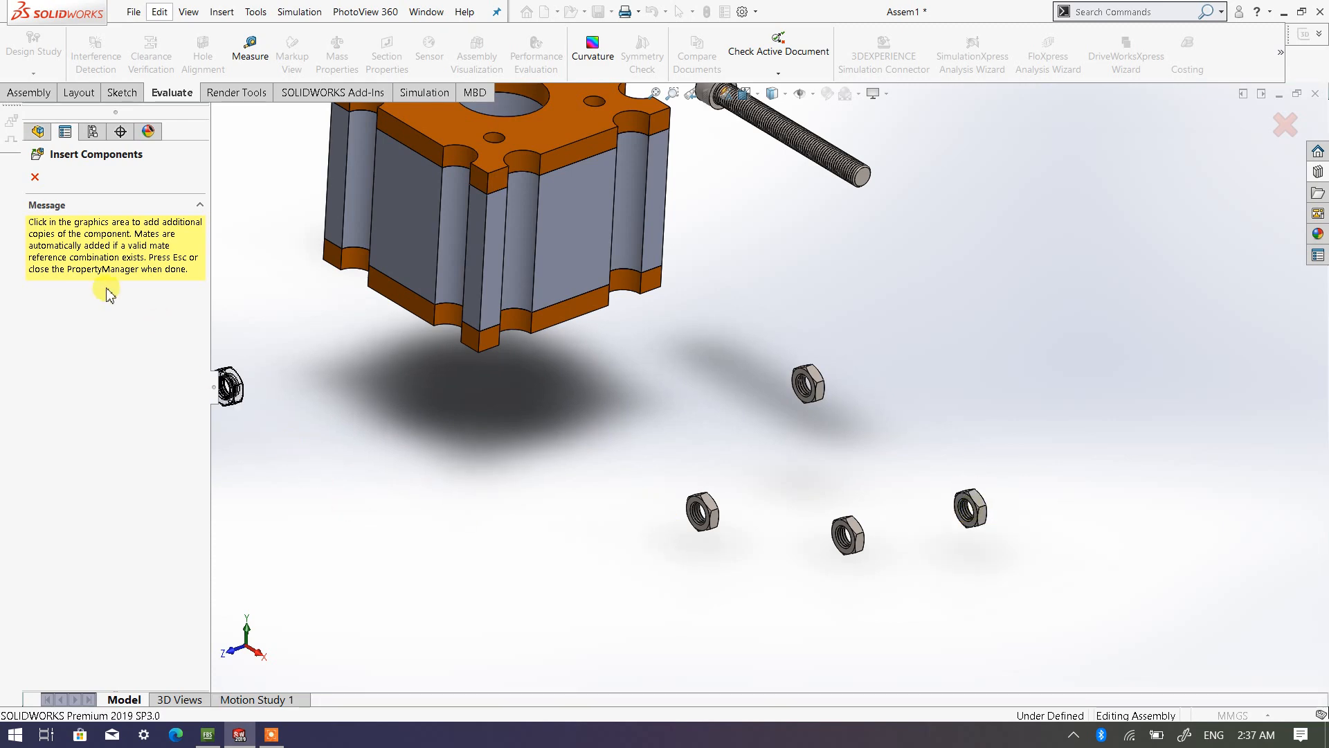
click(35, 178)
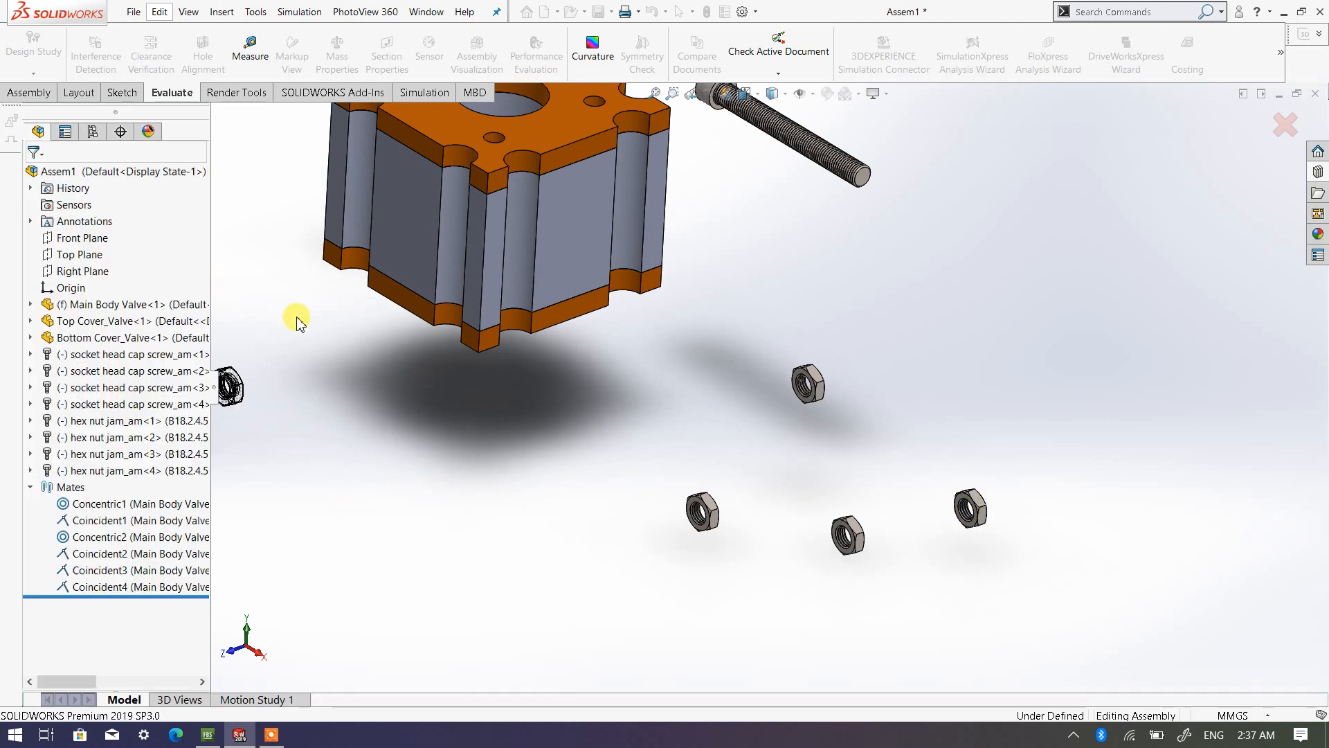
Step: Add a Concentric mate between a thread crest face of the screw nearest the top cover and the cover's rear bolt hole
scroll(460, 356, up, 5)
scroll(595, 287, down, 5)
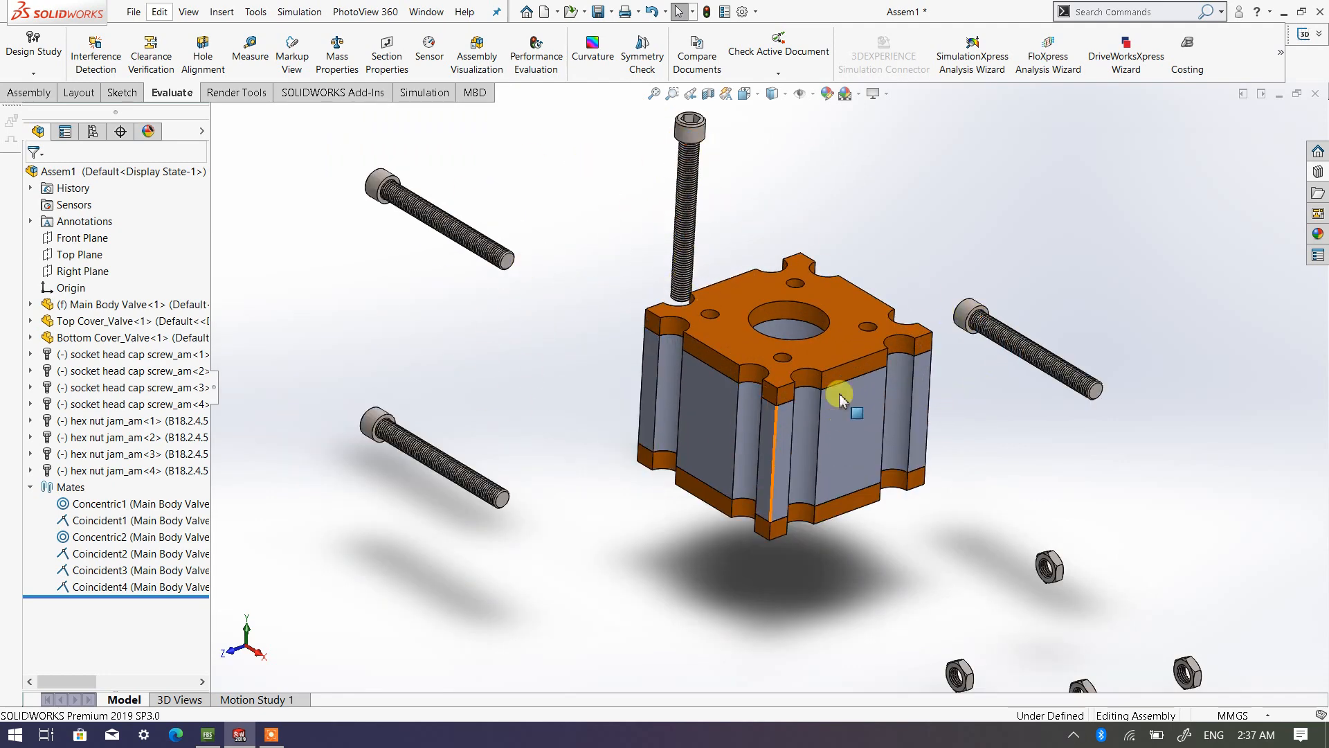
scroll(790, 318, down, 2)
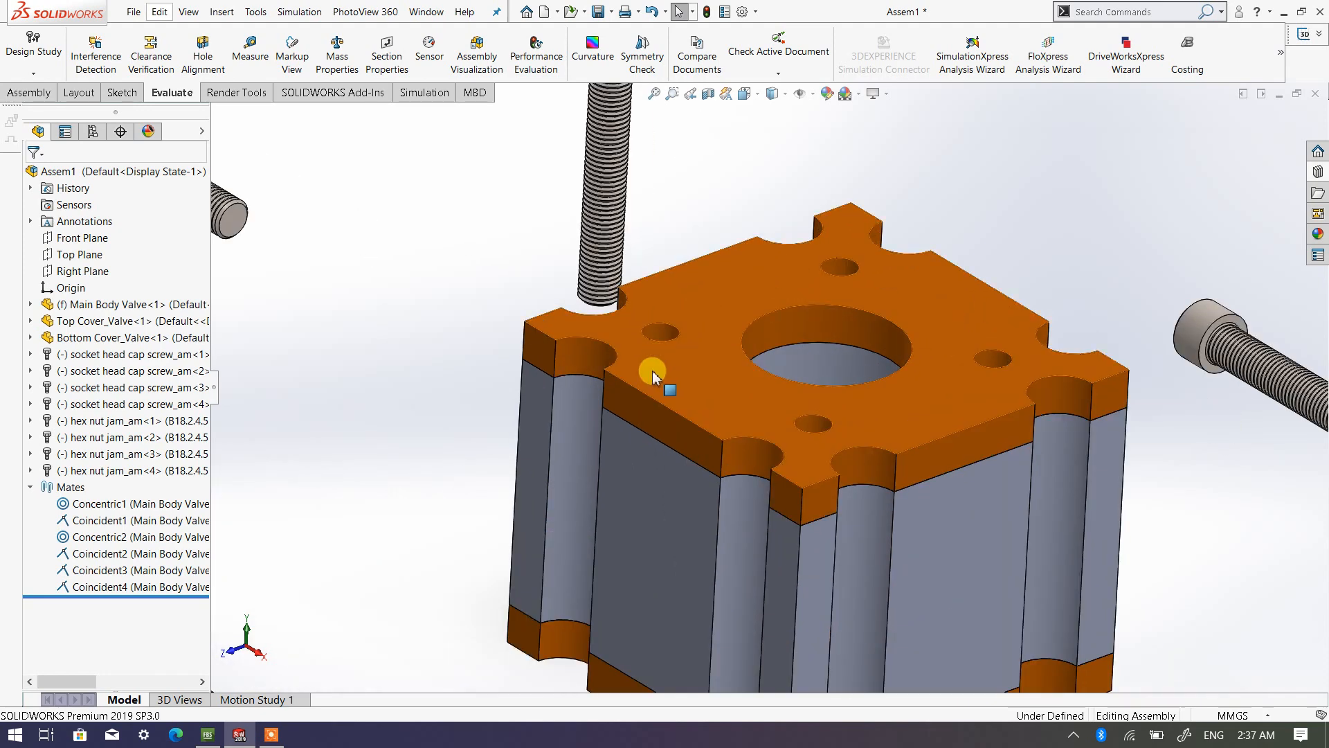
scroll(733, 273, up, 2)
scroll(727, 283, down, 3)
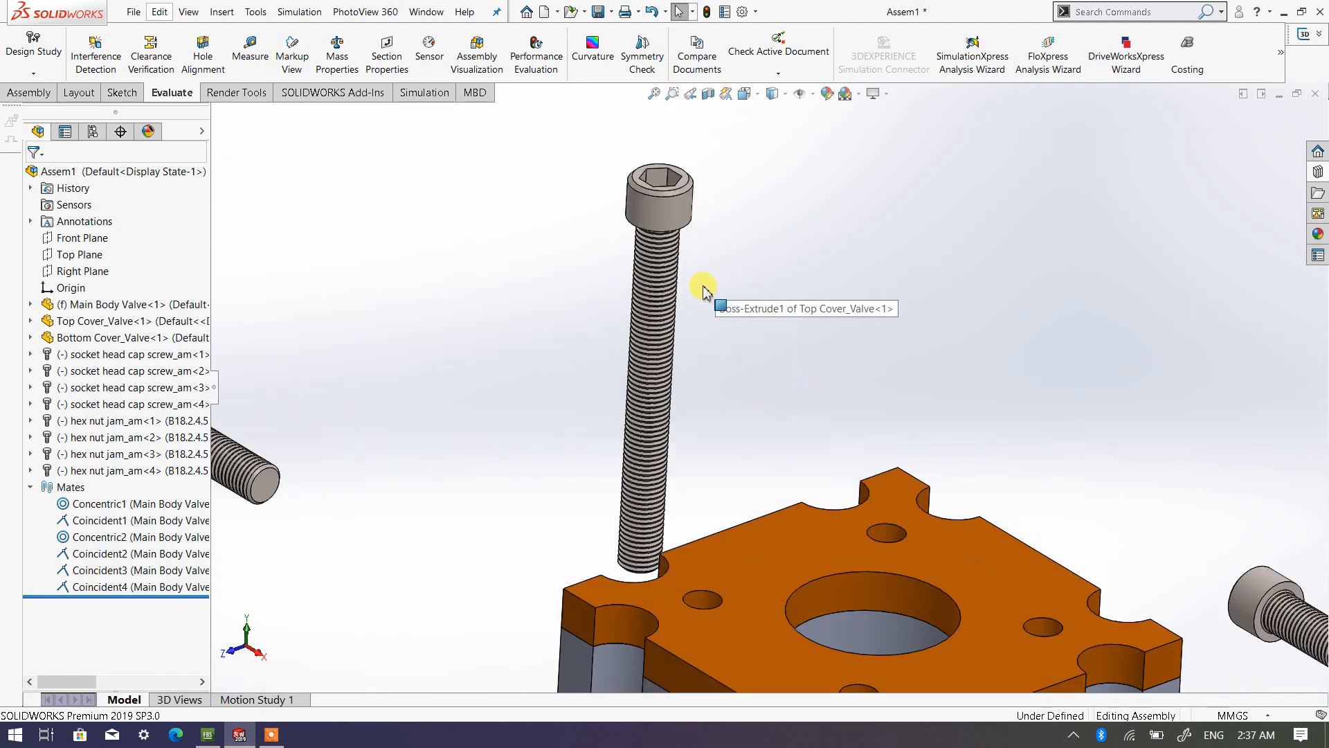
click(27, 92)
click(166, 48)
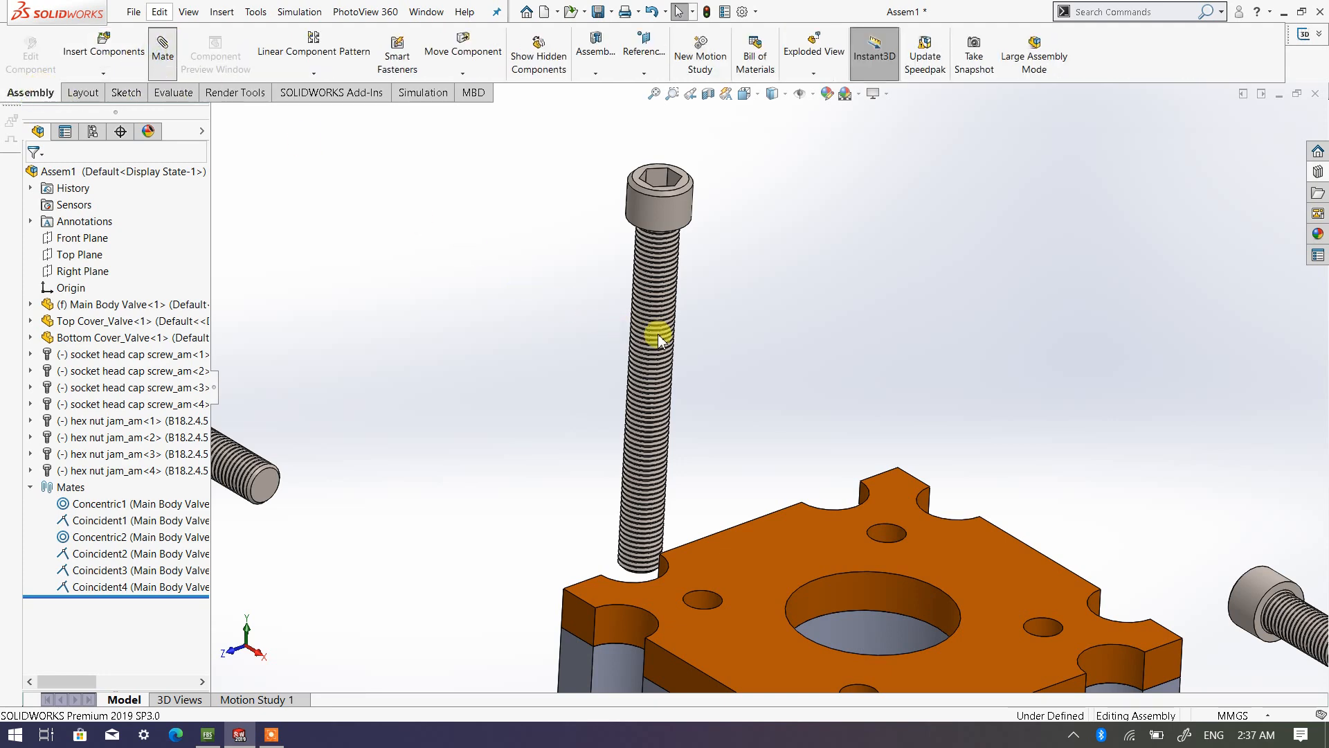
scroll(689, 431, down, 8)
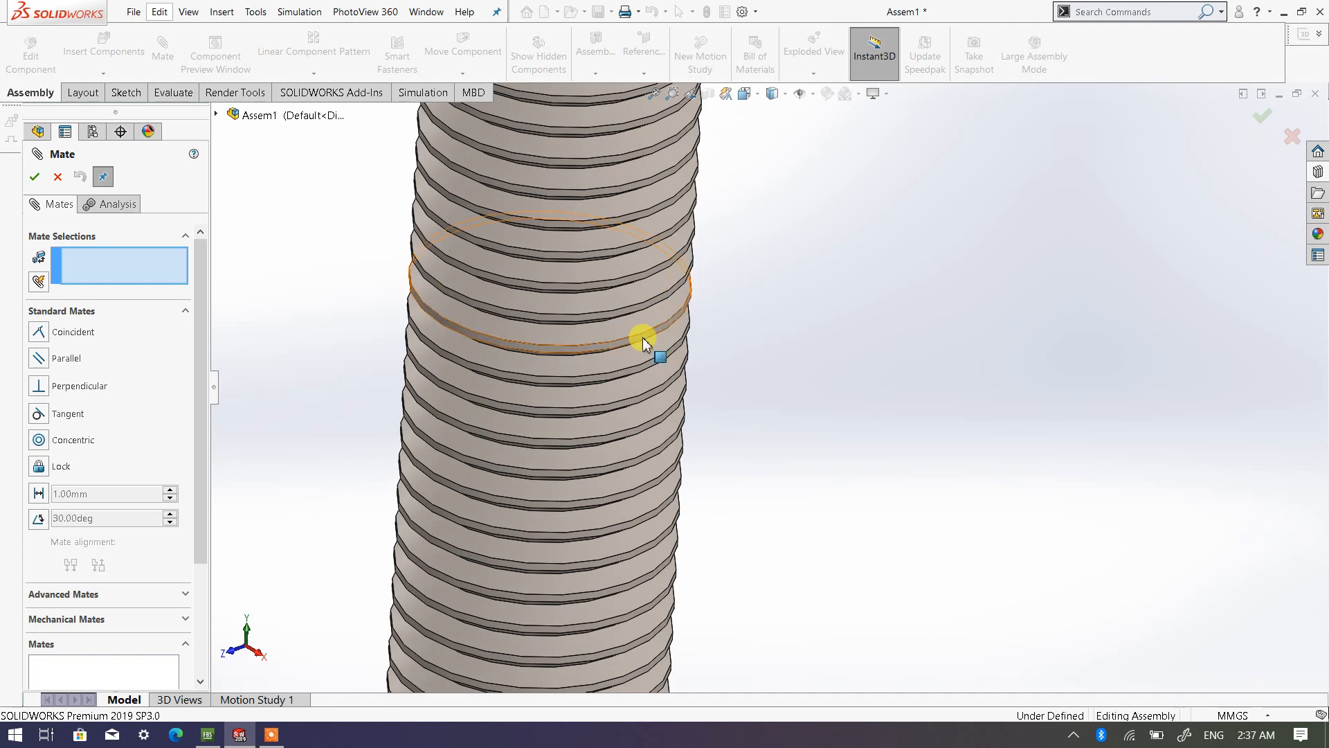
scroll(643, 339, up, 5)
scroll(772, 208, up, 5)
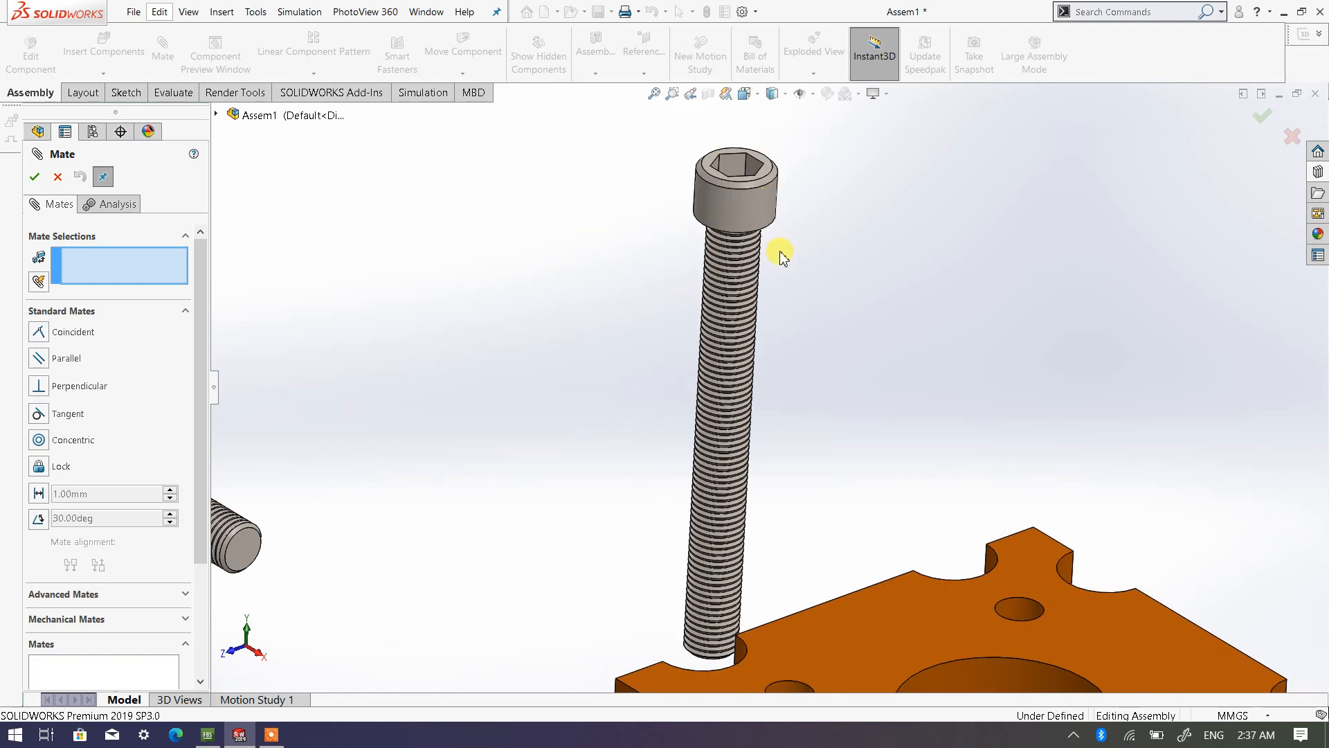
scroll(780, 169, down, 3)
scroll(789, 153, up, 2)
scroll(765, 229, down, 8)
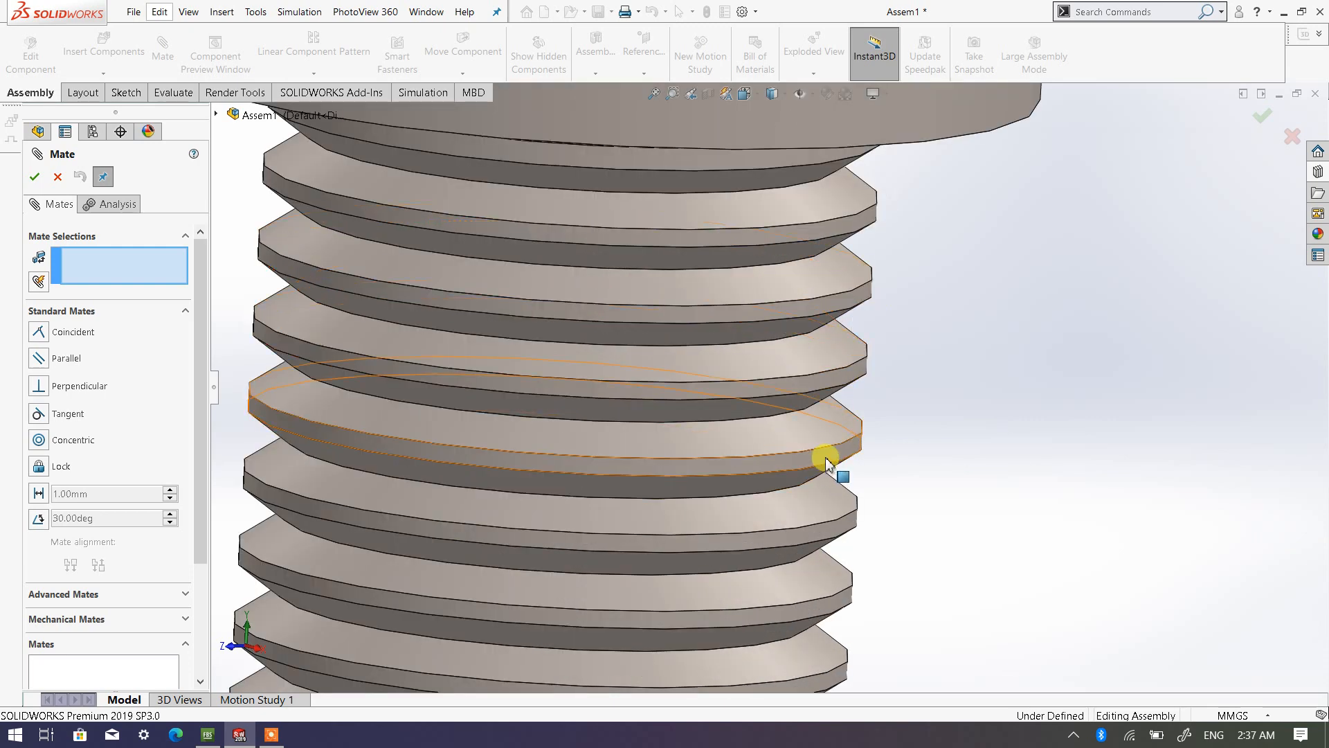
click(842, 380)
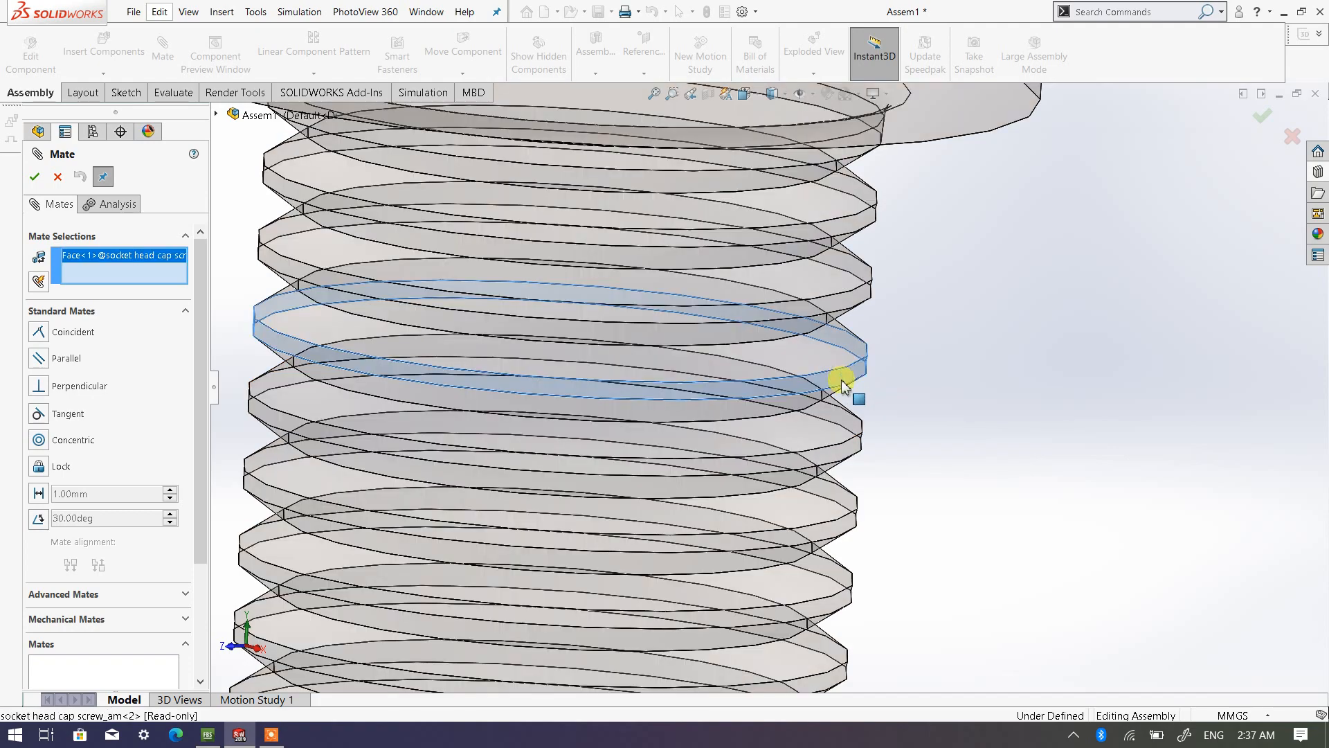
scroll(844, 382, up, 10)
scroll(823, 464, up, 4)
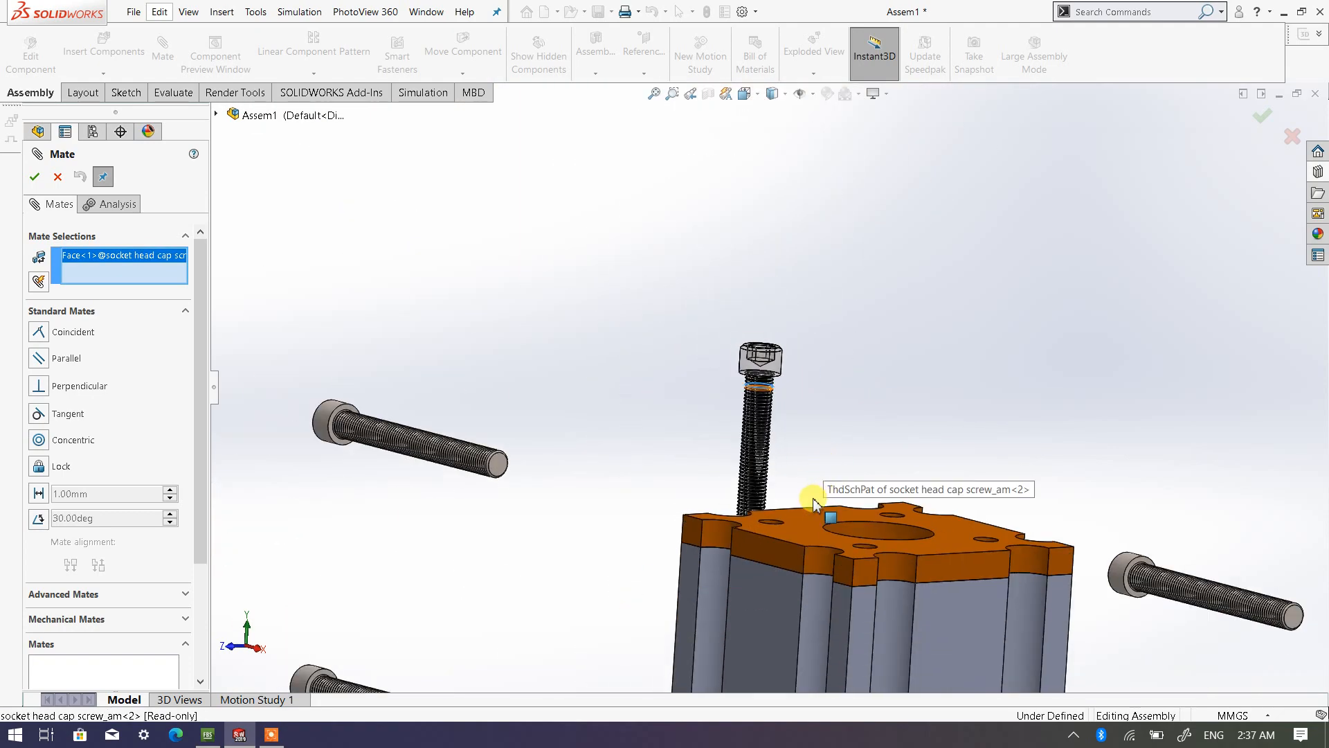
middle_drag(813, 498, 791, 593)
scroll(879, 530, down, 4)
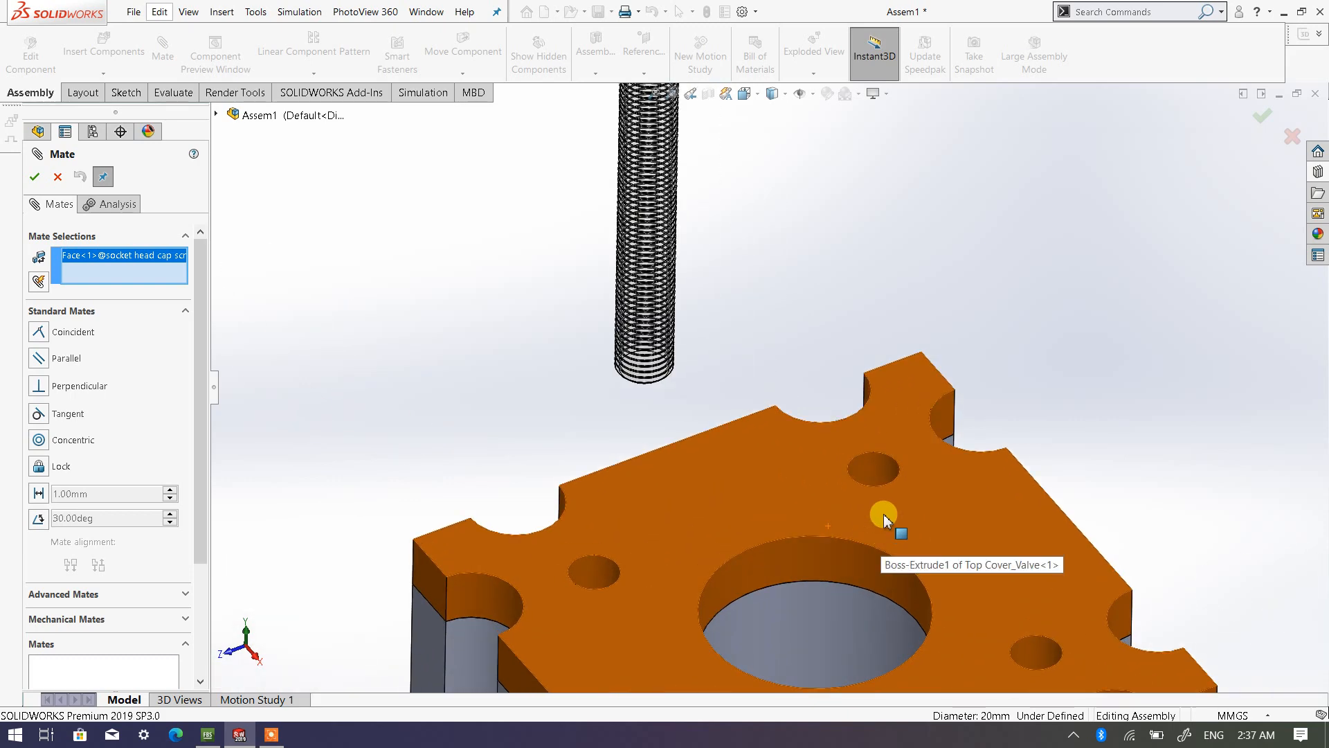
click(878, 468)
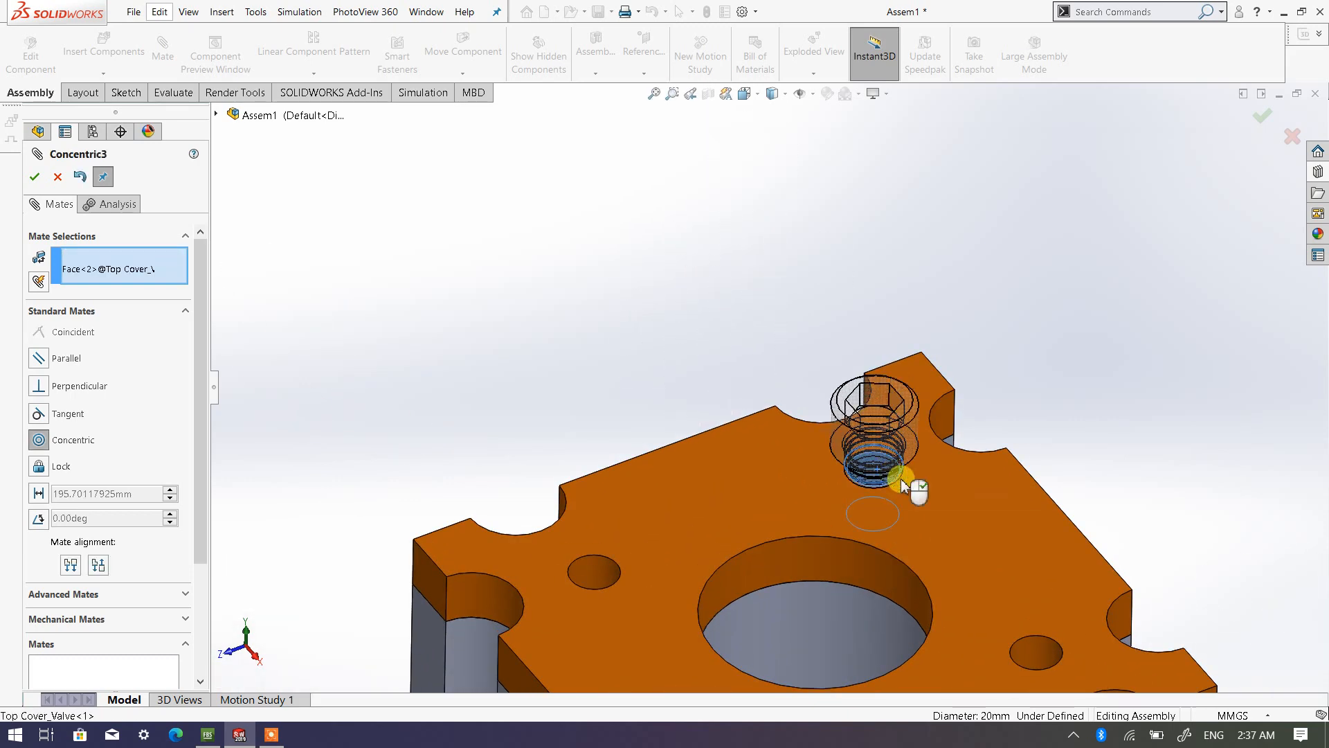
click(35, 177)
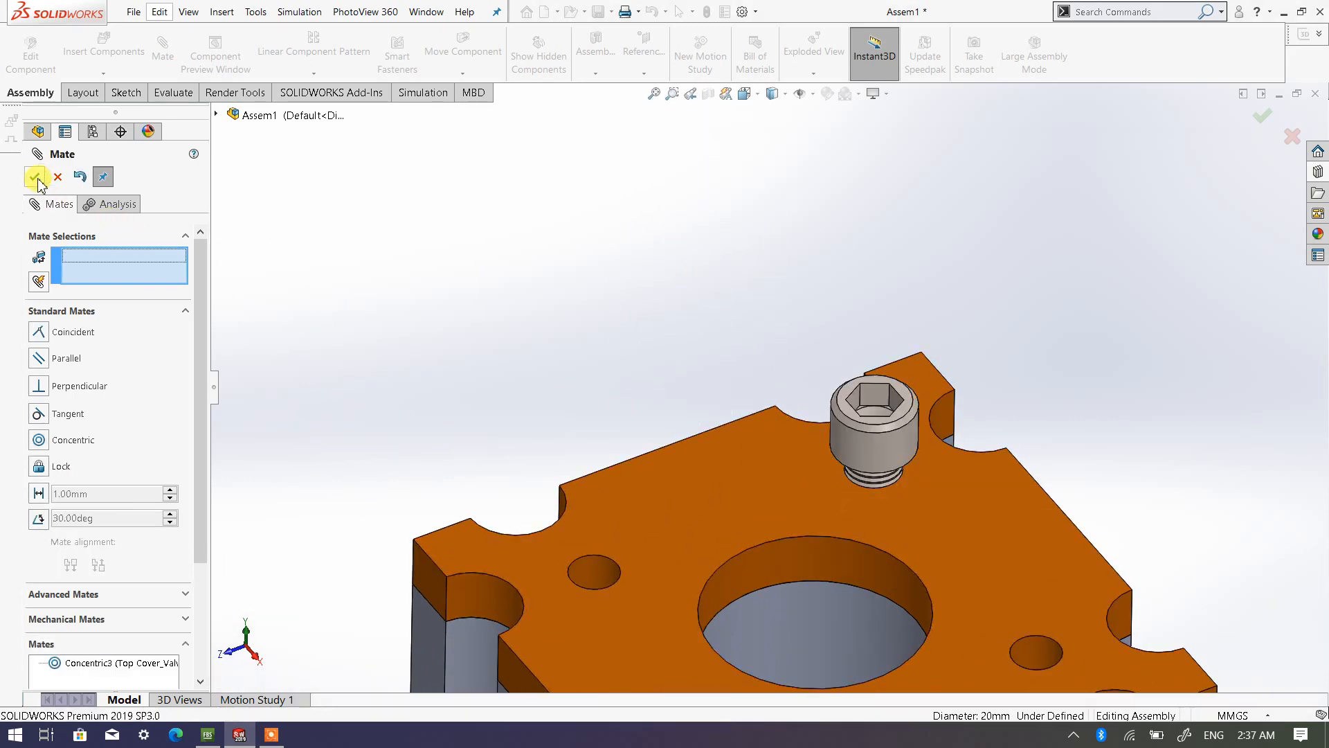
Step: Finish mating and slide the concentrically mated screw up along its hole axis until its shank stands clear above the top cover
key(Escape)
middle_drag(777, 480, 864, 443)
middle_drag(725, 353, 706, 395)
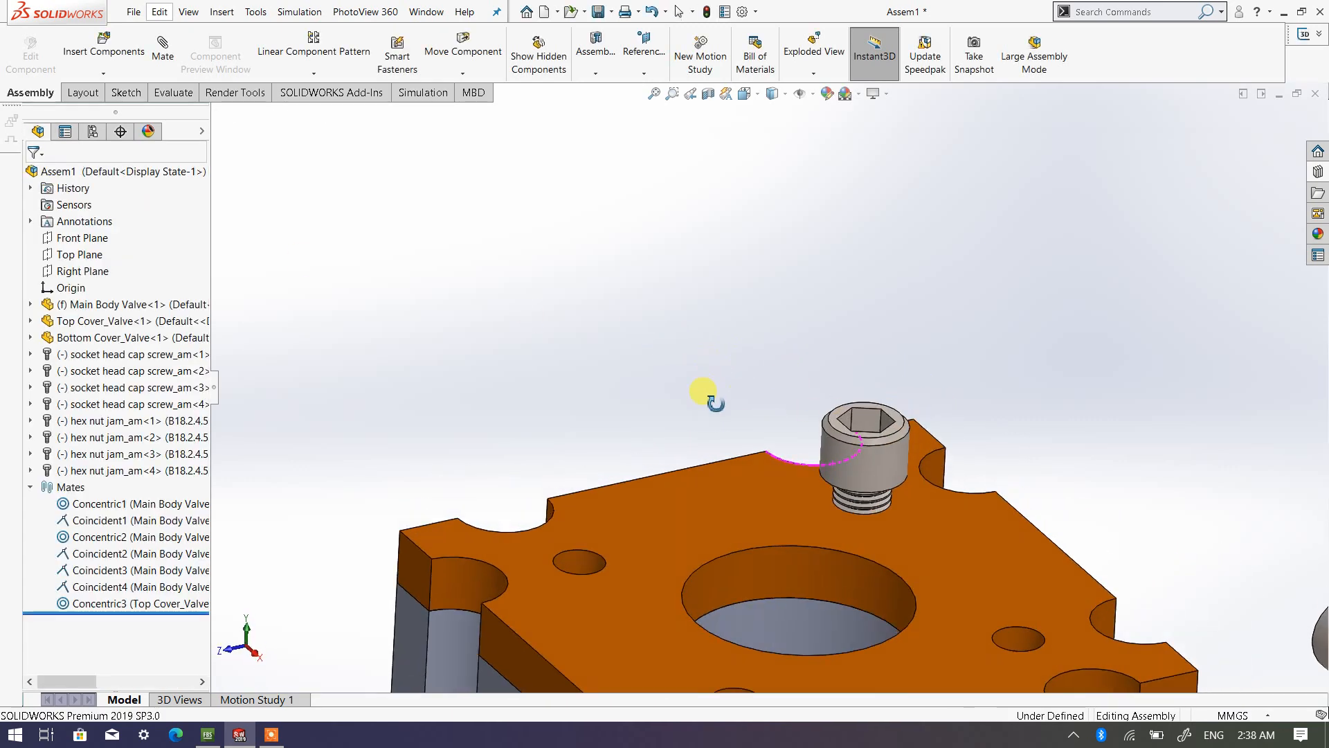
scroll(760, 403, up, 3)
scroll(840, 496, down, 3)
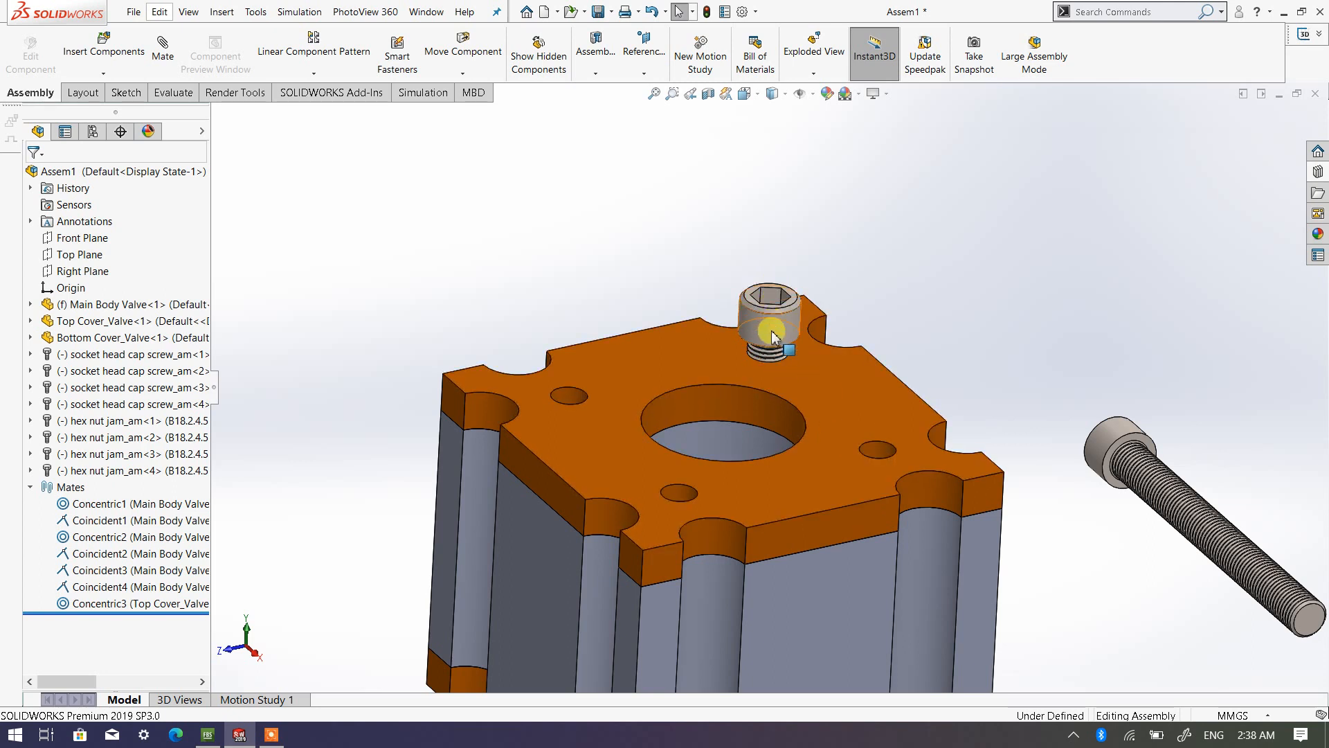
drag(774, 337, 765, 290)
drag(777, 243, 762, 184)
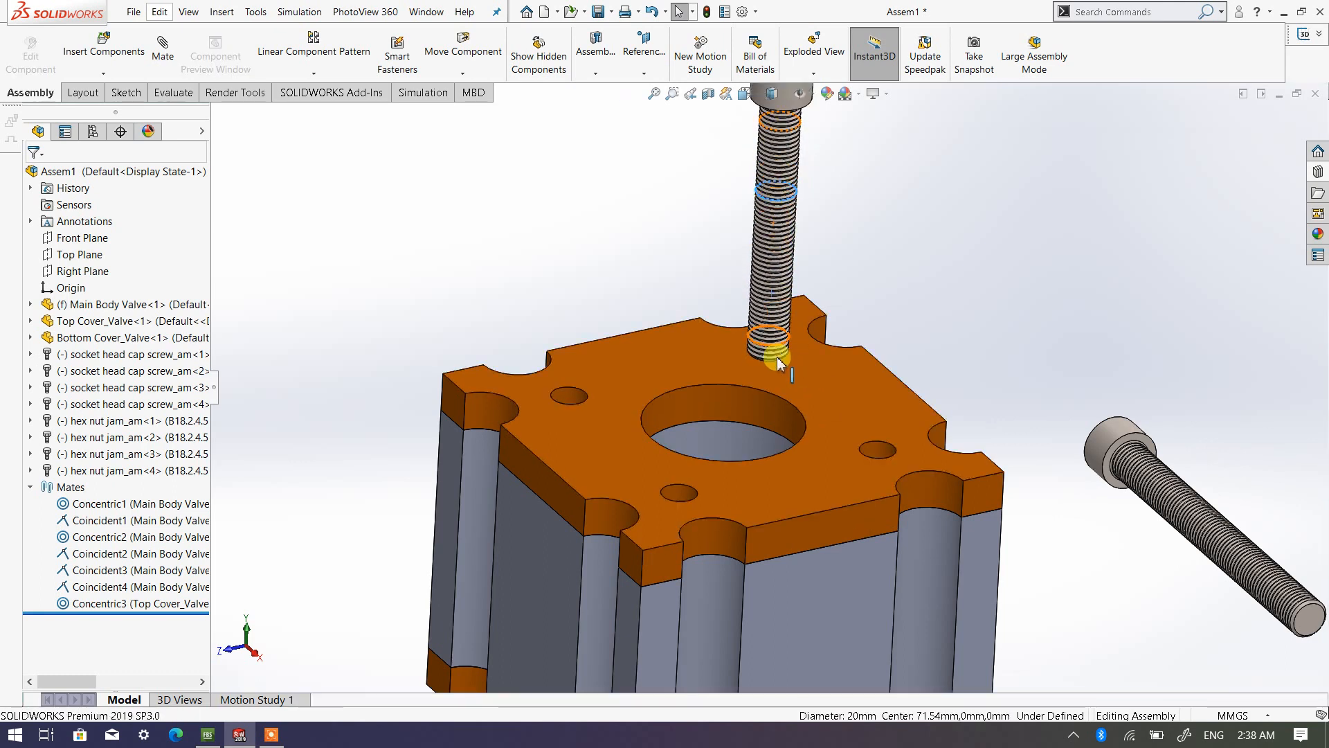
drag(772, 250, 776, 107)
scroll(800, 321, up, 5)
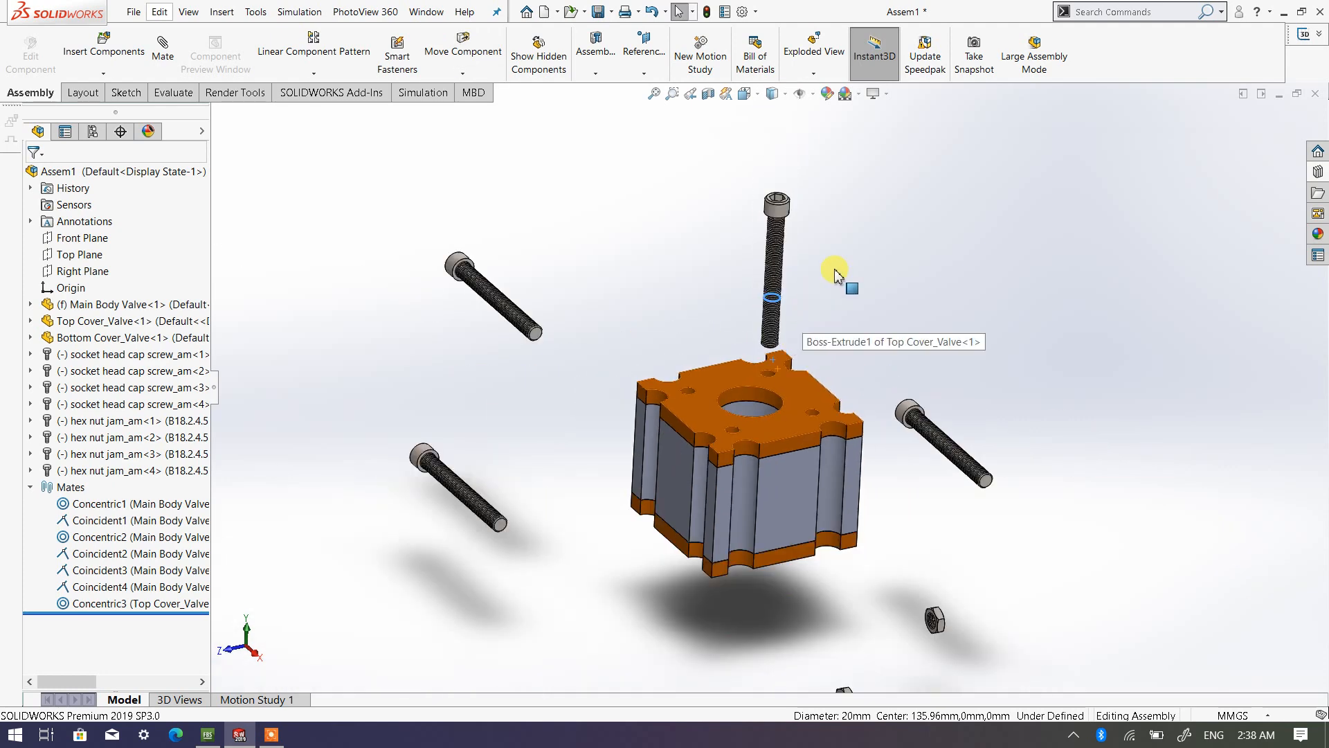
scroll(779, 260, down, 2)
drag(771, 269, 771, 368)
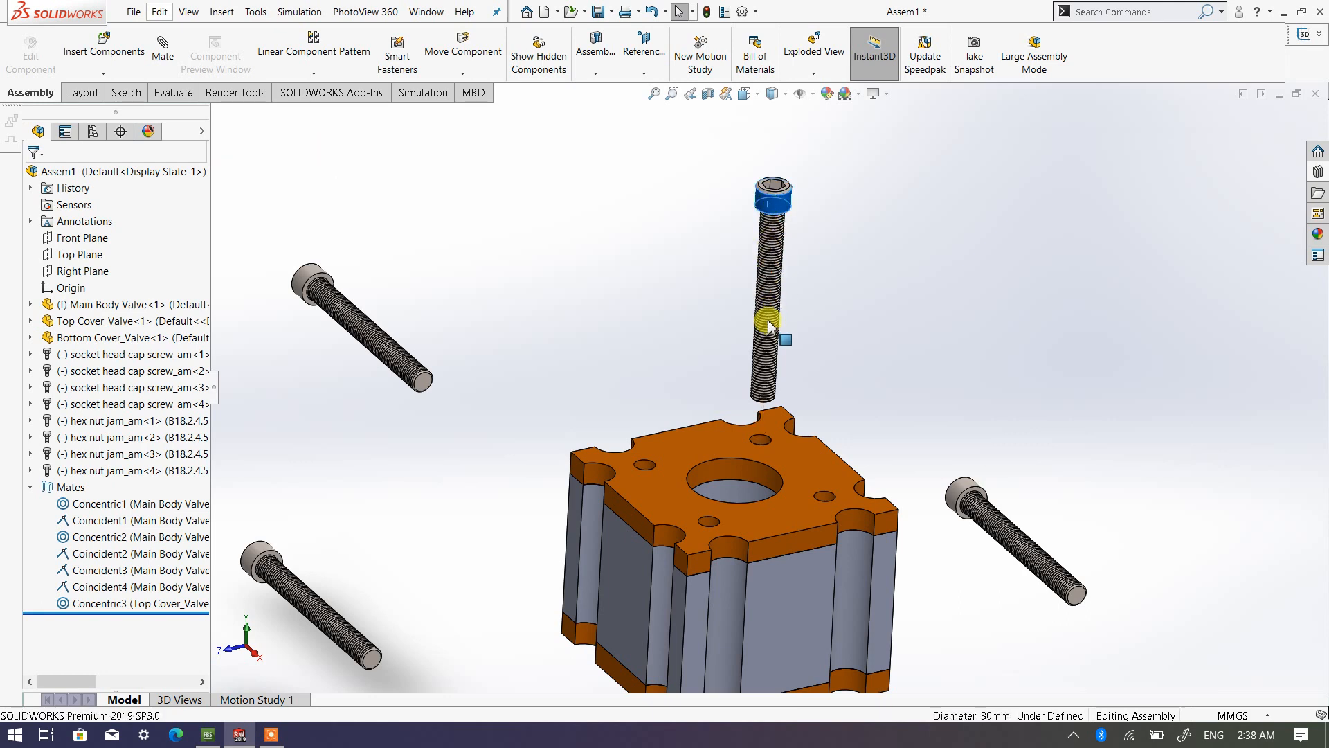
drag(756, 500, 765, 377)
click(838, 322)
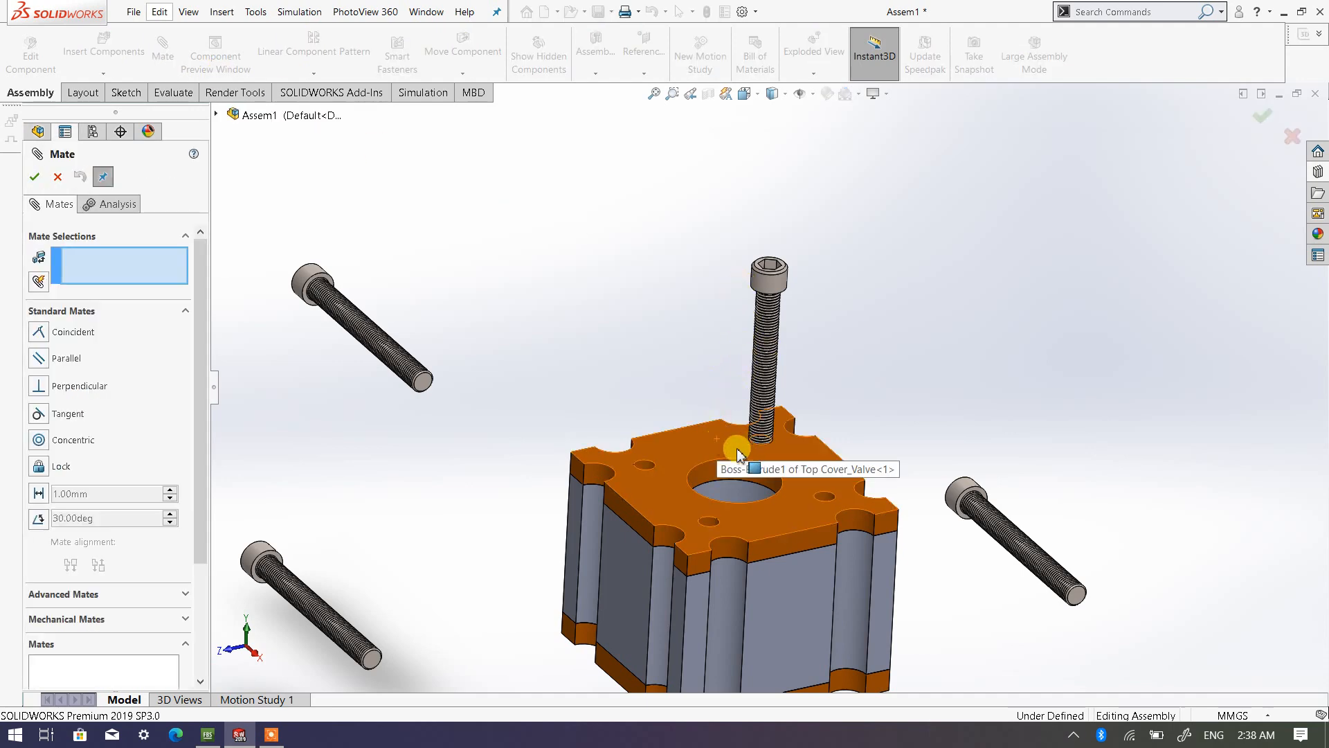
Step: Add a Coincident mate between the top cover's upper face and the underside of the raised screw's head
scroll(738, 453, down, 5)
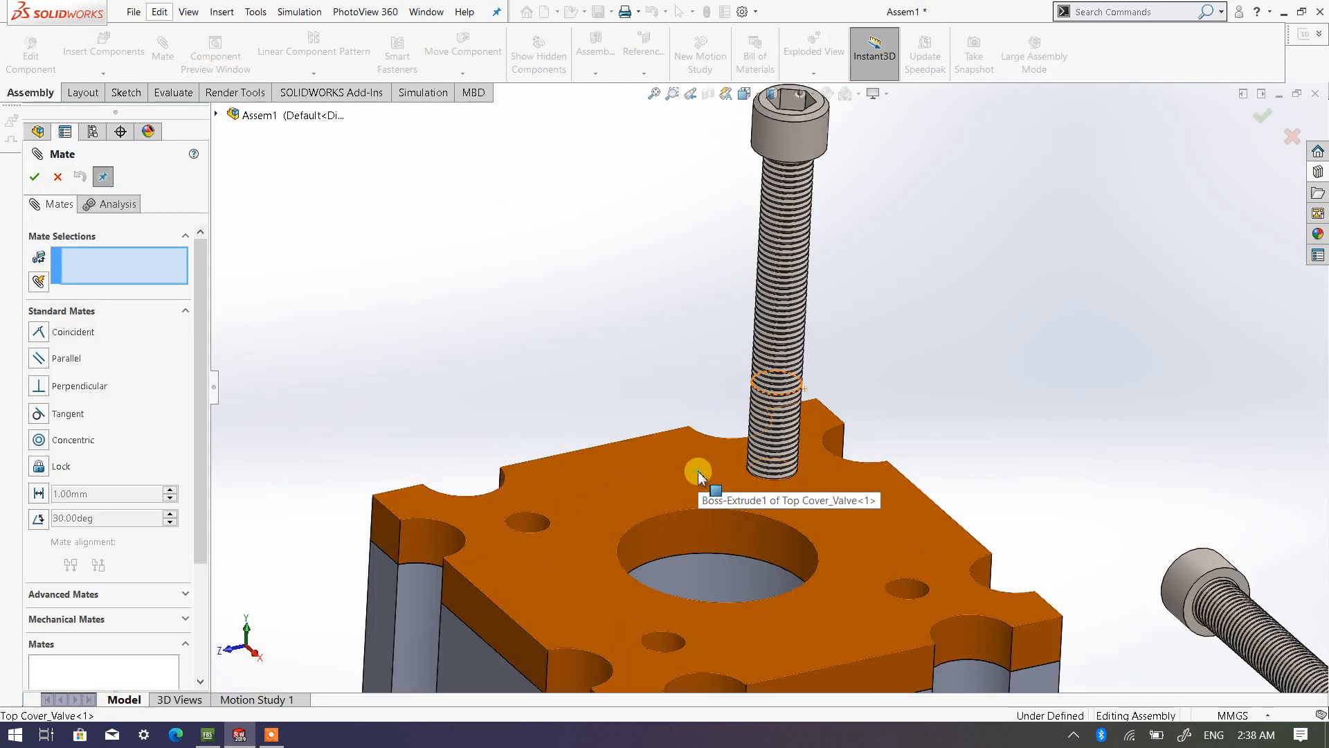
click(700, 476)
scroll(817, 402, up, 5)
middle_drag(839, 365, 801, 267)
scroll(765, 309, down, 8)
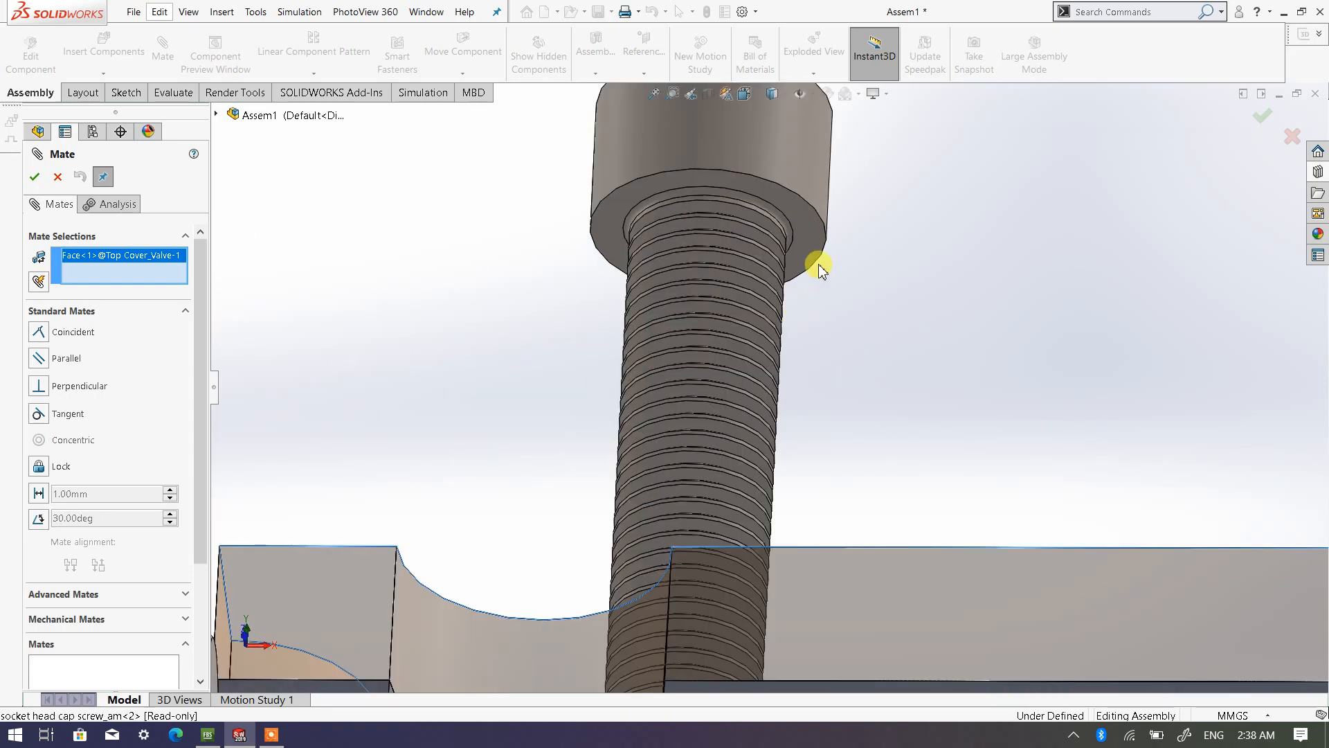
click(808, 251)
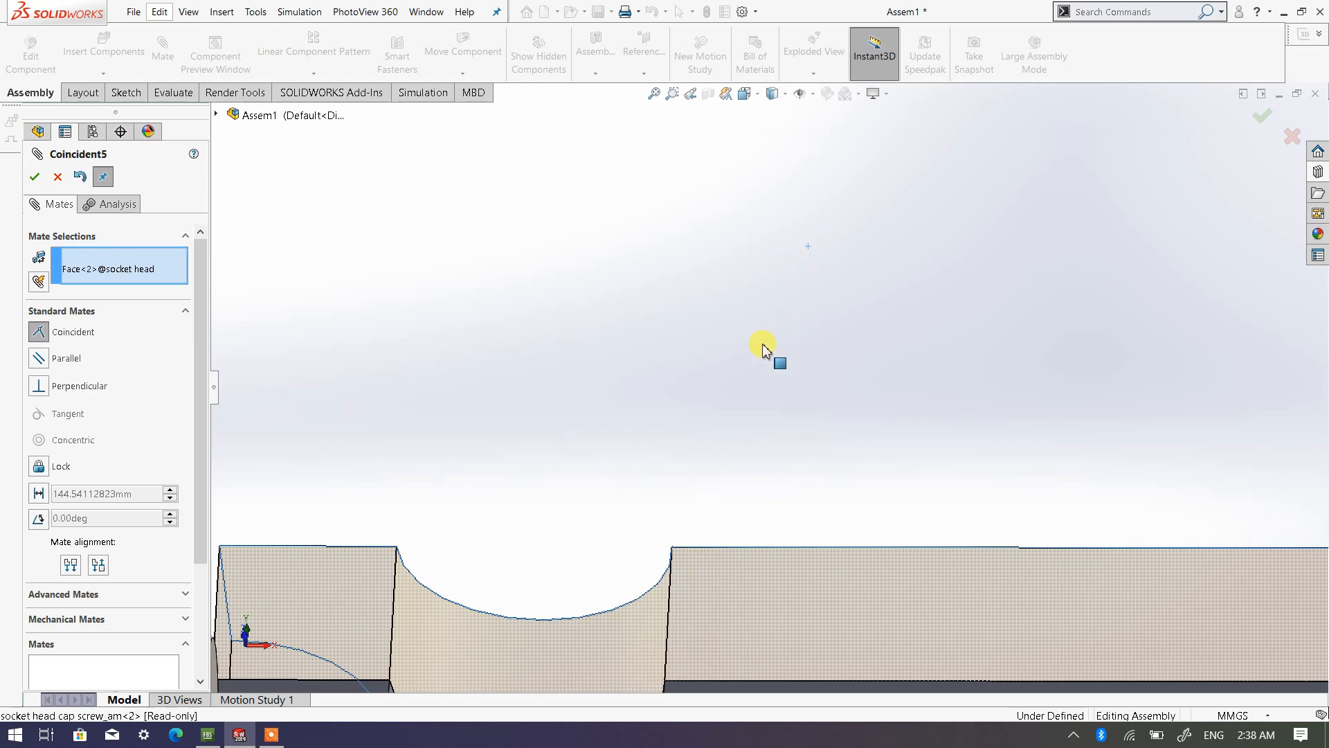
scroll(763, 395, up, 5)
middle_drag(787, 457, 735, 606)
scroll(988, 277, down, 4)
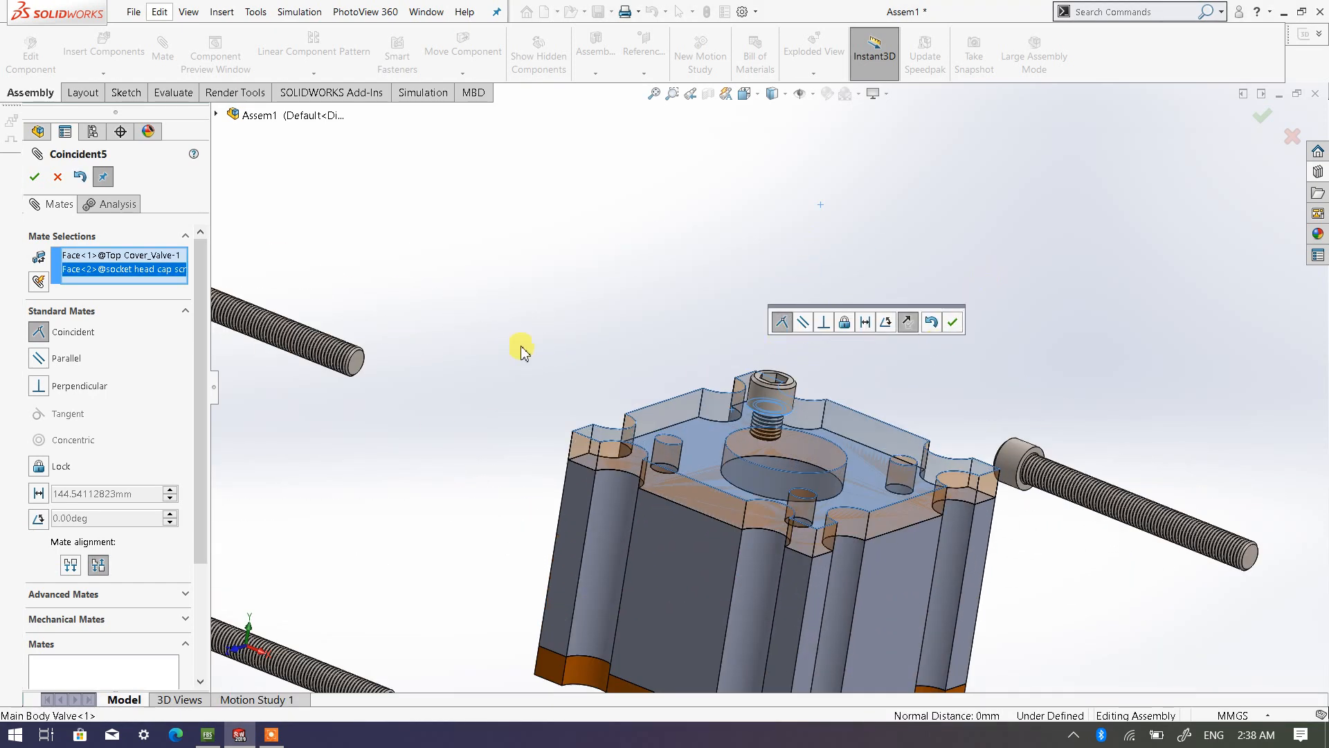
click(33, 177)
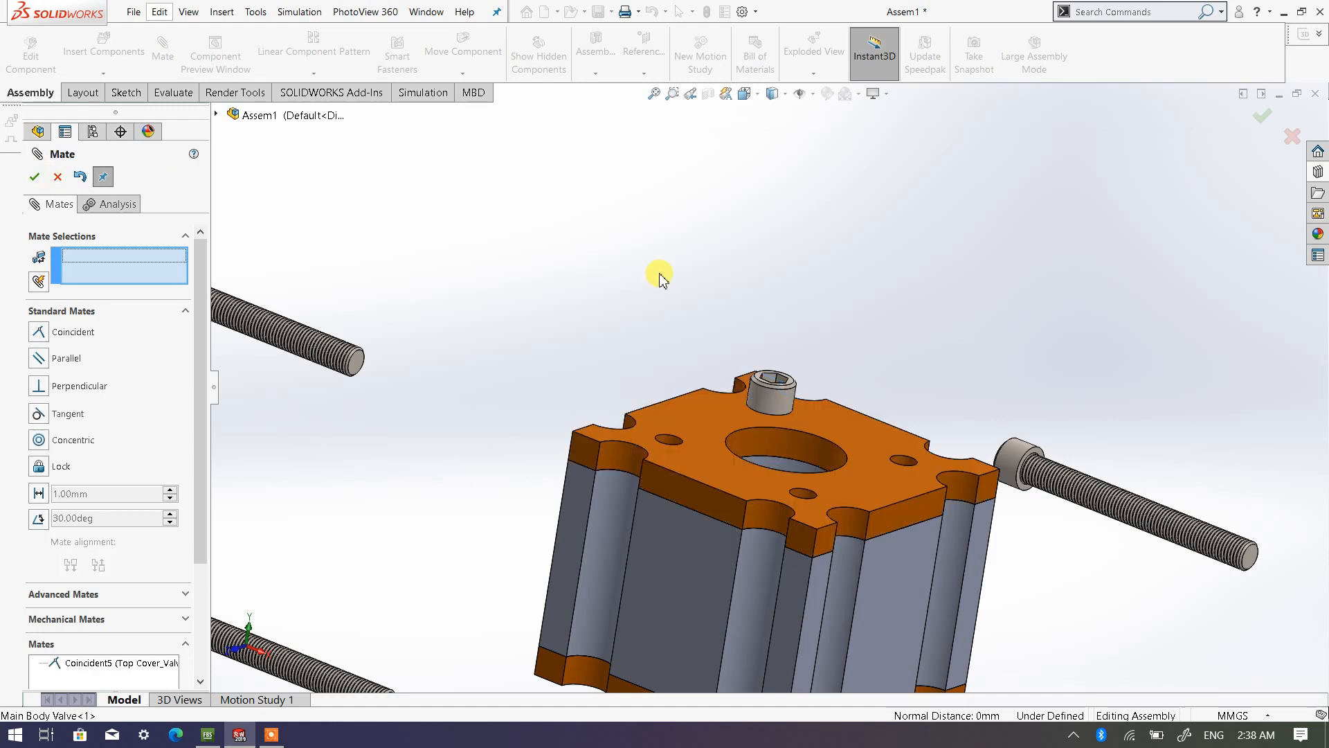
Step: Start a Concentric mate between a thread crest face of the loose screw beside the valve and the top cover's nearest empty bolt hole
scroll(824, 432, up, 3)
scroll(871, 446, down, 2)
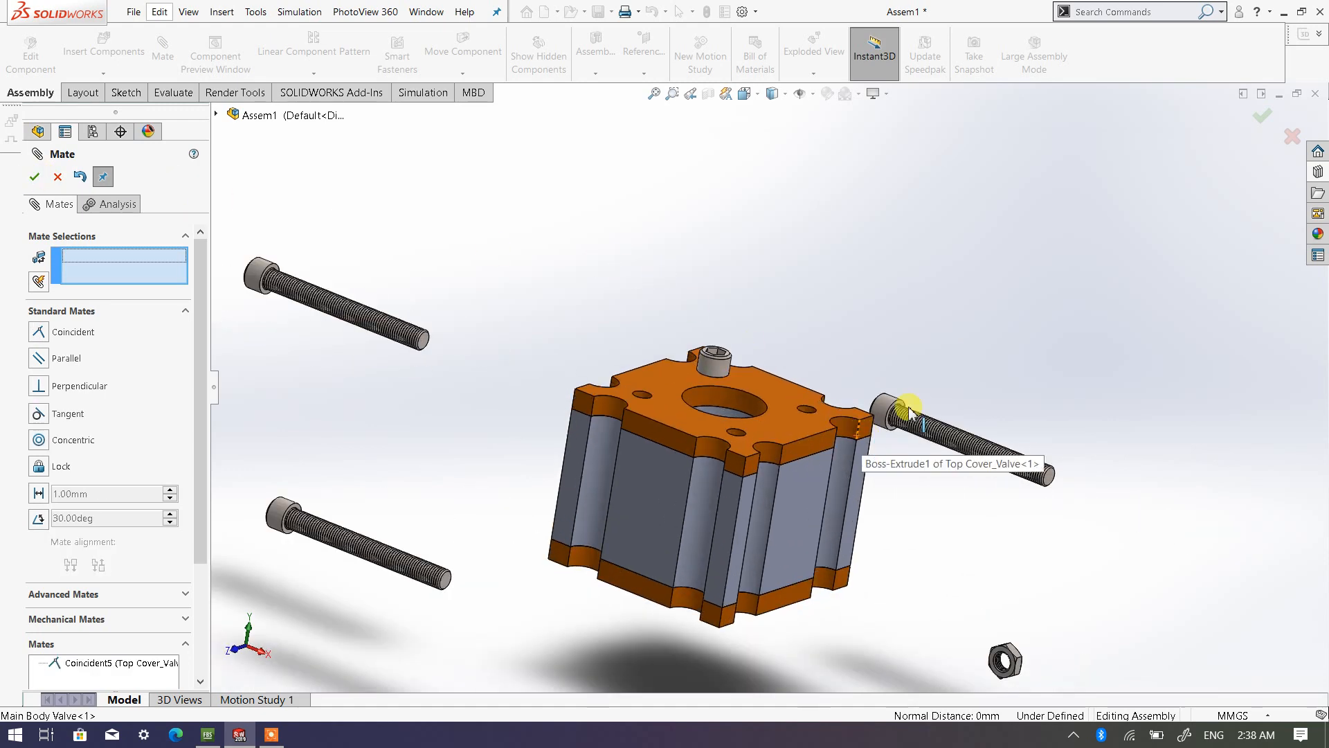
scroll(945, 420, down, 3)
scroll(803, 402, up, 2)
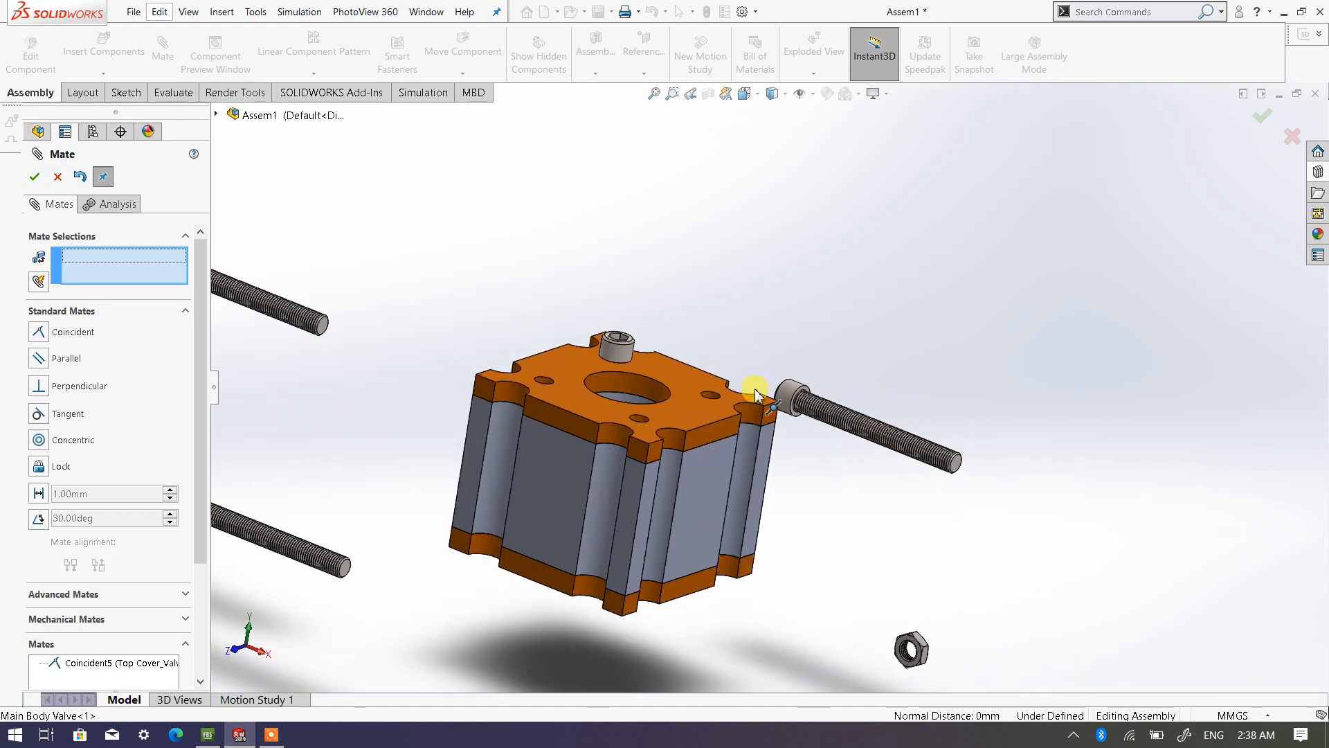
scroll(831, 393, down, 6)
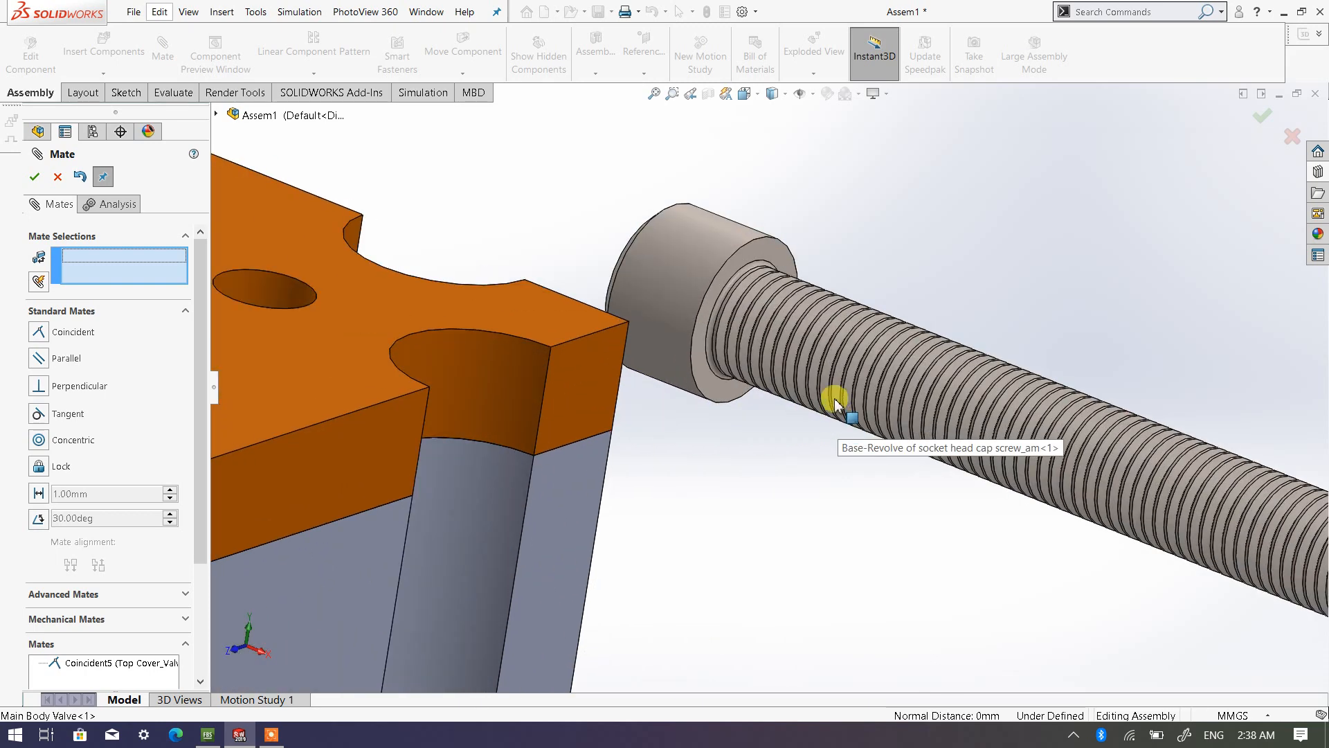
scroll(810, 356, down, 5)
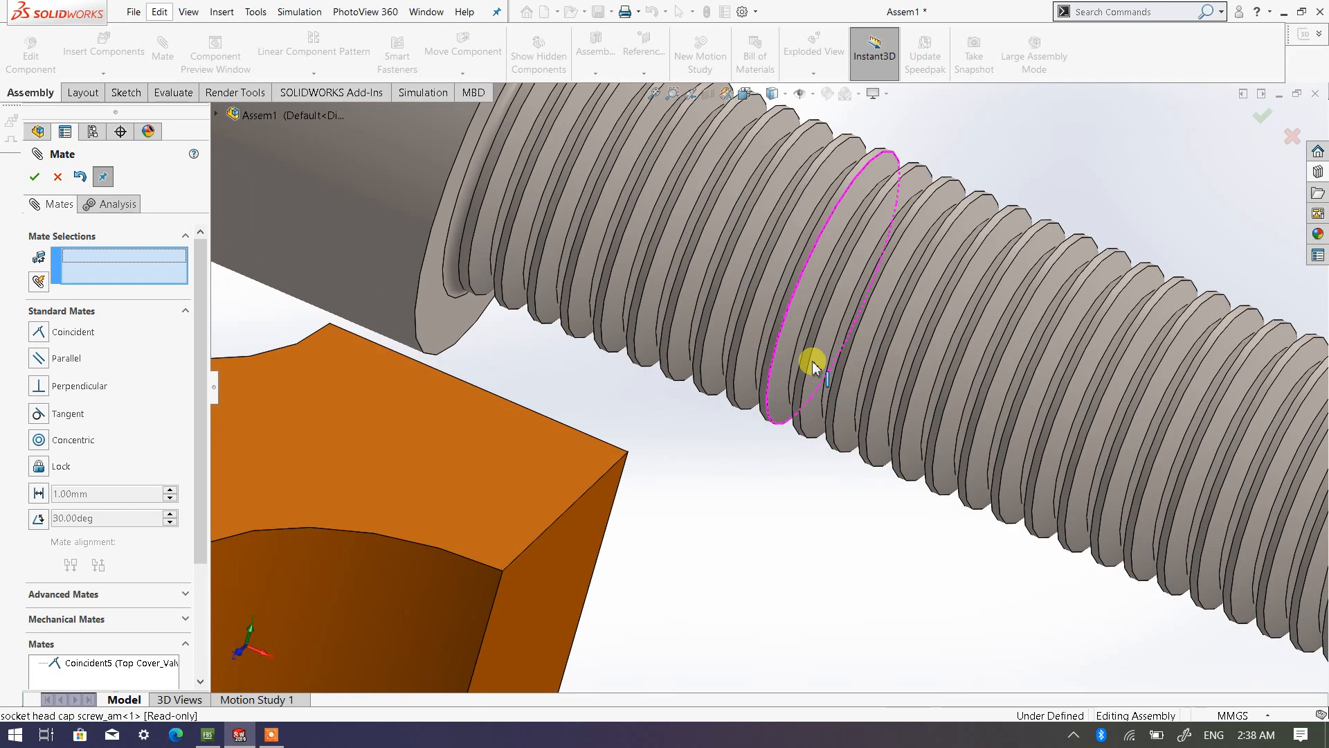
scroll(817, 354, down, 2)
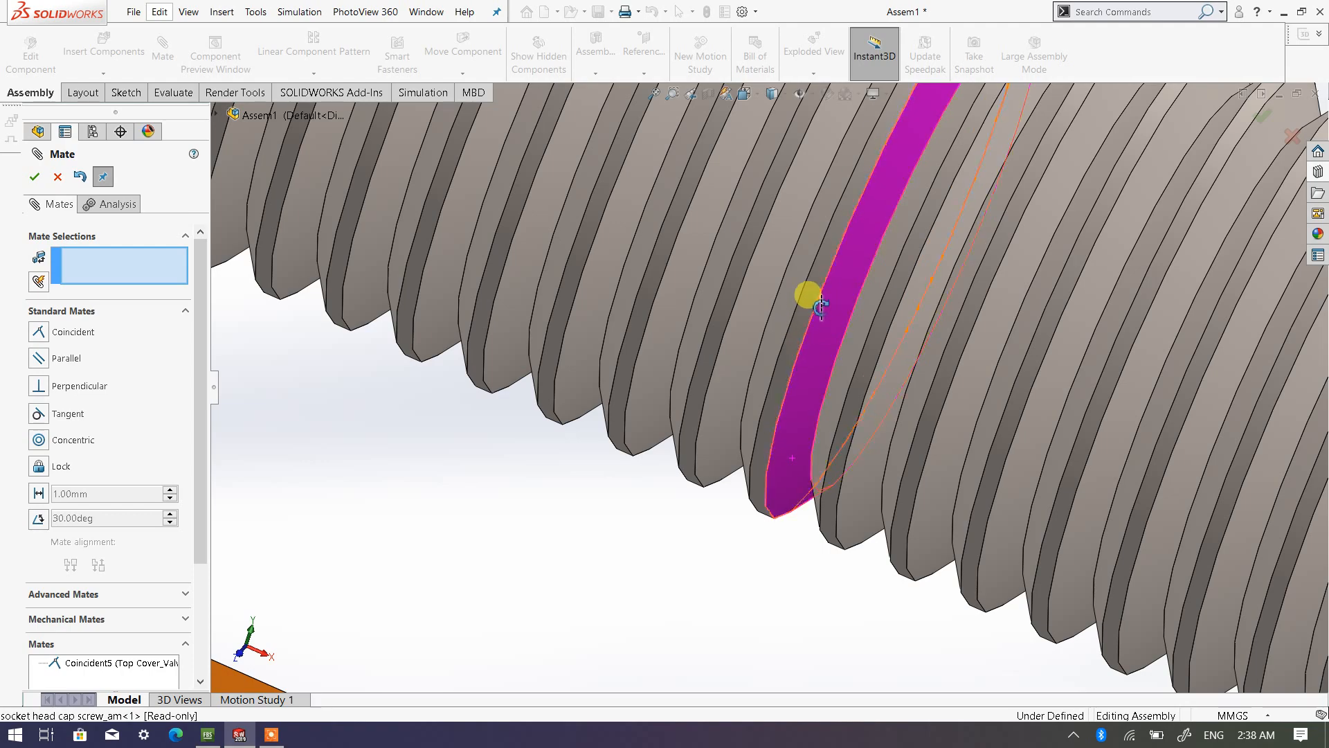
click(643, 569)
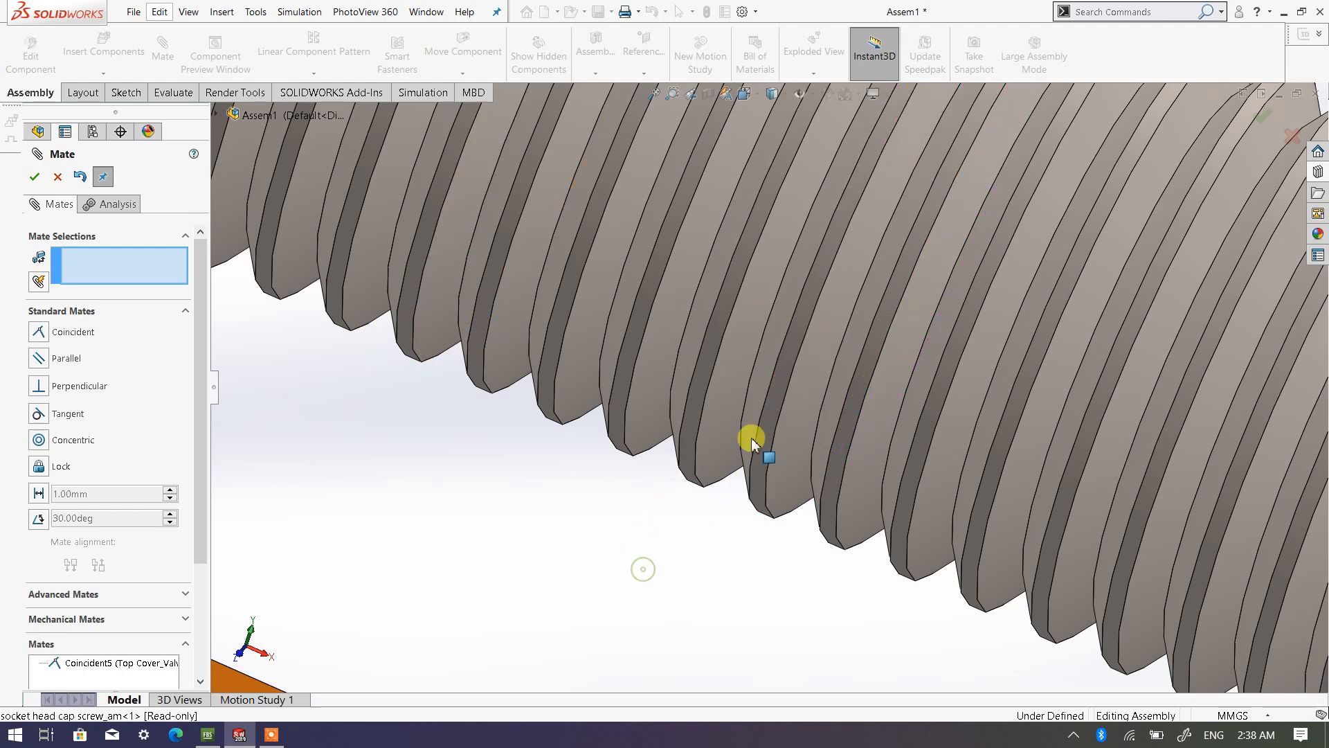
click(777, 384)
scroll(593, 475, up, 5)
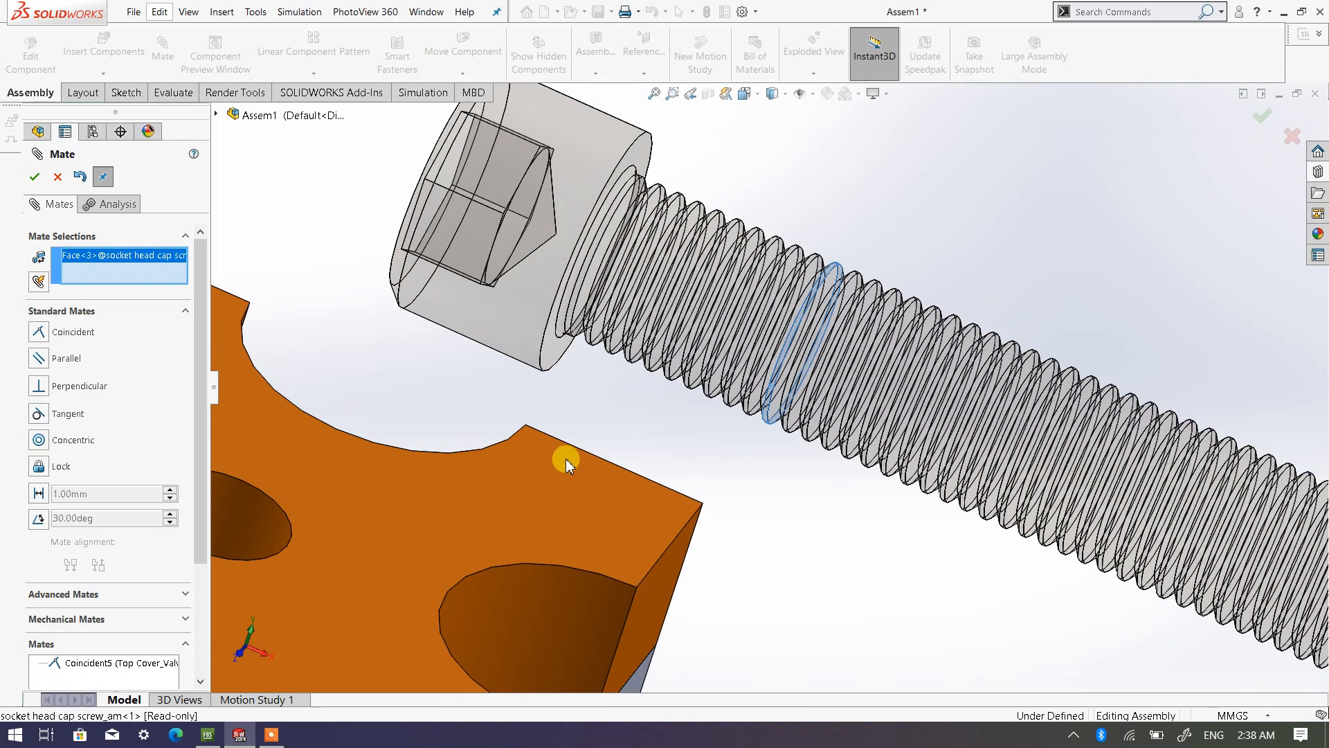
scroll(571, 457, up, 5)
scroll(662, 455, down, 4)
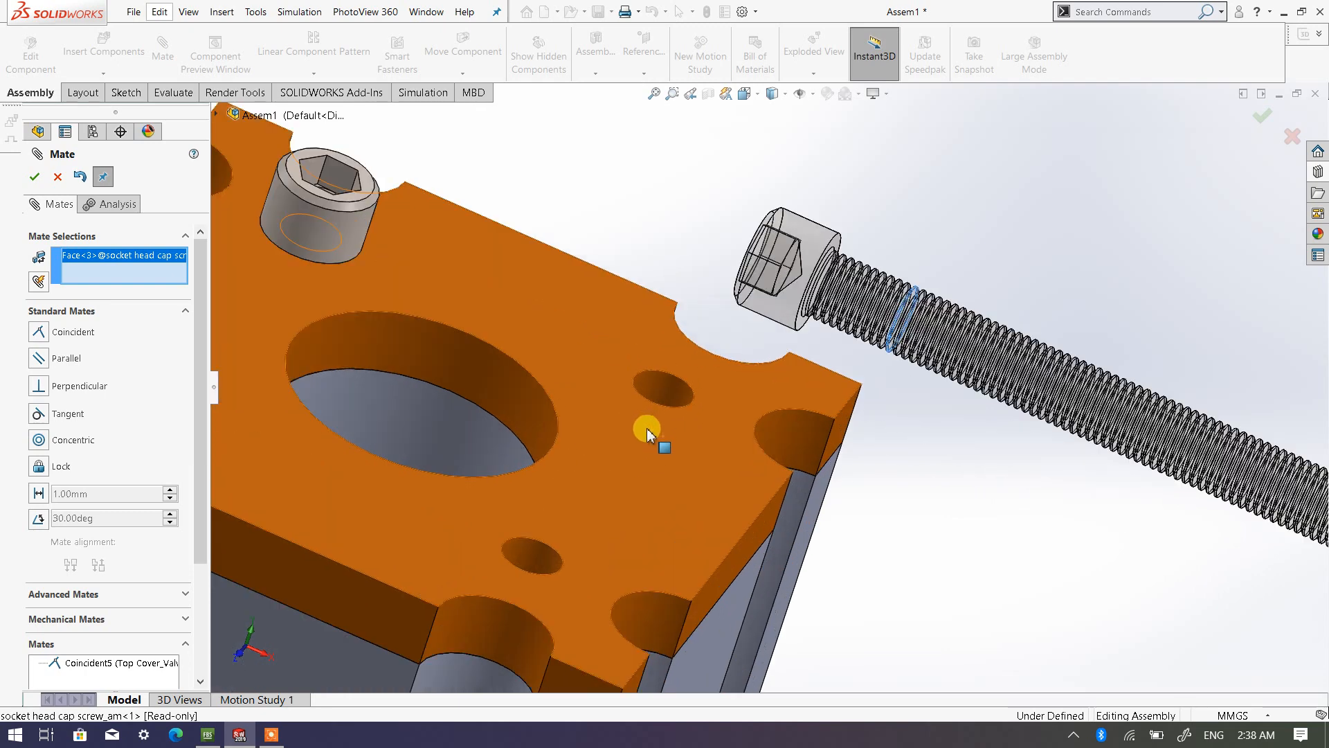
click(666, 394)
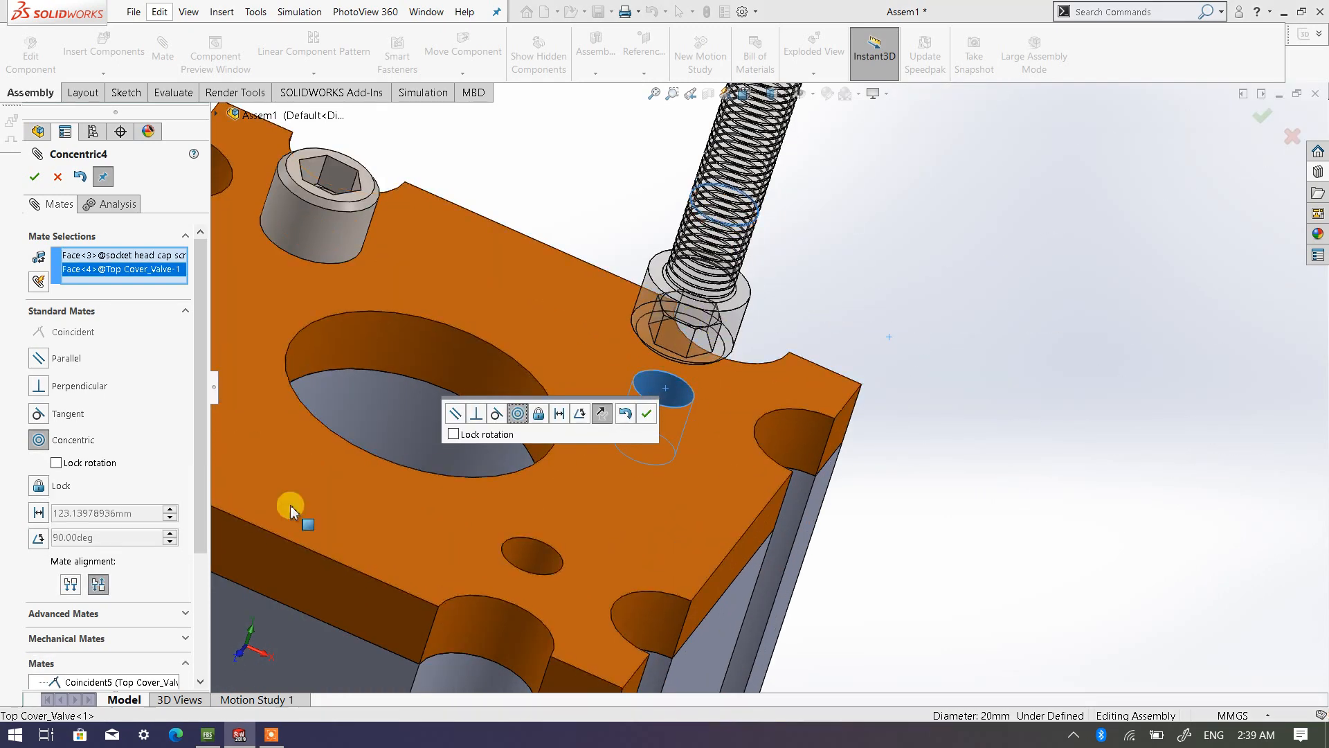
Step: Set the second screw's Concentric mate alignment to Aligned so its head faces up, accept it and finish mating
click(69, 585)
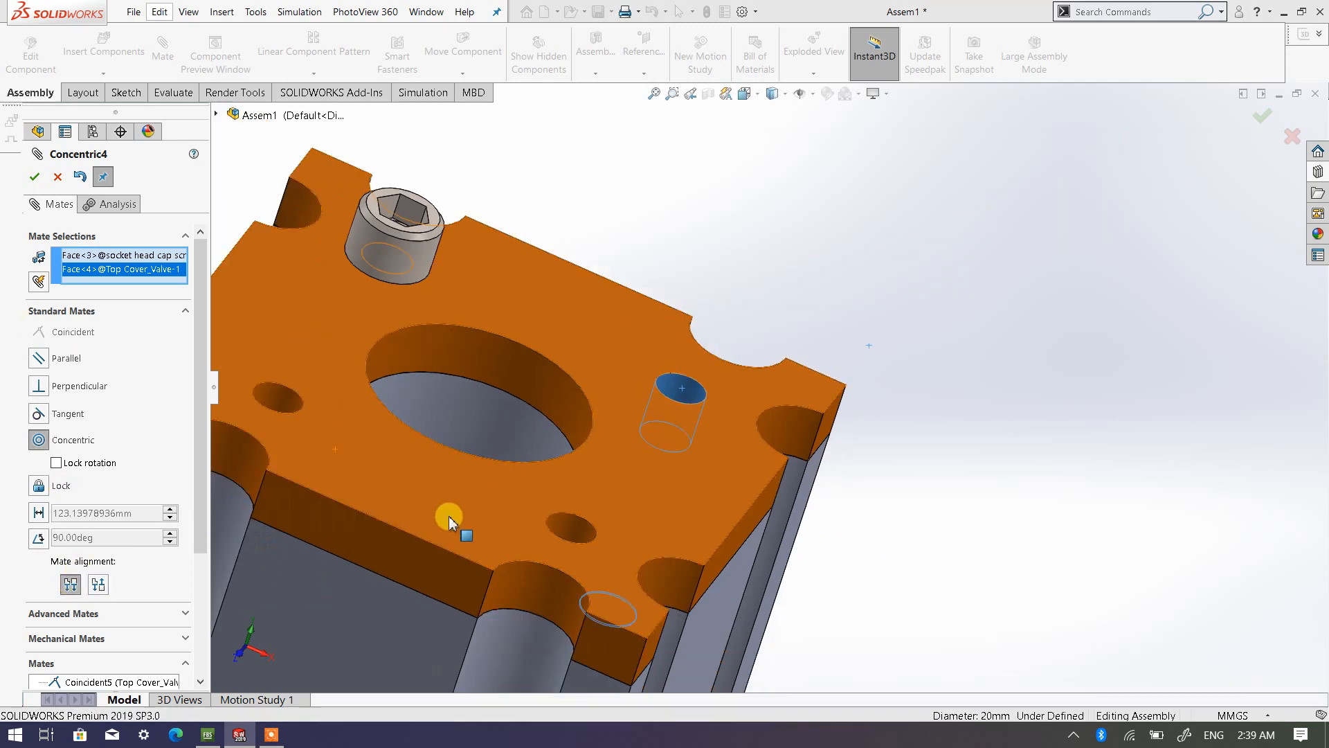
scroll(478, 528, up, 6)
middle_drag(632, 558, 499, 455)
click(36, 176)
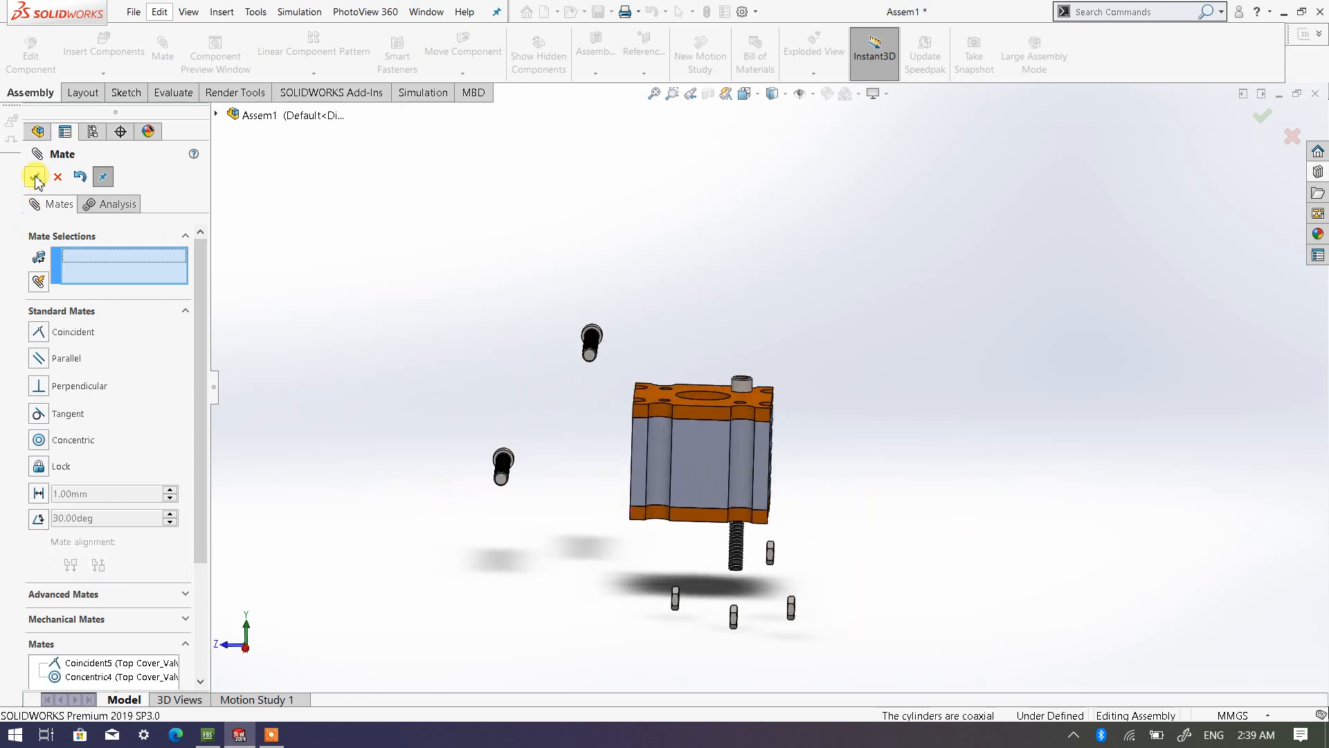
click(36, 177)
Step: Slide the second screw up along its bolt hole until its head stands well above the top cover
scroll(741, 525, down, 4)
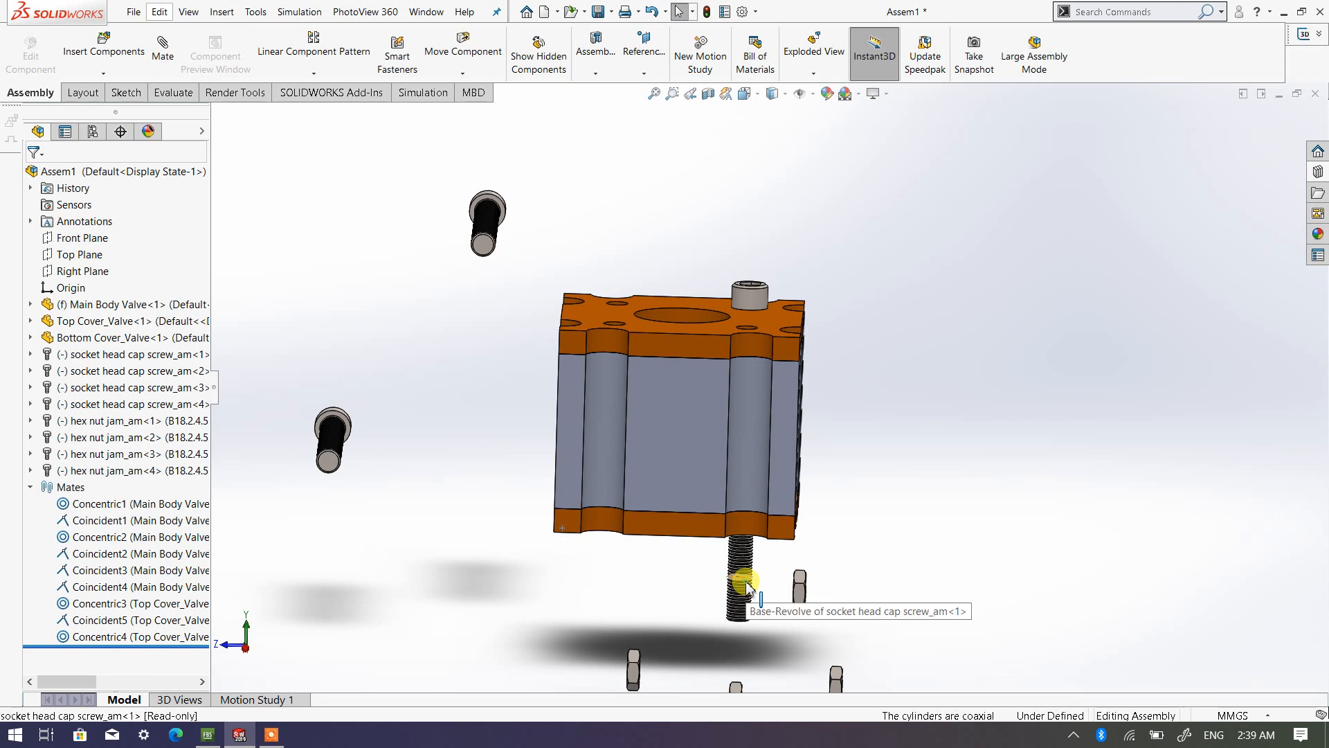
drag(746, 587, 743, 580)
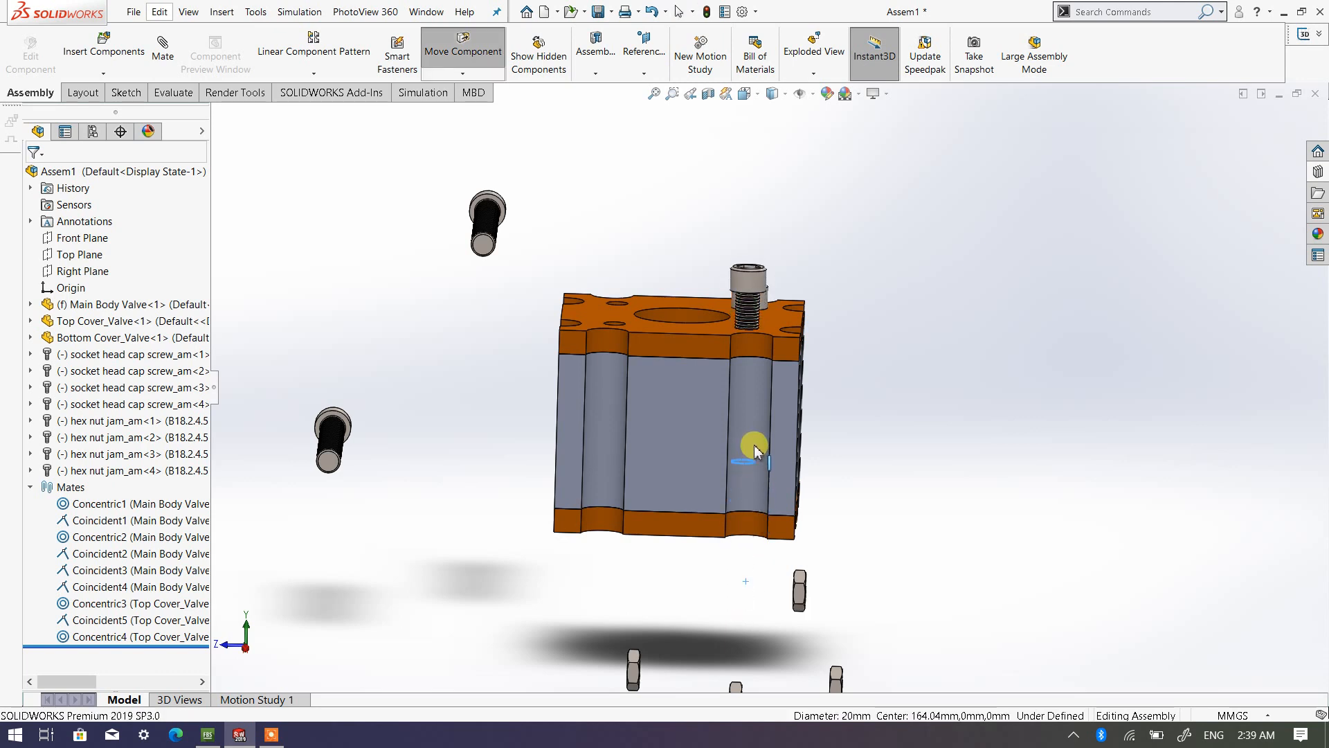
drag(754, 452, 756, 401)
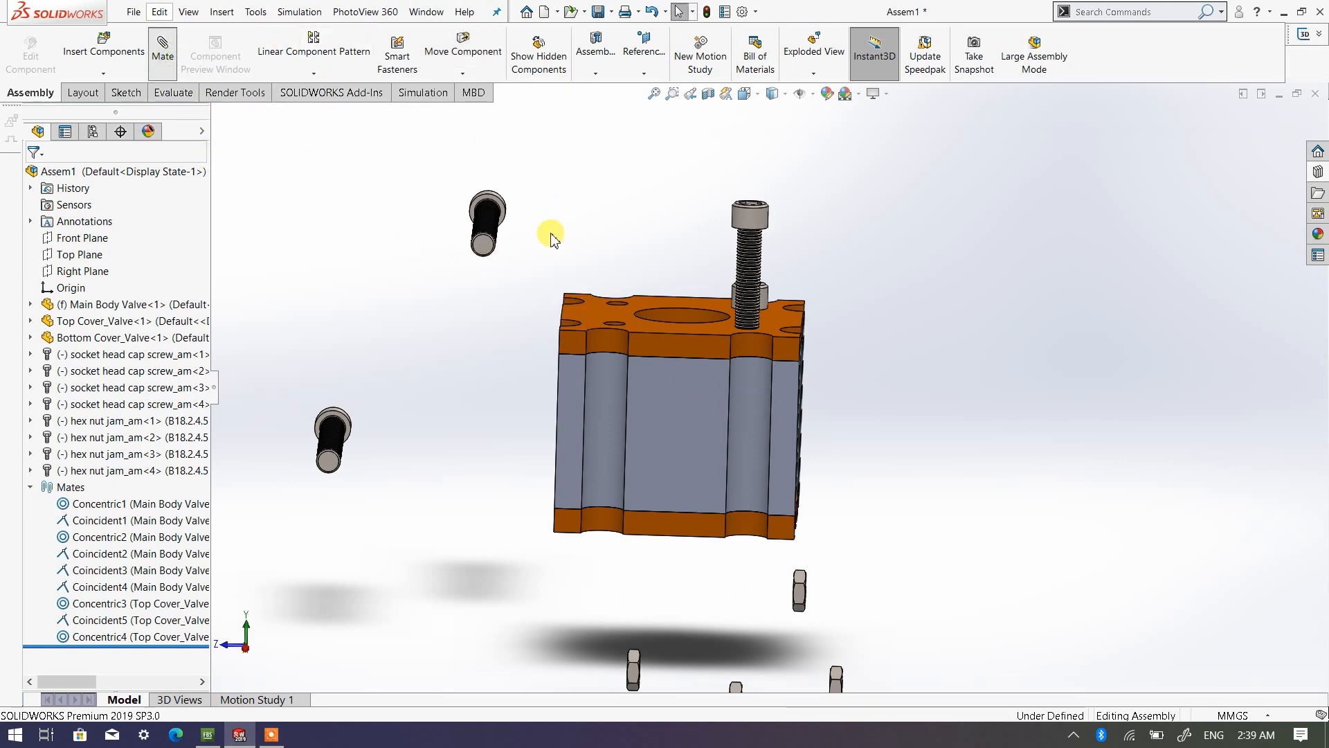
Step: Add a Coincident mate between the top cover's upper face and the underside of the second screw's head
middle_drag(587, 312, 601, 309)
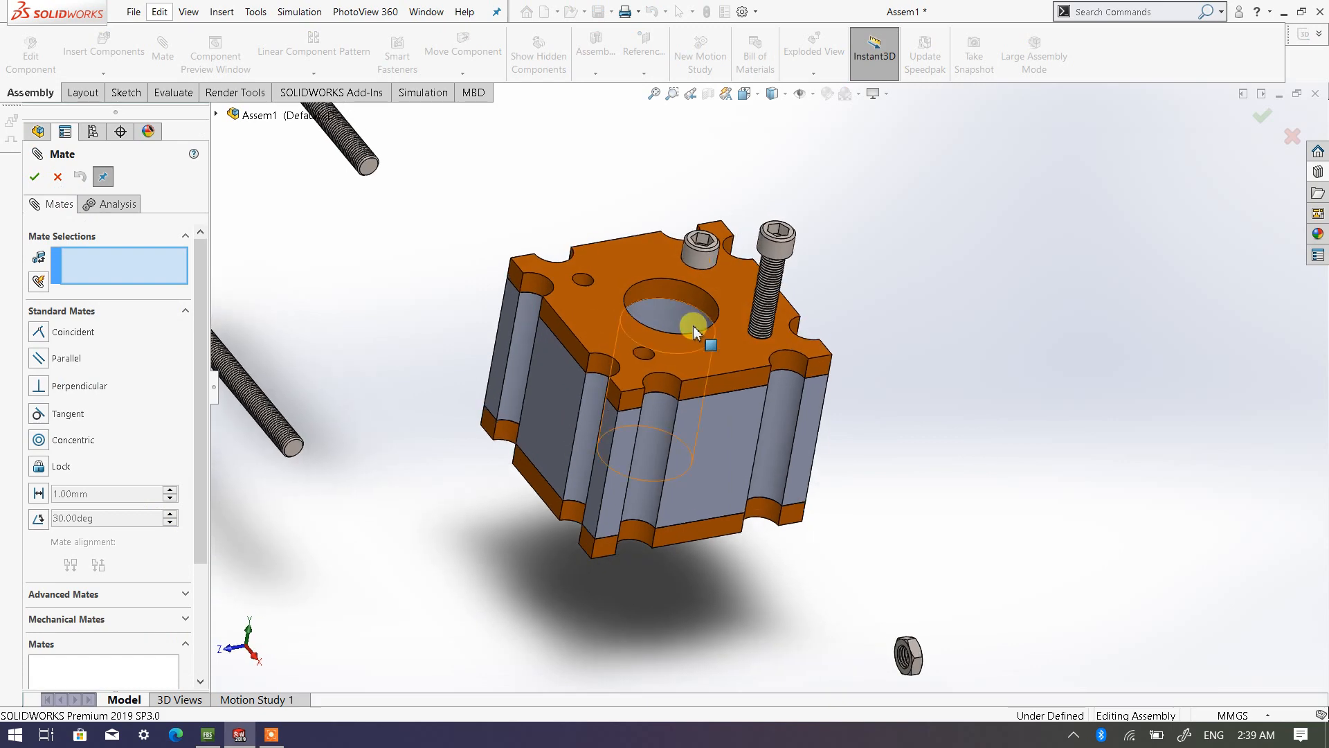
click(758, 348)
middle_drag(741, 359, 699, 125)
scroll(787, 263, down, 8)
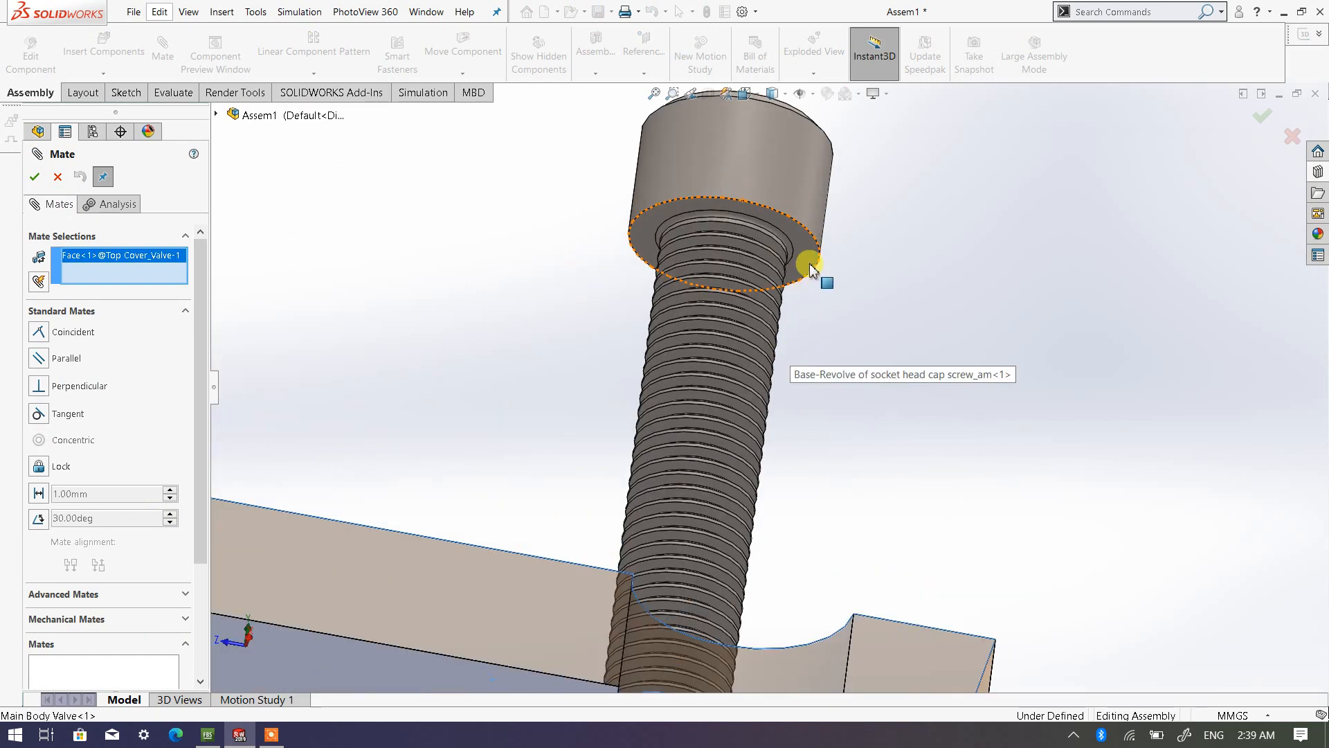
click(808, 262)
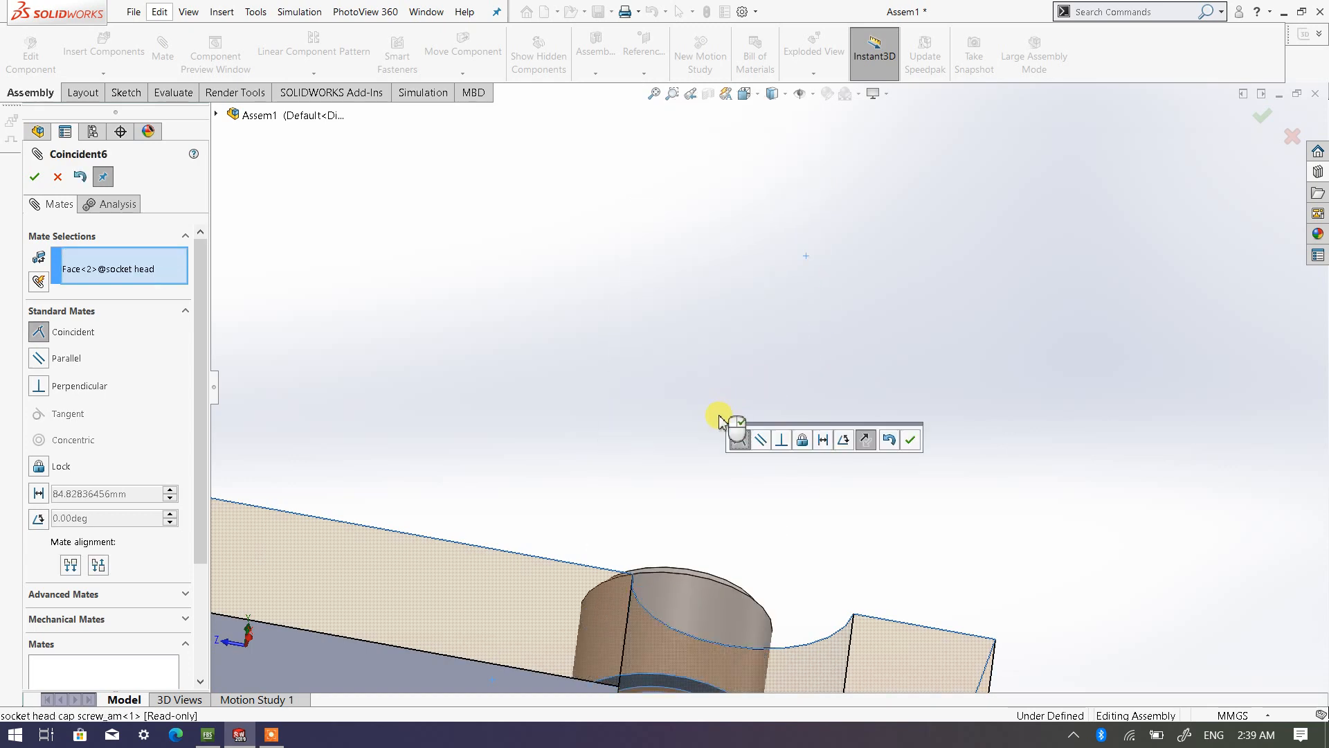
scroll(635, 402, up, 5)
scroll(631, 400, up, 3)
middle_drag(667, 430, 610, 453)
click(33, 177)
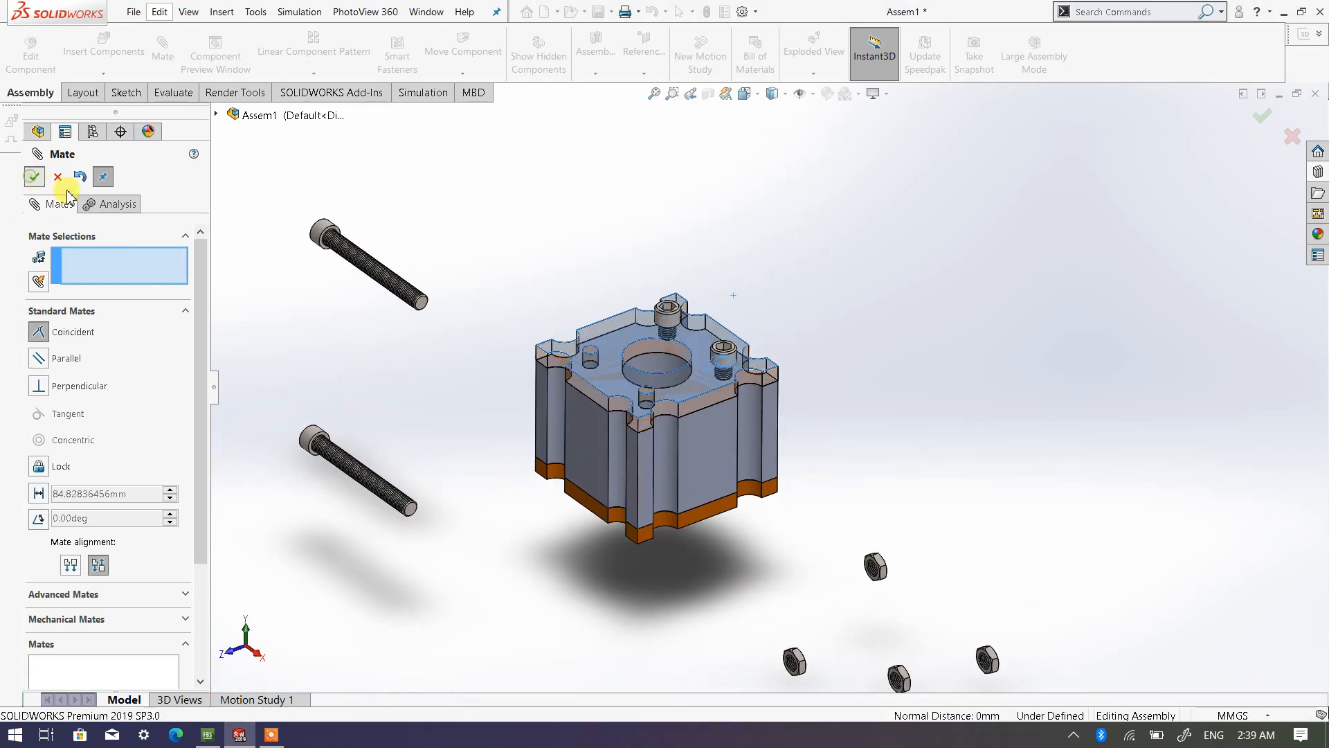
Step: Start a Concentric mate between a thread crest face of the third screw and the empty top cover bolt hole on the loose screws' side
scroll(522, 288, down, 6)
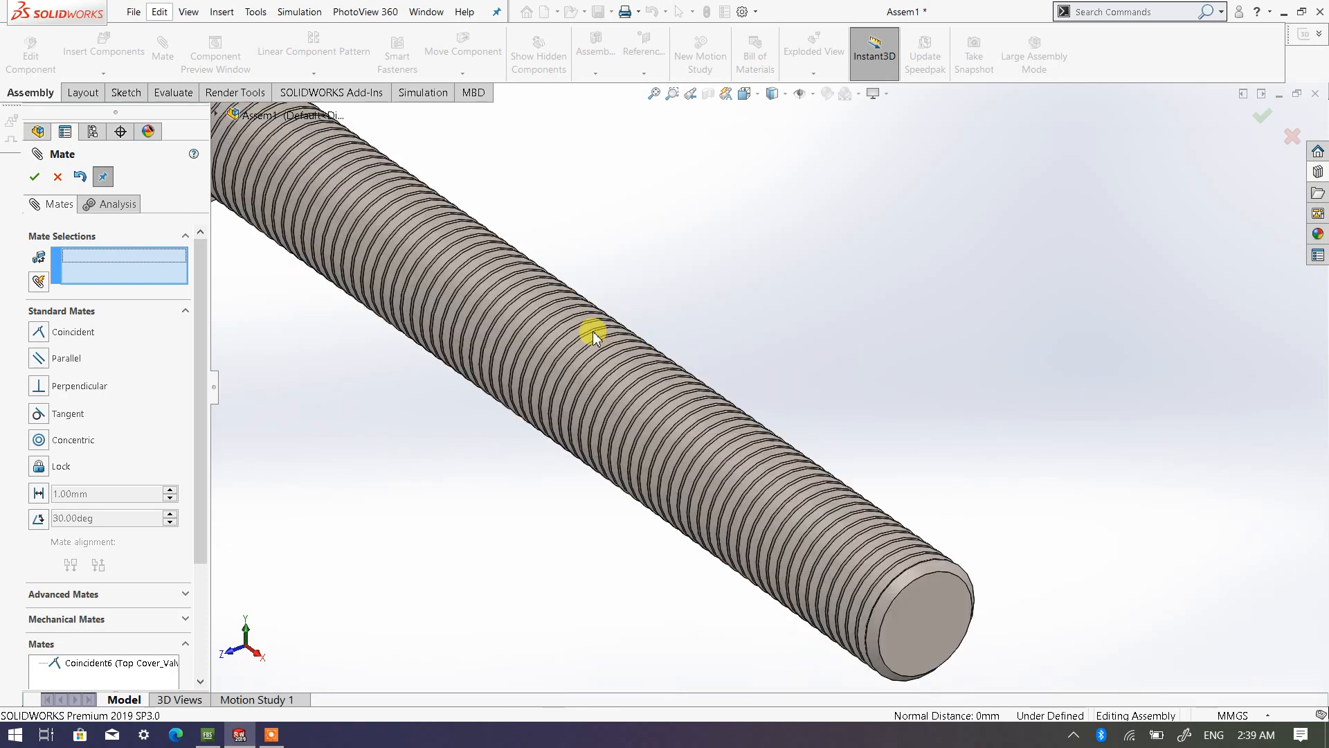
middle_drag(566, 434, 845, 337)
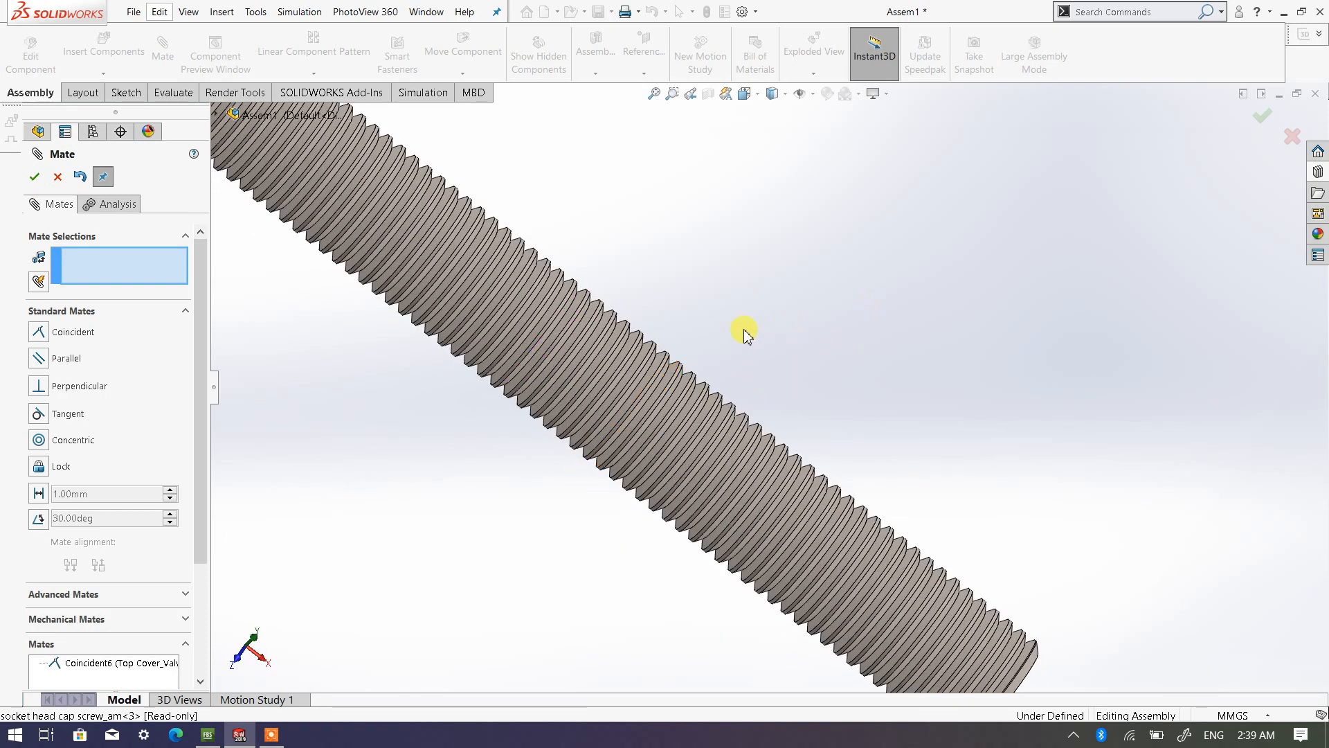
scroll(599, 397, down, 5)
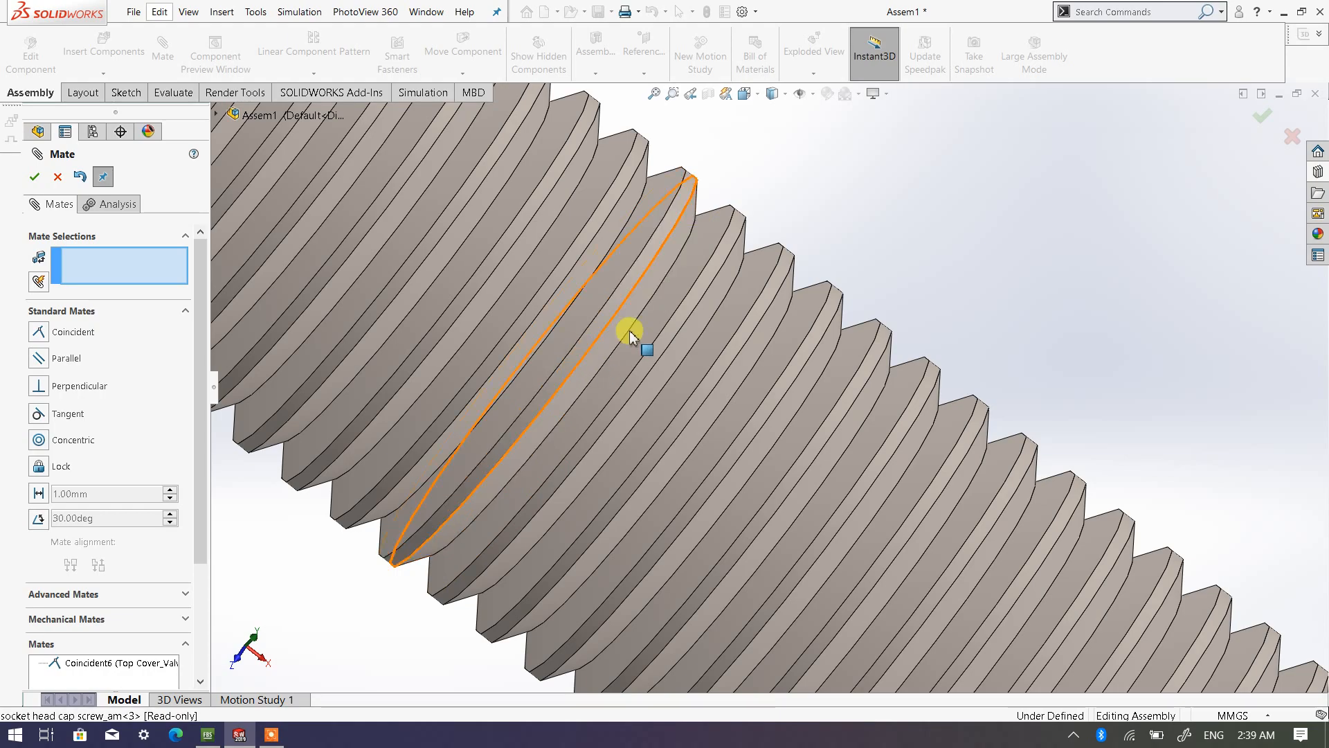
middle_drag(874, 189, 824, 214)
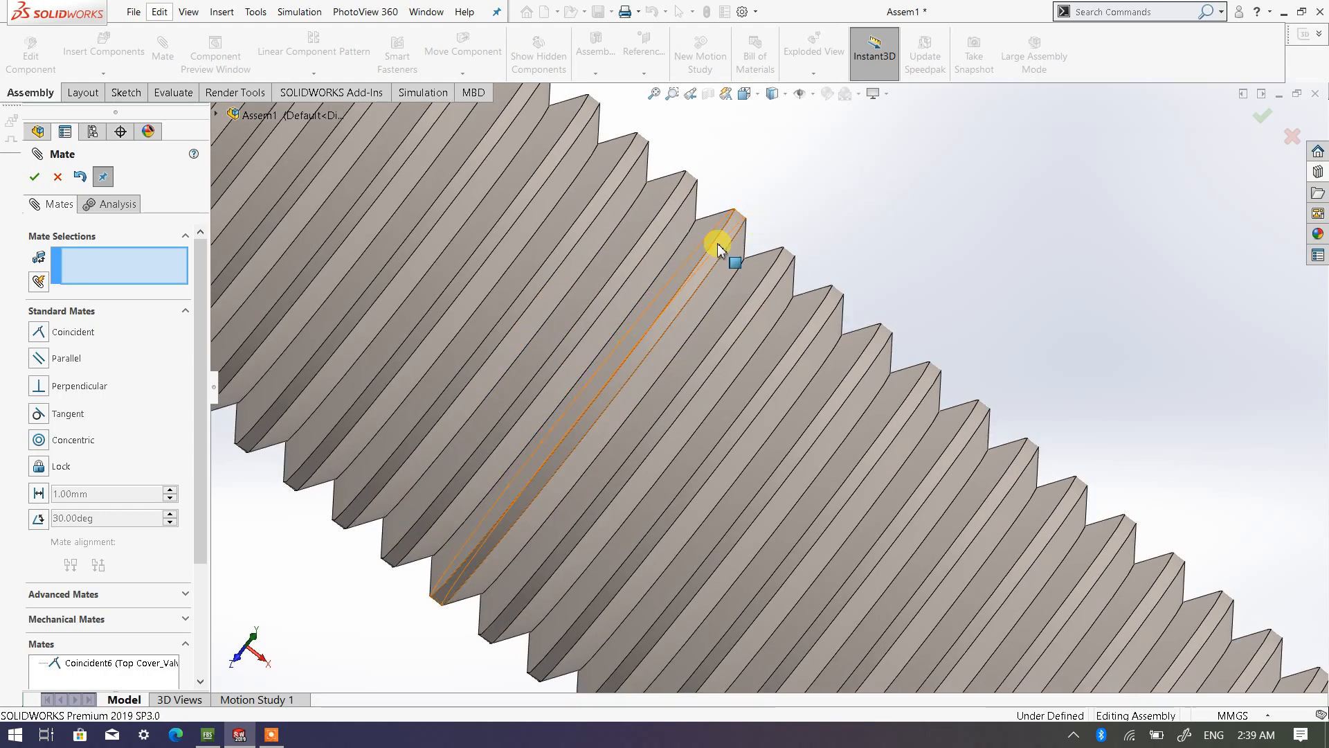
click(714, 265)
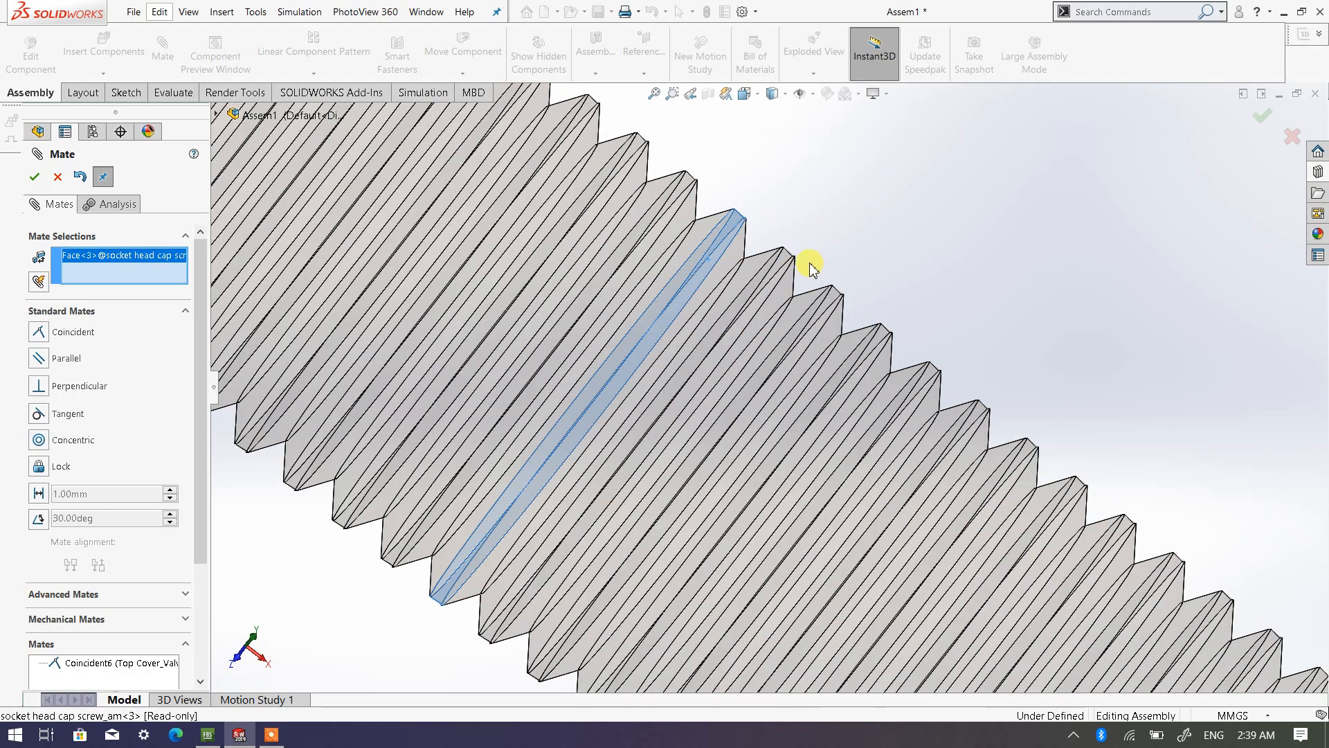
scroll(811, 267, up, 10)
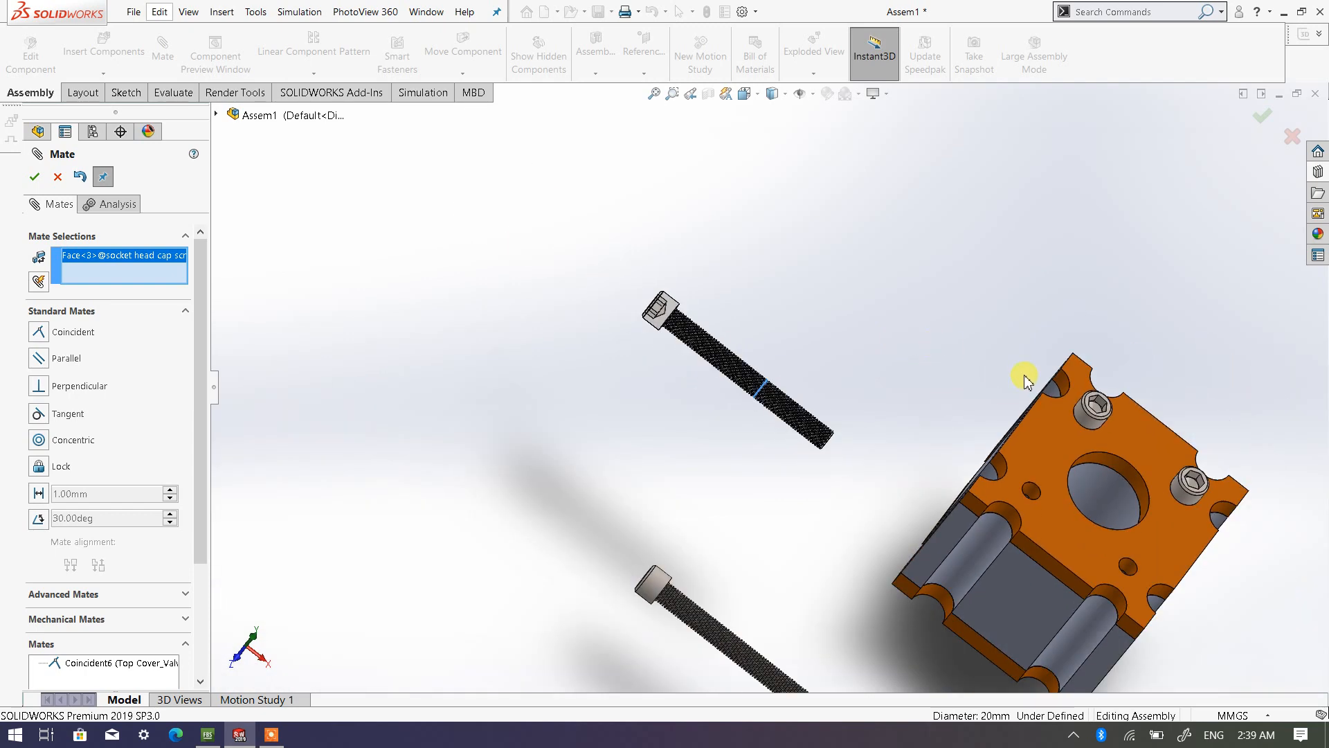
middle_drag(1111, 525, 1059, 475)
scroll(982, 475, down, 5)
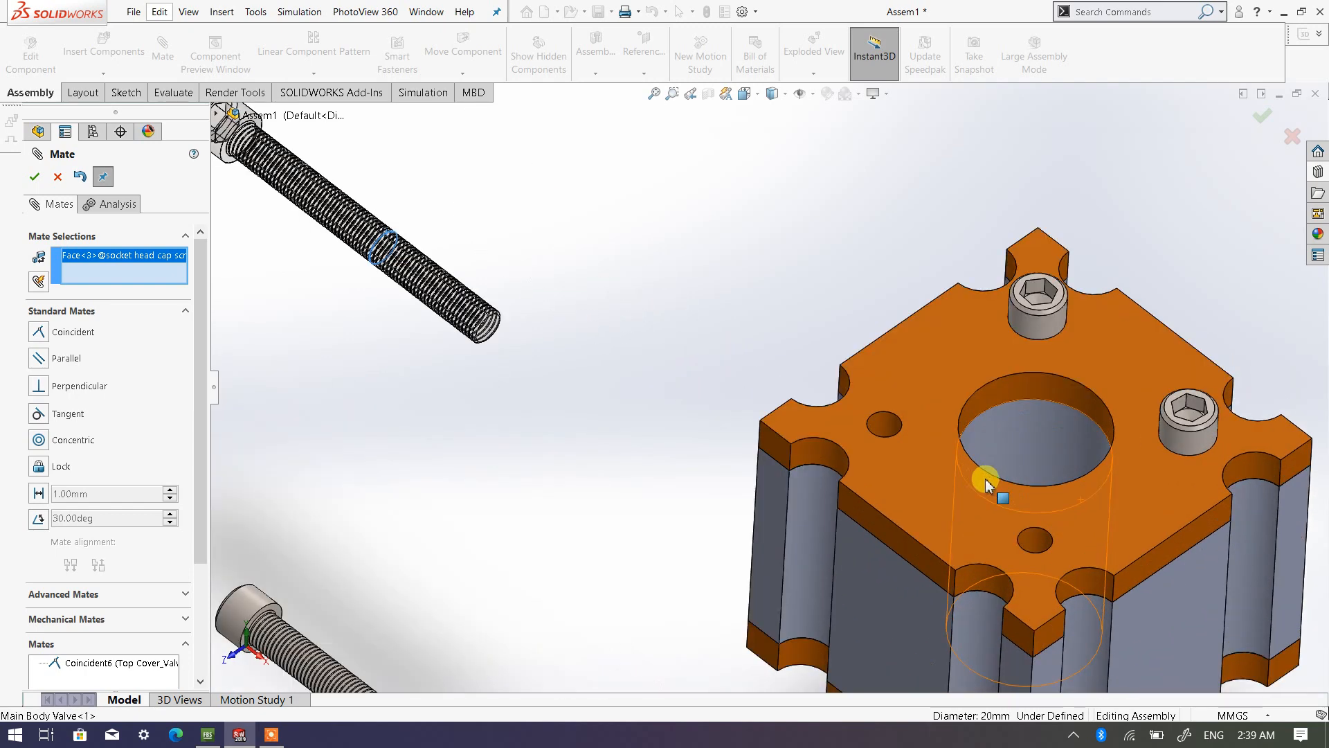
click(890, 425)
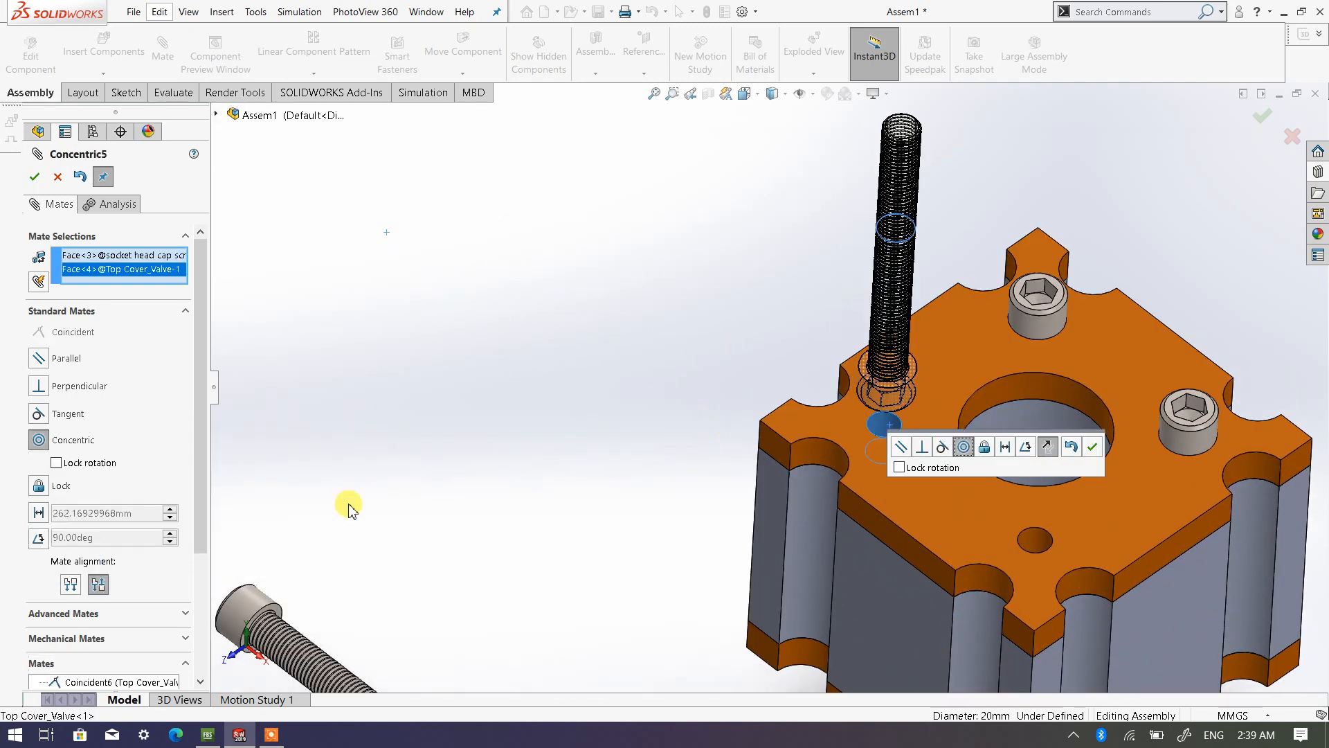
Step: Set the third screw's Concentric mate alignment to Aligned so its head faces up, accept it and finish mating
click(69, 585)
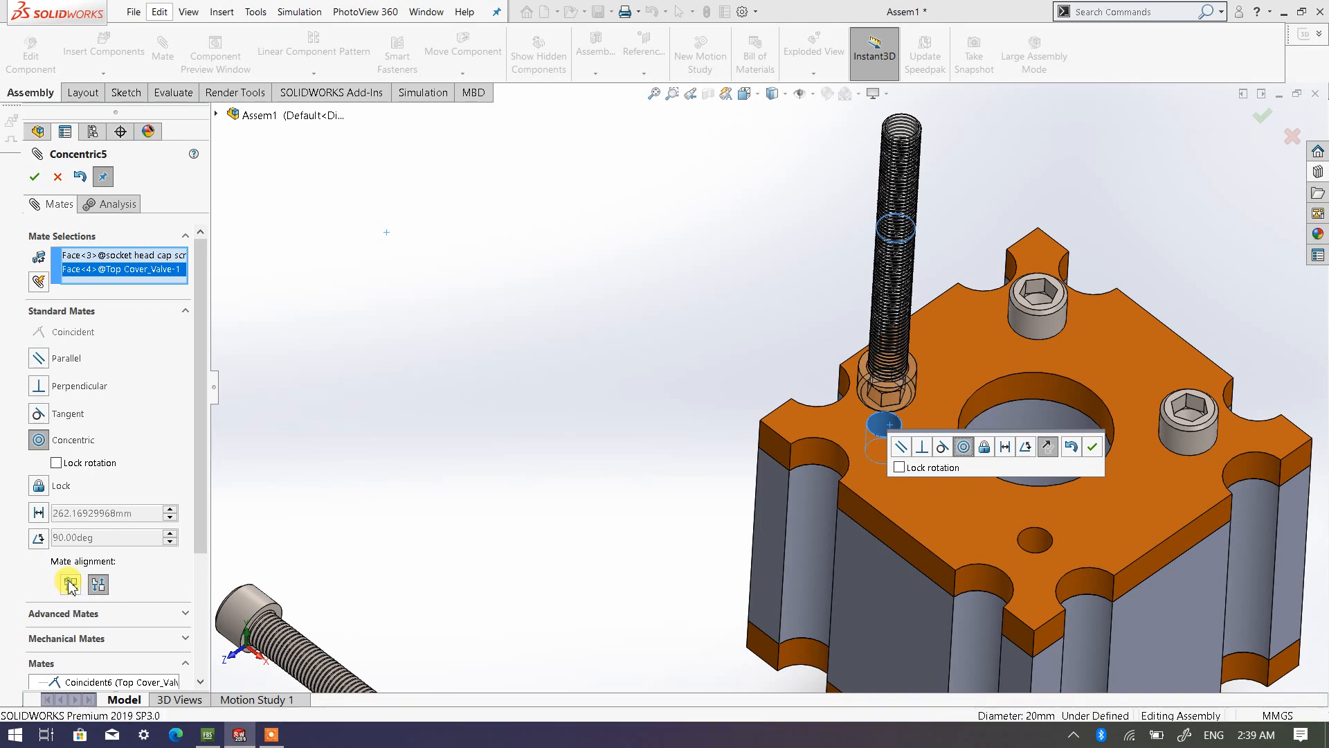
click(34, 177)
key(Escape)
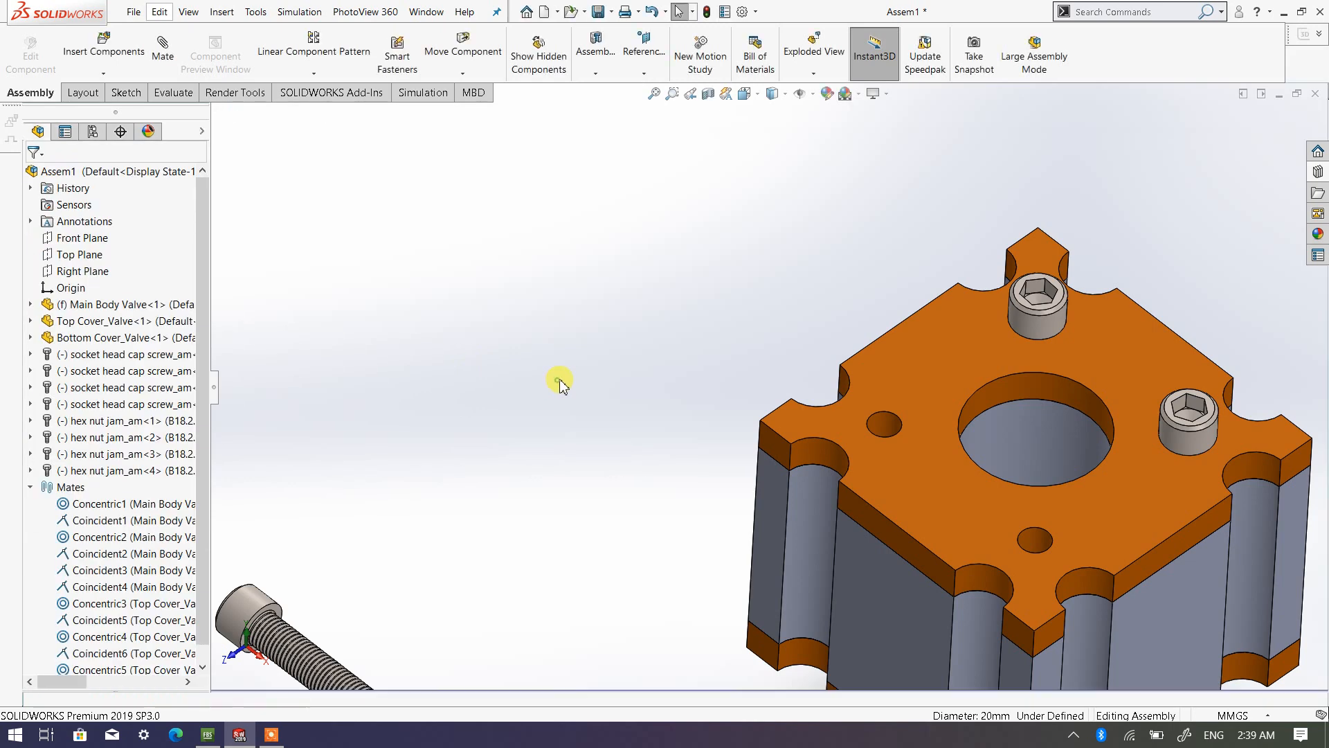
Step: Slide the third screw up along its bolt hole until its head stands well above the top cover
scroll(892, 605, up, 4)
middle_drag(890, 605, 863, 607)
scroll(817, 512, down, 5)
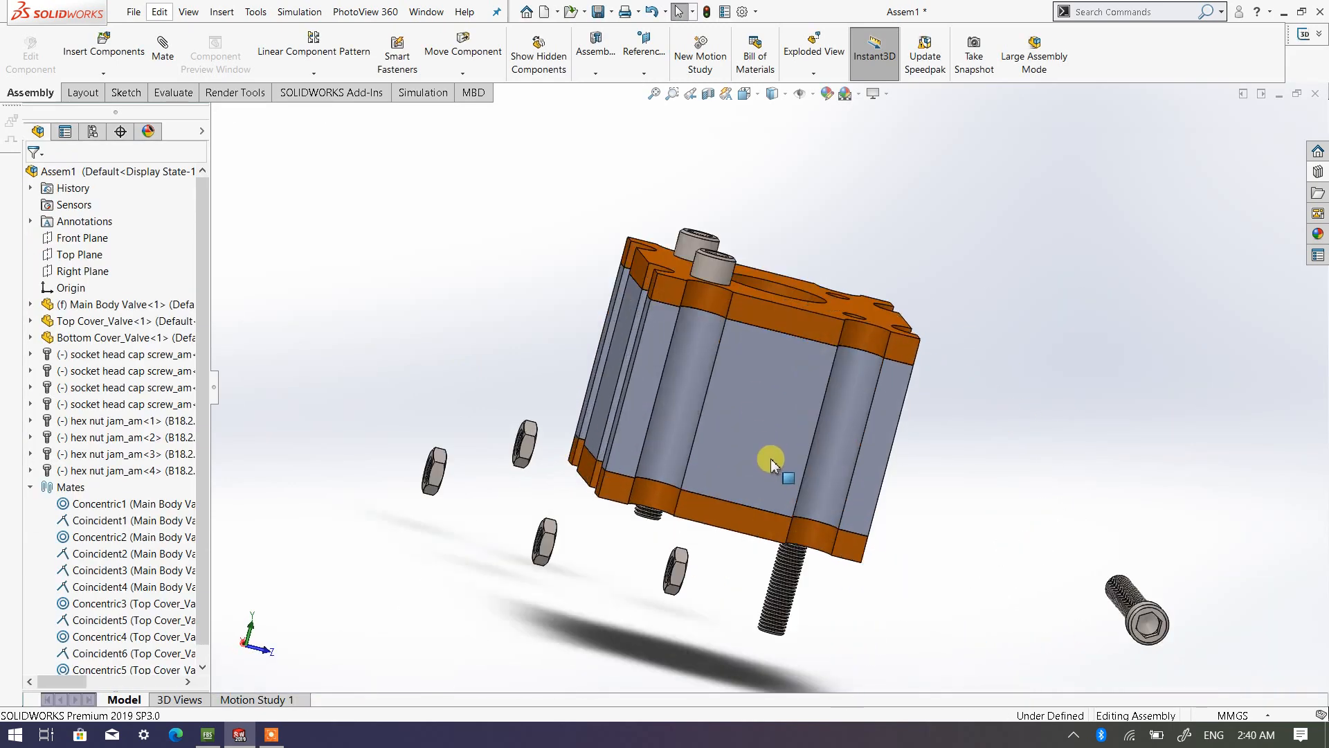
drag(860, 407, 869, 382)
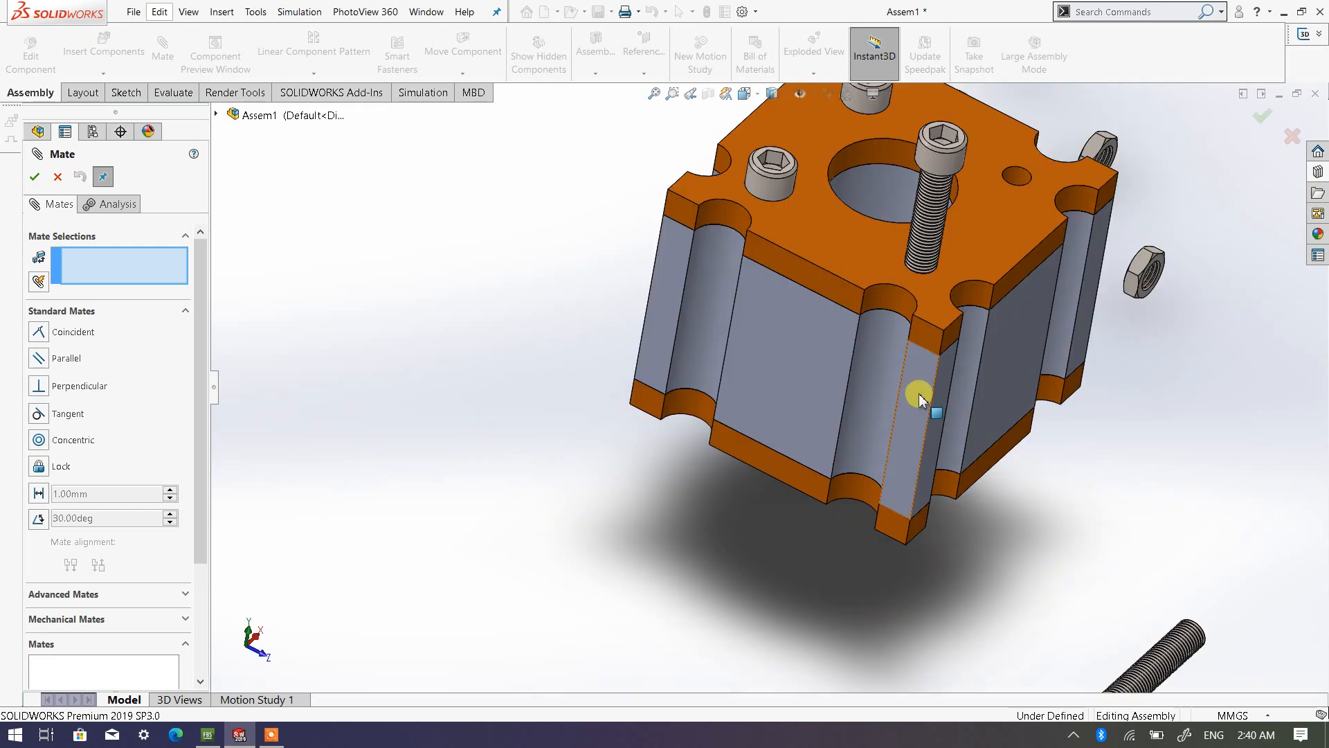
Step: Add a Coincident mate between the top cover's upper face and the underside of the third screw's head
click(915, 396)
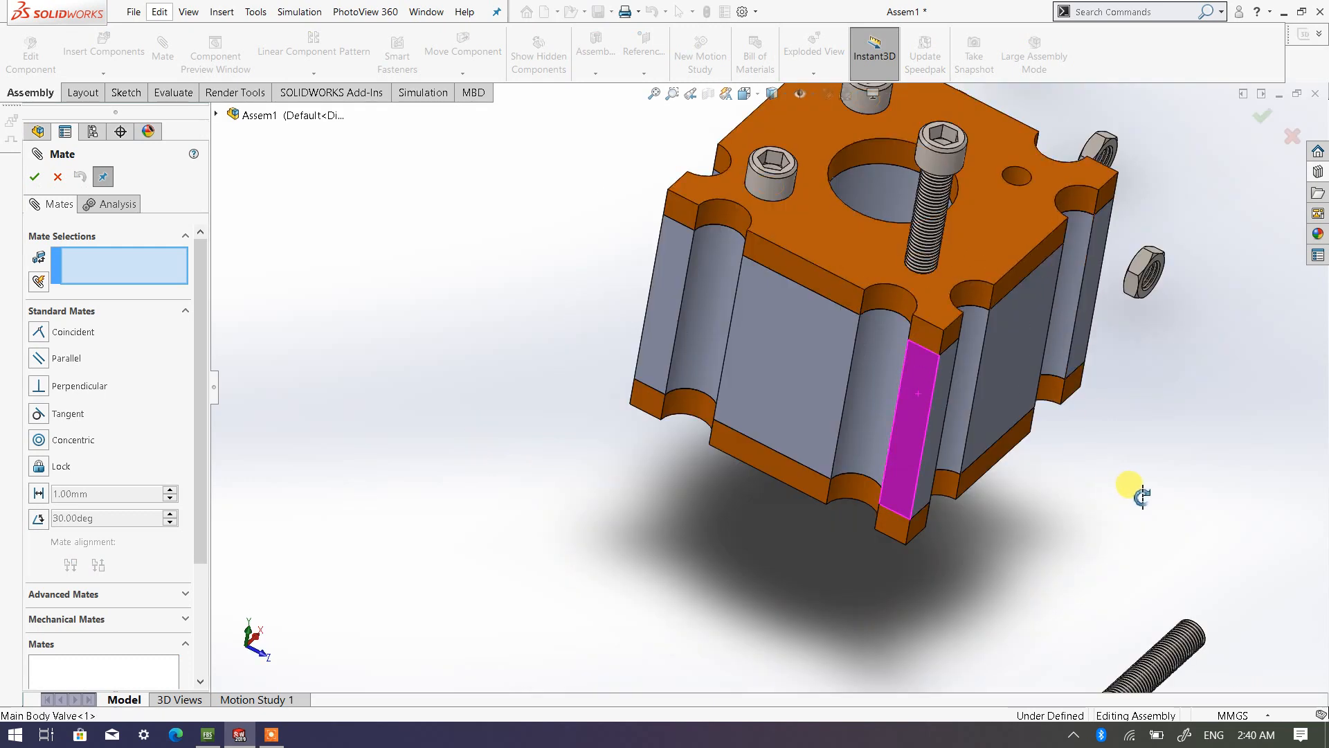
scroll(1017, 282, up, 3)
click(1003, 267)
scroll(924, 275, up, 3)
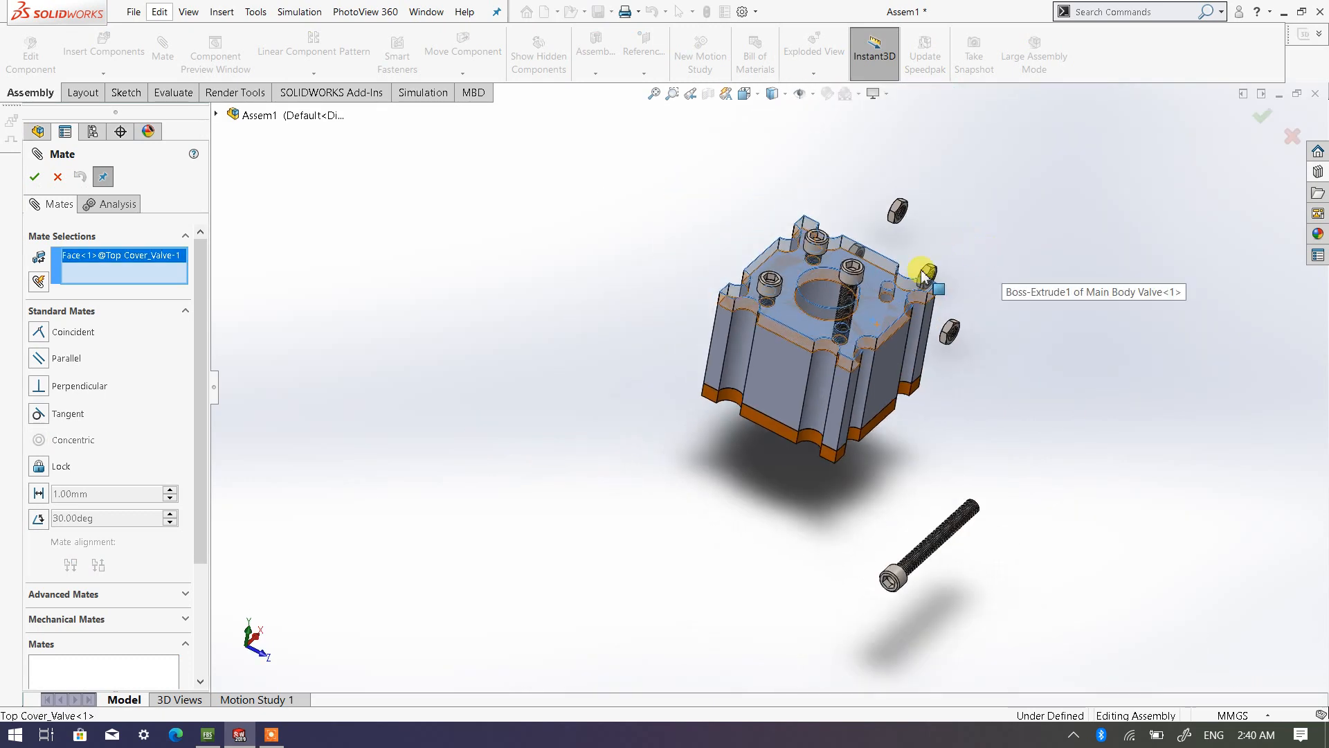
scroll(766, 401, down, 3)
middle_drag(766, 400, 799, 305)
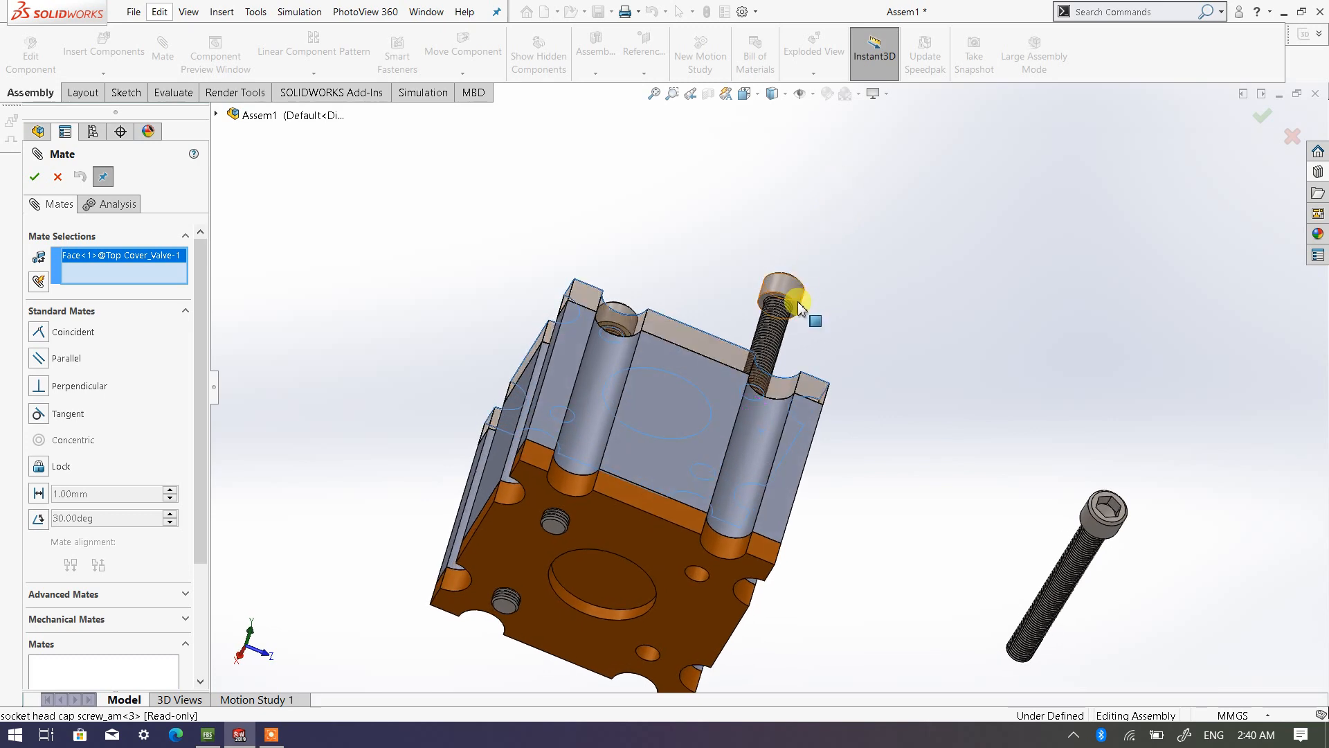
scroll(799, 305, down, 5)
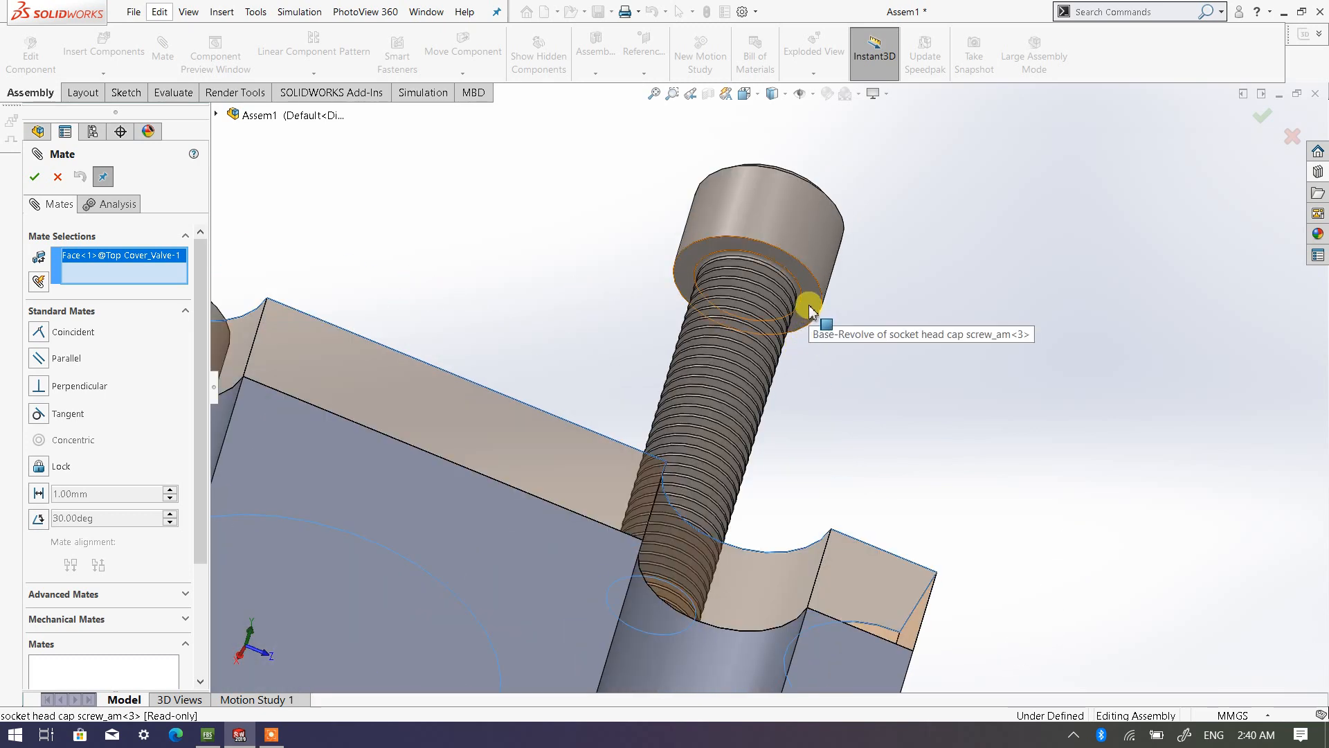
click(810, 310)
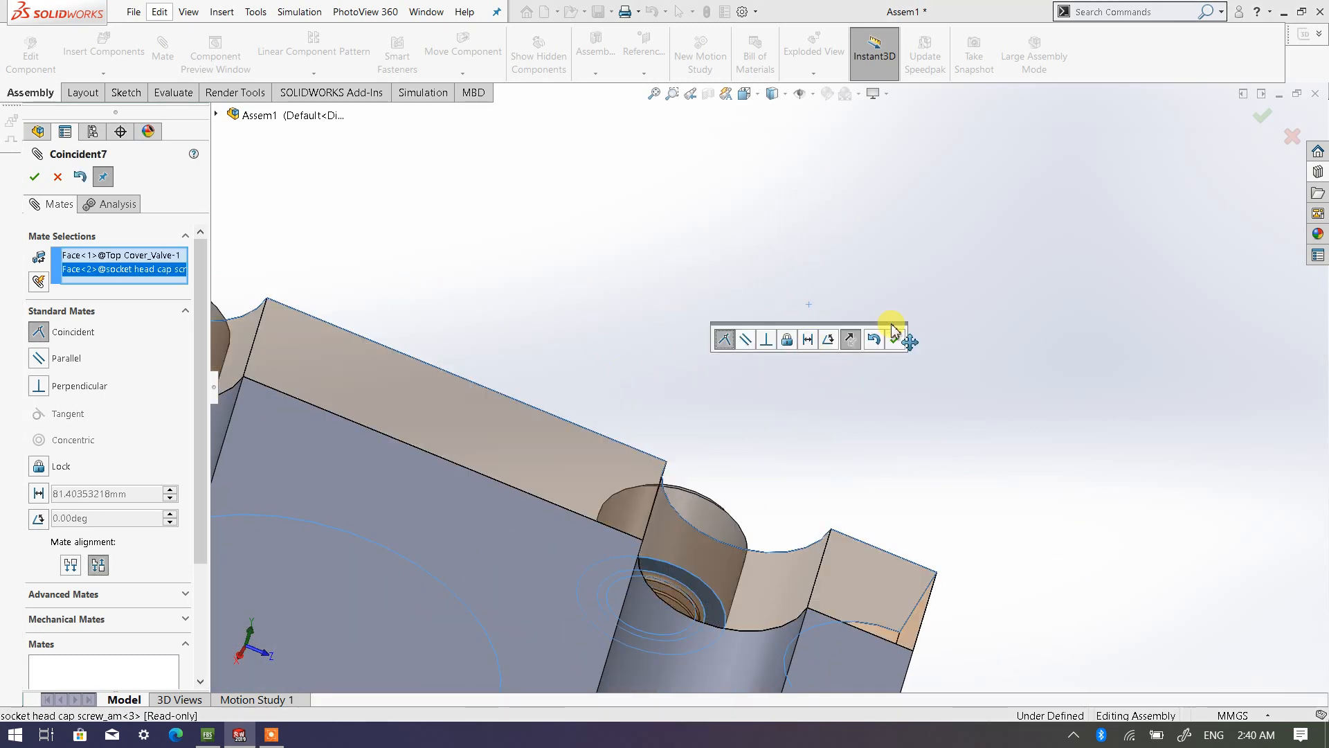
click(894, 339)
Step: Start a Concentric mate between a thread crest face of the last loose screw and the top cover's remaining empty bolt hole
scroll(720, 374, up, 10)
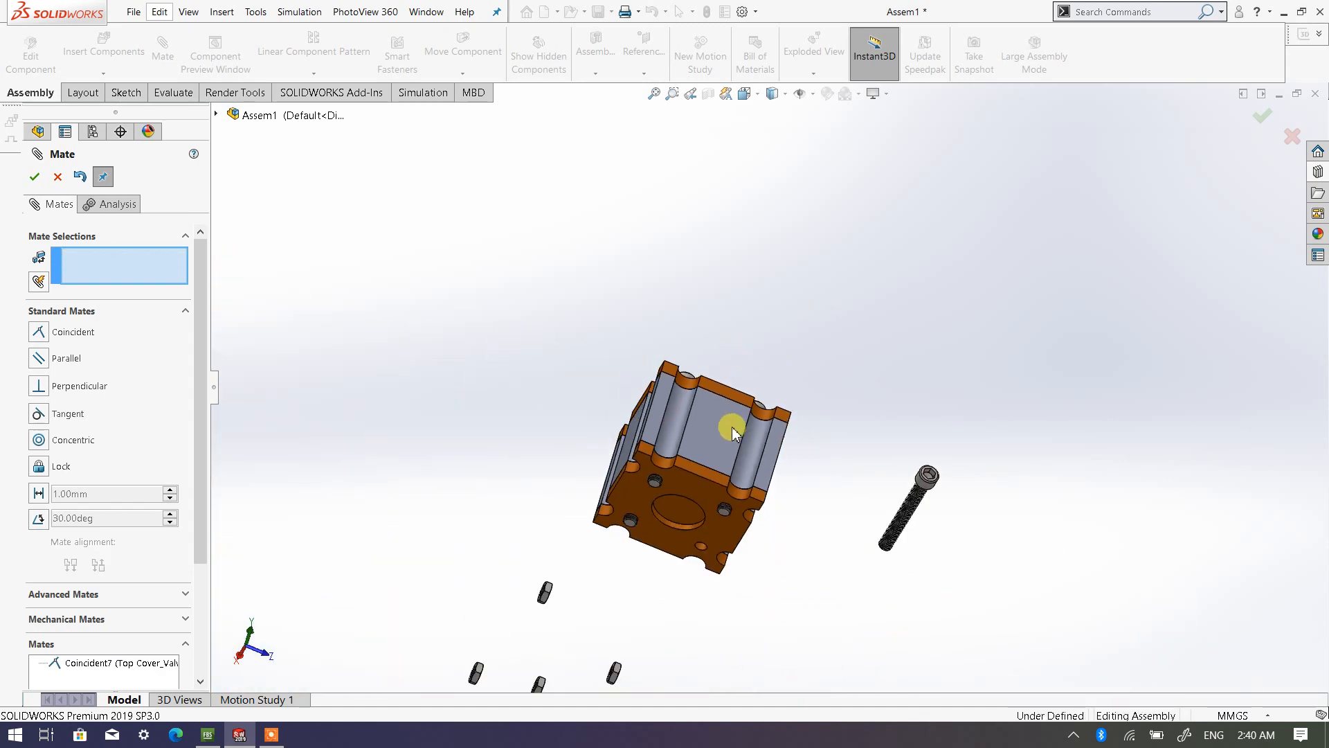
middle_drag(817, 434, 614, 451)
scroll(706, 454, down, 8)
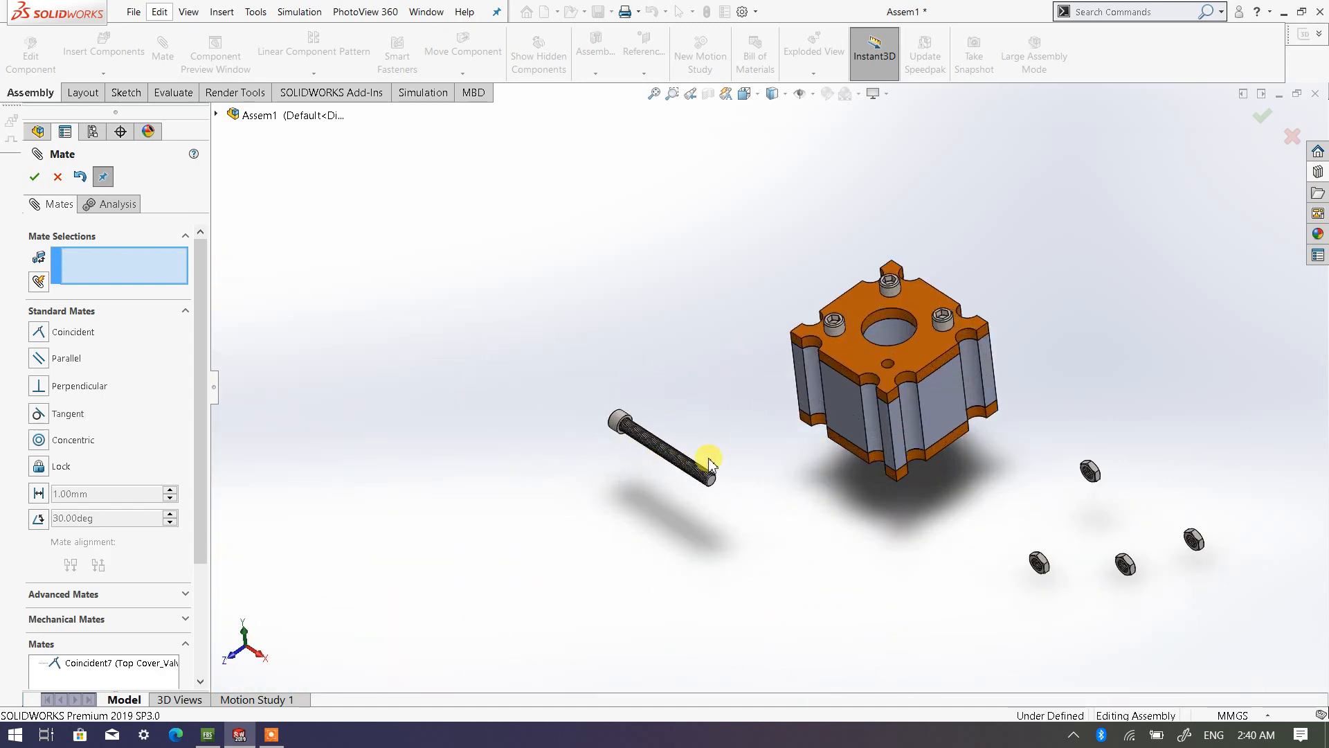
scroll(671, 463, down, 10)
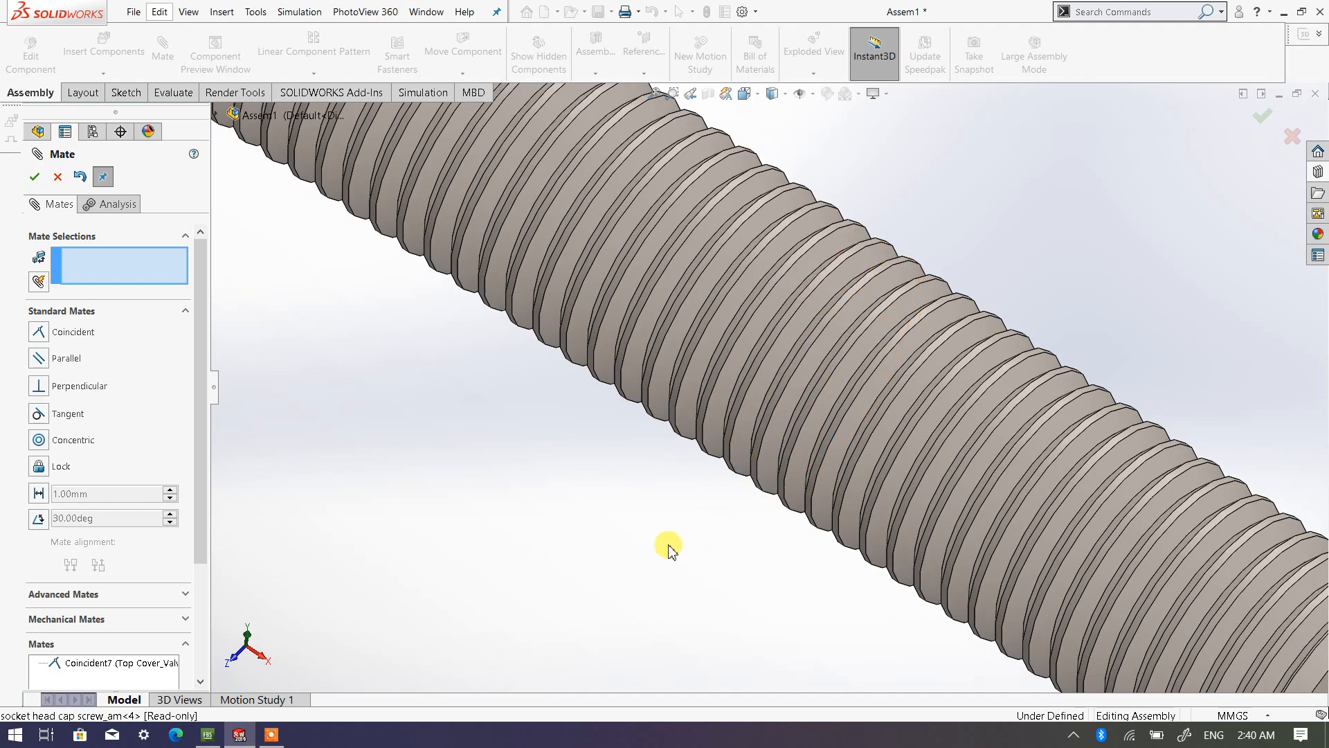
scroll(914, 414, down, 3)
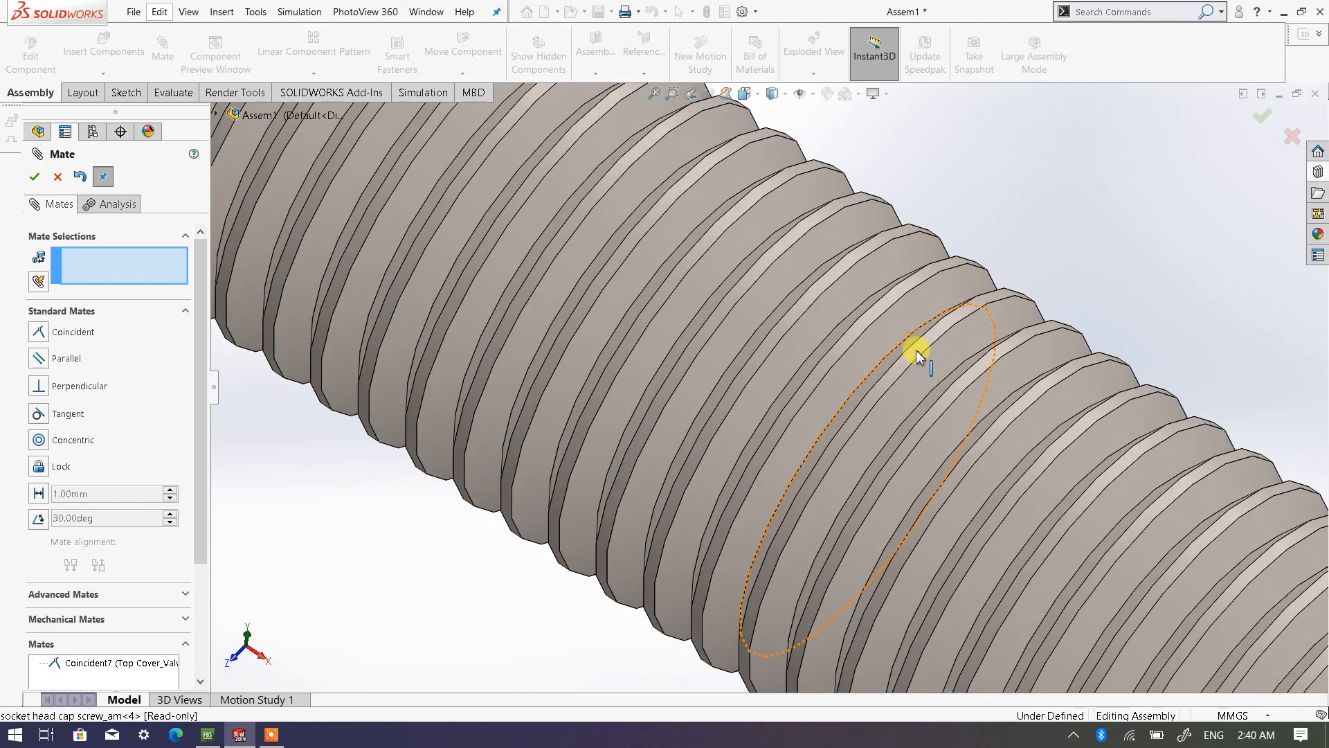
click(893, 304)
scroll(900, 312, up, 10)
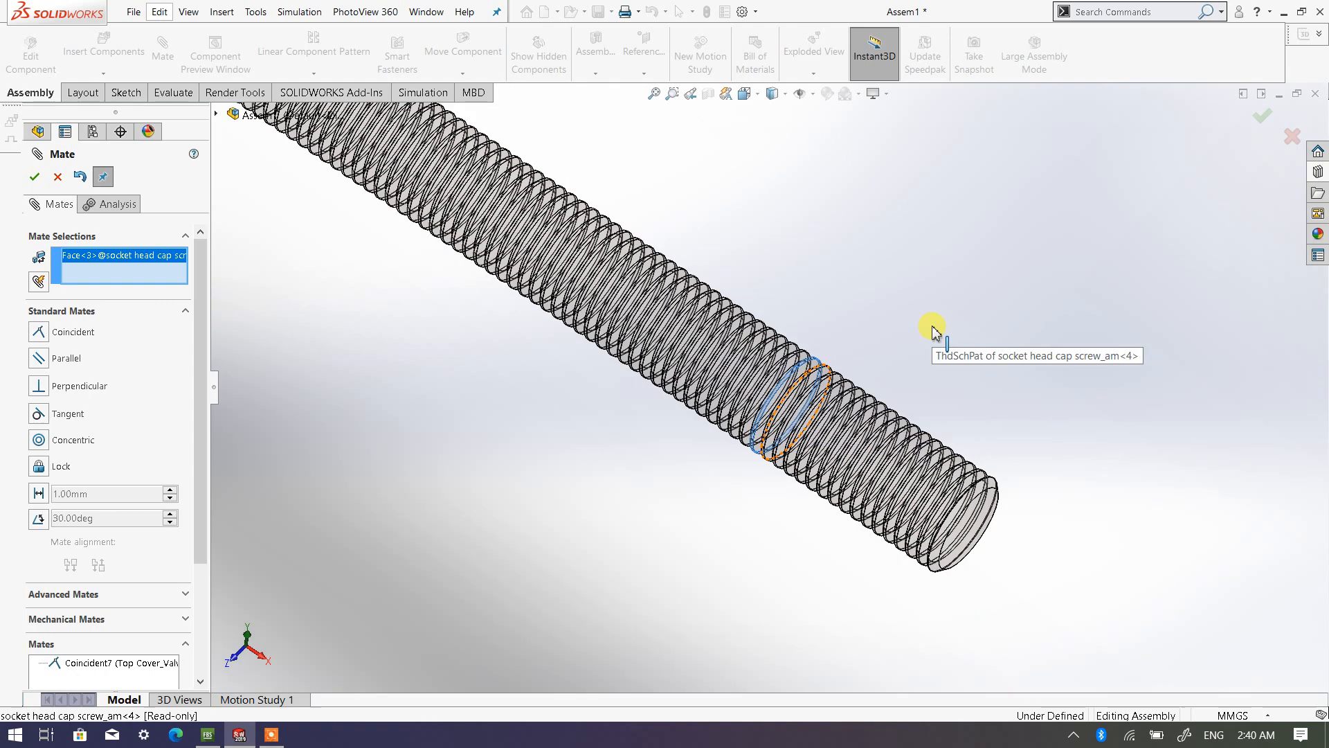
scroll(937, 323, up, 5)
scroll(928, 339, down, 8)
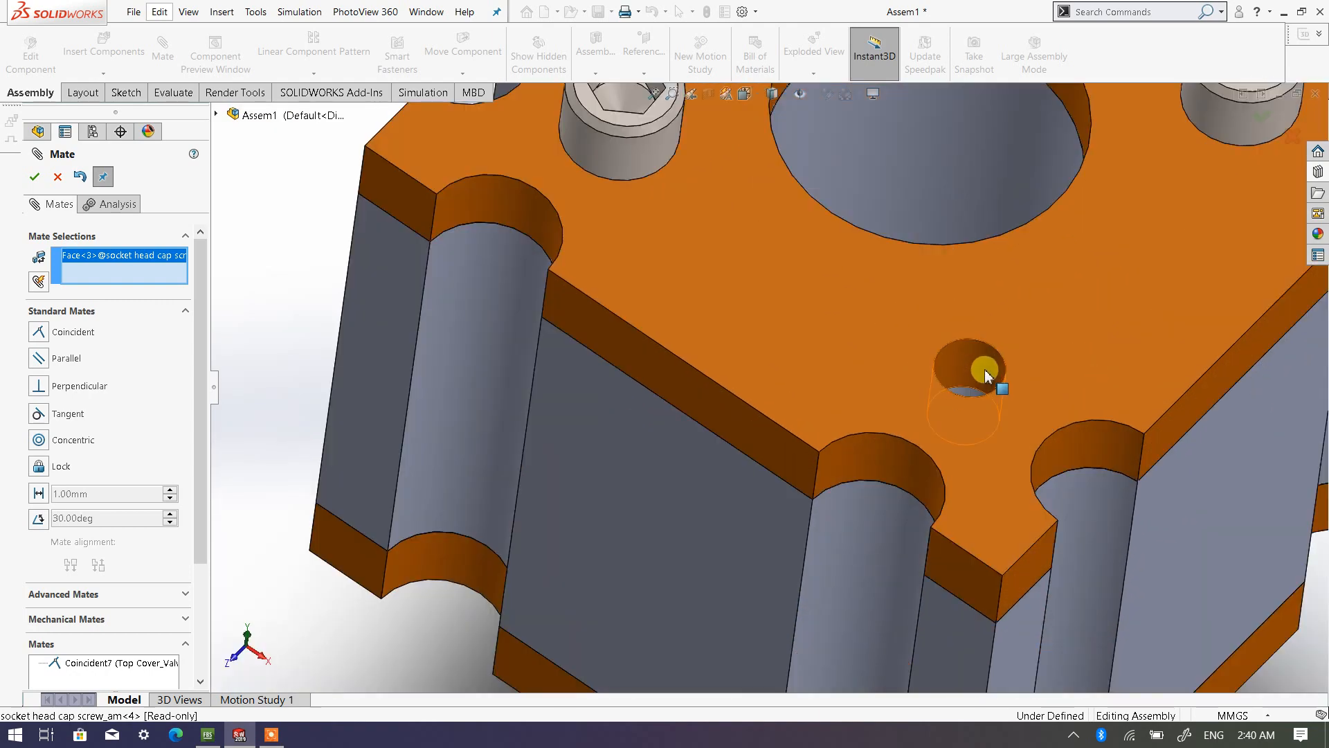
click(985, 374)
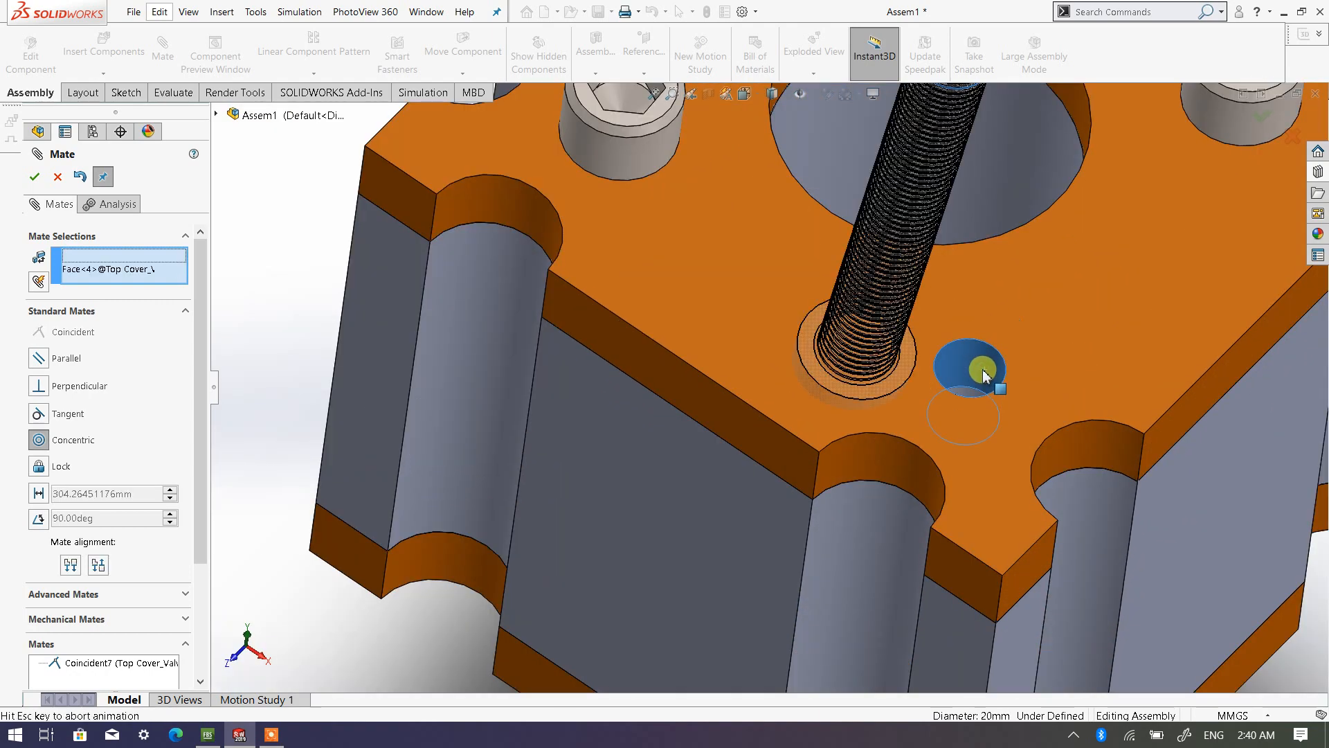
Step: Set the fourth screw's Concentric mate alignment to Aligned so its head faces up, accept it and finish mating
click(71, 585)
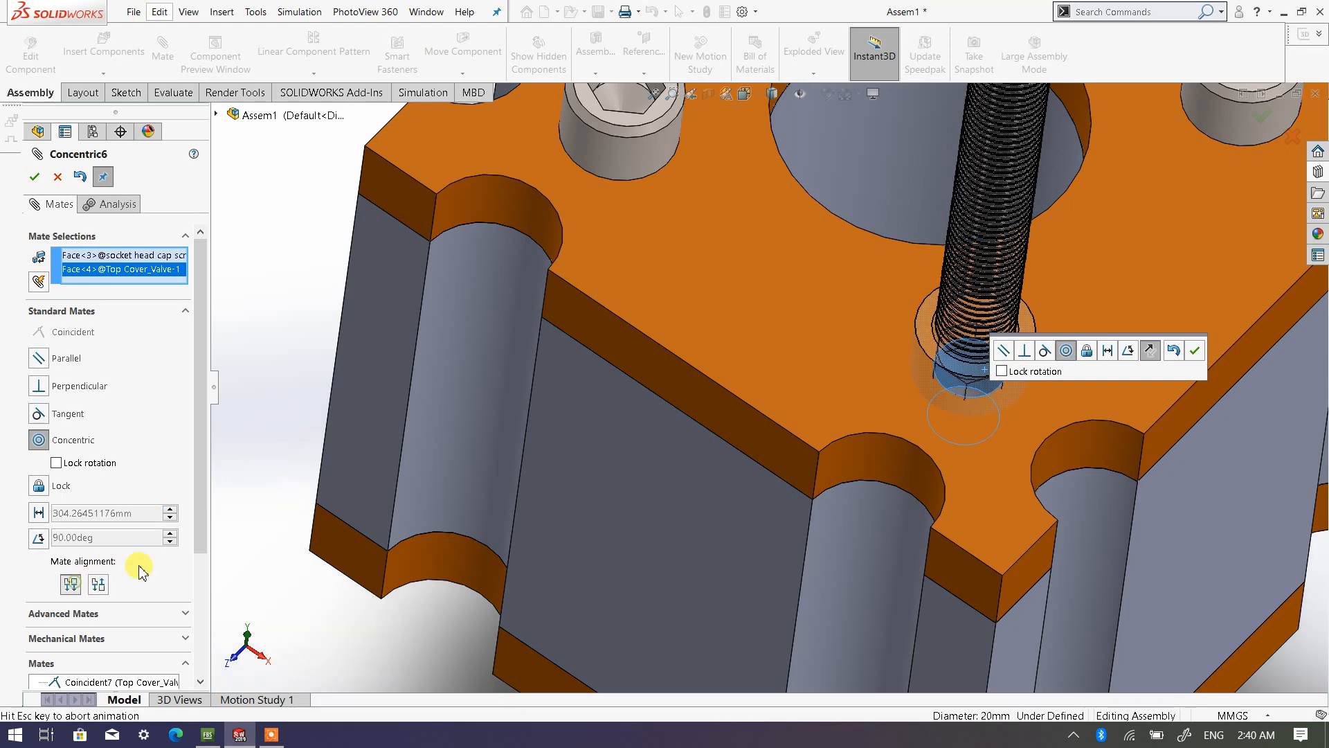
scroll(529, 499, up, 5)
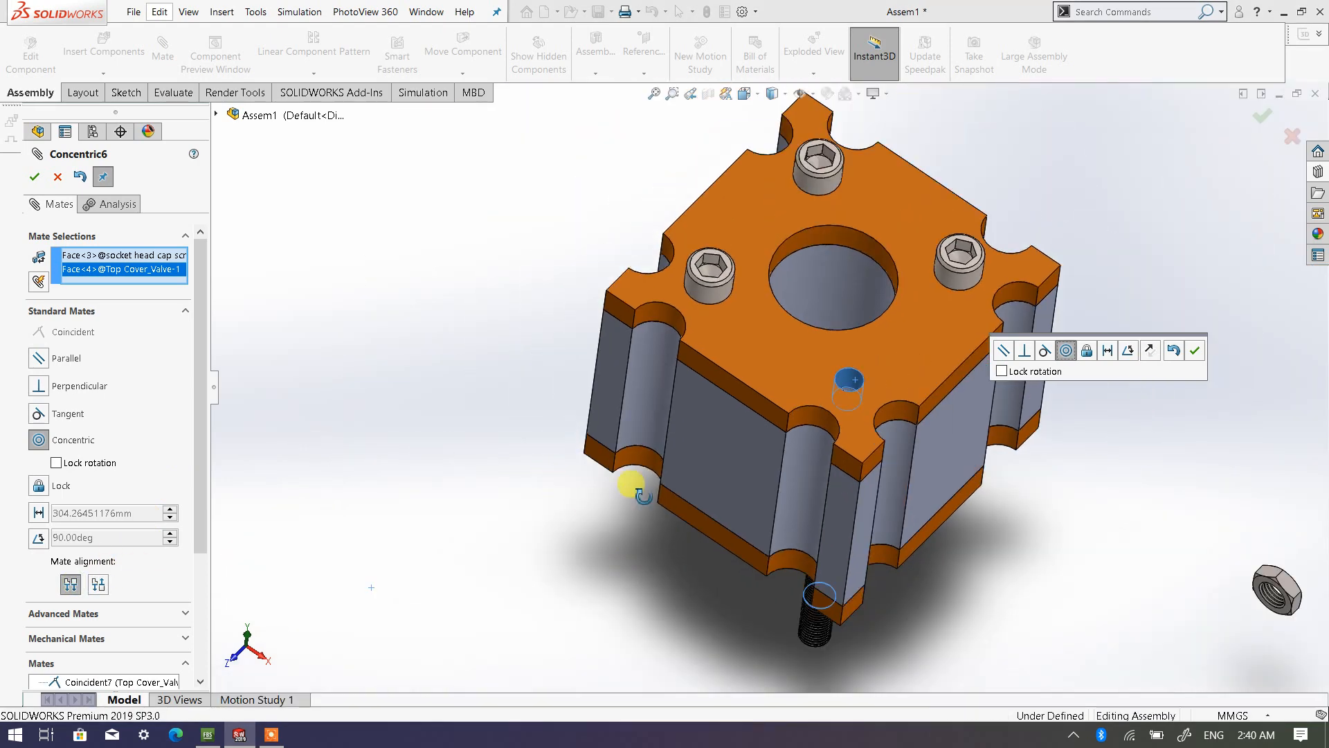
middle_drag(632, 484, 623, 401)
click(36, 178)
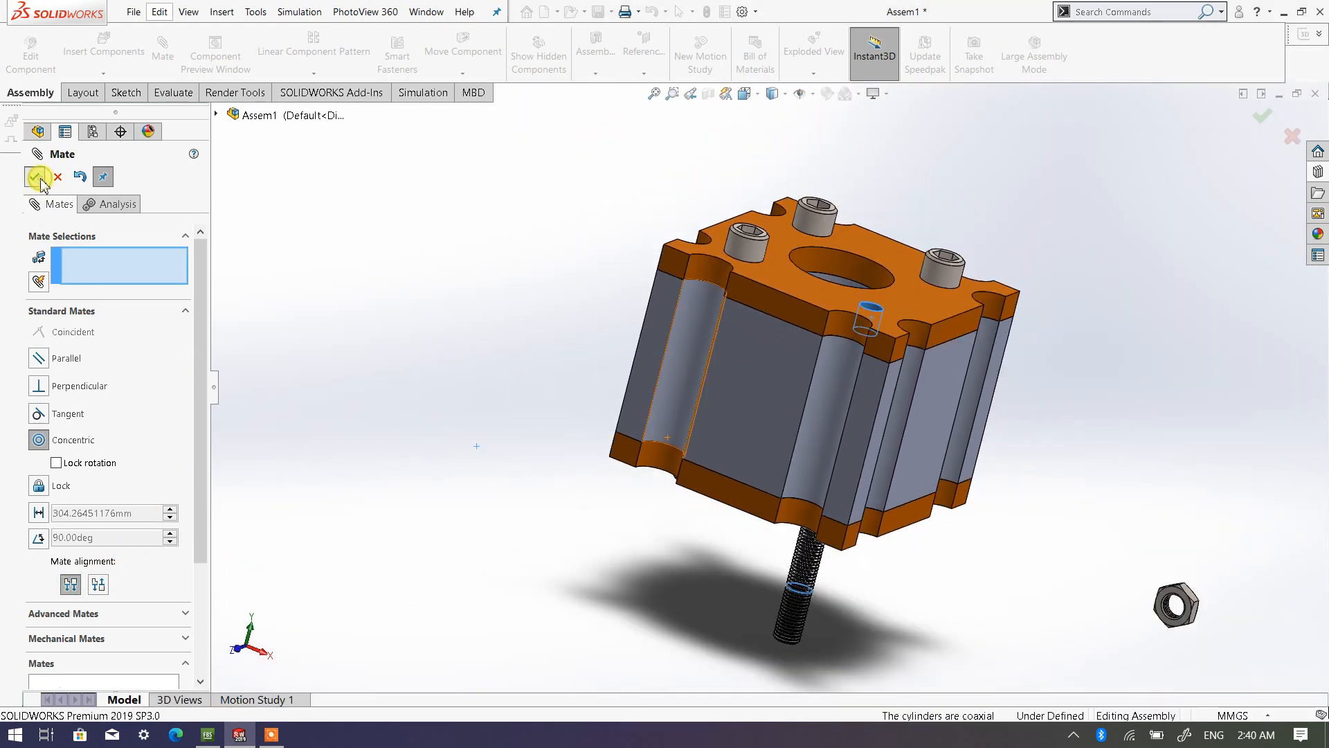
key(Escape)
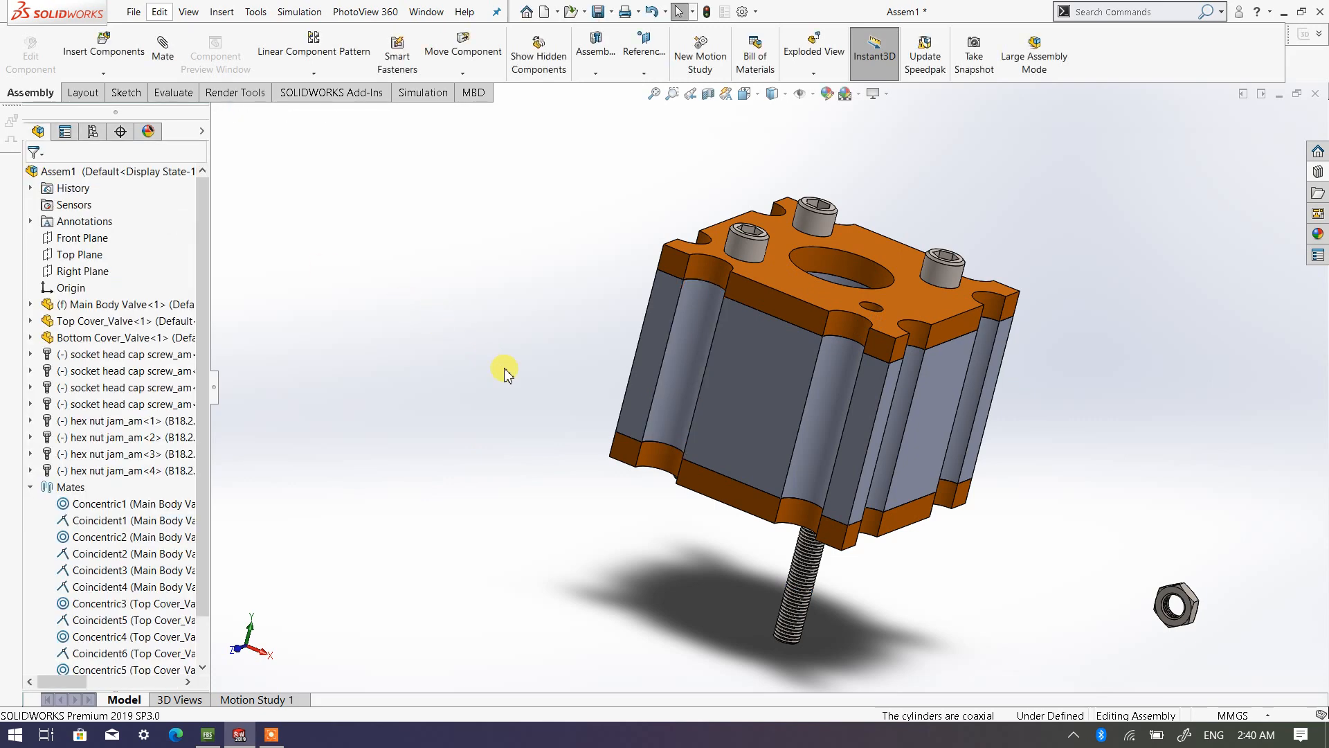
Step: Slide the fourth screw up along its bolt hole until its head stands well above the top cover
click(792, 618)
alt+drag(792, 618, 839, 433)
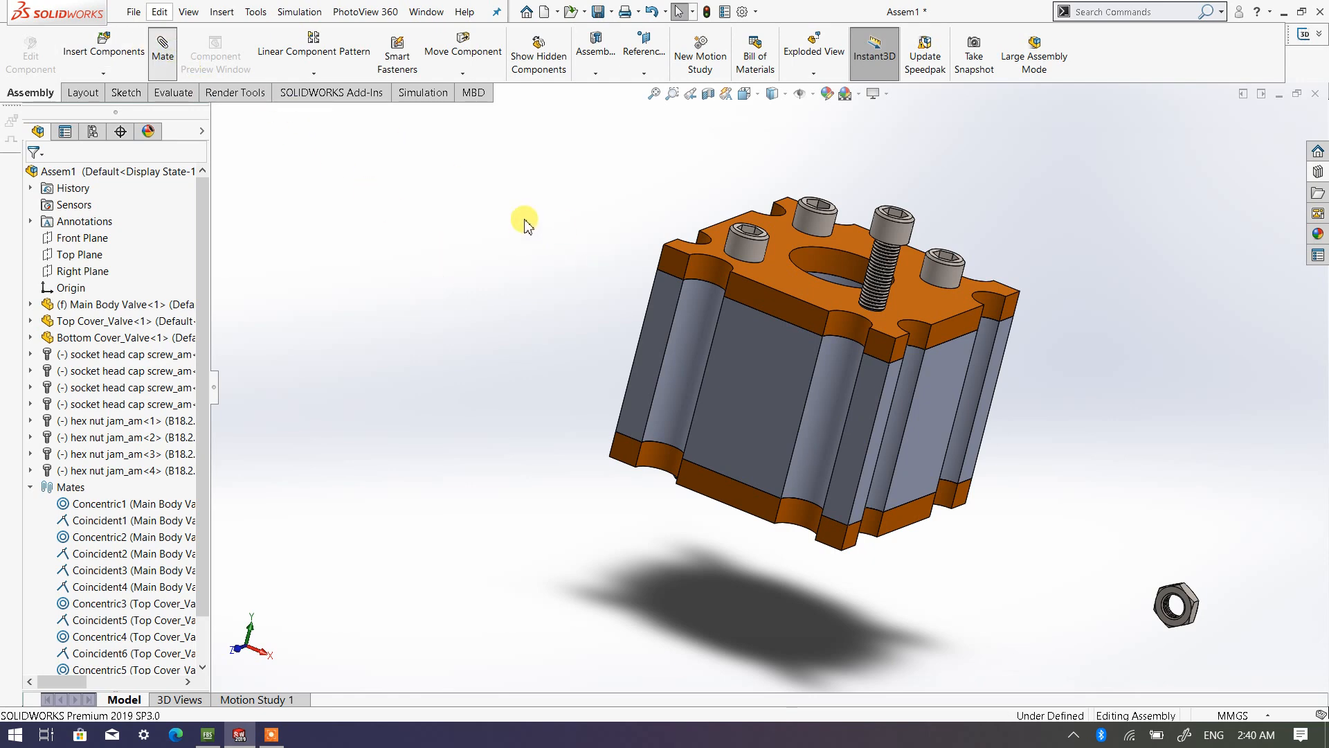
Step: Add a Coincident mate between the top cover's upper face and the underside of the fourth screw's head
middle_drag(536, 237, 519, 276)
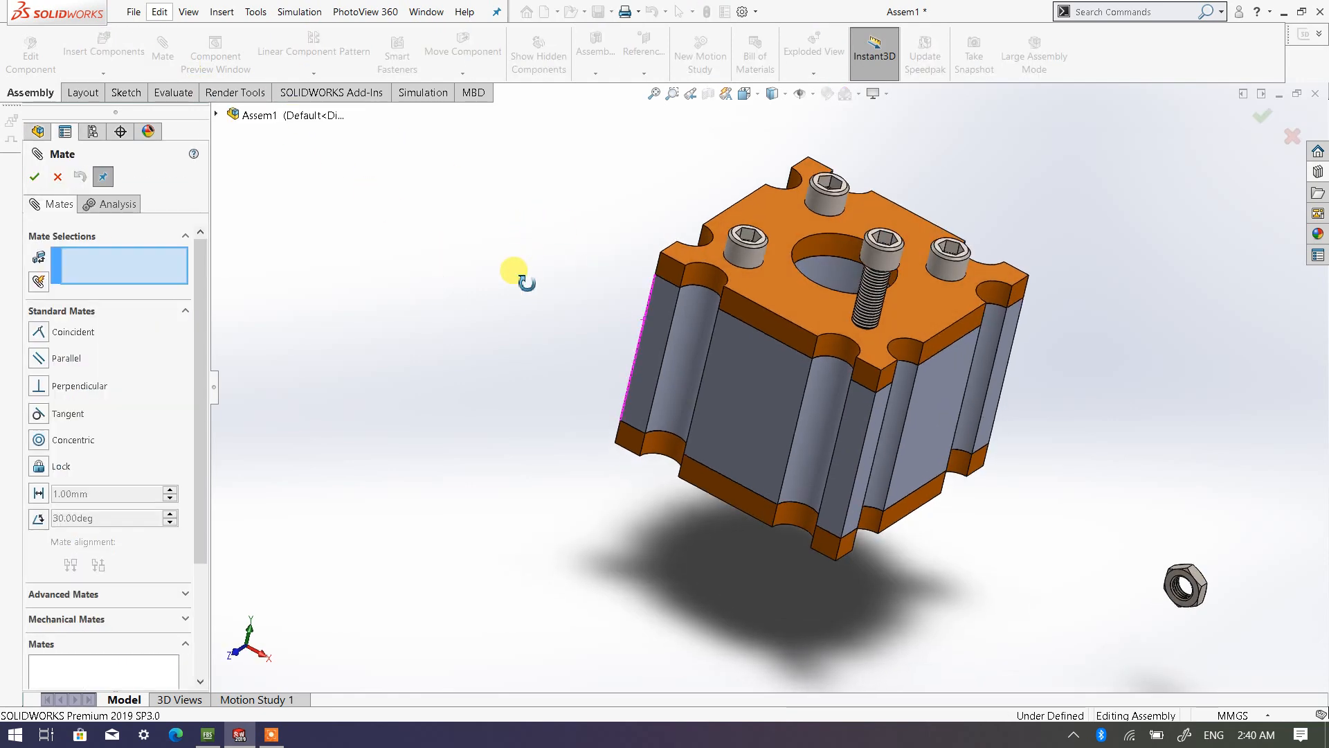
scroll(810, 319, up, 5)
click(805, 313)
scroll(929, 416, down, 5)
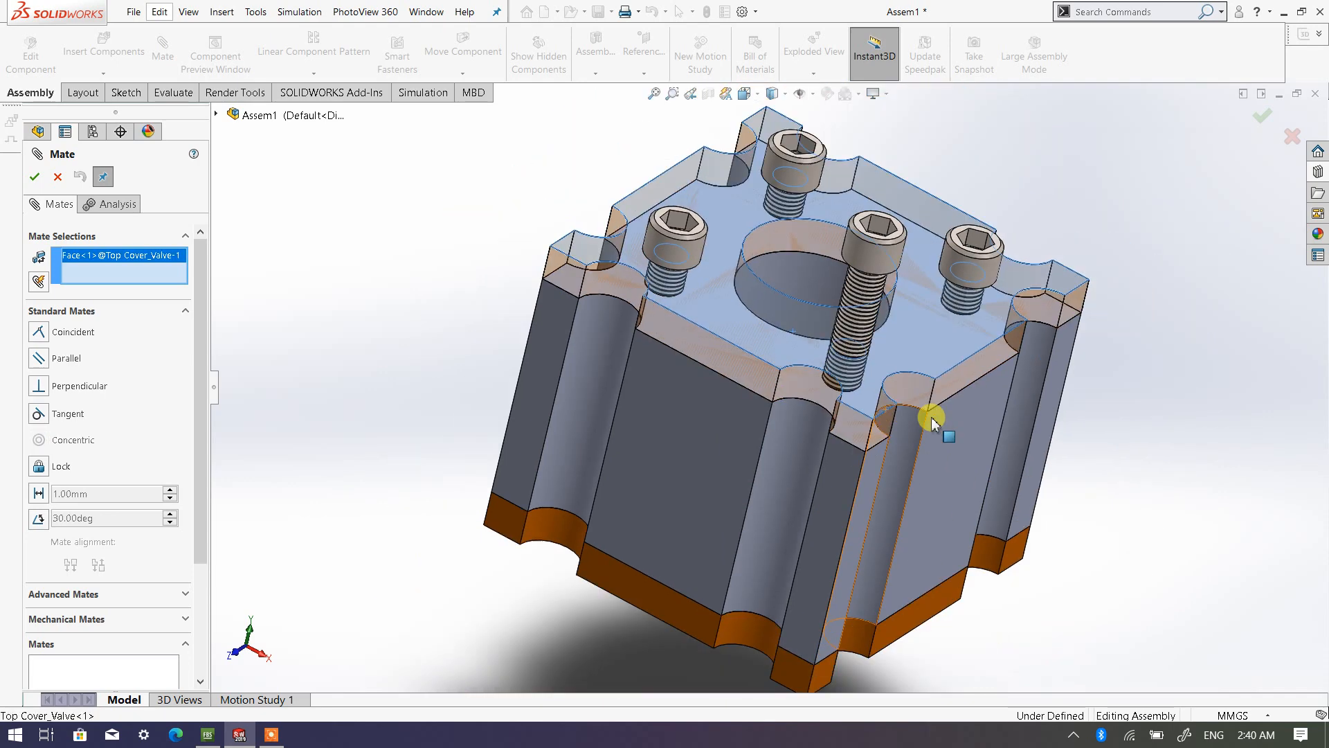
middle_drag(878, 413, 949, 237)
scroll(866, 326, up, 5)
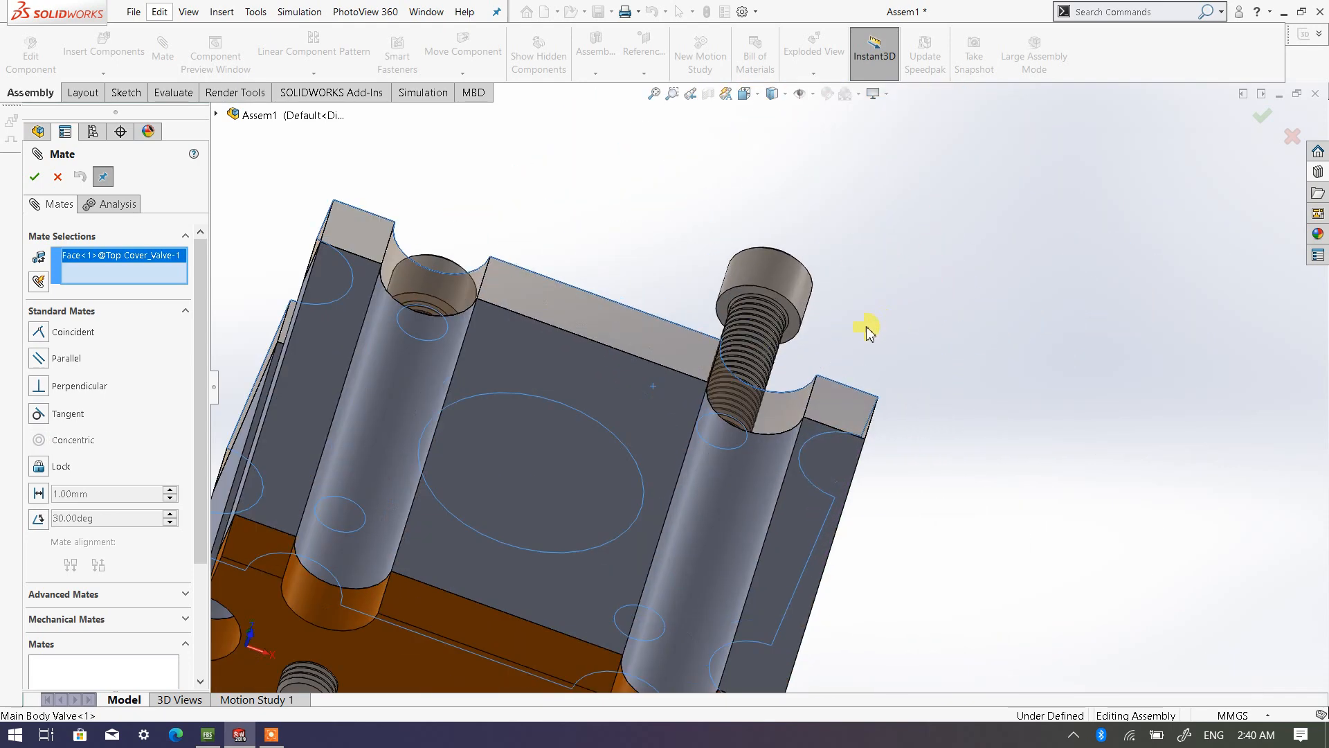
click(833, 328)
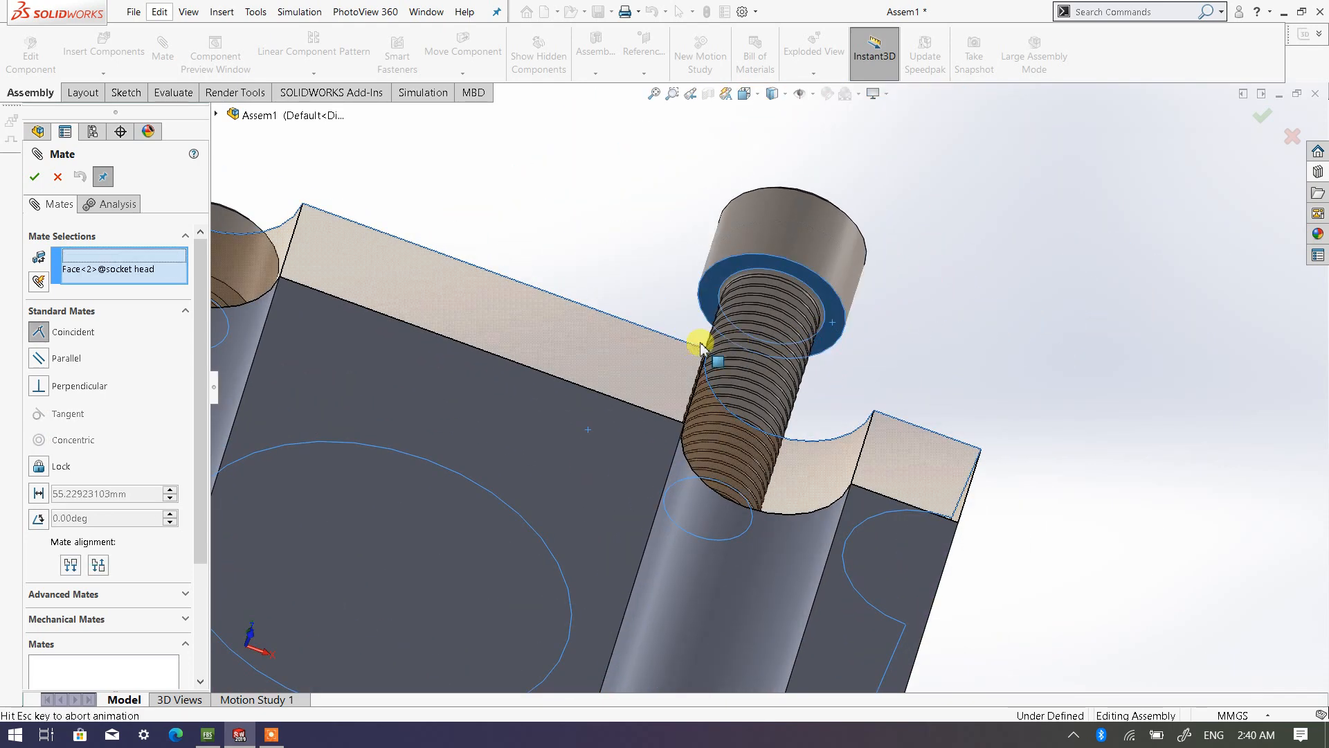
click(34, 176)
Step: Examine the valve from above and below to check the seating of the four screws, and finish mating
scroll(514, 346, down, 5)
scroll(688, 399, down, 3)
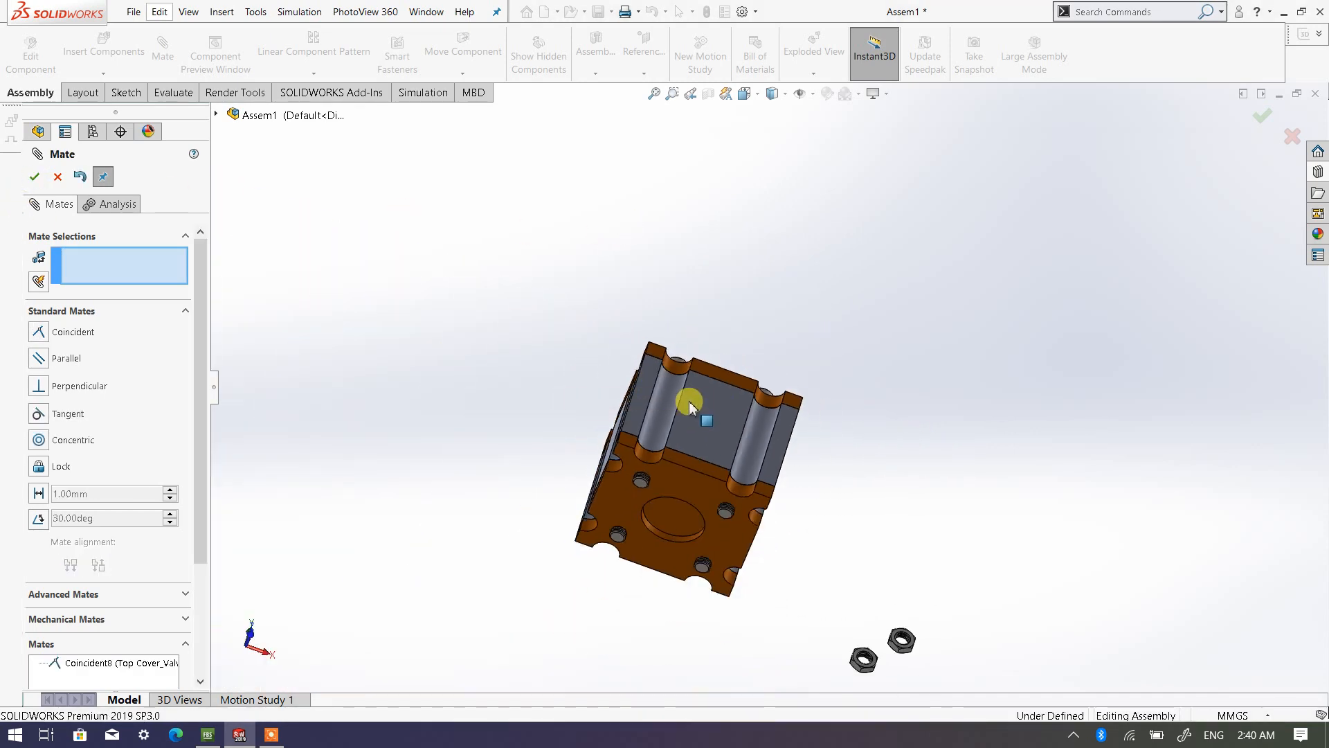
middle_drag(688, 399, 855, 499)
scroll(784, 549, down, 3)
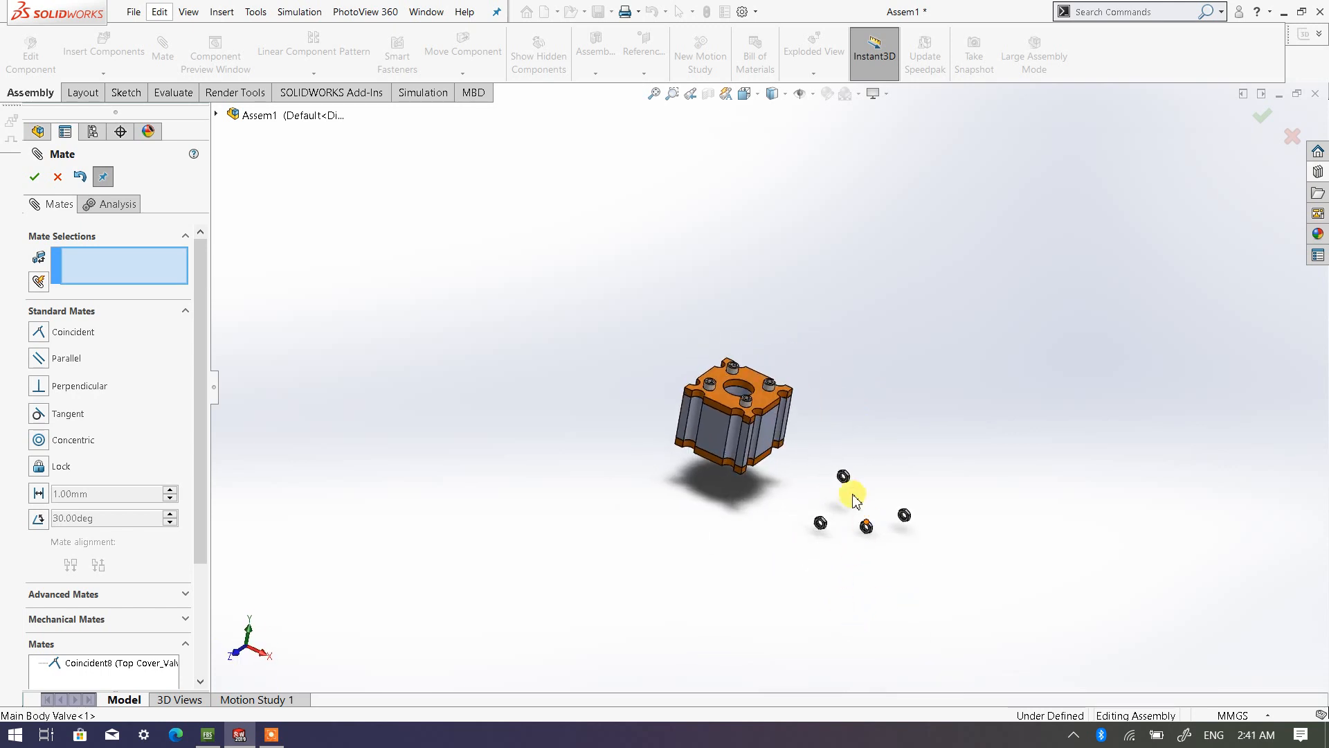
scroll(851, 497, down, 4)
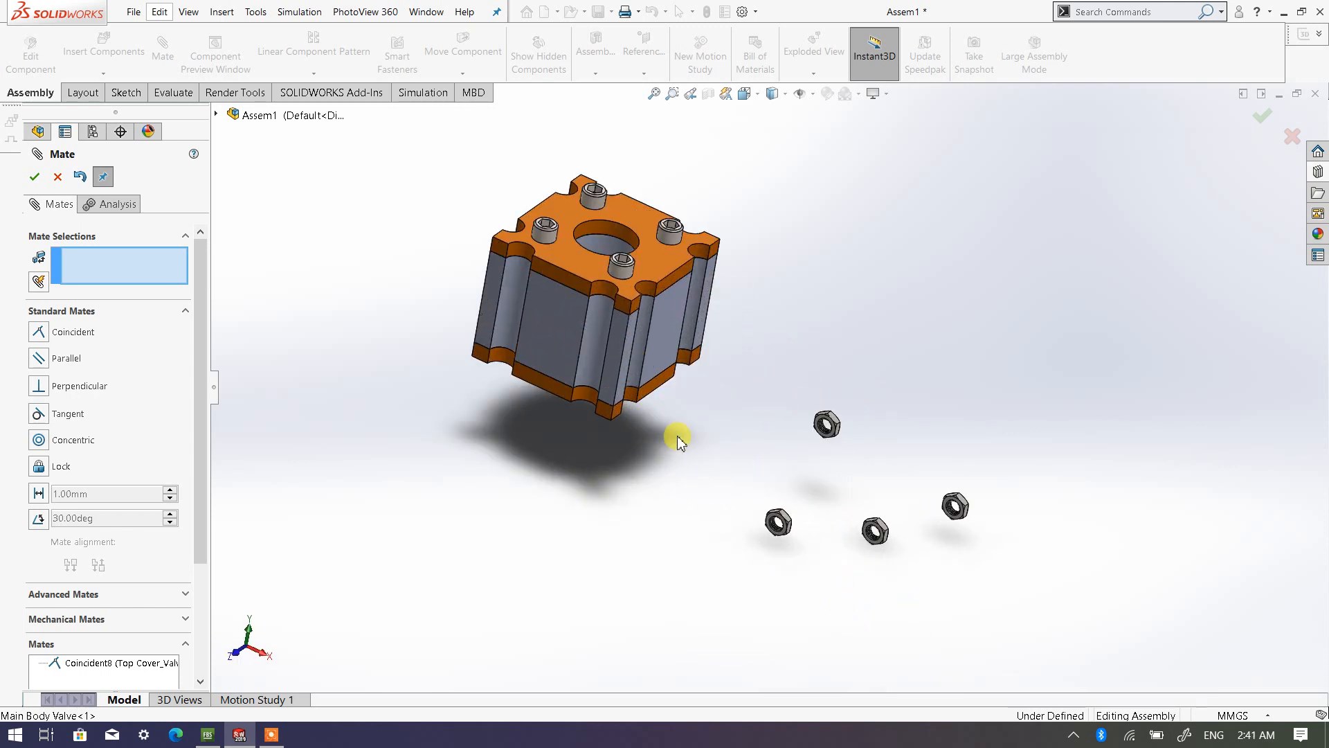
middle_drag(677, 435, 724, 434)
scroll(665, 433, down, 2)
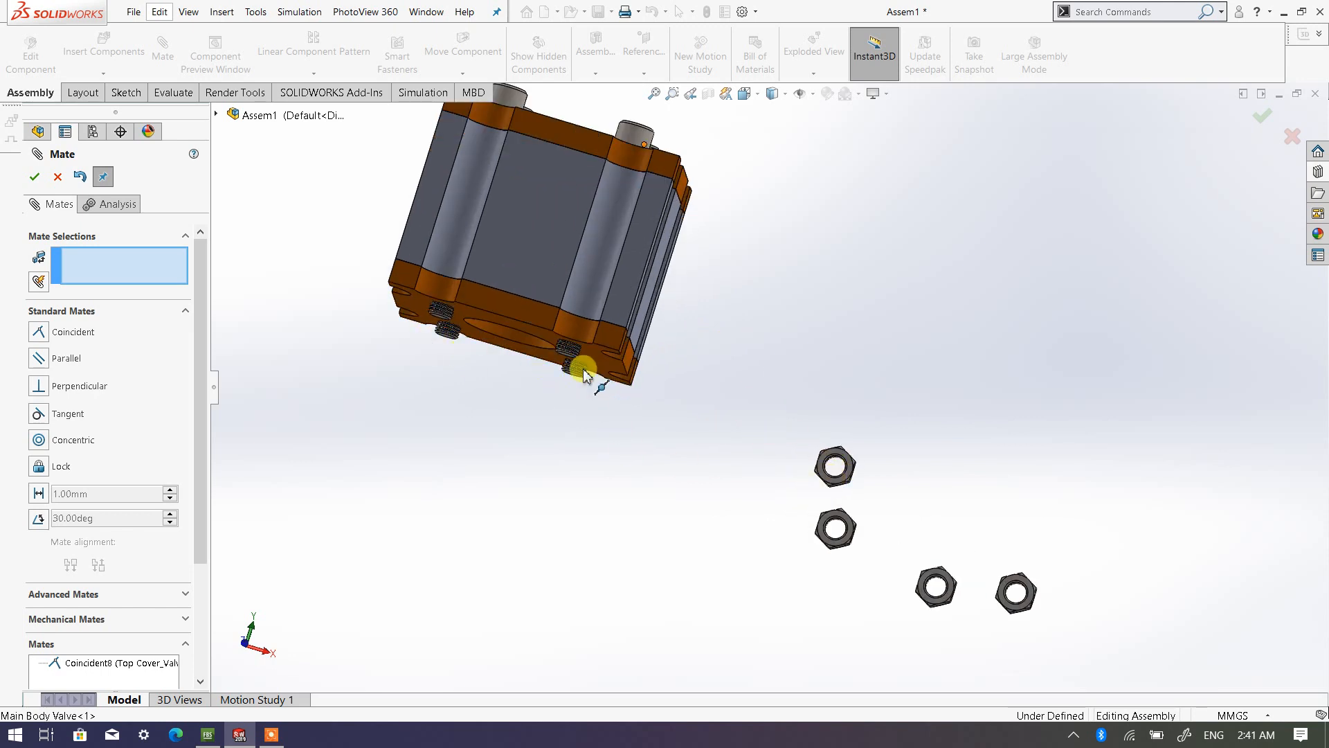
click(36, 177)
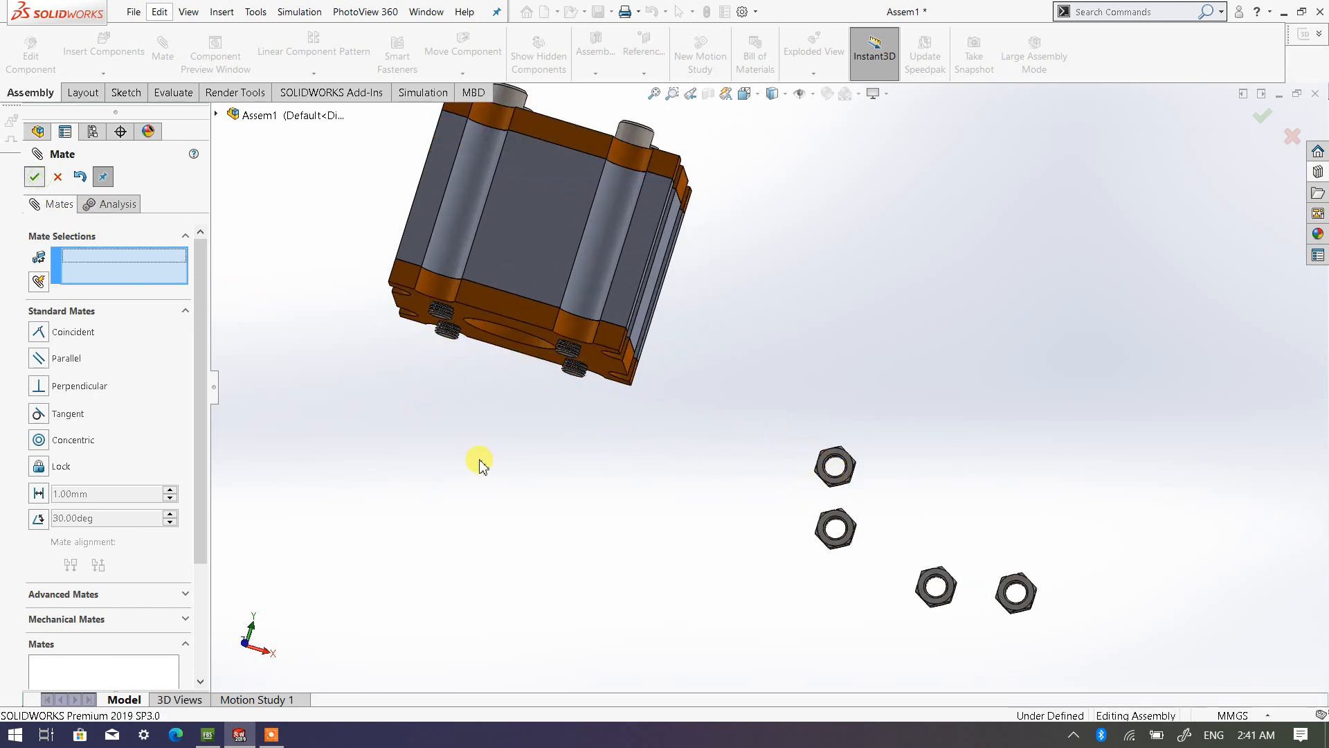
middle_drag(803, 357, 740, 458)
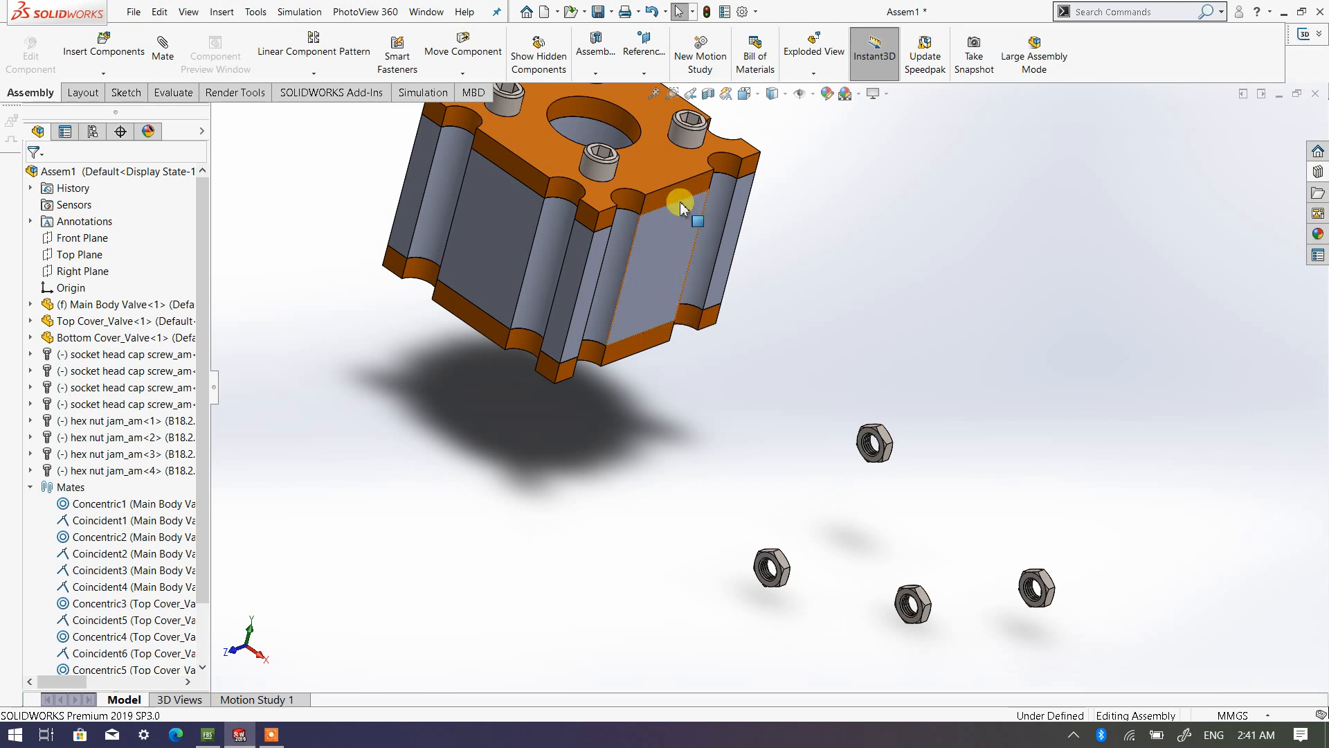
Step: Add a Concentric mate between an inner thread face of one loose hex jam nut and a screw's thread protruding from the bottom cover
scroll(662, 202, up, 2)
scroll(662, 235, down, 1)
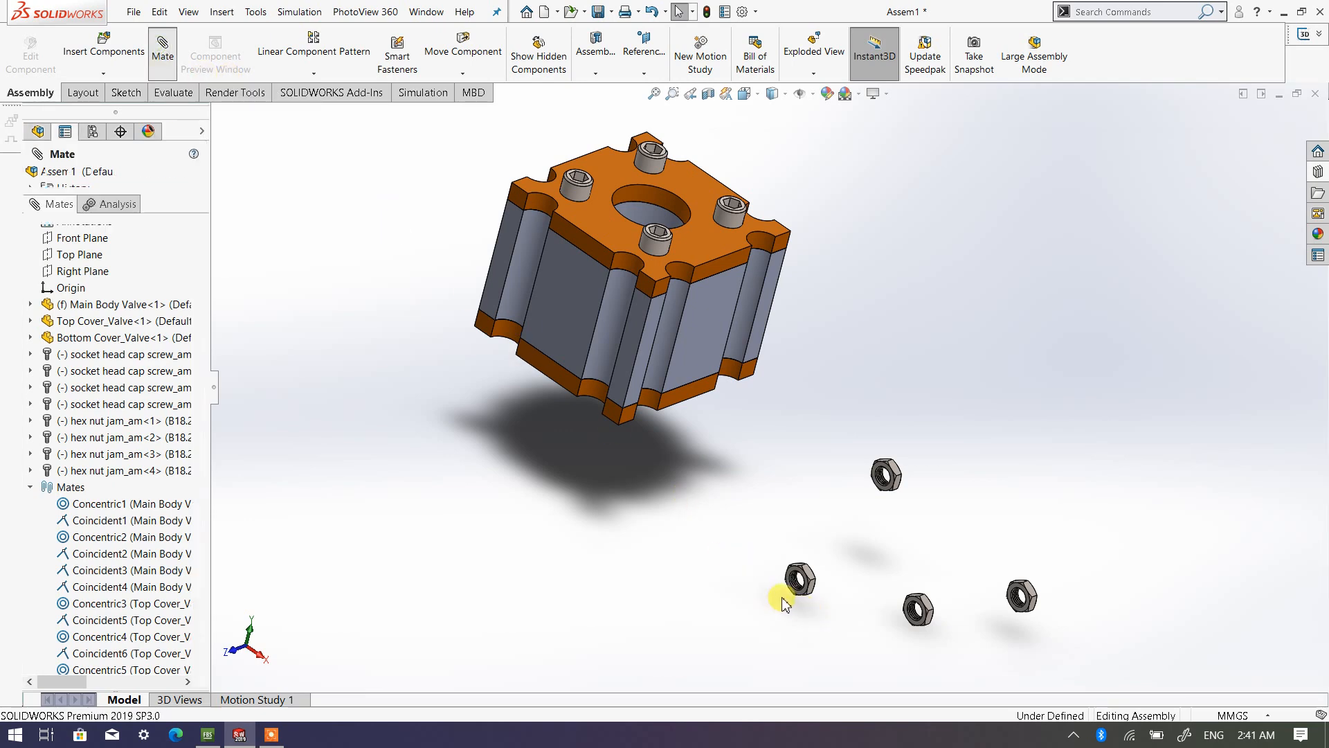
scroll(789, 462, down, 6)
scroll(787, 462, down, 3)
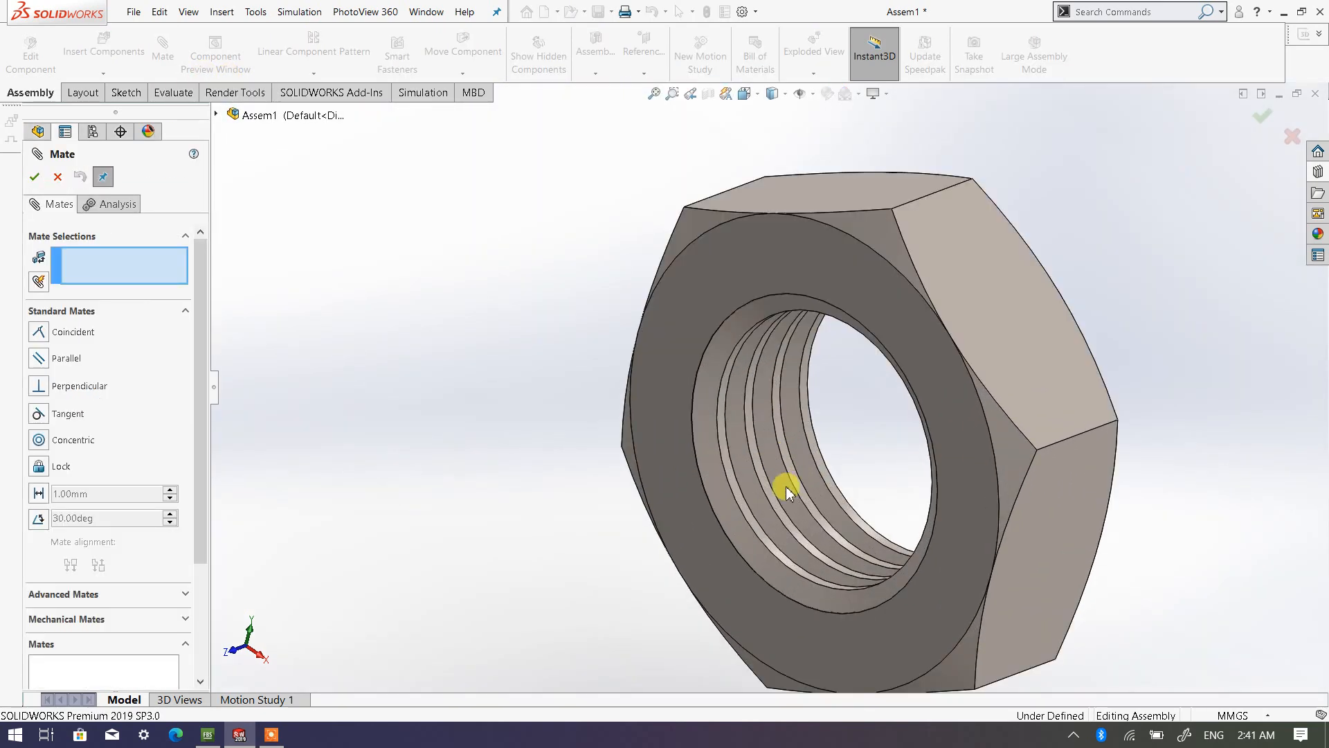
middle_drag(747, 489, 727, 460)
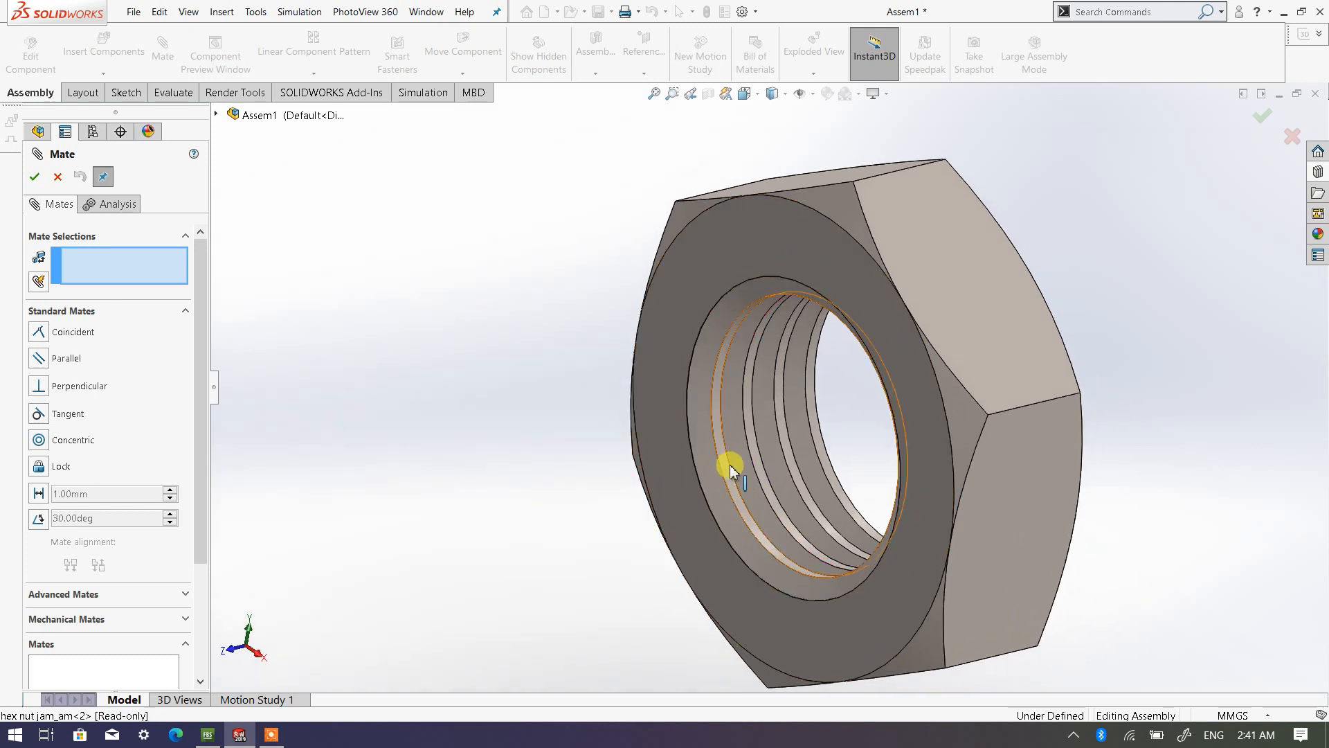
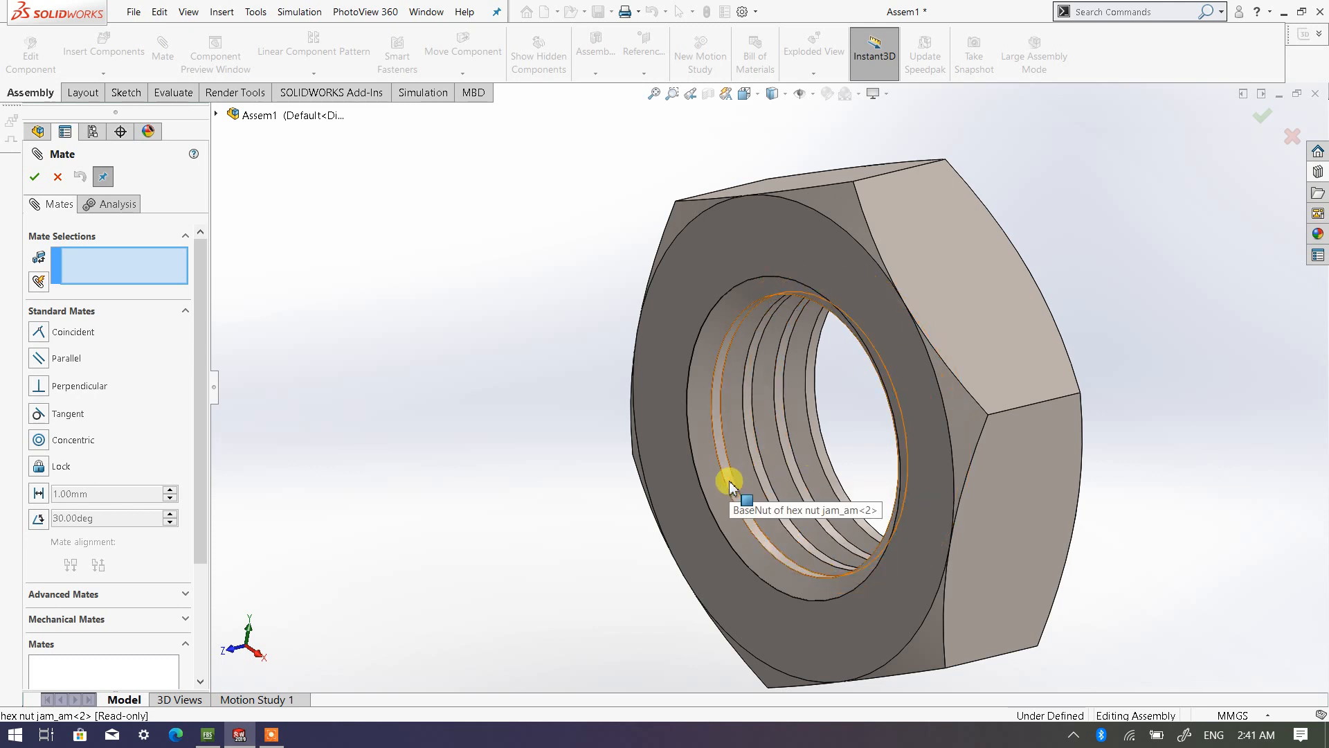
click(730, 485)
scroll(602, 429, up, 10)
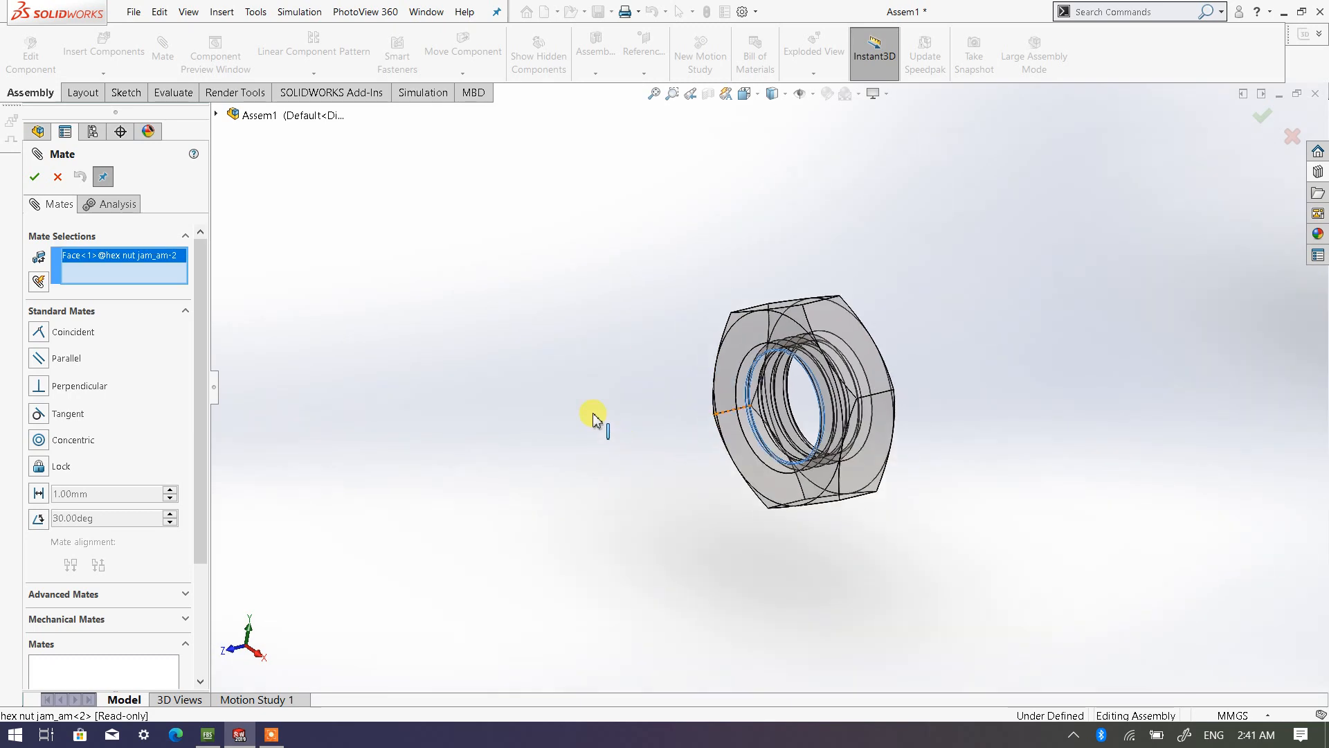
scroll(688, 290, down, 10)
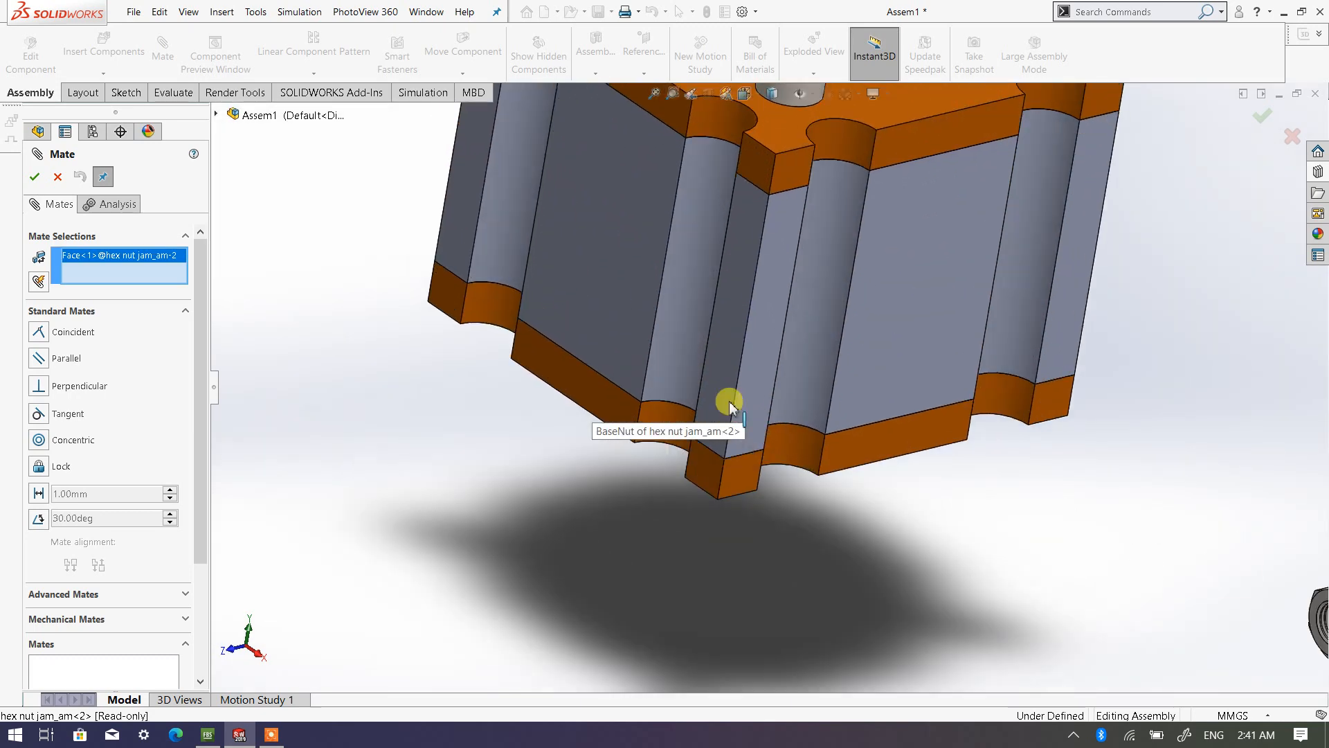
middle_drag(767, 480, 810, 391)
scroll(700, 475, down, 6)
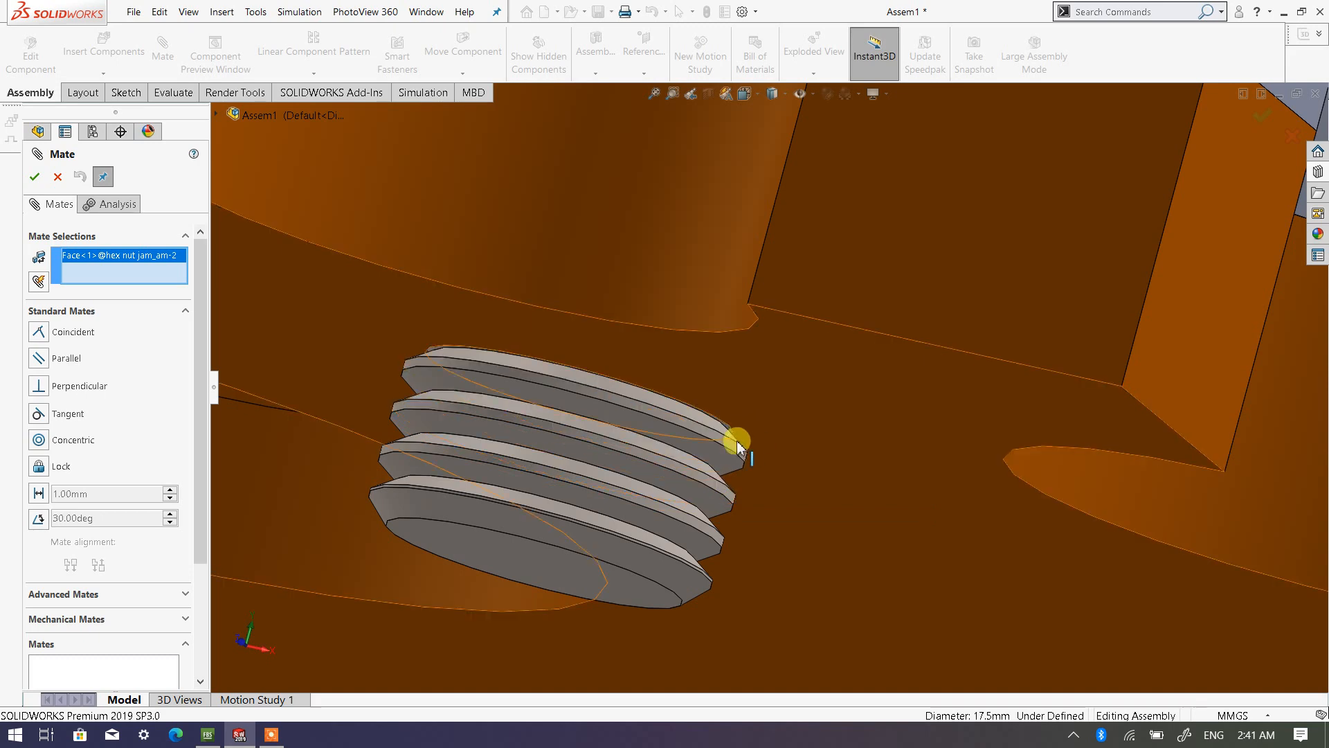
click(690, 520)
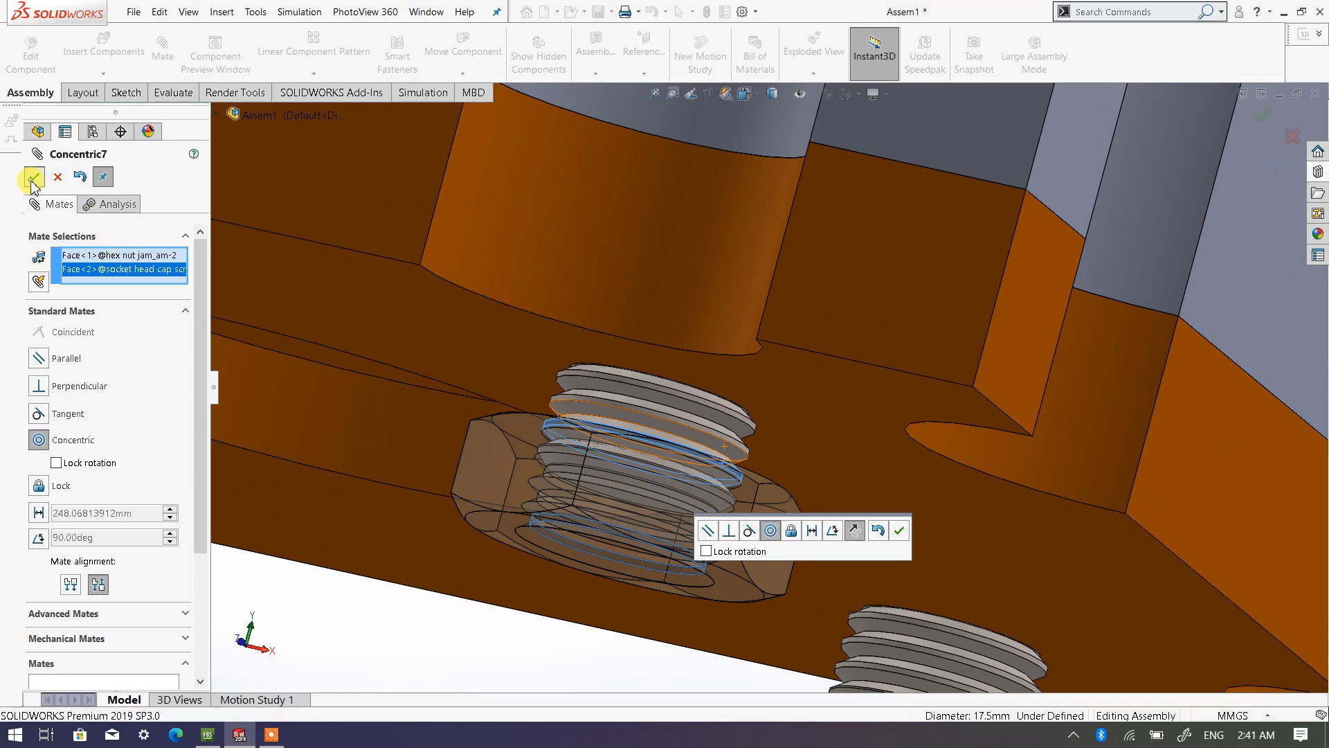
click(34, 177)
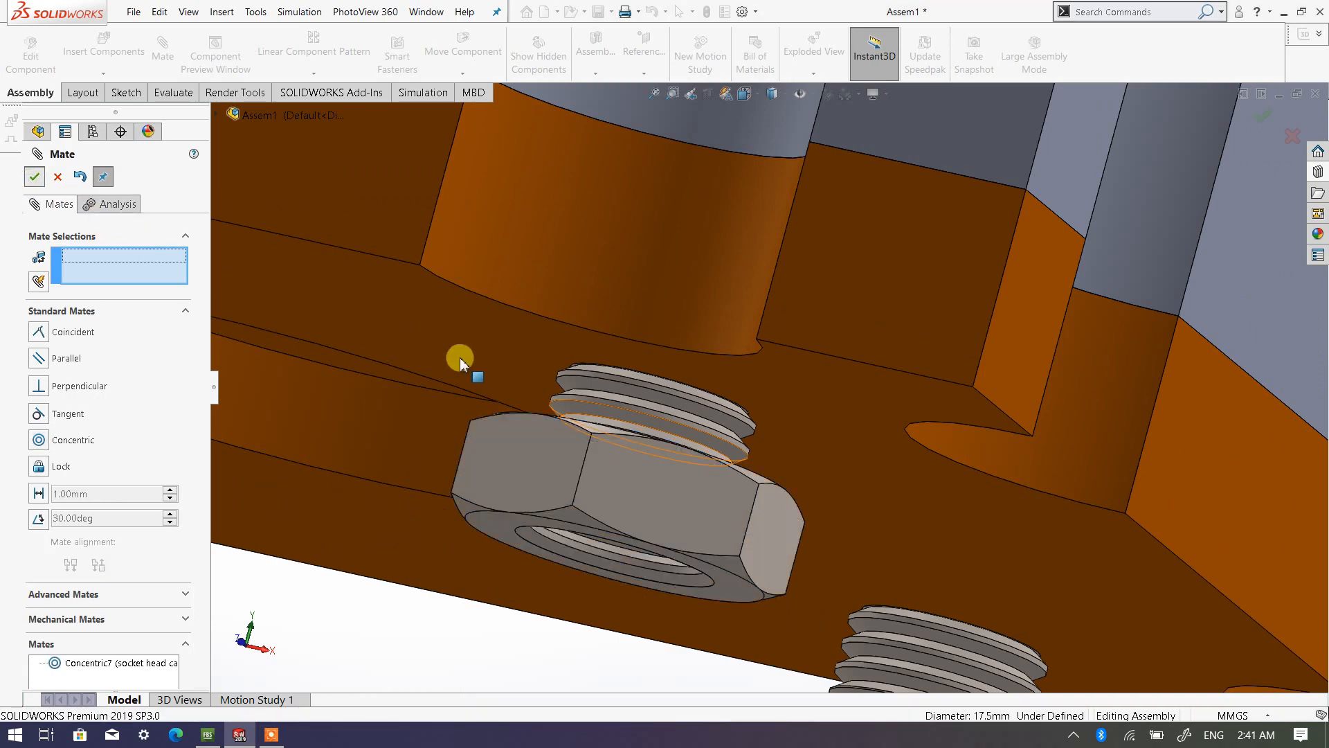
Step: Add a Coincident mate between the bottom cover's lower face and the first jam nut's upper face, and finish mating
click(825, 419)
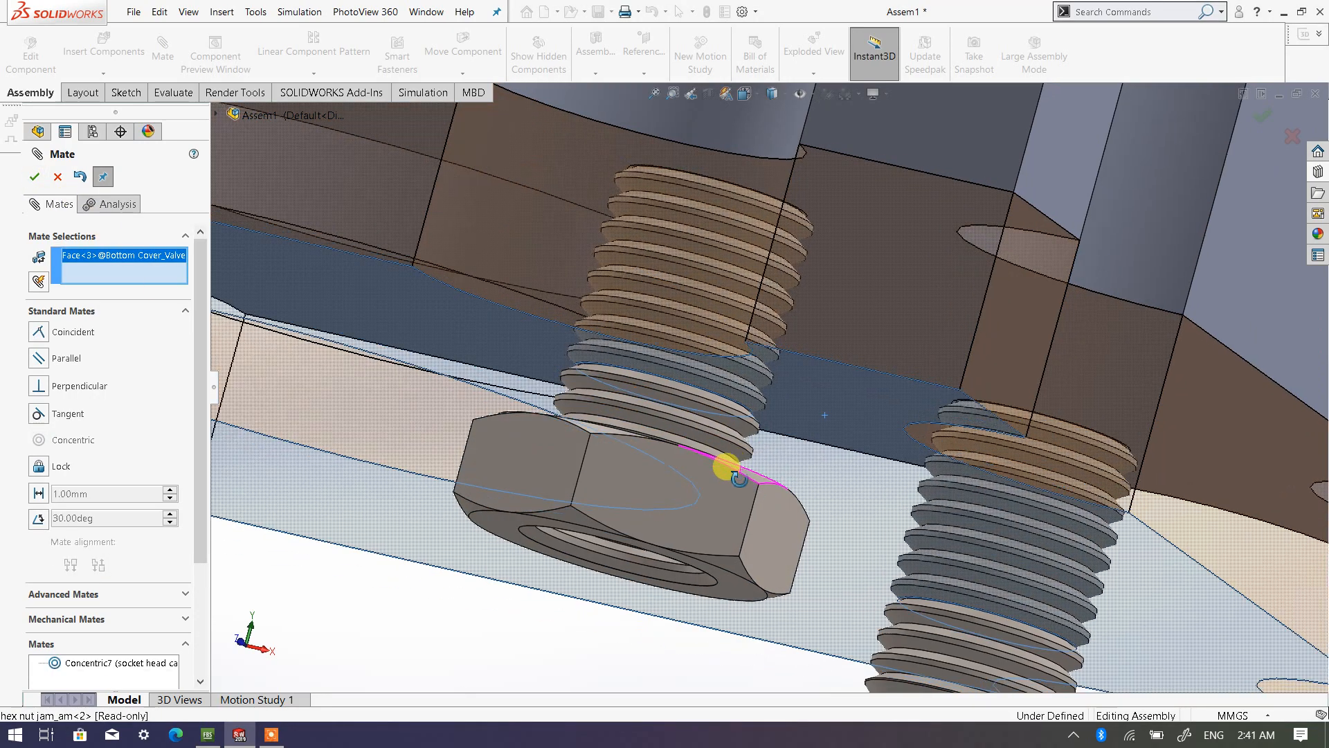
middle_drag(719, 474, 593, 407)
scroll(596, 380, down, 5)
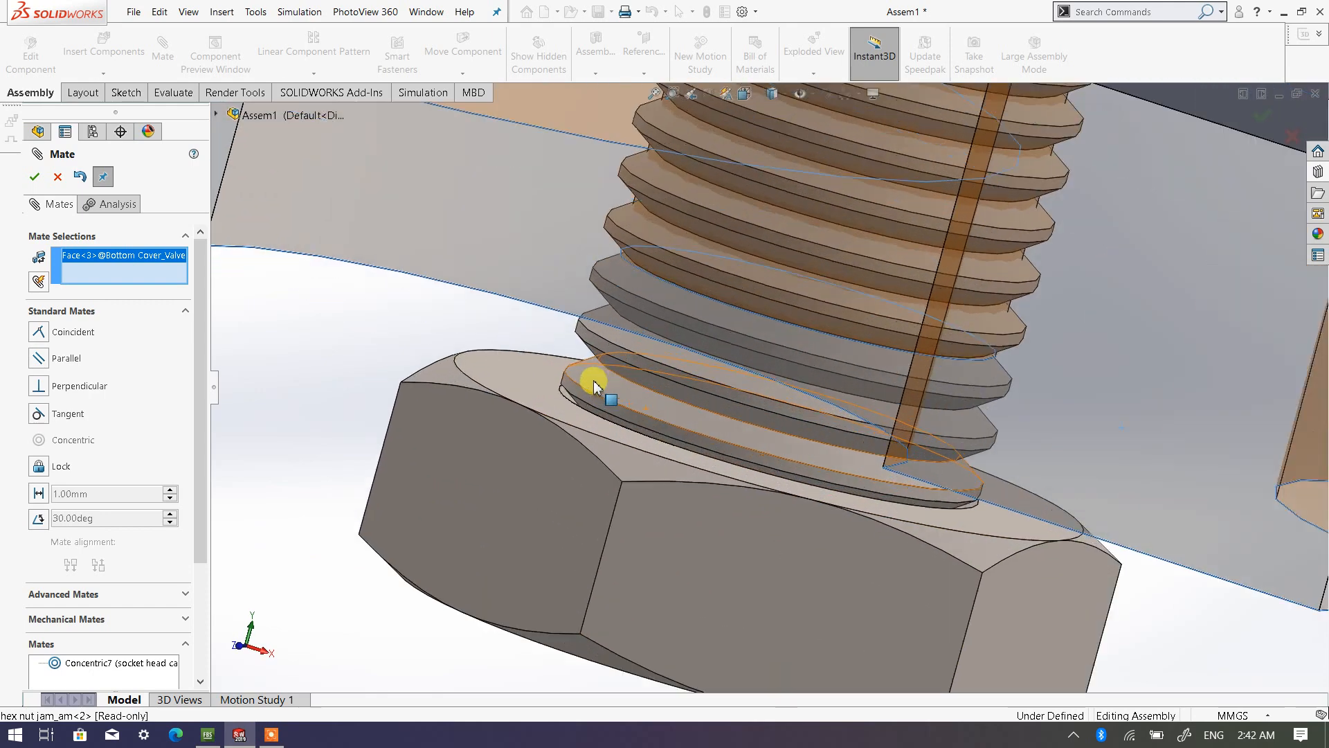
click(505, 380)
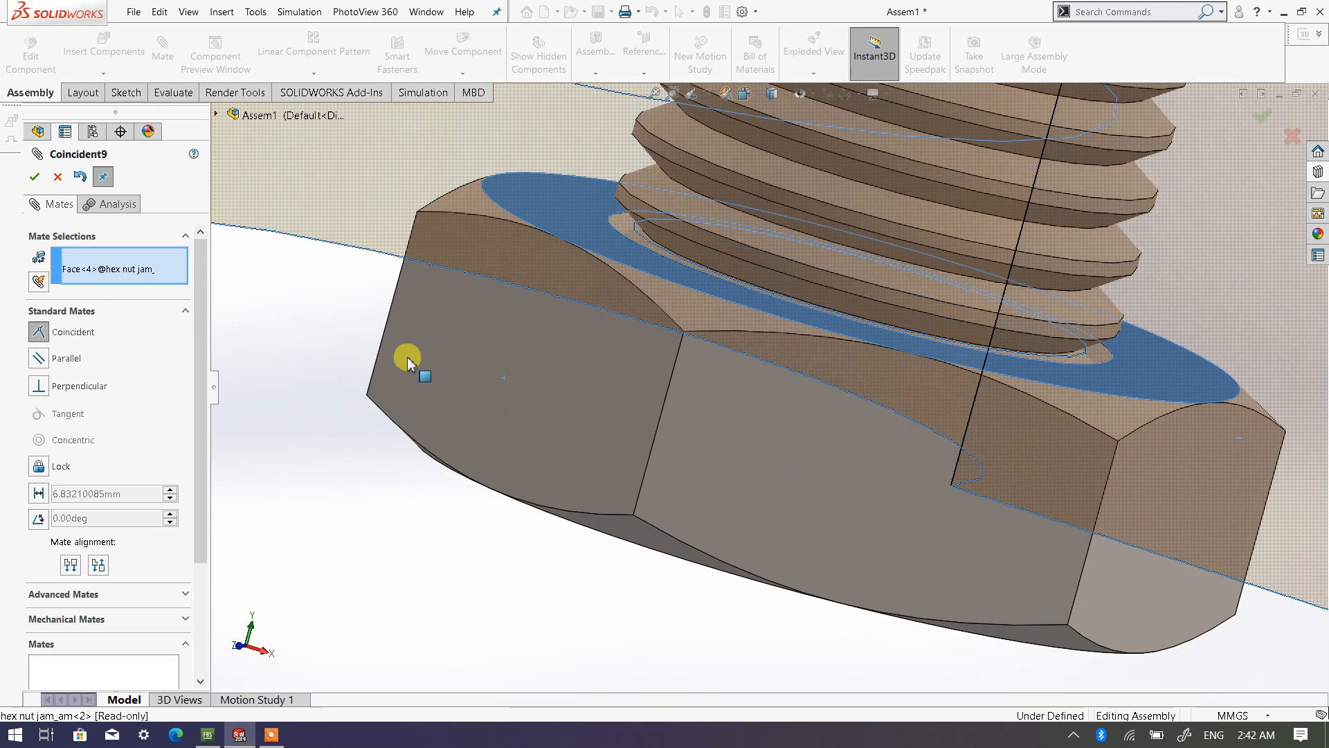
click(33, 176)
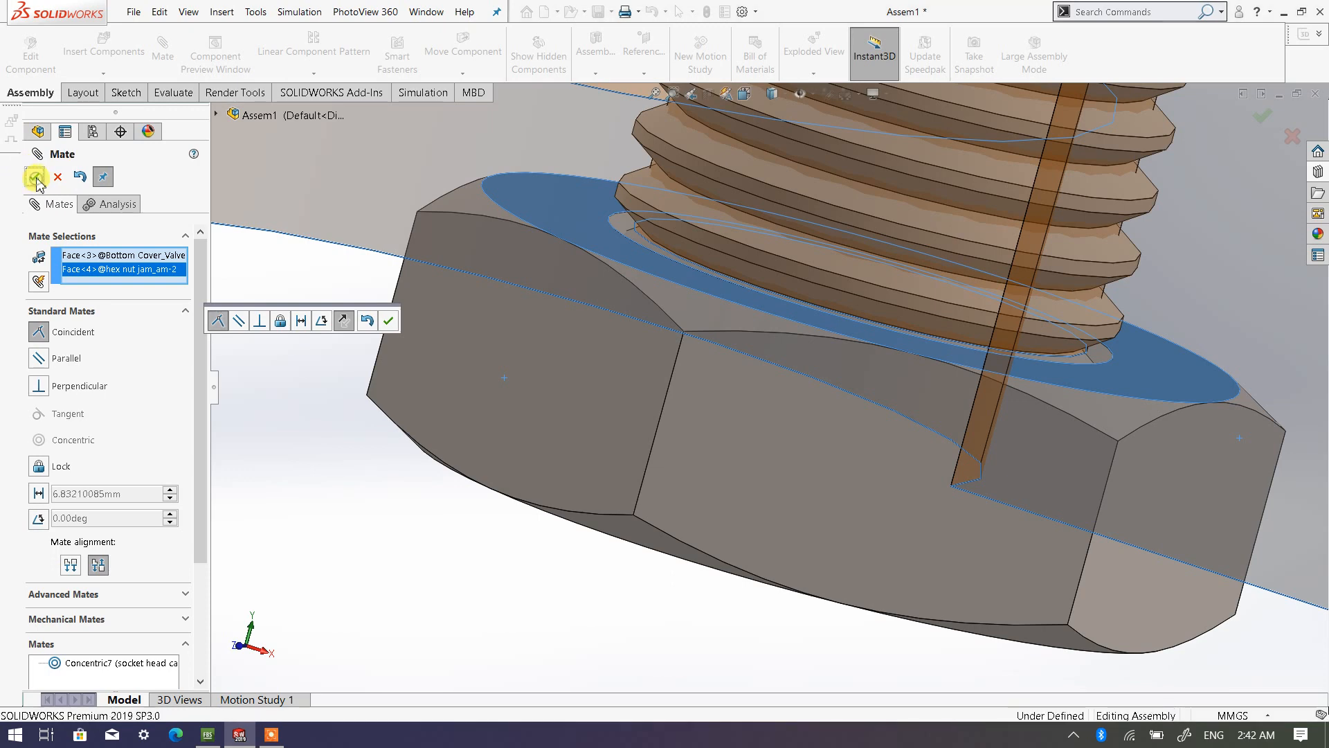
key(Escape)
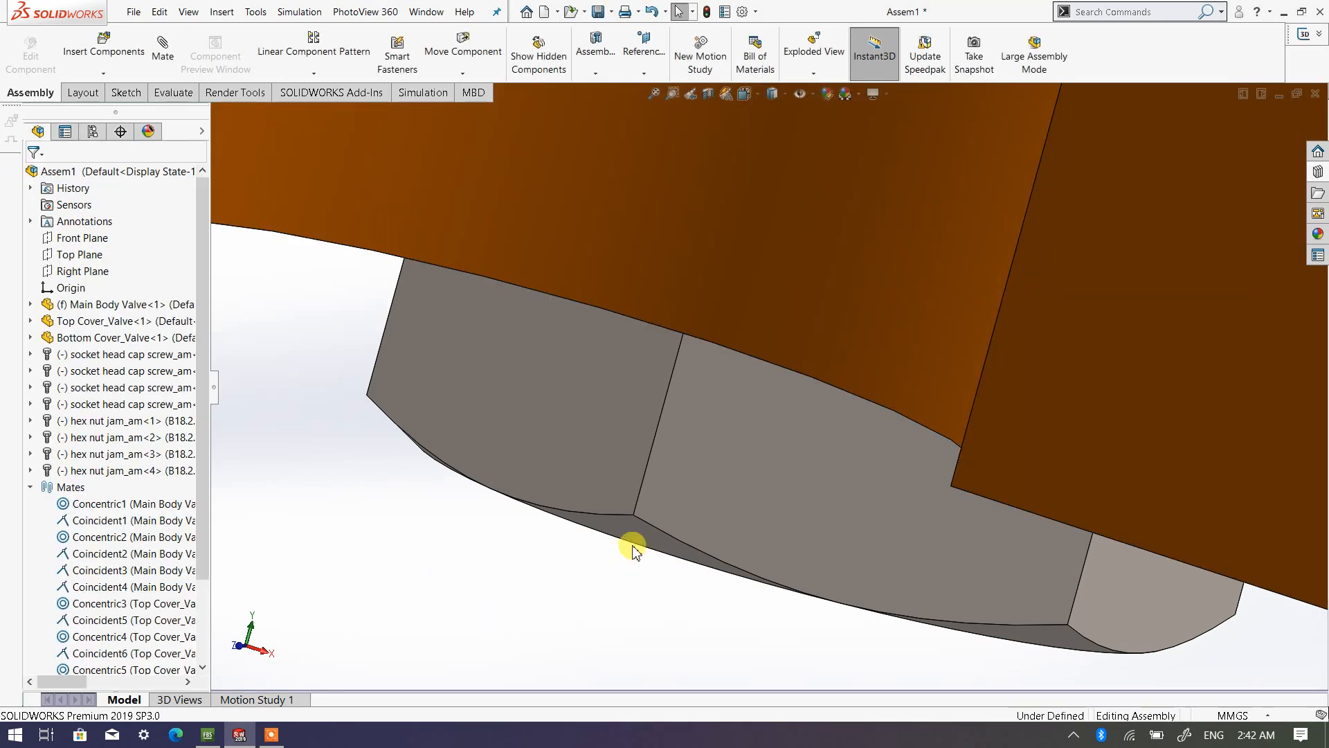
Step: Examine the first jam nut's fit on its screw from beneath the bottom cover and from the side
scroll(694, 520, up, 5)
scroll(699, 512, up, 4)
middle_drag(704, 507, 762, 365)
middle_drag(727, 466, 748, 392)
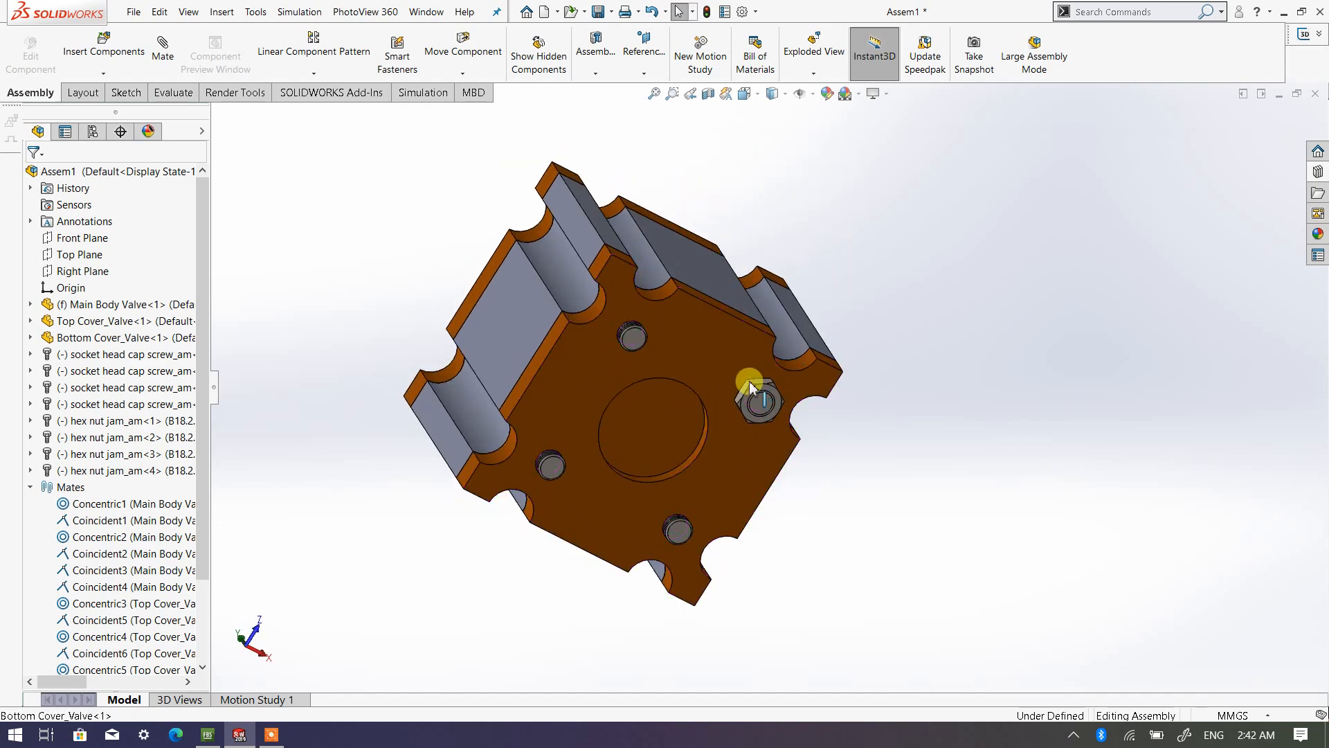
scroll(748, 421, down, 6)
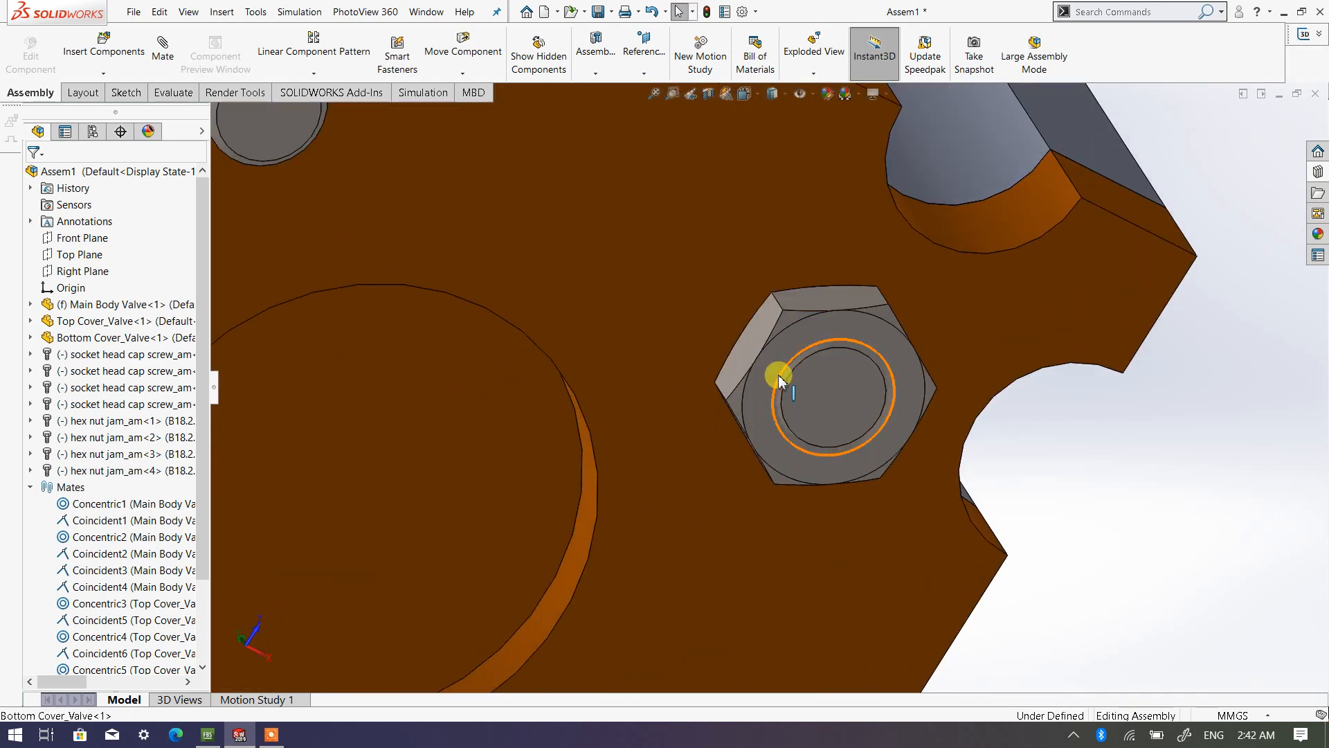
scroll(777, 379, up, 8)
middle_drag(789, 380, 786, 513)
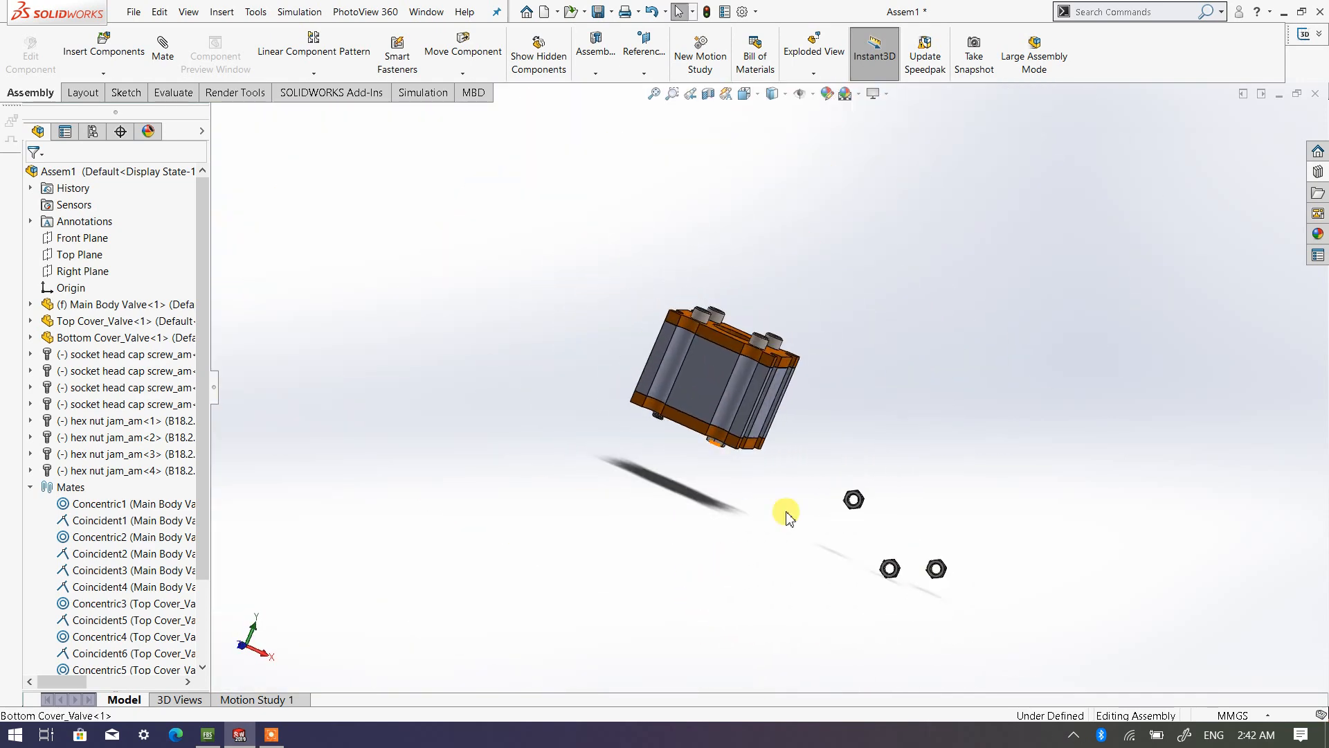
Step: Add a Concentric mate between an inner thread face of a second loose jam nut and the protruding thread of another screw without a nut
scroll(831, 495, down, 2)
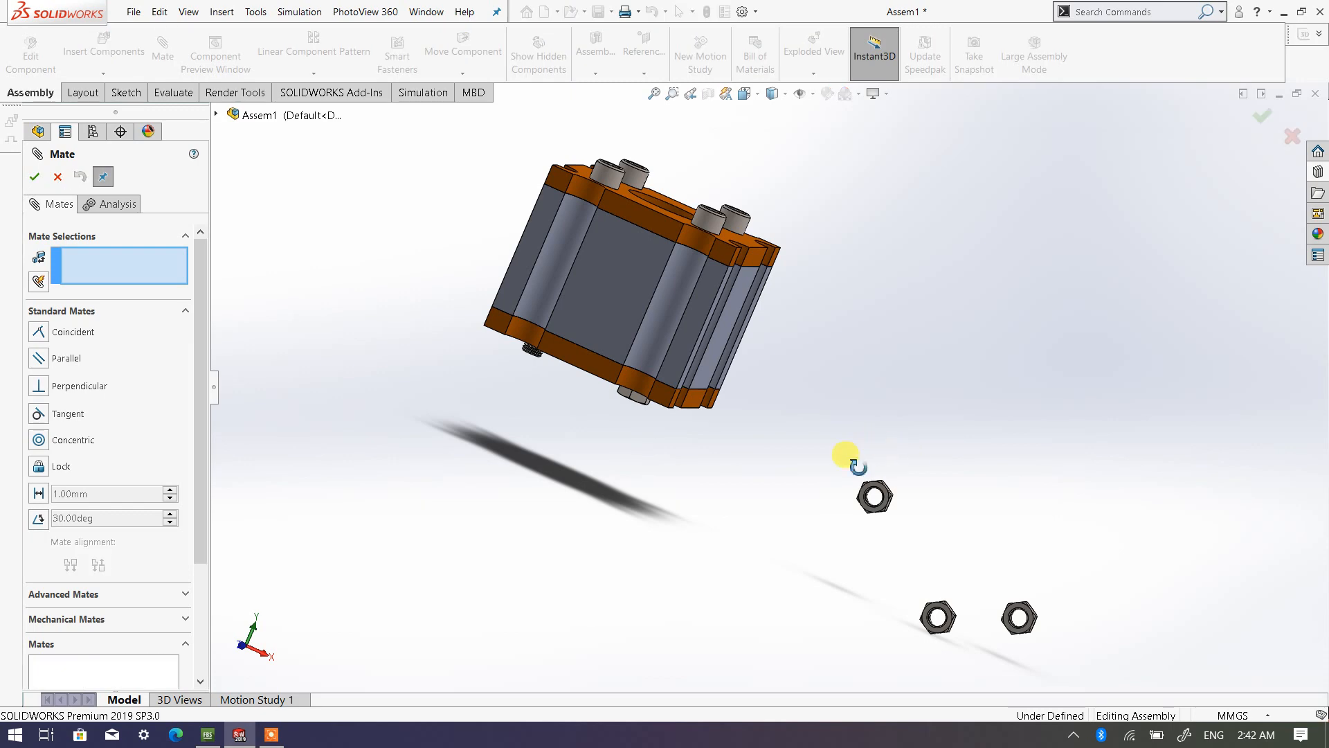
middle_drag(852, 454, 948, 524)
scroll(884, 510, down, 10)
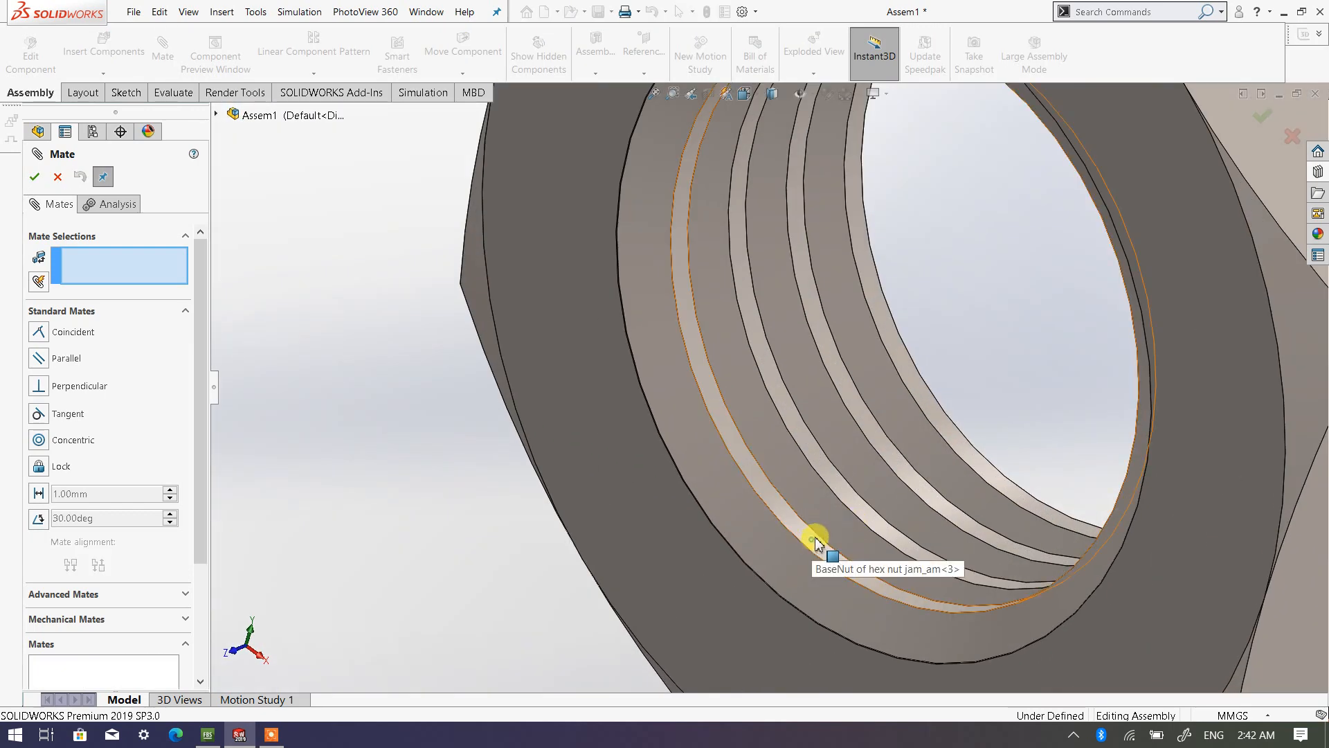
scroll(738, 497, up, 3)
scroll(775, 477, down, 3)
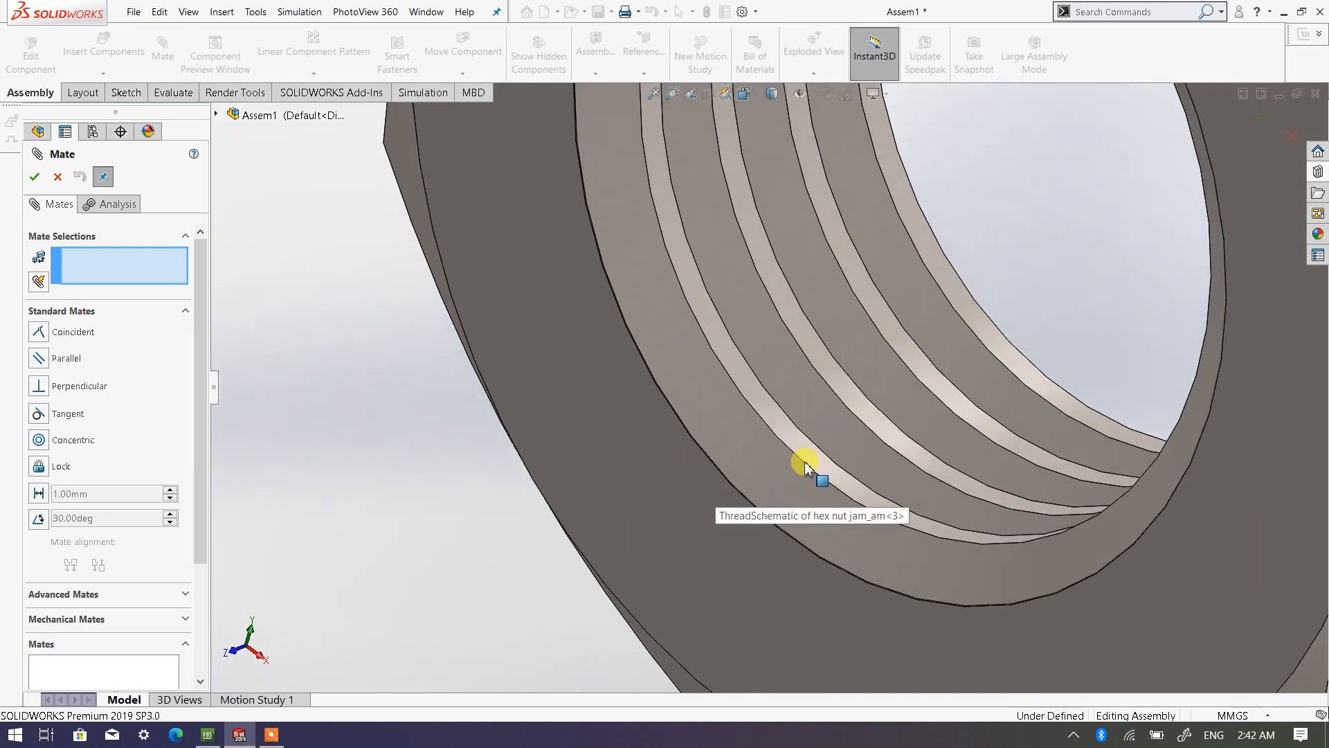
click(814, 465)
scroll(533, 408, up, 5)
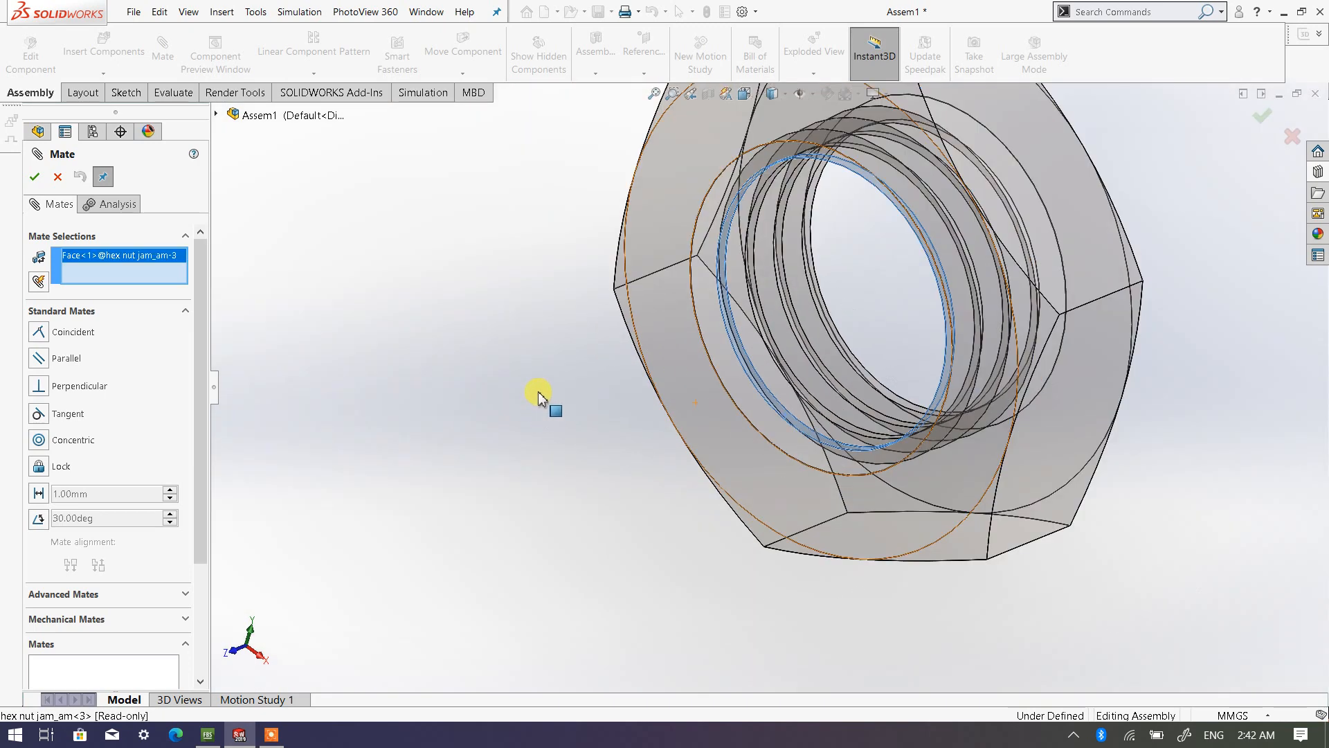
scroll(543, 326, up, 4)
scroll(544, 328, down, 6)
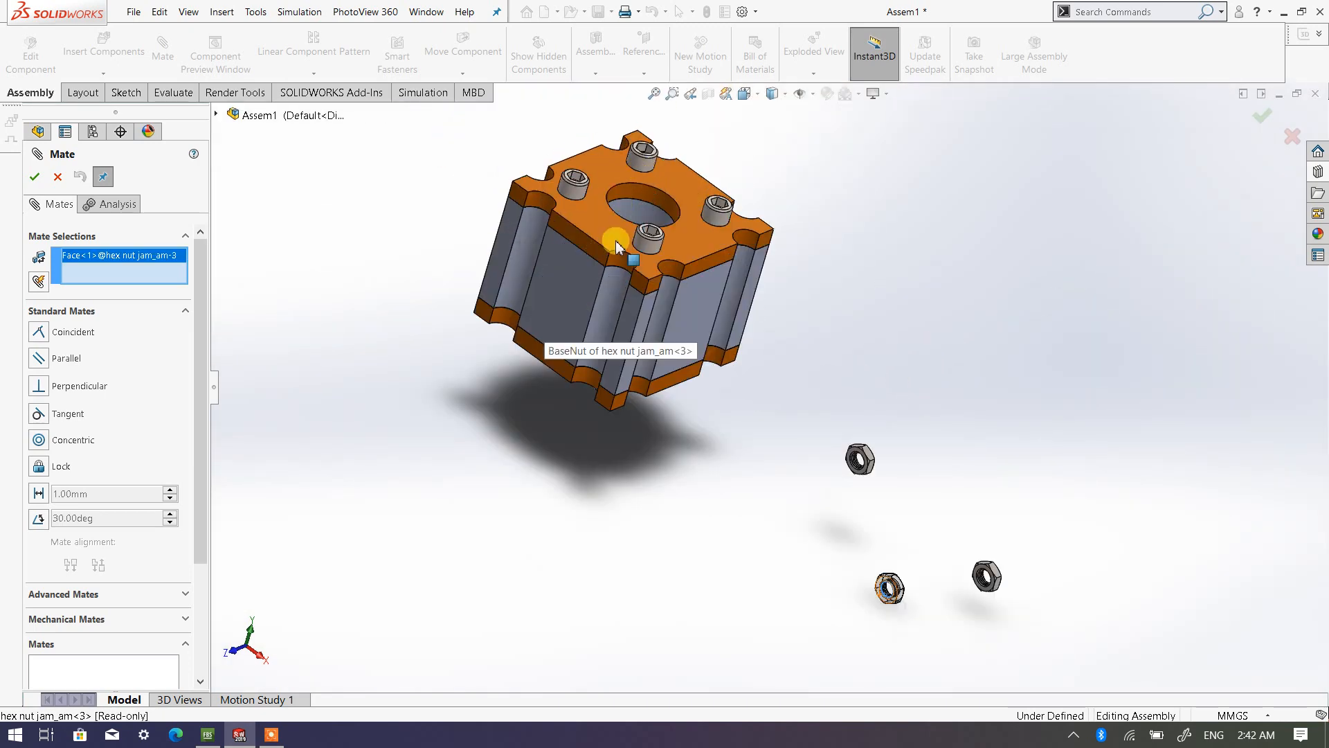
middle_drag(514, 430, 344, 394)
scroll(590, 459, down, 6)
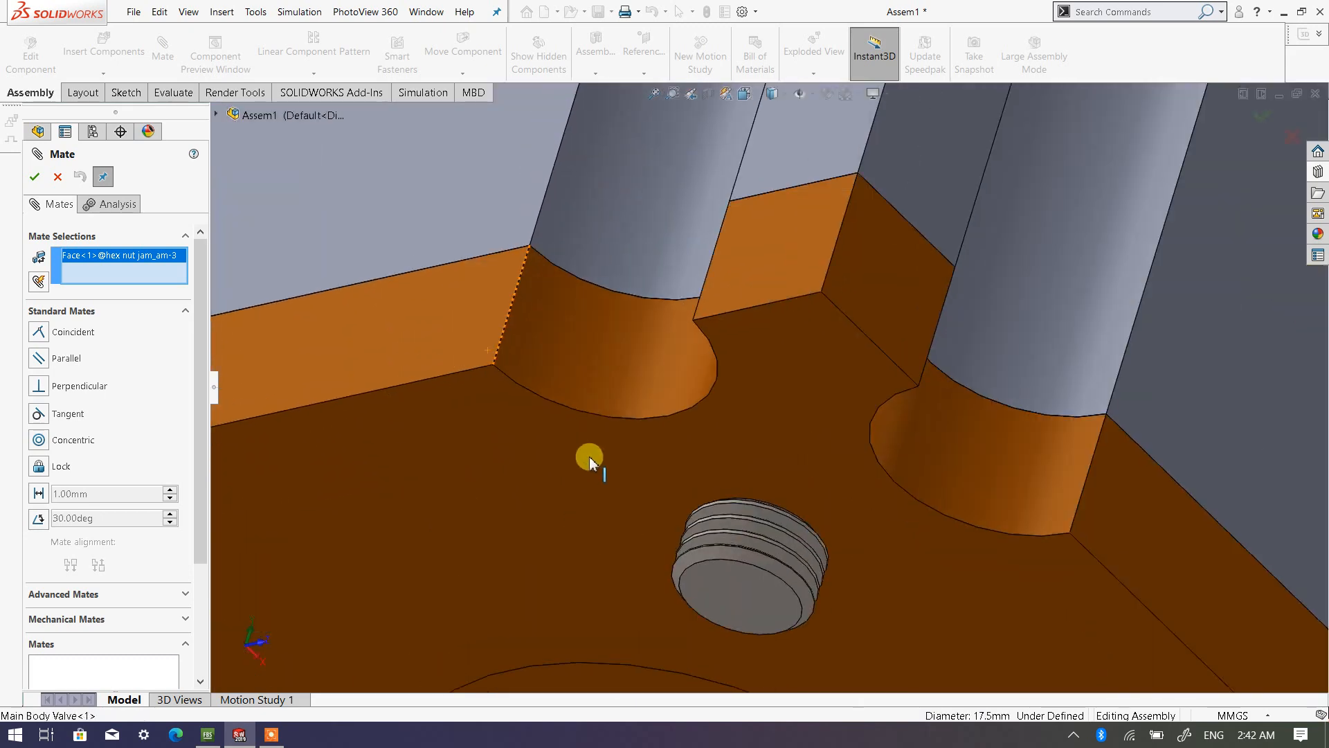
scroll(914, 580, down, 8)
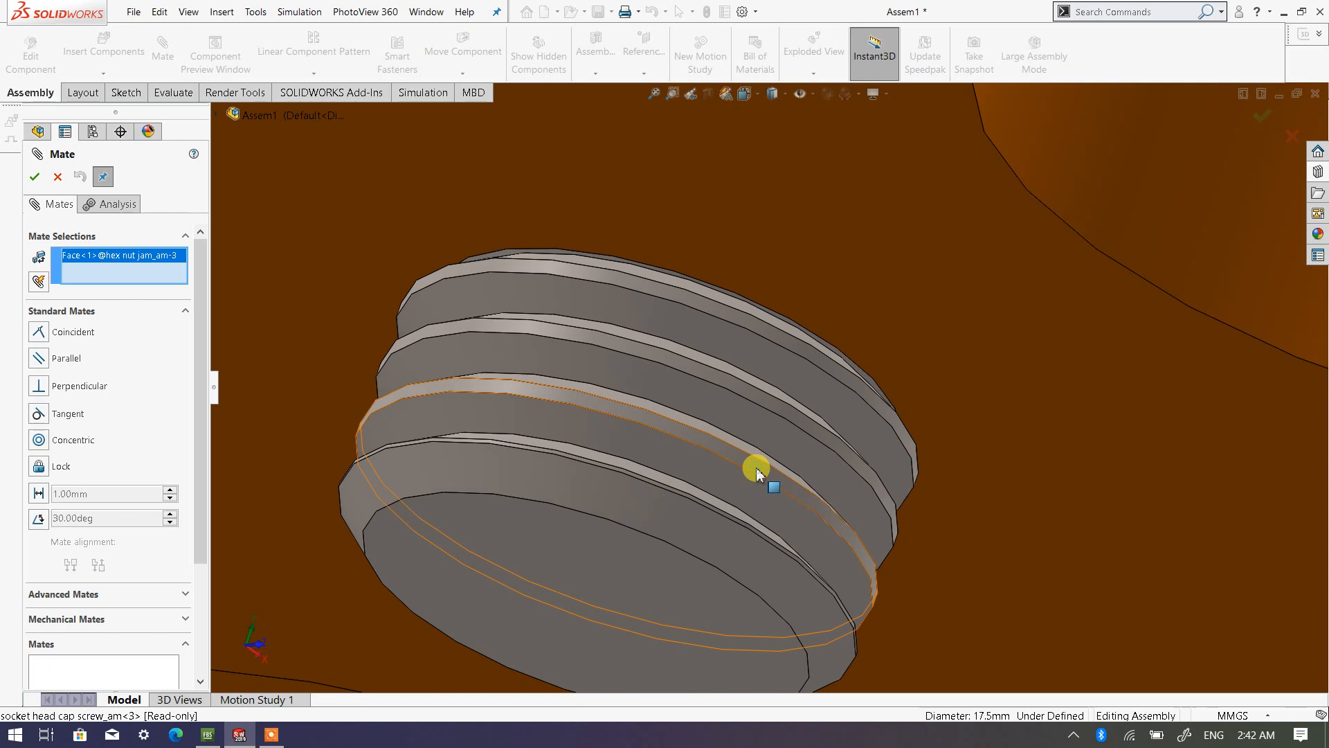
click(757, 472)
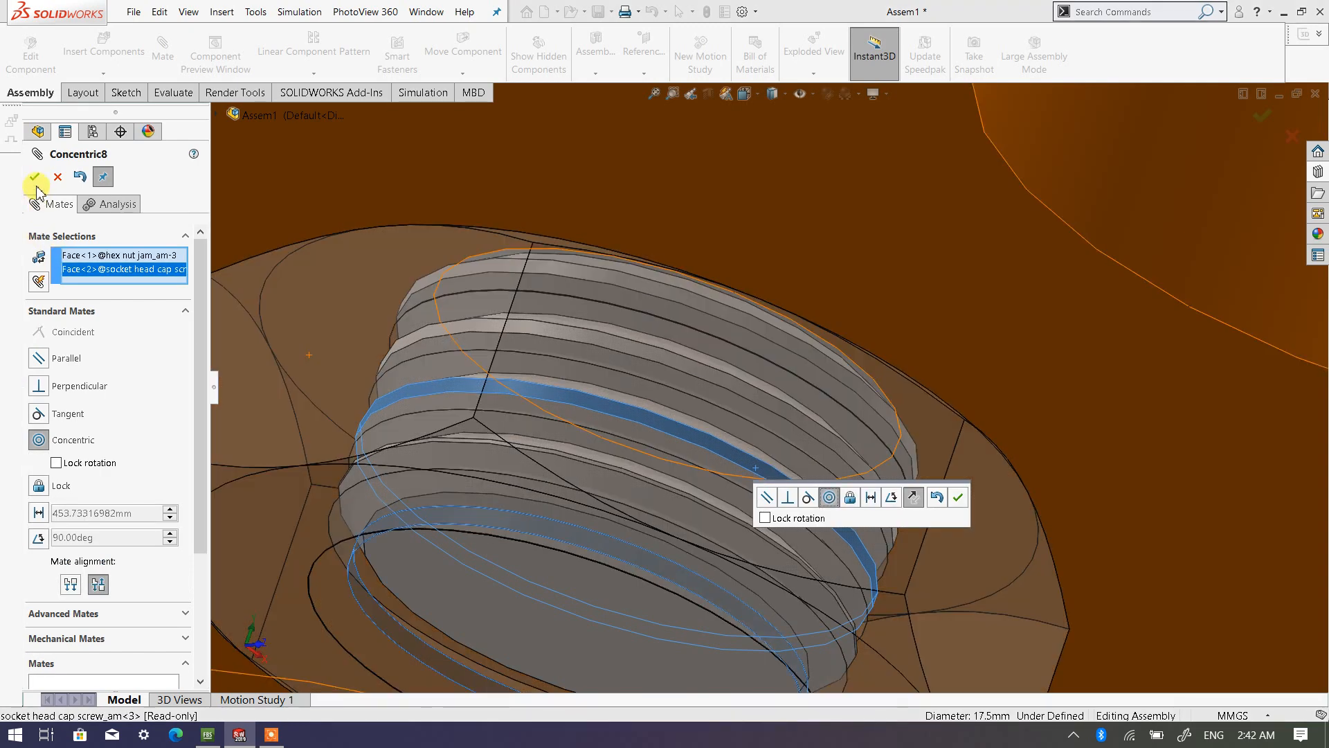
click(37, 177)
Step: Finish mating and slide the second jam nut down along its screw axis until it sits clear of the bottom cover
scroll(499, 366, up, 8)
middle_drag(645, 381, 616, 453)
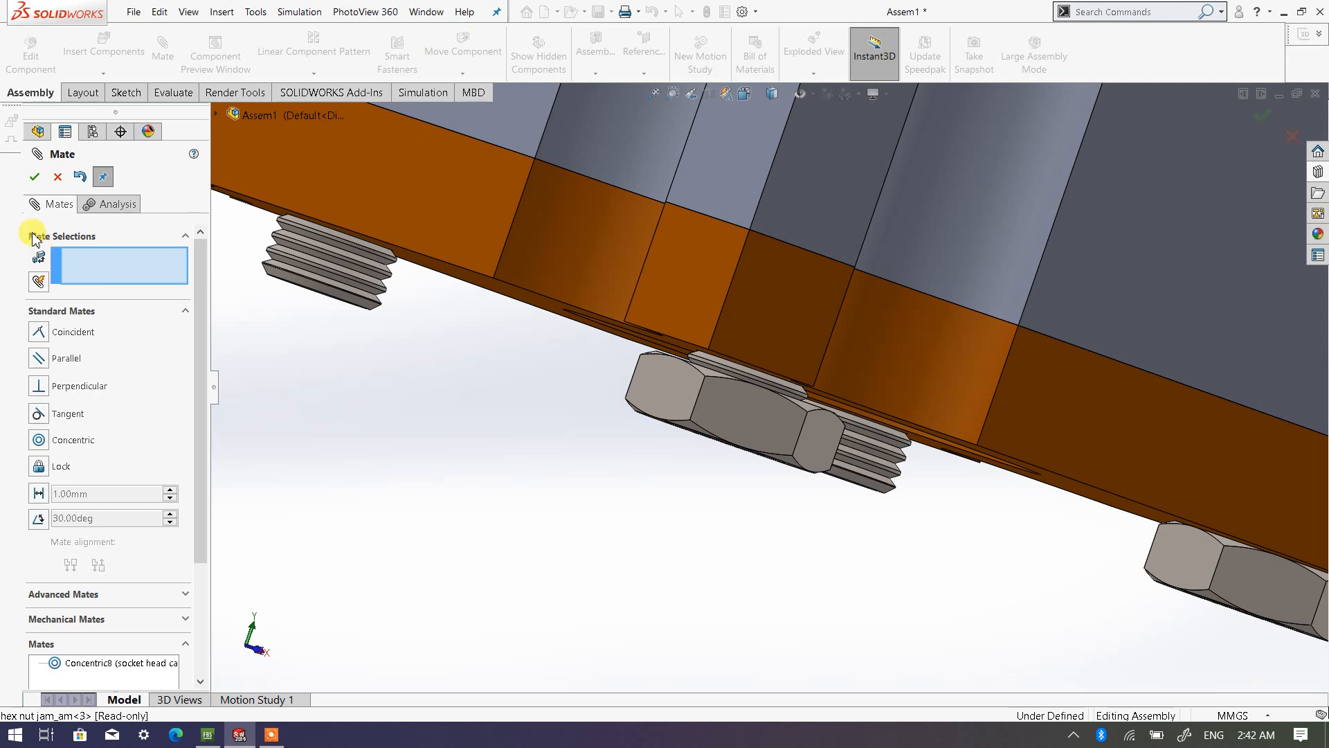
click(32, 179)
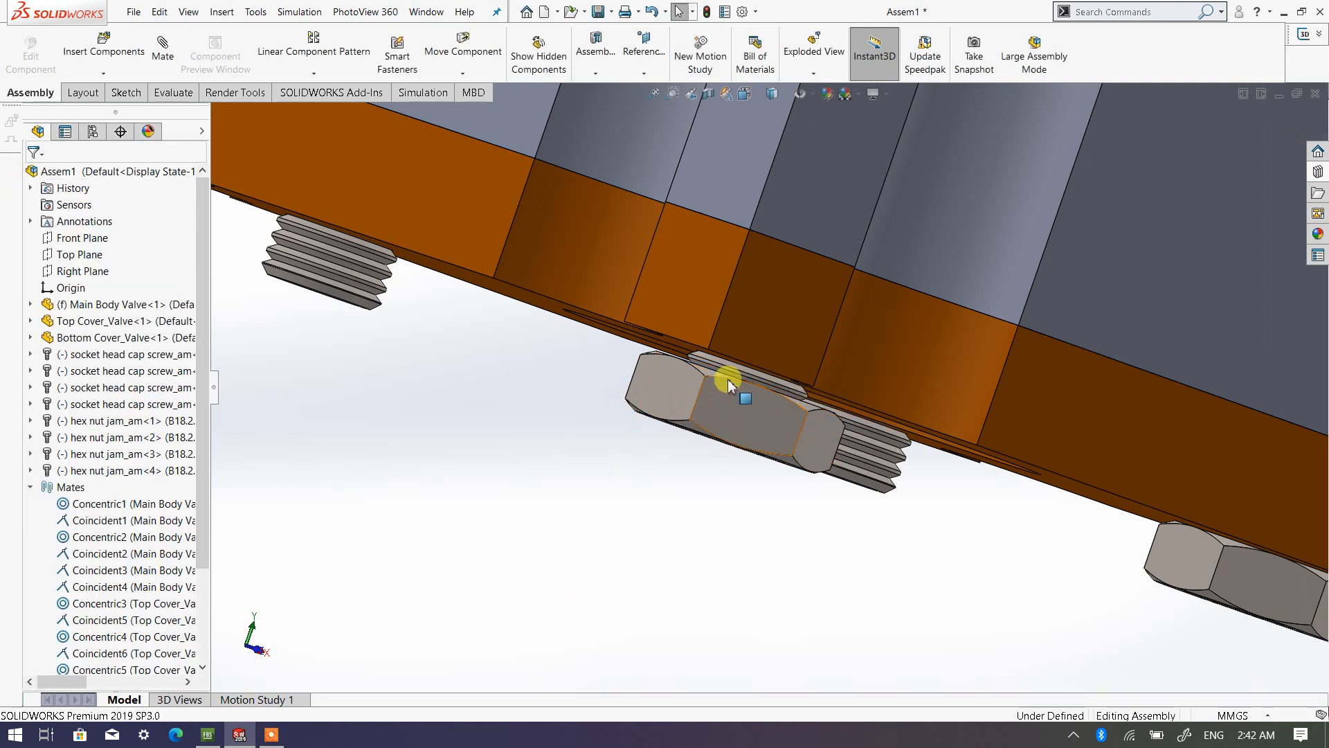
drag(732, 410, 663, 585)
click(436, 408)
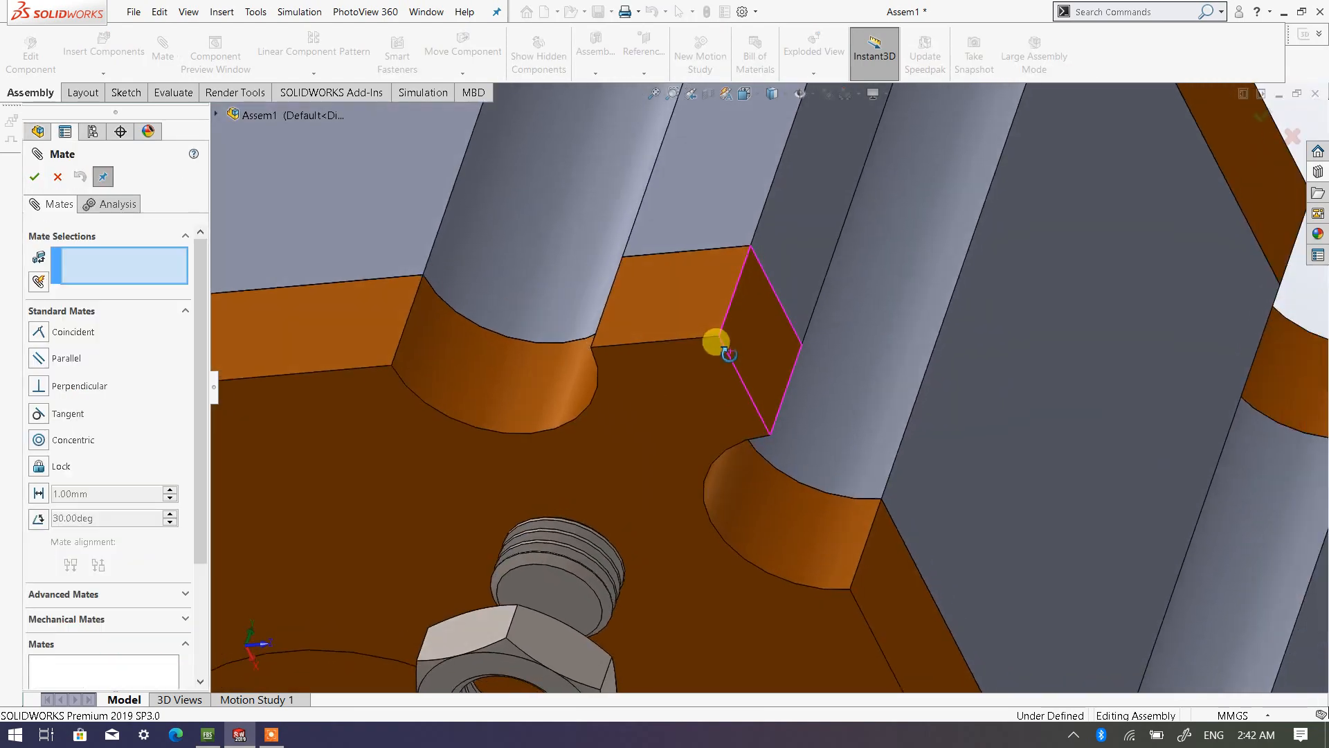
Step: Add a Coincident mate between the bottom cover's lower face and the second jam nut's upper face
click(665, 445)
scroll(665, 446, down, 3)
scroll(652, 457, up, 5)
middle_drag(667, 460, 602, 588)
scroll(602, 592, down, 3)
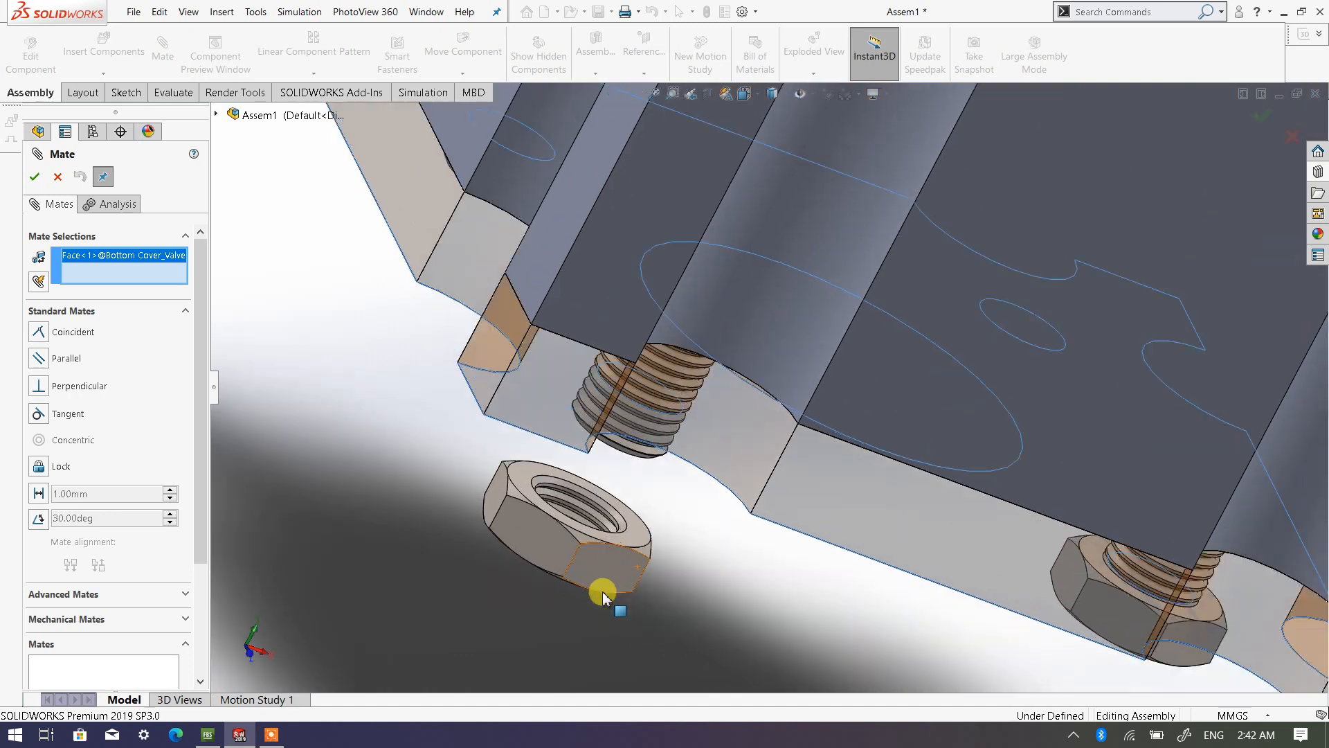
click(637, 542)
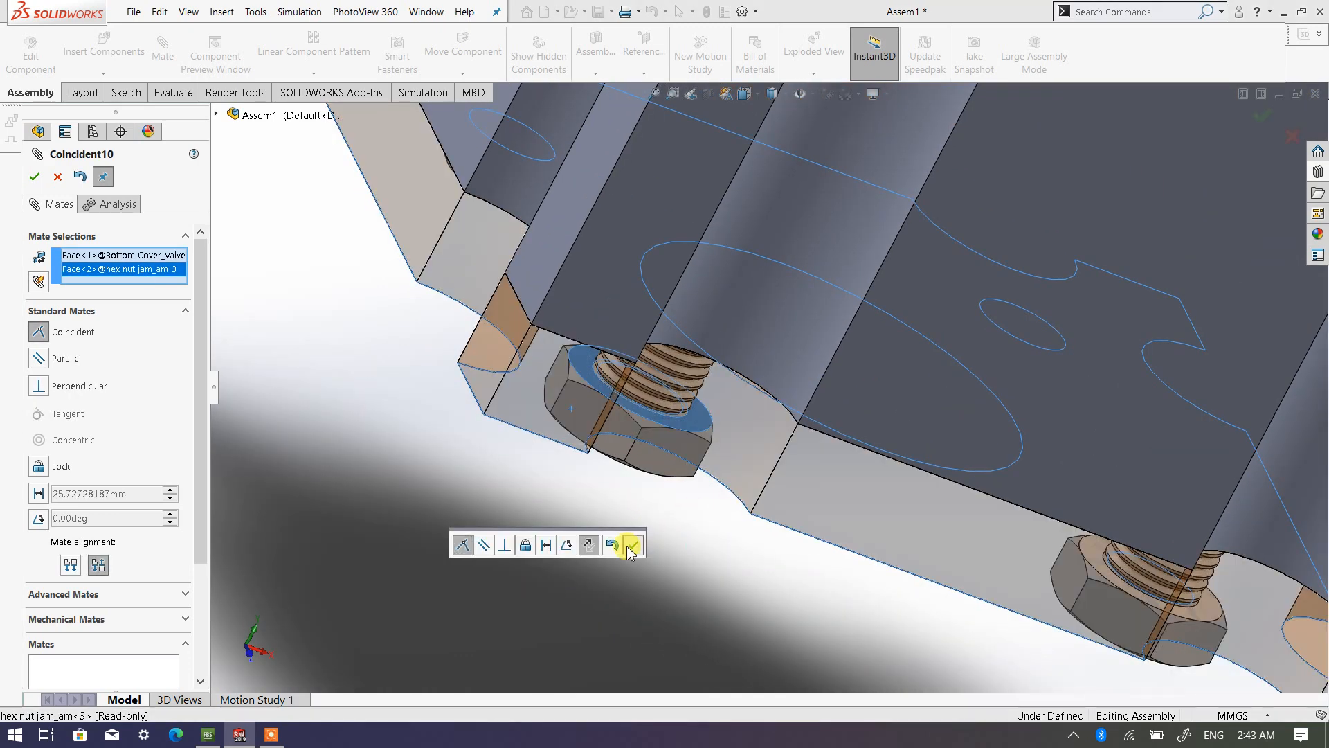
click(631, 547)
Step: Add a Concentric mate between an inner thread face of a third loose jam nut and the protruding thread of a screw without a nut
scroll(751, 543, up, 5)
scroll(1031, 460, down, 3)
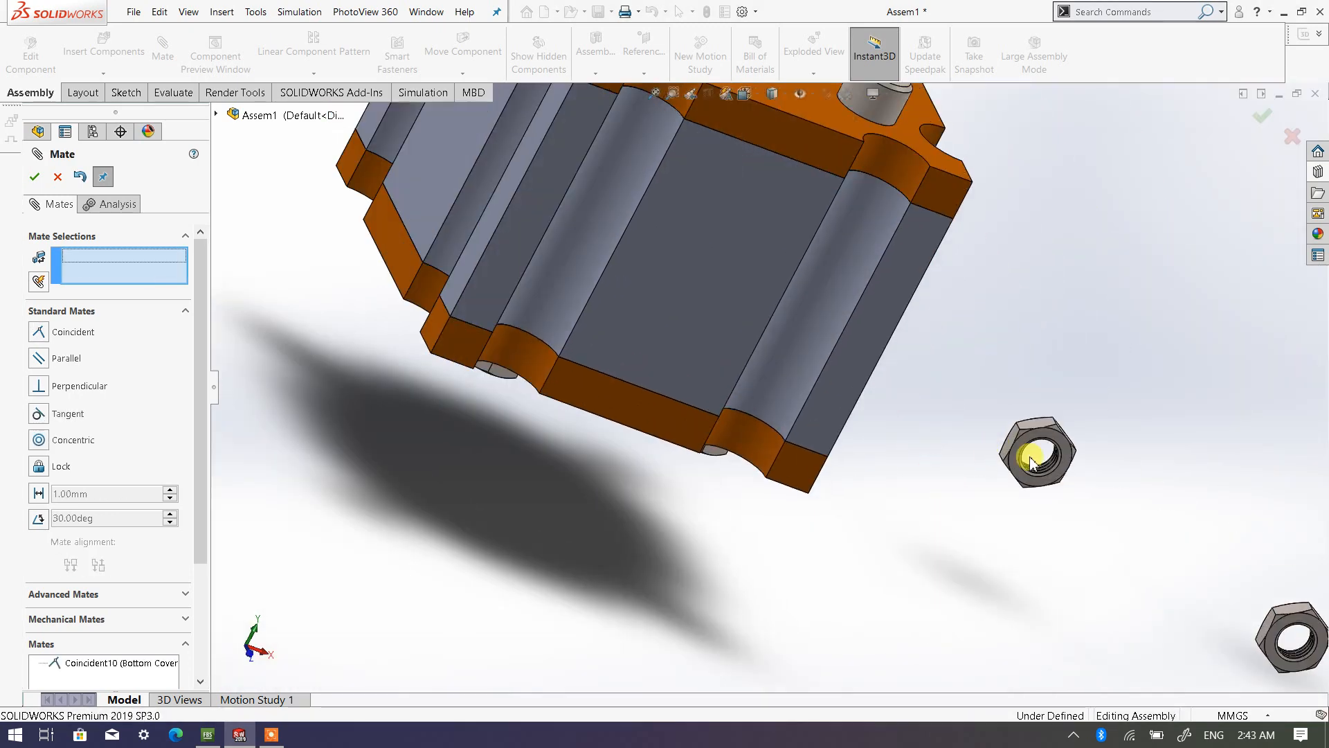
scroll(1031, 462, down, 10)
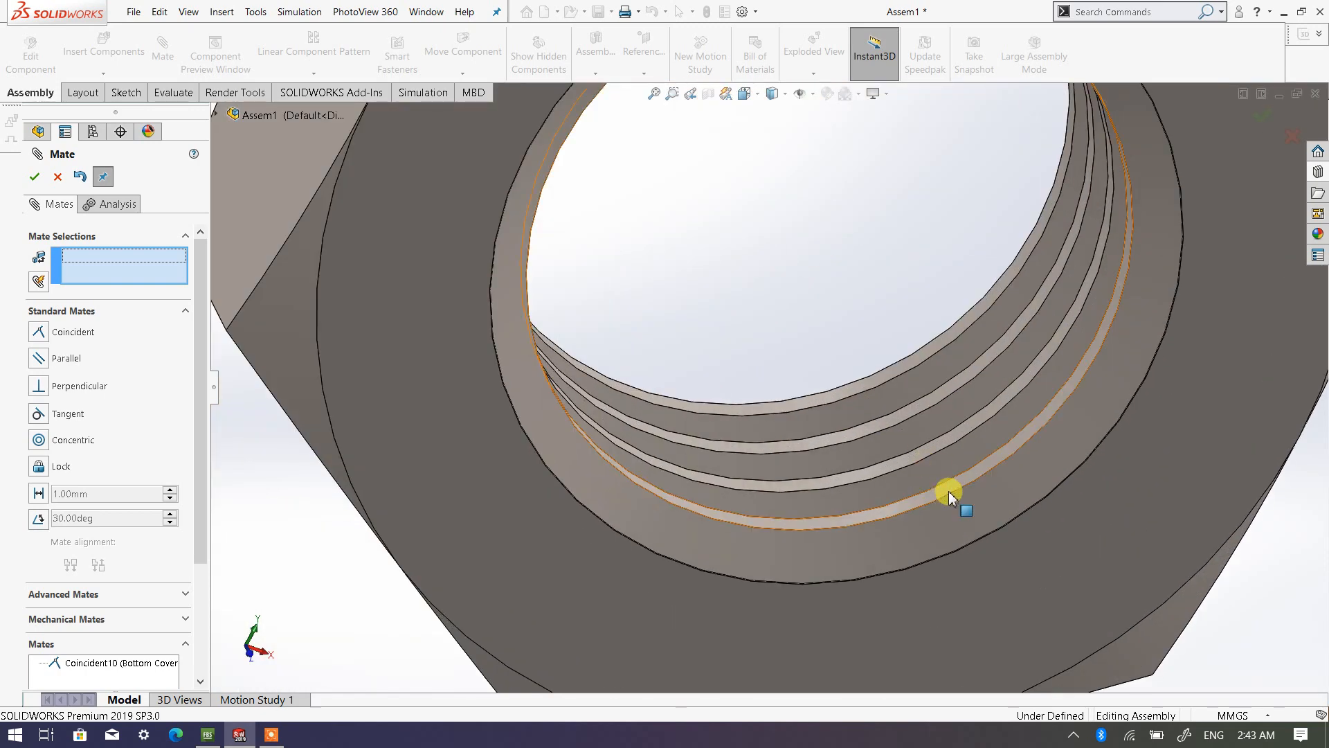
click(948, 492)
scroll(896, 513, up, 10)
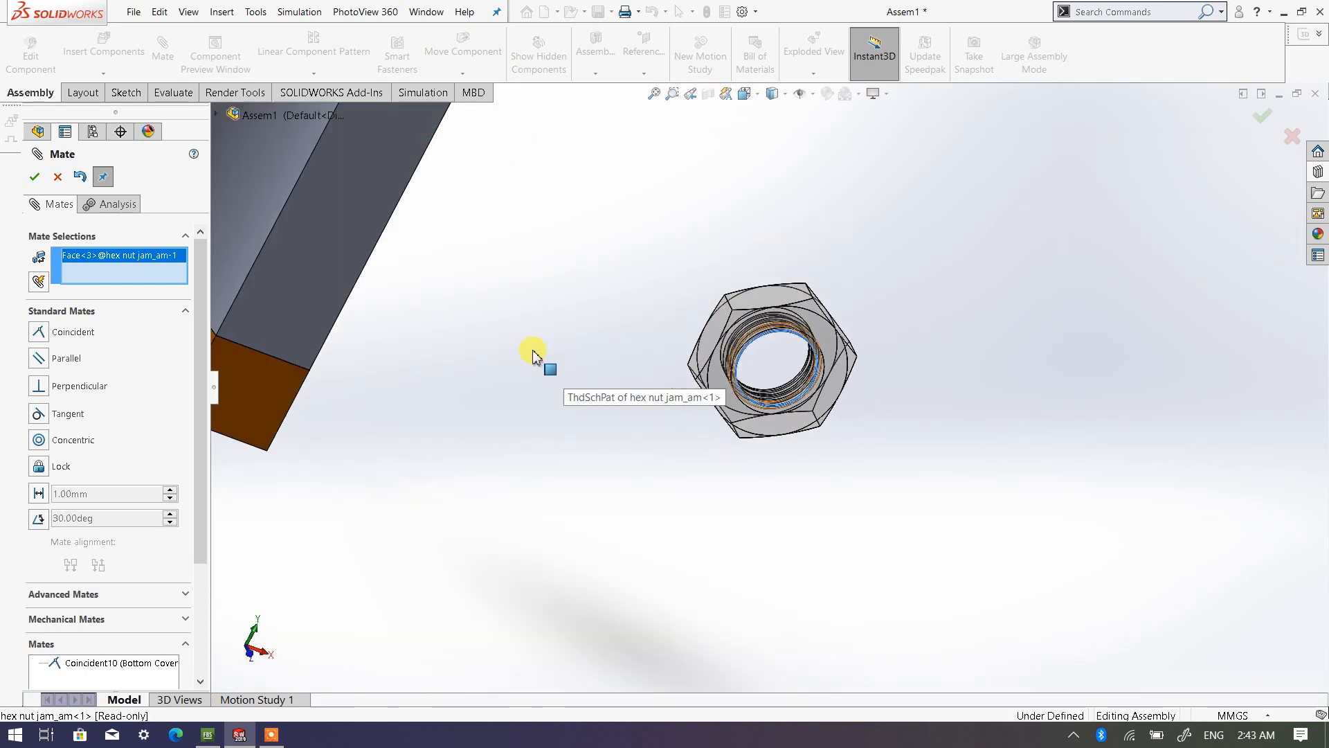
scroll(533, 350, up, 8)
scroll(433, 258, down, 5)
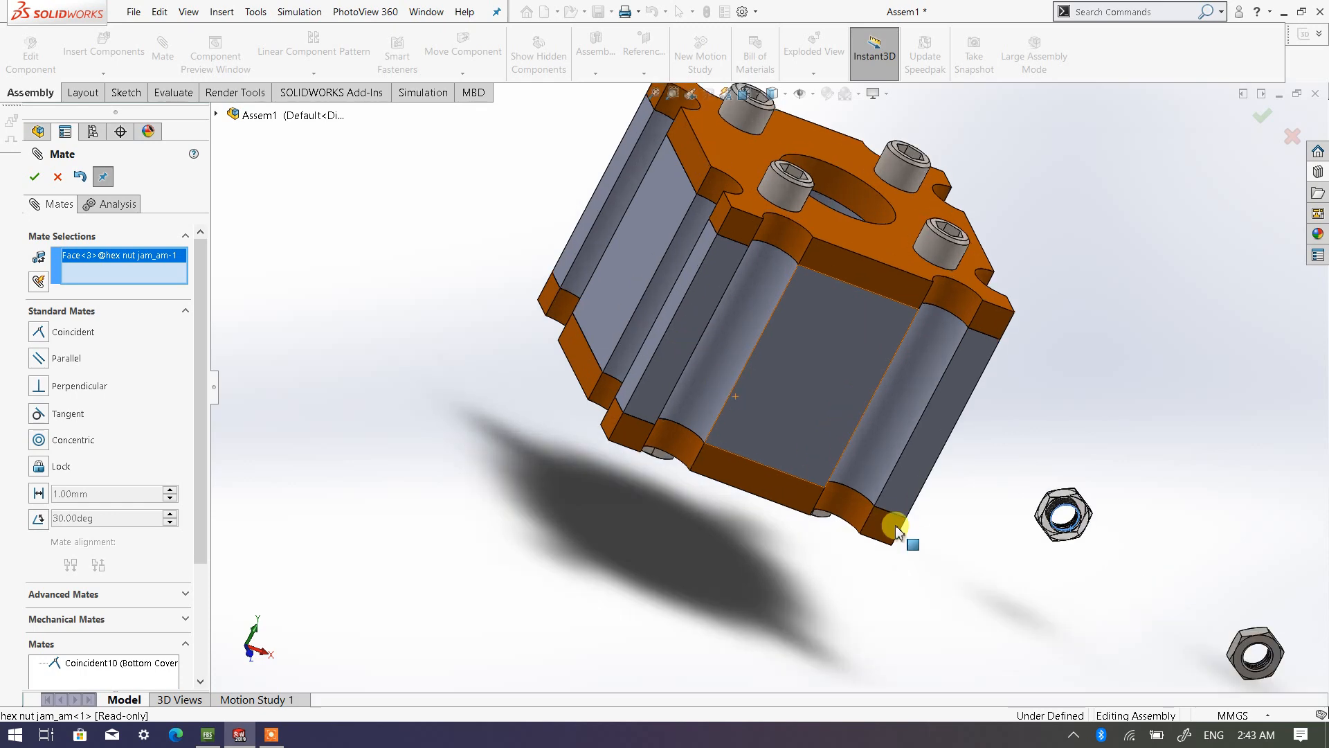
middle_drag(896, 532, 778, 359)
middle_drag(1178, 591, 695, 436)
scroll(665, 418, down, 5)
scroll(689, 463, down, 5)
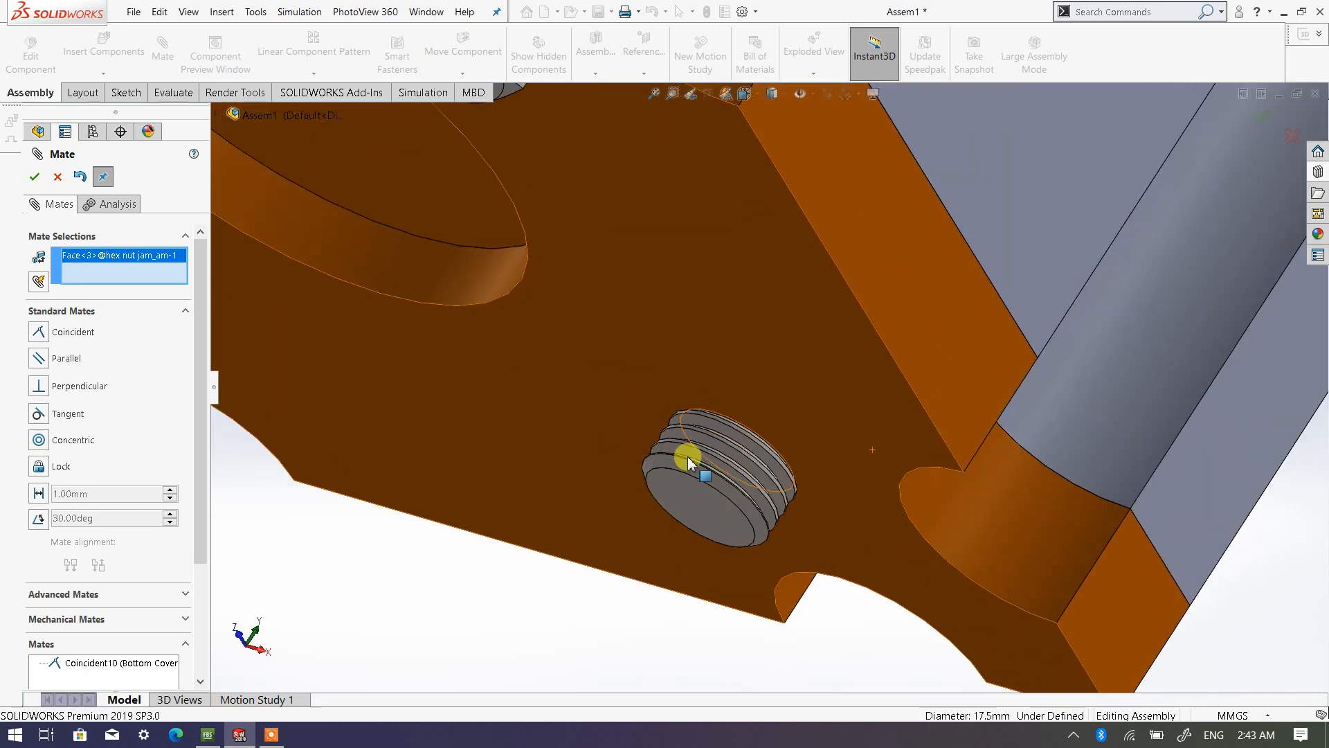
scroll(690, 463, down, 5)
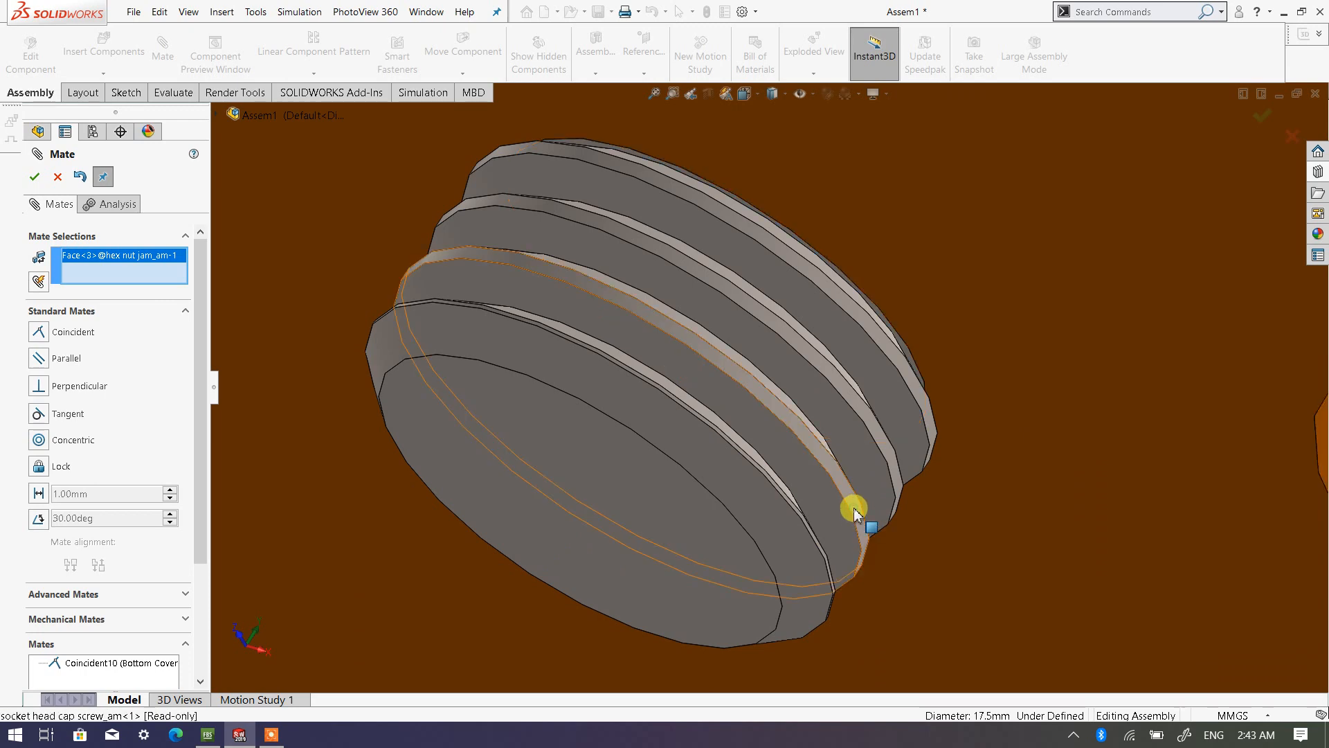
click(856, 511)
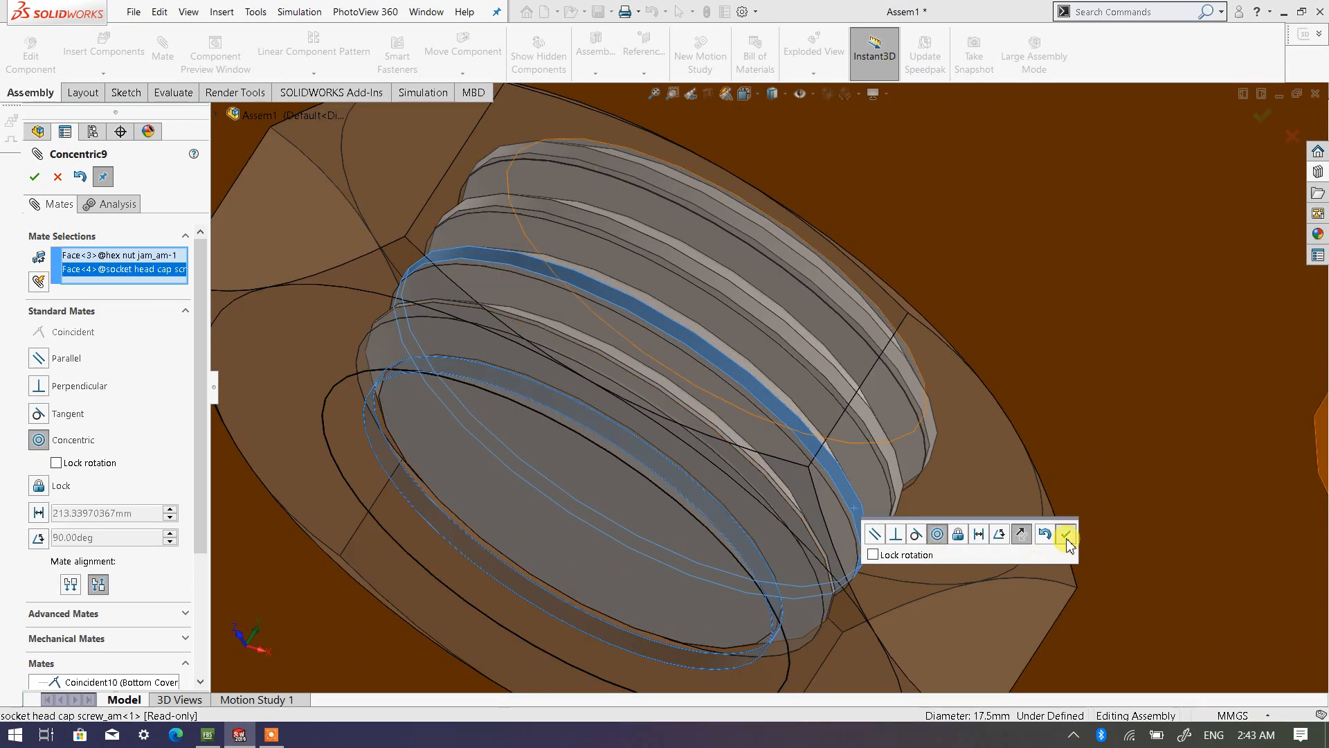
click(1066, 535)
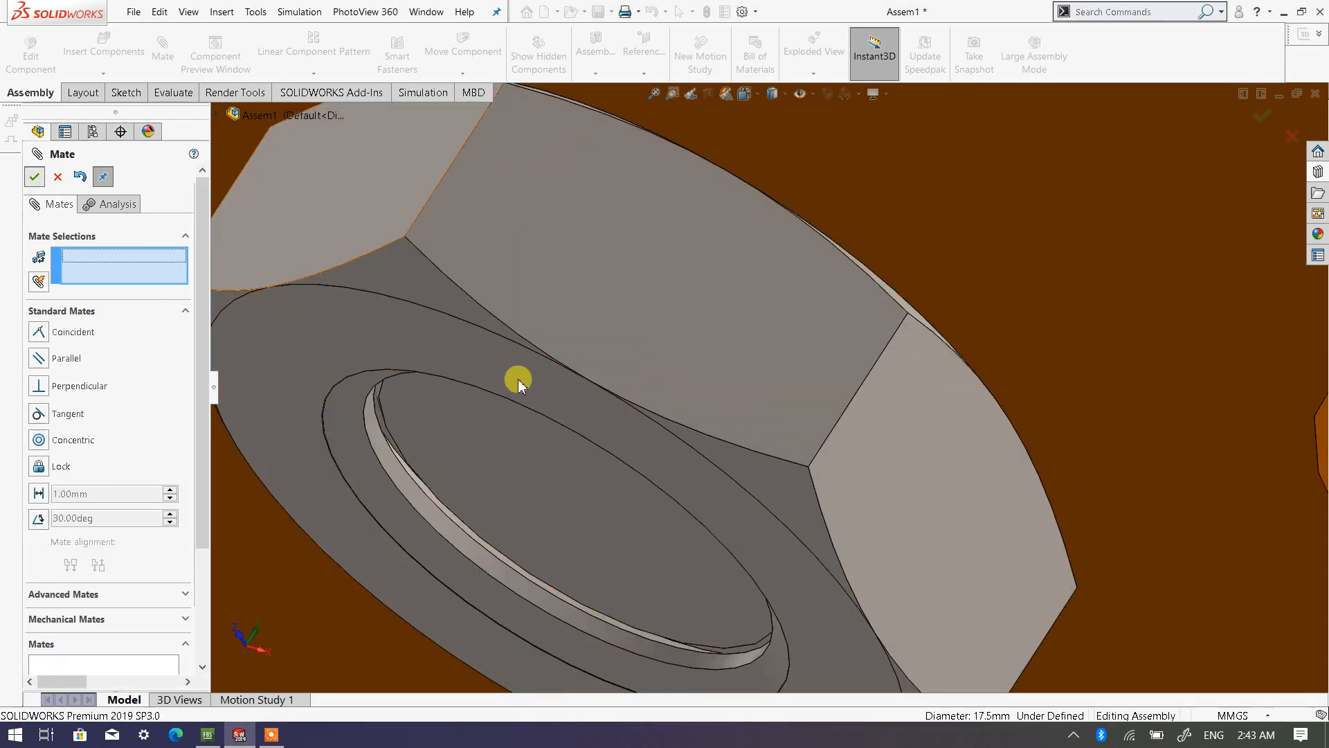
Step: Finish mating and slide the third jam nut down its screw axis until it sits clear of the bottom cover
key(Escape)
scroll(707, 404, up, 8)
middle_drag(719, 398, 677, 432)
drag(772, 428, 693, 533)
middle_drag(657, 492, 643, 488)
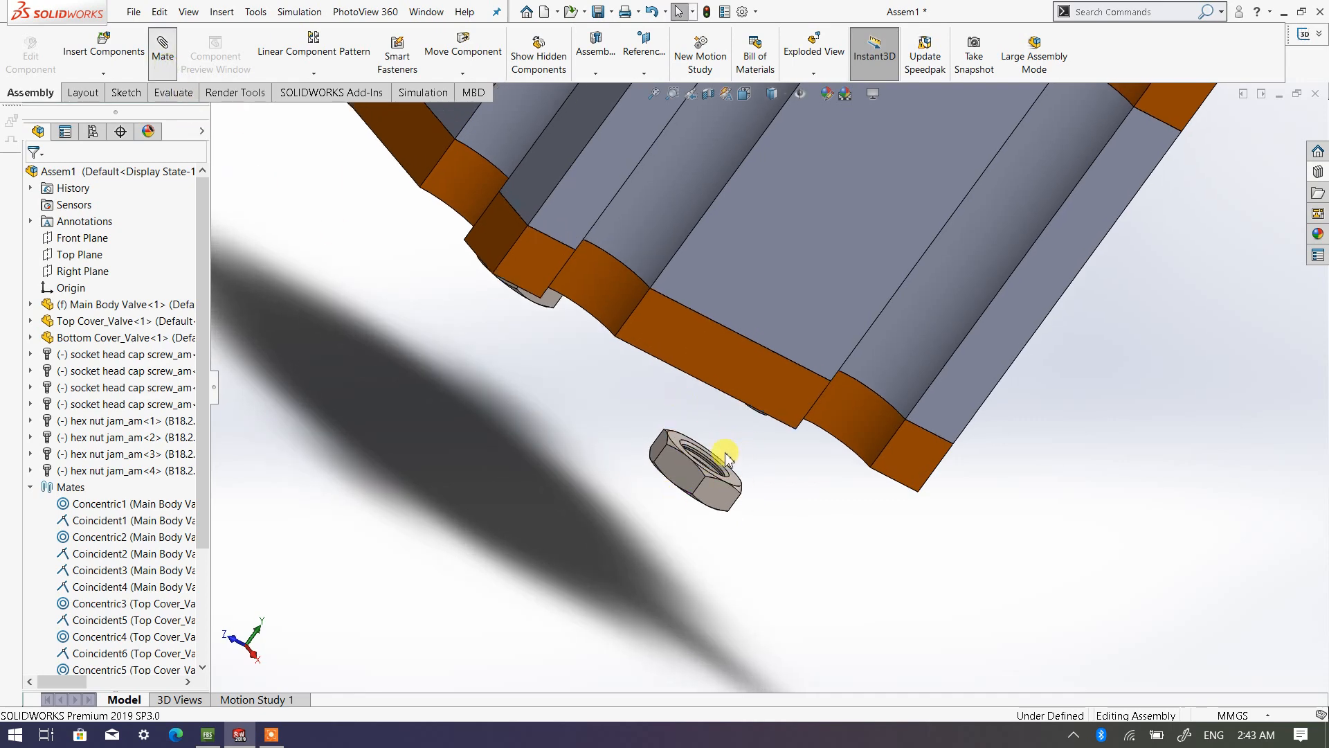
Step: Add a Coincident mate between the third jam nut's upper face and the bottom cover's lower face
scroll(723, 457, down, 3)
click(758, 499)
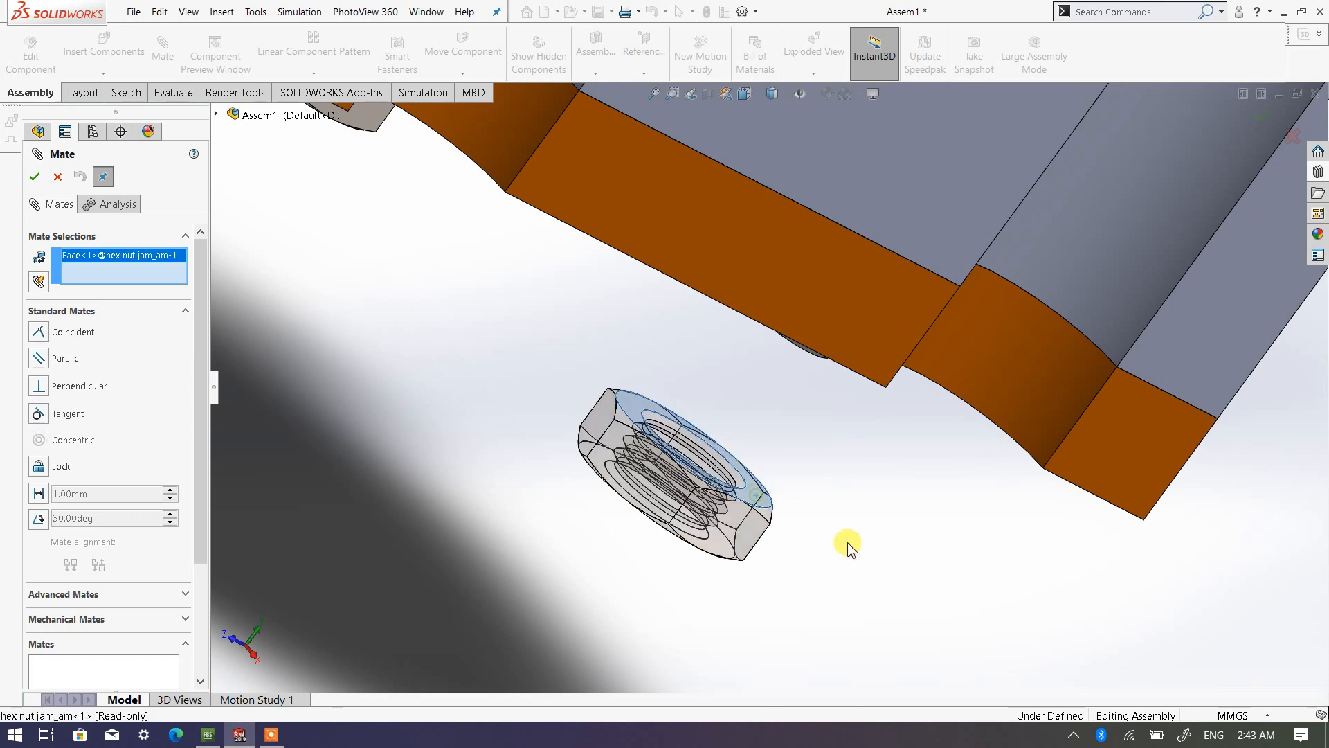
middle_drag(831, 543, 893, 414)
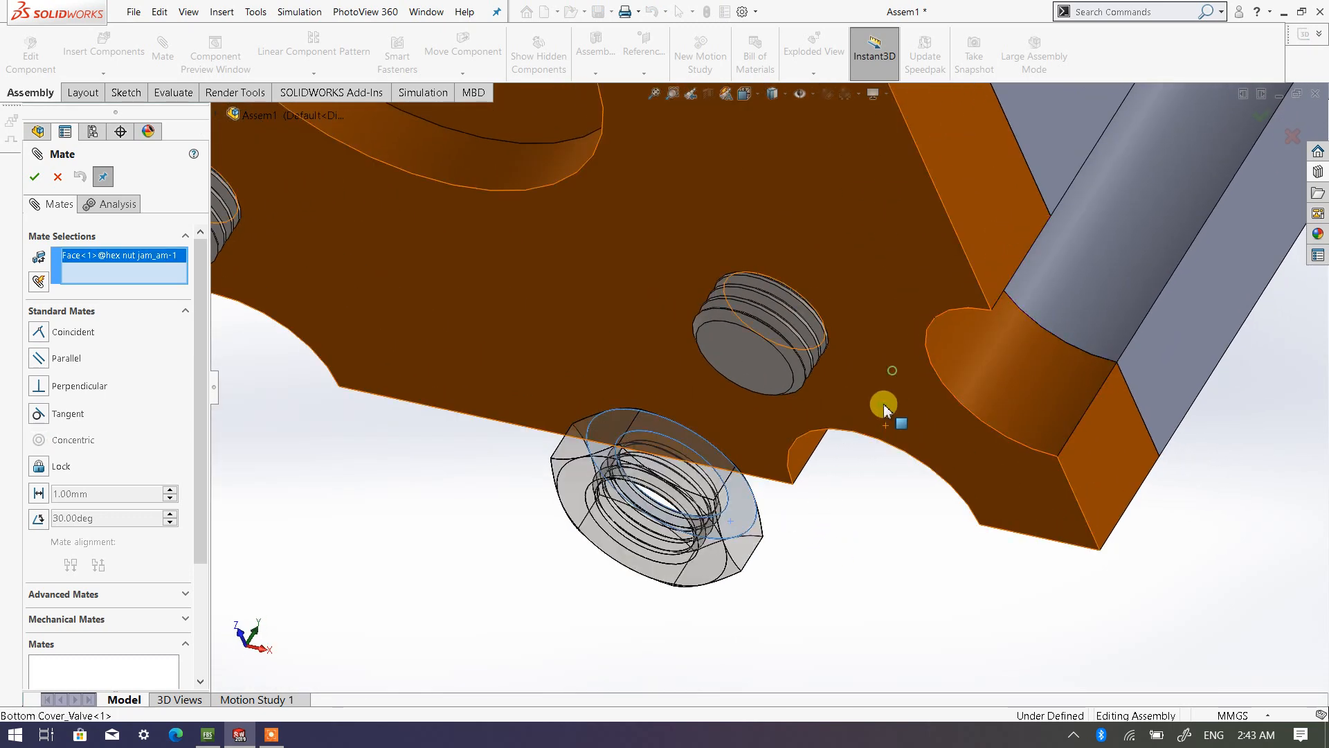
click(884, 409)
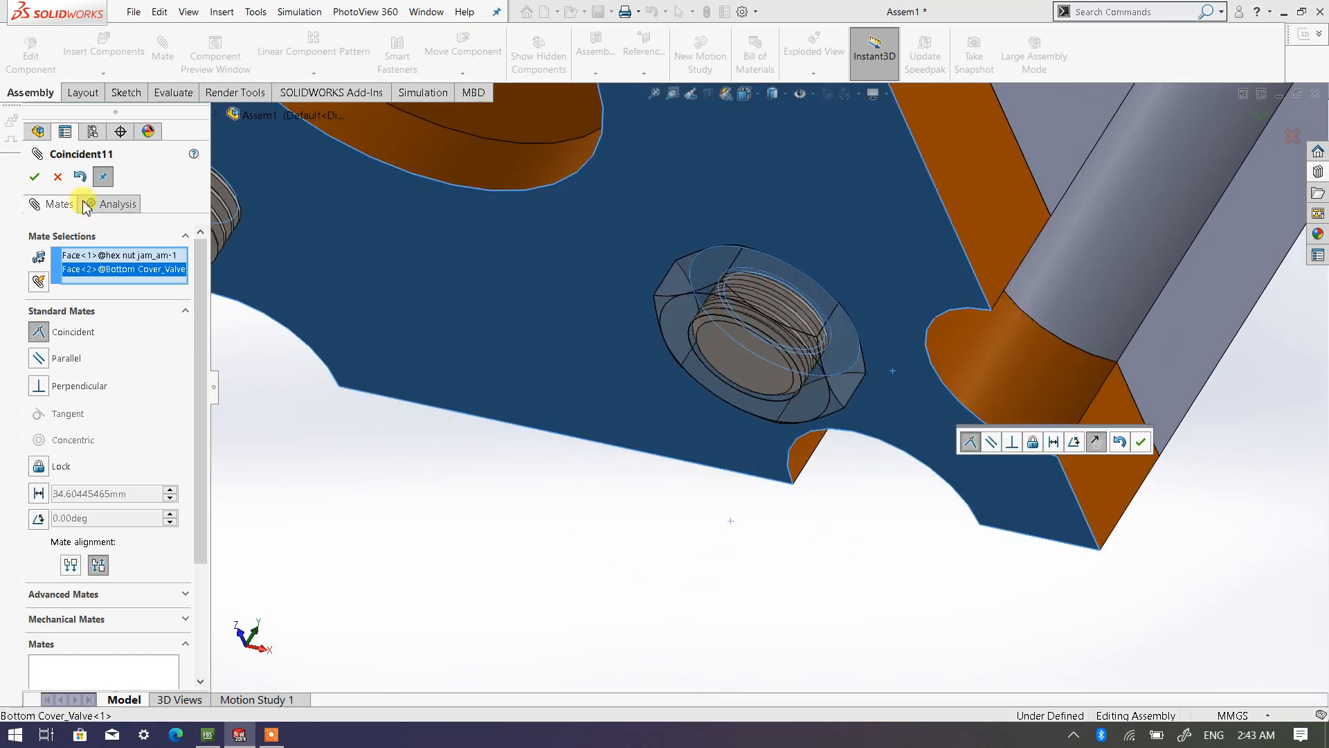
click(33, 176)
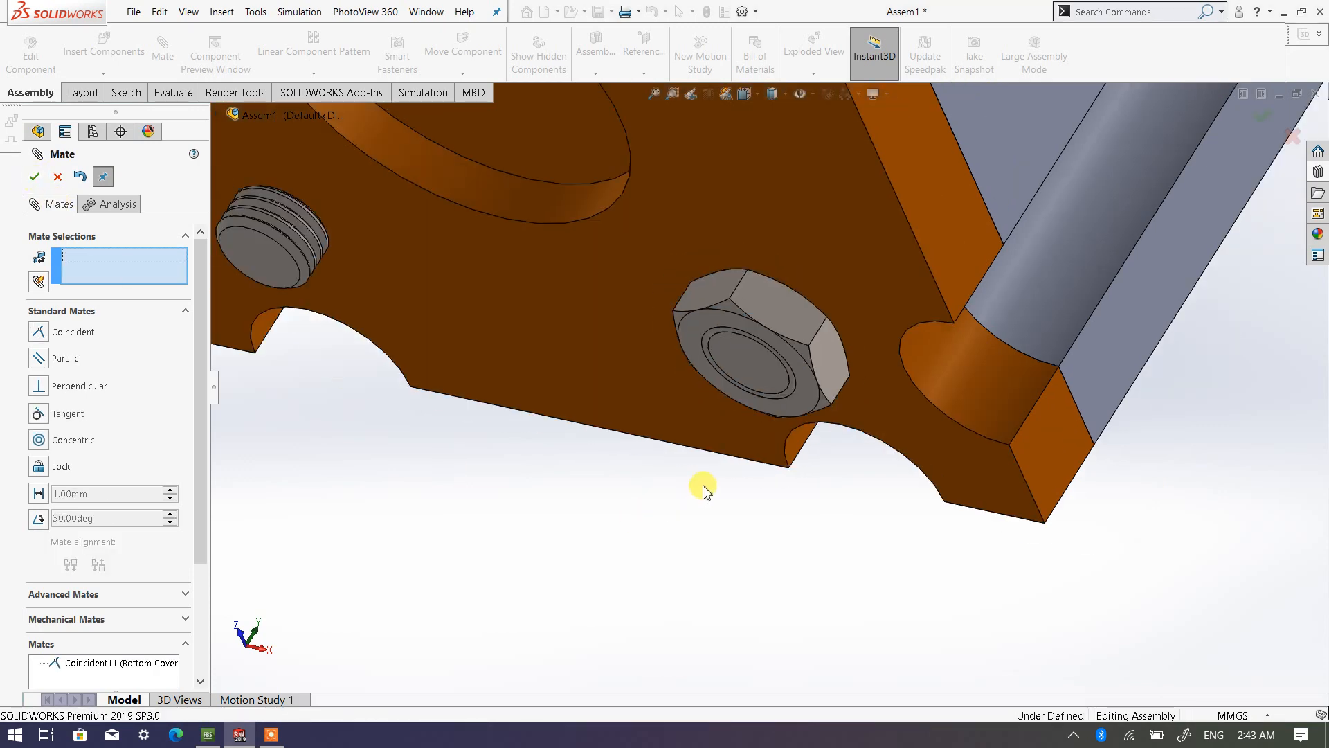
Step: Add a Concentric mate between an inner thread face of the last loose jam nut and the thread of the remaining screw without a nut
scroll(1216, 616, down, 3)
scroll(1056, 549, down, 6)
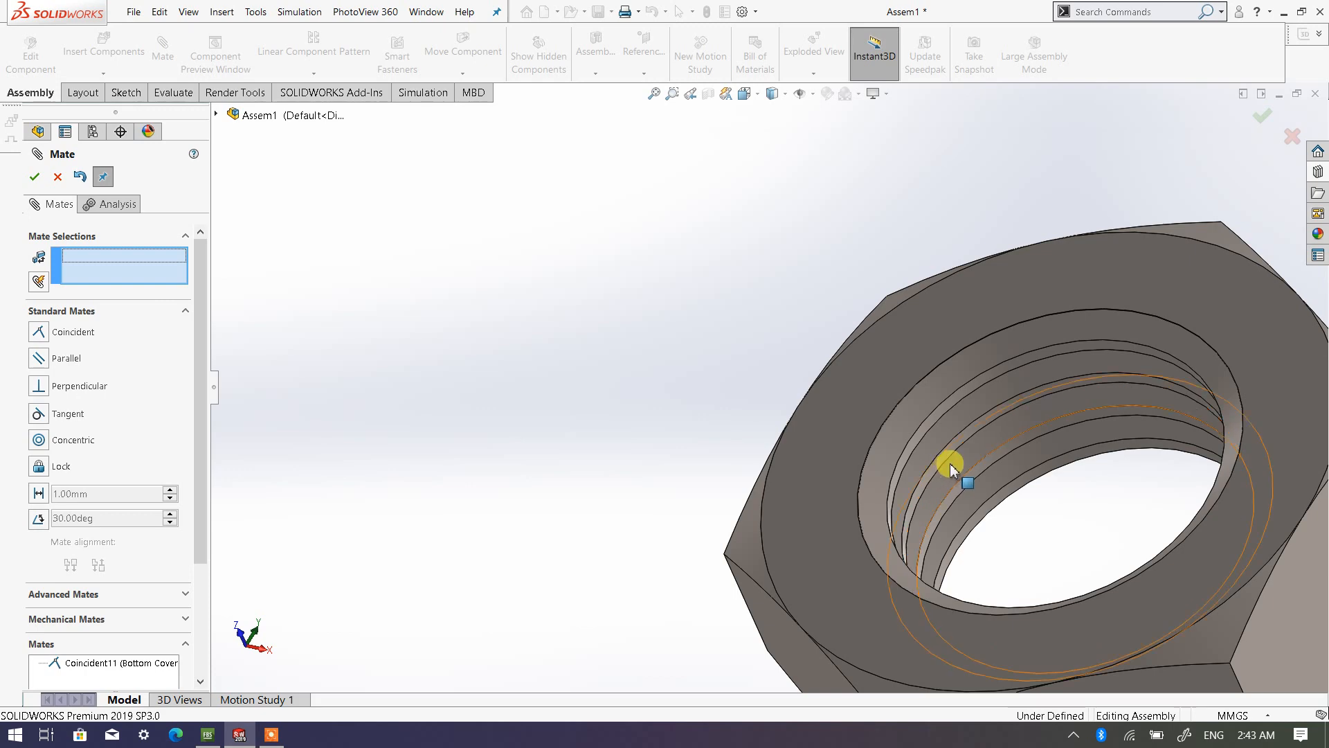
middle_drag(914, 464, 919, 454)
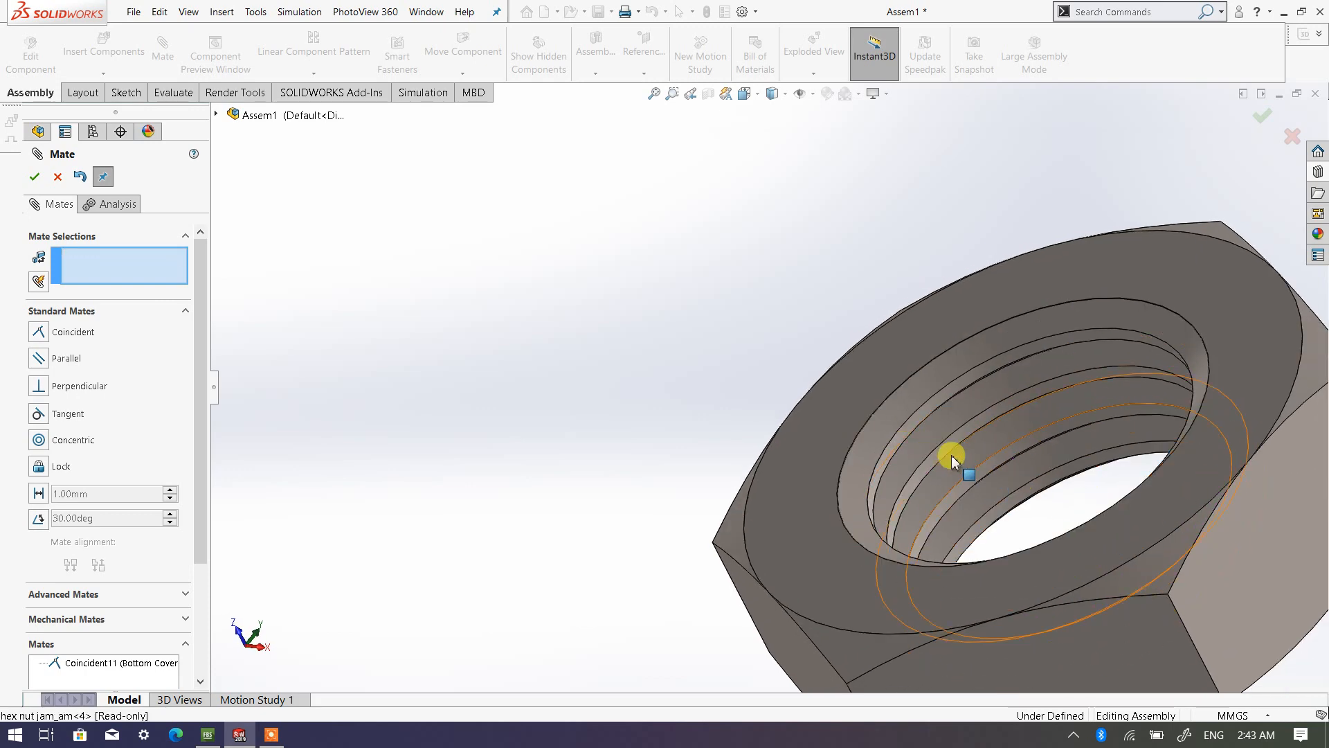
click(951, 450)
scroll(615, 406, up, 10)
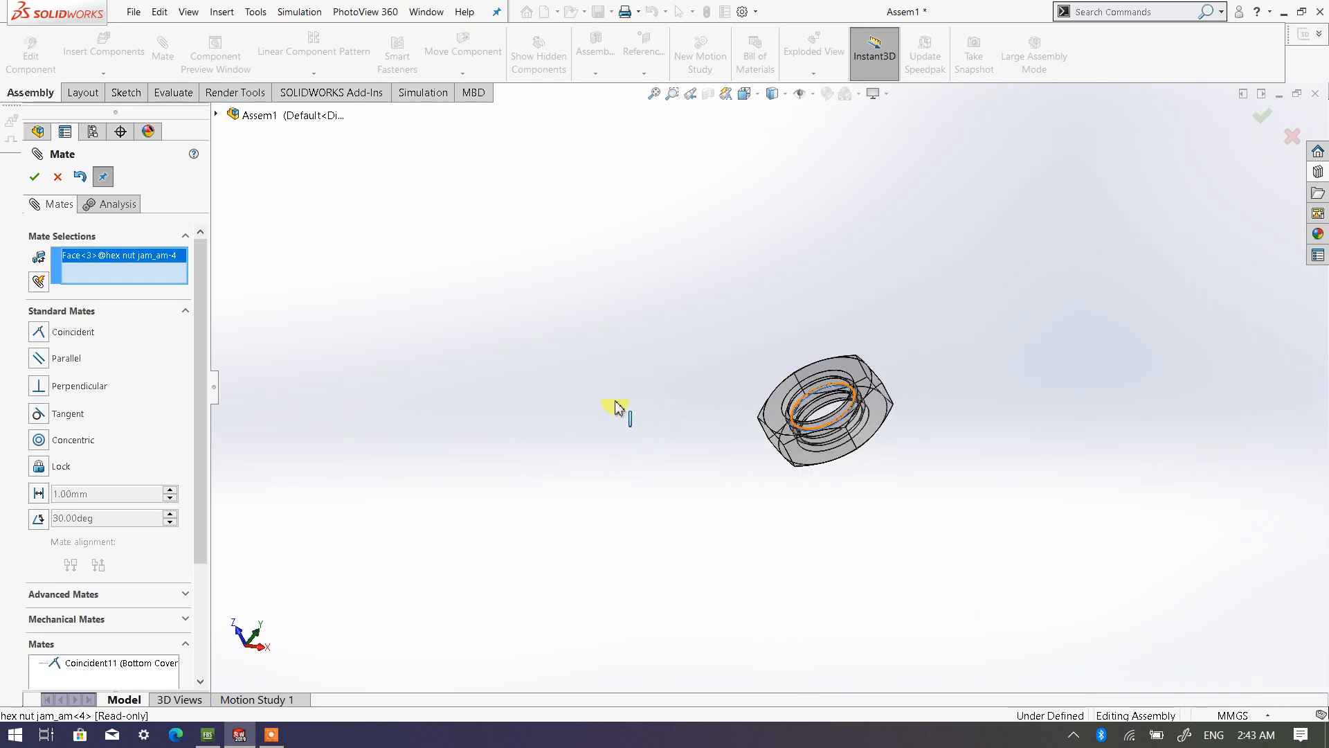
scroll(620, 297, down, 10)
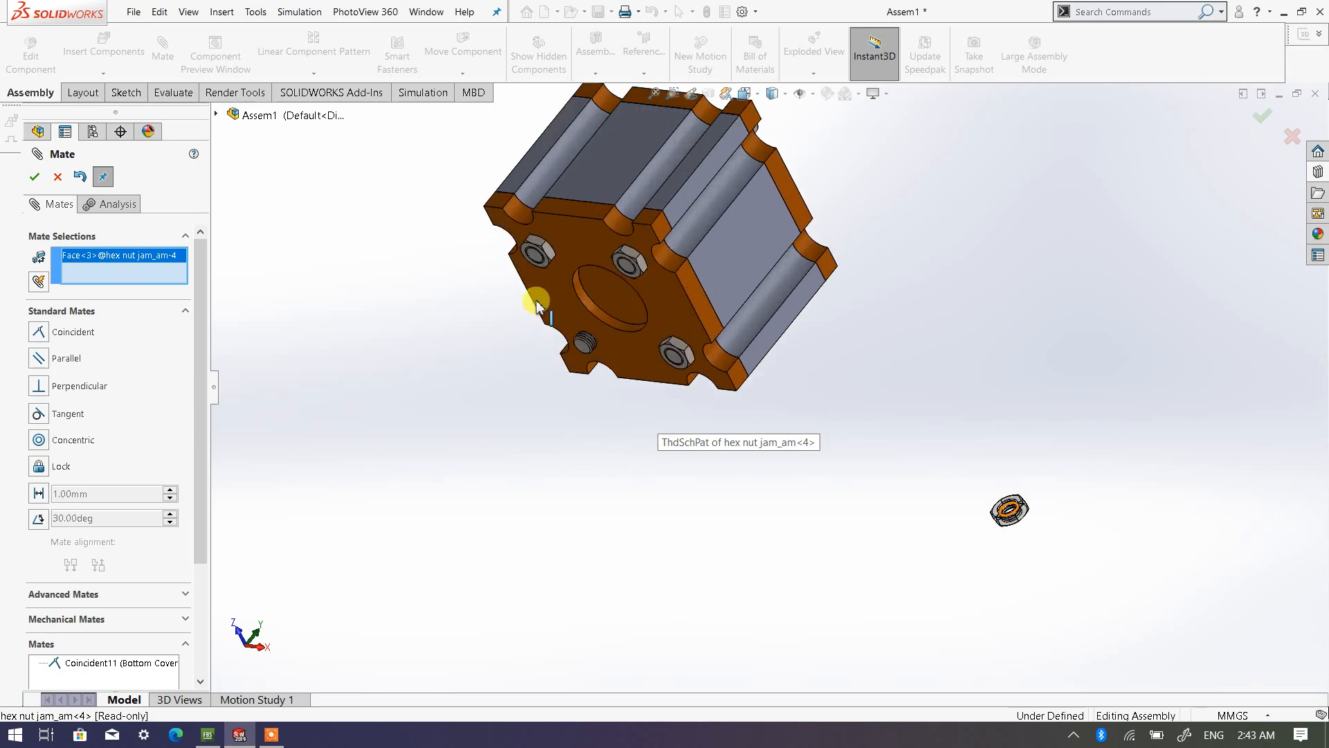
scroll(819, 468, down, 10)
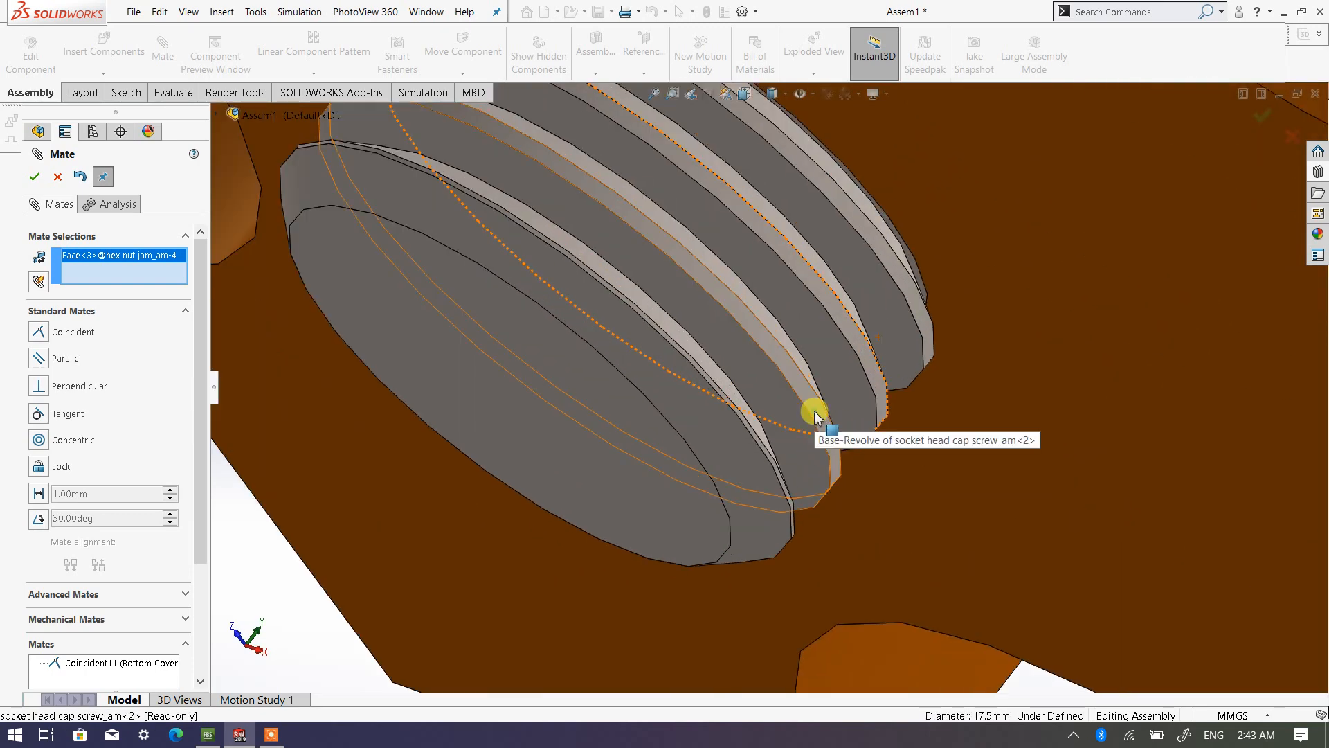
click(813, 415)
click(814, 424)
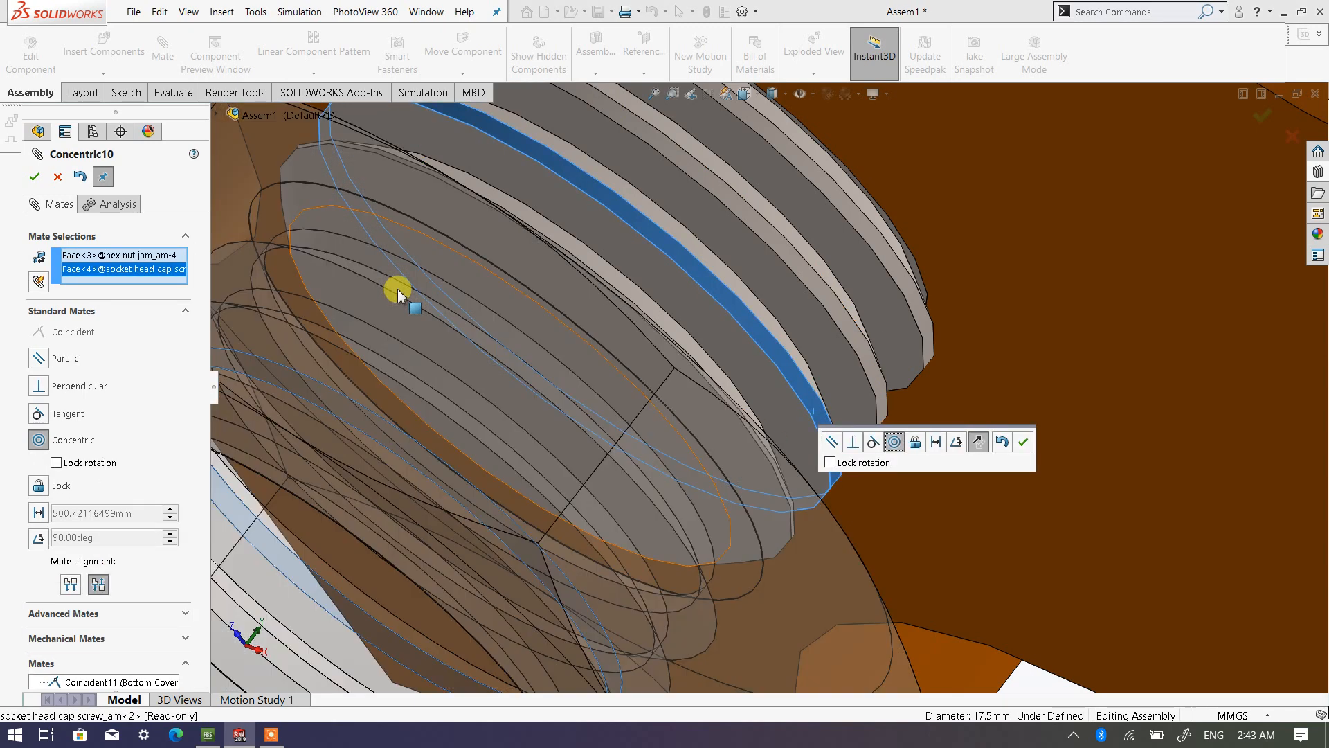
scroll(394, 288, up, 8)
click(34, 178)
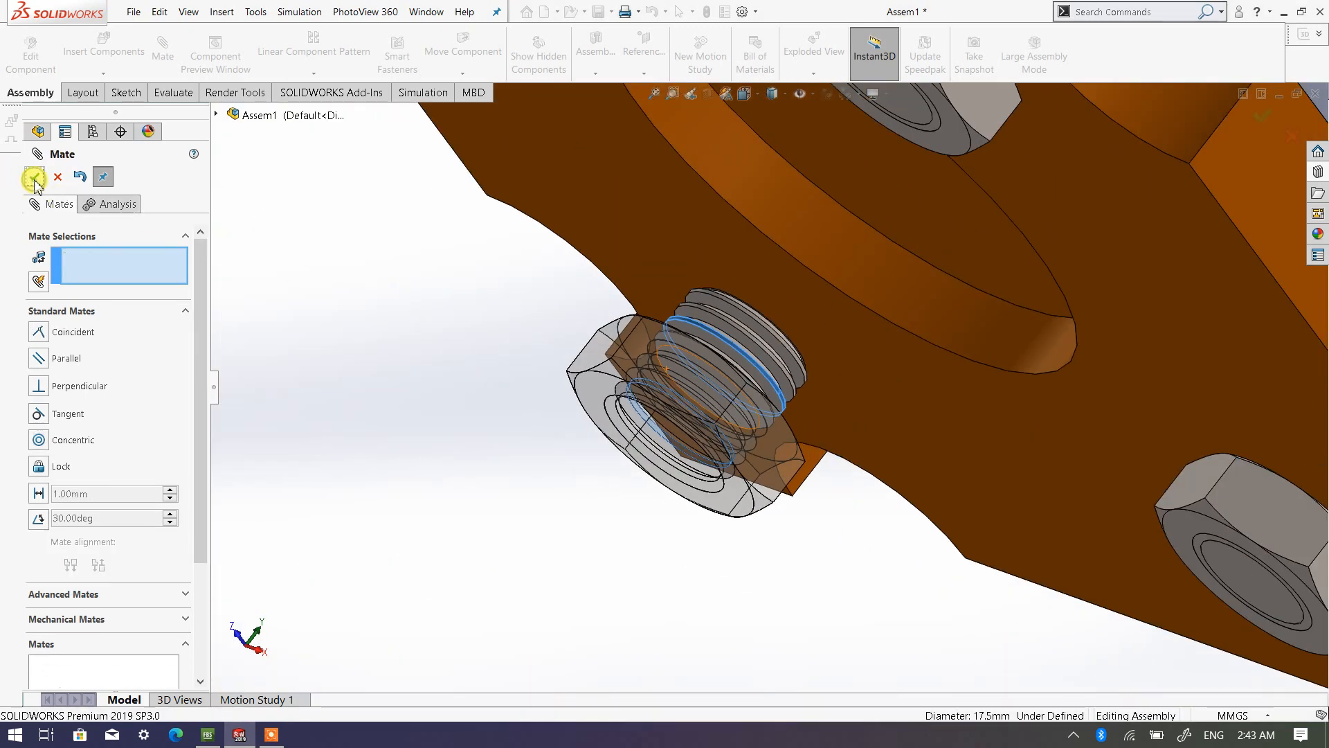
Step: Slide the fourth jam nut down its screw axis, away from the bottom cover, so its upper face is accessible
scroll(768, 340, up, 5)
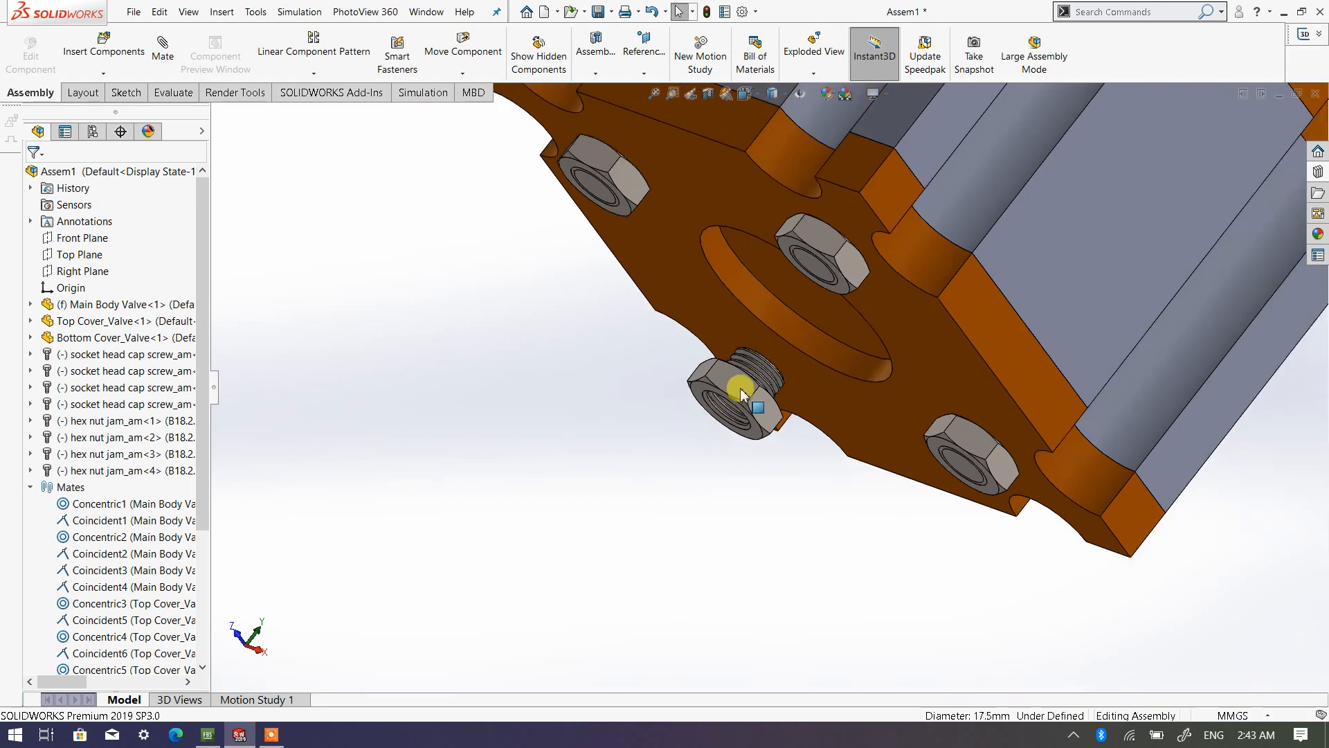
drag(713, 431, 544, 529)
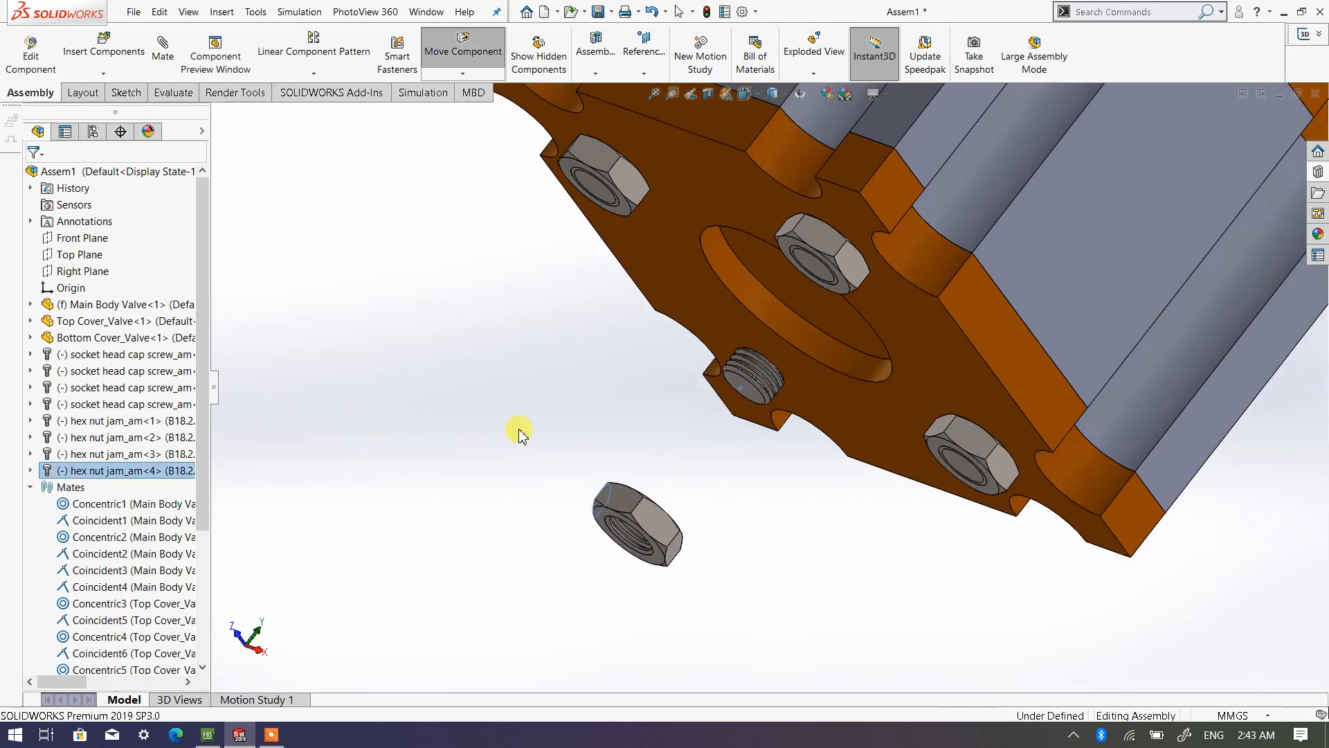
middle_drag(575, 414, 720, 593)
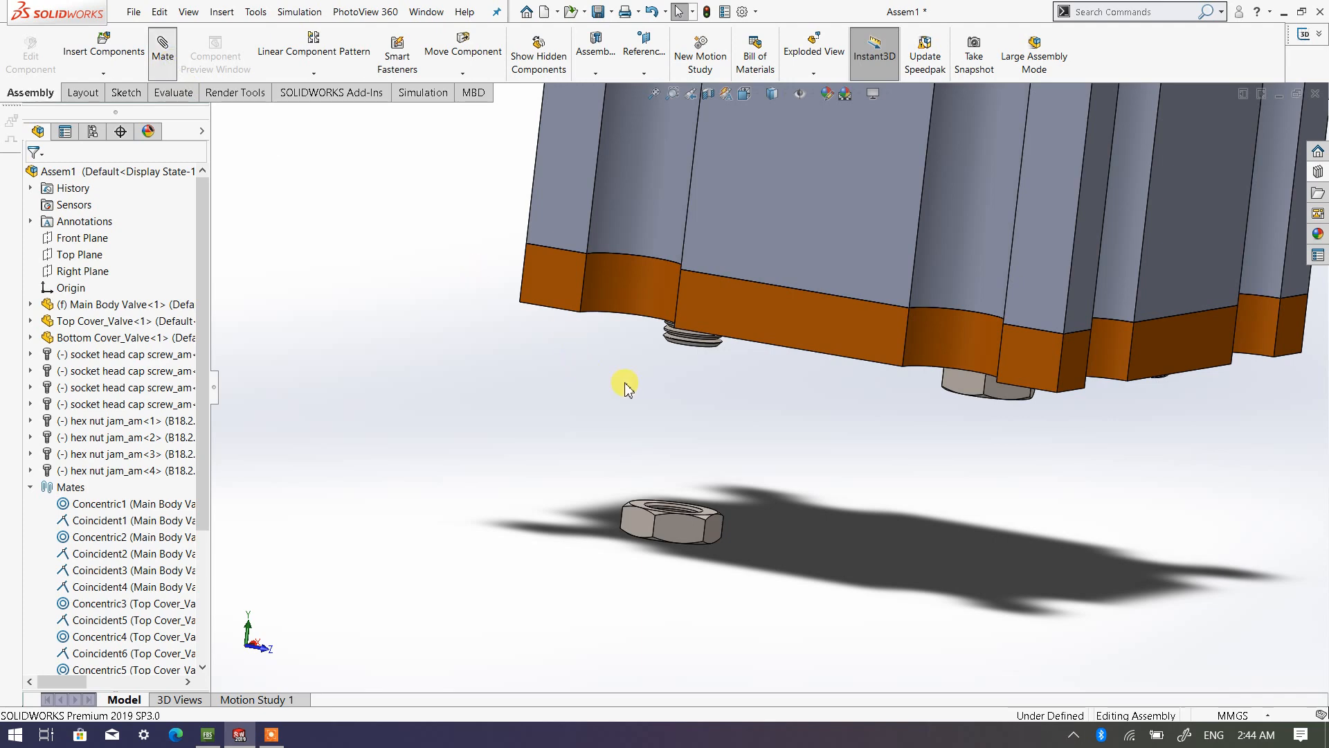
Step: Add a Coincident mate between the fourth jam nut's upper face and the bottom cover's lower face, and finish mating
scroll(625, 407, down, 2)
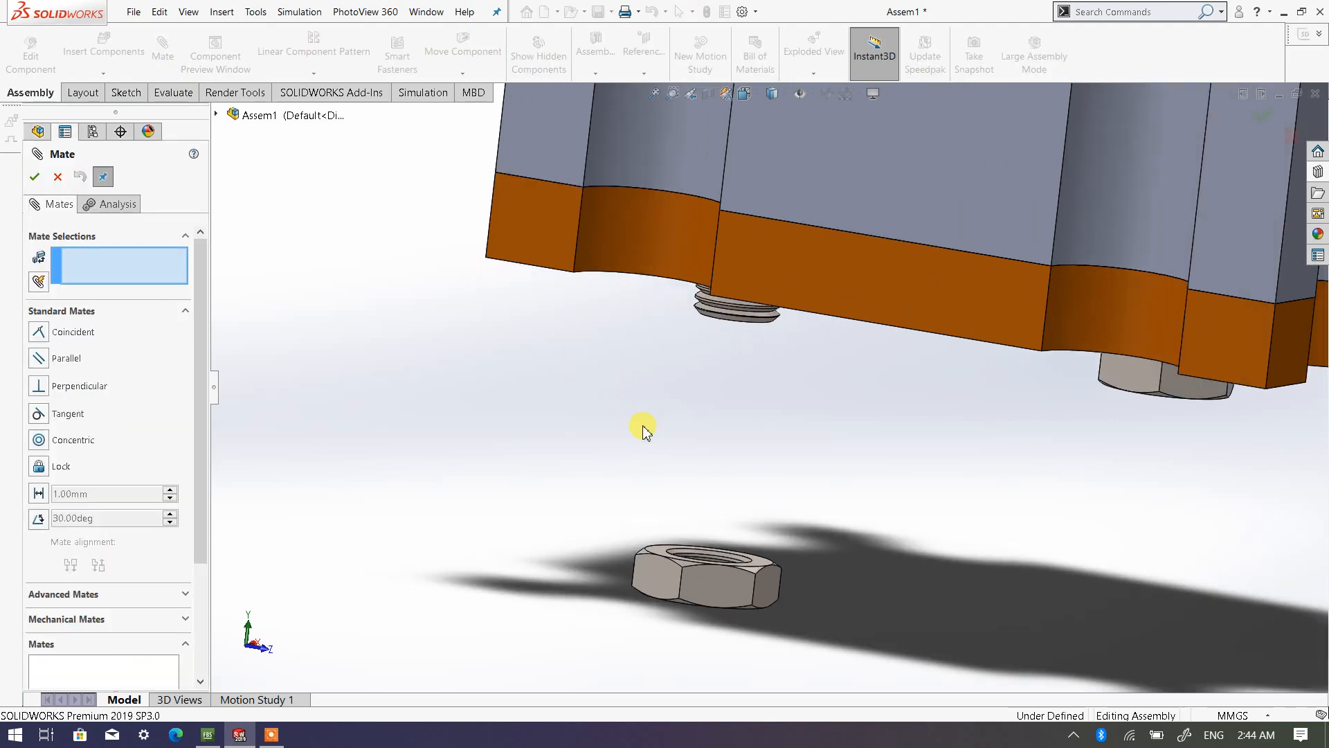
middle_drag(652, 438, 871, 311)
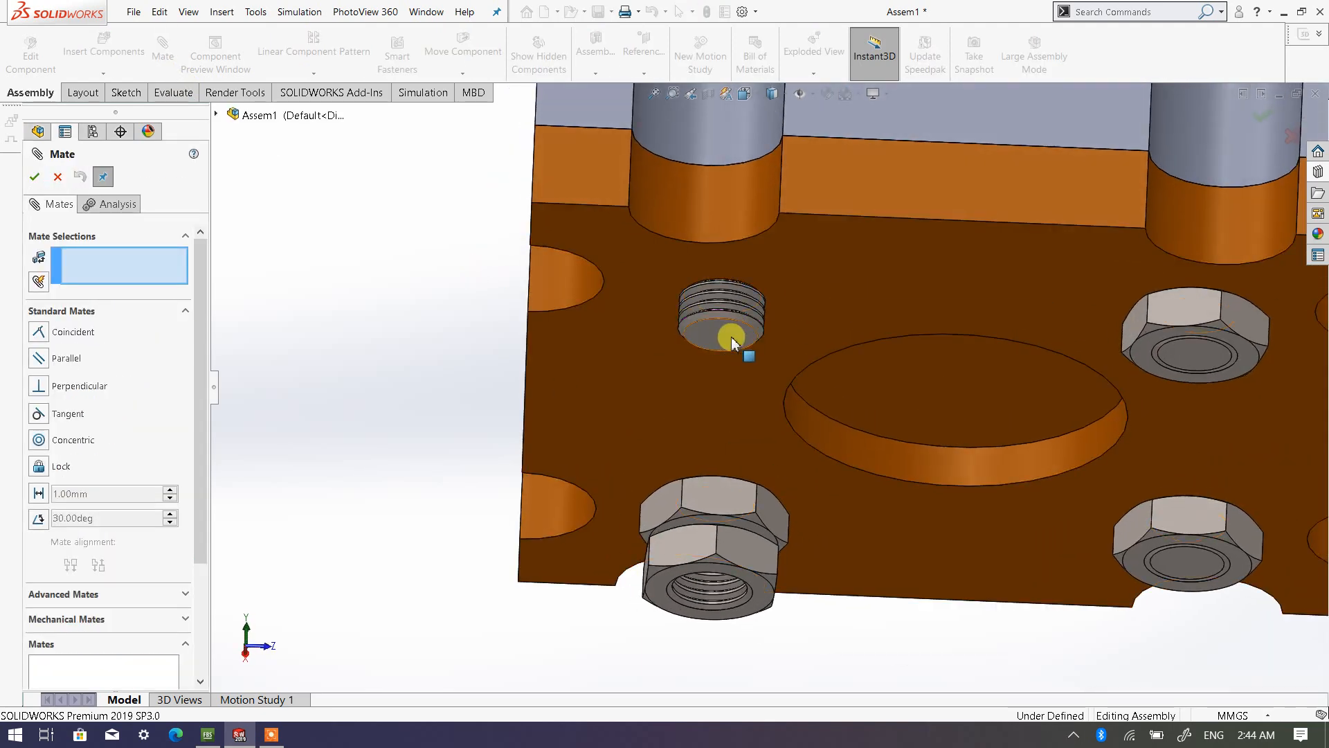
middle_drag(715, 317, 420, 506)
scroll(462, 483, up, 3)
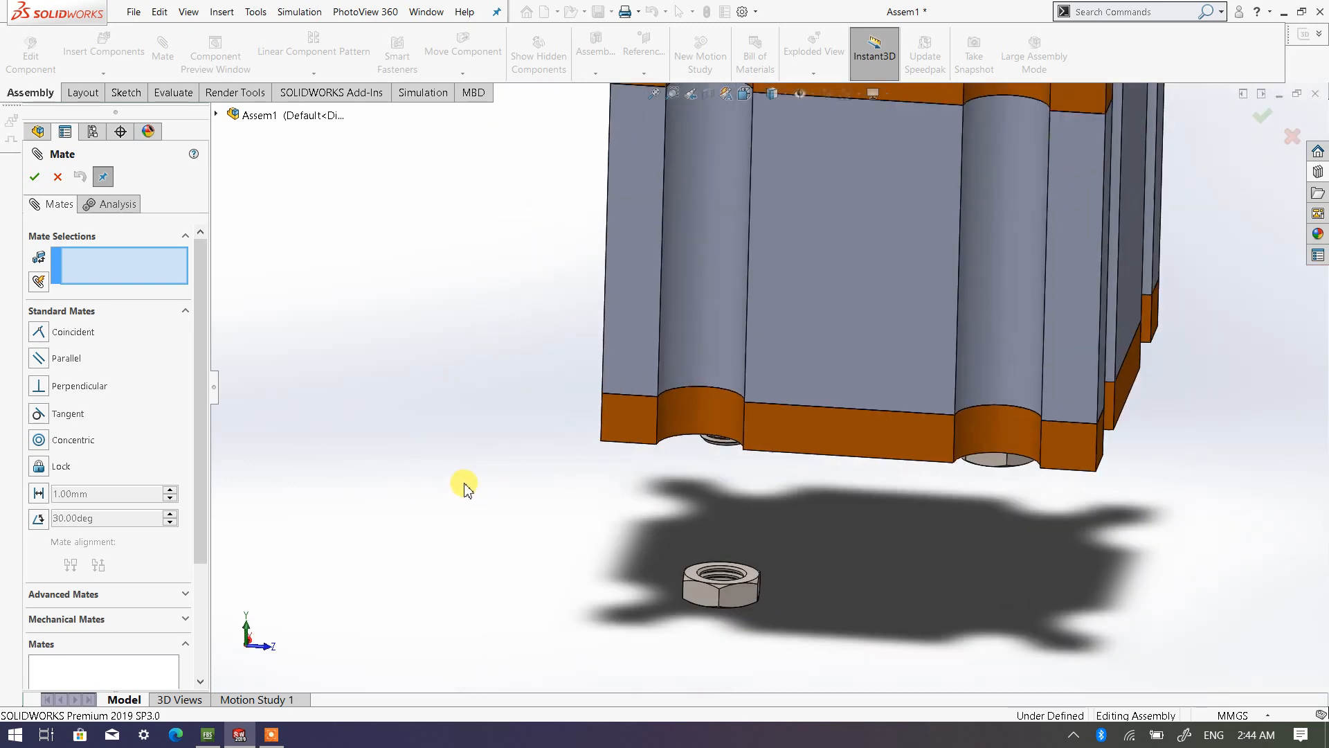
scroll(693, 518, down, 2)
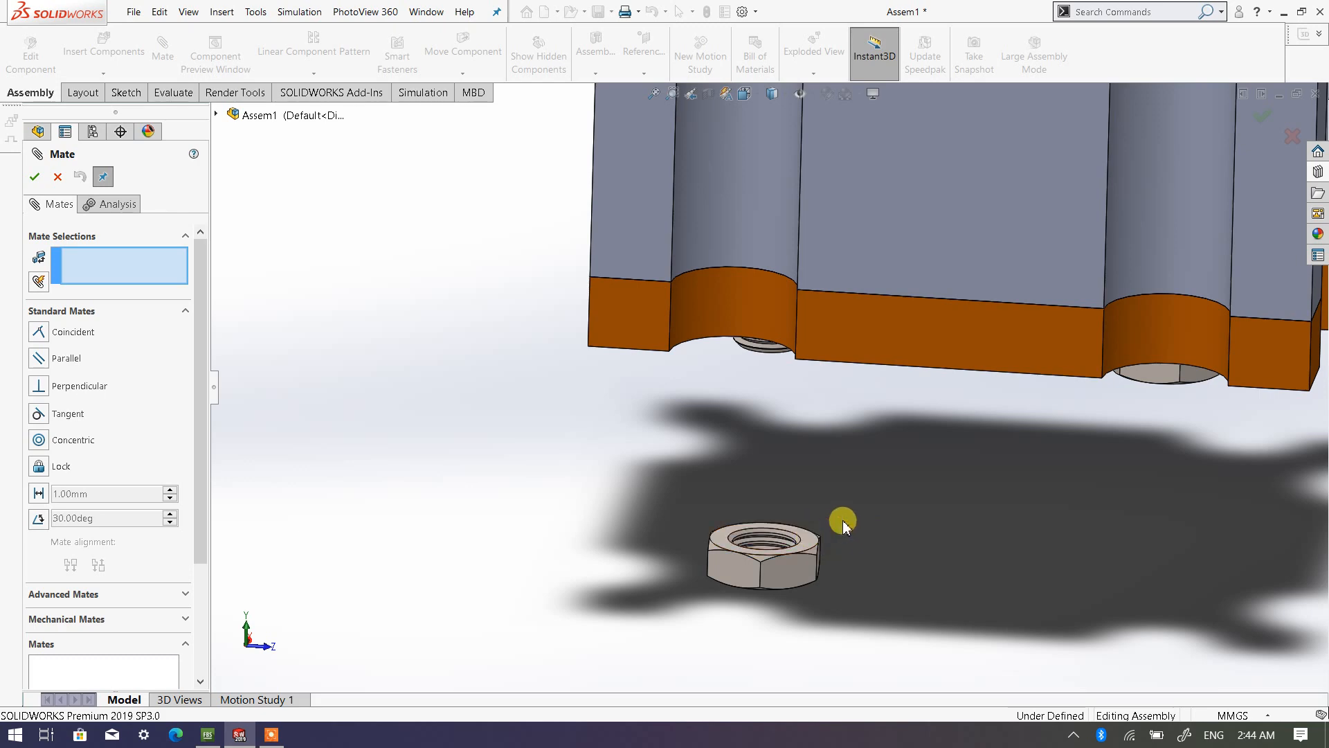
click(811, 544)
middle_drag(543, 505, 563, 362)
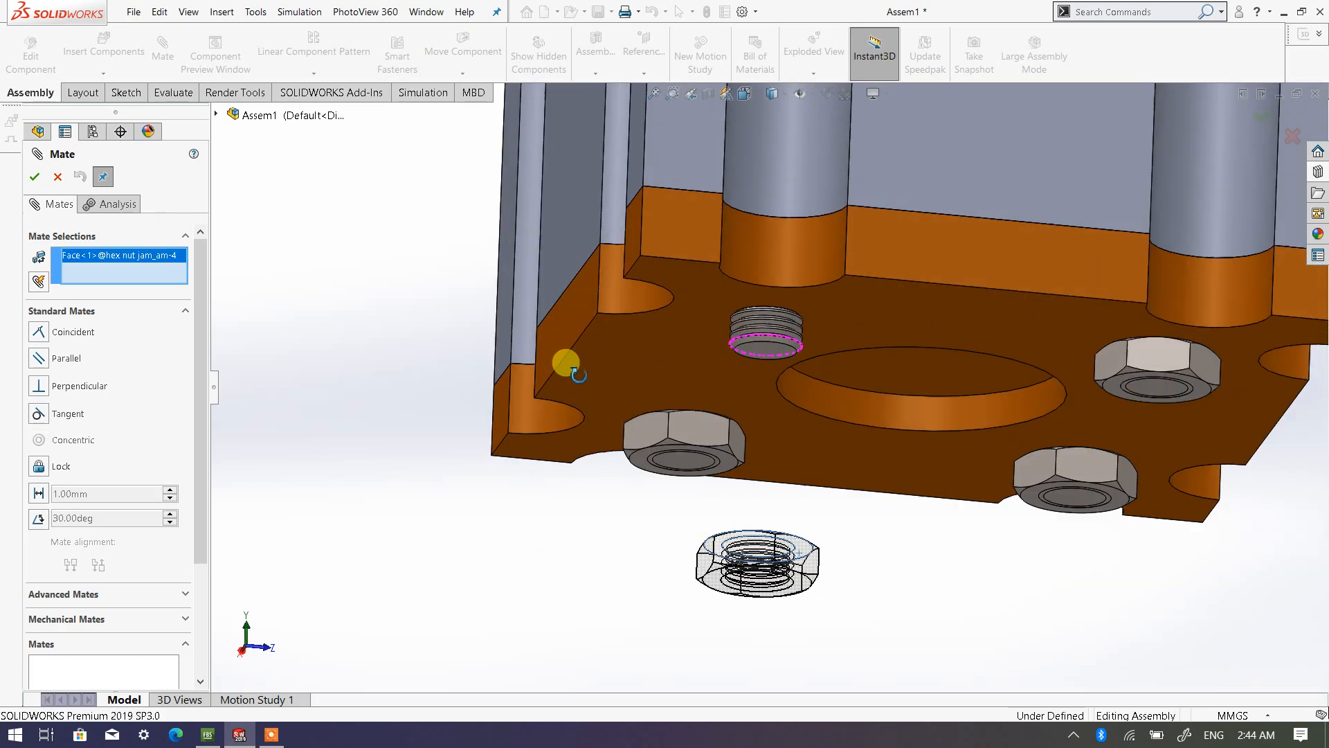
click(676, 349)
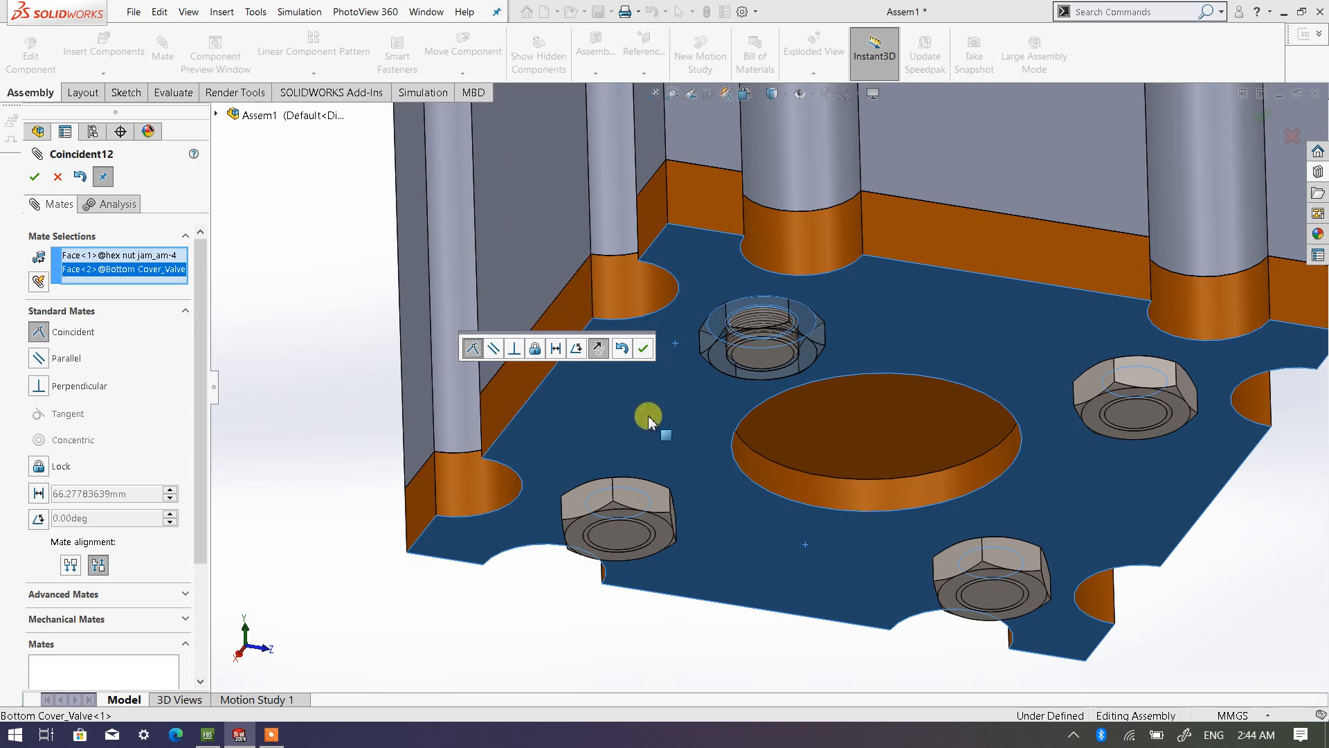
click(34, 177)
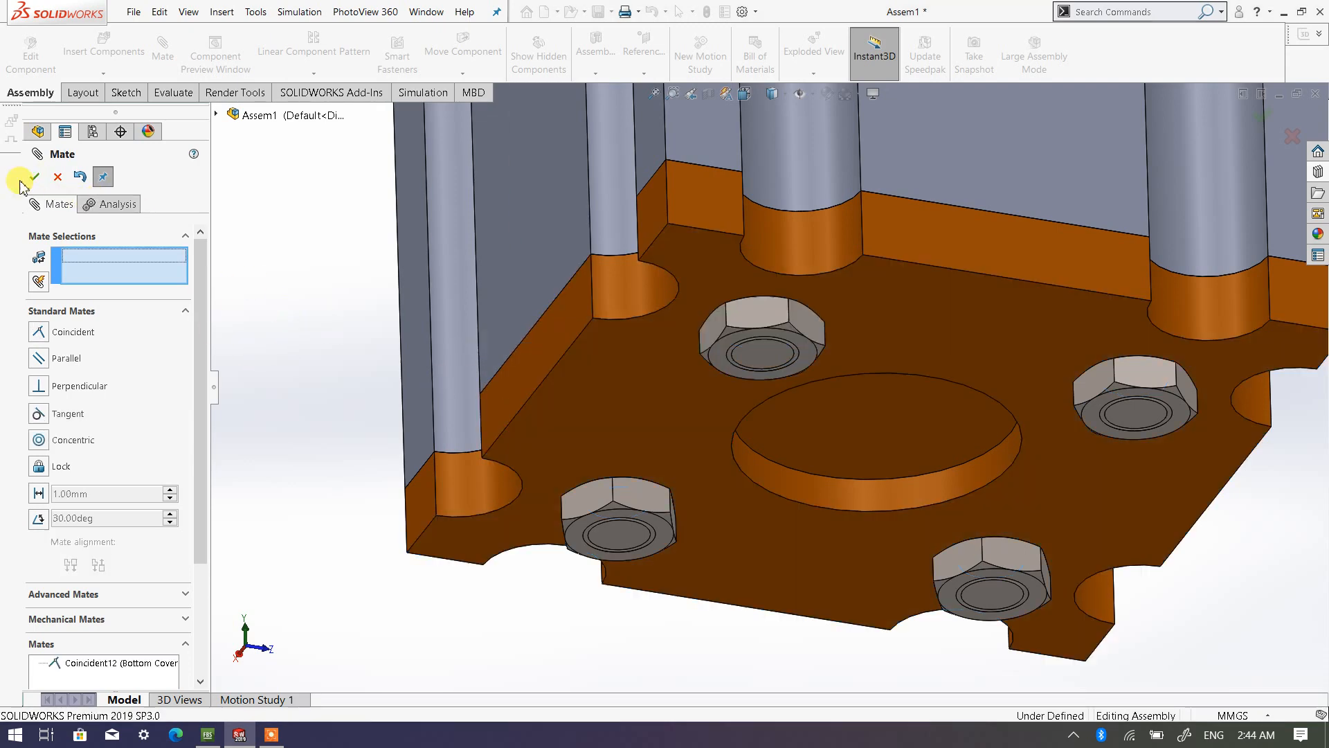
Step: Switch to the isometric view and examine the assembled valve with its screws and nuts from above and from the side
click(758, 94)
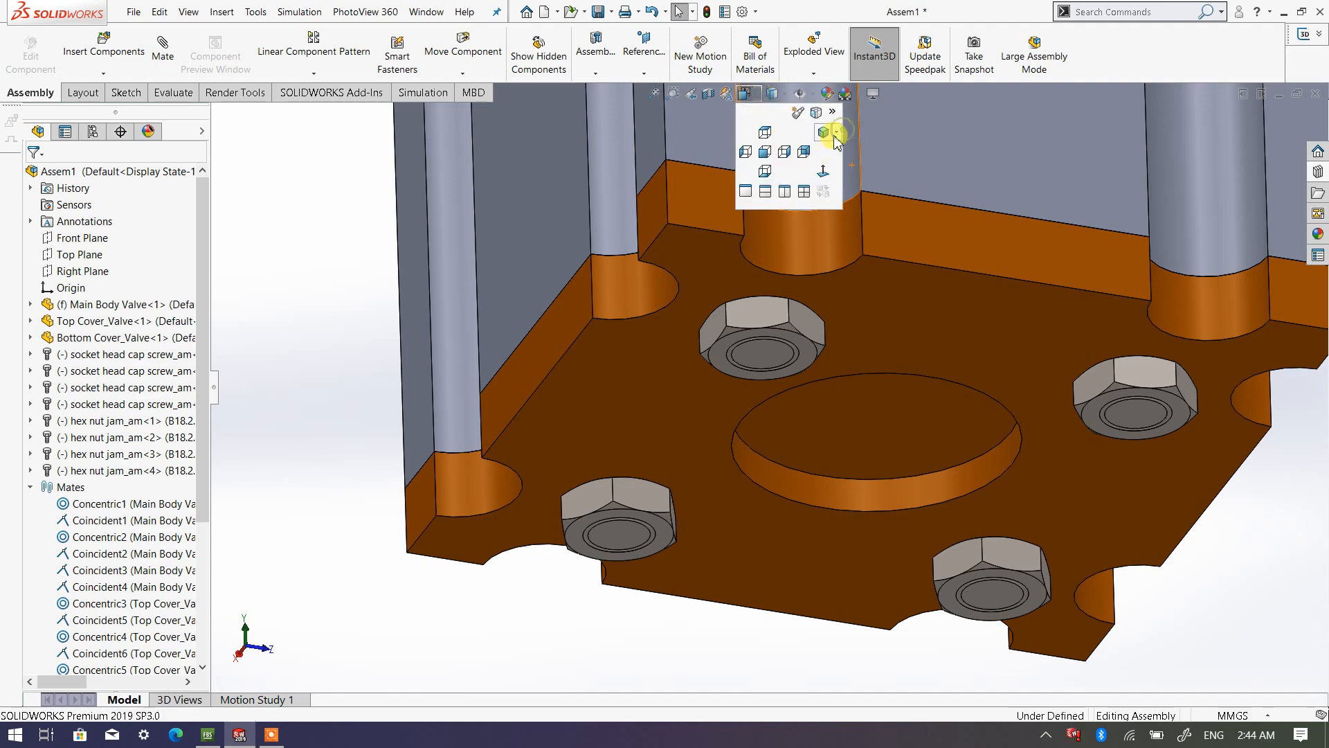
click(837, 133)
click(850, 148)
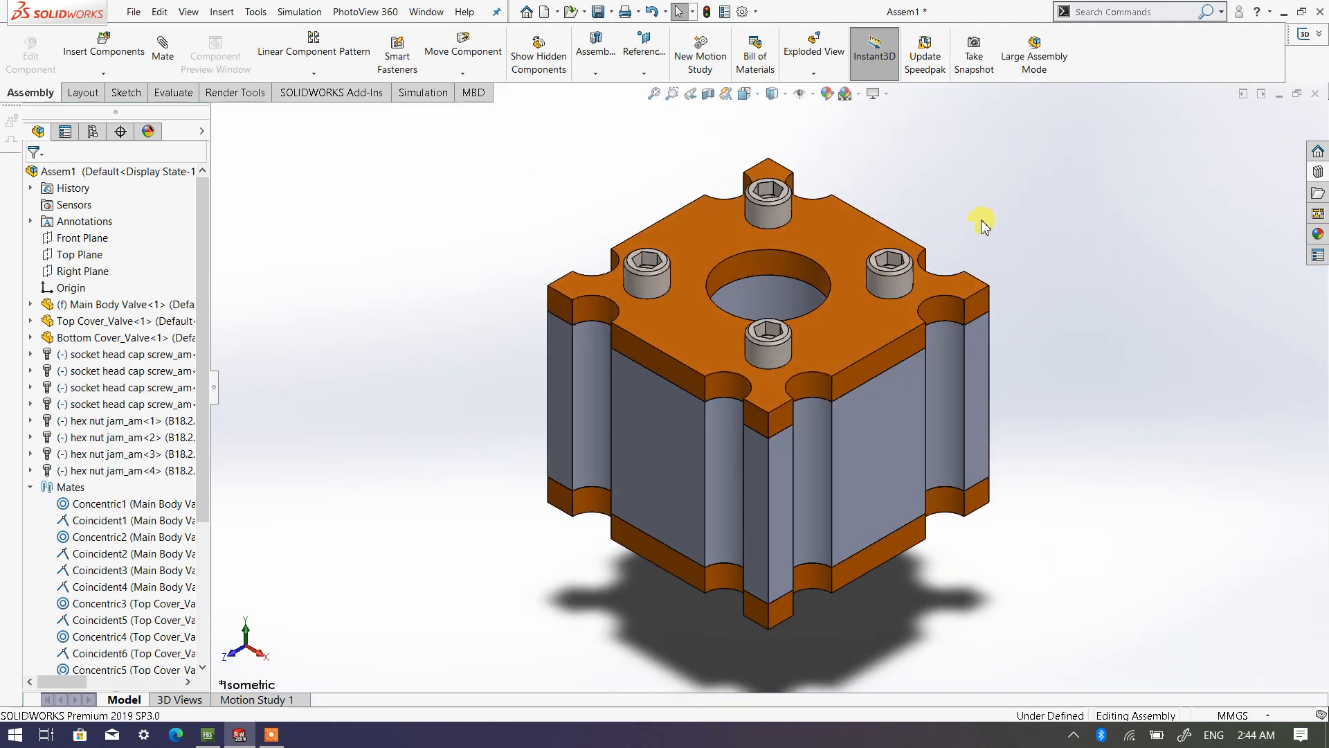
middle_drag(803, 256, 800, 391)
middle_drag(793, 478, 814, 363)
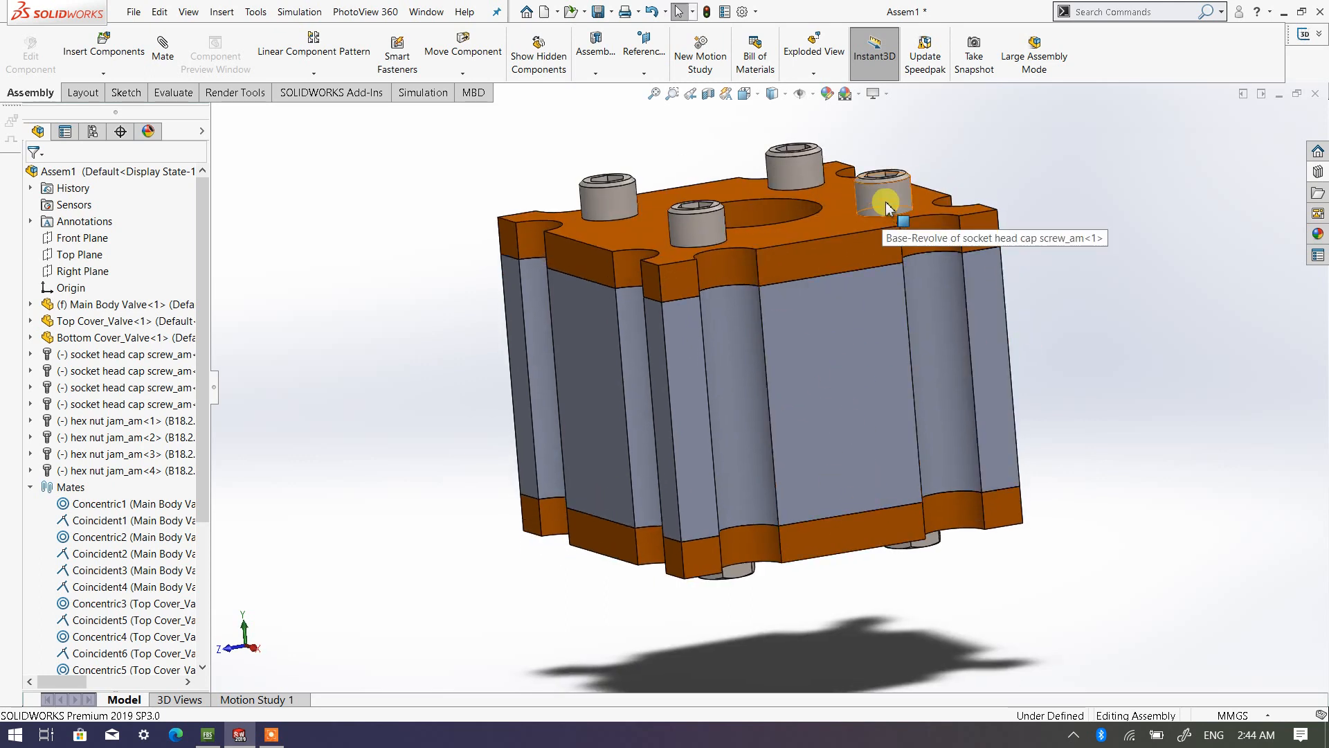
Step: Examine the cap screws on the top cover and the jam nuts beneath the bottom cover, and return to an isometric view
click(795, 169)
click(618, 202)
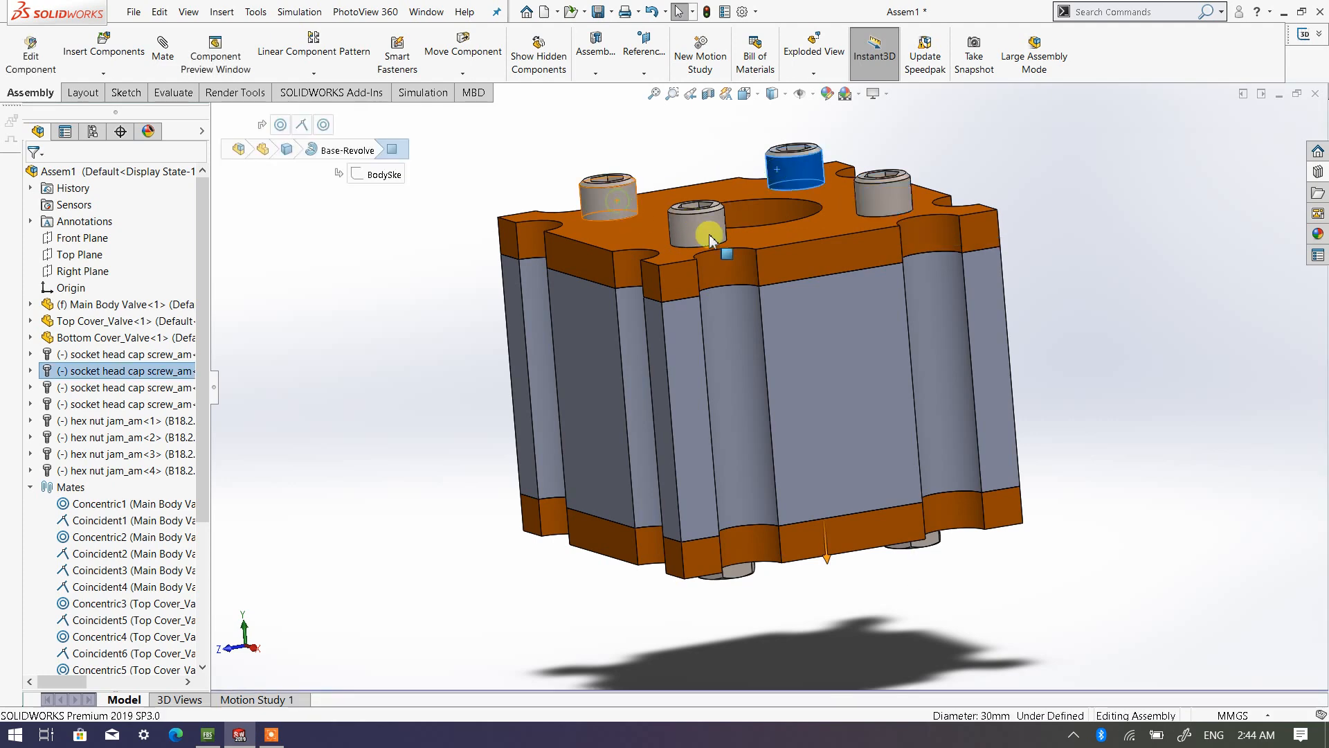
click(712, 236)
middle_drag(658, 573, 688, 314)
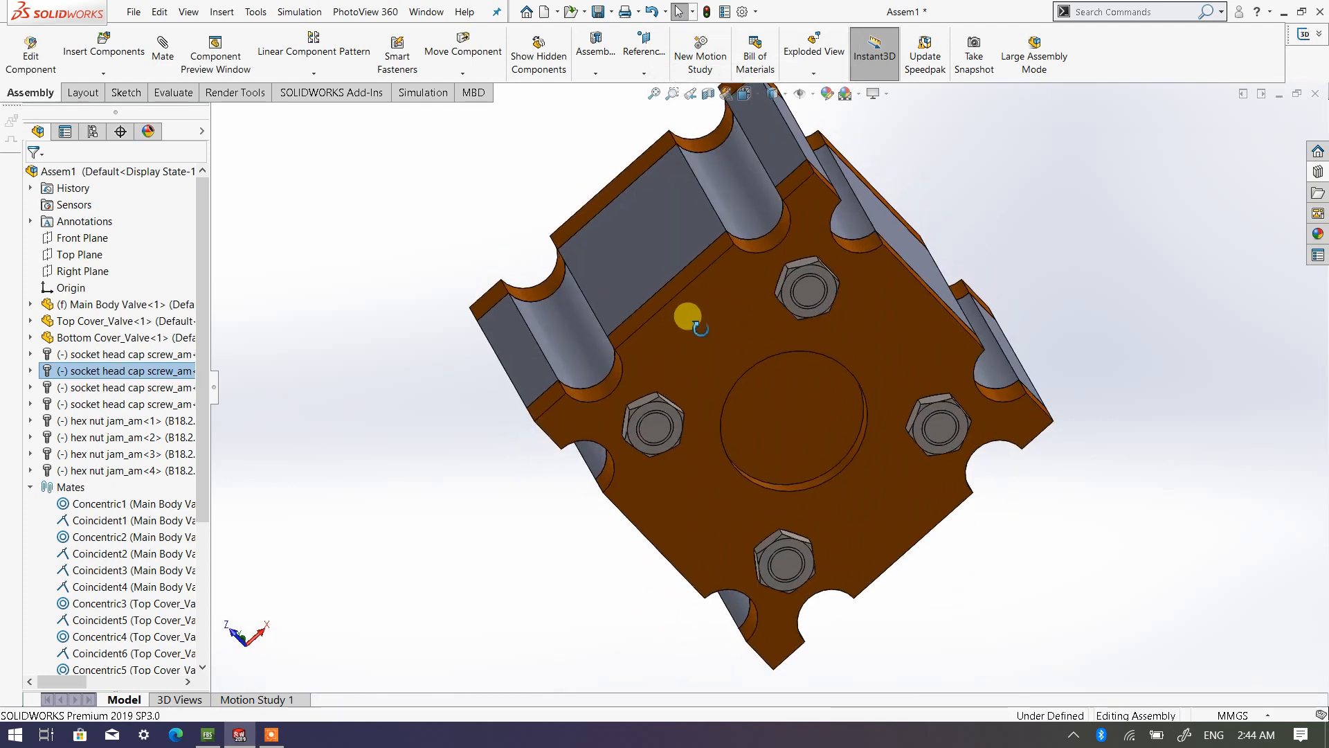
middle_drag(966, 268, 915, 458)
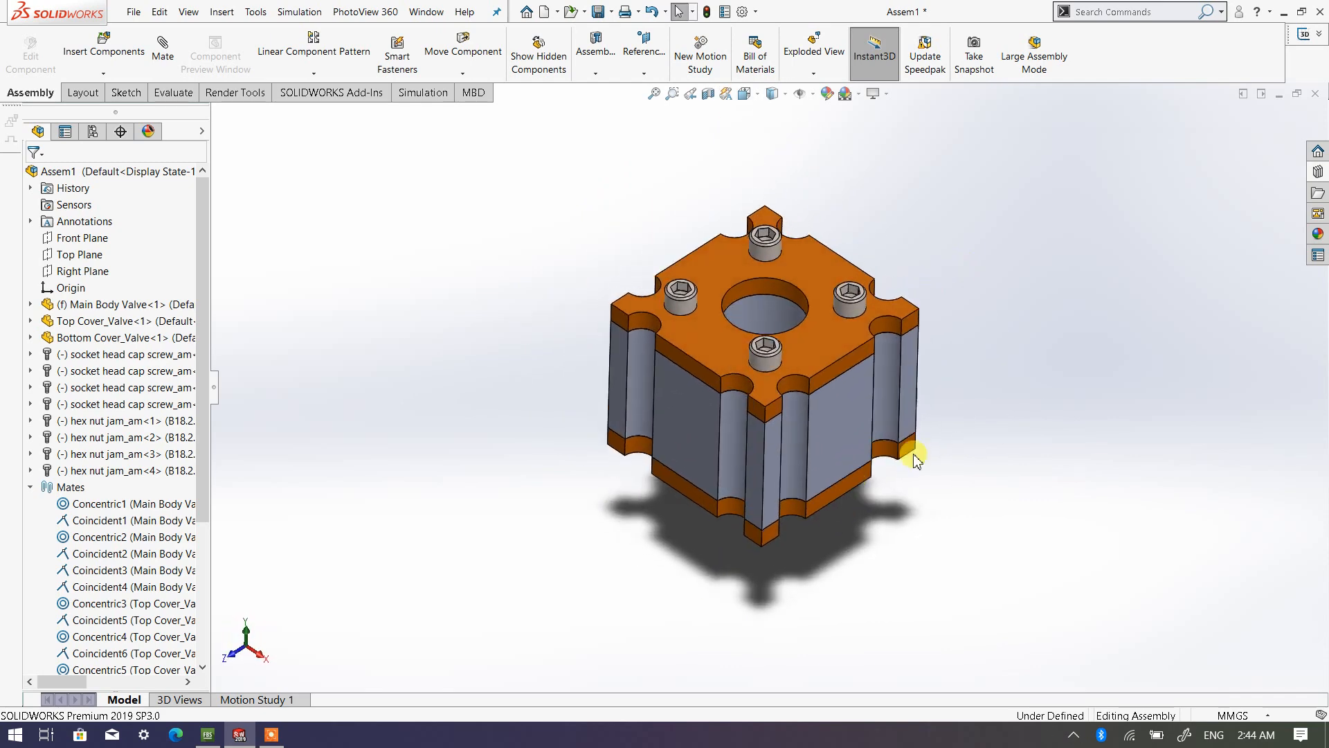
scroll(923, 304, down, 2)
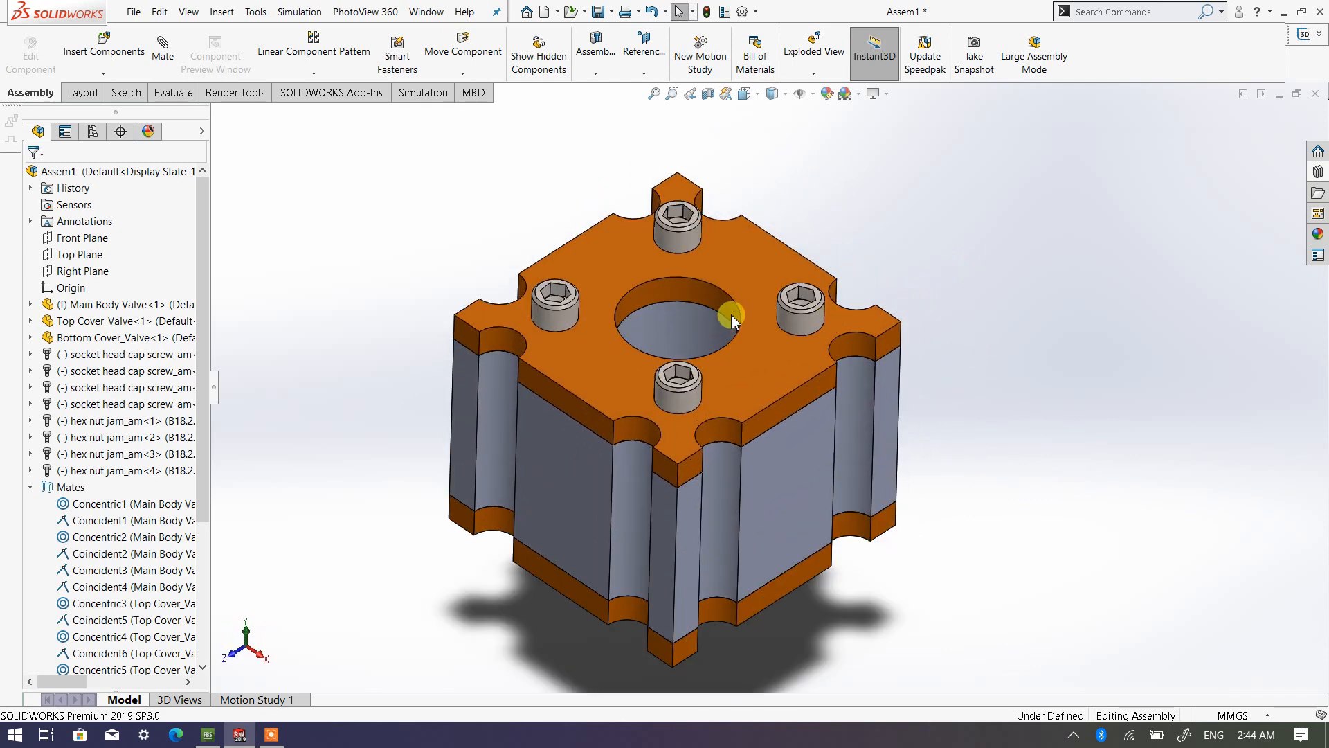
Step: Review the Toolbox hex nuts in the Design Library and inspect the whole valve assembly from a slightly turned angle
click(1318, 173)
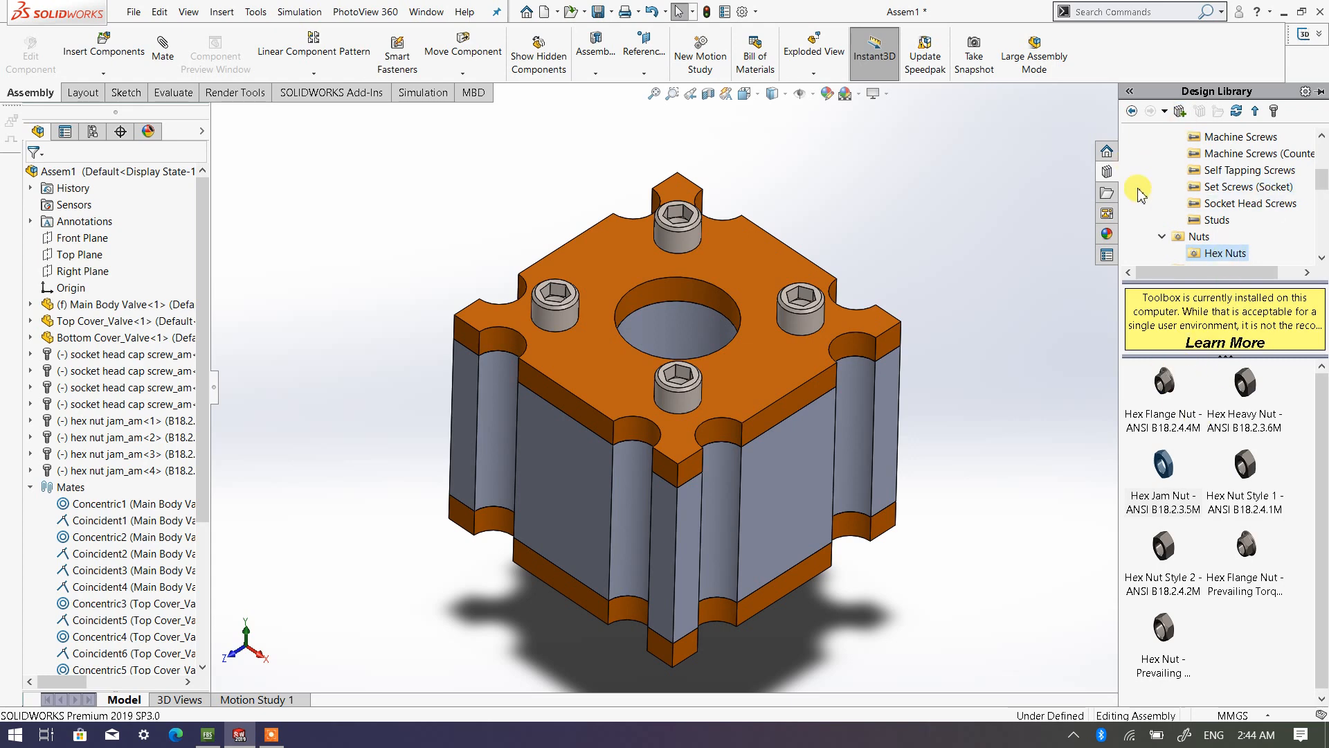
scroll(599, 399, up, 2)
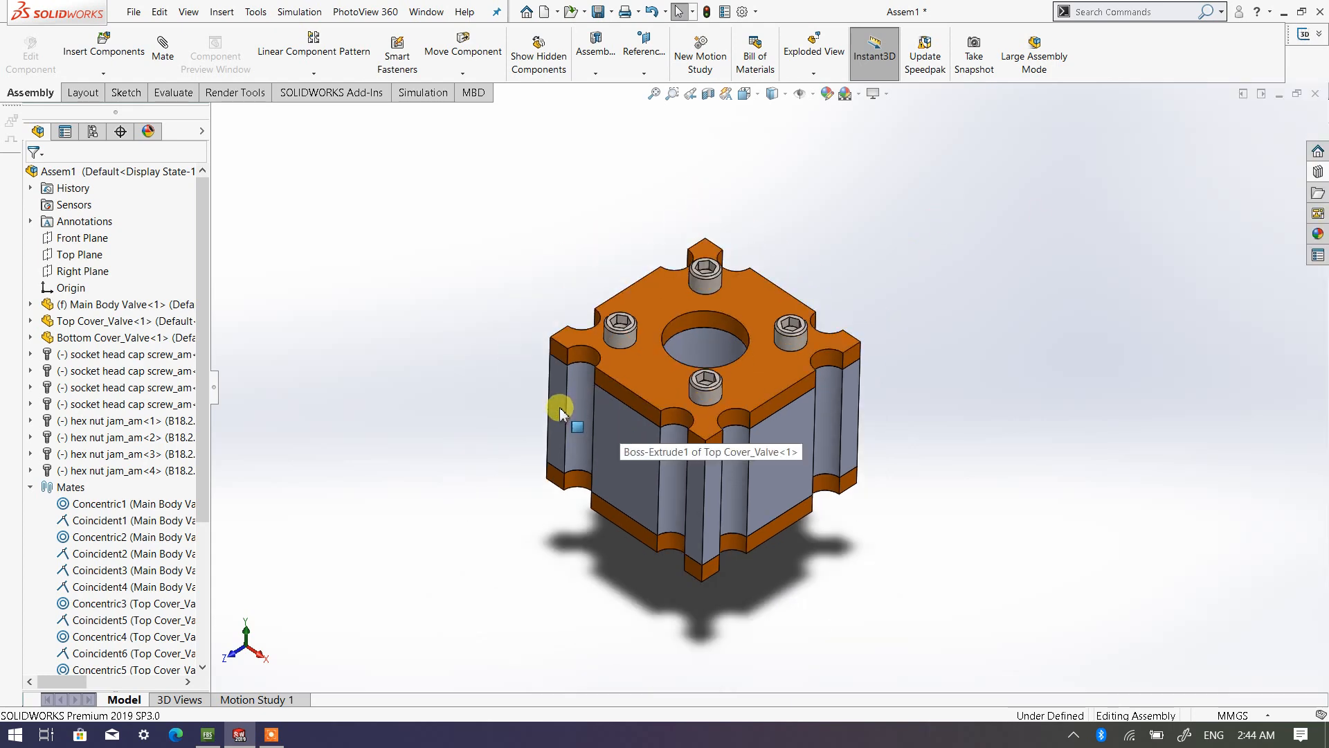
scroll(602, 421, down, 1)
middle_drag(706, 452, 773, 426)
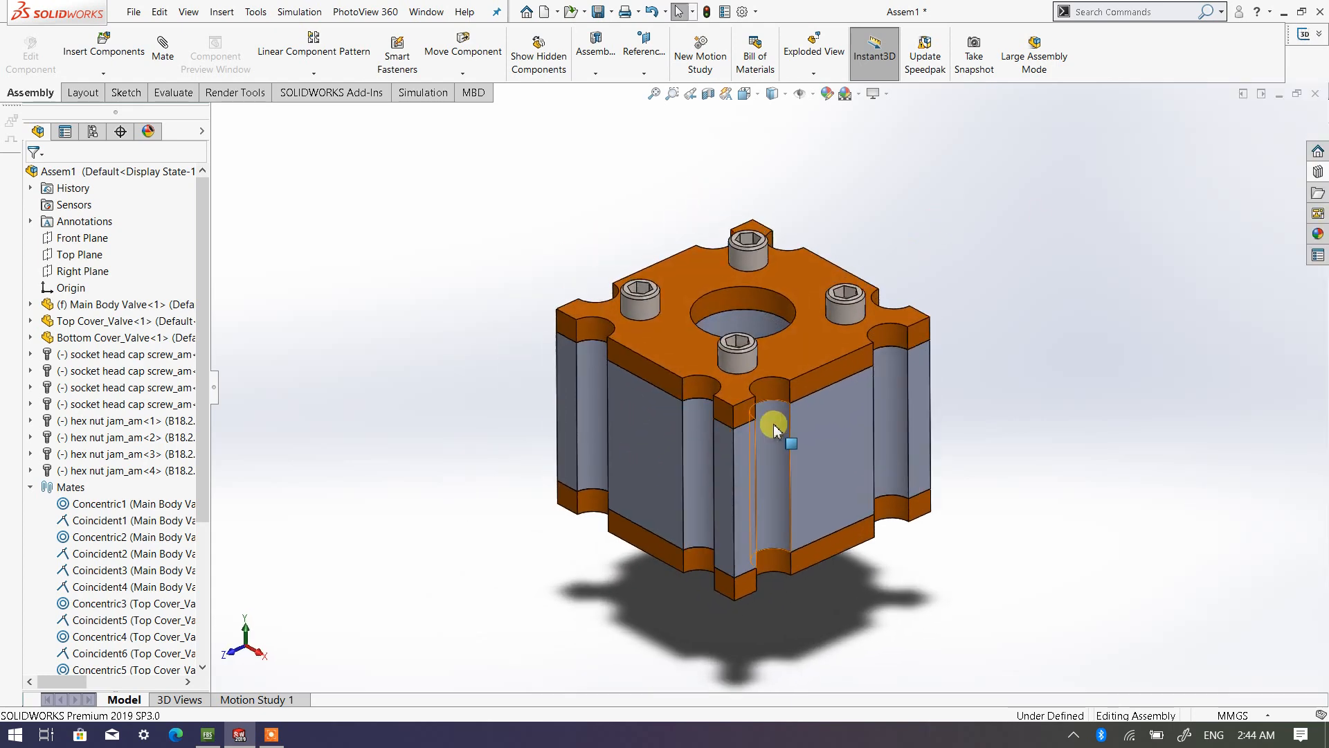